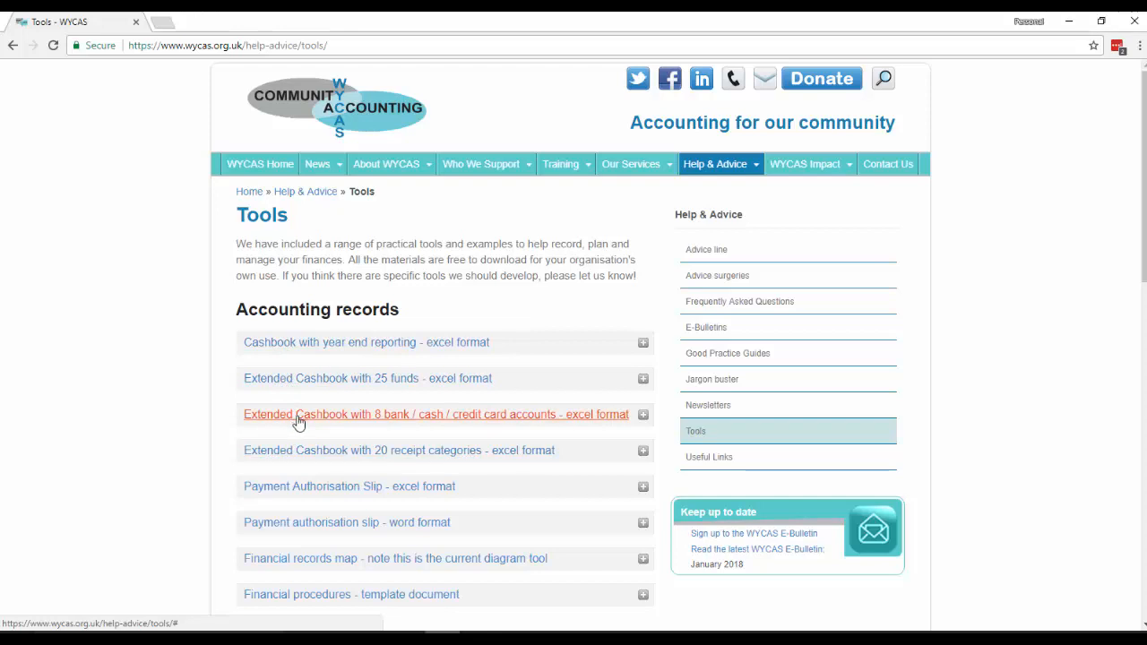
Download the "Cashbook with year end reporting - excel format" file from the WYCAS Tools page and open it in Excel for editing
left_click(311, 344)
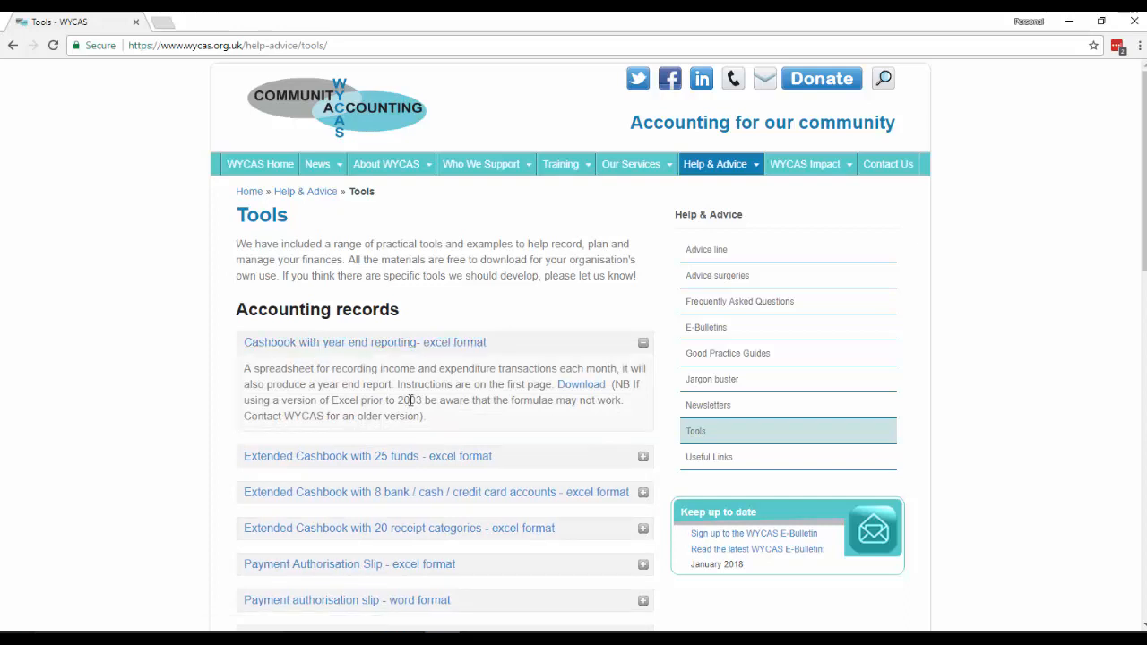
left_click(578, 389)
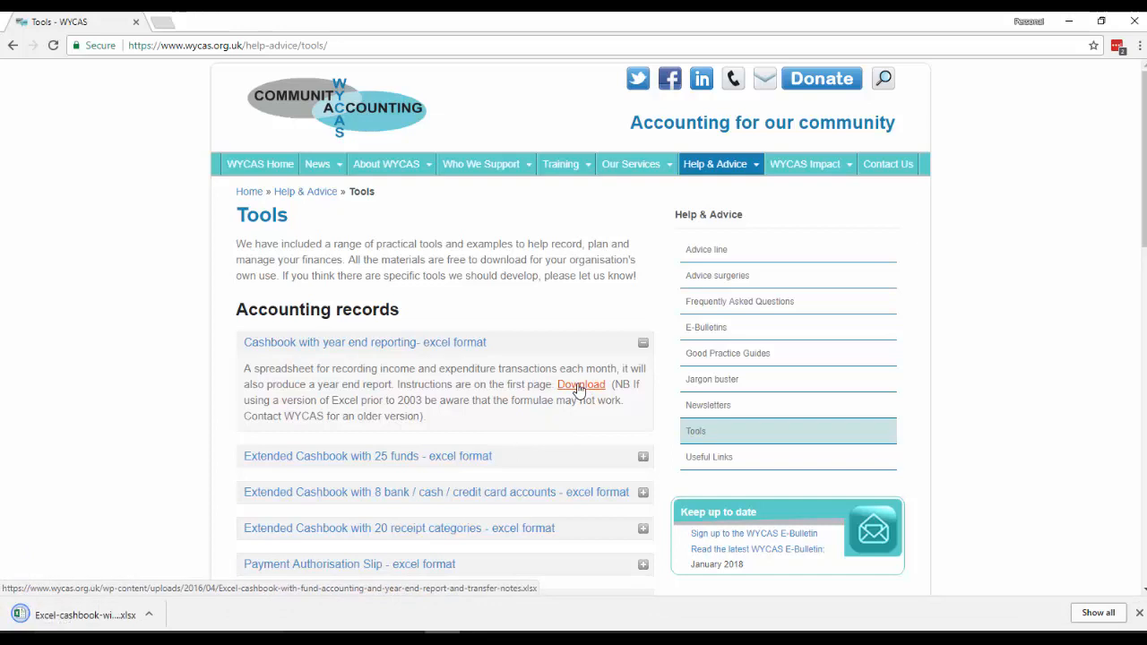
left_click(94, 616)
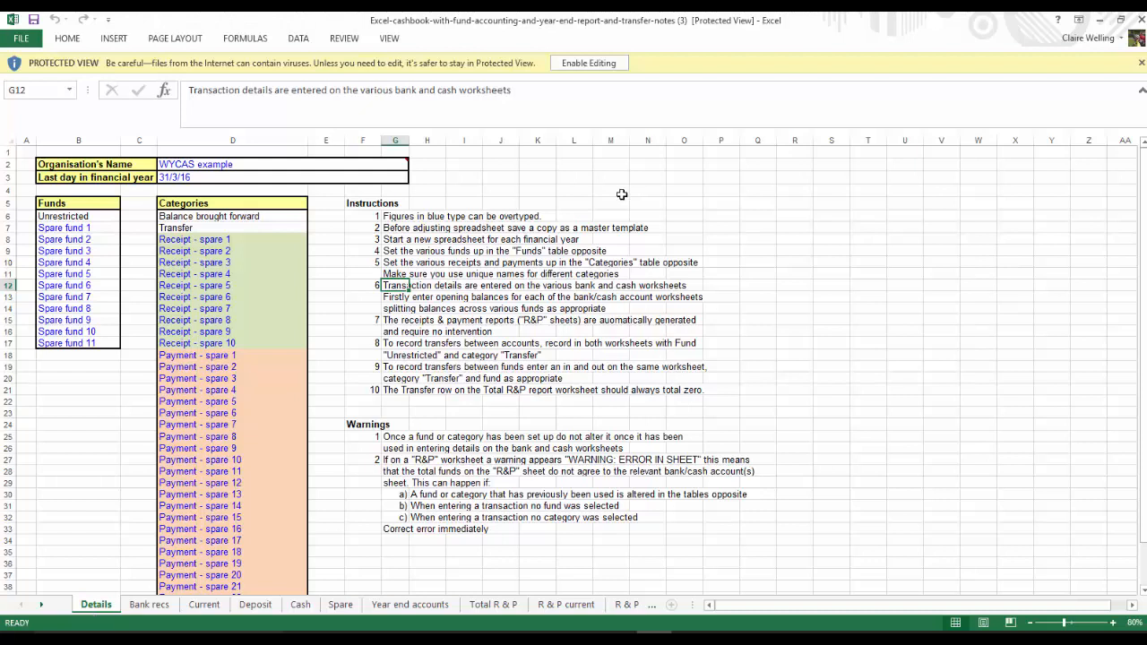
left_click(586, 64)
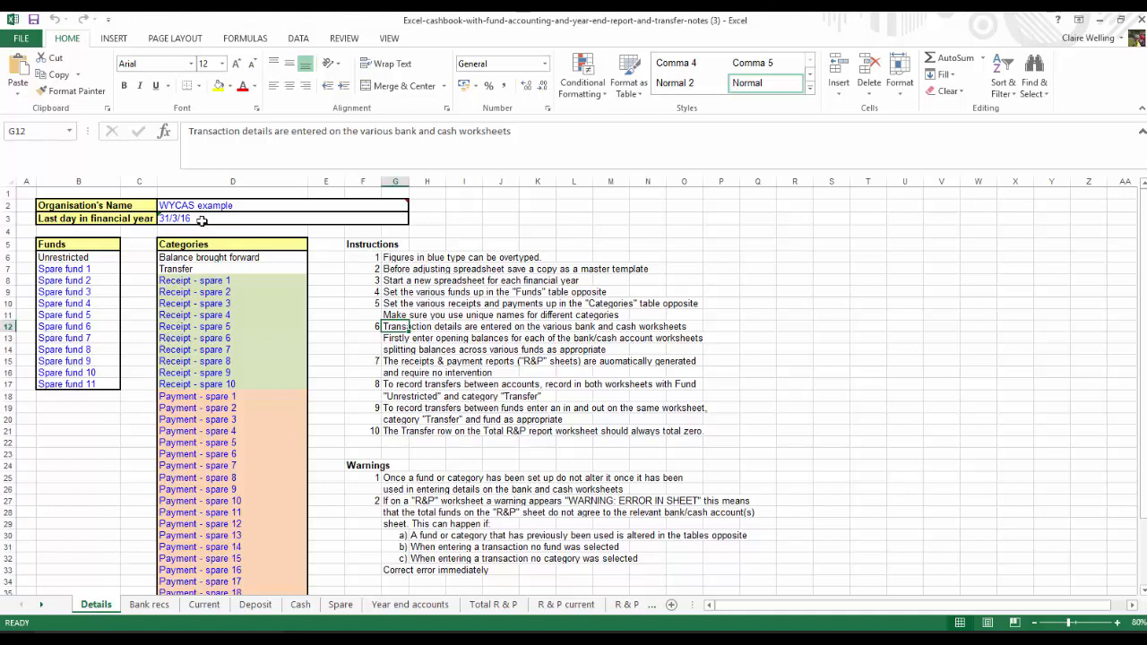
Examine the Details sheet's organisation name, the spare funds, and the full list of receipt and payment categories
mouse_move(203, 205)
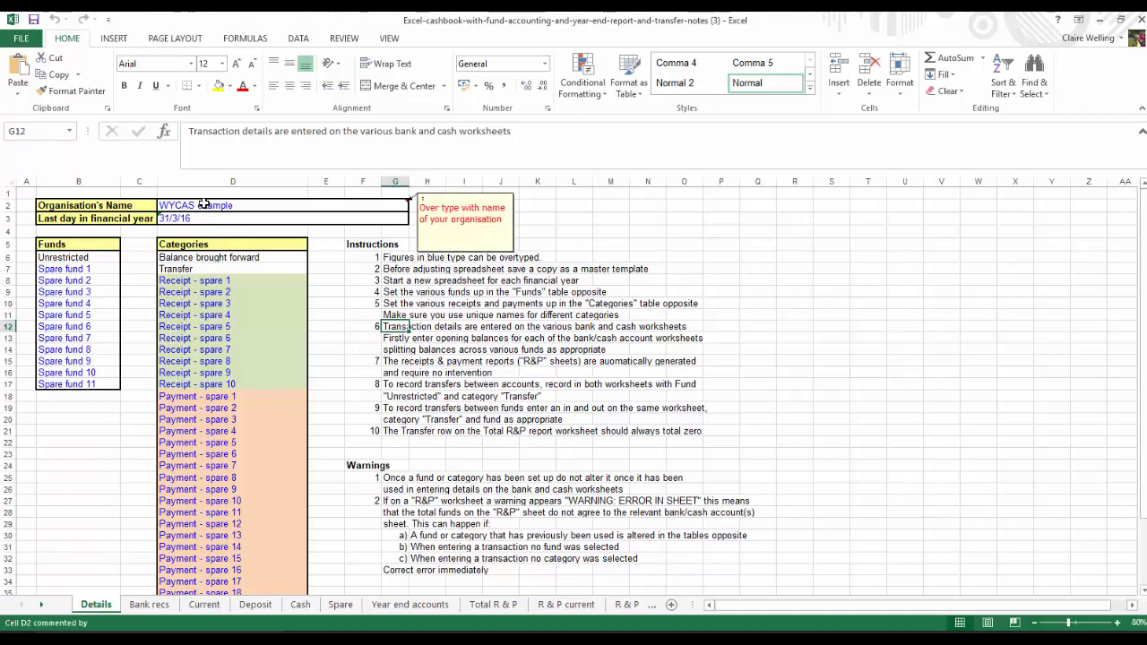
left_click(208, 205)
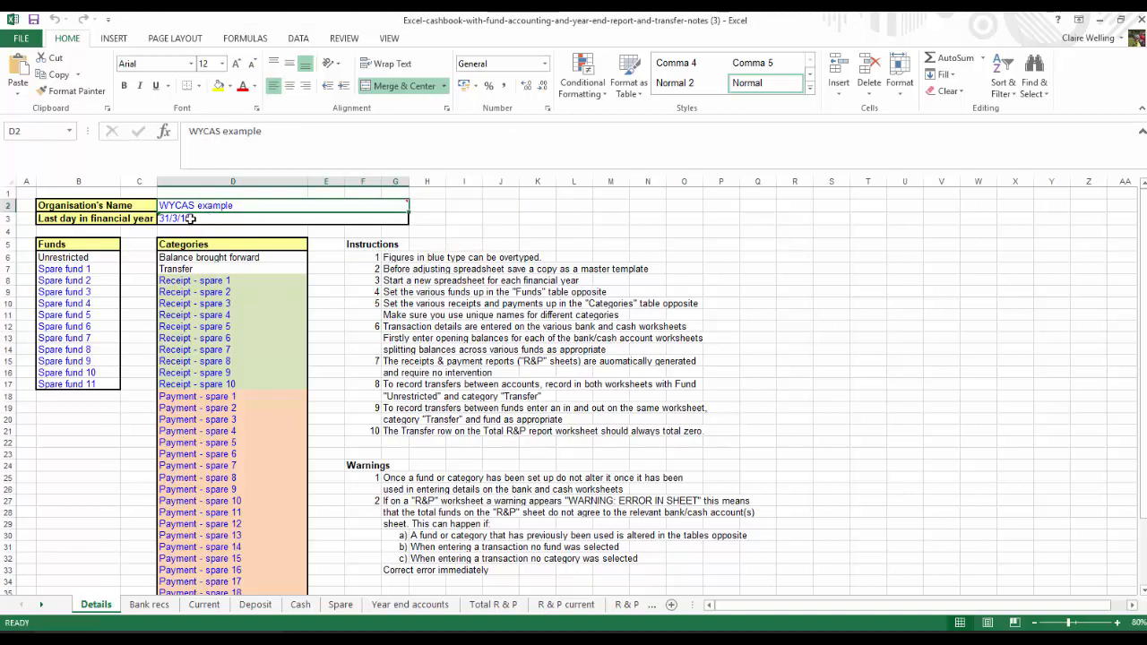
left_click(65, 272)
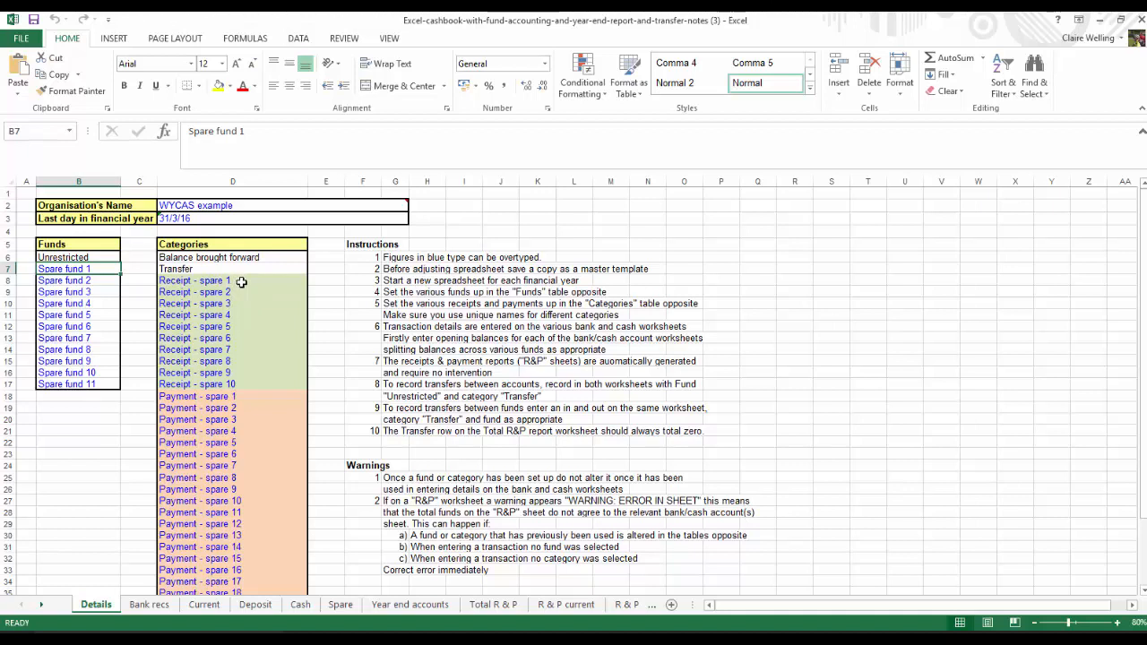
left_click(241, 282)
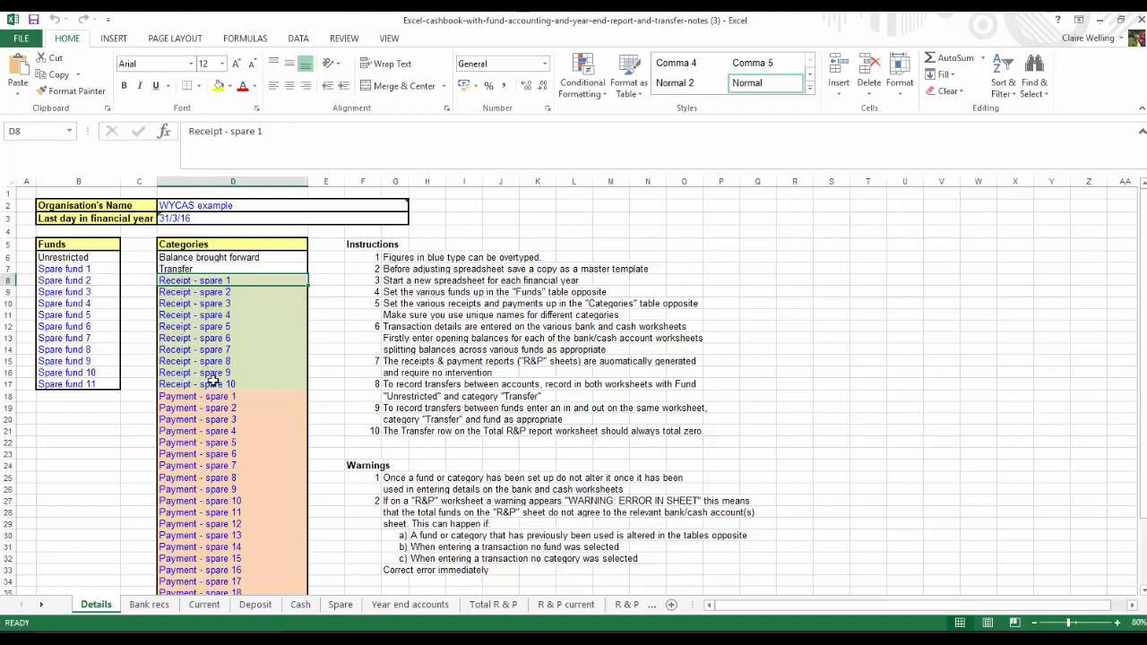
left_click(247, 396)
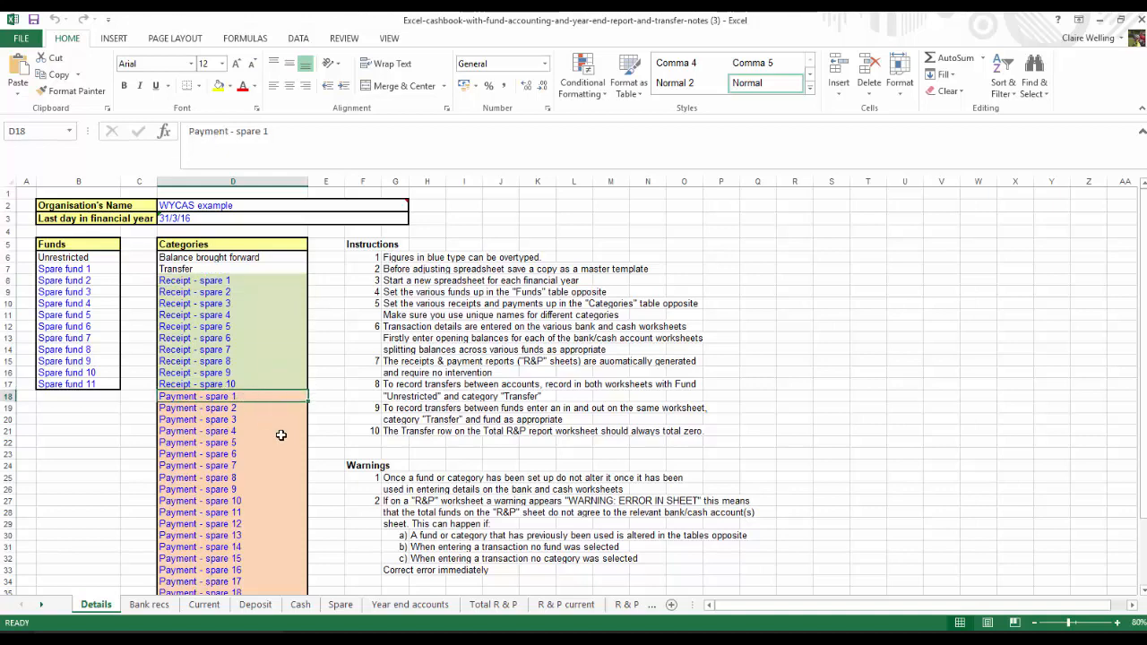
scroll(280, 434, "down", 3)
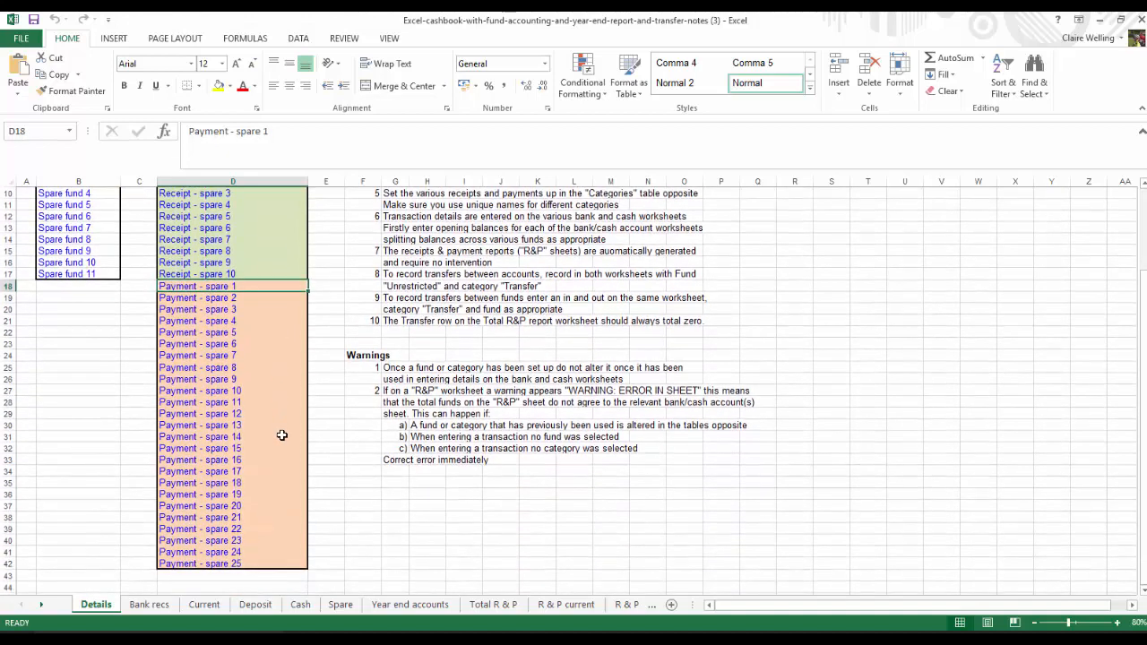
scroll(280, 435, "up", 2)
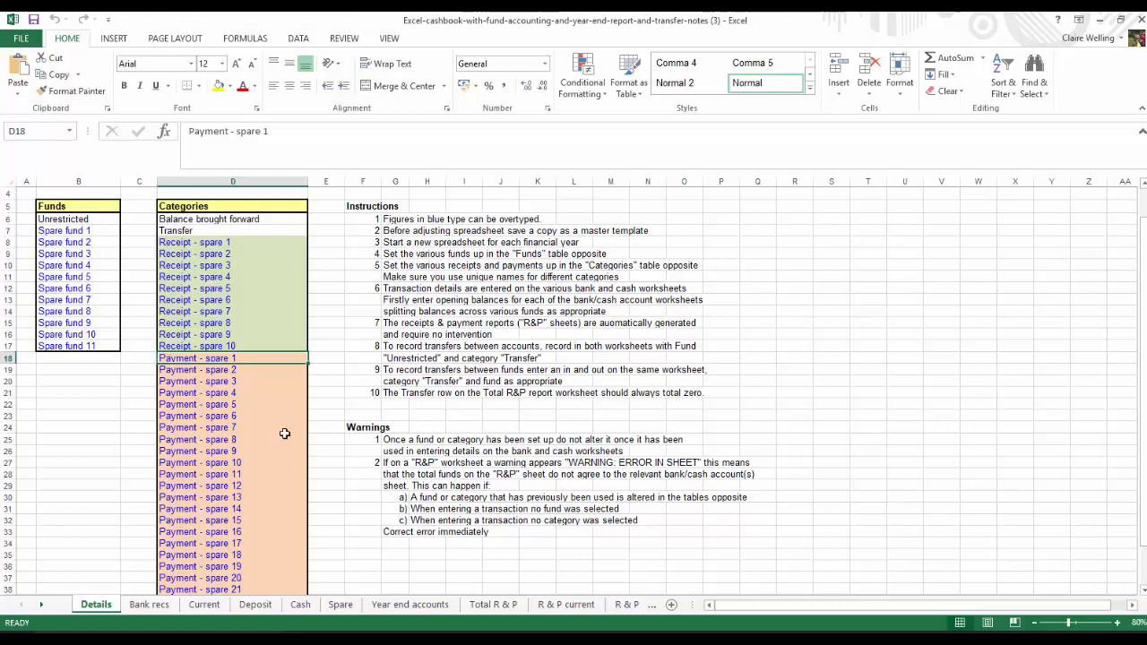
scroll(286, 442, "up", 1)
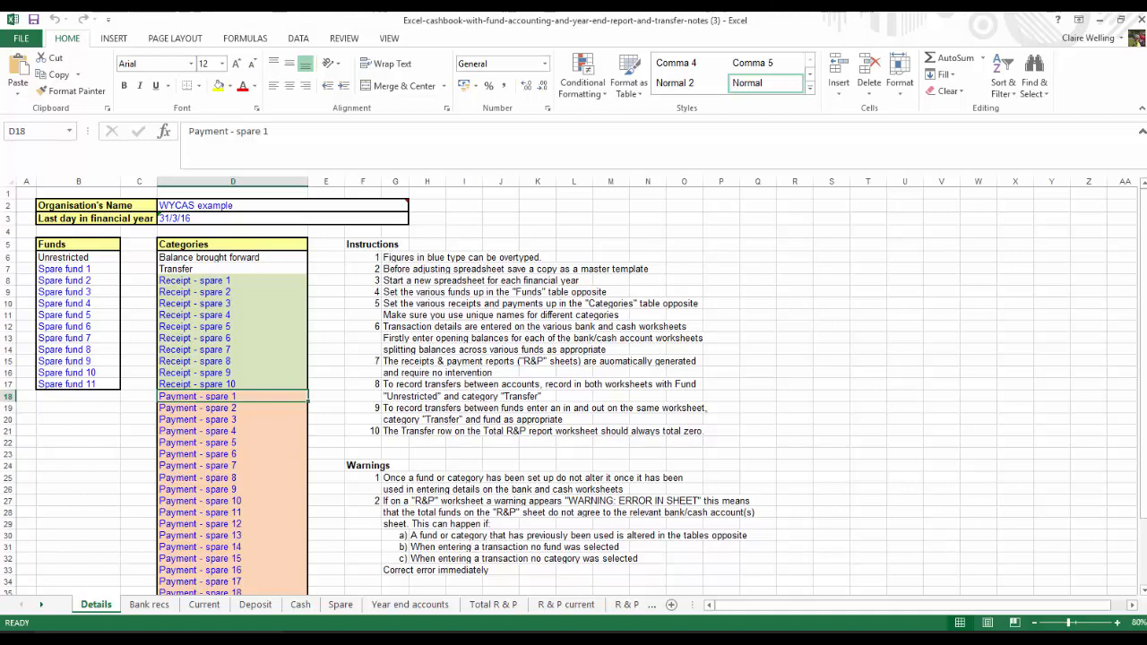
View the Bank recs sheet, and examine the fund and category choices and the Money In column on the Current sheet
left_click(153, 607)
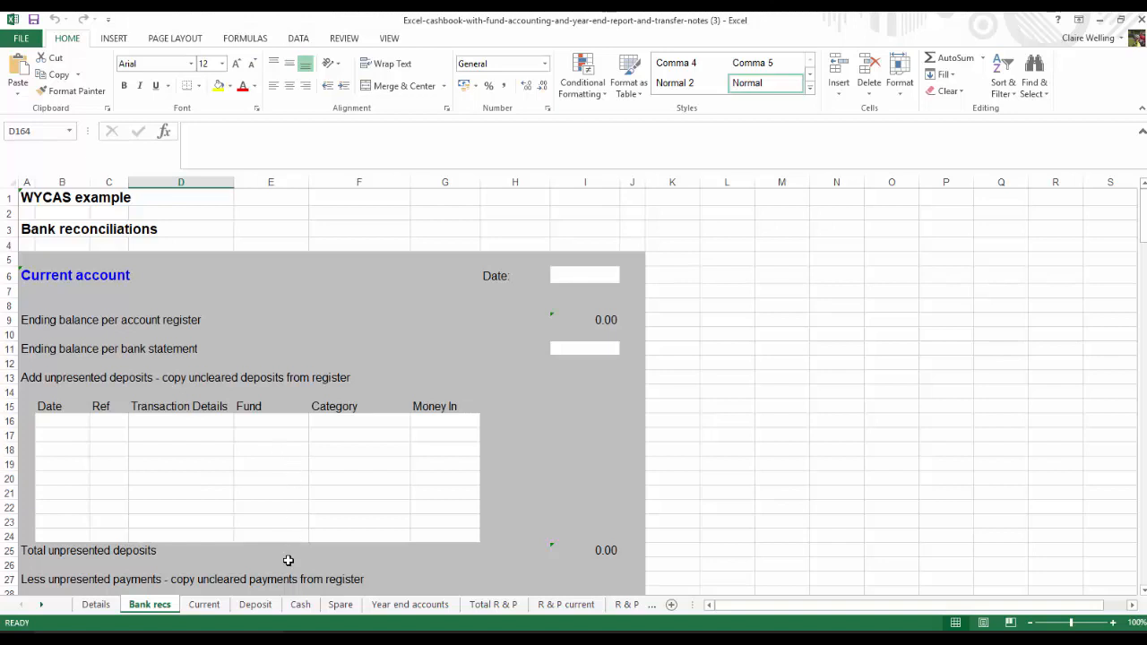
left_click(205, 606)
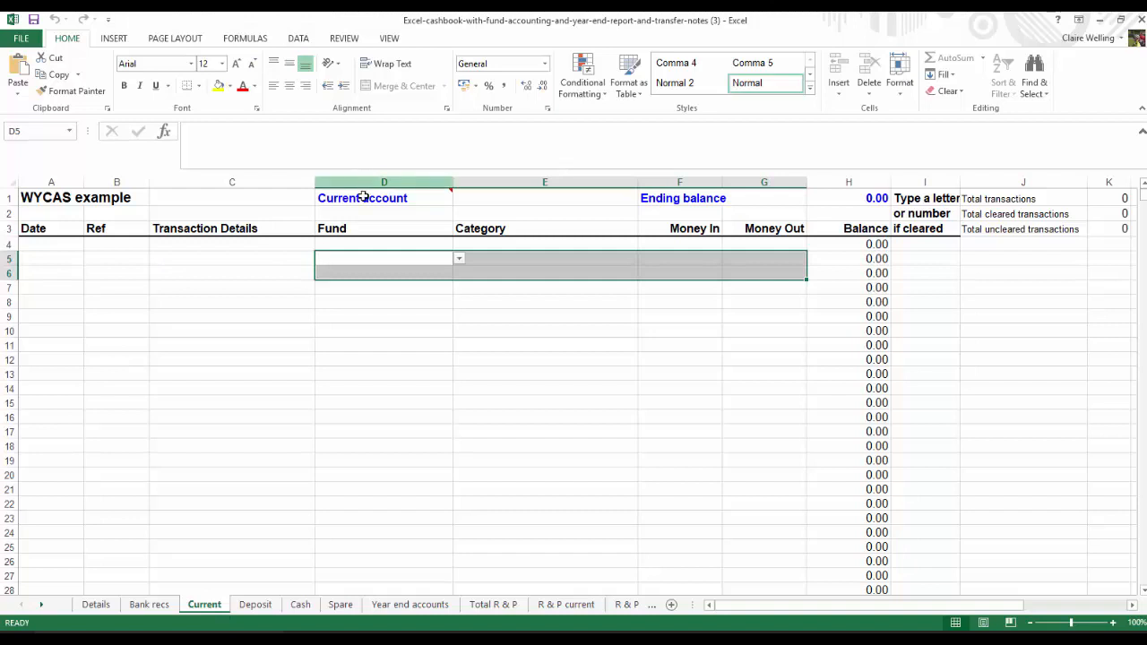
mouse_move(363, 200)
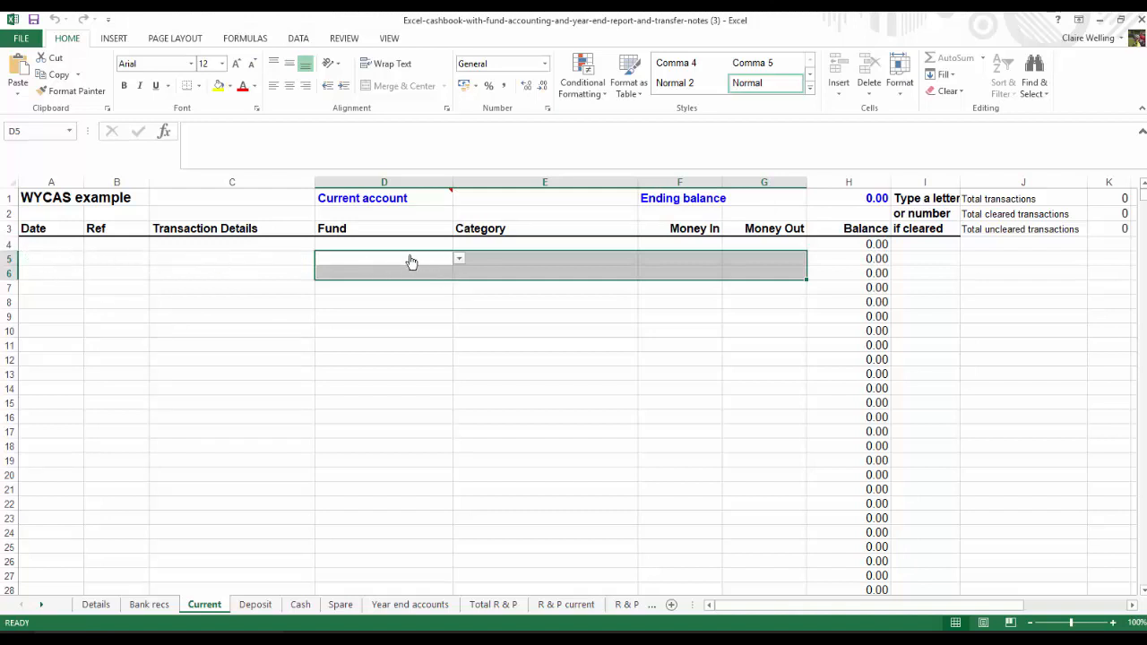
left_click(459, 258)
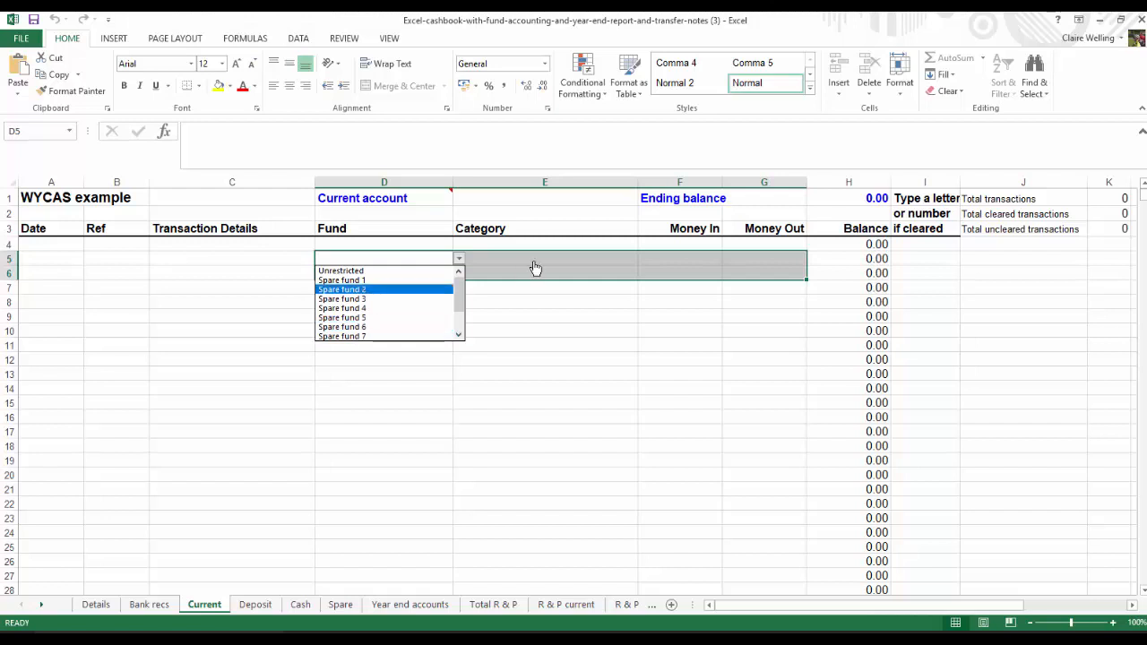
key("Escape")
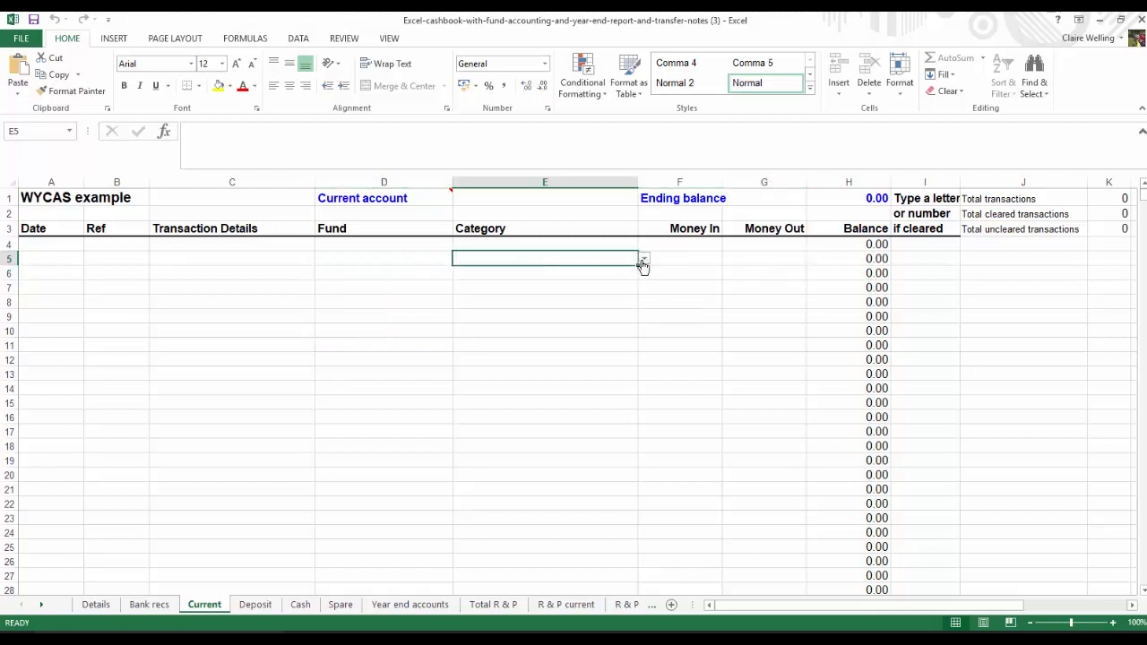
left_click(642, 261)
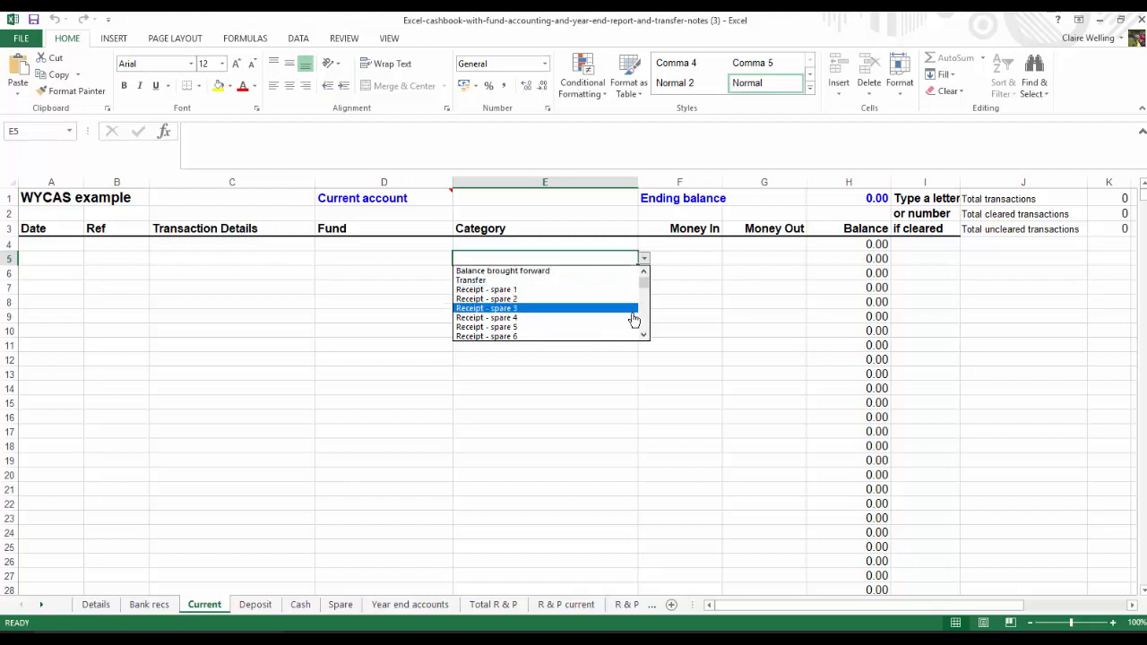
left_click_drag(644, 338, 645, 339)
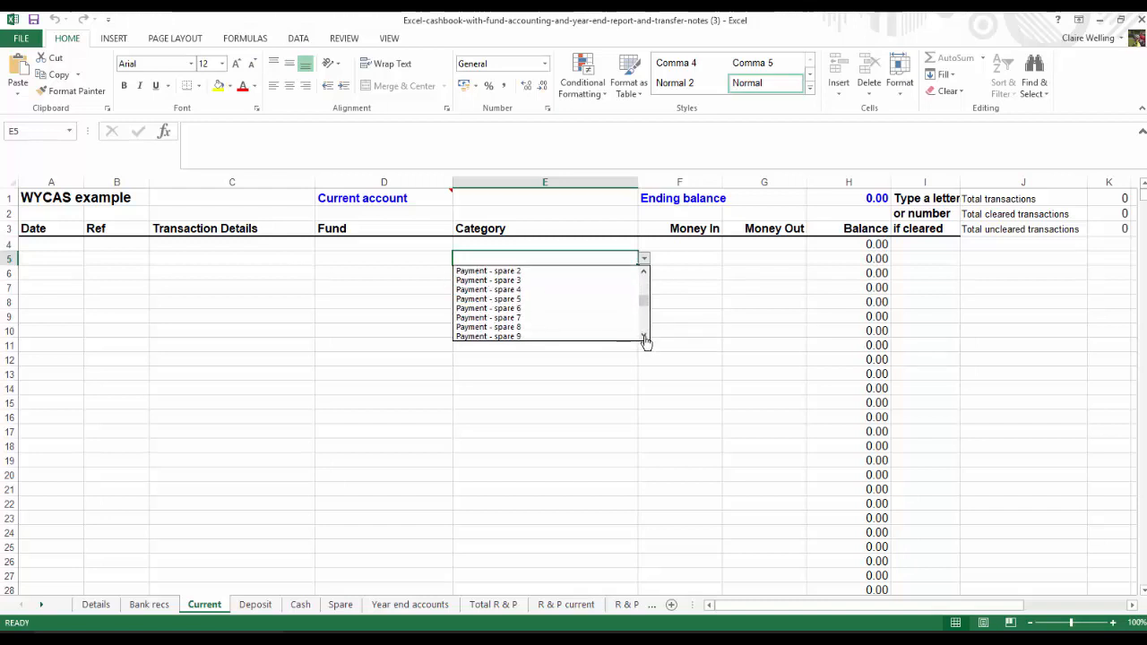
left_click(691, 263)
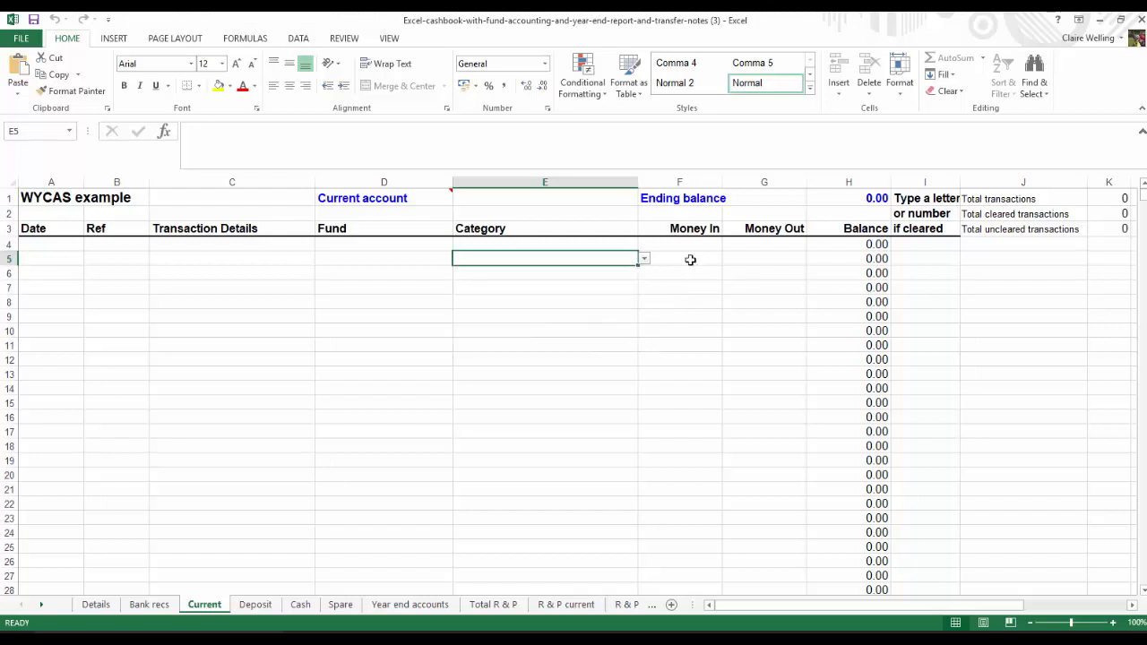
left_click(690, 260)
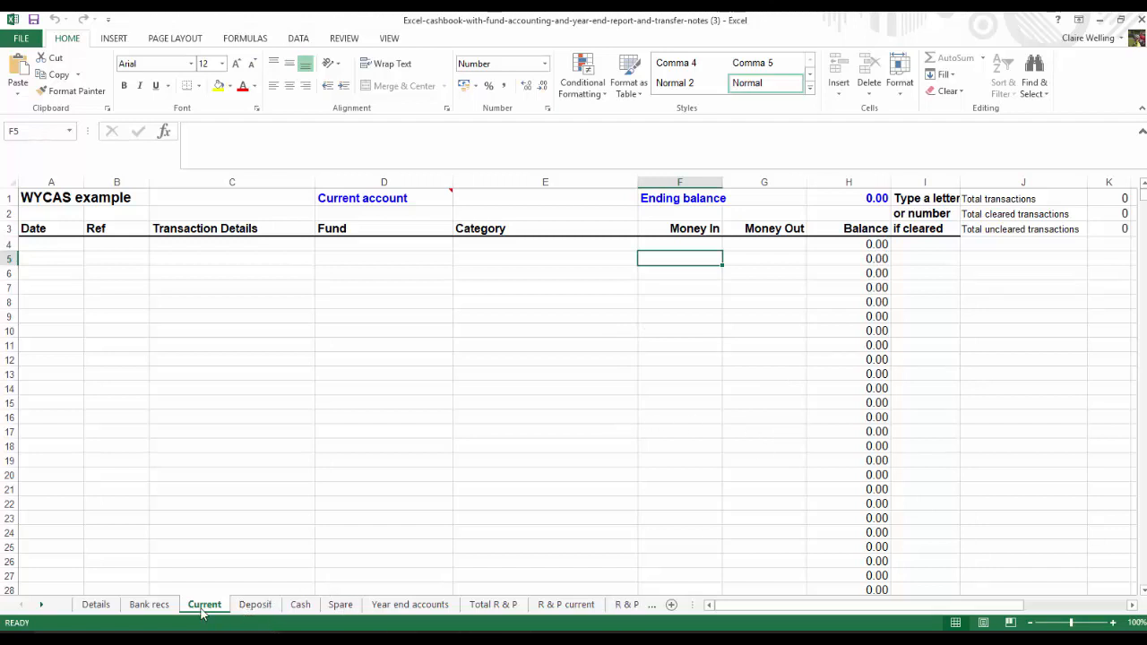
View the Deposit, Cash and Spare account sheets in turn
left_click(256, 606)
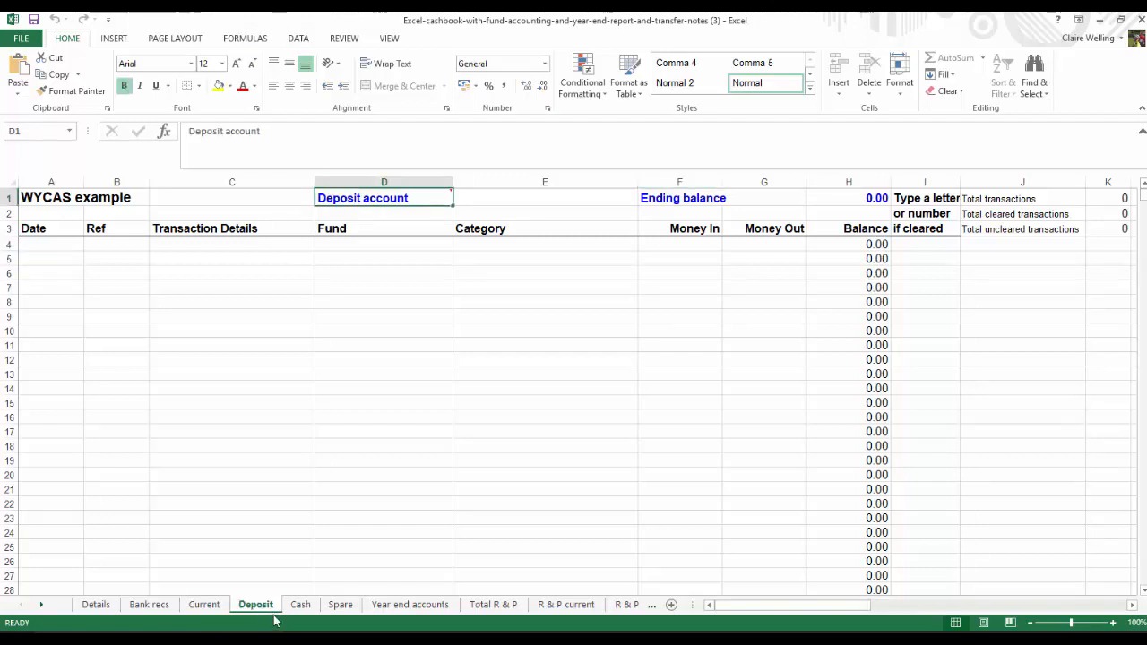
left_click(299, 606)
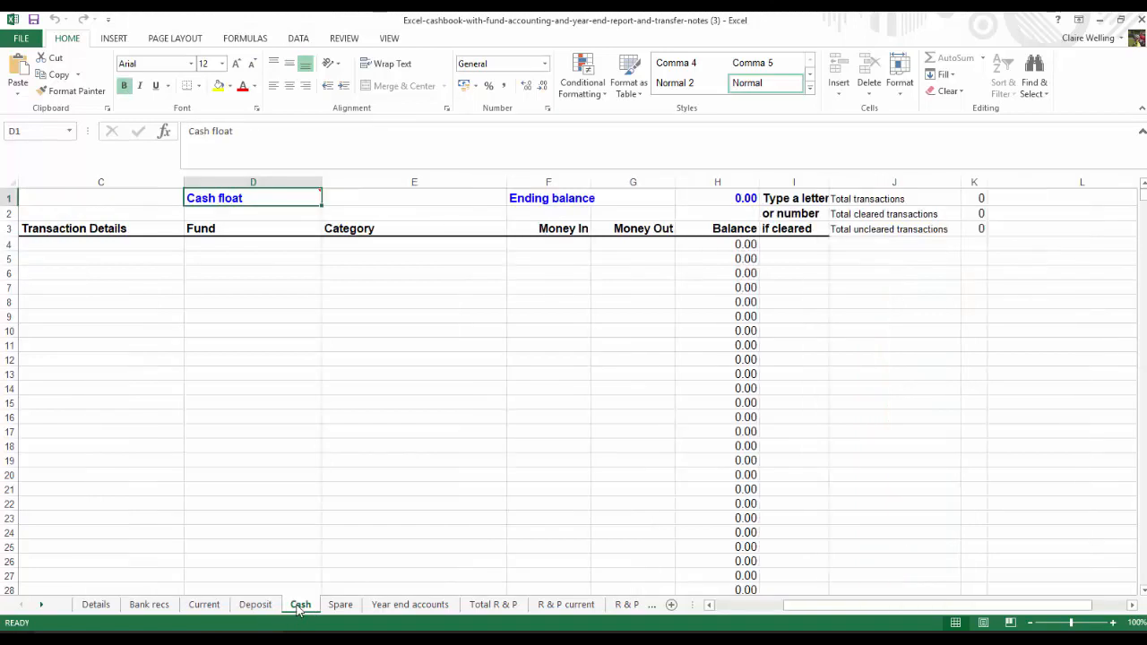
left_click(344, 606)
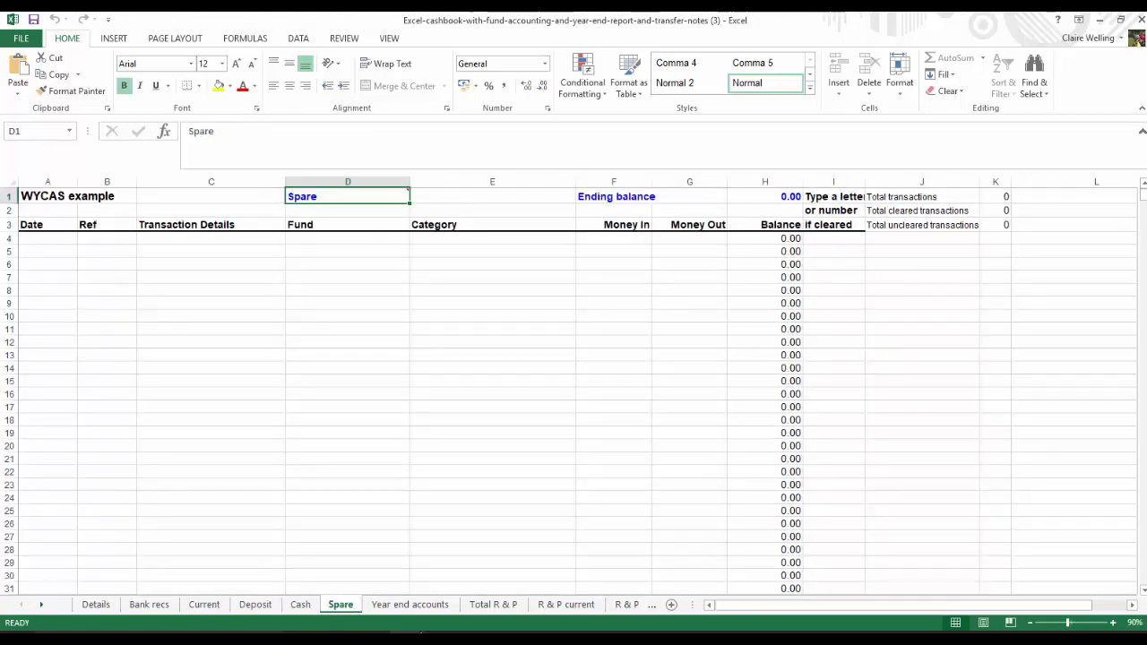
Examine the Year end accounts sheet from the receipts and payments down to the approval section
left_click(390, 605)
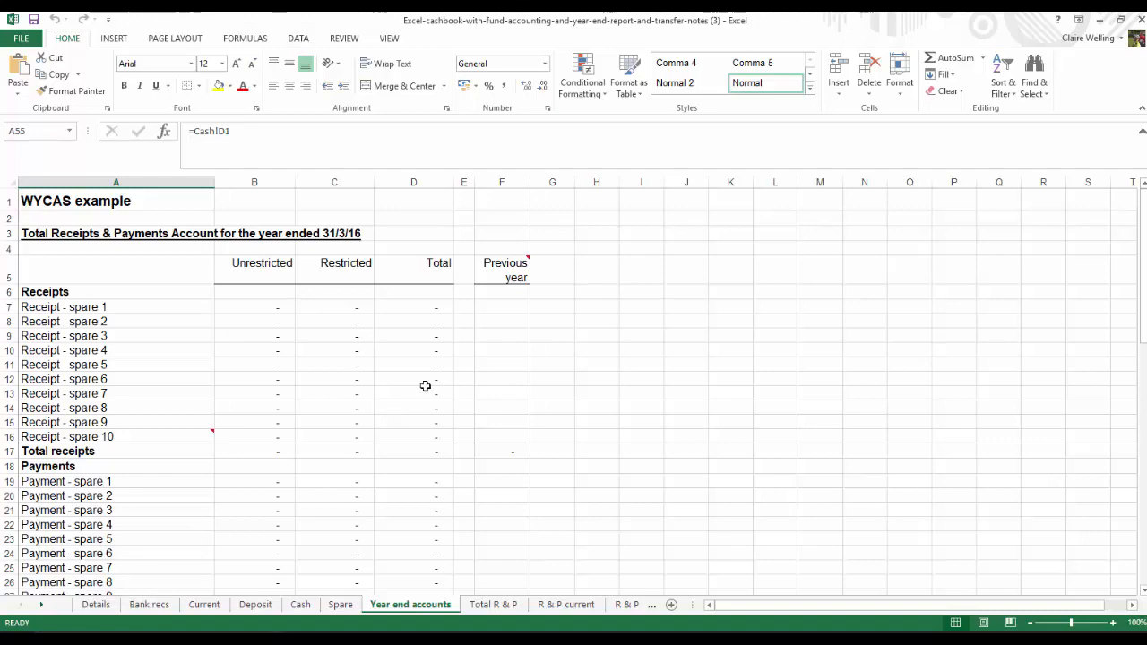
scroll(494, 321, "down", 1)
scroll(494, 321, "down", 11)
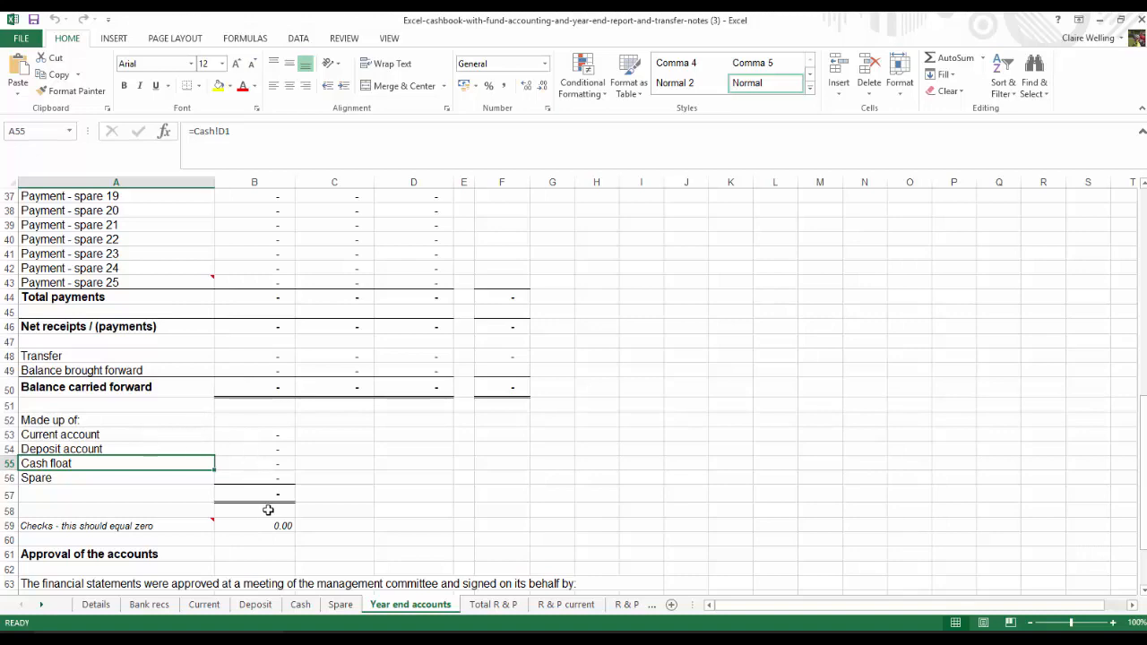
scroll(273, 506, "down", 3)
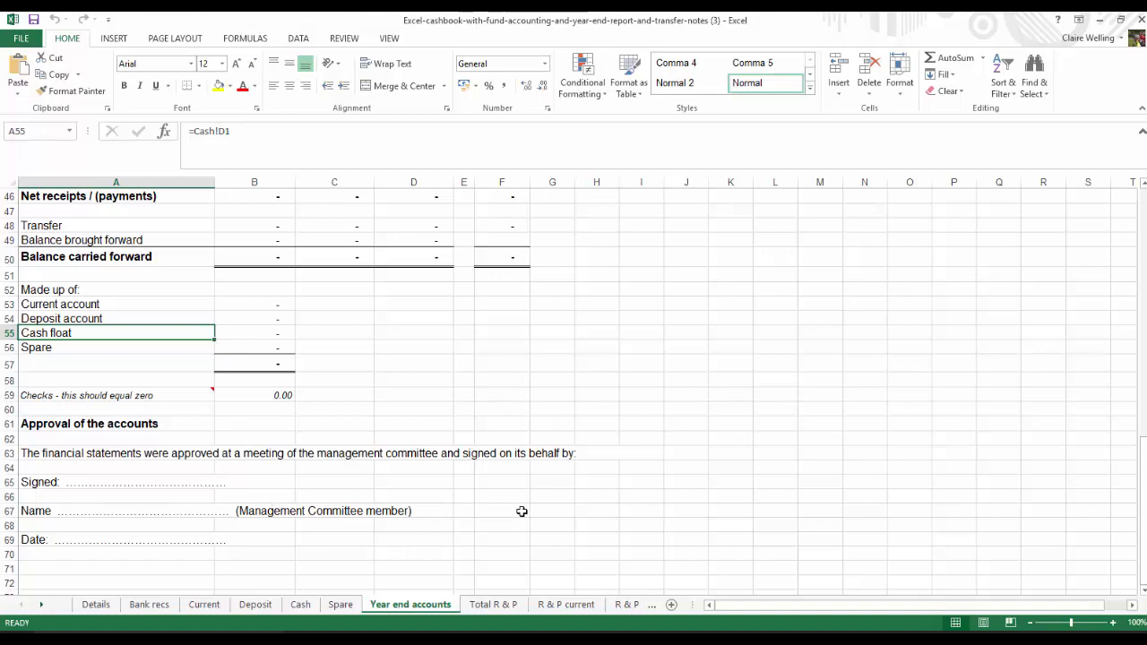
scroll(520, 508, "up", 14)
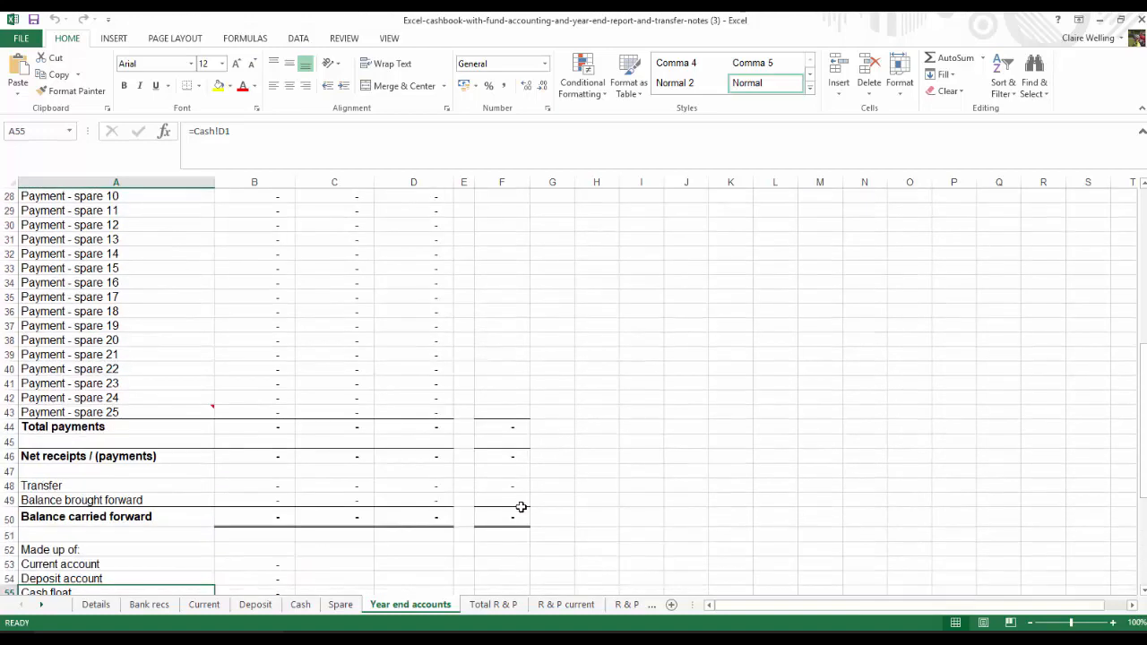
scroll(521, 507, "up", 1)
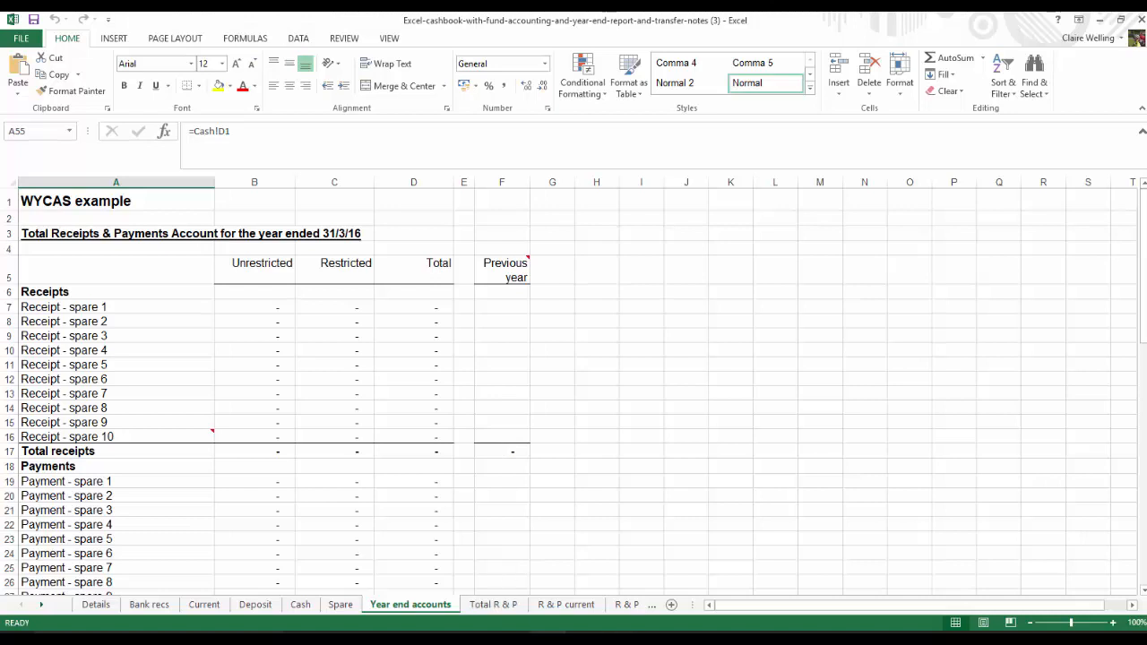
Examine the Total R & P sheet's receipts and payments by fund, down to Spare fund 1's net receipts / (payments)
left_click(492, 605)
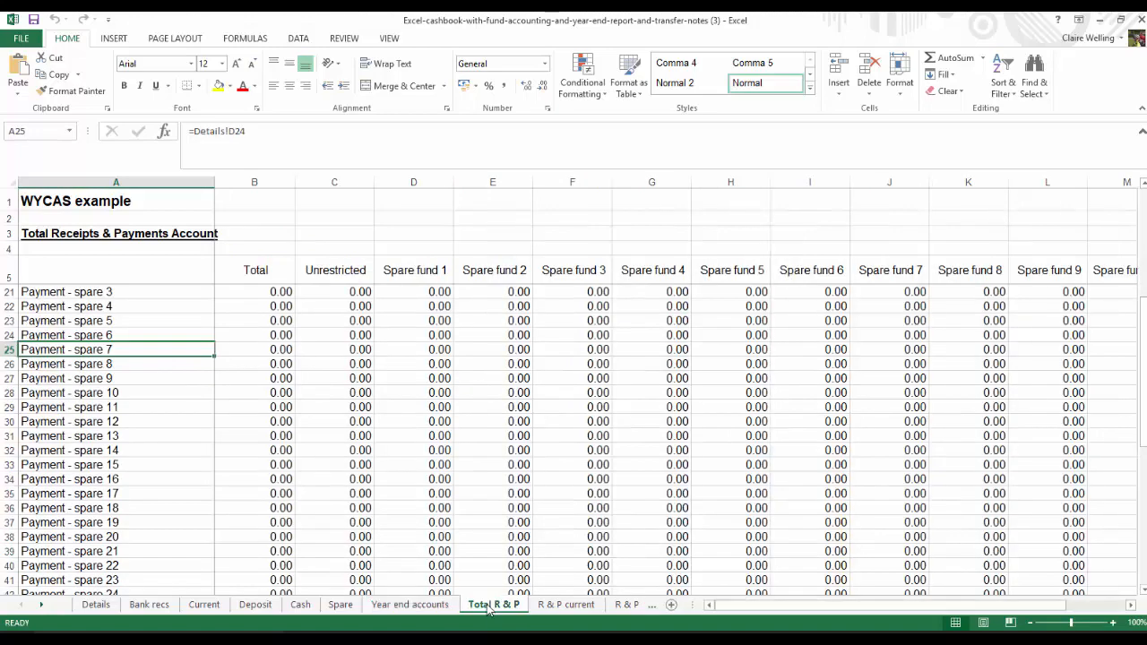
scroll(488, 607, "up", 5)
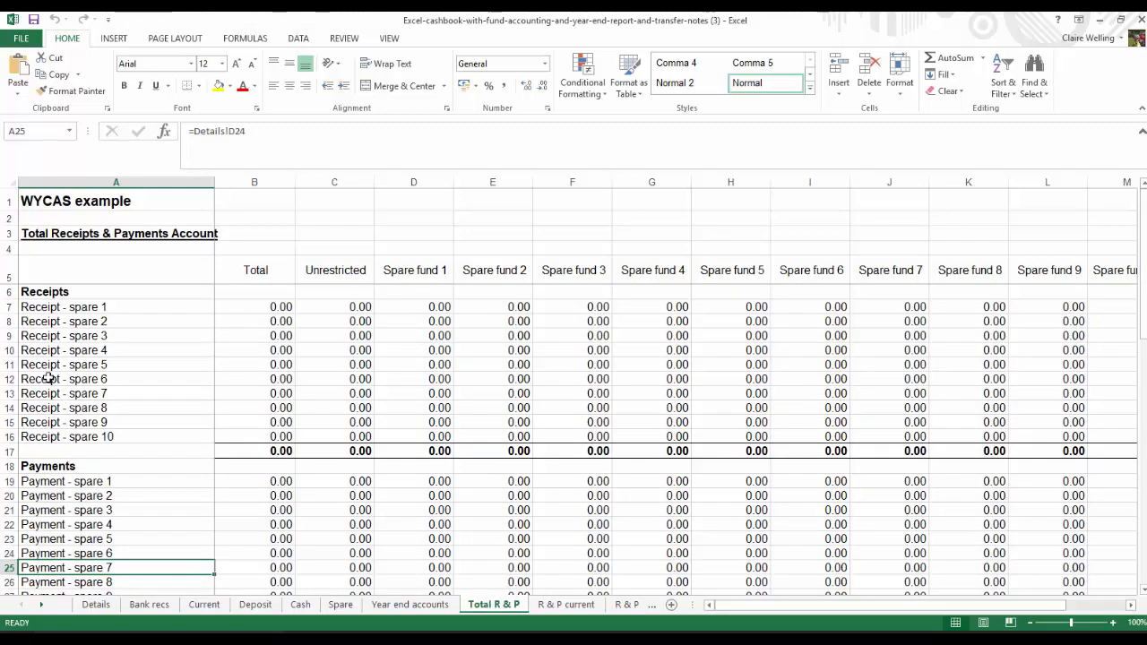
scroll(50, 379, "down", 6)
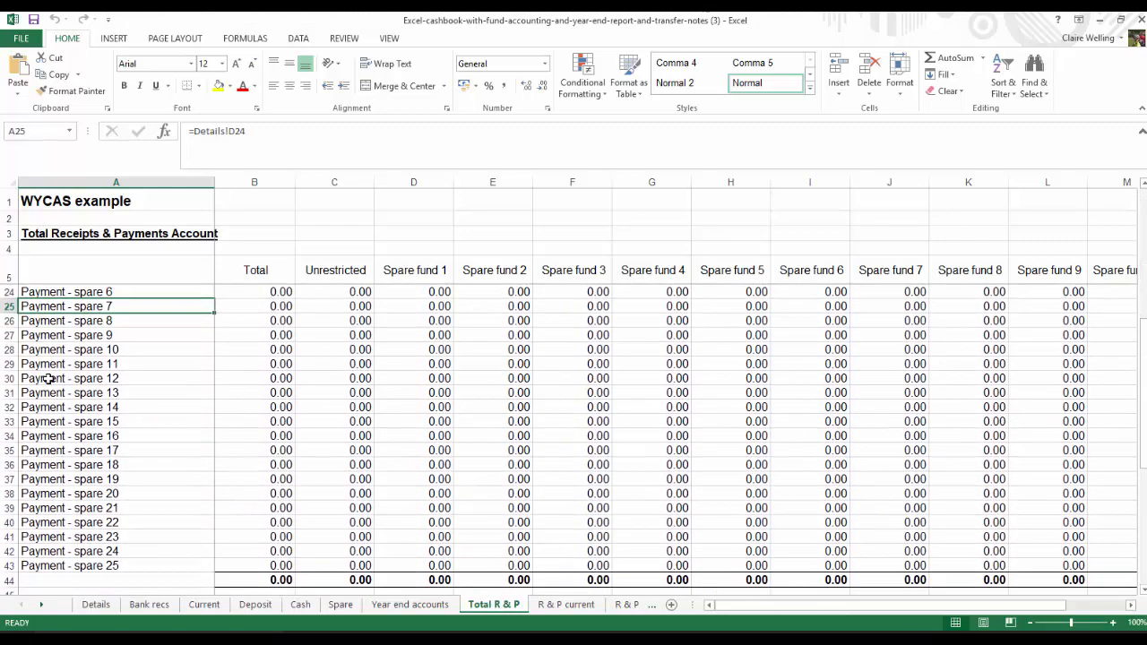
scroll(49, 379, "up", 4)
scroll(49, 379, "up", 2)
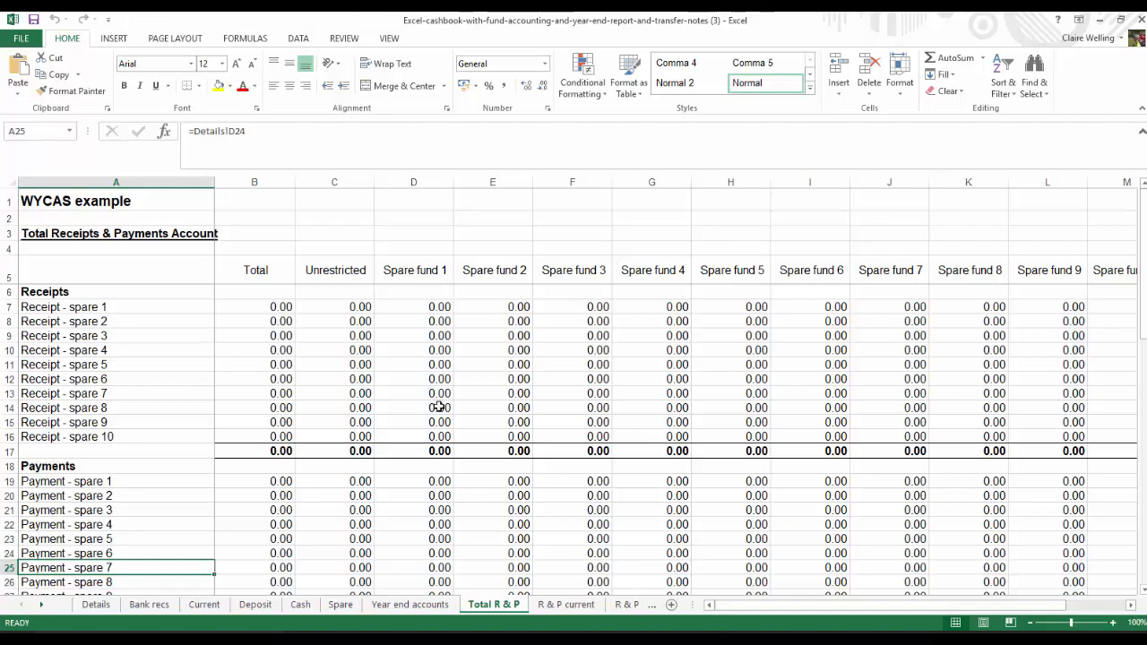
scroll(444, 417, "down", 3)
scroll(445, 421, "down", 6)
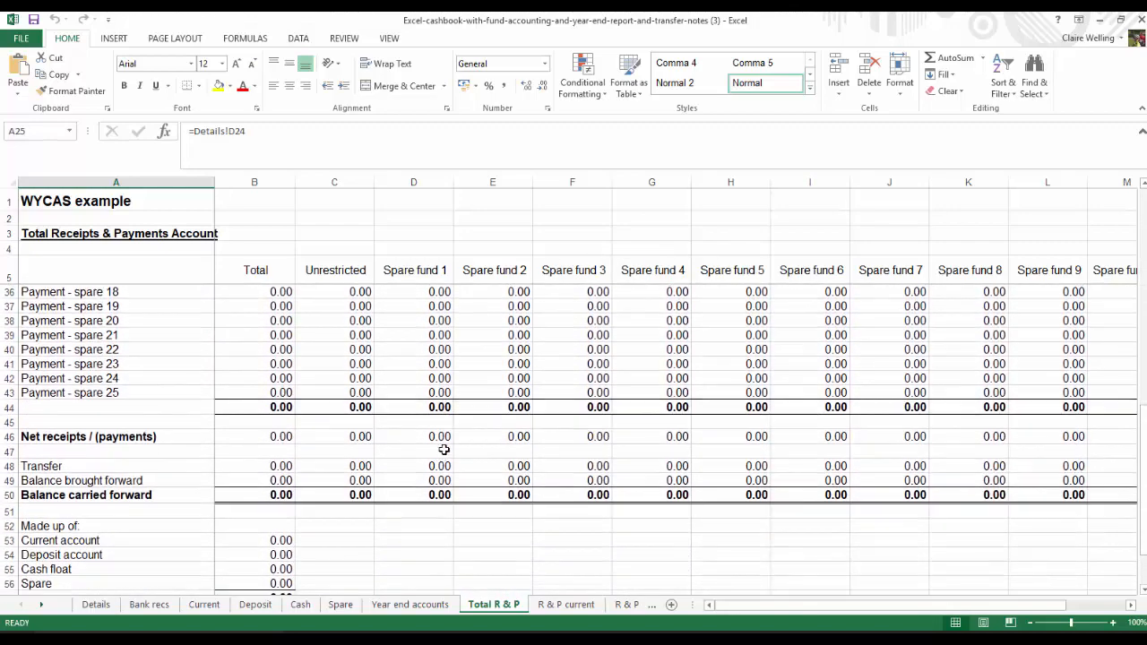
left_click(442, 435)
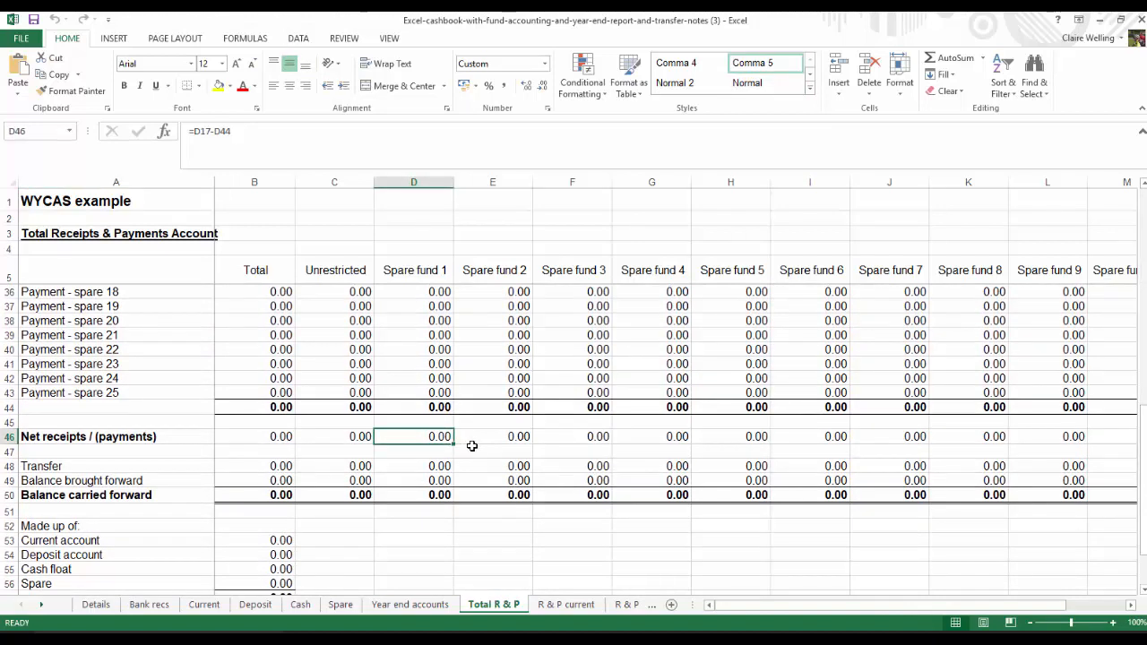
Examine Spare fund 1's balance carried forward on the Total R & P sheet, and its Payment - spare 24 entry on the R & P current sheet
left_click(429, 491)
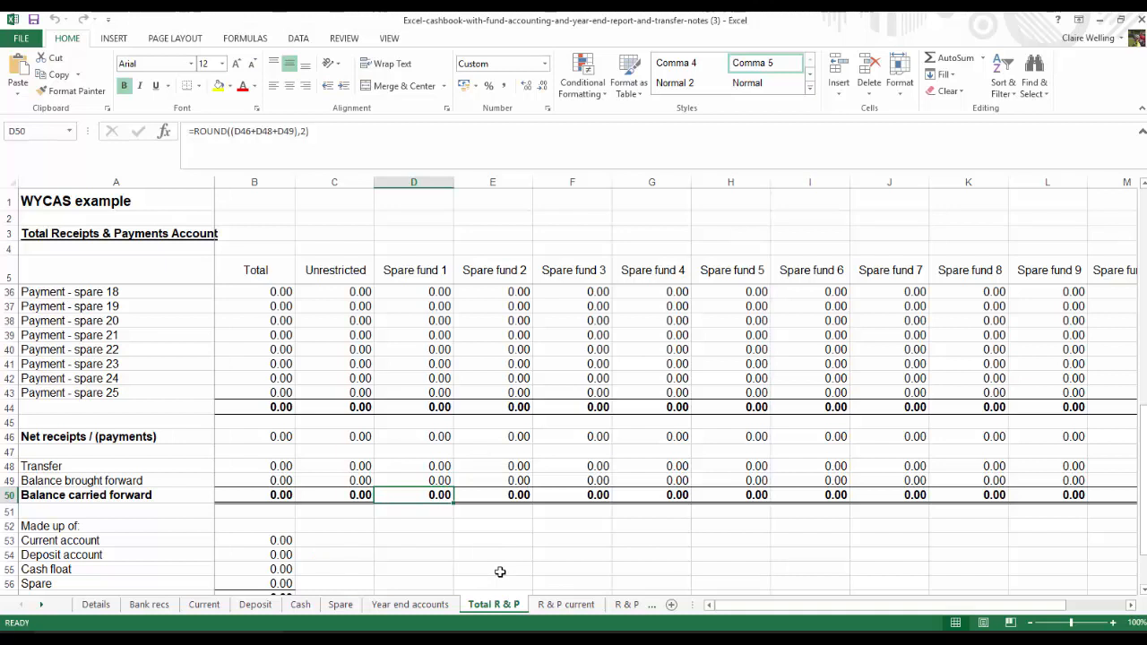
left_click(43, 606)
left_click(43, 606)
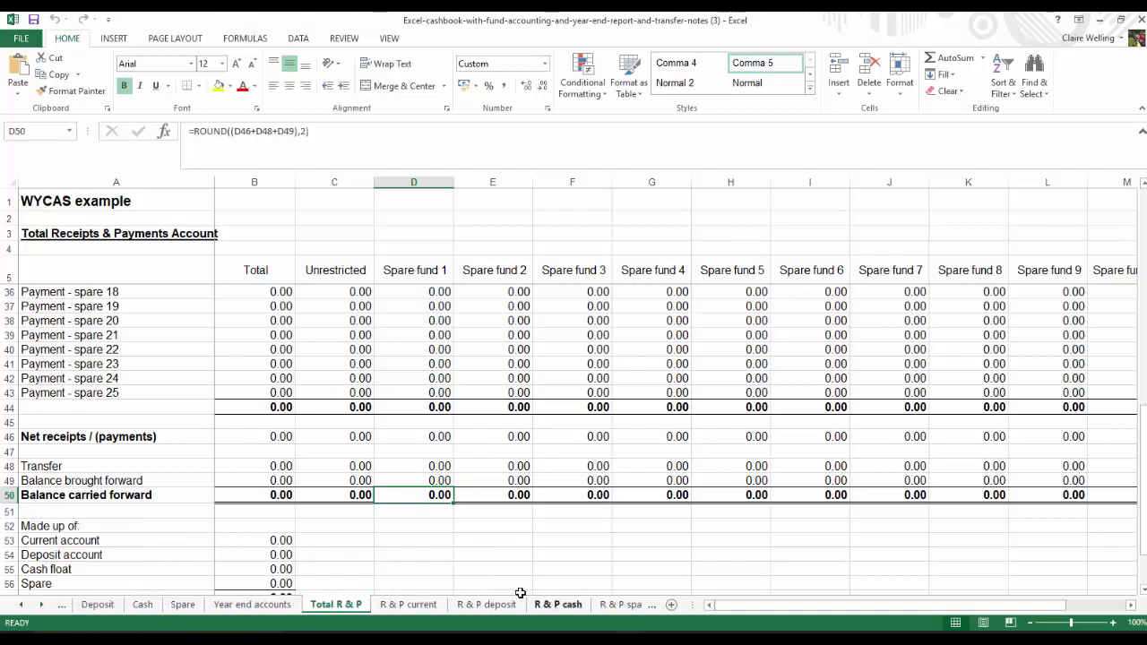
left_click(404, 605)
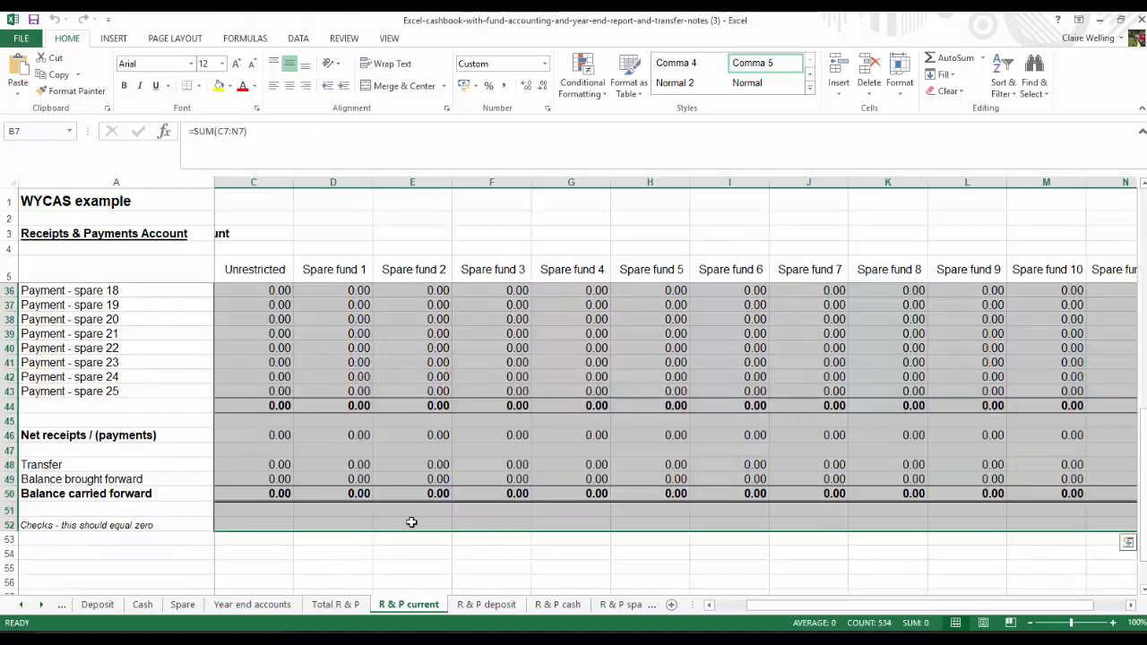
left_click(301, 377)
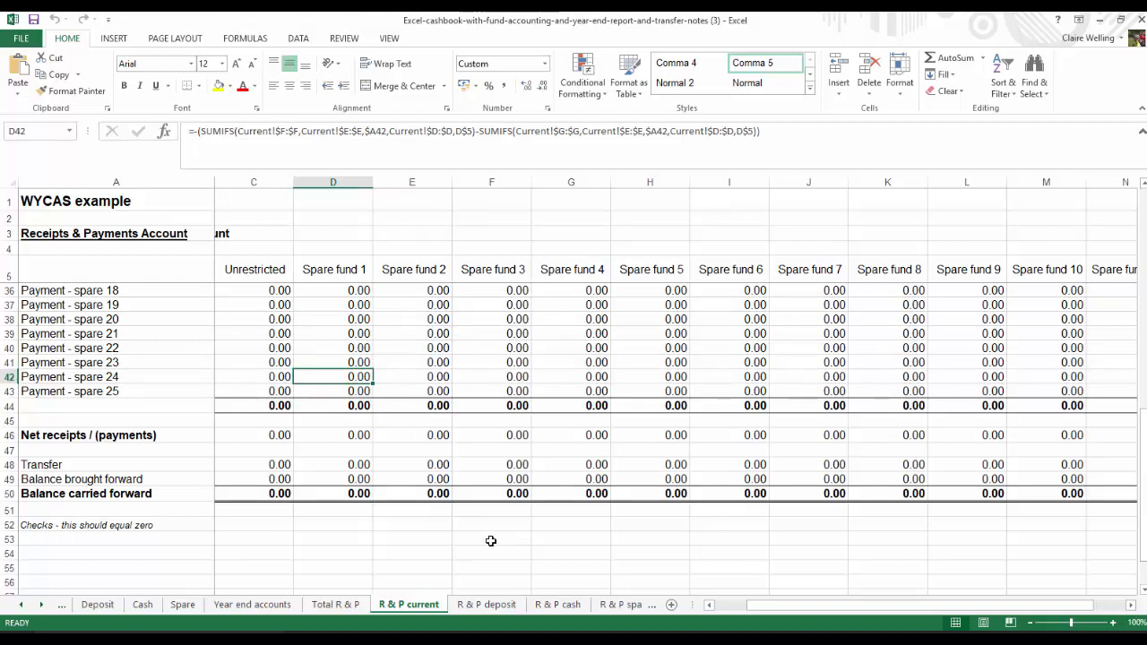
scroll(491, 541, "up", 10)
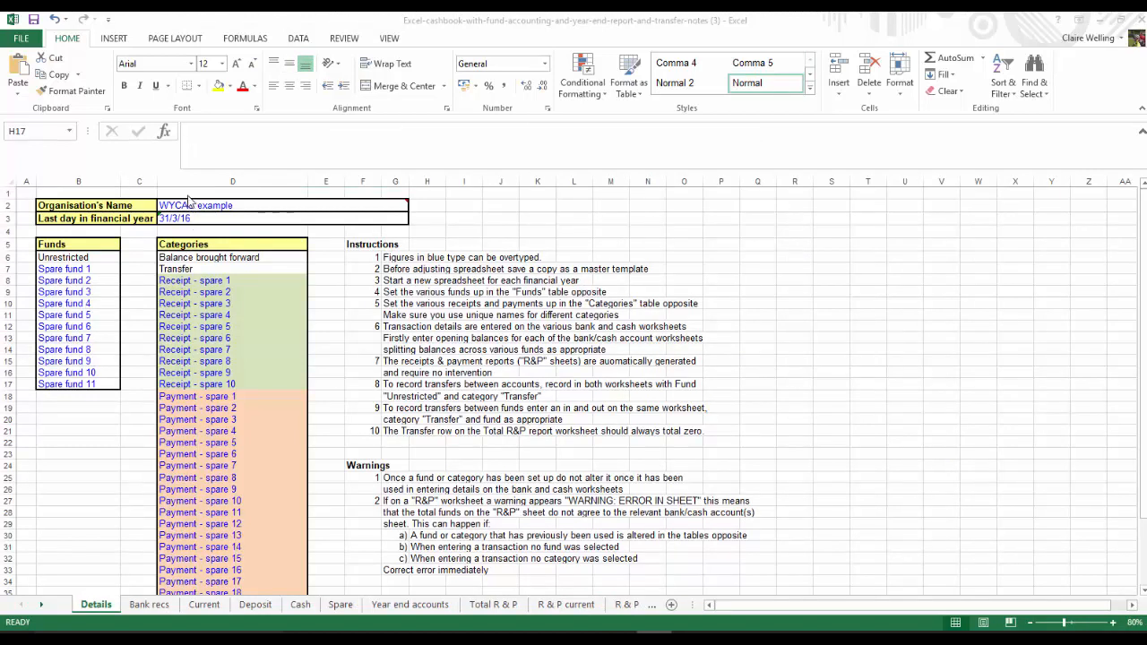
Set the organisation's name on the Details sheet to All Together Community Association
left_click(184, 203)
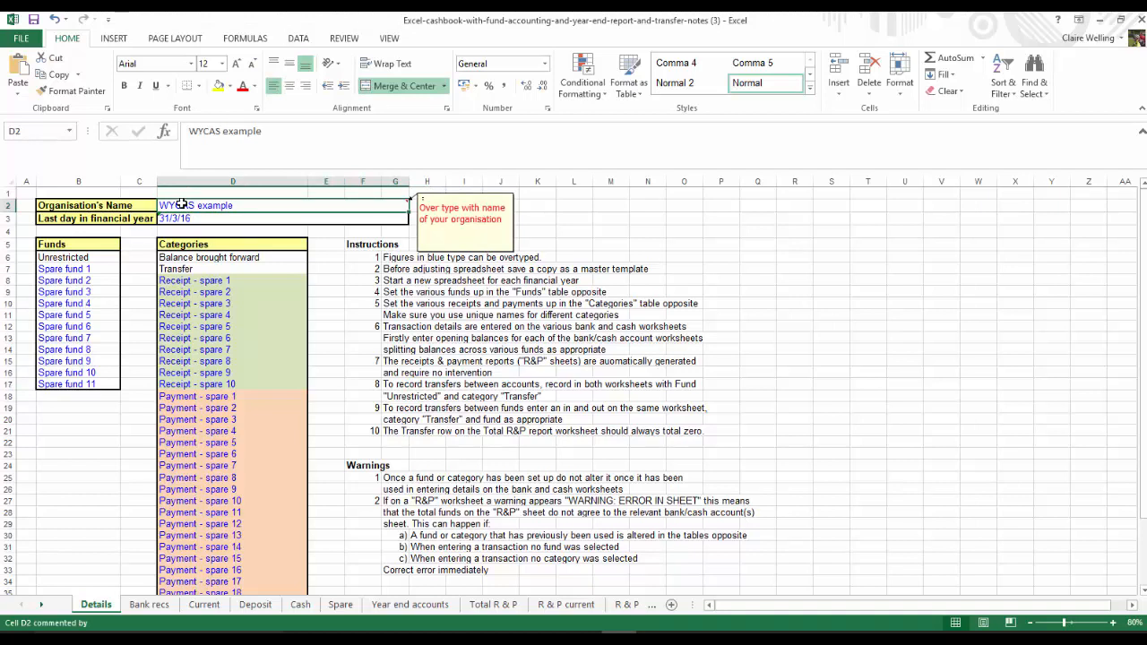
type("All Together")
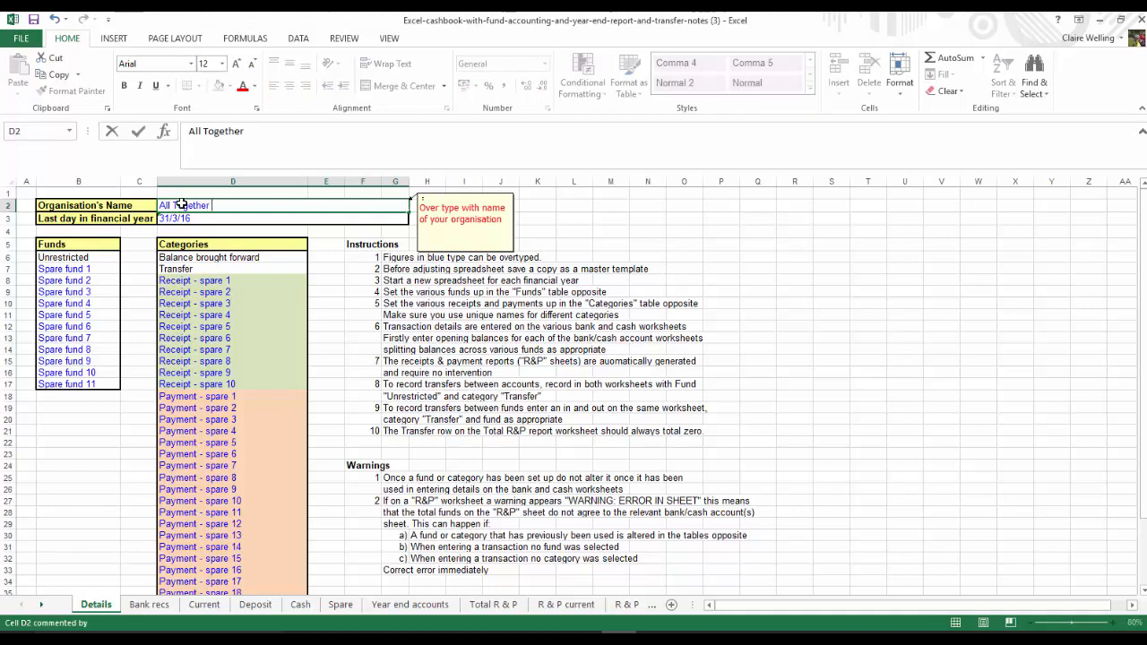
type(" Community Association")
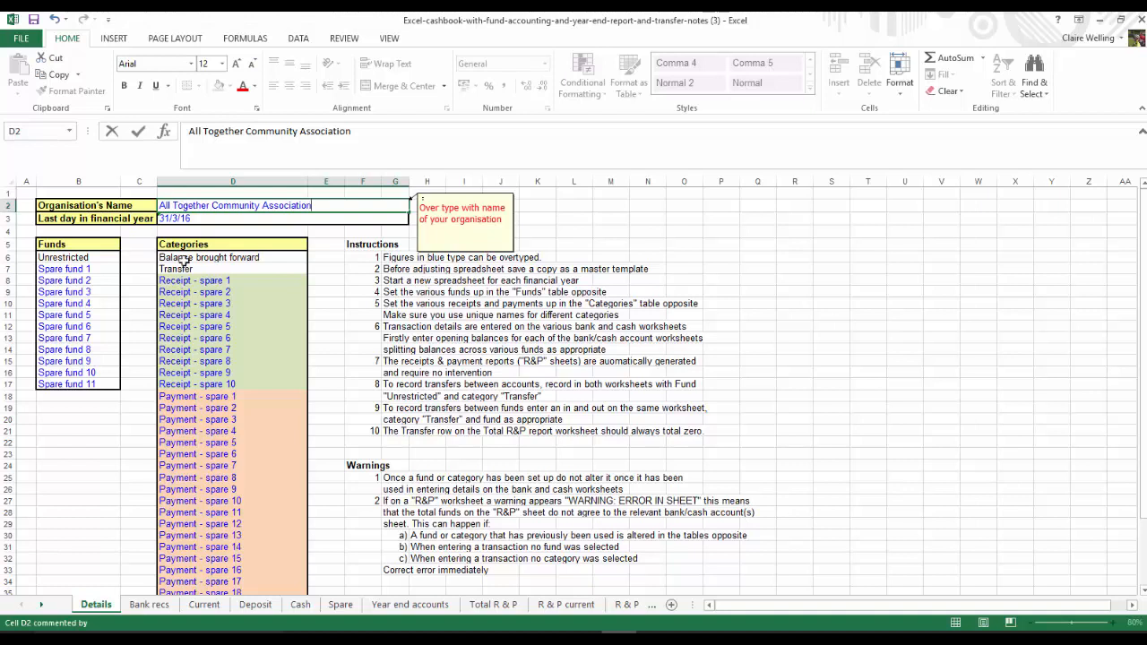
Set the last day in the financial year to 31 March 2018
left_click(209, 219)
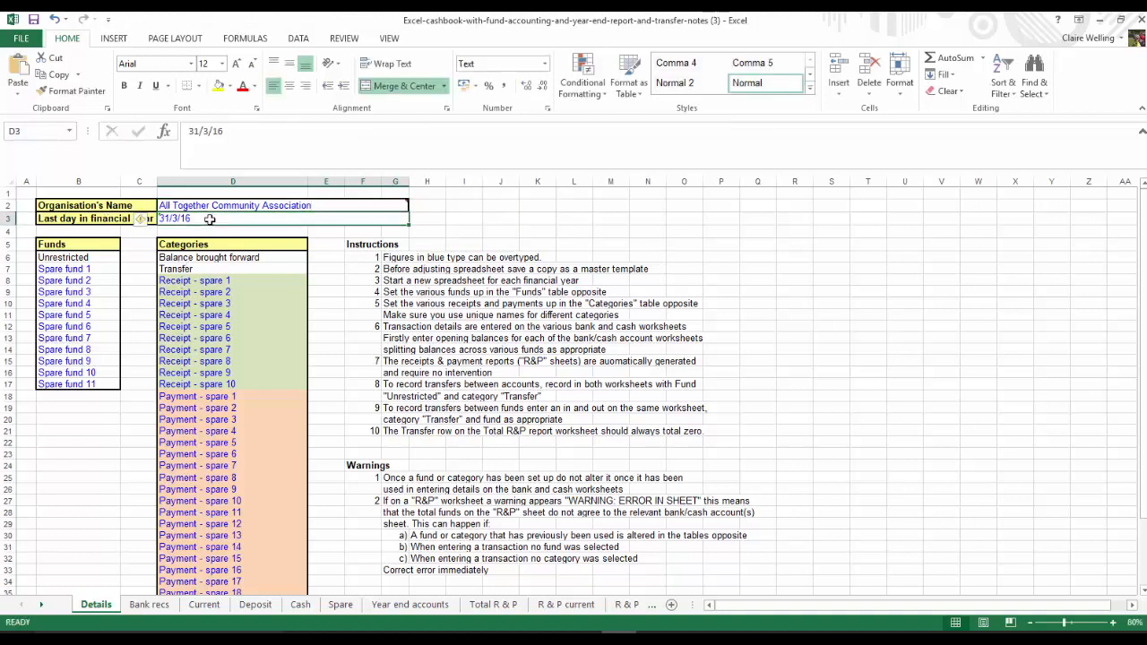
type("31 Ma")
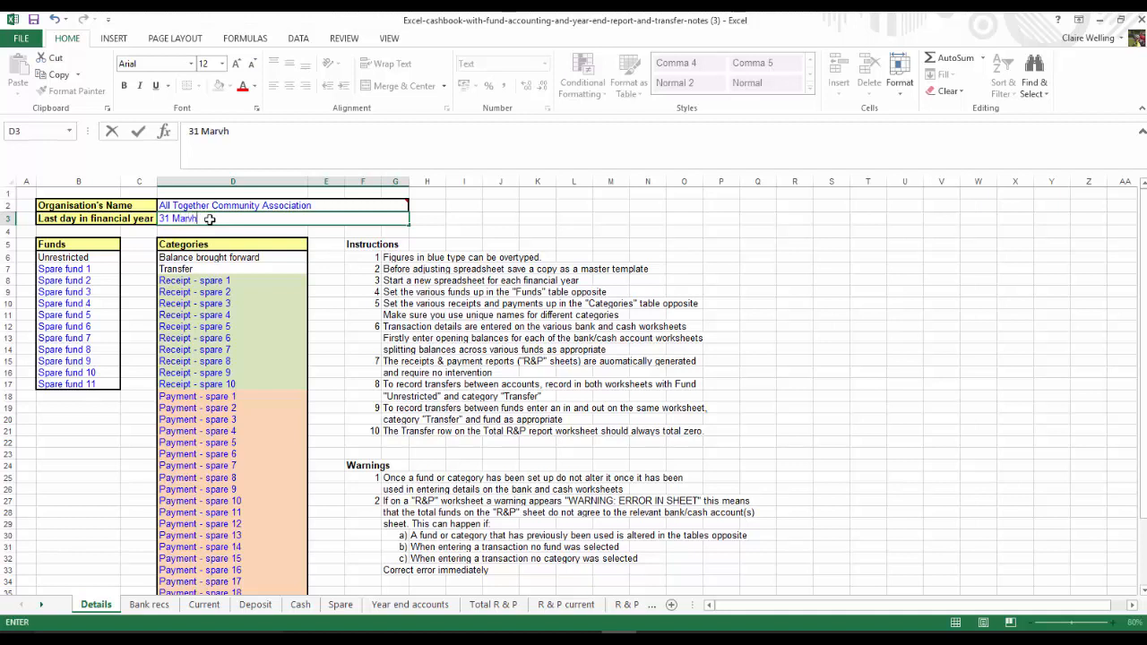
type("rvh")
key("BackSpace")
key("BackSpace")
Rename Spare fund 1 as Community Fund and Spare fund 2 as Lloyds in the Funds table
left_click(87, 271)
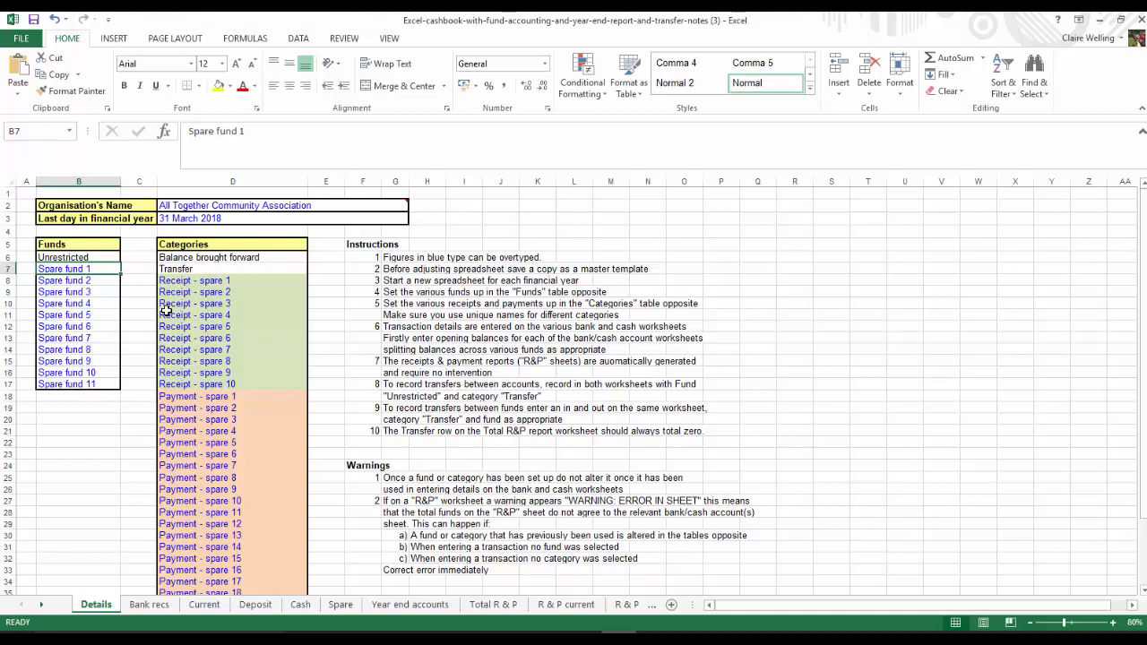
type("Co")
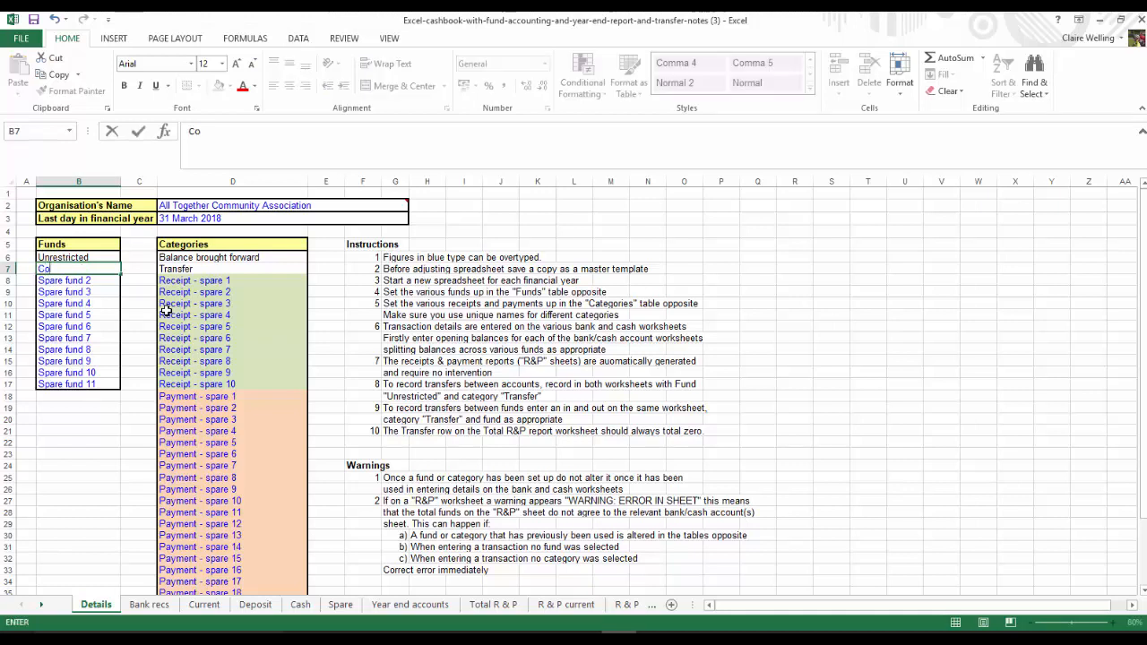
type("mmunity Fund")
key("Return")
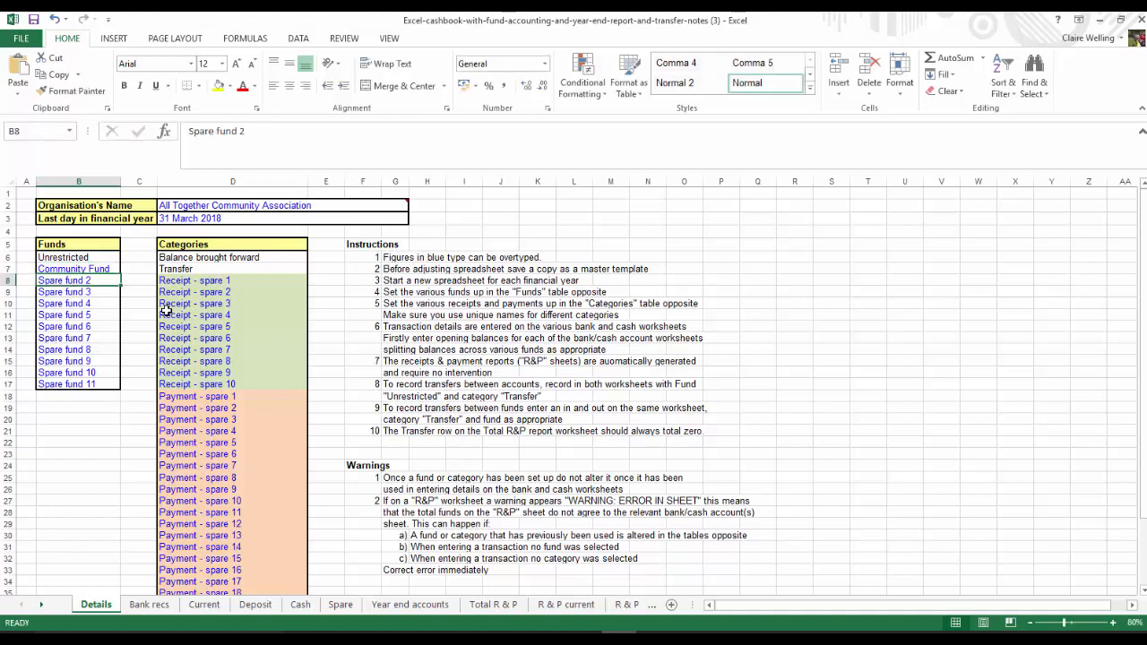
type("Llo")
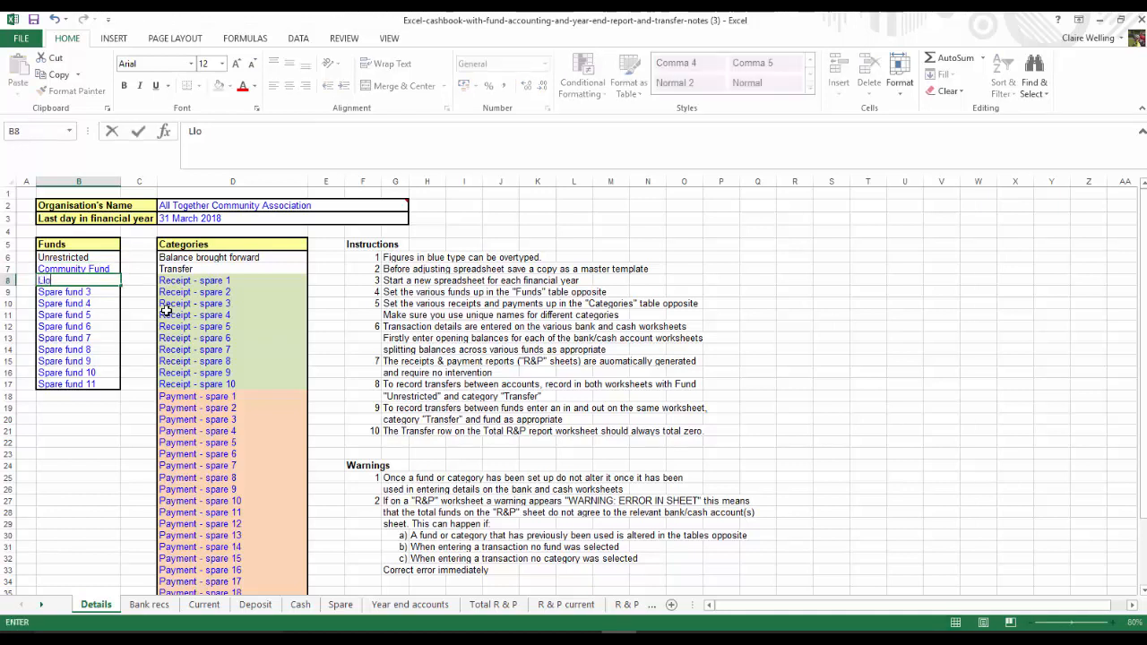
type("yds")
key("Return")
key("Return")
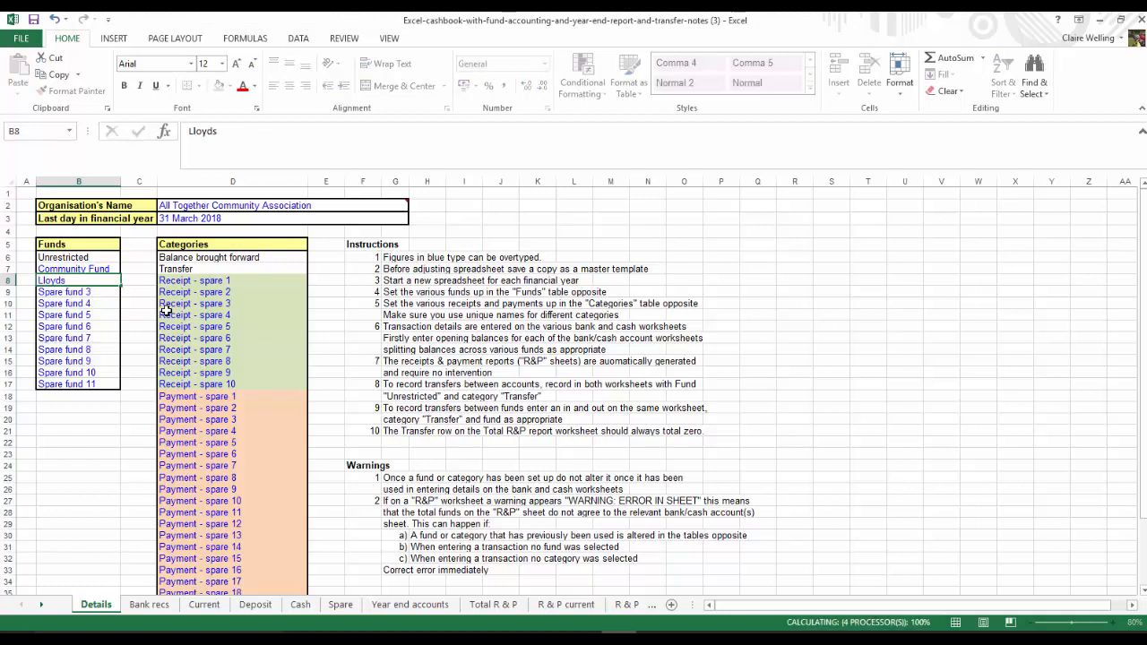
Rename Spare fund 4 as Halifax and Spare fund 5 as MICE in the Funds table
type("Falif")
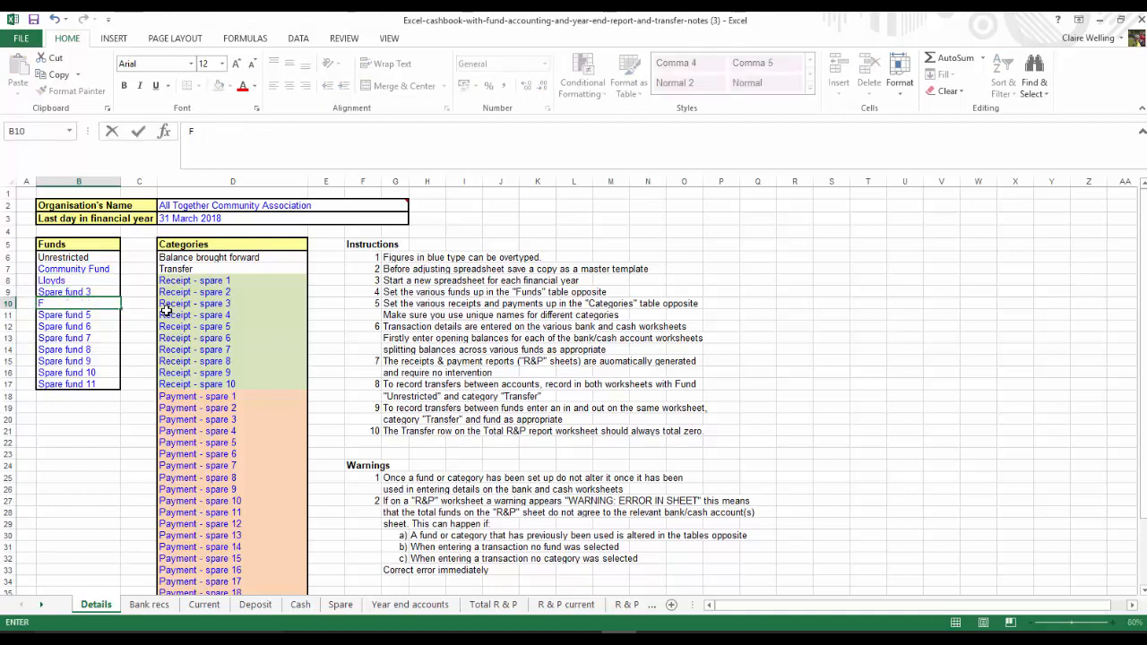
key("BackSpace")
key("BackSpace")
key("BackSpace")
key("BackSpace")
key("BackSpace")
type("Halifax")
key("Return")
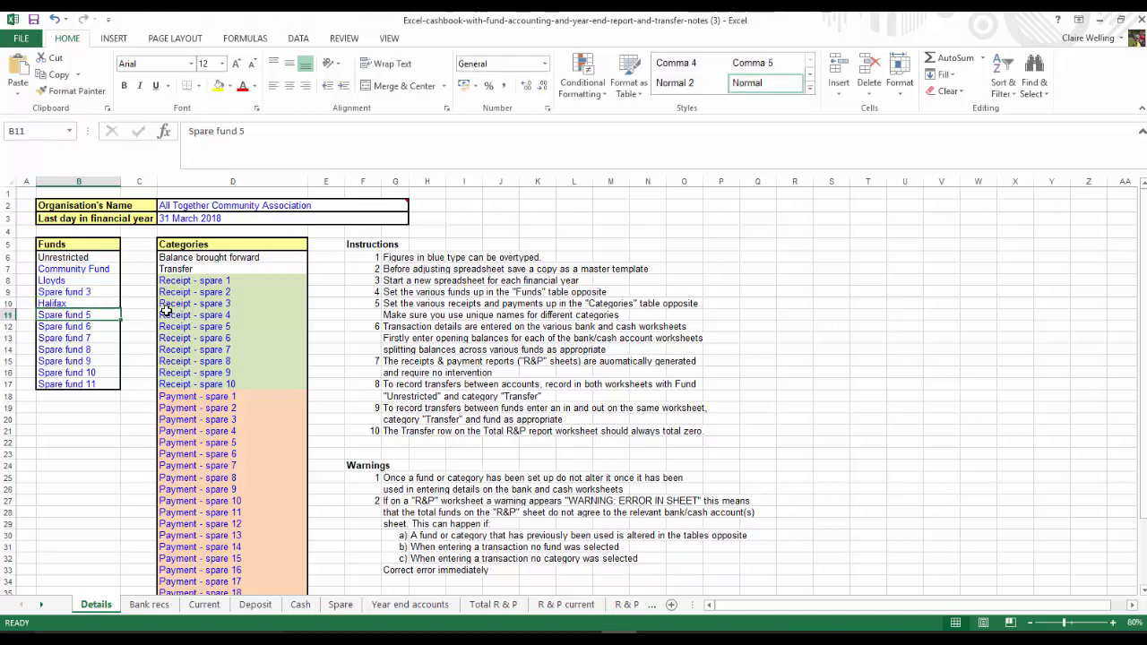
type("MICE")
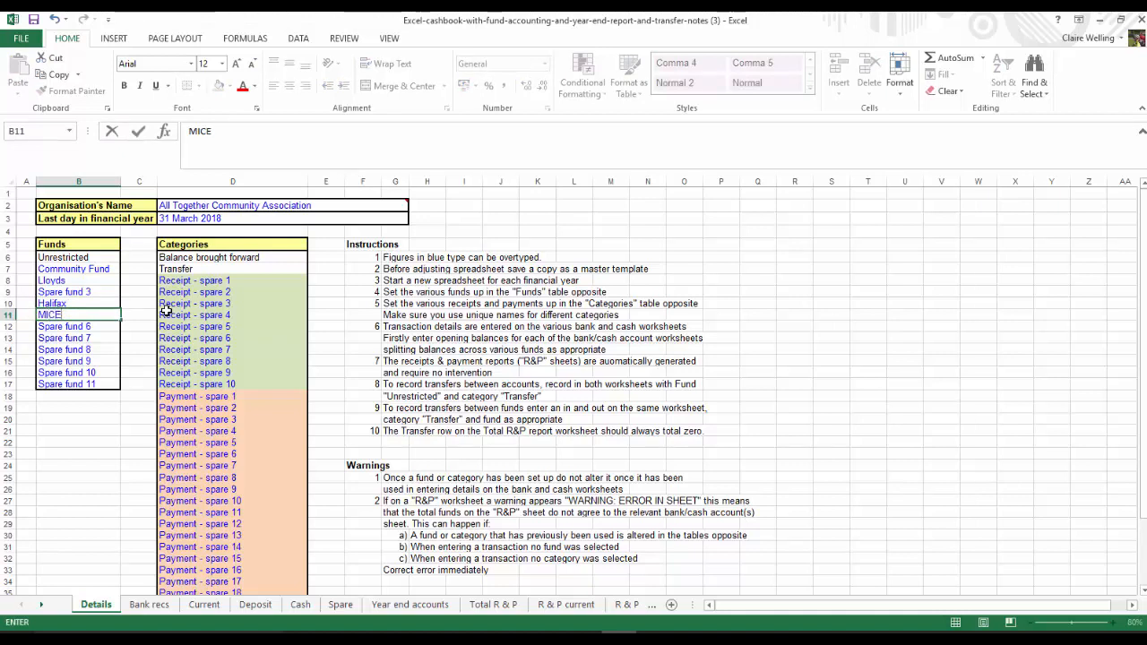
Rename the first two spare receipt categories as Grants and Donations
left_click(184, 280)
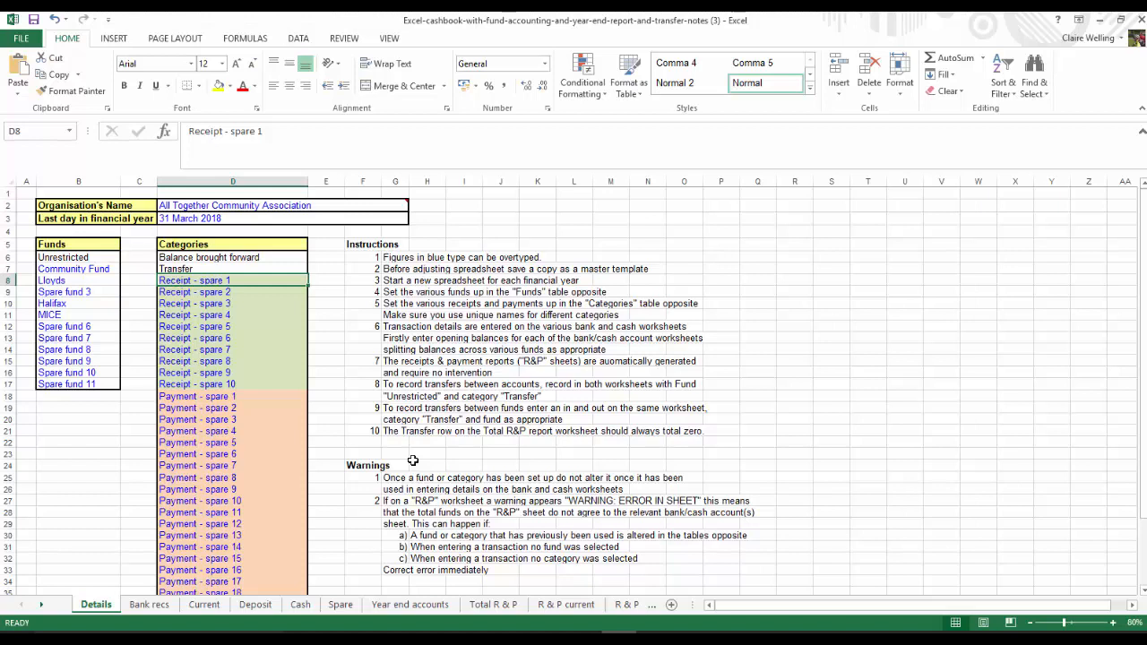
type("G")
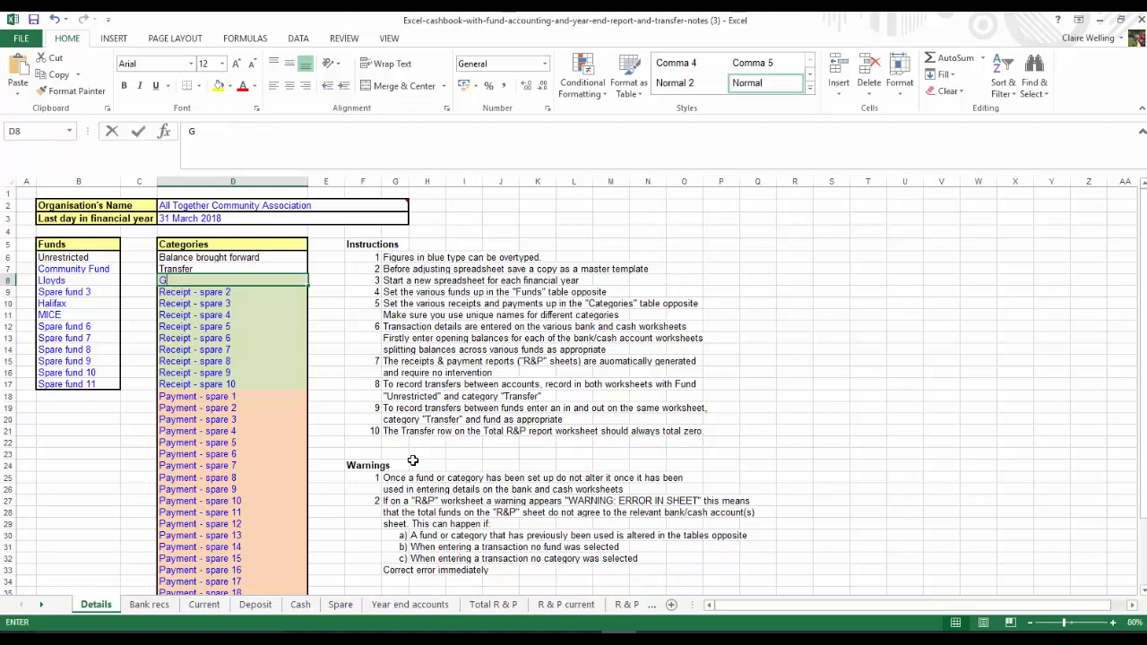
type("rants")
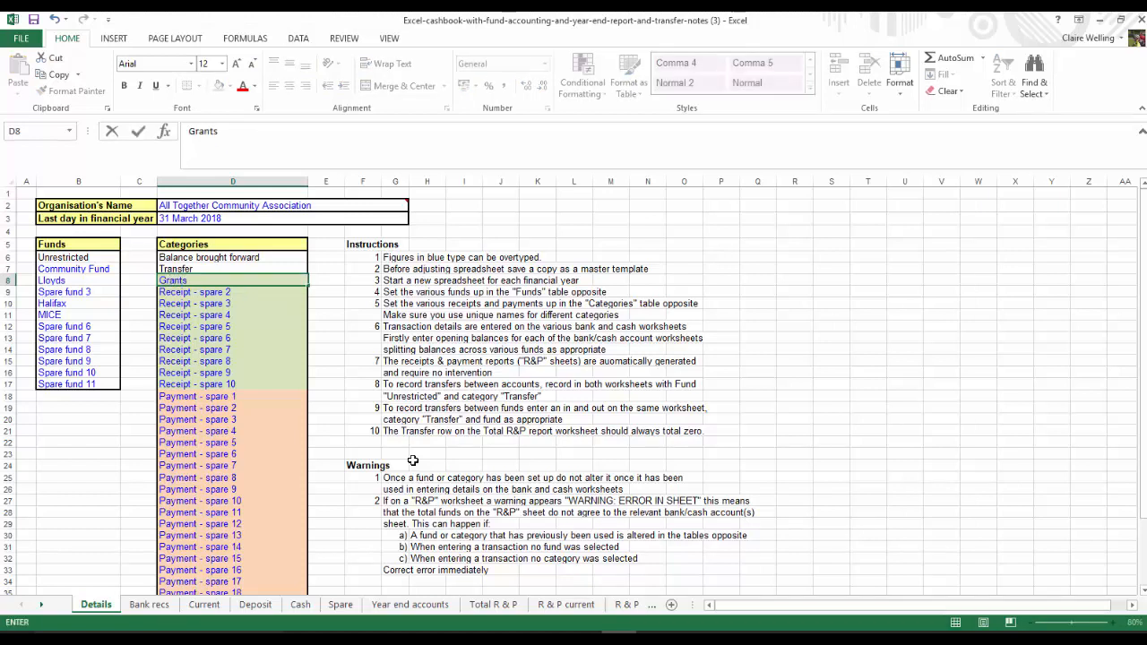
key("Return")
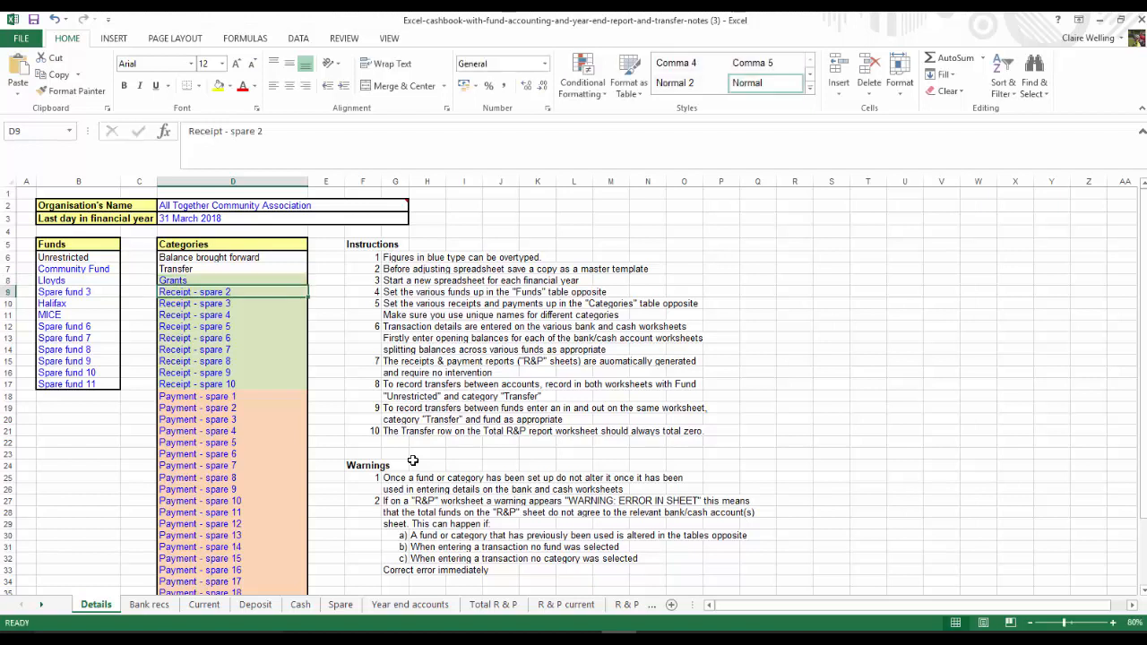
type("Donations")
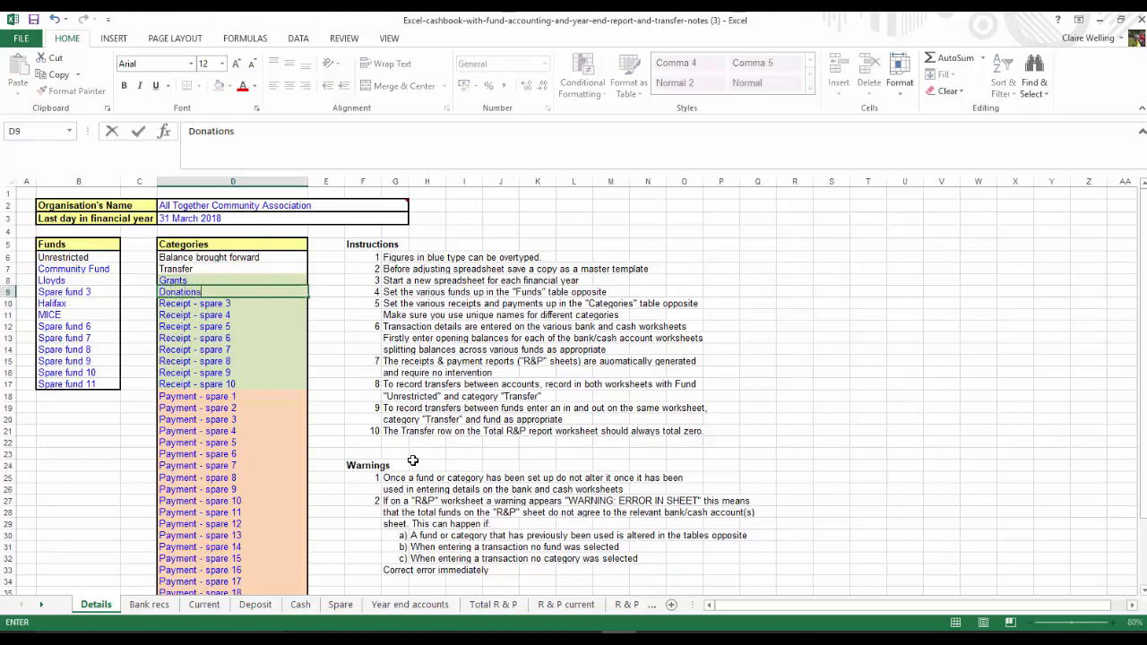
key("Return")
Rename receipt categories 3 and 4 as Members' subscriptions and Fundraising income
type("Membe")
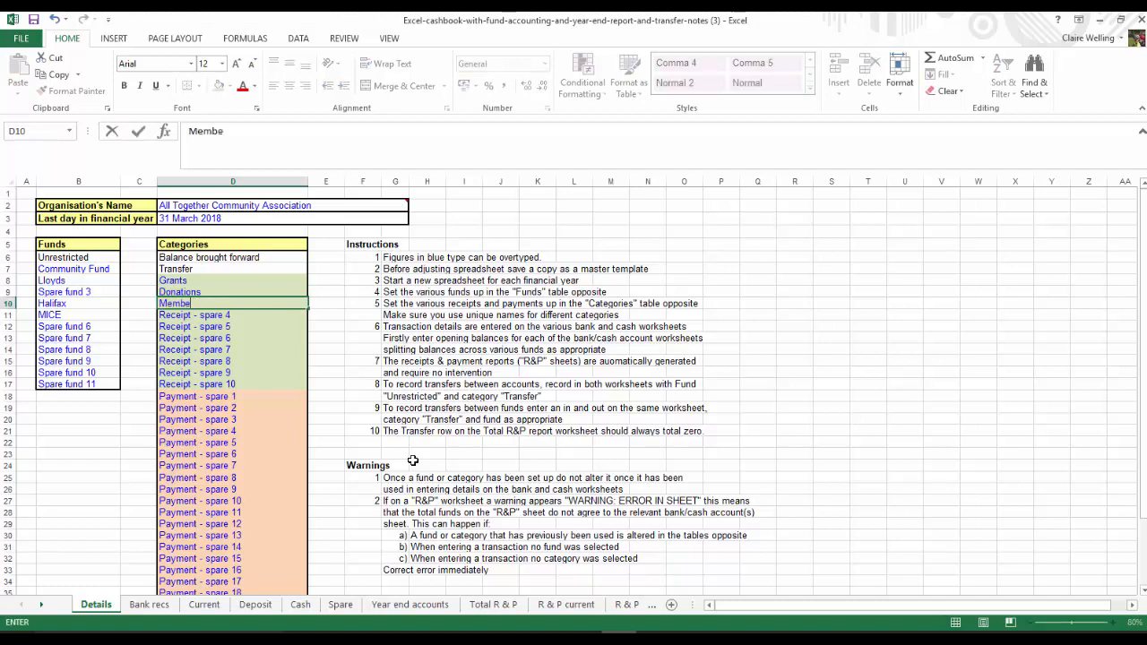
type("rs' subscriptions")
key("Return")
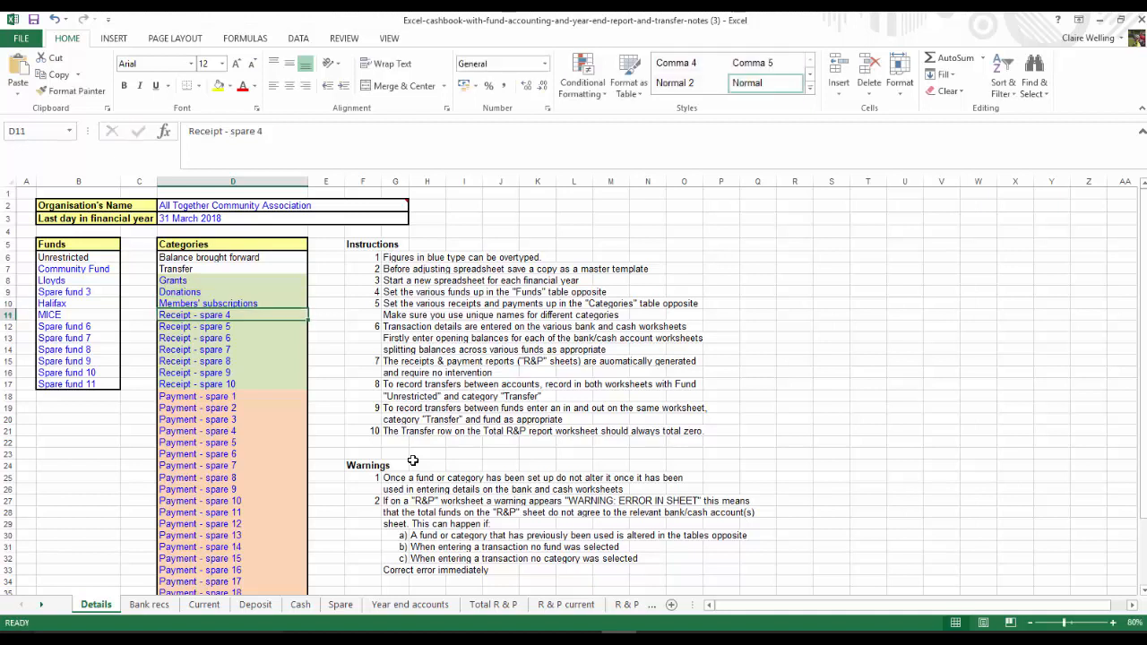
type("Fundrain")
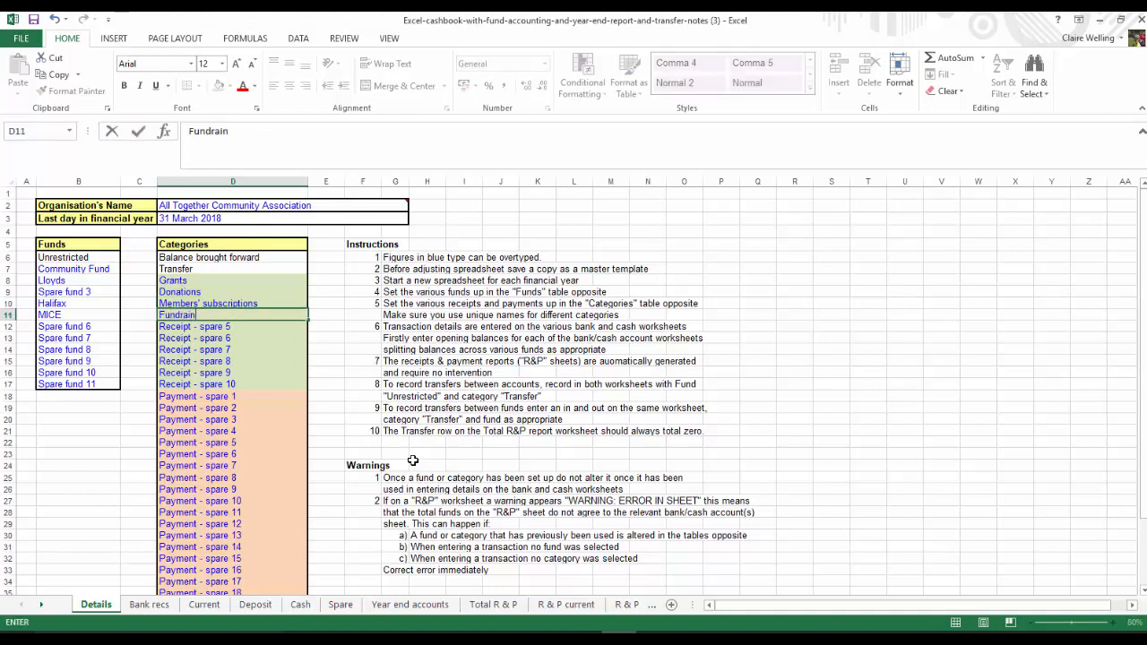
key("BackSpace")
type("sing income")
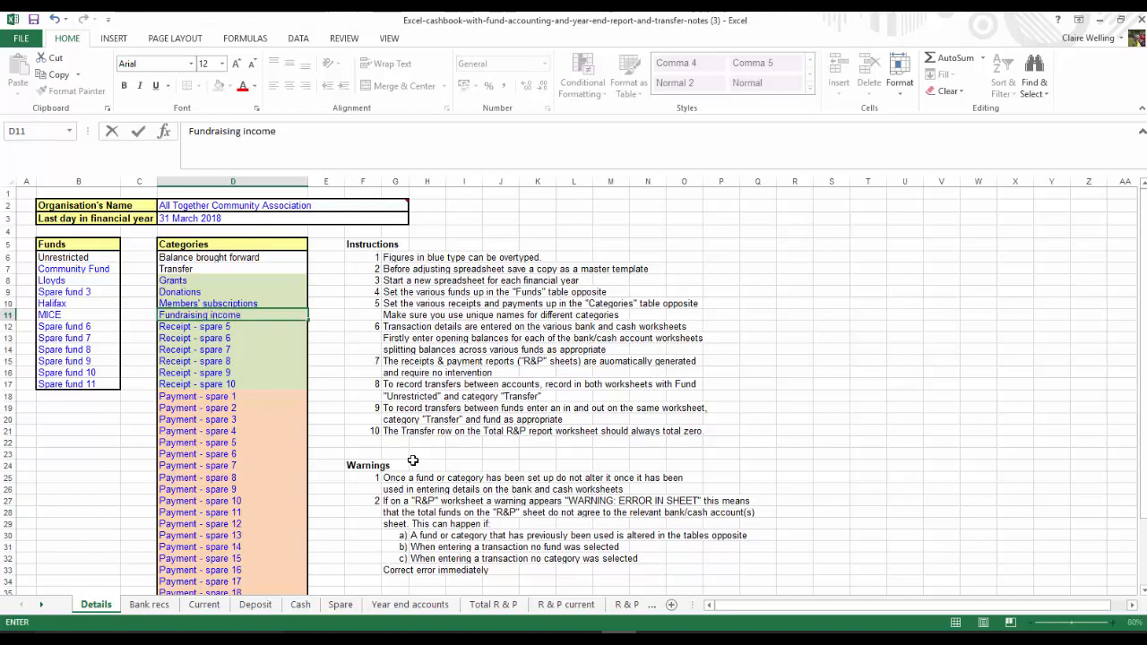
key("Return")
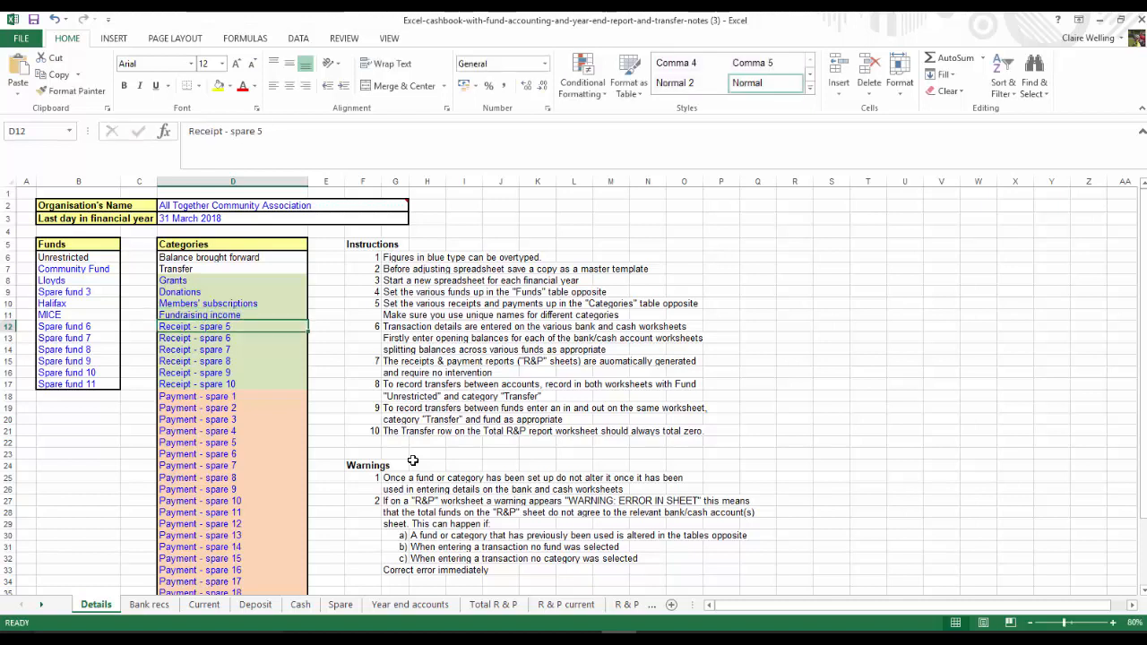
Rename receipt categories 5 and 6 as Bank interest and Coffee mornings
type("Bank interest")
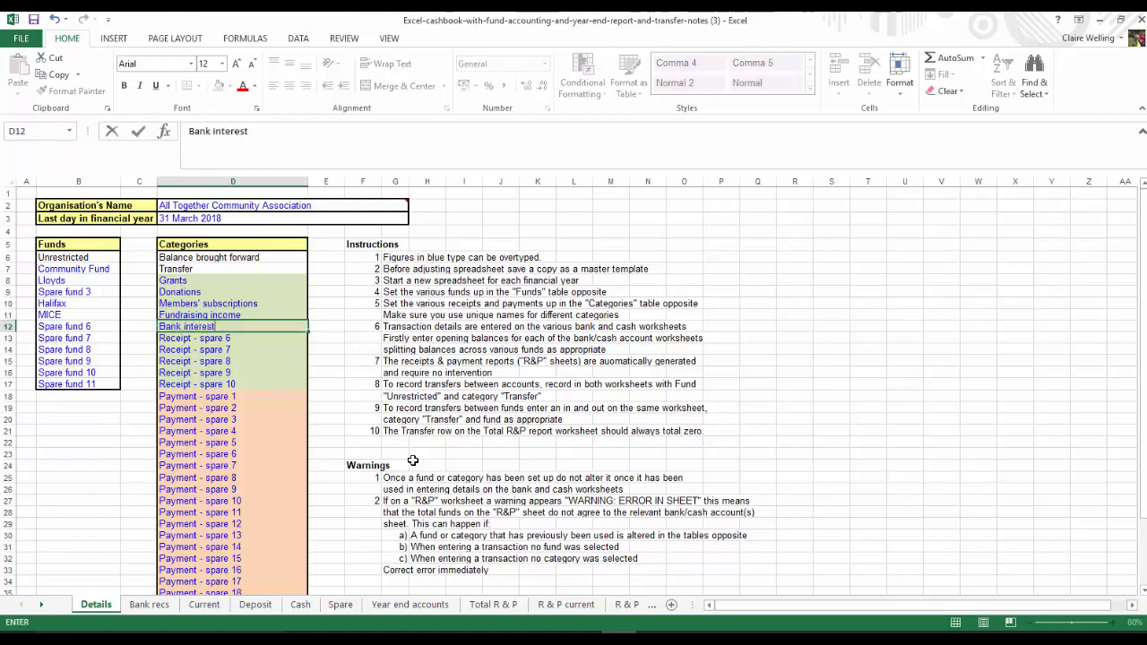
key("Return")
type("Coffe")
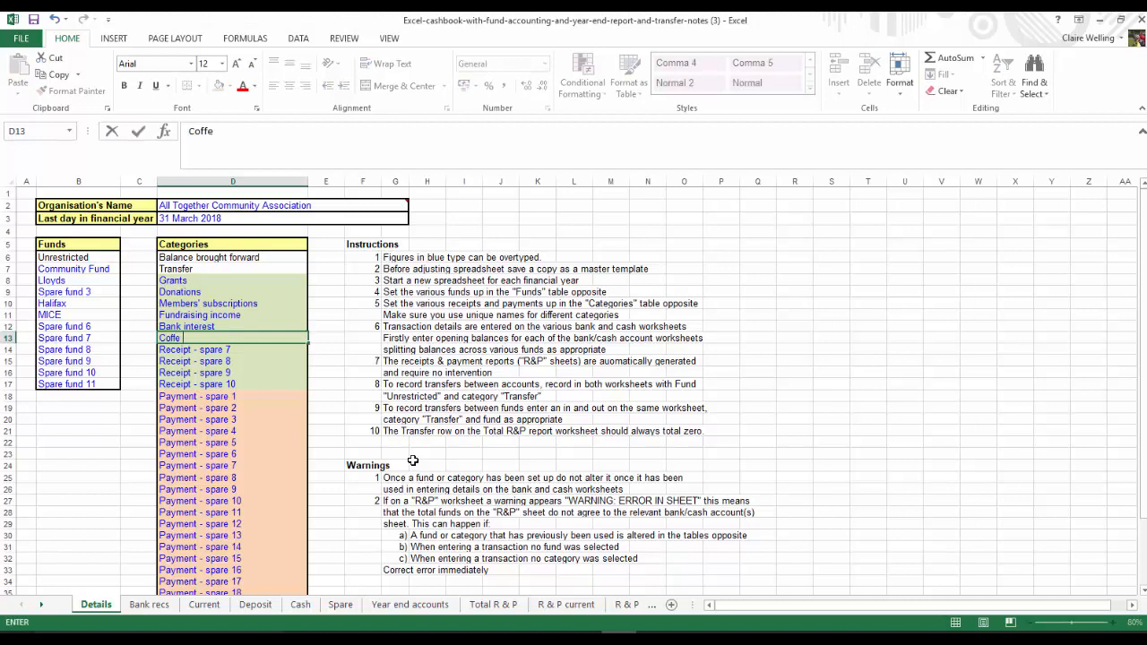
type(" e mornings")
key("Return")
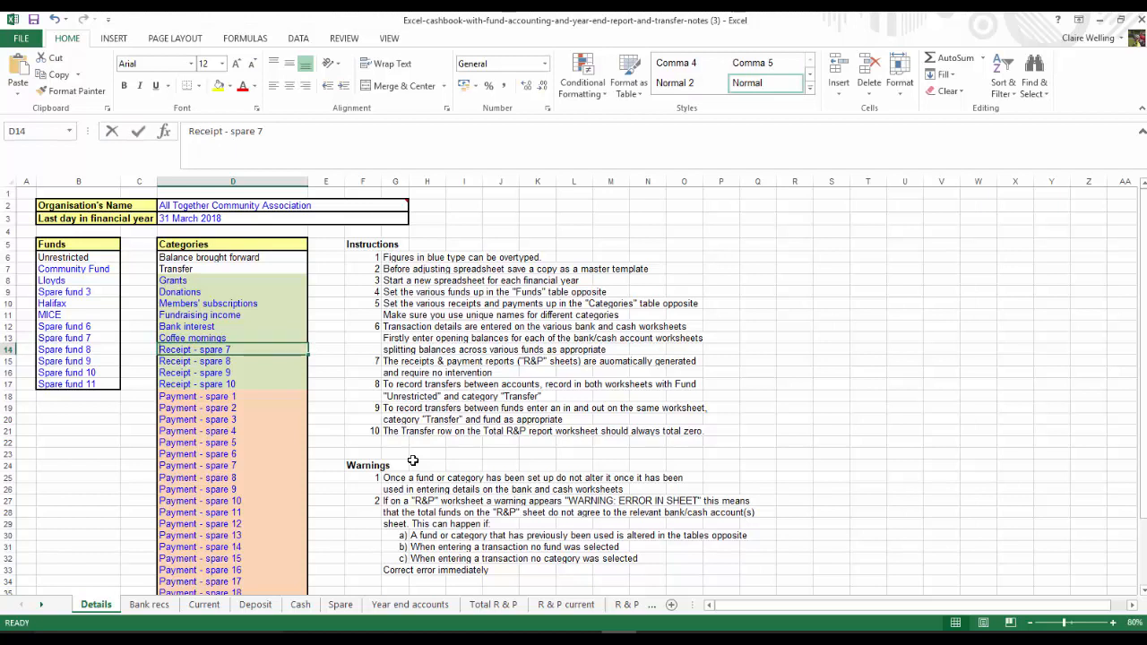
Rename receipt categories 7 and 8 as Raffle and Bingo
type("Raffle")
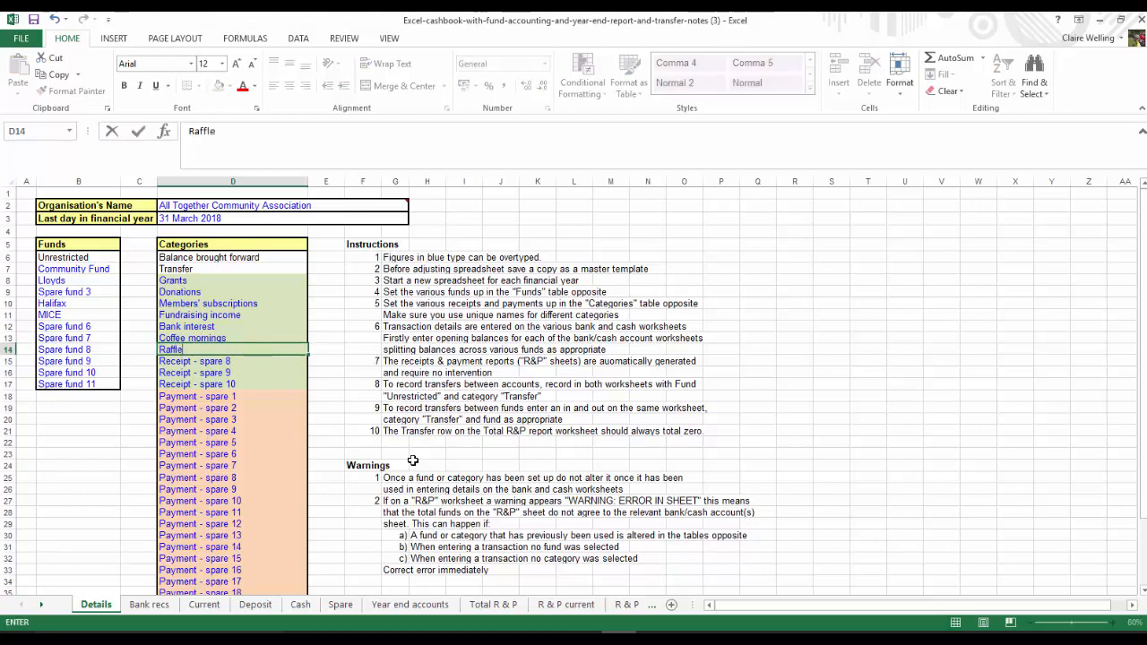
key("Return")
type("Bin")
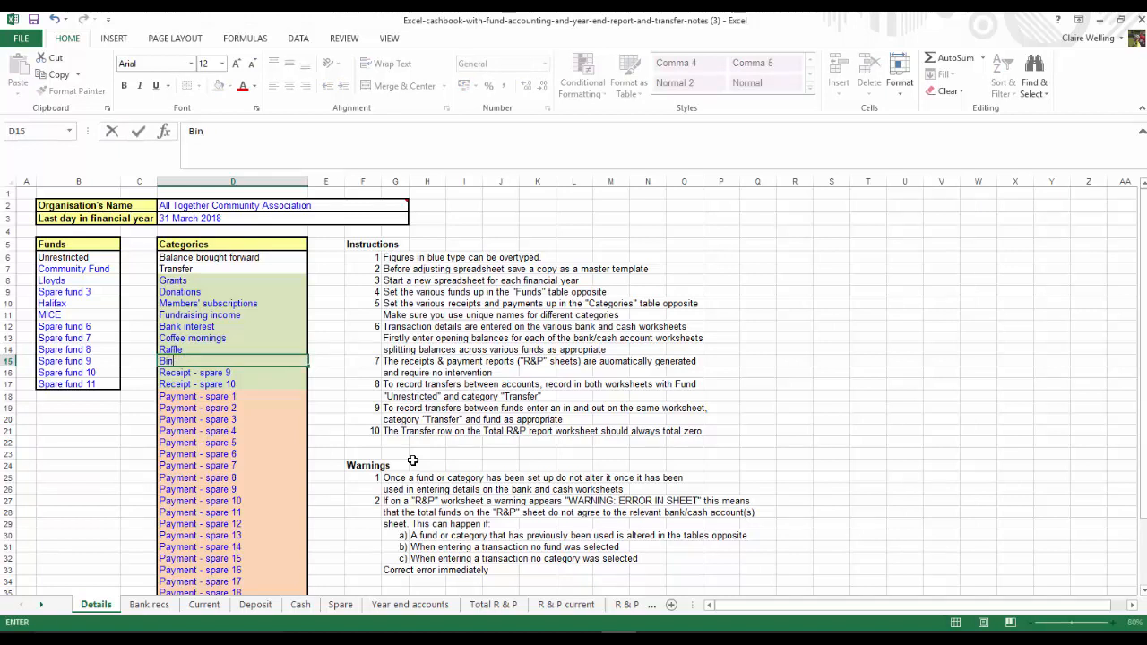
type("go")
key("Return")
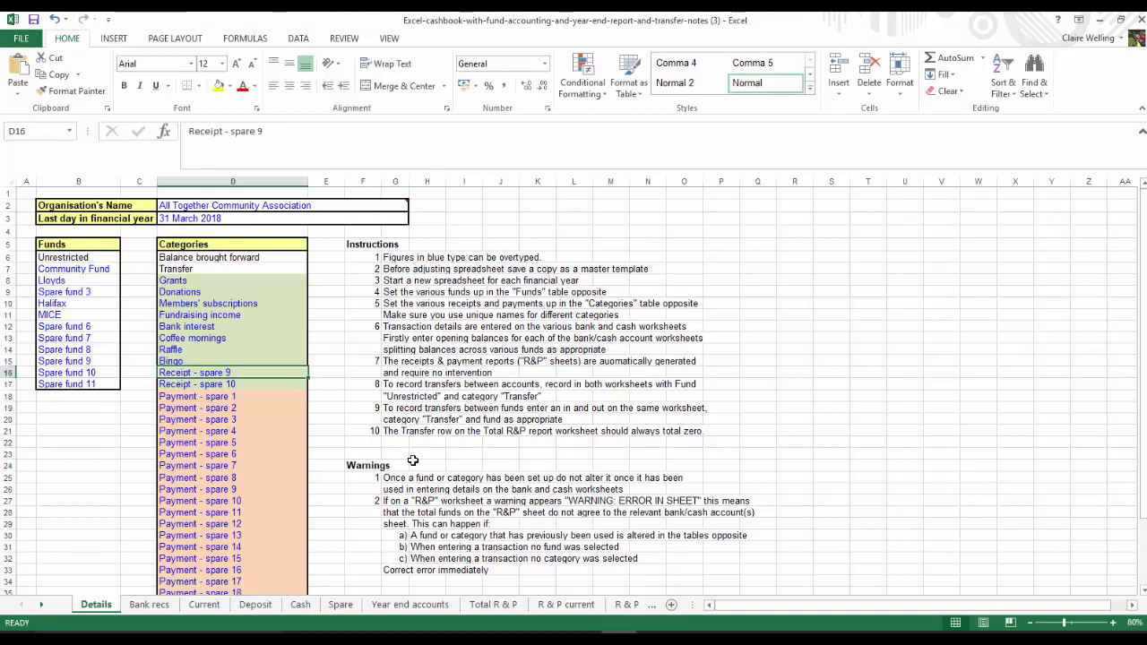
Rename the first two spare payment categories as Salaries and Payroll charges
left_click(207, 400)
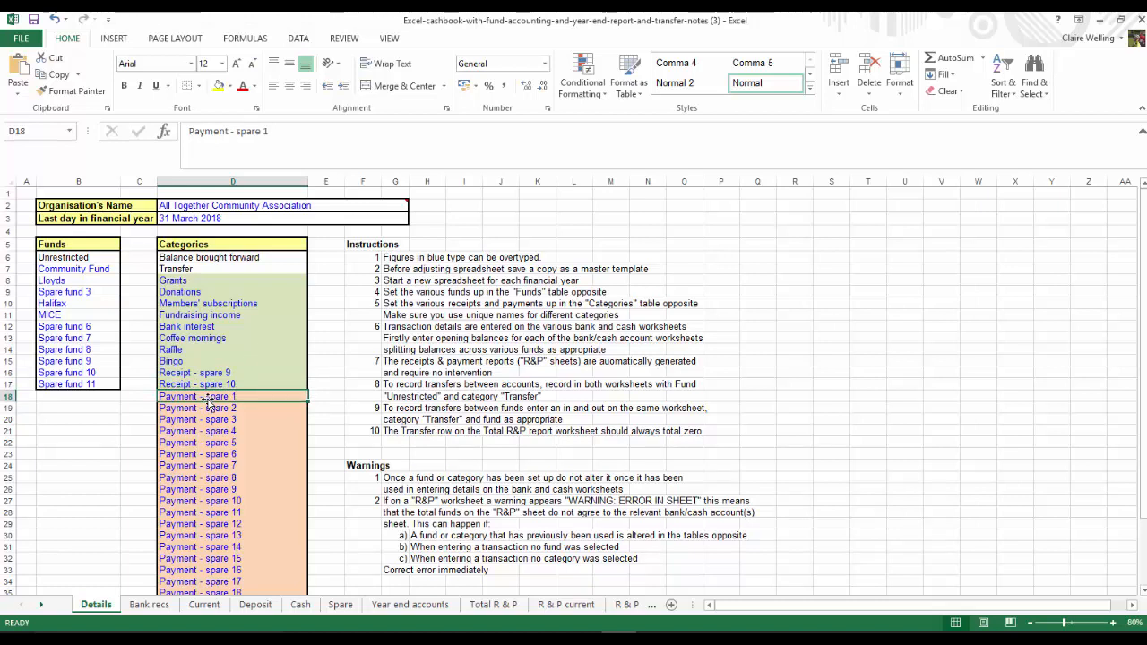
type("Salaie")
key("BackSpace")
key("BackSpace")
type("ries")
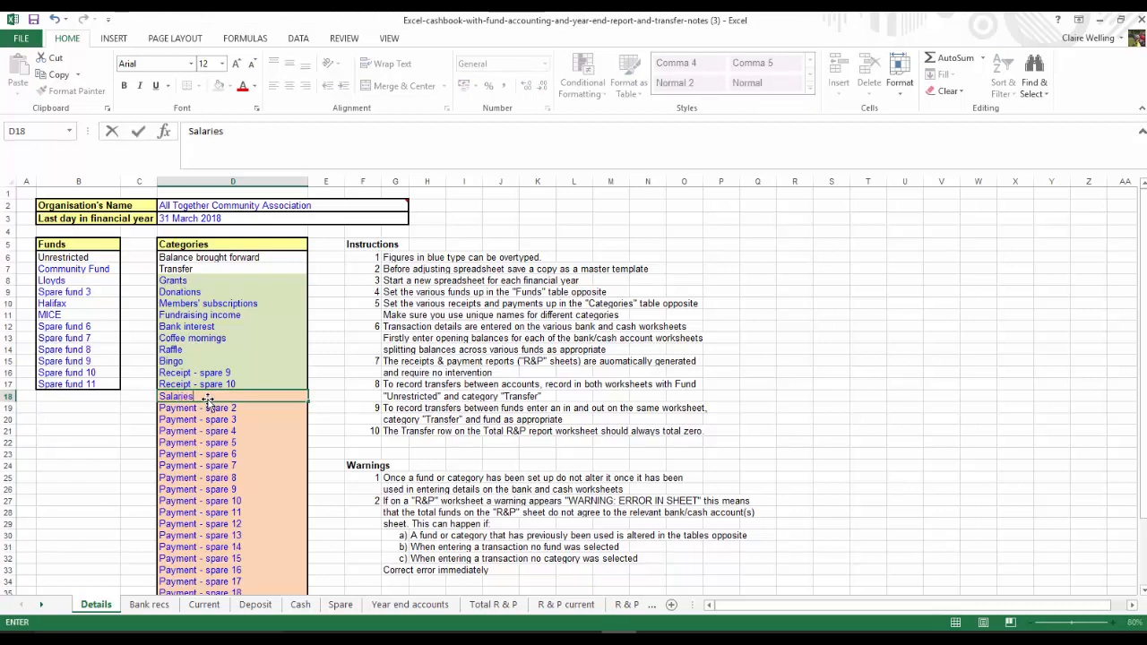
key("Return")
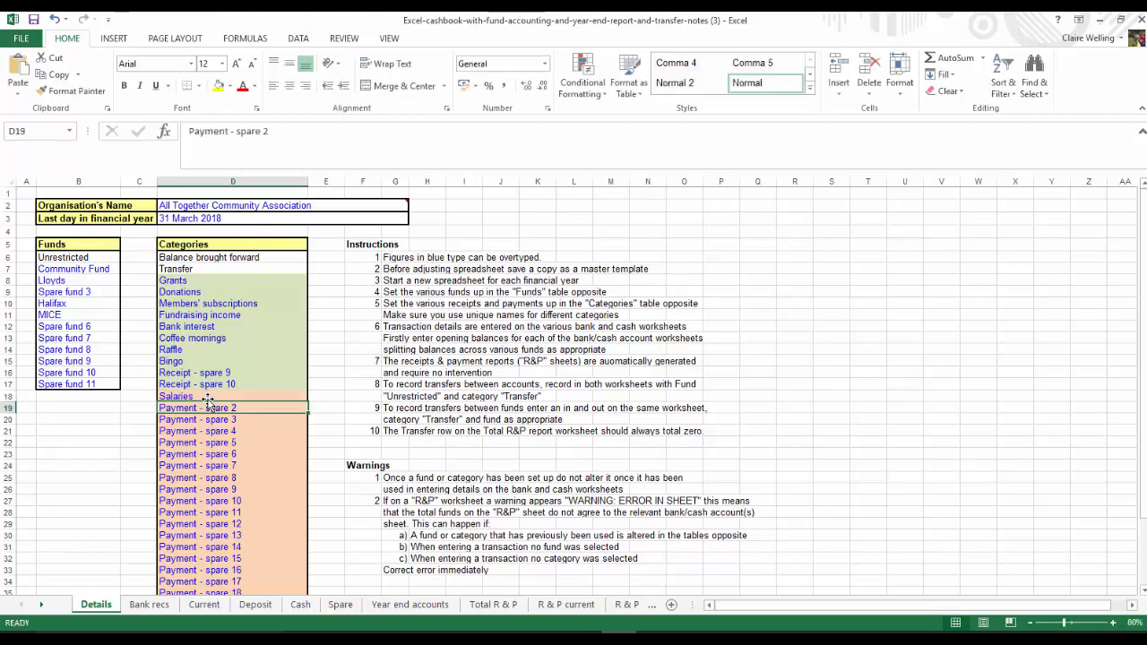
type("Payr")
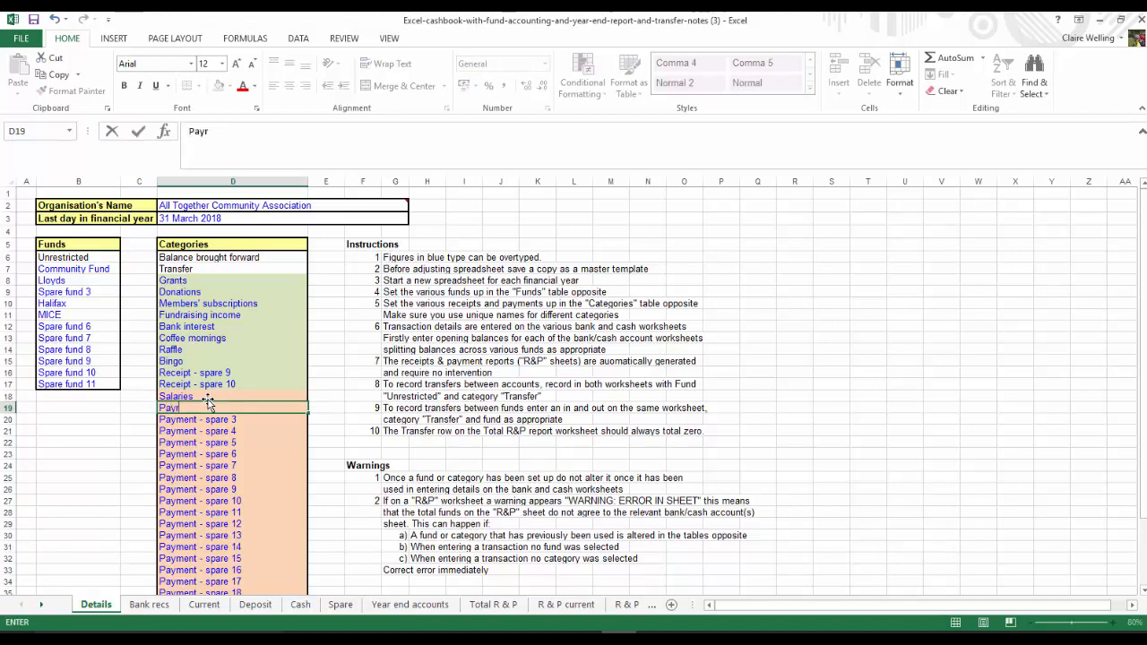
type("oll charges")
key("Return")
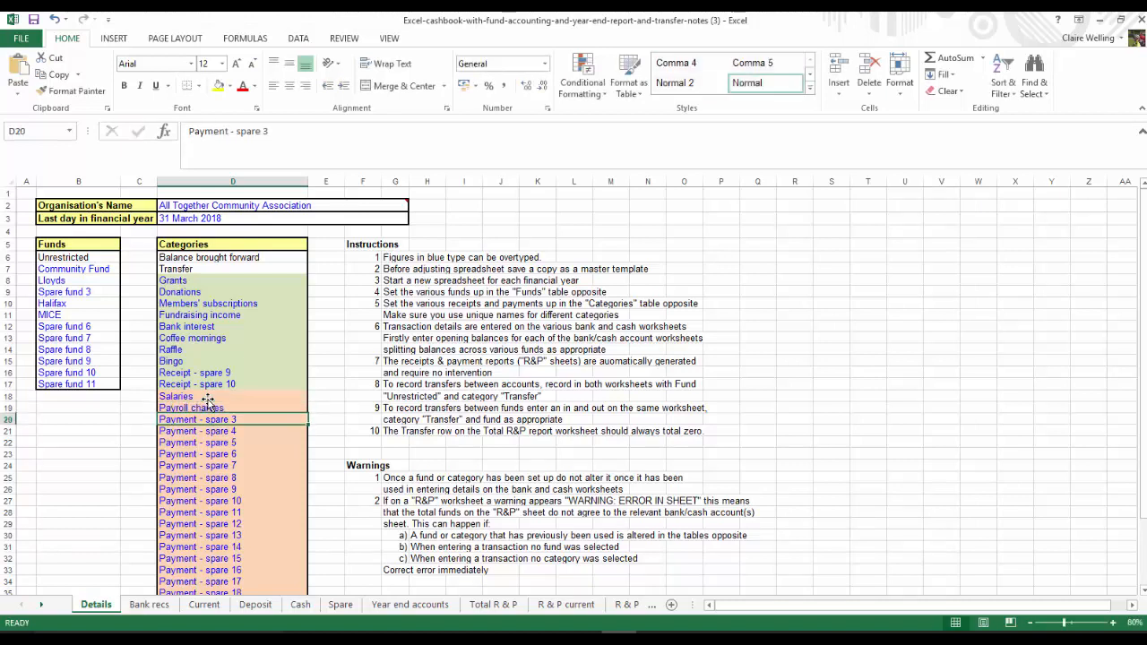
Rename payment categories 3 and 4 as Staff recruitment and Travel
type("Staff recruitment")
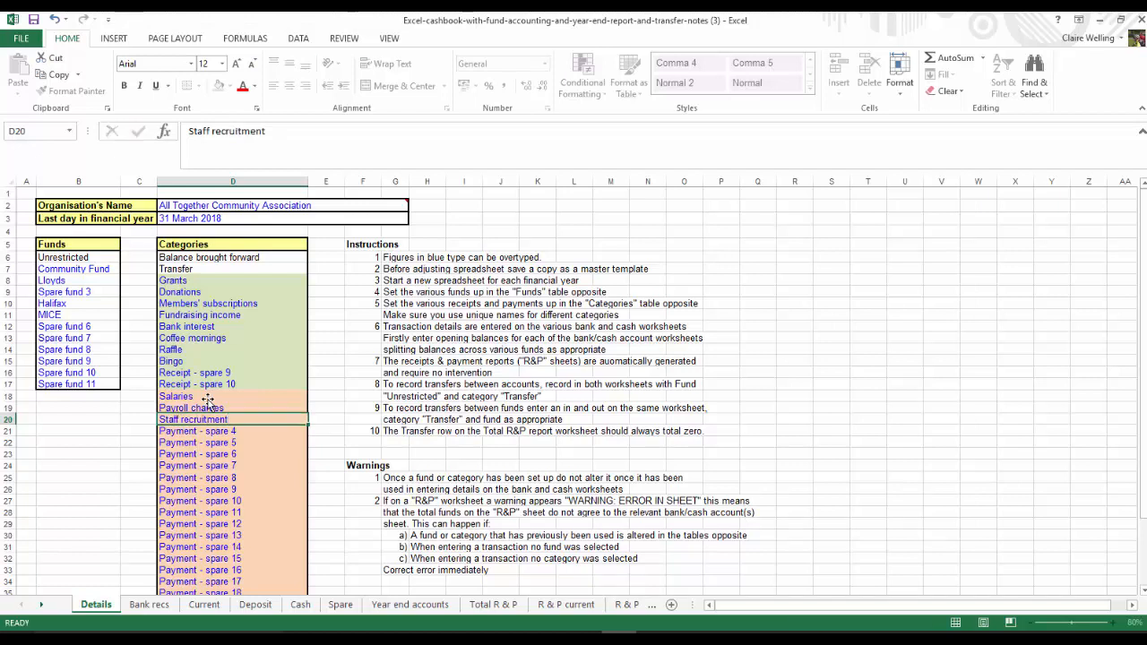
key("Return")
type("Travel")
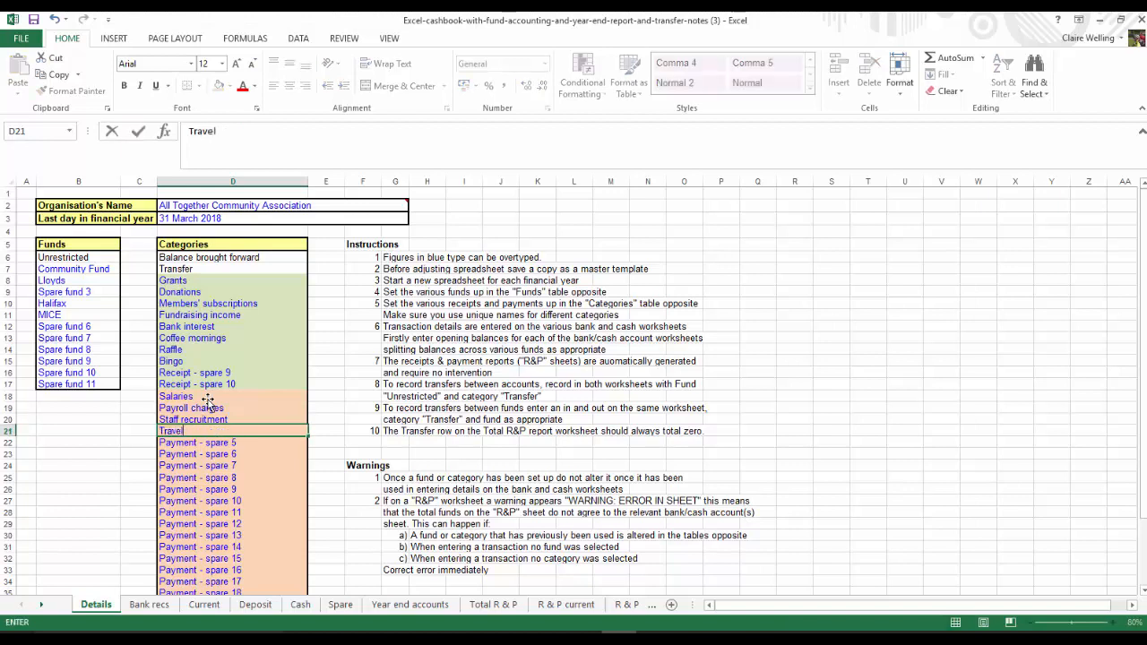
key("Return")
Rename payment categories 5 and 6 as Volunteers travel and Refreshments
type("V")
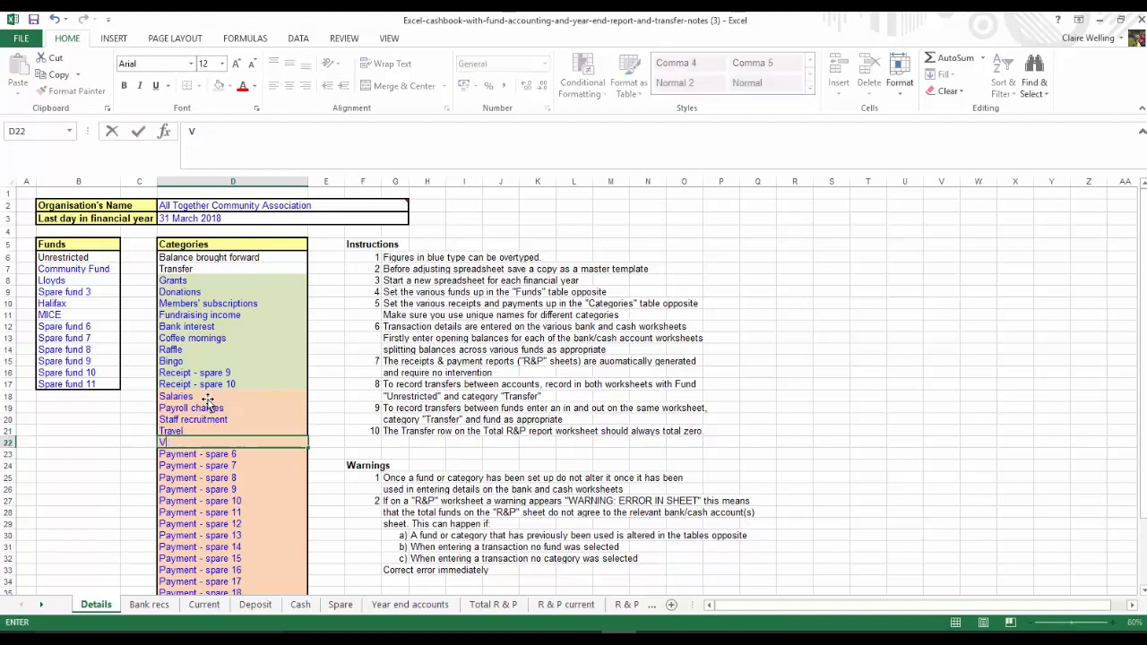
type("olunteers travel")
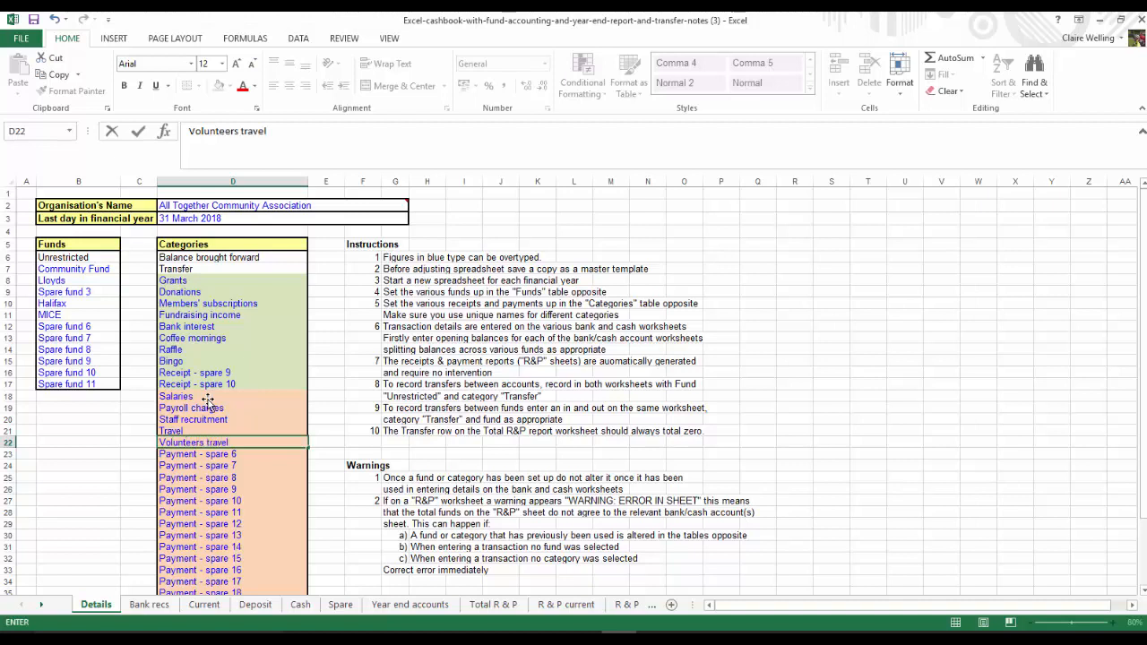
key("Return")
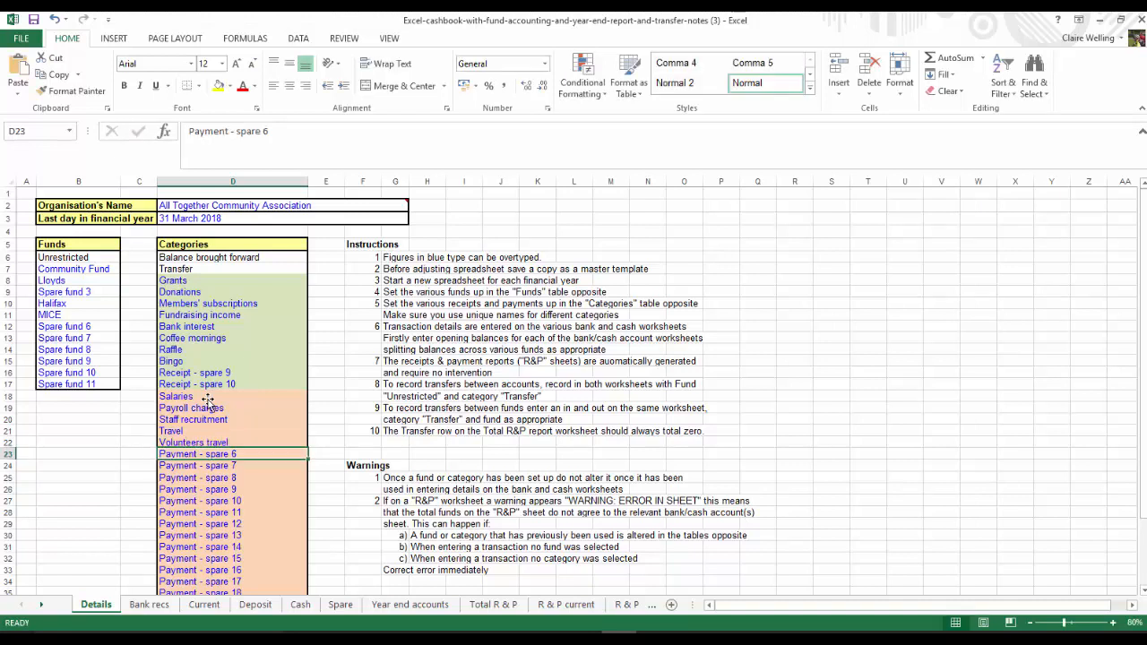
type("Refreshm")
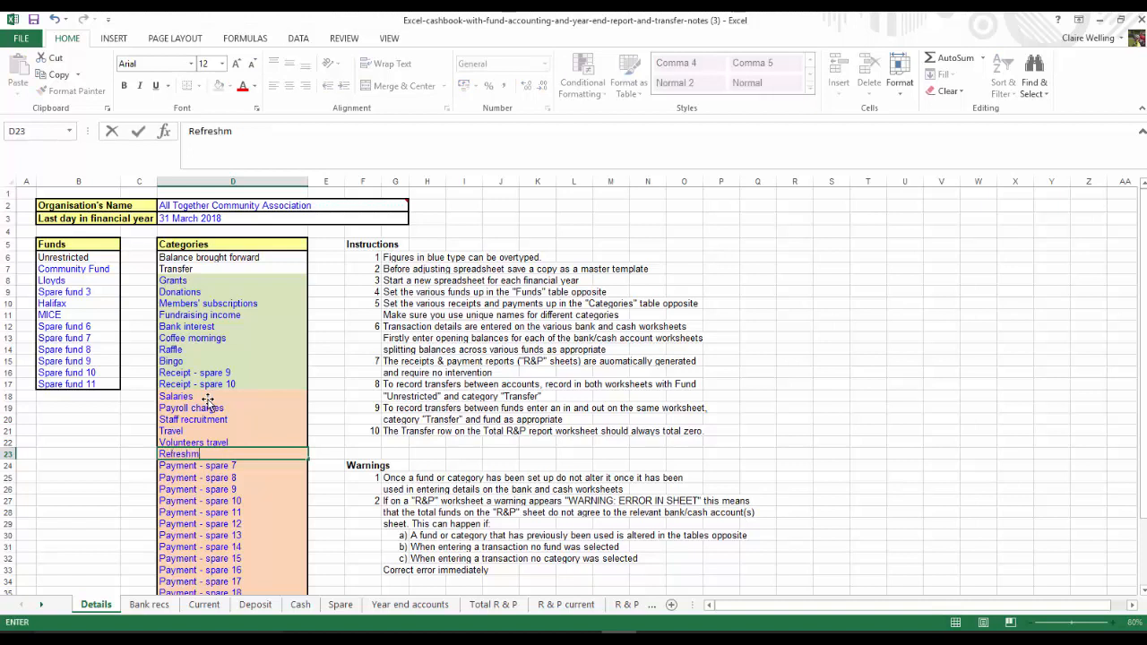
type("ents")
key("Return")
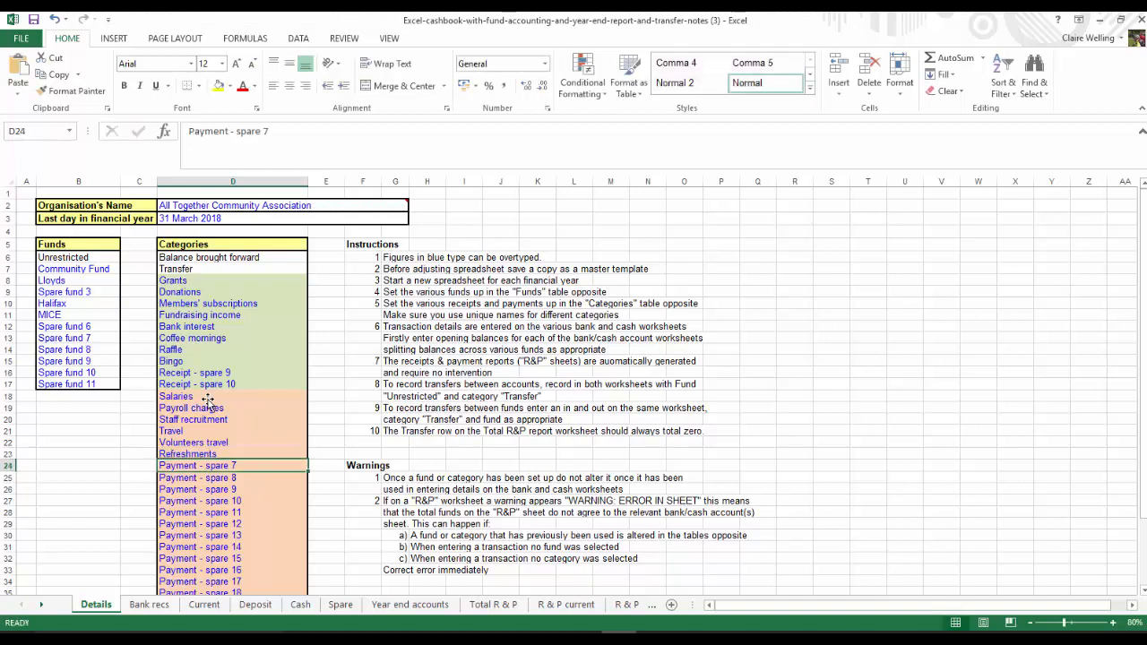
Rename payment categories 7 and 8 as Rent and rates and Utilities
type("Rent")
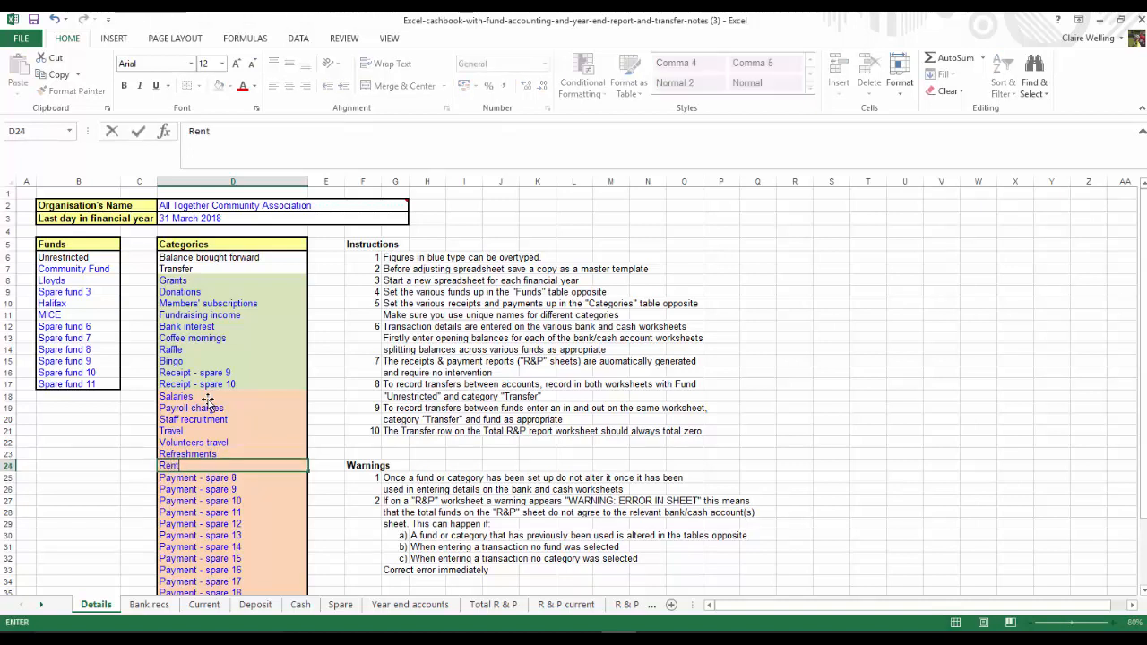
type(" and rates")
key("Return")
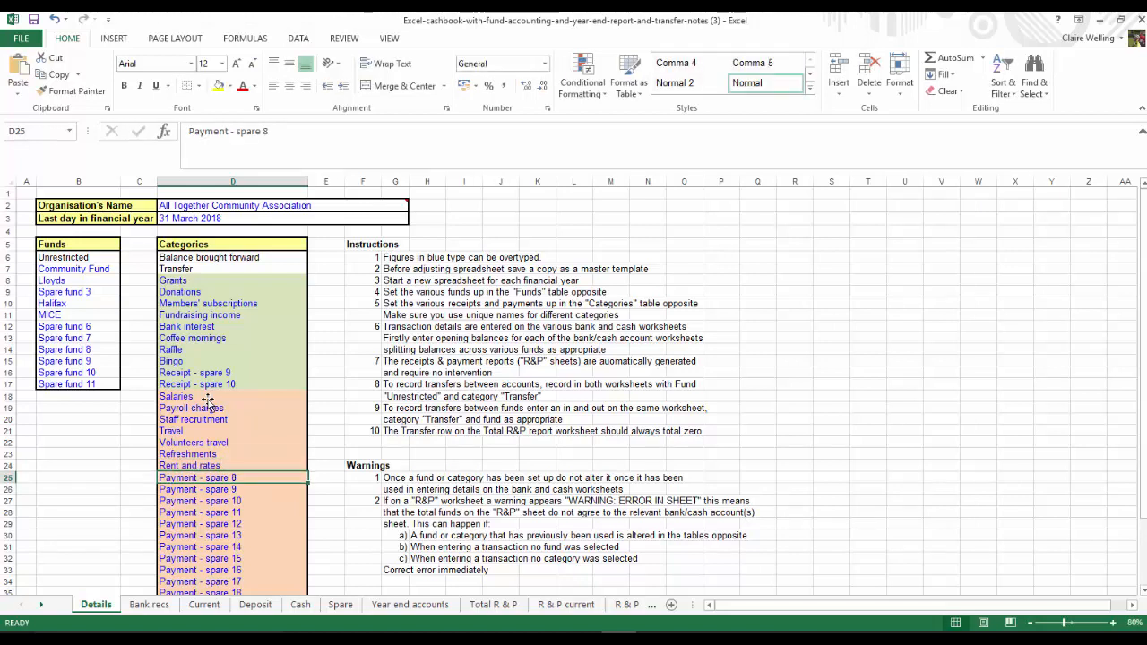
type("Utilities")
key("Return")
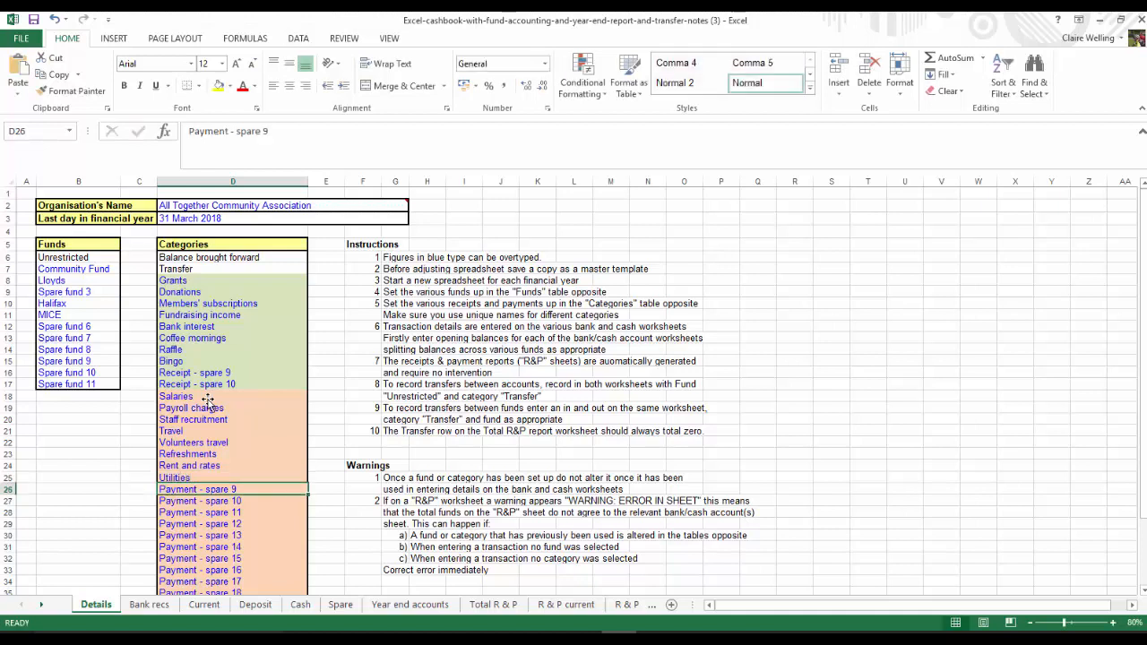
Rename payment categories 9 and 10 as Cleaning and sundries and Printing and stationery
type("Cleanin")
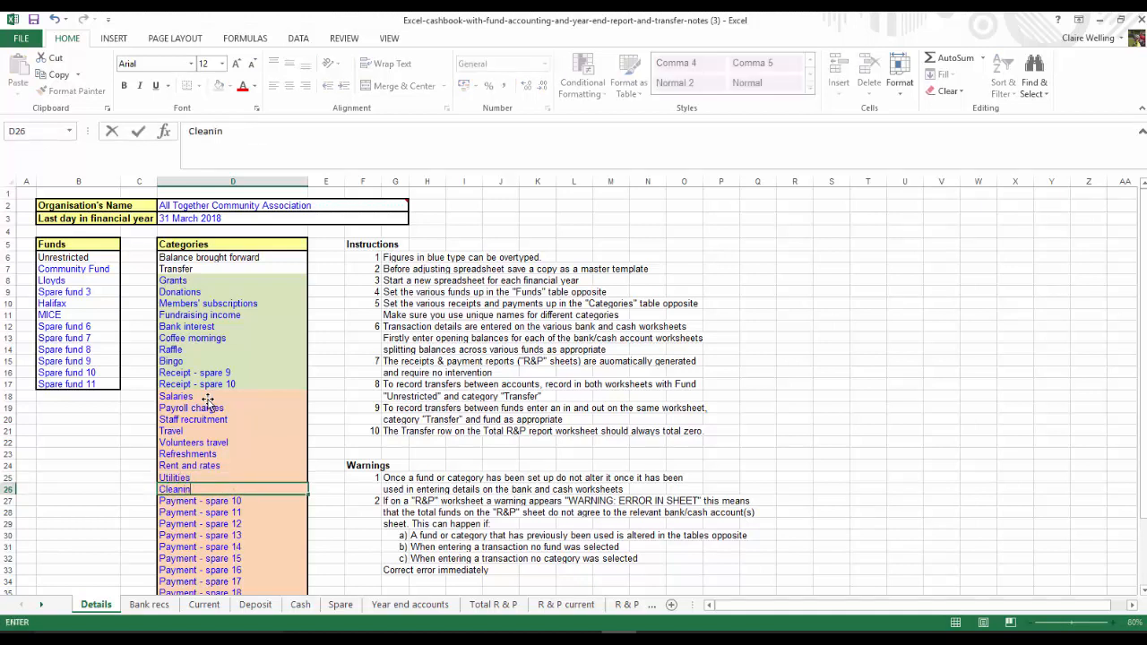
type("g and sundries")
key("Return")
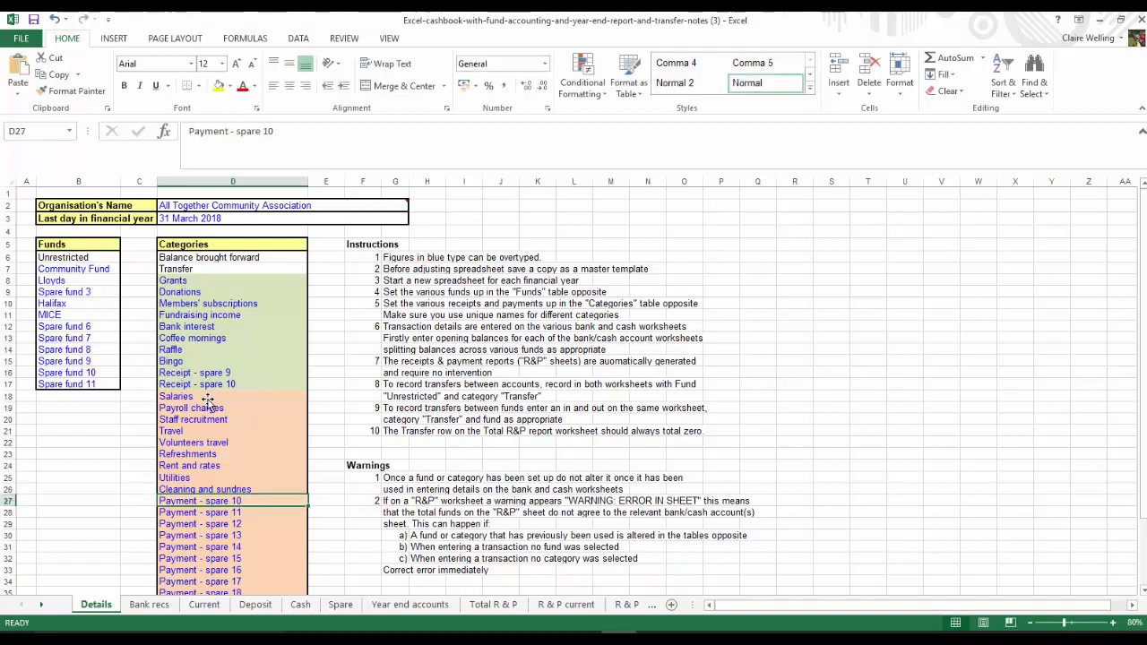
type("Printe")
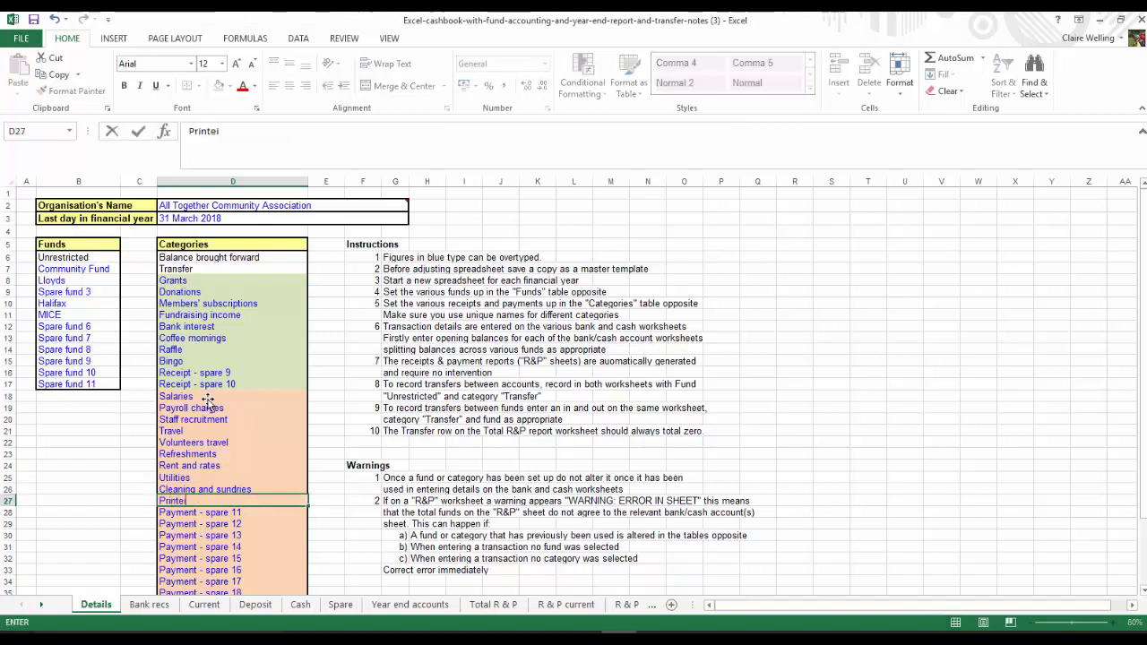
type("ing and stationery")
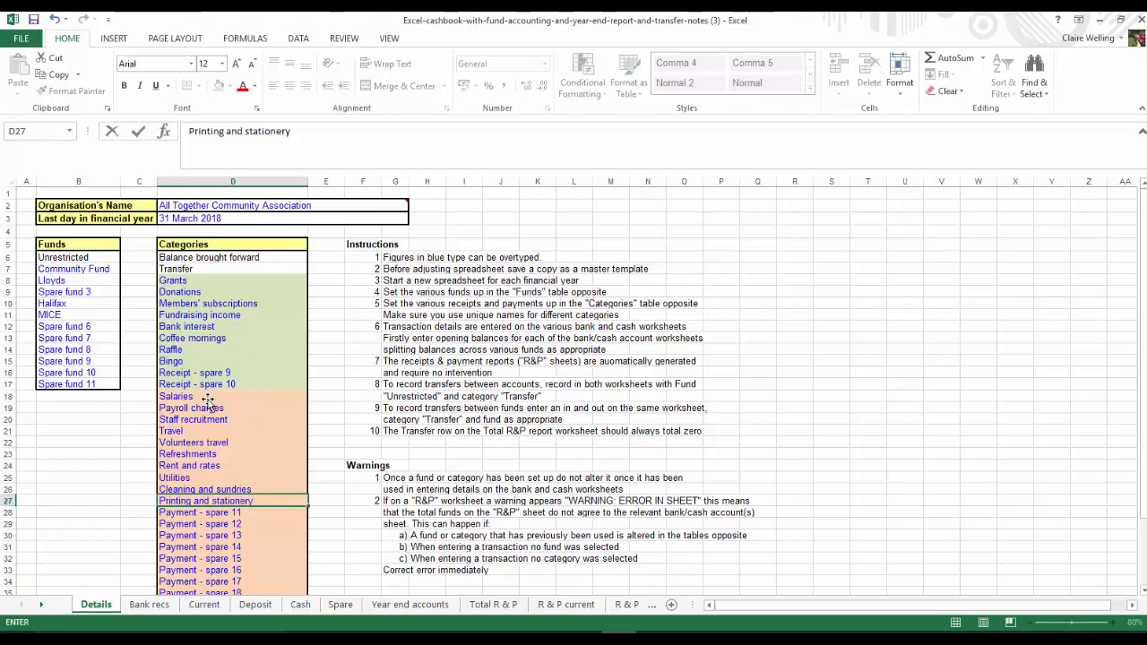
key("Return")
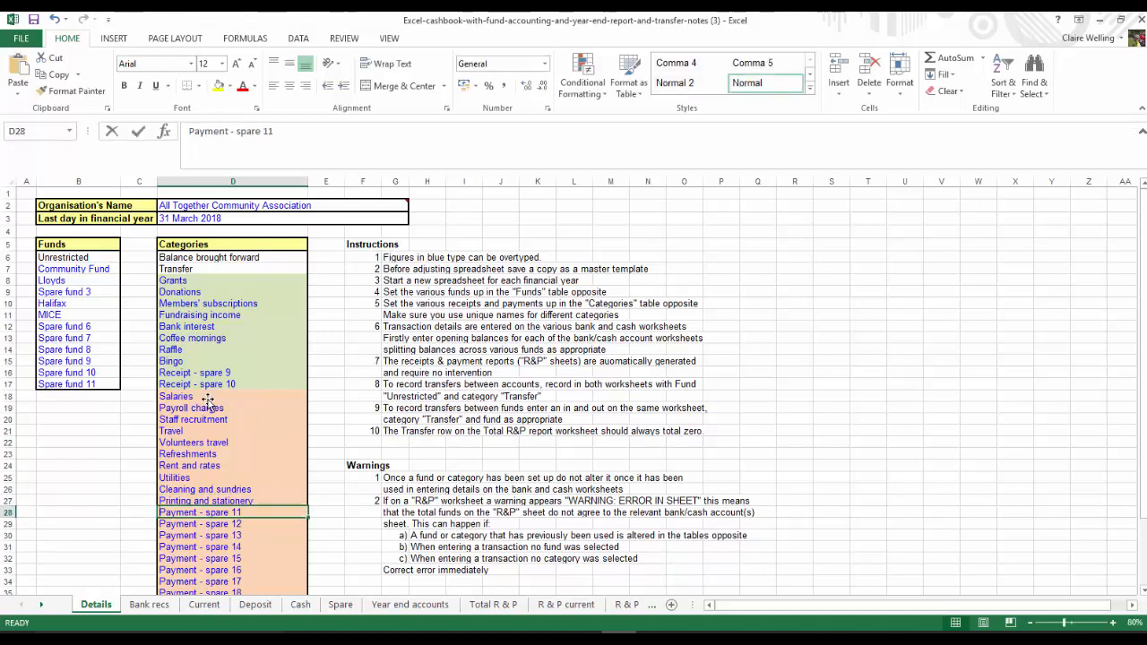
Rename payment categories 11 and 12 as Phone and internt and Postage
type("Phone and")
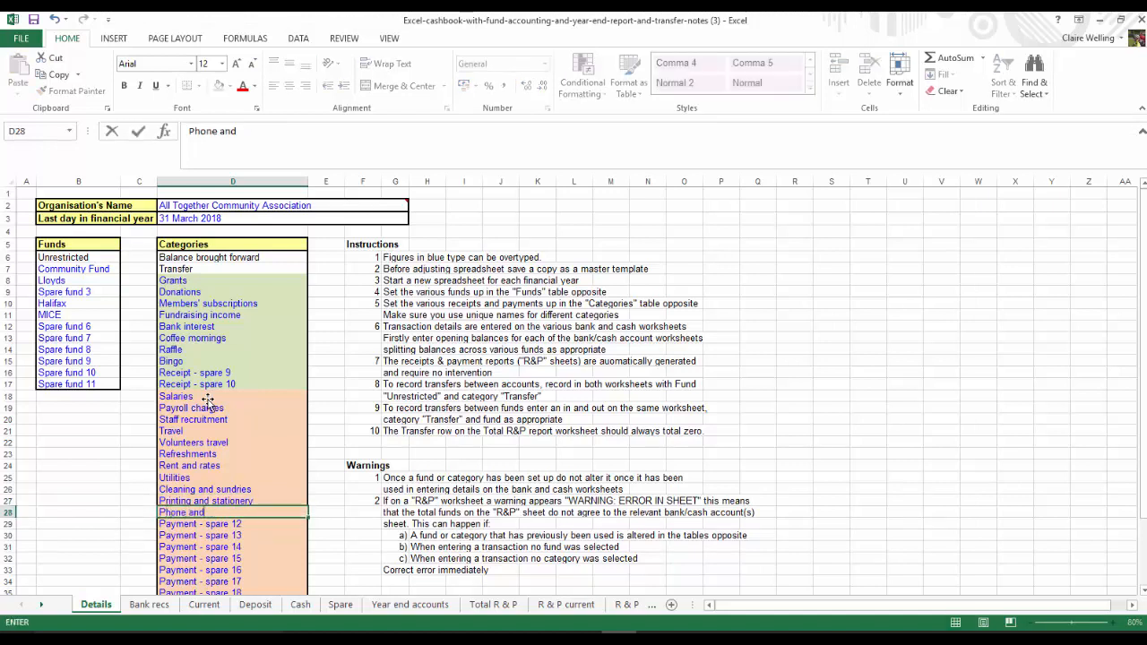
type(" internt")
key("ctrl+Return")
type("Postage")
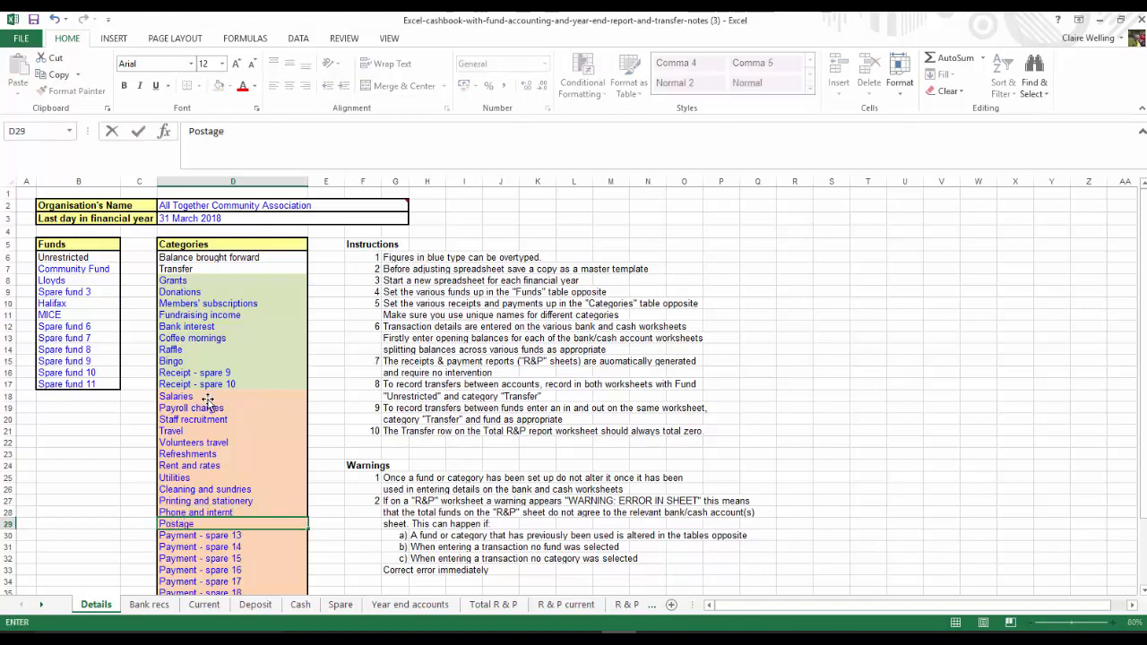
key("Return")
Rename payment categories 13 and 14 as Publications and subcriptions and Equipment
type("P")
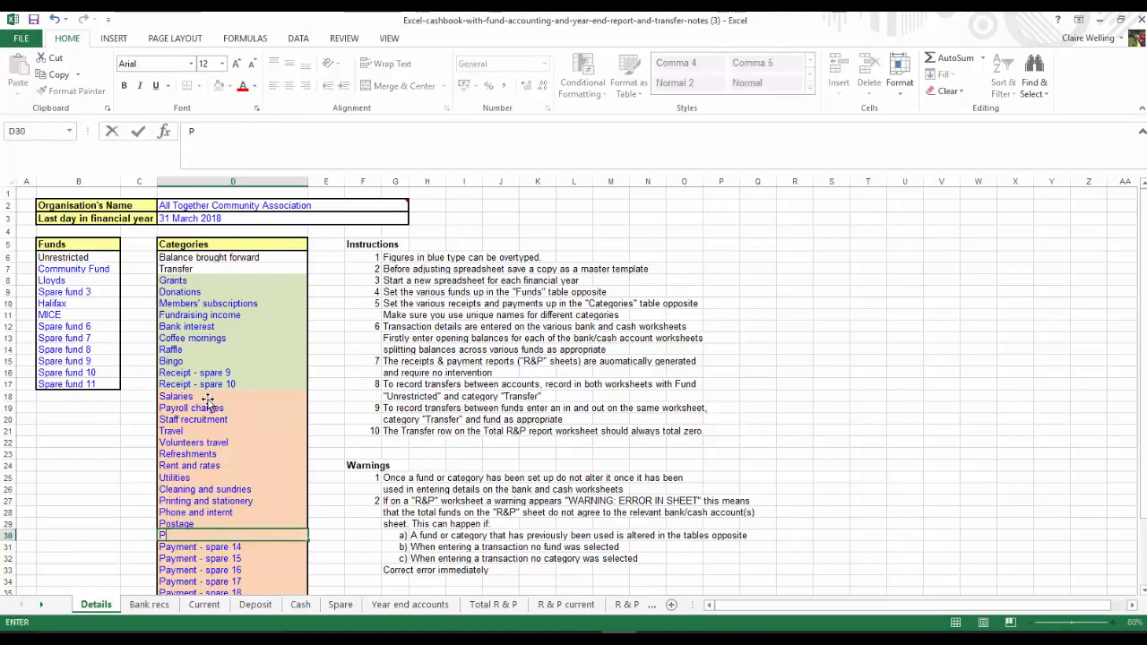
type("ublications and subcriptions")
key("Return")
type("Equipment")
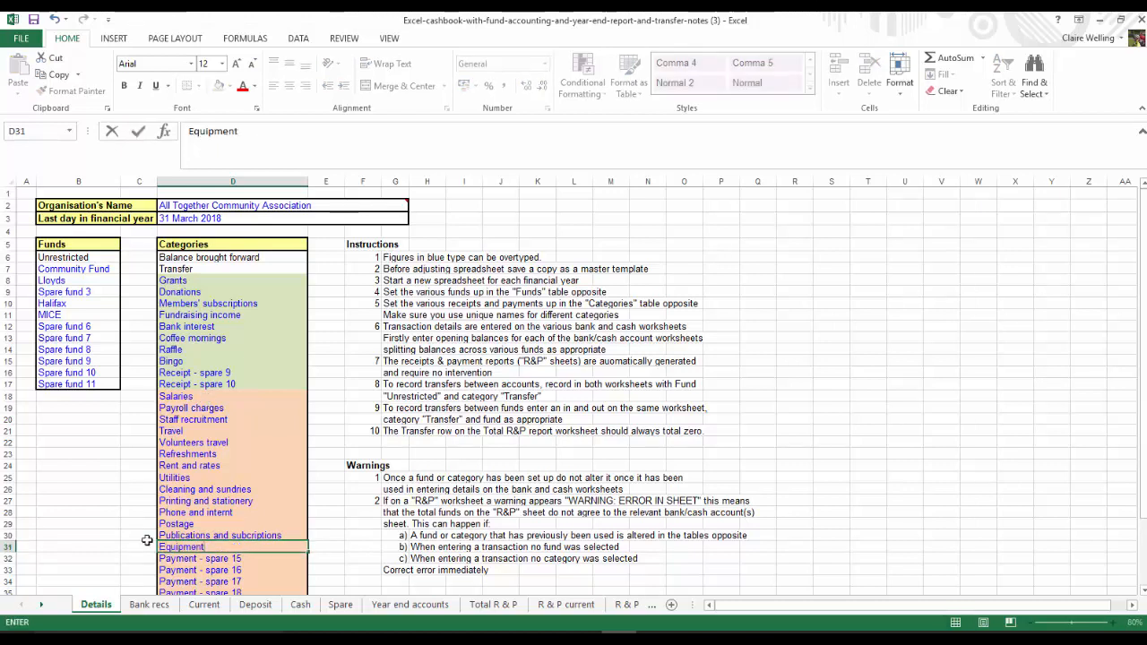
left_click(218, 499)
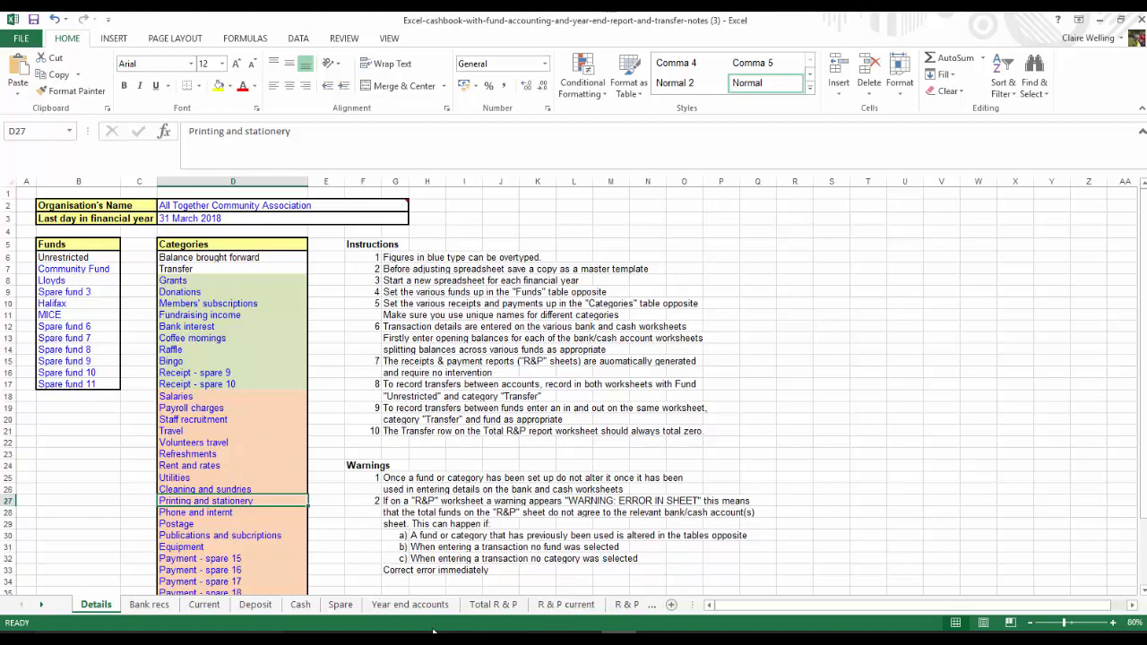
Examine how the categories and funds carry through to the Year end accounts and Total R & P sheets
left_click(415, 606)
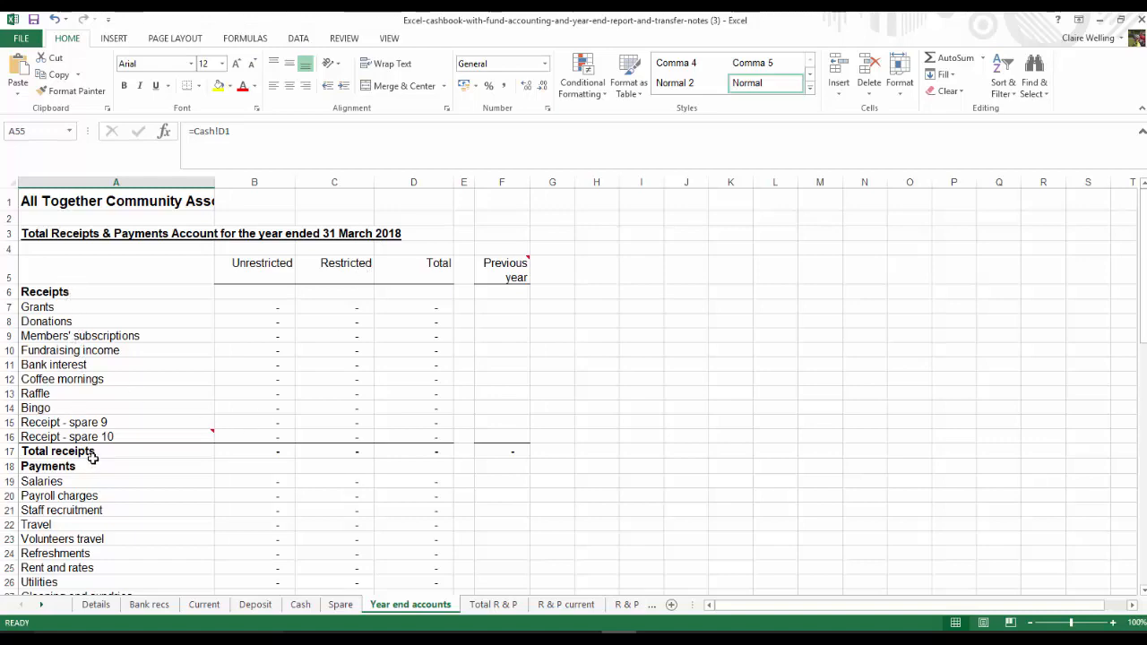
scroll(91, 464, "down", 6)
scroll(93, 467, "up", 6)
left_click(490, 606)
scroll(508, 591, "up", 5)
scroll(528, 587, "up", 5)
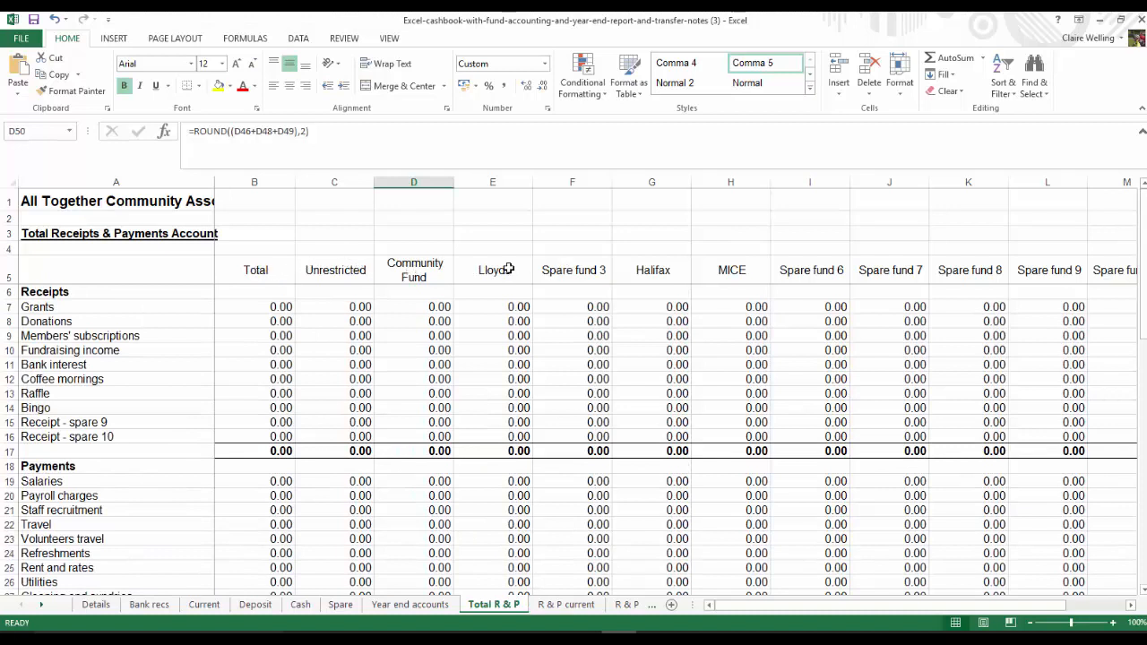
left_click(571, 271)
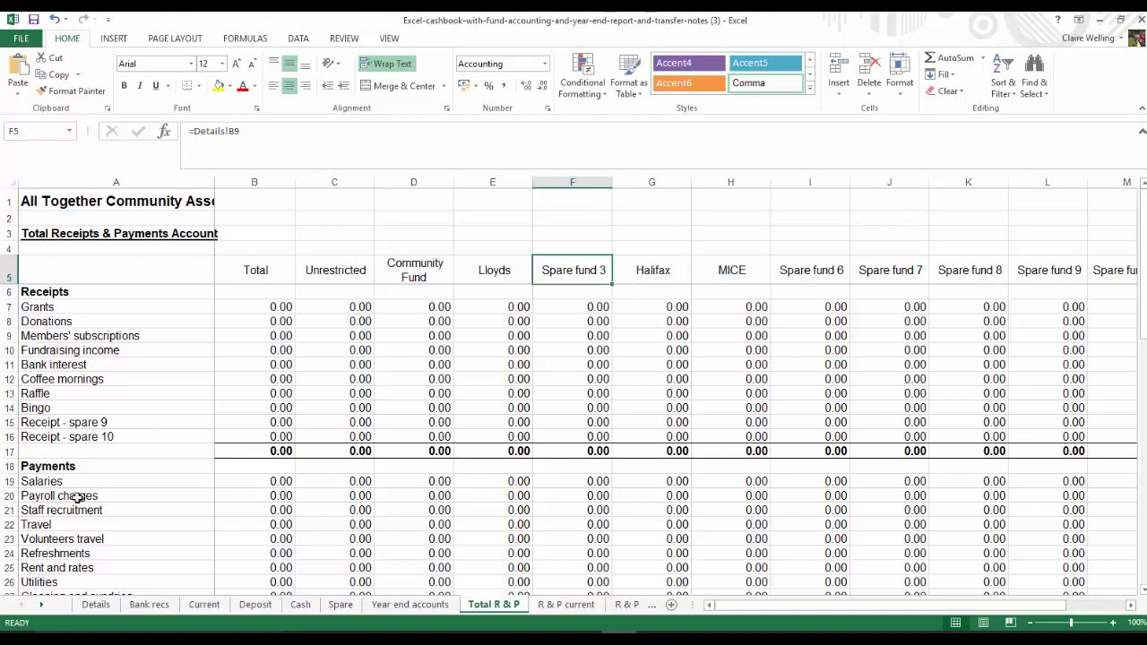
Copy the Halifax and MICE funds on the Details sheet one row up, overwriting Spare fund 3
left_click(96, 604)
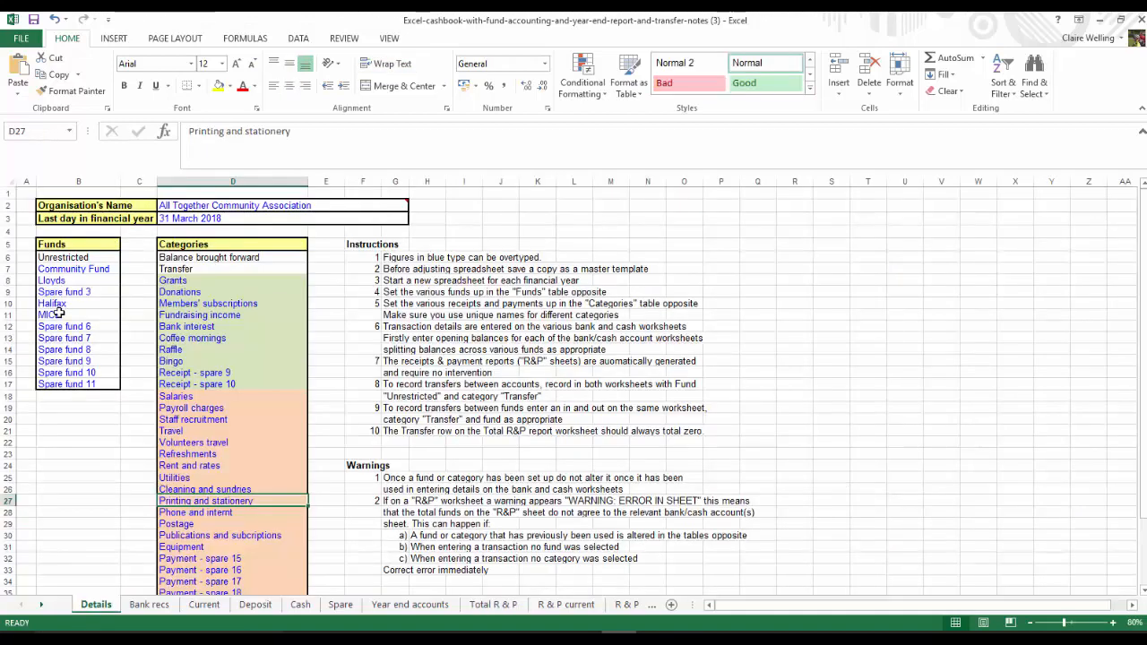
left_click_drag(64, 303, 67, 311)
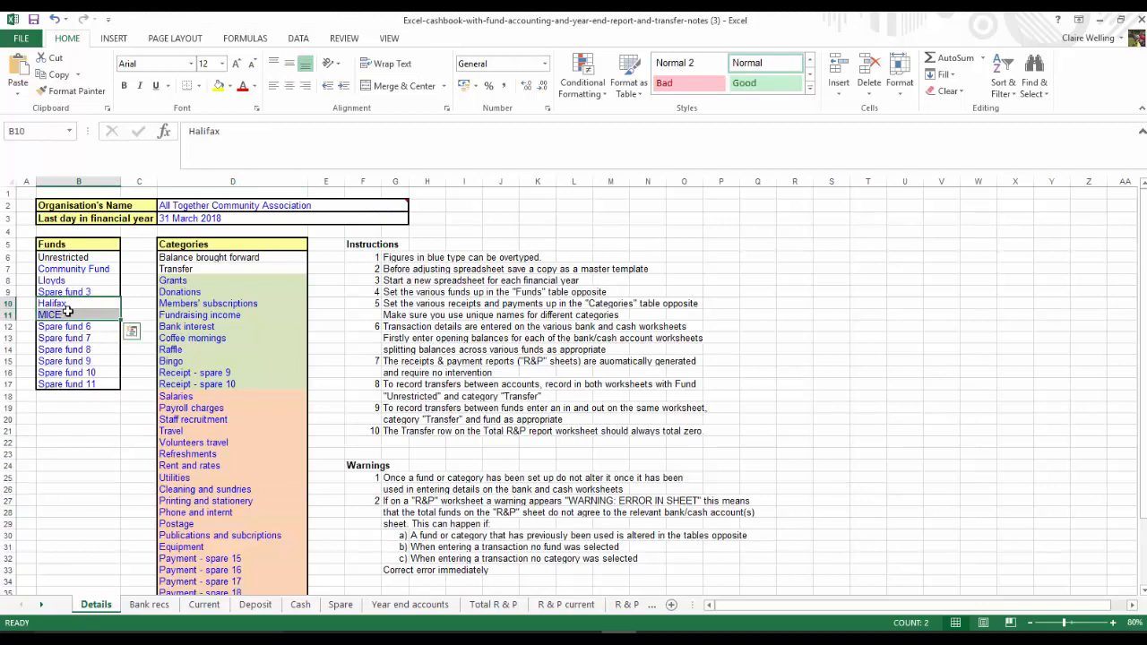
key("ctrl+c")
left_click(46, 289)
key("ctrl+v")
Replace the duplicate MICE entry in B11 with Spare fund 5 by filling the series upward from Spare fund 6
left_click(64, 326)
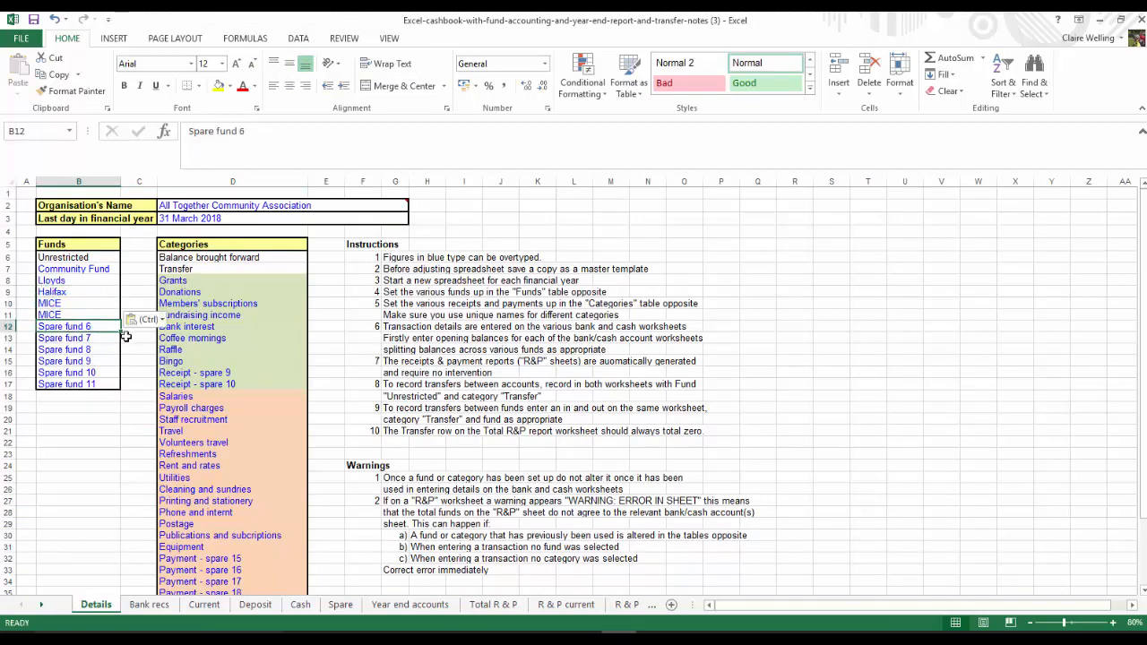
left_click_drag(120, 334, 108, 318)
left_click(89, 327)
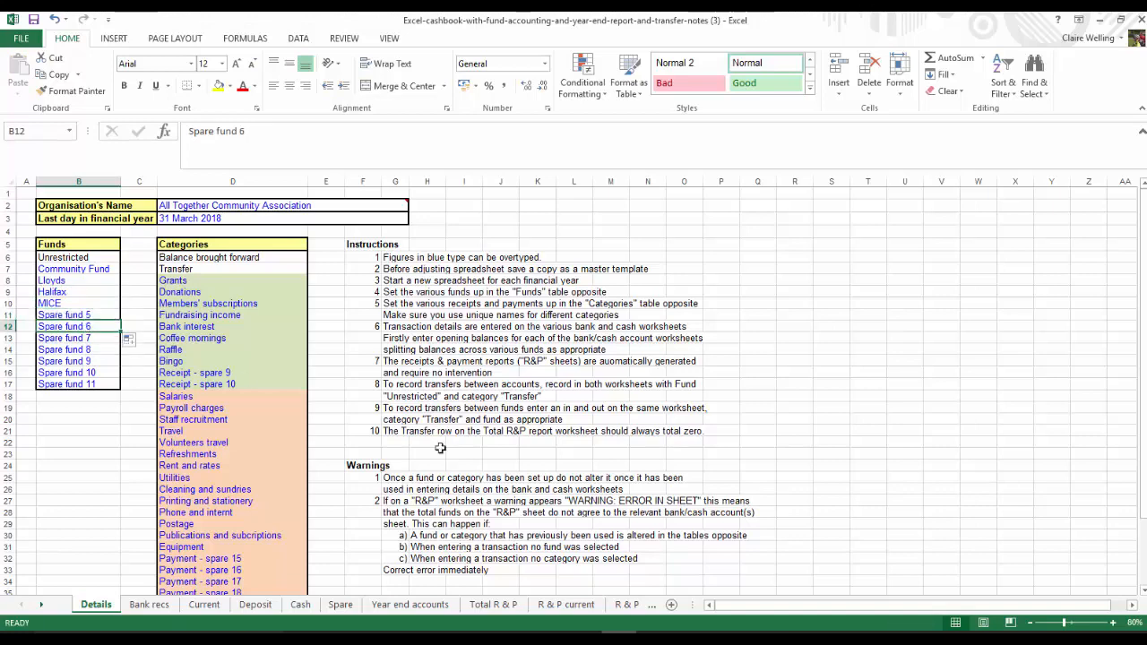
Start the first Current account entry in row 4 with the date 1/4/17 and the MICE fund
left_click(494, 605)
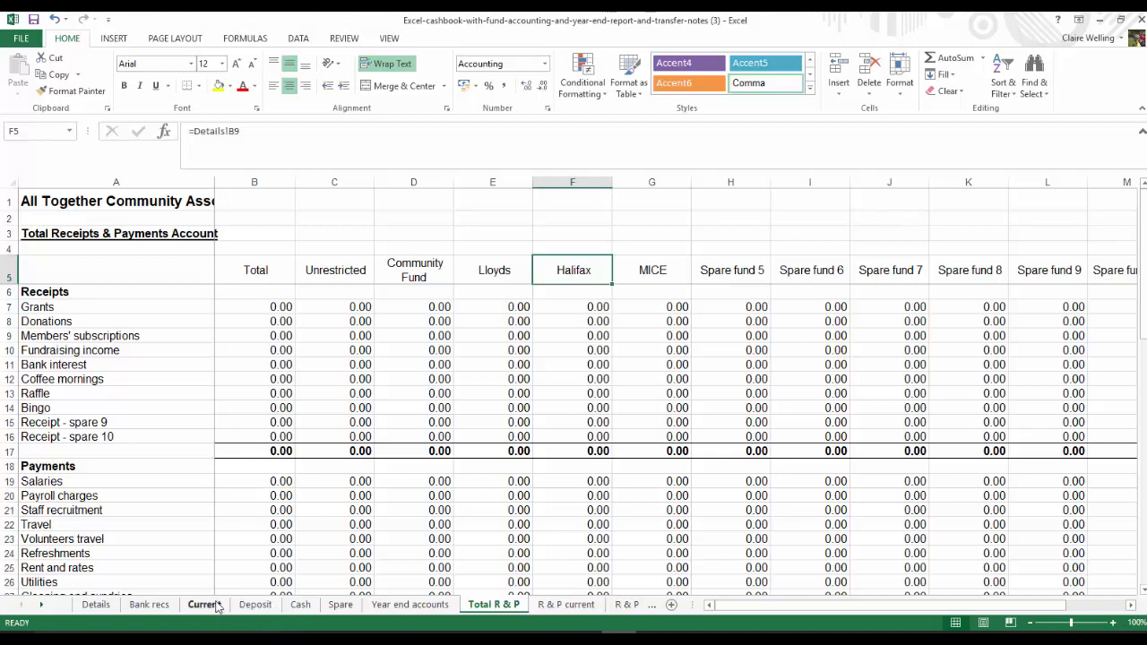
left_click(206, 606)
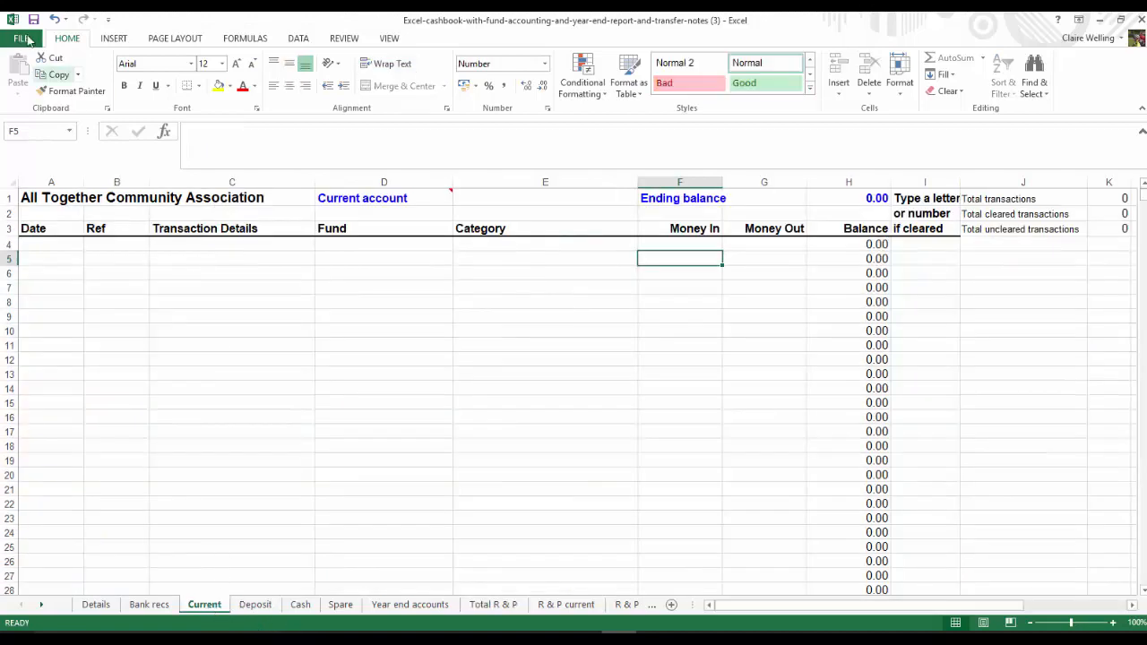
left_click(52, 244)
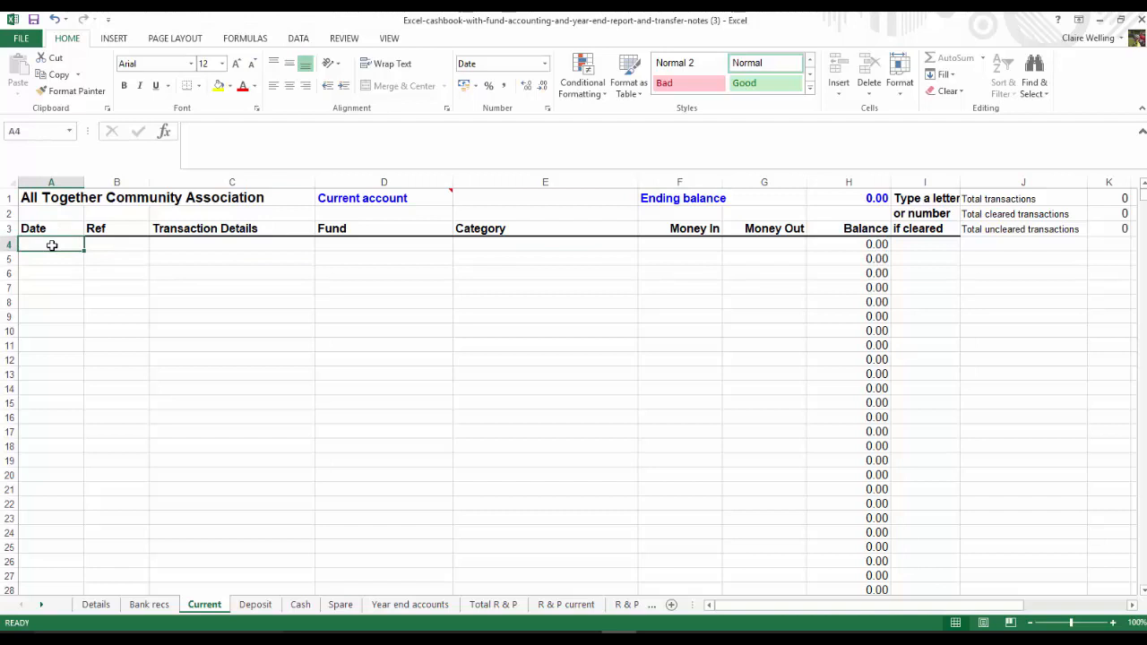
type("1/4/17")
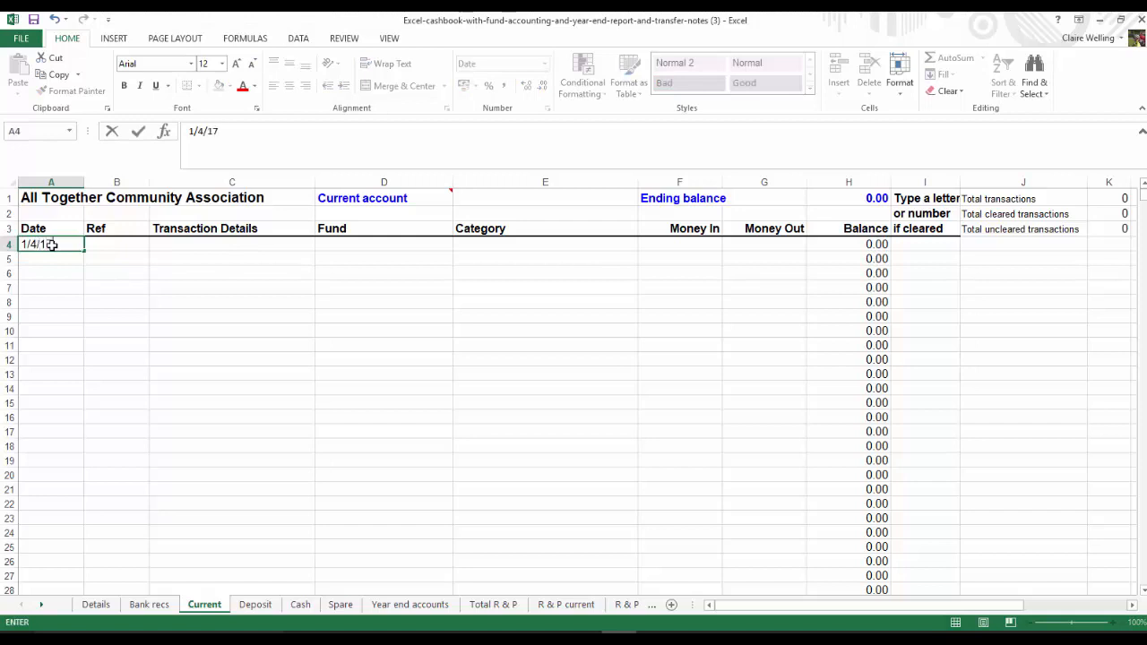
left_click(222, 245)
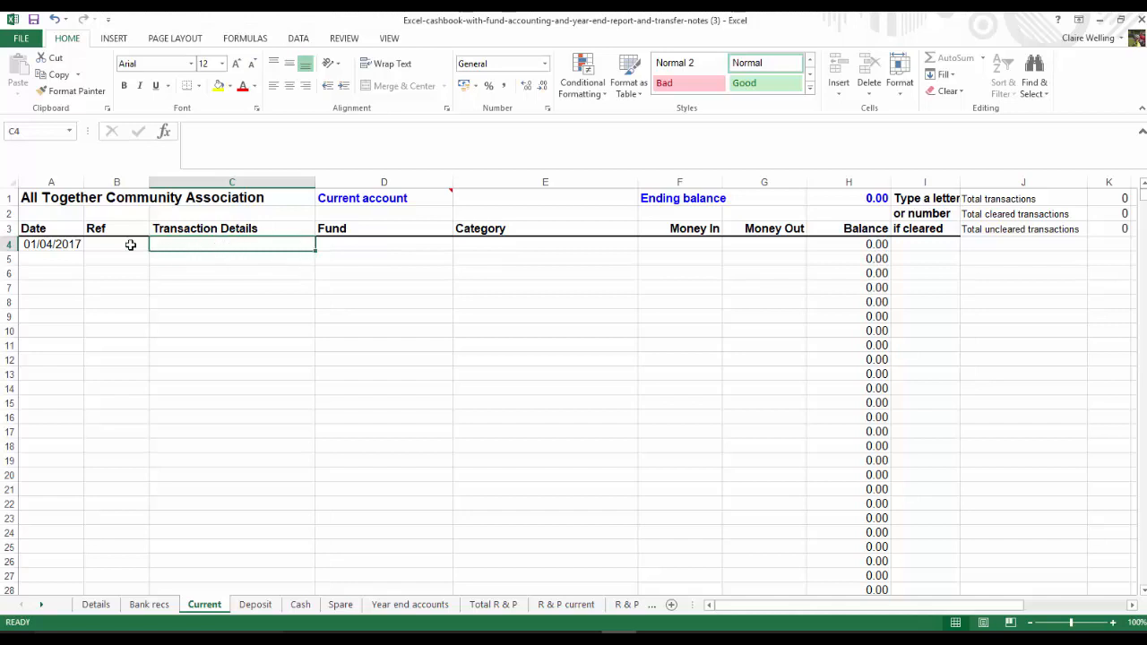
left_click(379, 248)
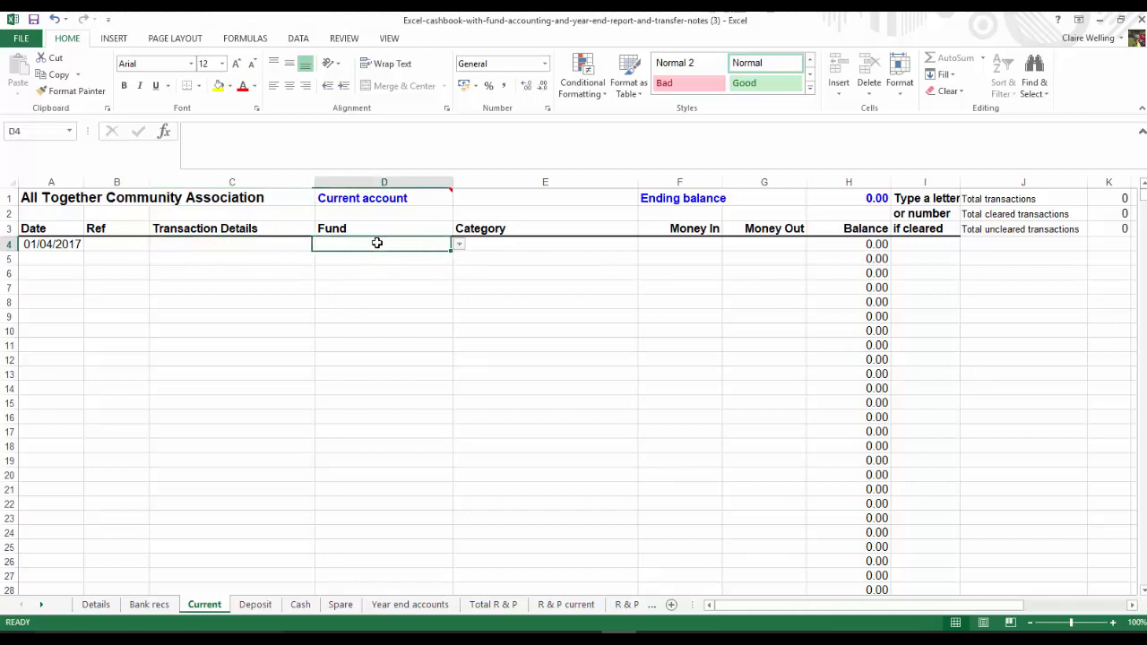
left_click(458, 249)
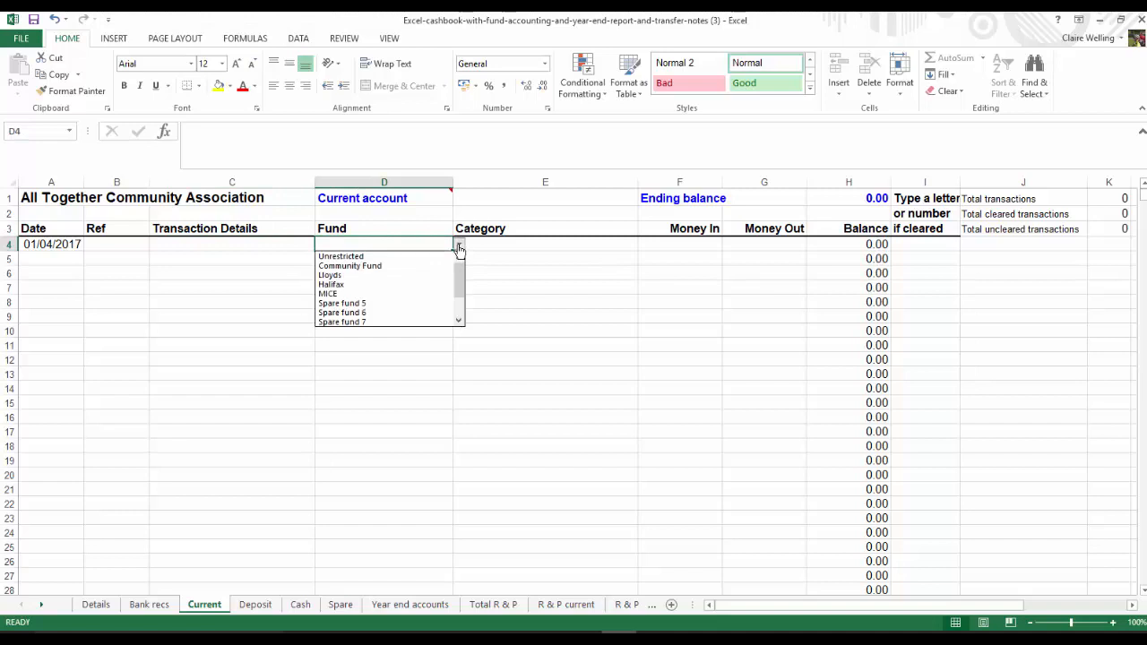
left_click(330, 294)
Categorise the MICE entry in row 4 as Balance brought forward and enter 50 as money in
left_click(556, 245)
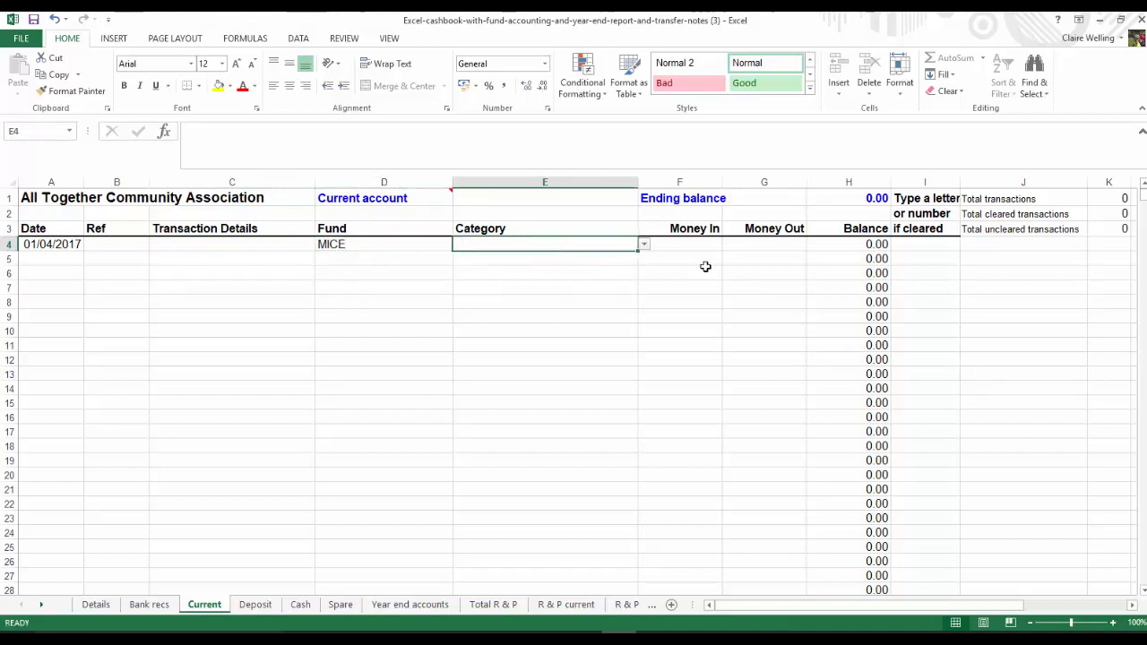
left_click(643, 245)
left_click(538, 256)
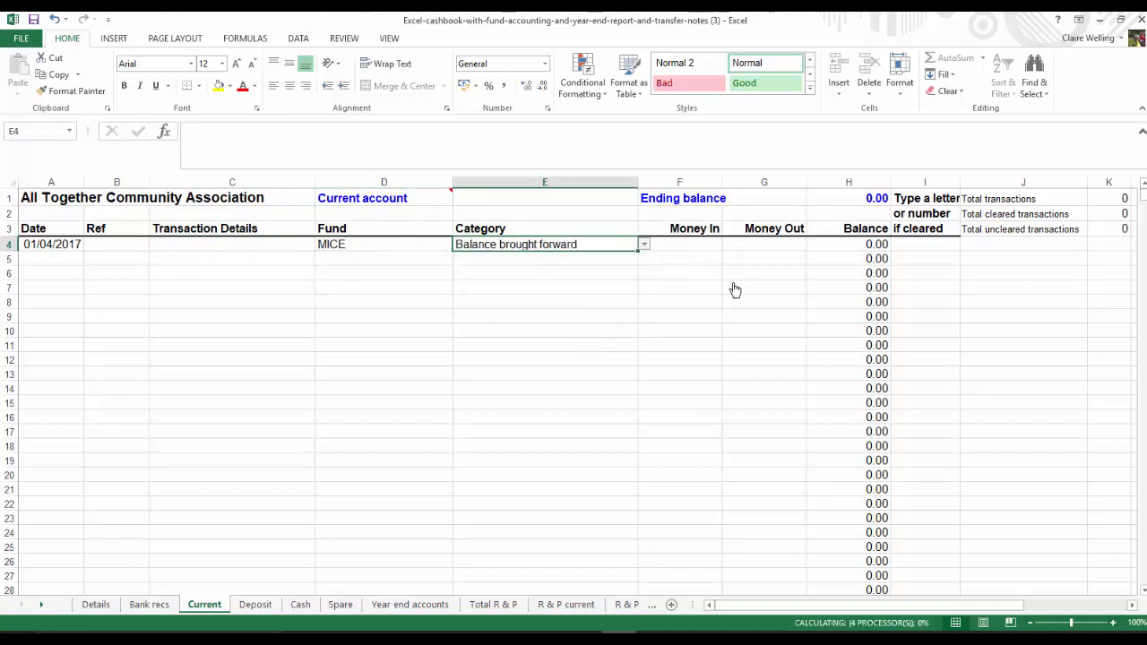
left_click(708, 242)
type("50")
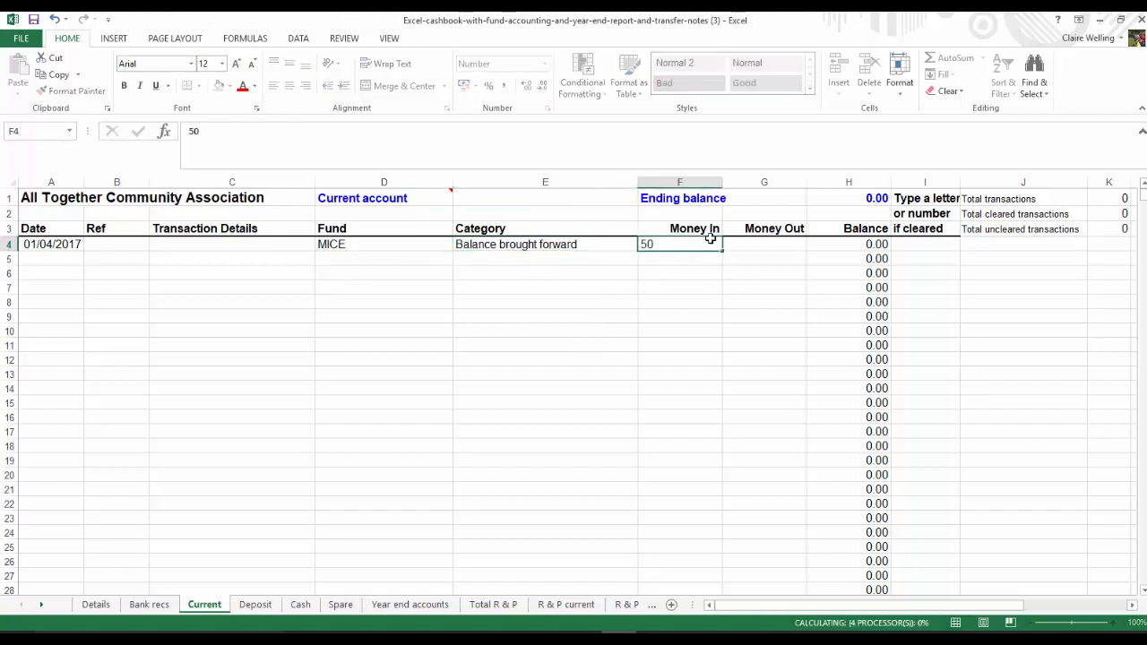
key("Return")
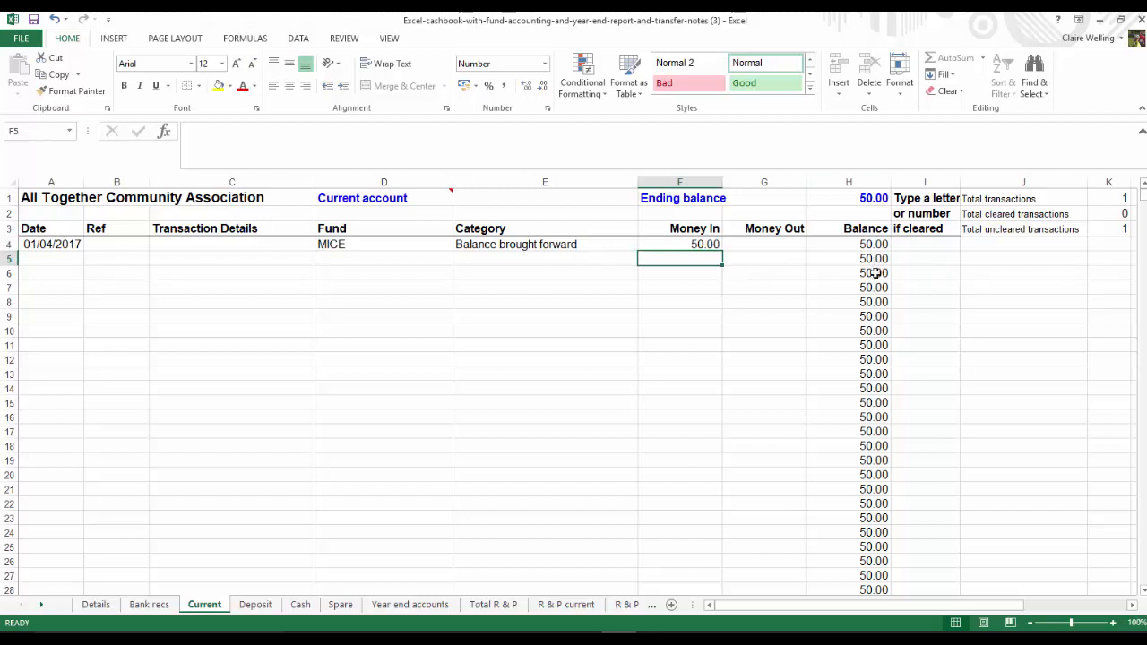
Start a second entry in row 5 dated 1/4/17 and assign it to the Unrestricted fund
left_click(52, 261)
type("1/4/17")
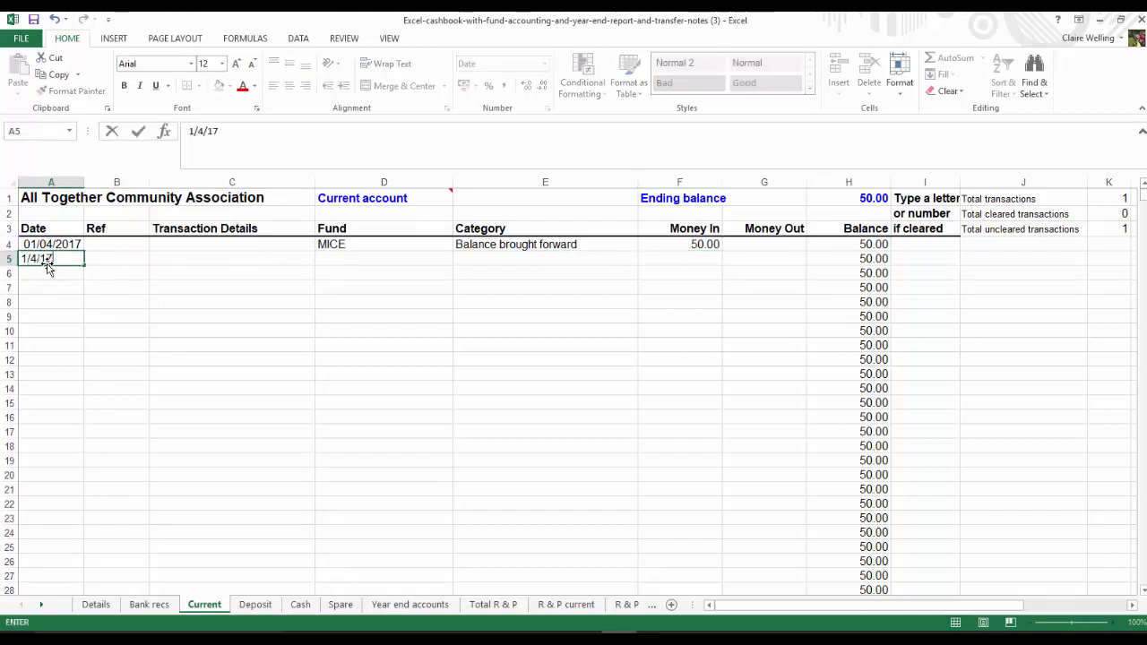
key("Tab")
key("Tab")
key("Tab")
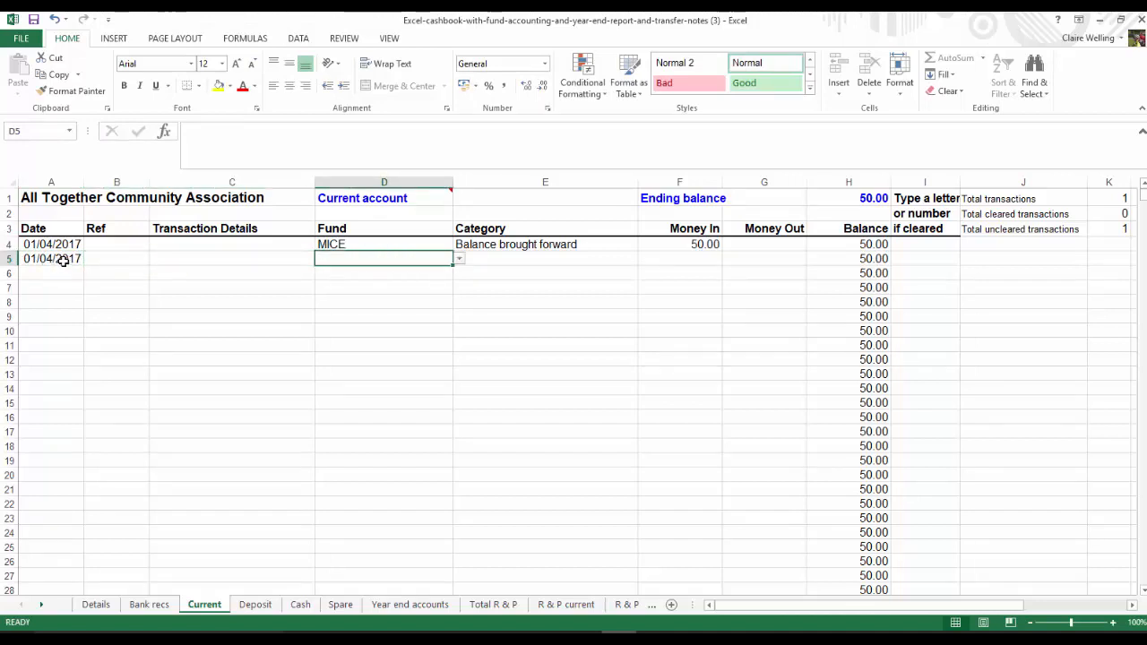
left_click(459, 262)
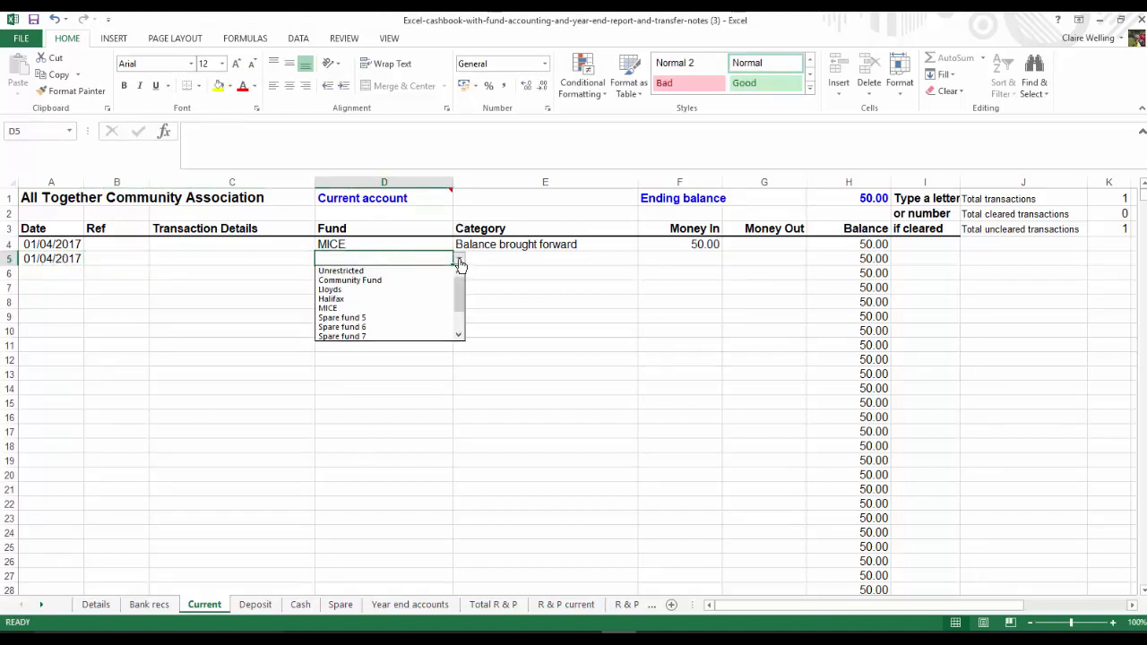
left_click(371, 272)
Categorise the Unrestricted entry in row 5 as Balance brought forward and enter 12.34 as money in
left_click(573, 261)
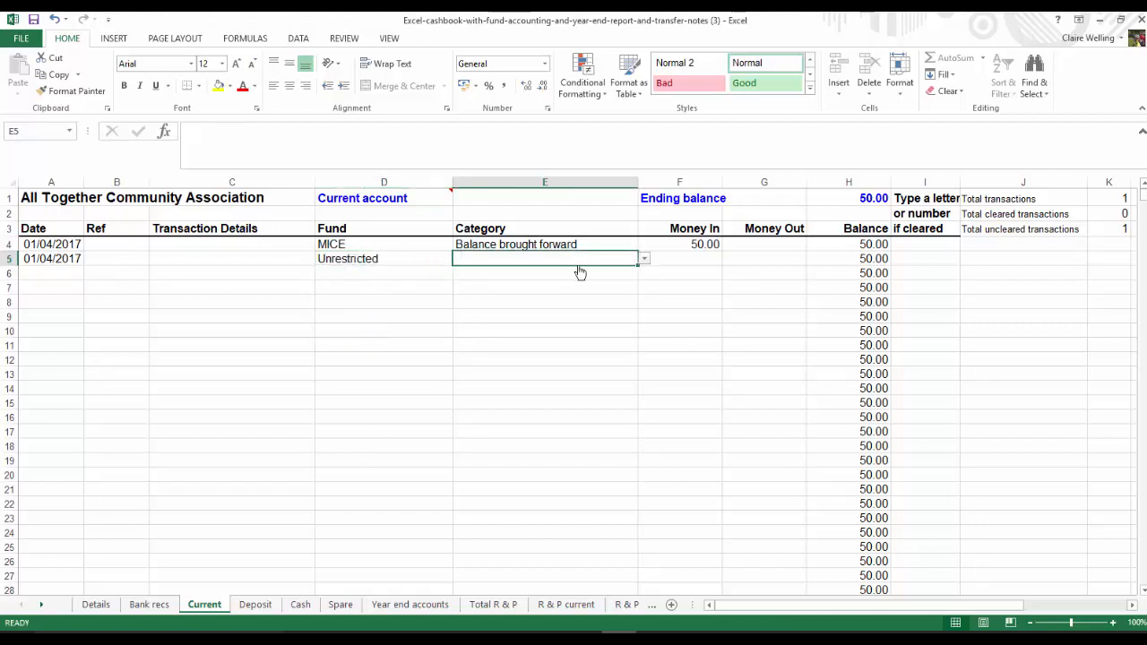
left_click(645, 260)
key("Escape")
left_click(679, 257)
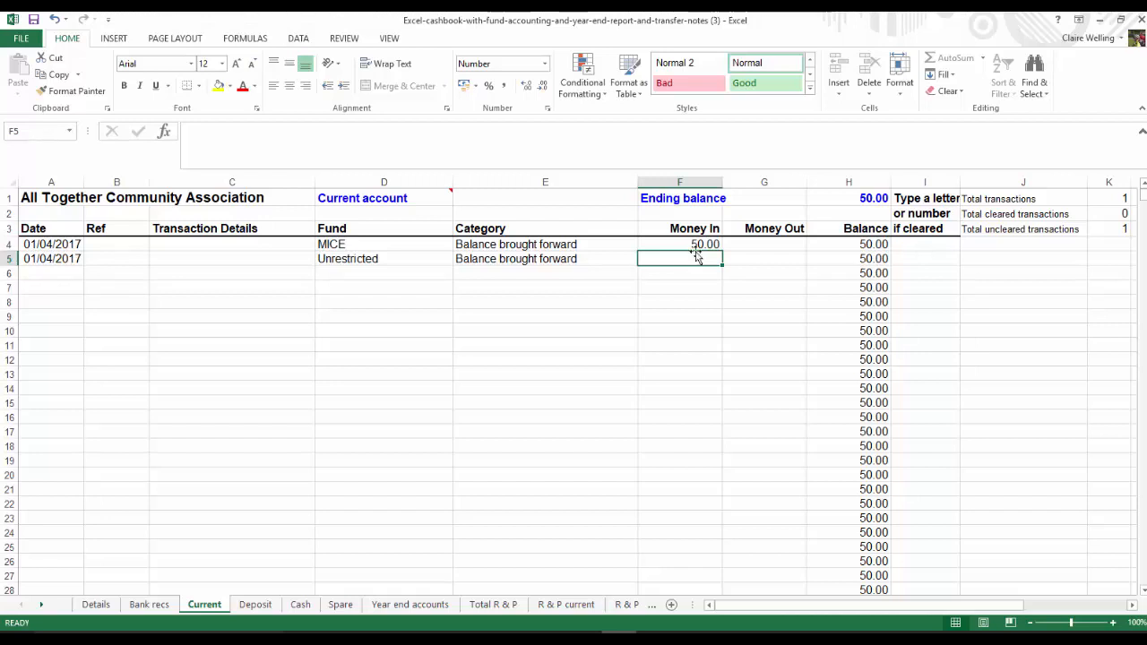
type("12.34")
key("Return")
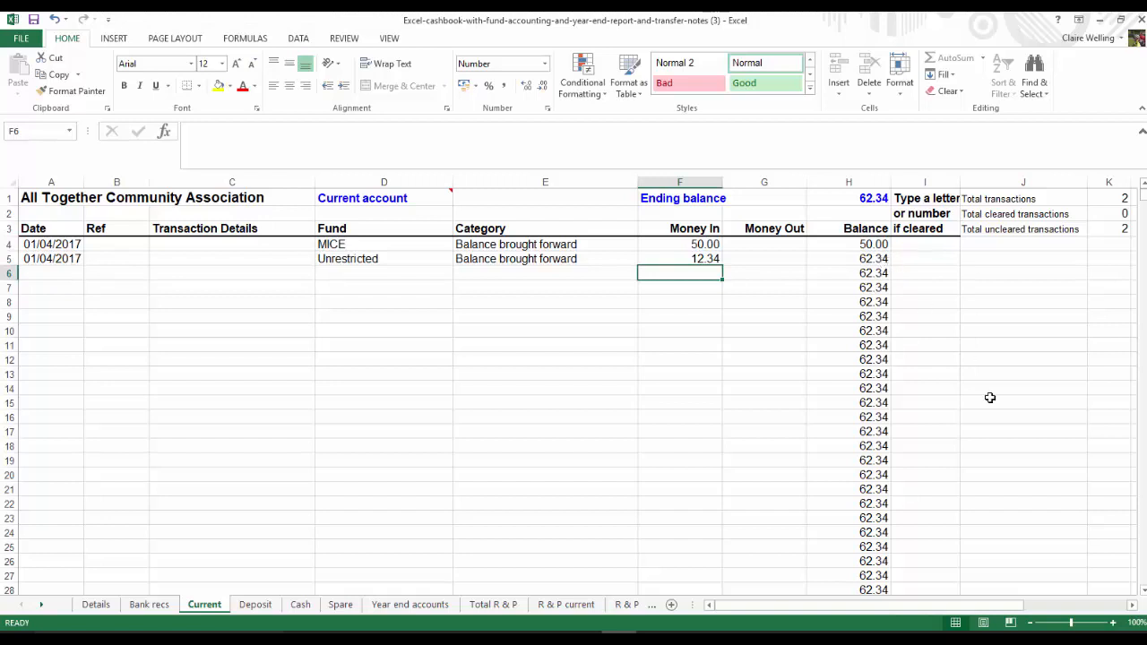
Check how the brought-forward balances are split by fund and account on the Total R & P sheet, returning to Current
left_click(489, 607)
scroll(281, 333, "down", 10)
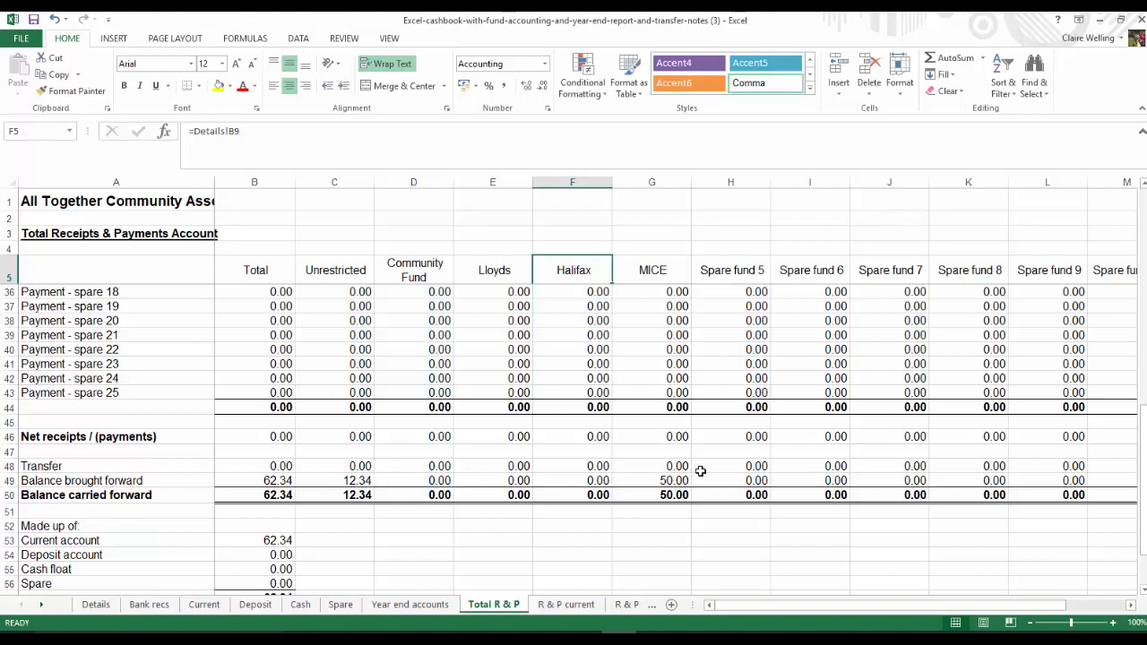
left_click(205, 605)
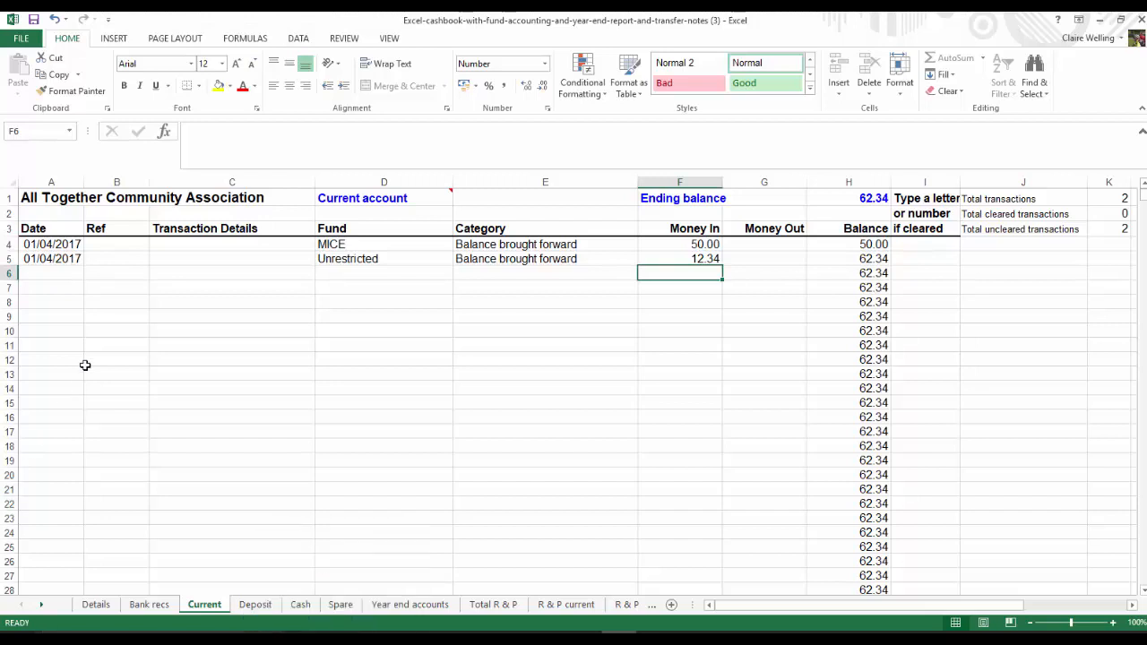
Start an entry in row 6 dated 6/4/17 with reference 1 and transaction details Quarter One
left_click(47, 274)
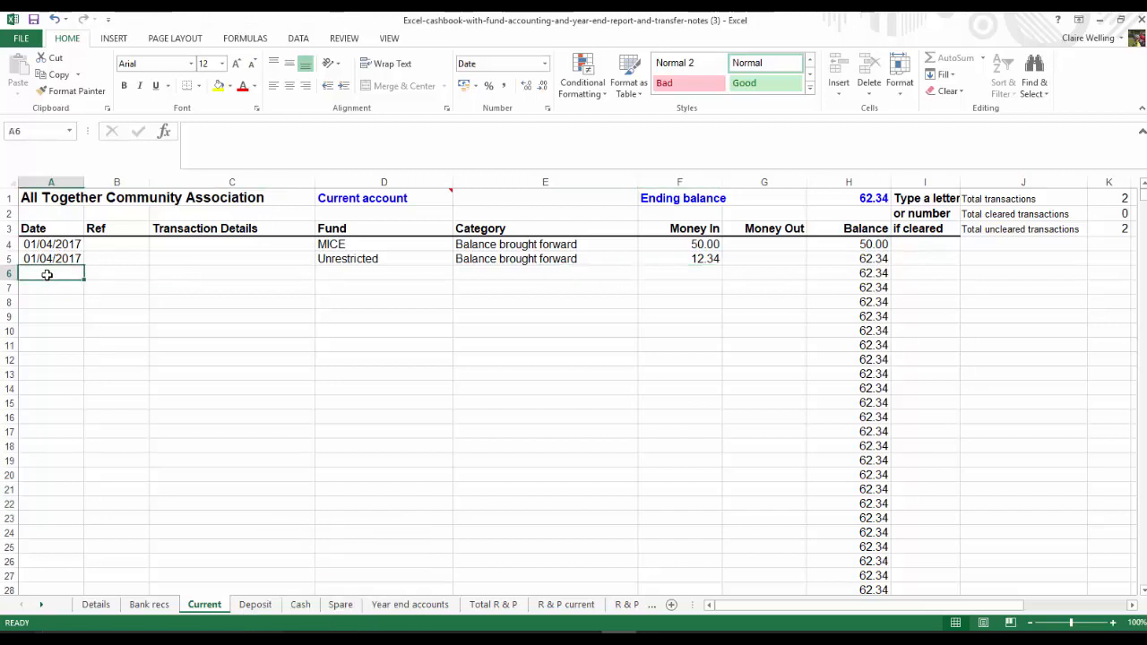
type("6/4/17")
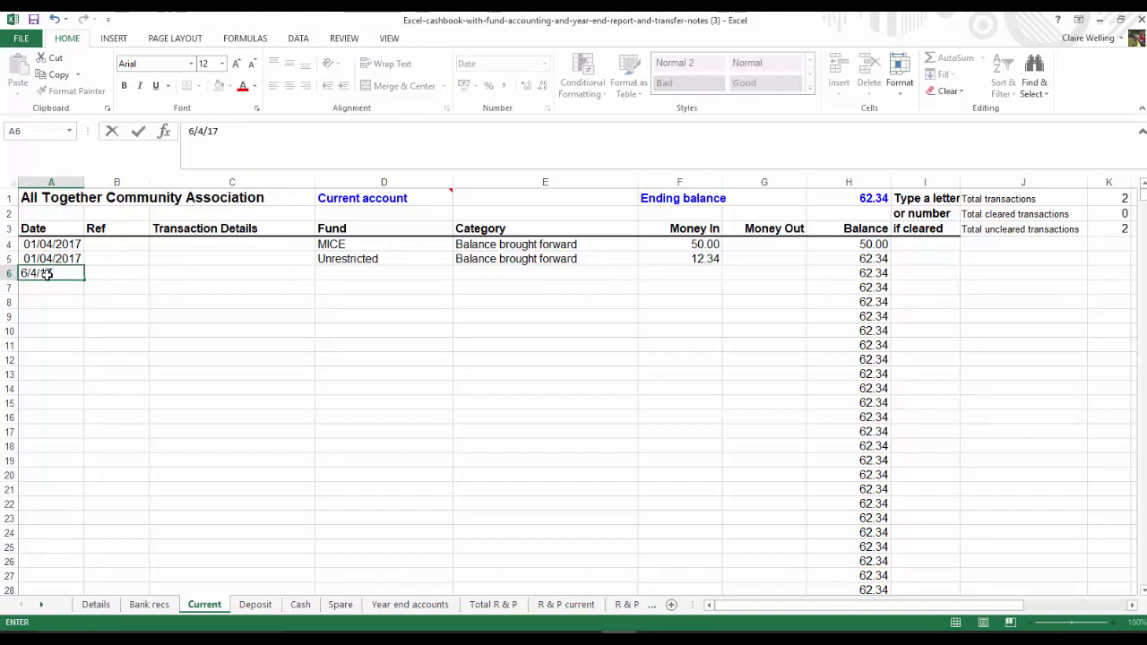
key("Tab")
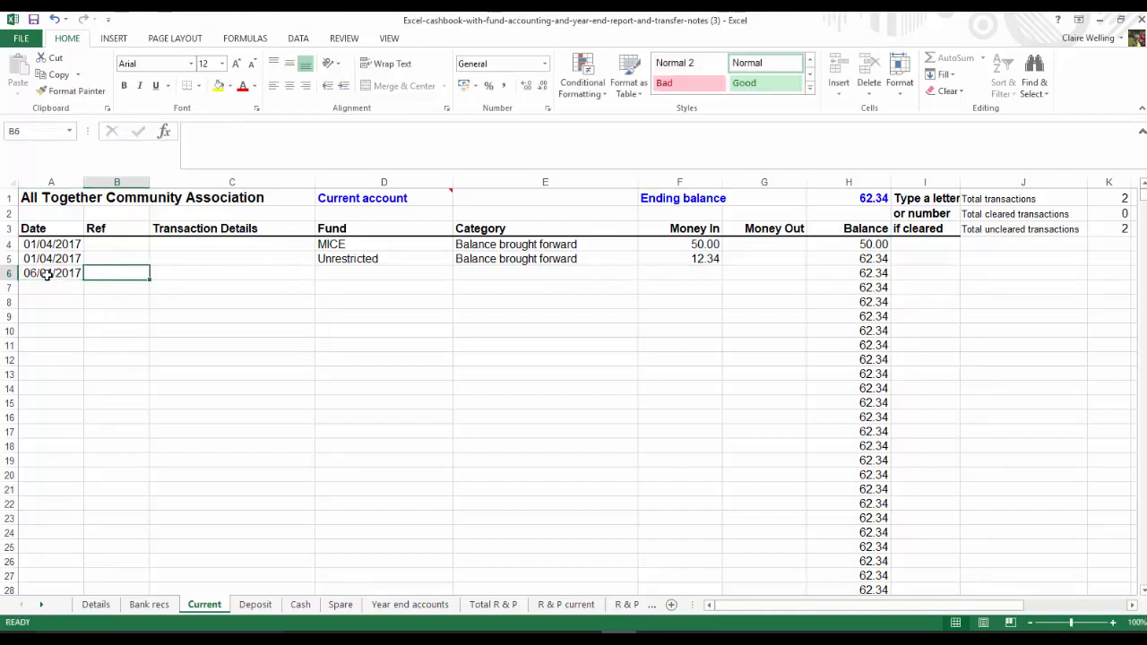
type("1")
key("Tab")
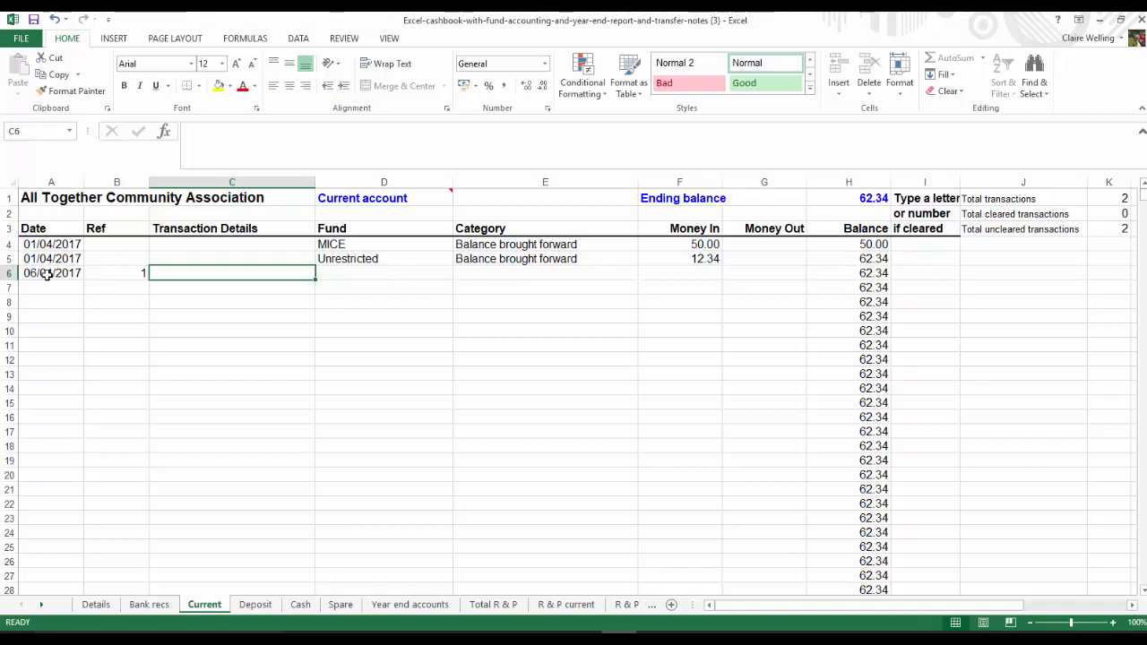
type("Quarter One")
key("Tab")
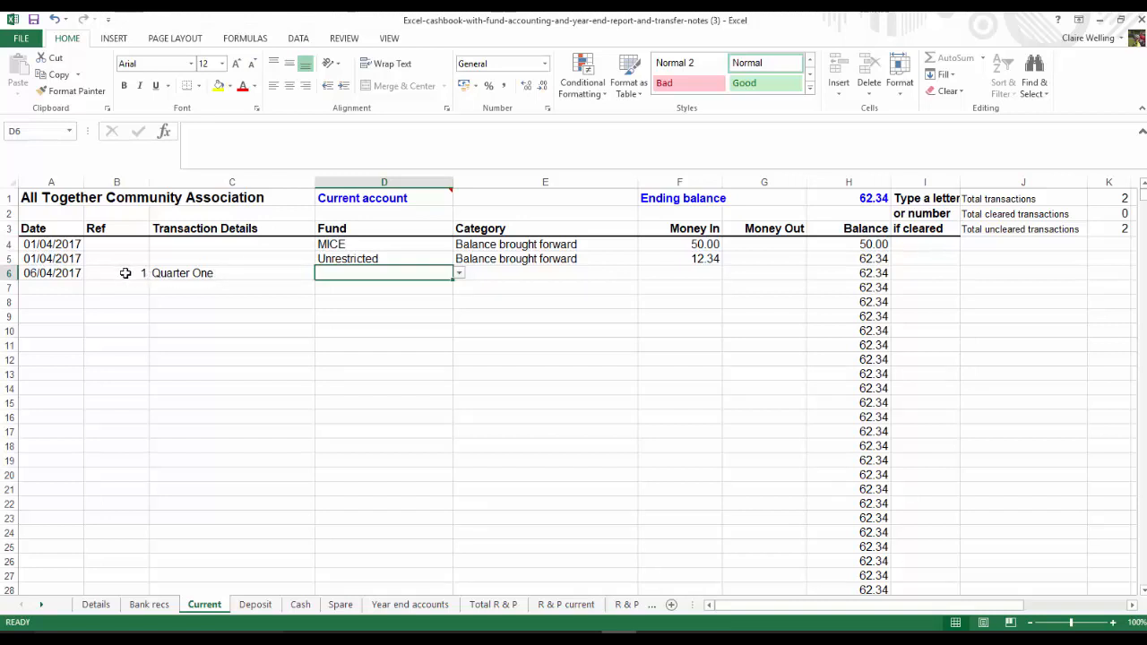
Assign the Quarter One entry to the Community Fund with category Grants and enter 3000 as money in
left_click(458, 274)
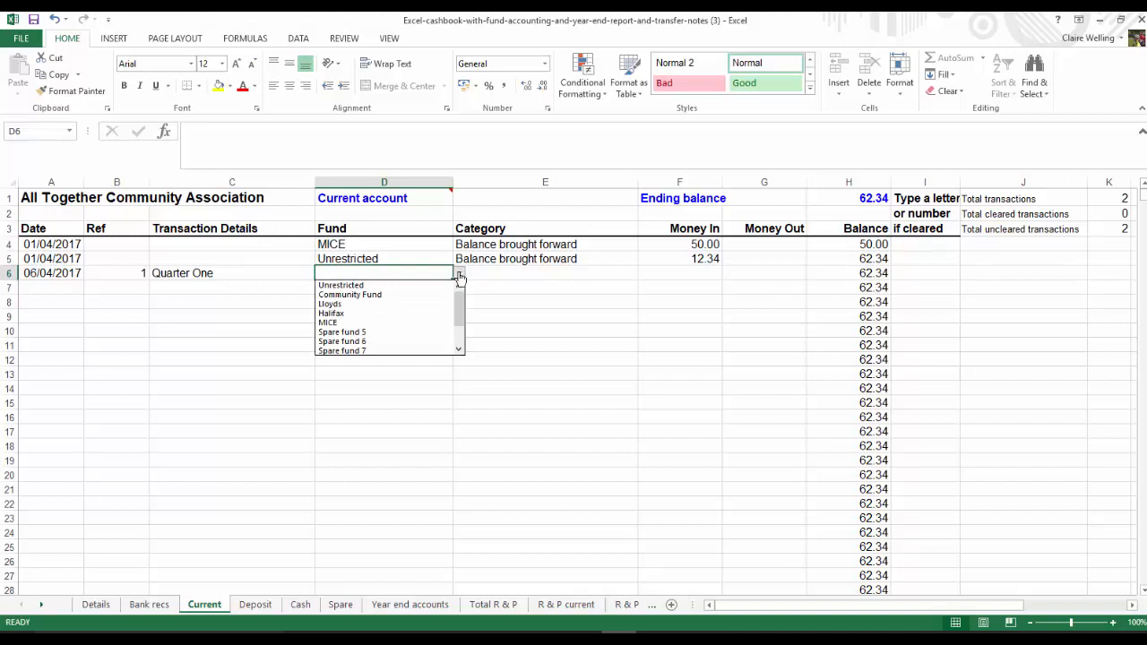
left_click(381, 303)
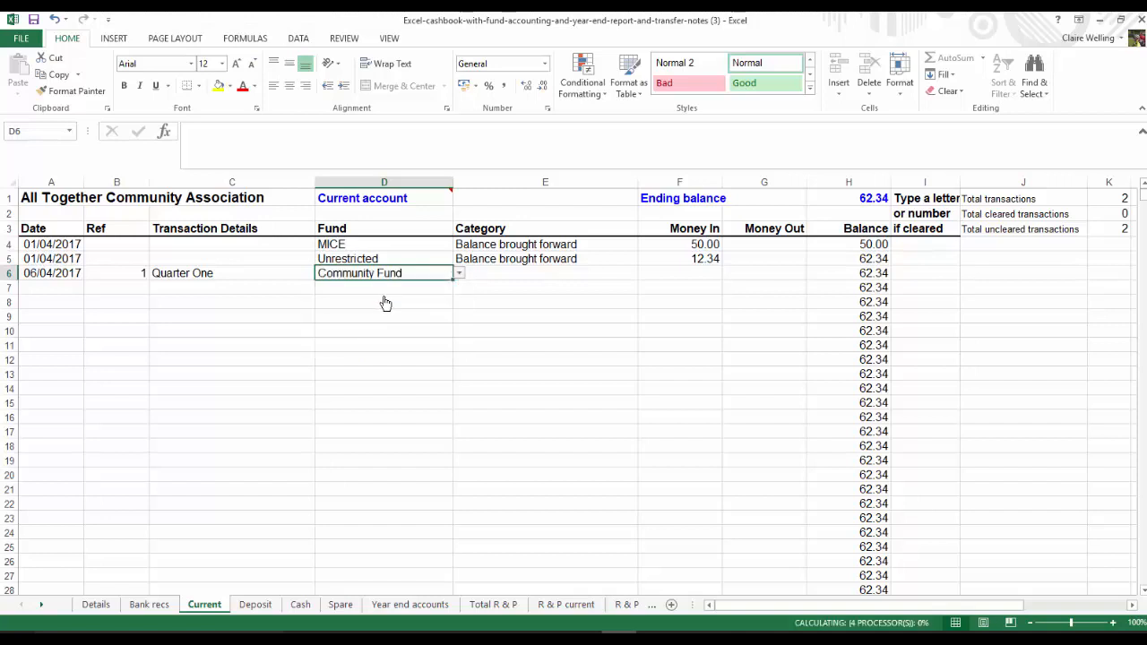
left_click(586, 274)
left_click(643, 273)
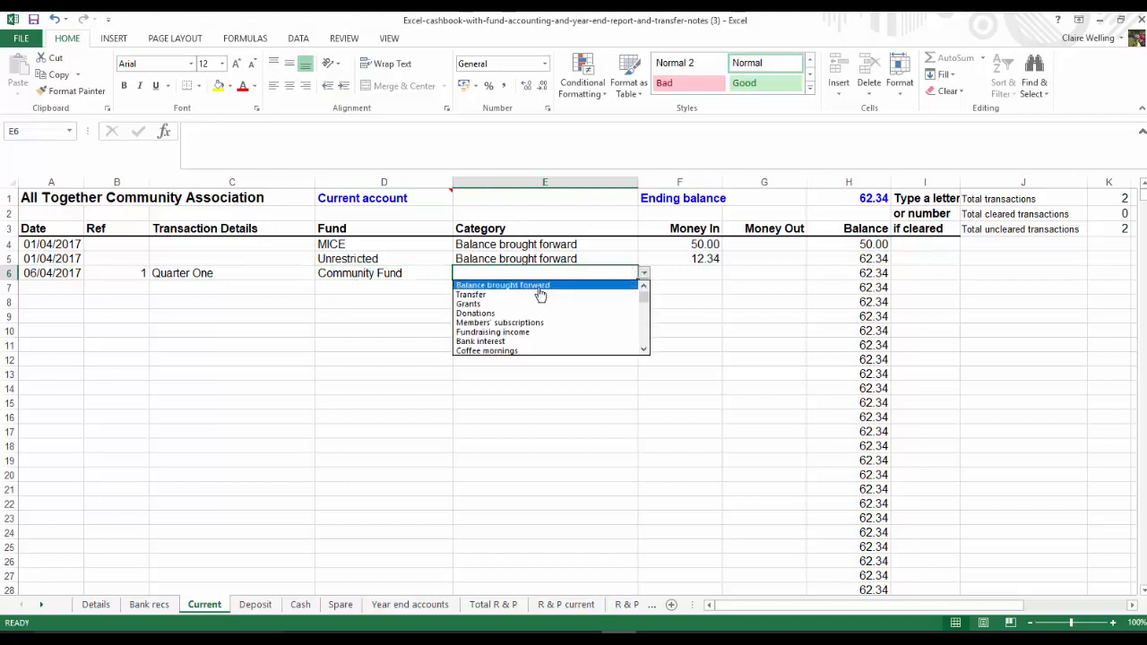
left_click(478, 305)
left_click(691, 274)
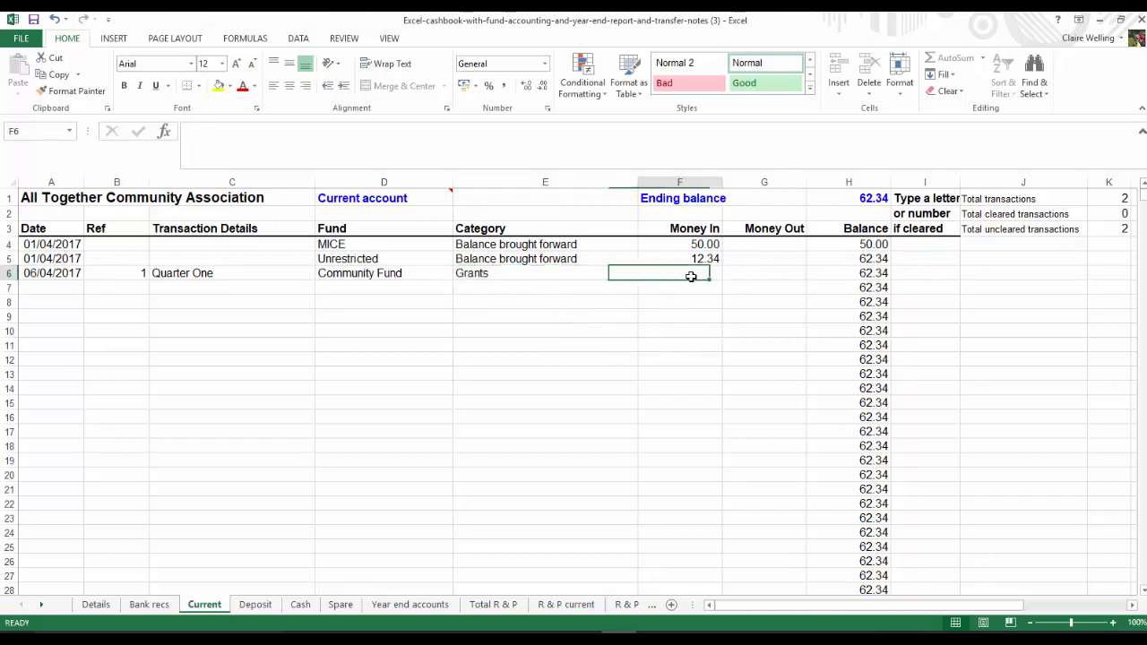
type("3000")
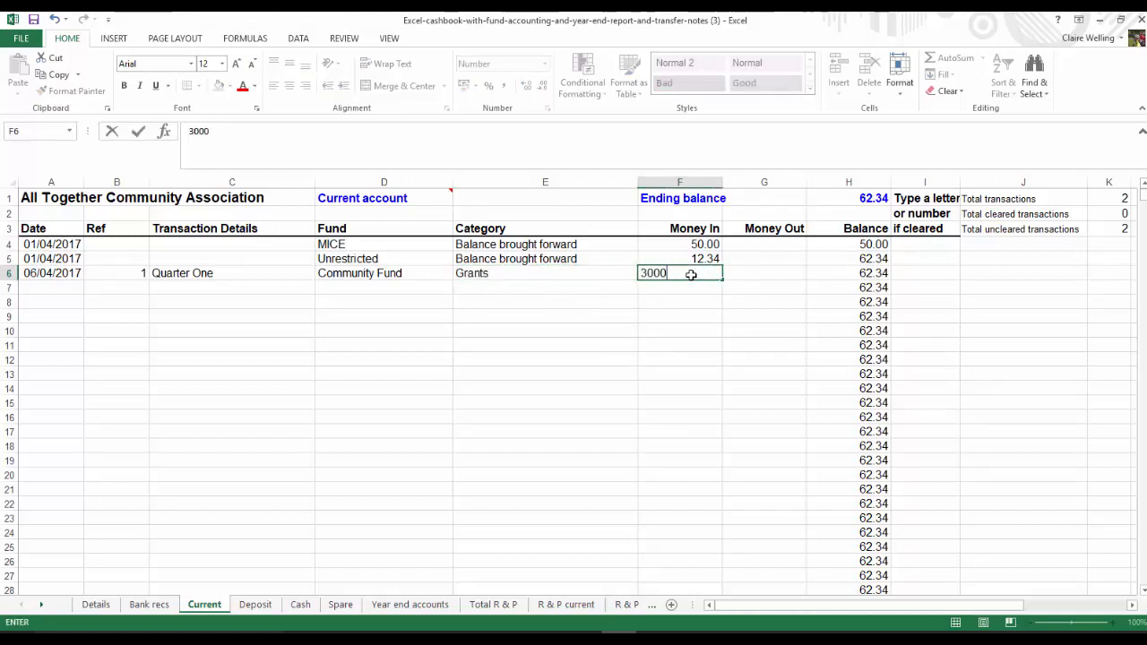
key("Return")
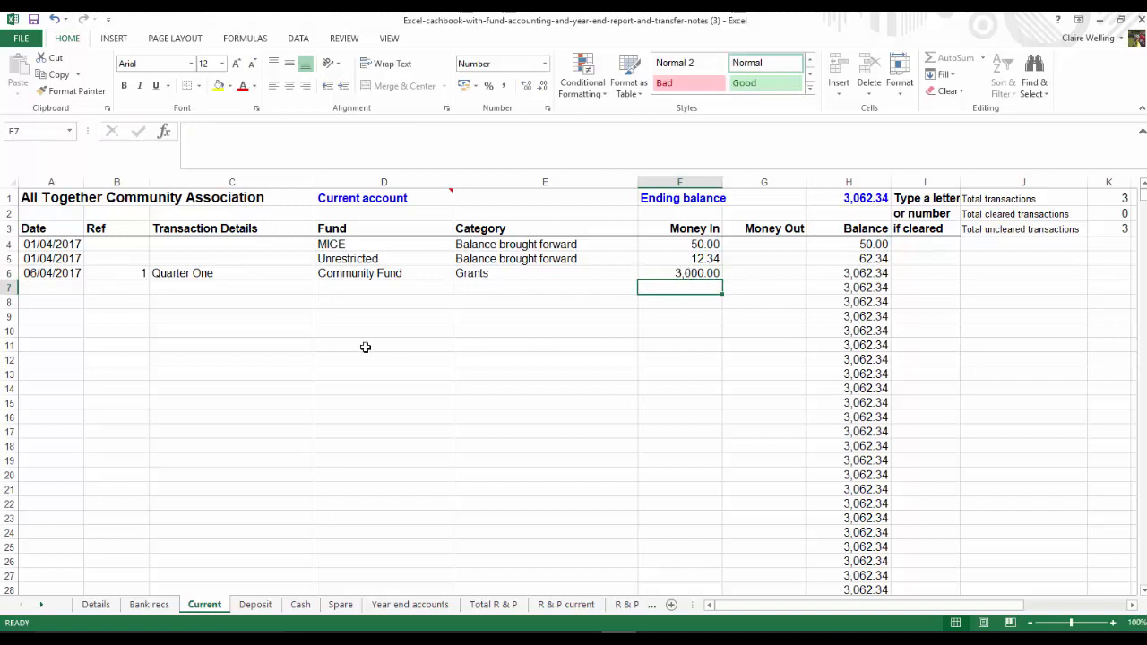
Copy the Quarter One entry's date into row 7 and give the new entry reference 2
left_click(68, 273)
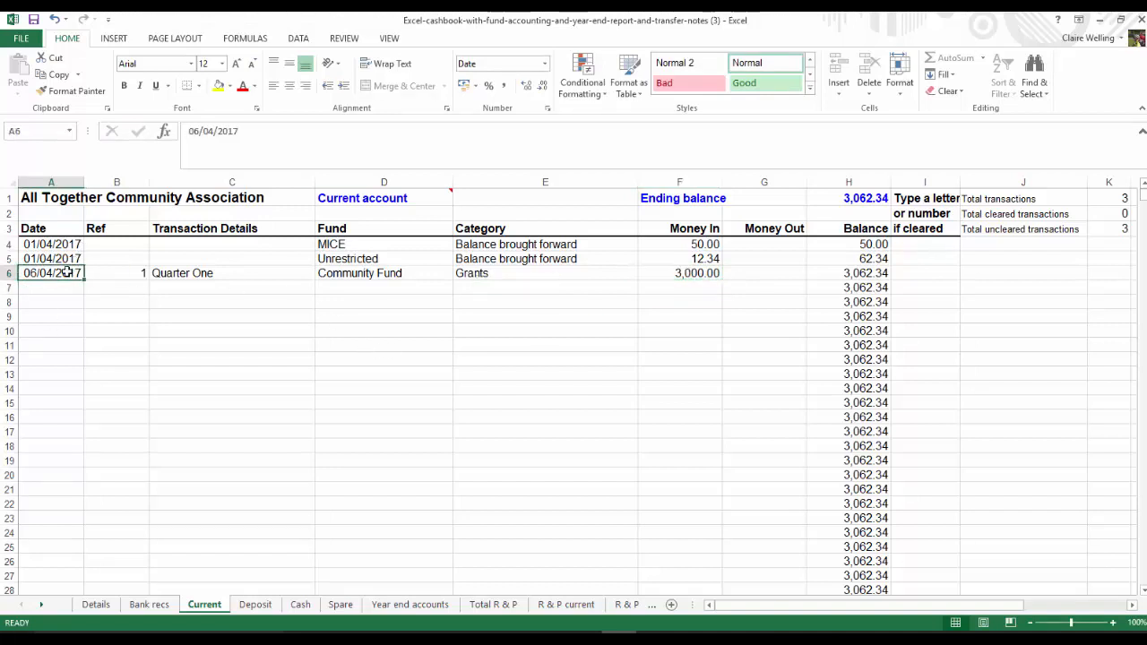
key("ctrl+c")
left_click(56, 286)
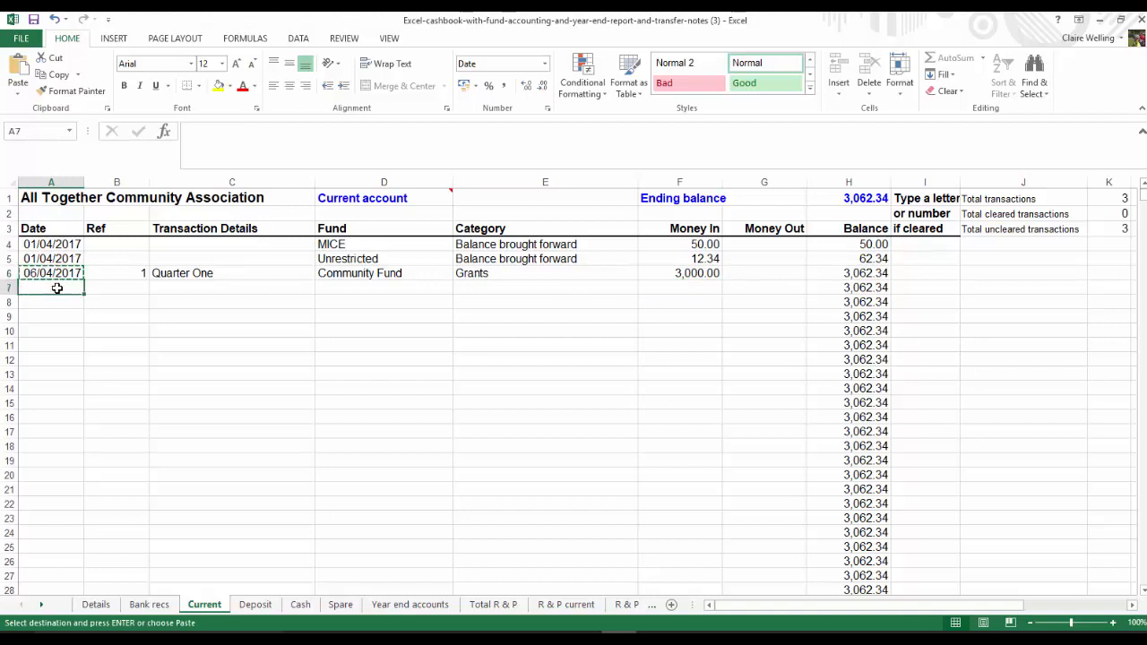
key("ctrl+v")
left_click(134, 288)
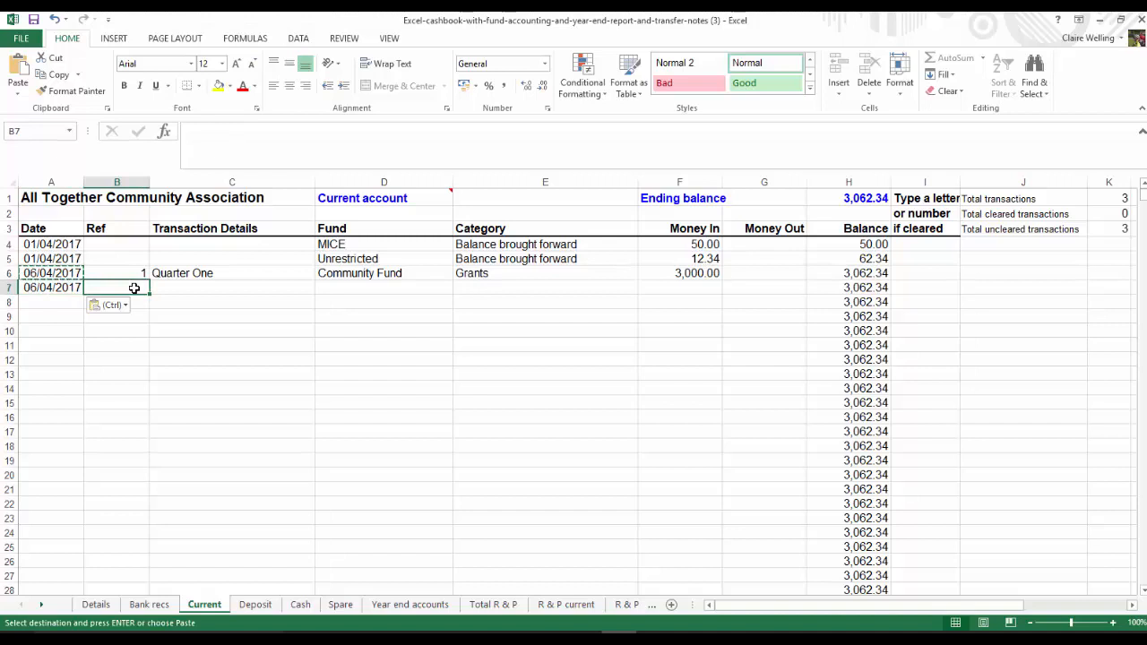
type("2")
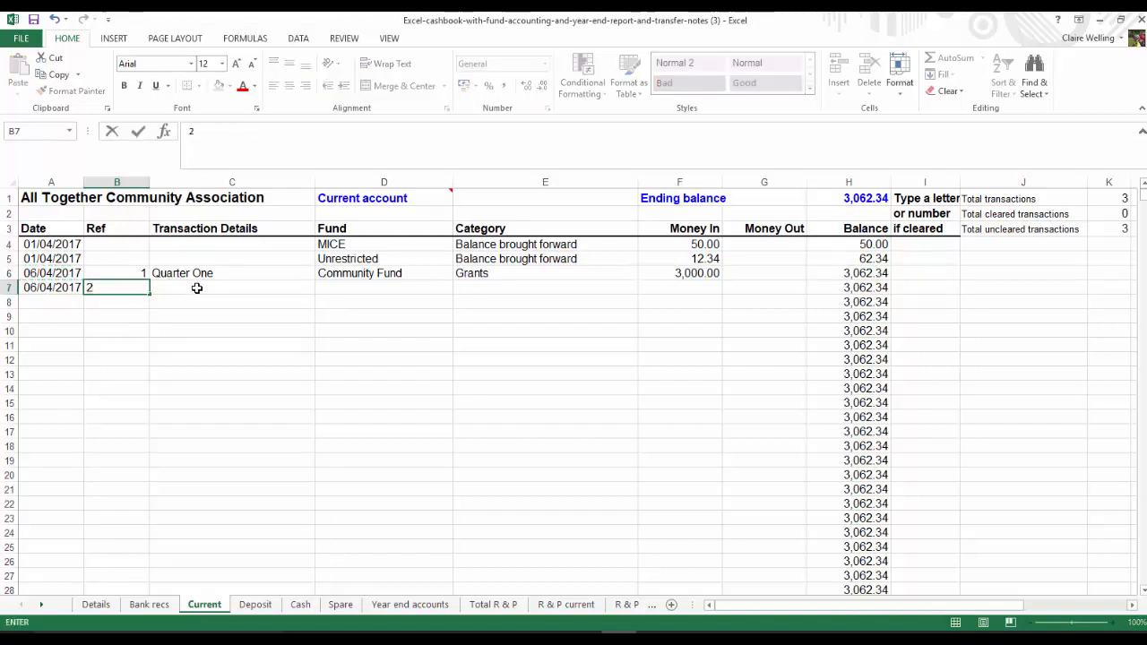
left_click(197, 287)
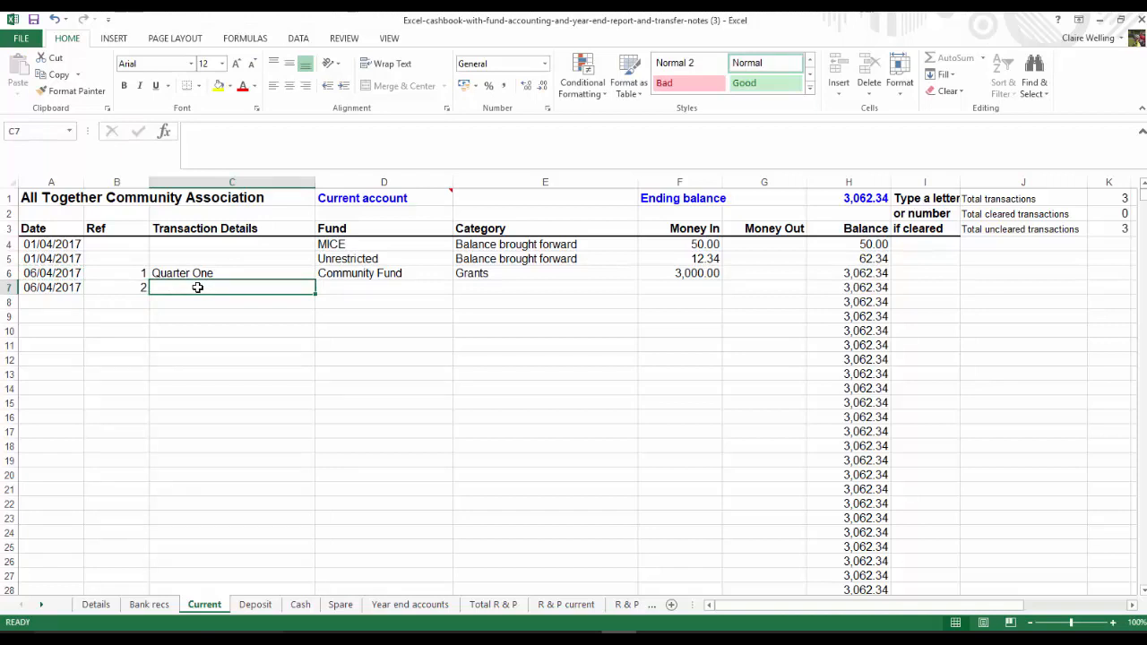
Enter "for Computer equipment" as the transaction details of the reference 2 entry in row 7
type("for Co")
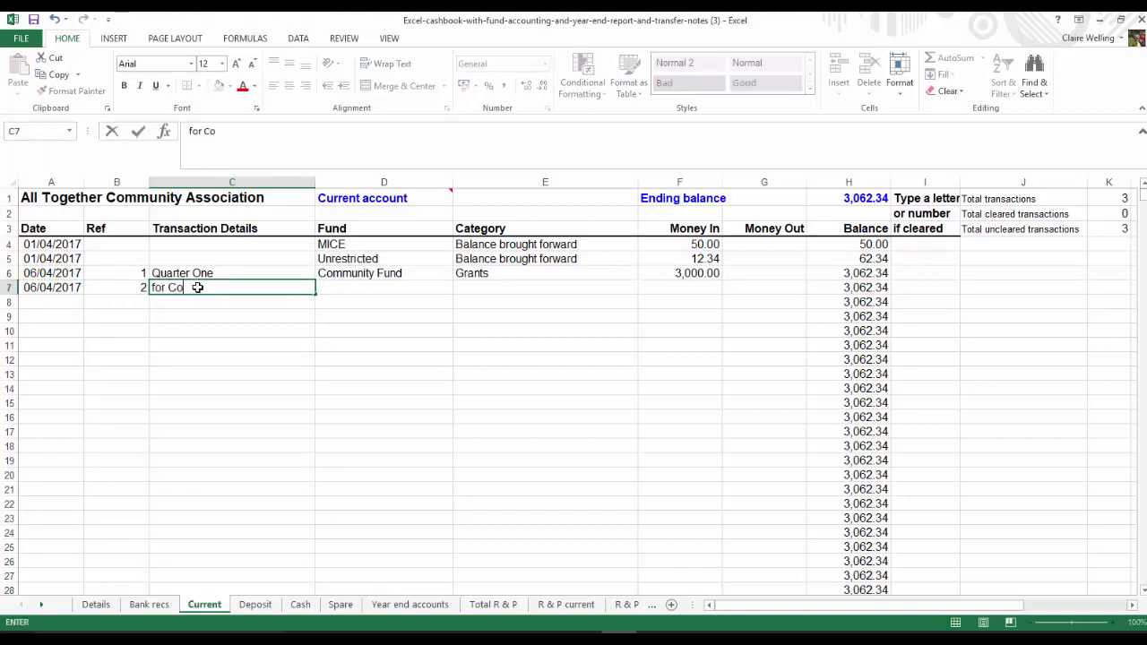
type("mputer equipment")
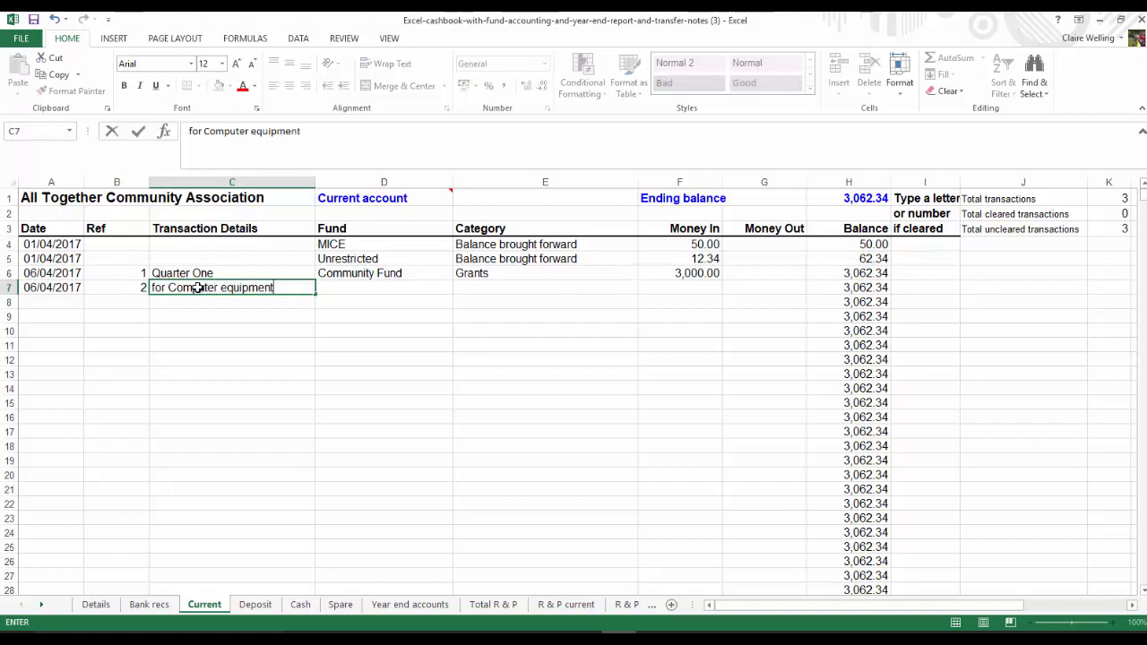
key("Tab")
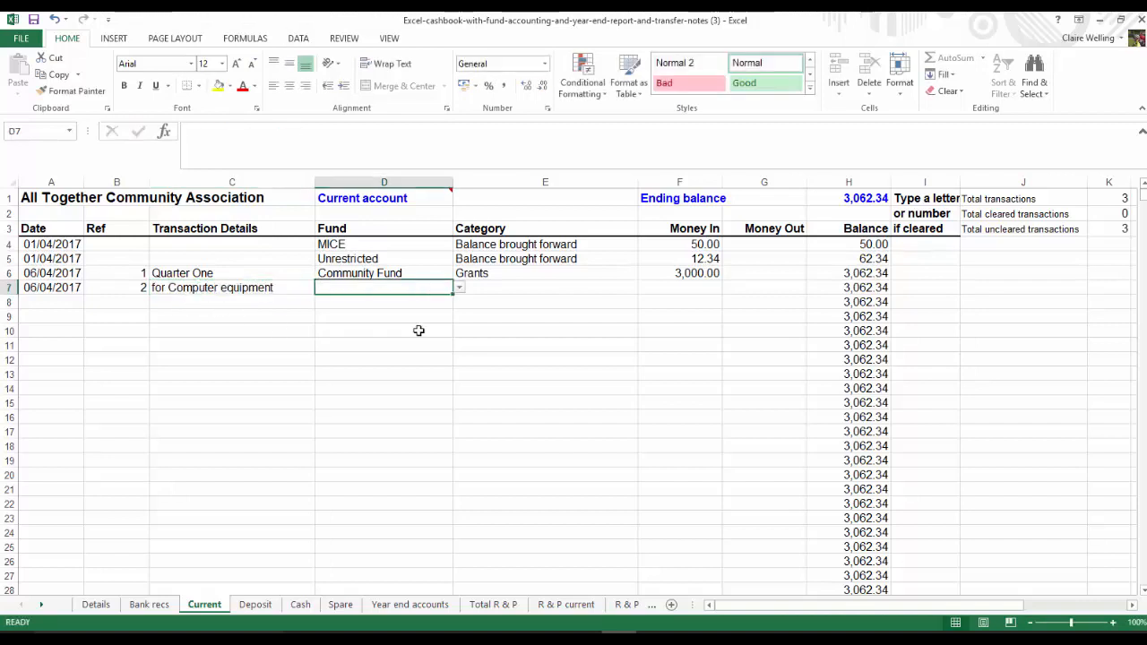
Assign the computer equipment entry to the Halifax fund with category Donations and enter 800 as money in
left_click(459, 288)
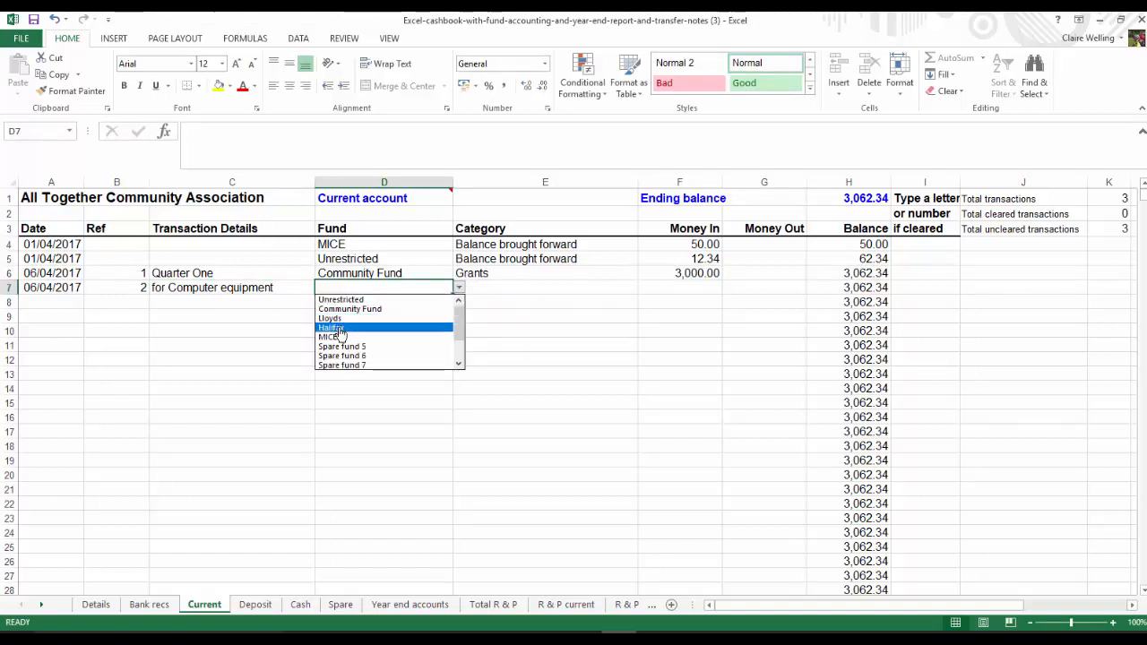
left_click(339, 329)
left_click(564, 291)
left_click(644, 289)
left_click(498, 329)
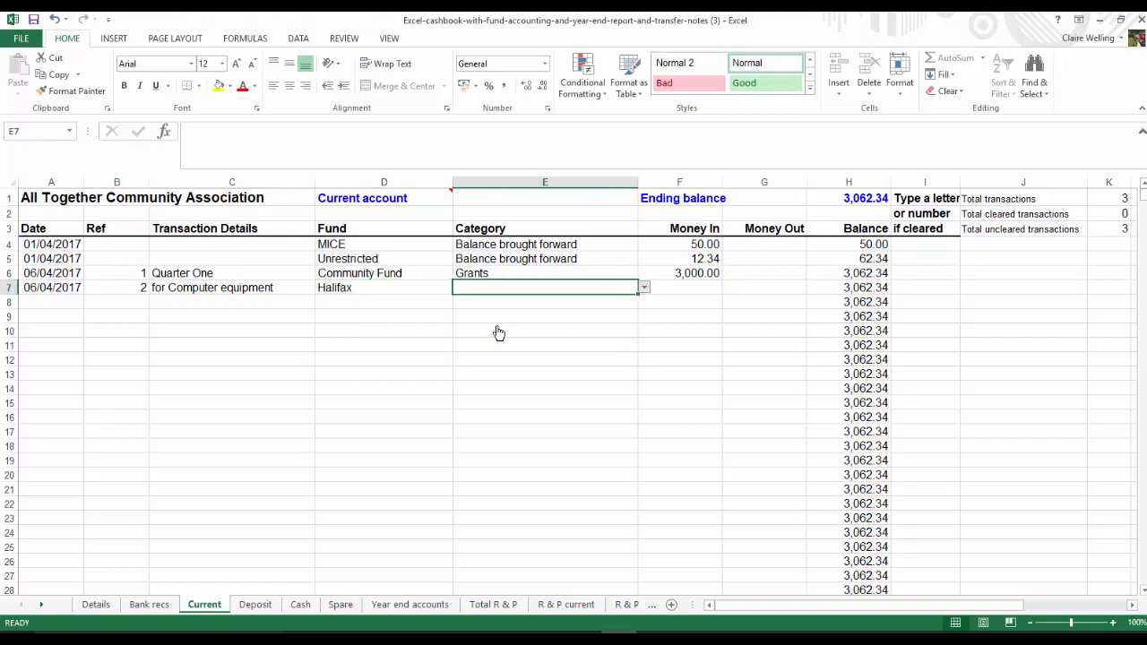
left_click(687, 288)
type("800")
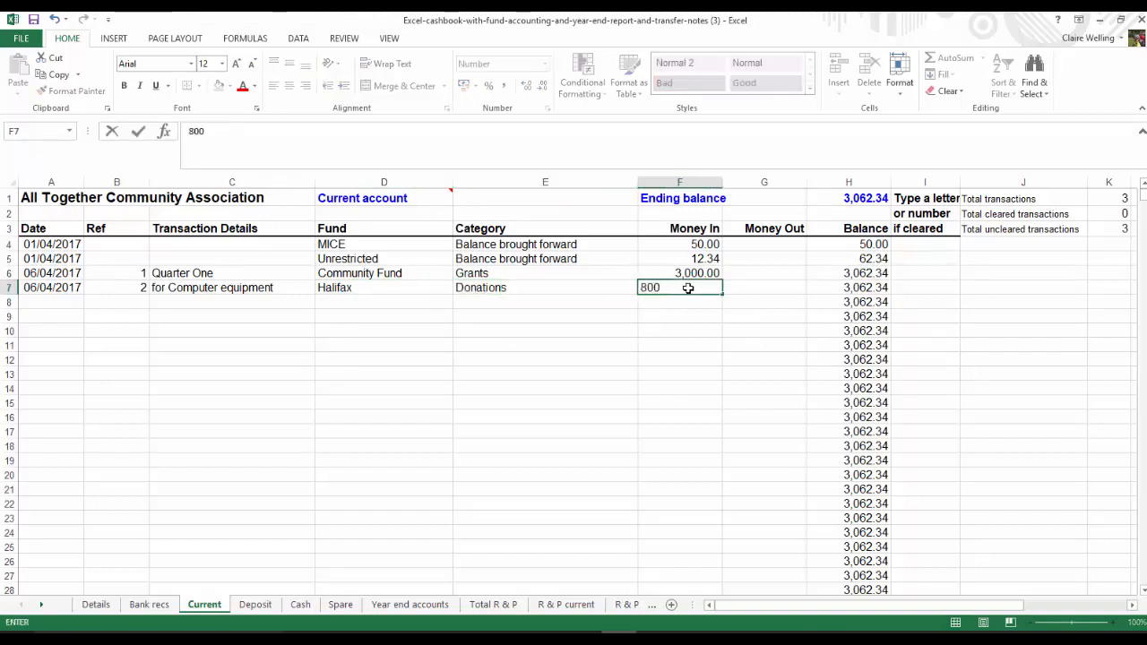
key("Return")
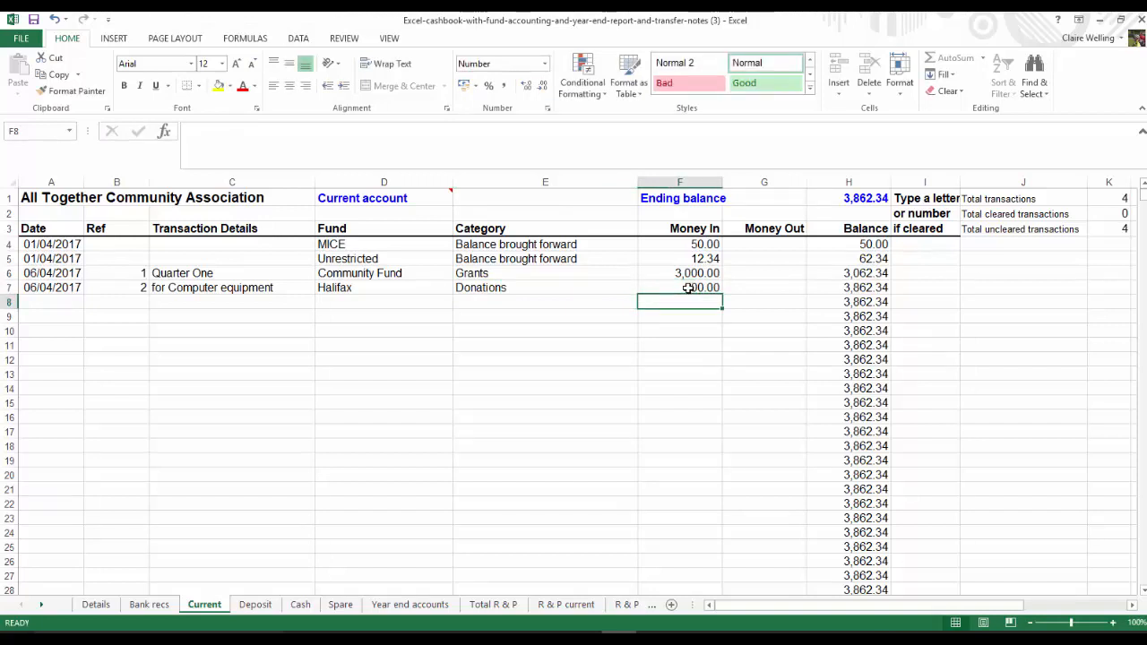
Start an entry in row 8 dated 8/4/17 with reference 3, leaving the transaction details blank
left_click(36, 303)
type("8/4/17")
key("Tab")
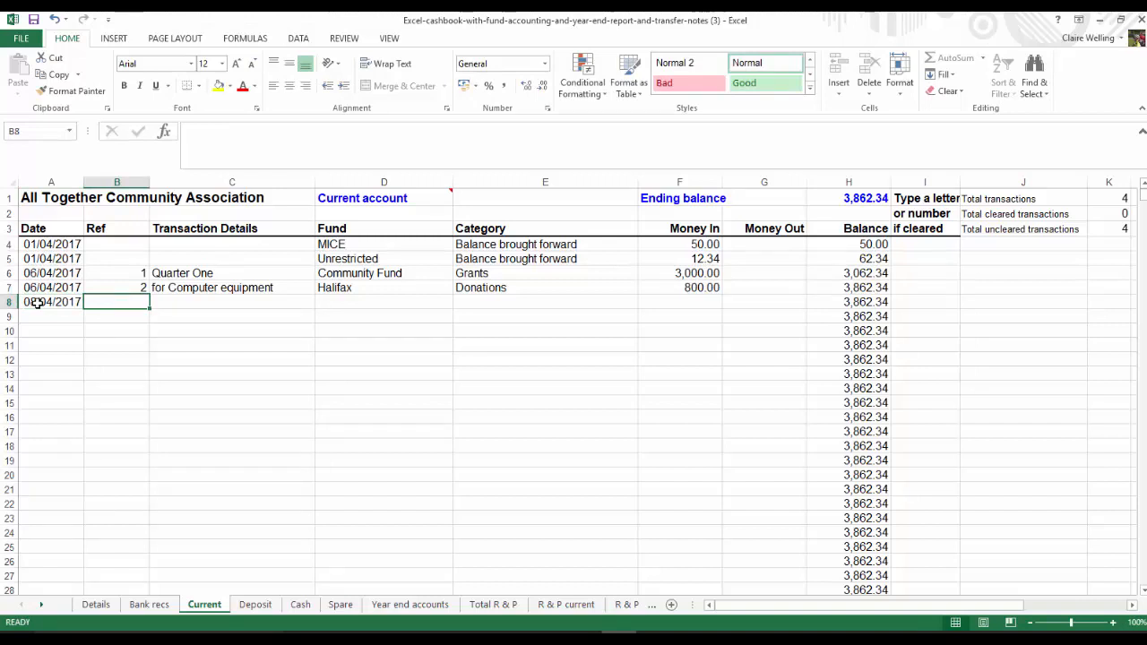
type("3")
key("Tab")
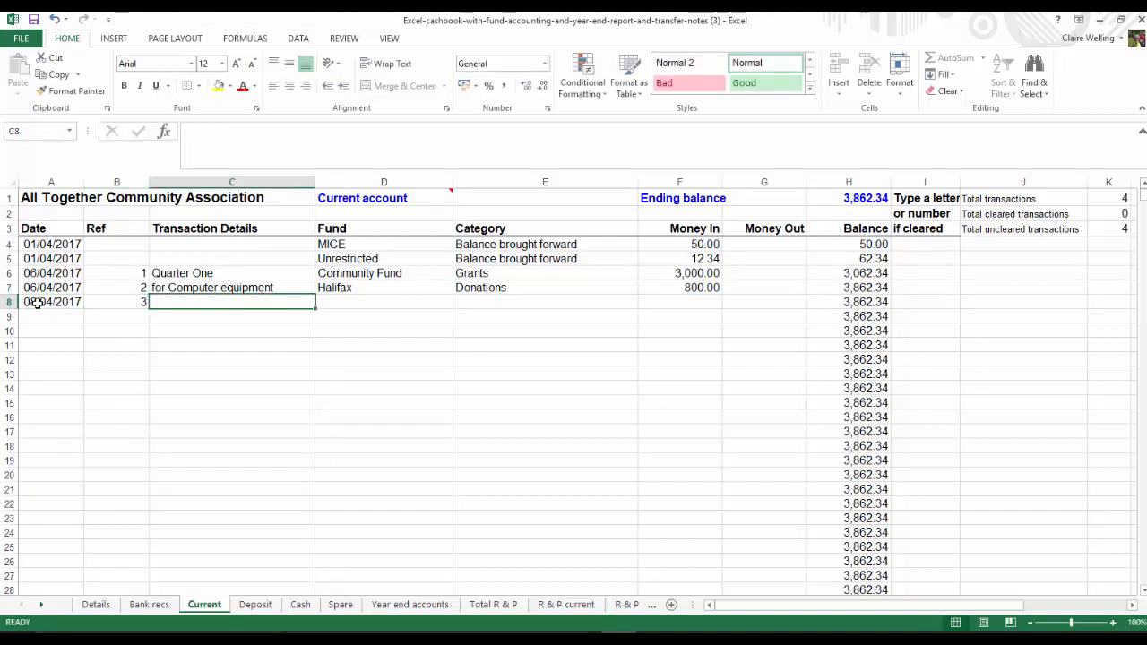
key("Tab")
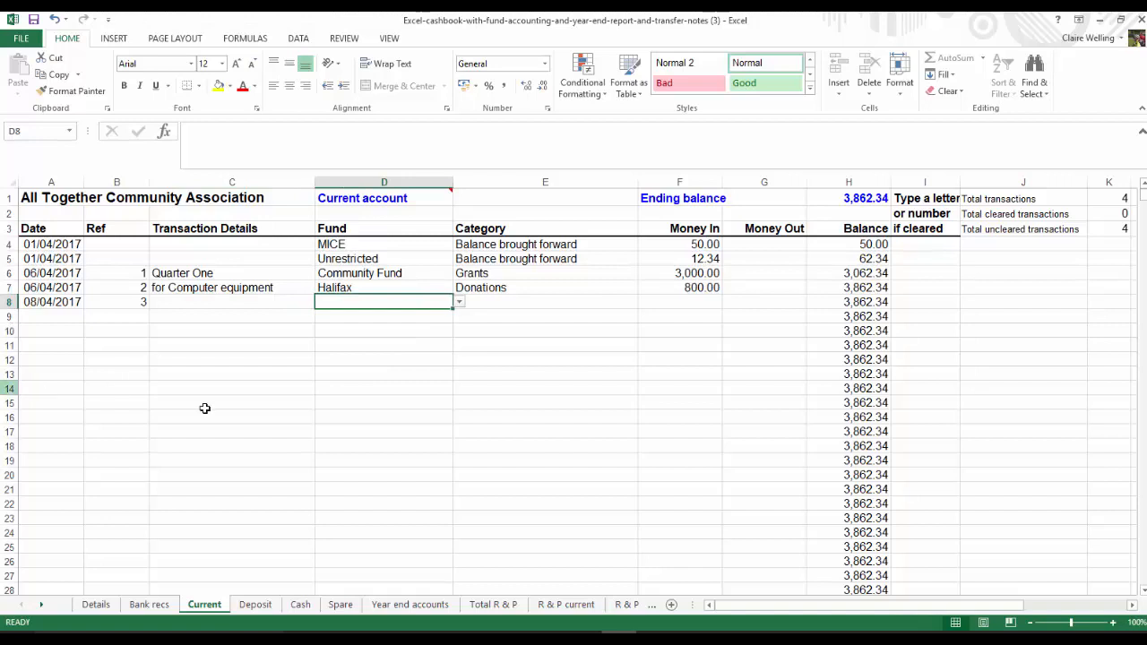
Assign the reference 3 entry to the Lloyds fund with category Grants and enter 7500 as money in
left_click(458, 303)
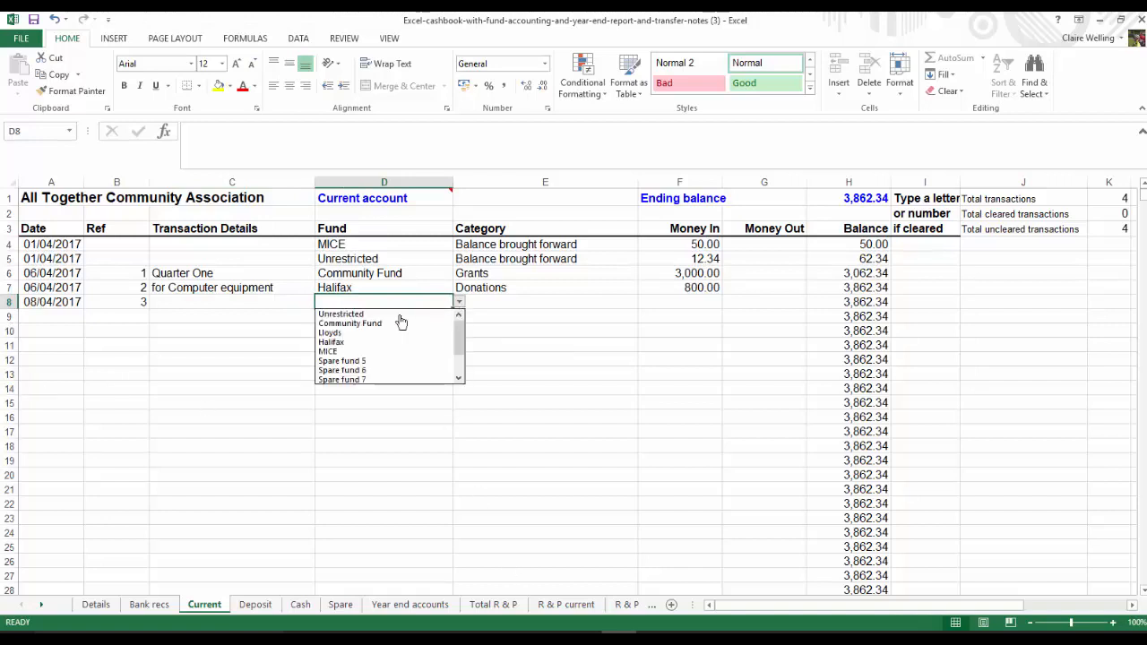
left_click(346, 333)
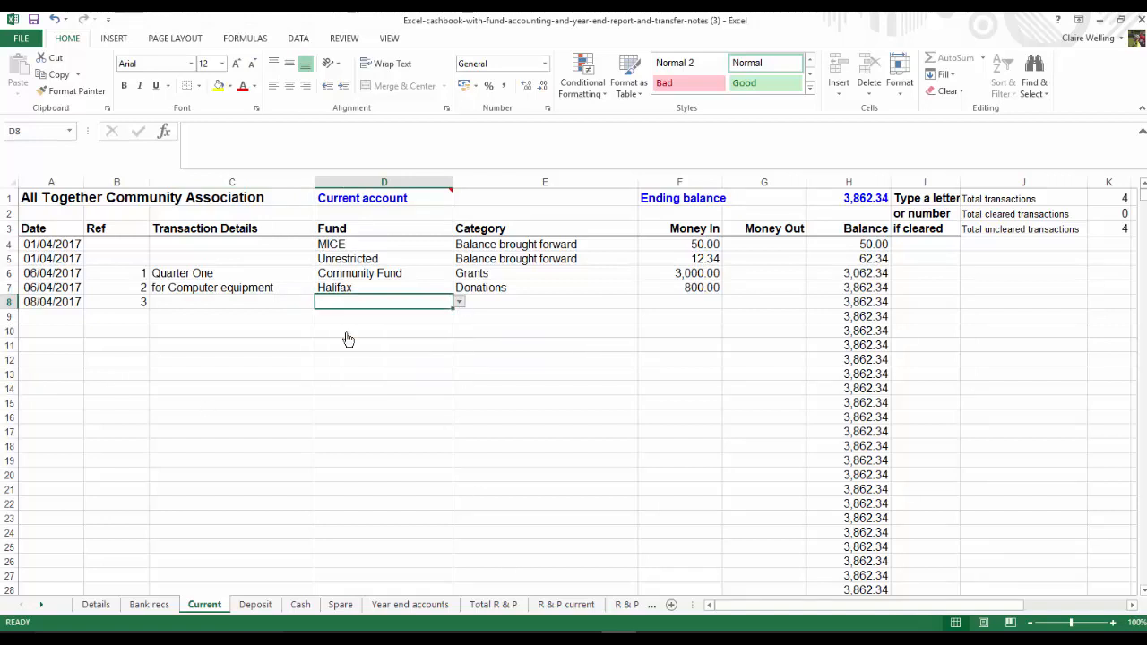
key("Tab")
left_click(646, 303)
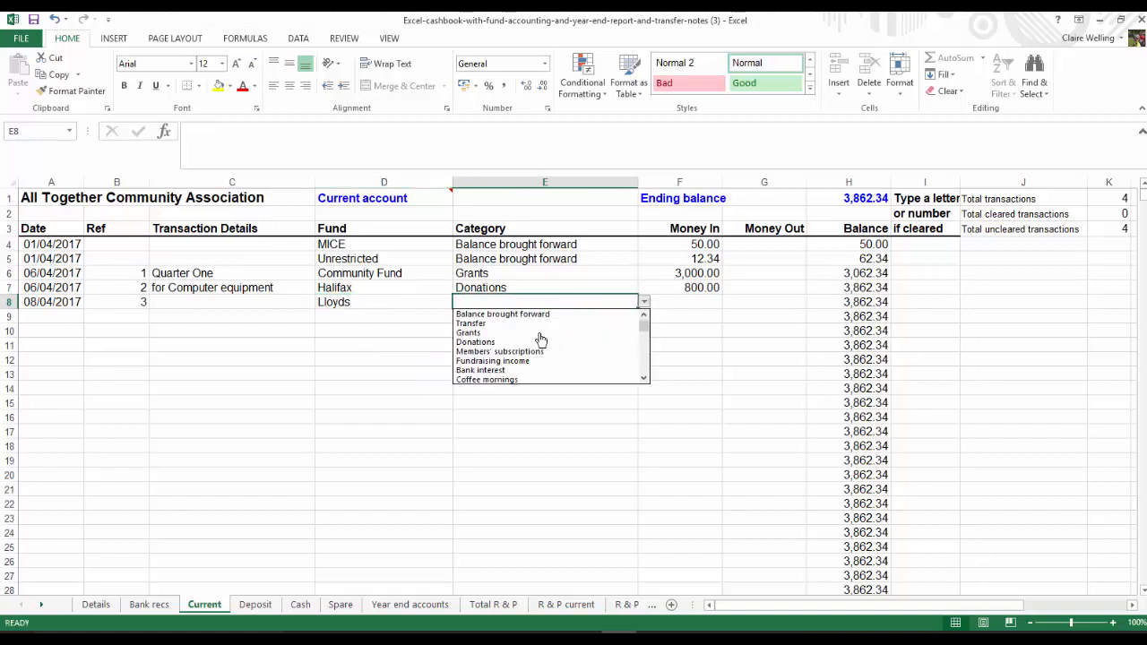
left_click(498, 335)
left_click(704, 304)
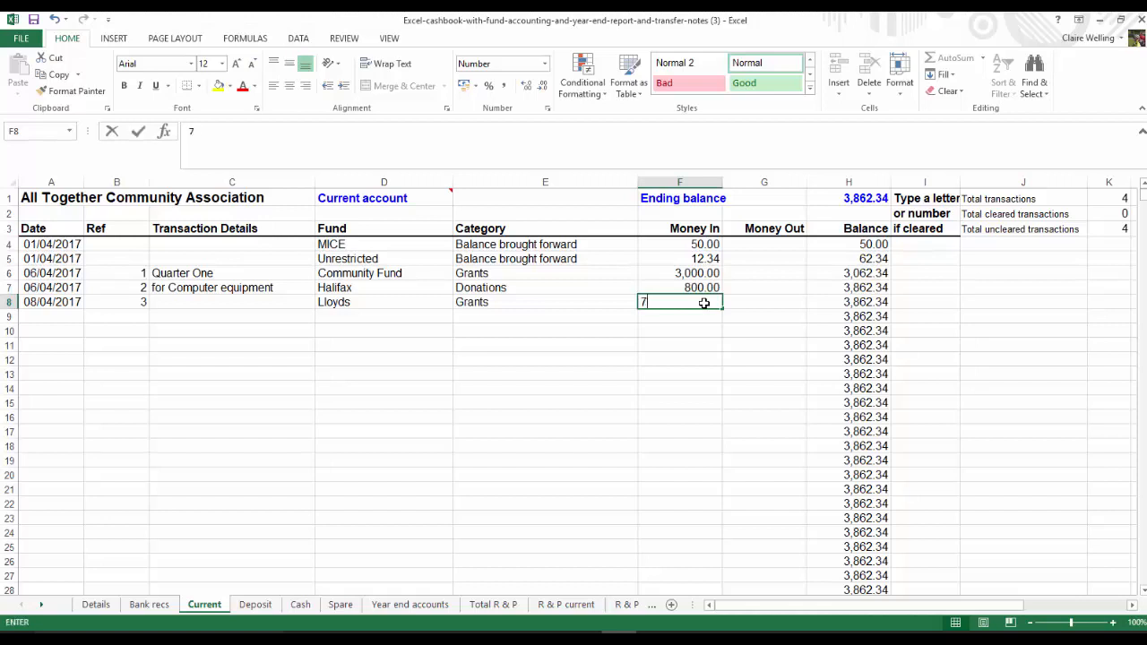
type("7500")
key("Return")
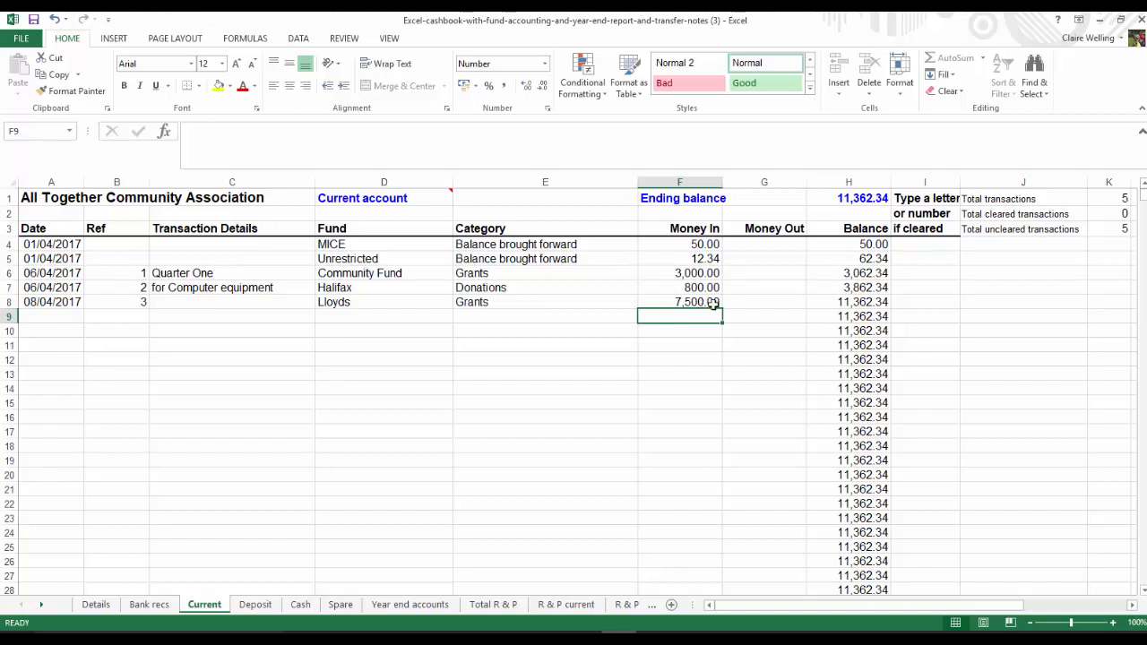
Start an entry in row 9 dated 22/4/17 with reference 4 and transaction details Thursdays group
left_click(45, 315)
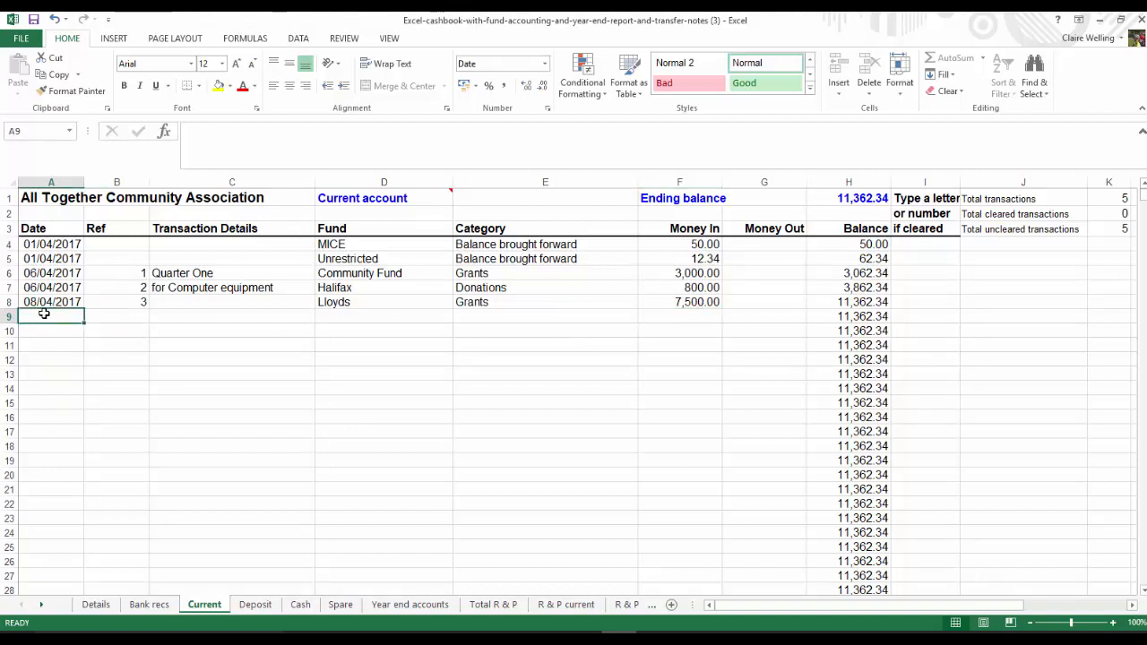
type("22")
type("/04/2017")
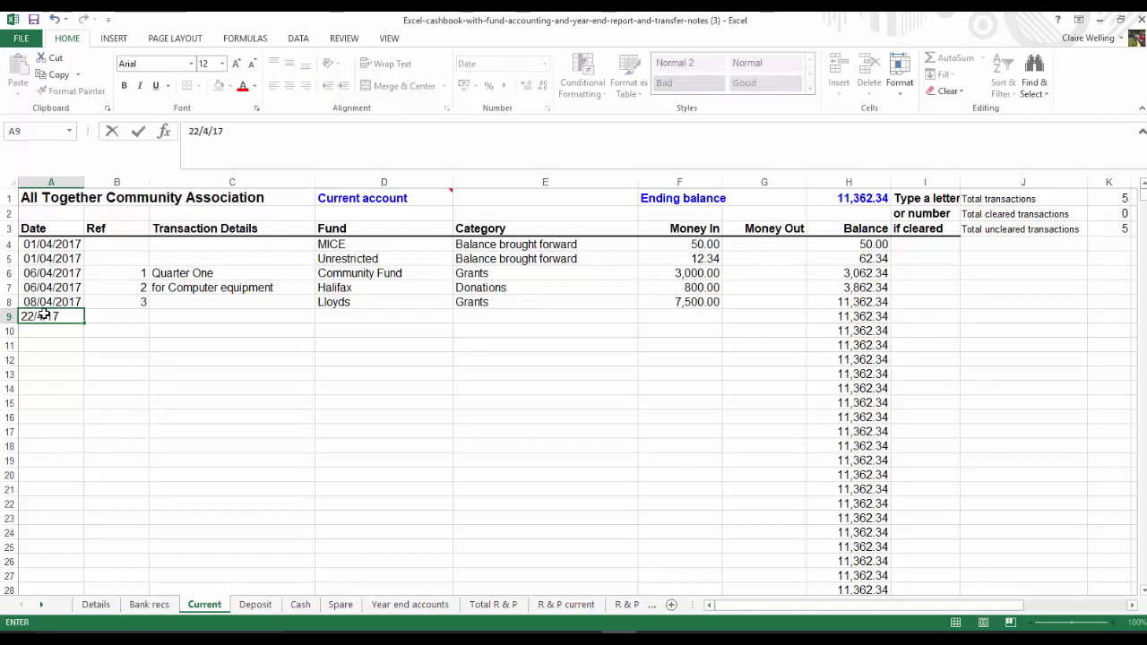
key("Tab")
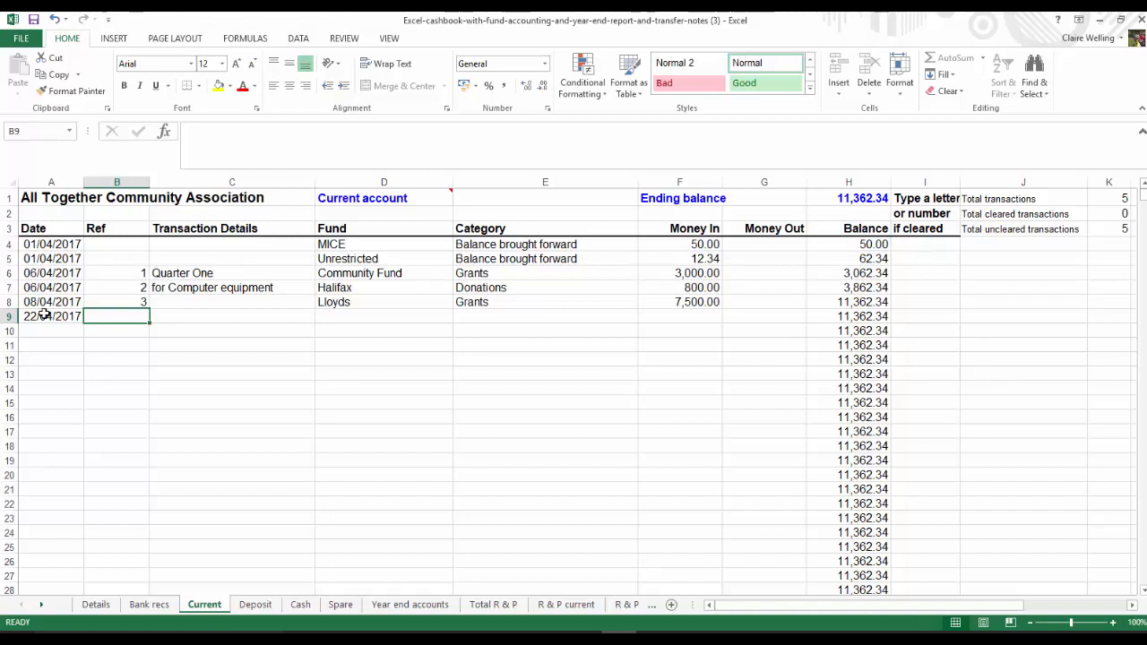
type("4")
key("Tab")
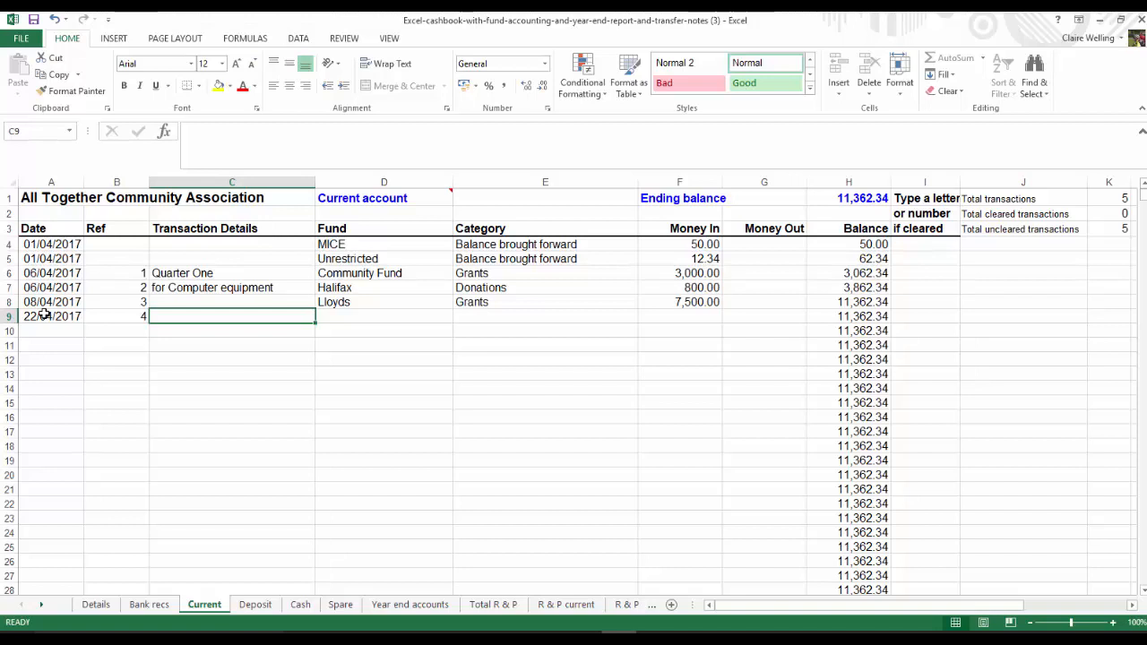
type("Thursdays group")
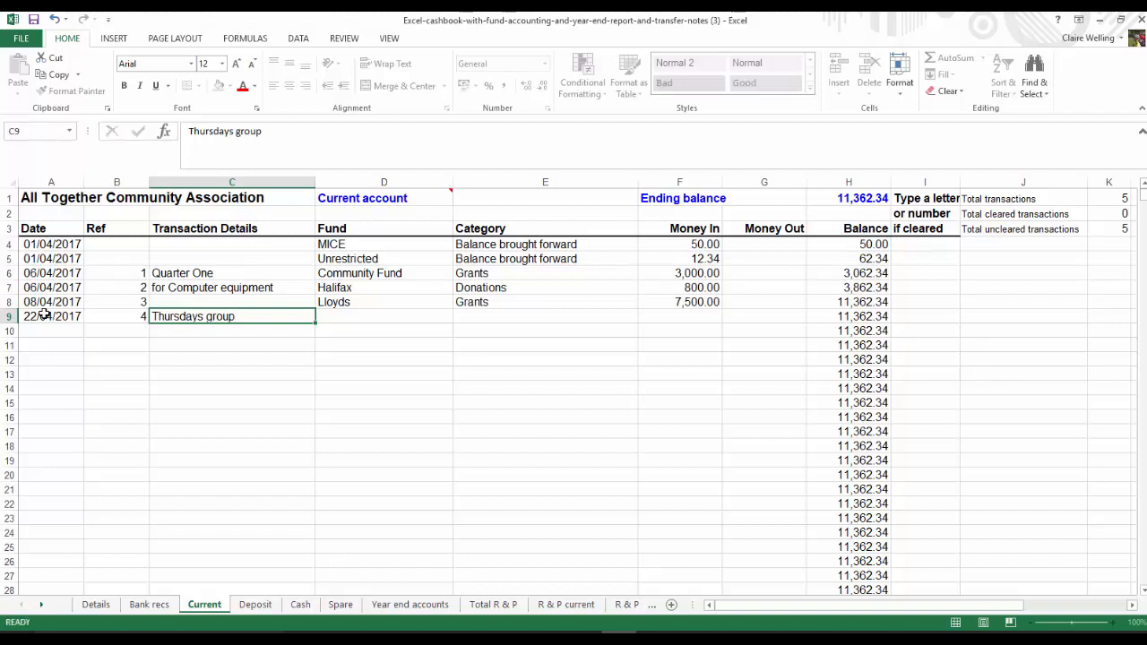
key("Tab")
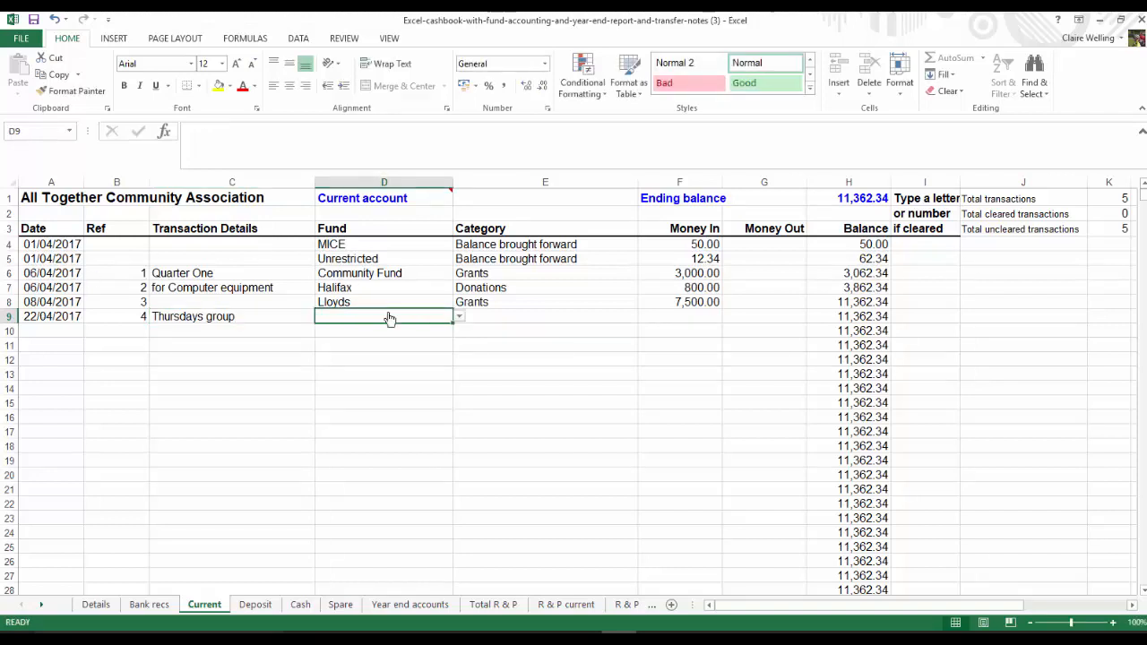
Assign the Thursdays group entry to the Unrestricted fund with category Members' subscriptions and enter 25 as money in
left_click(457, 317)
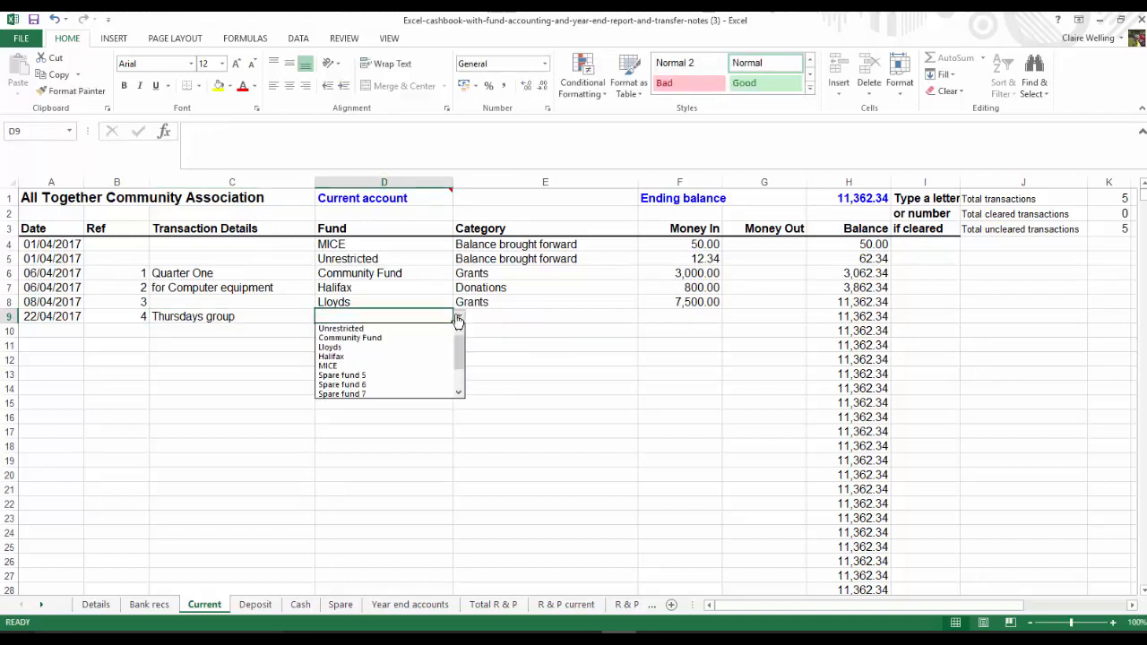
left_click(371, 329)
left_click(515, 318)
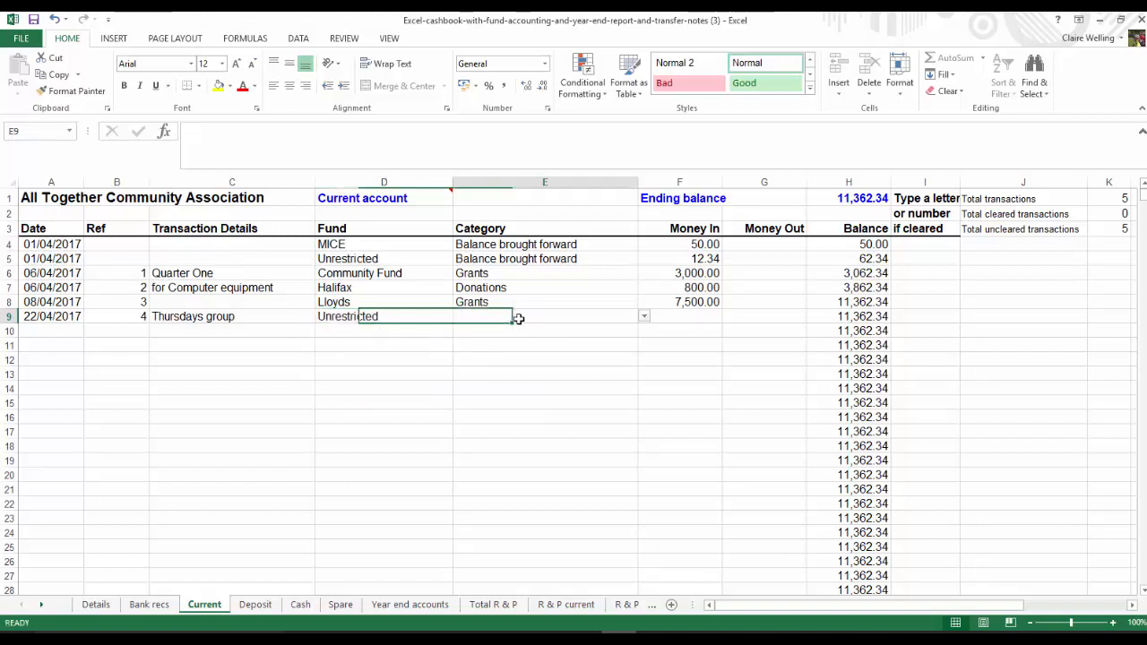
left_click(643, 317)
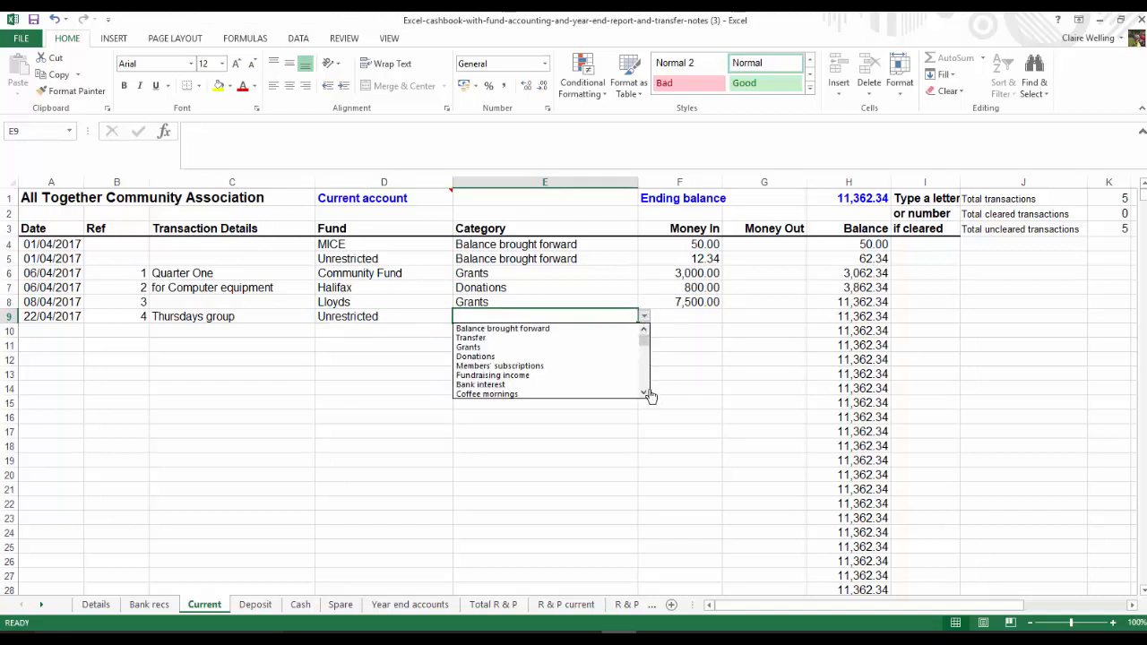
left_click(529, 368)
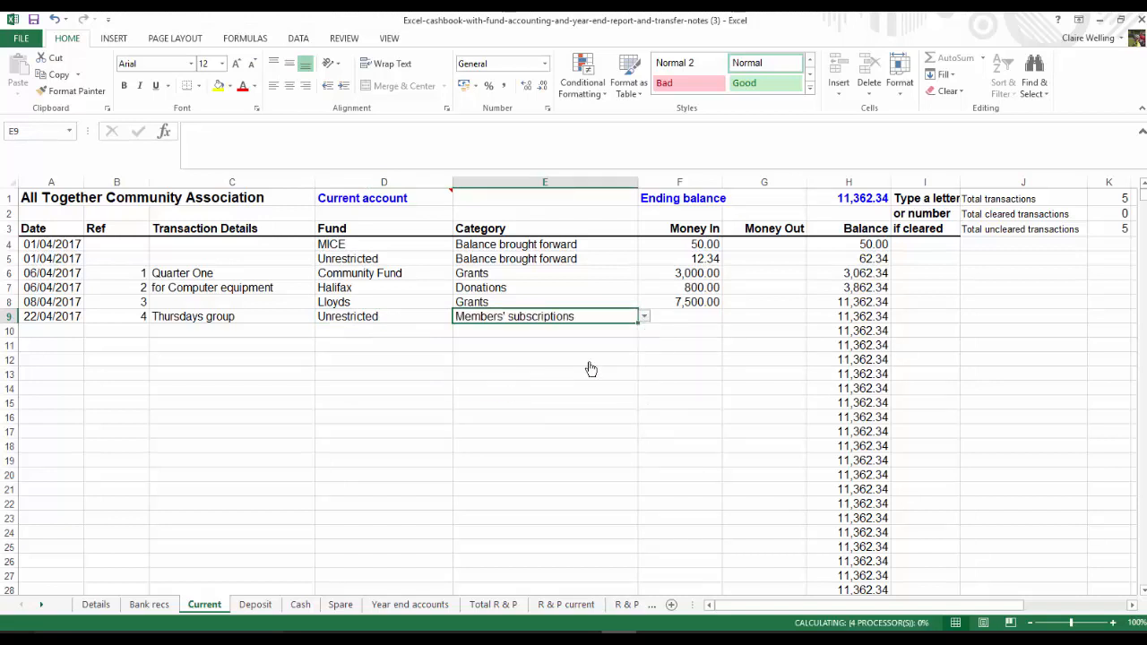
left_click(686, 318)
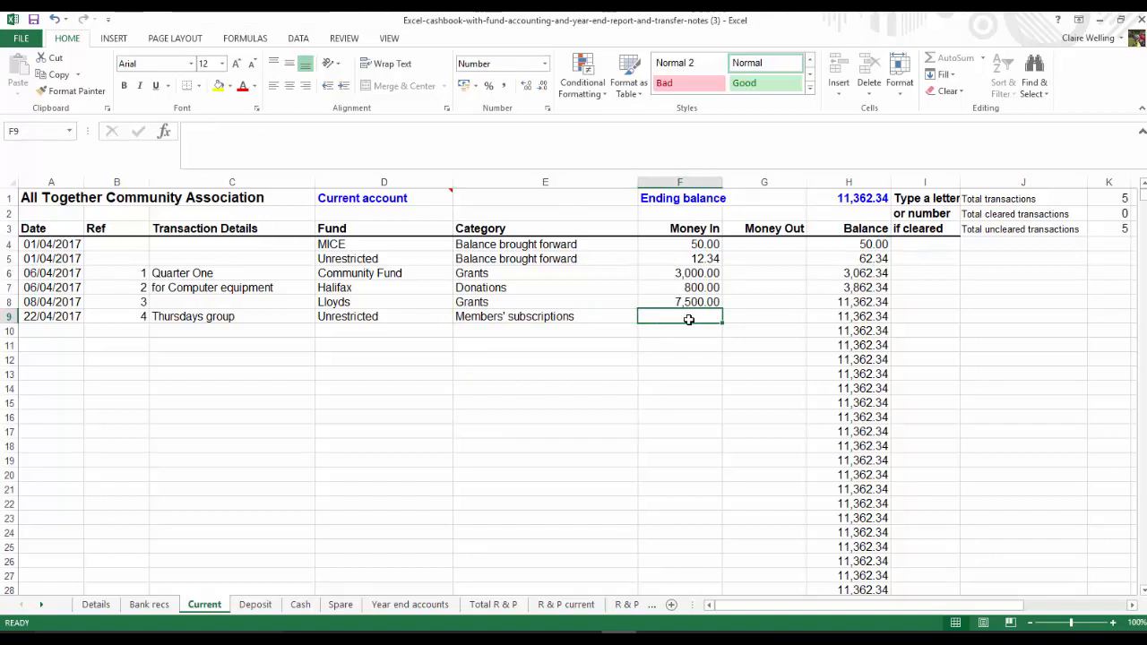
type("25")
key("Return")
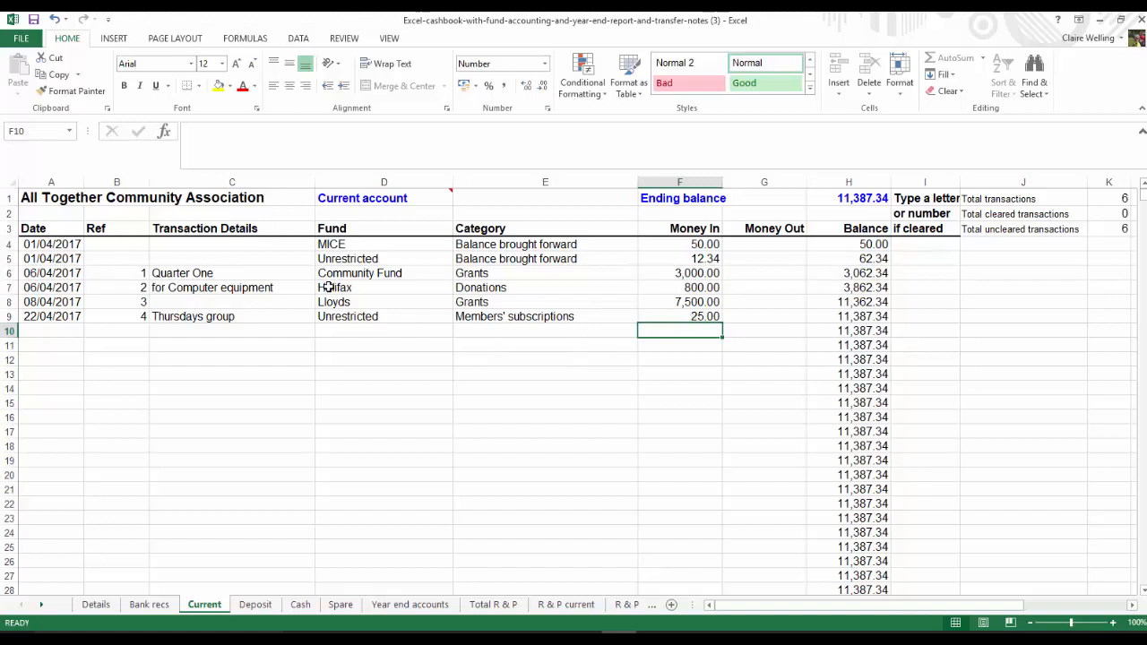
Copy the Thursdays group entry's date into row 10 and give the new entry reference 5, leaving its details blank
left_click(47, 316)
key("ctrl+c")
left_click(40, 331)
key("ctrl+v")
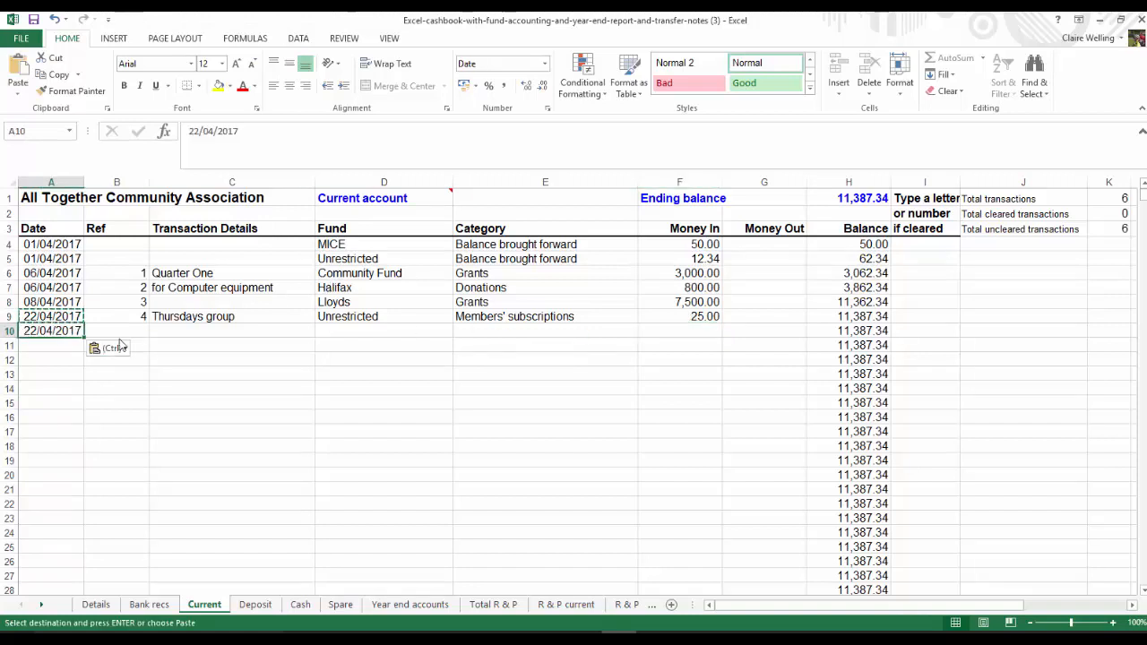
left_click(139, 330)
type("5")
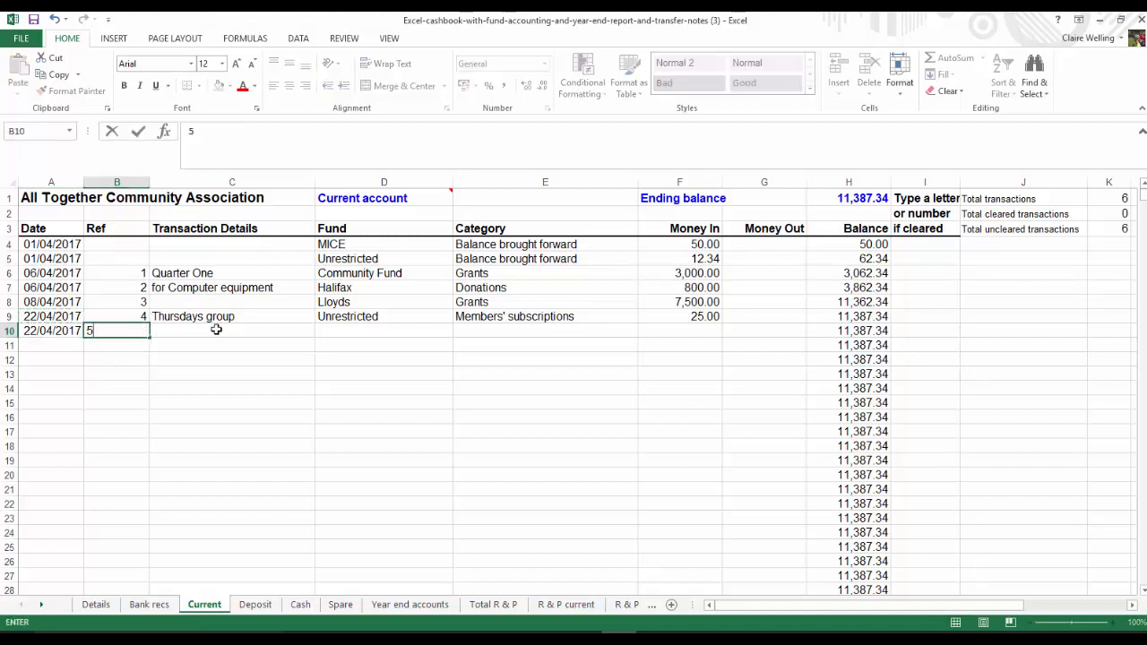
left_click(191, 330)
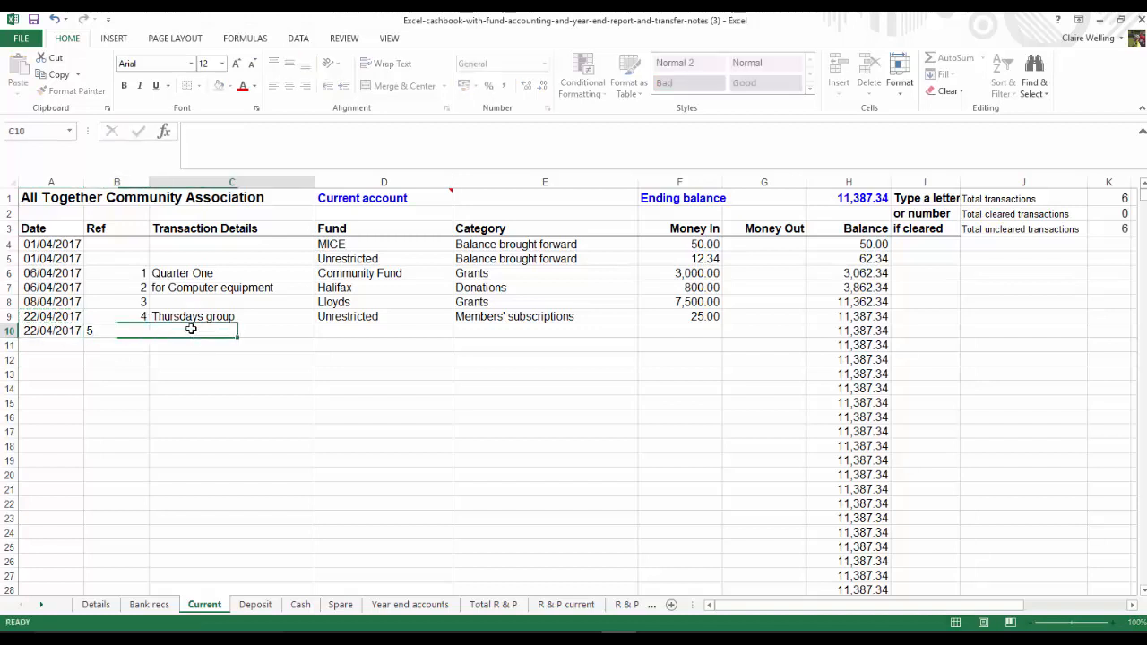
Assign the reference 5 entry to the Unrestricted fund with category Raffle and enter 200 as money in
left_click(364, 328)
left_click(459, 330)
left_click(367, 342)
left_click(537, 335)
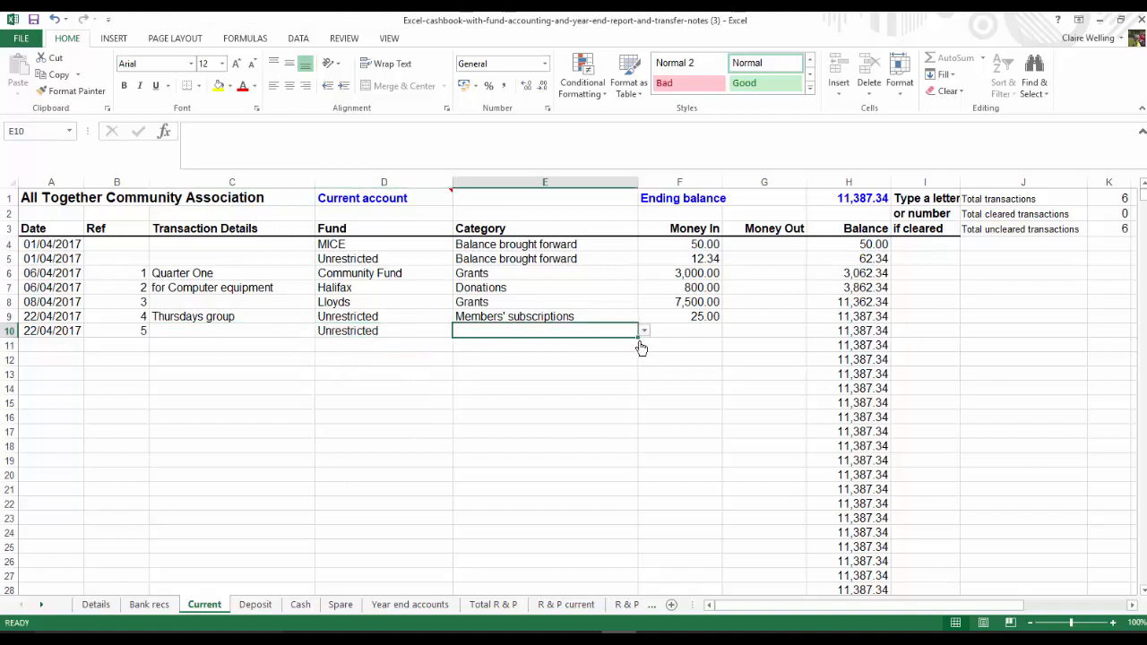
left_click(644, 331)
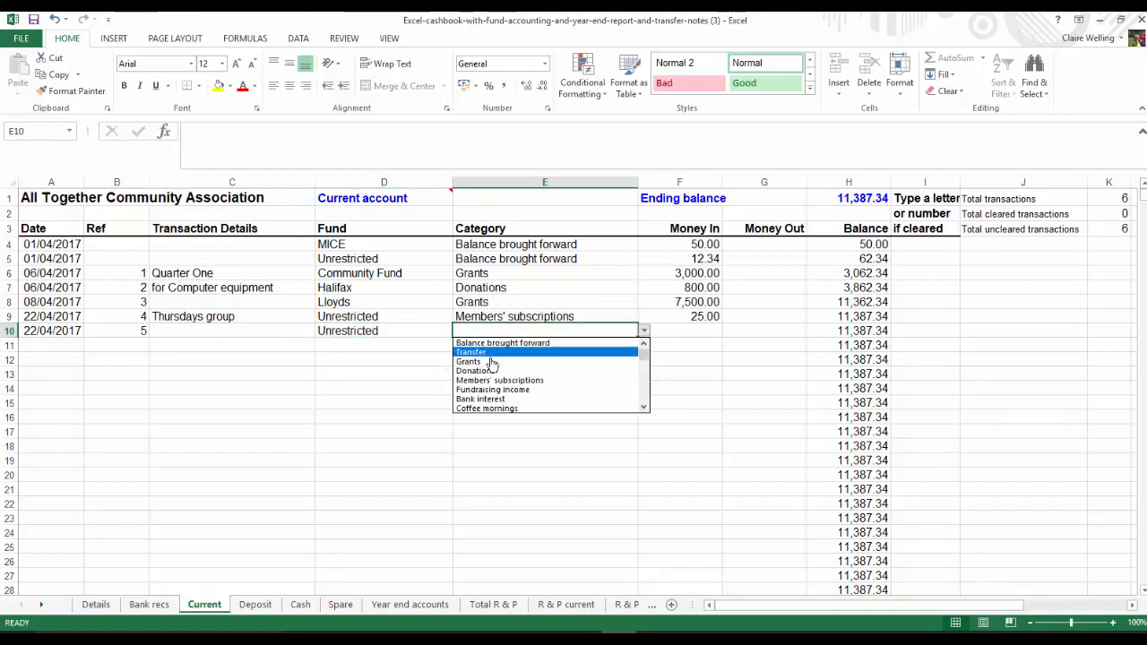
left_click(643, 408)
left_click(644, 407)
left_click(643, 407)
left_click(476, 387)
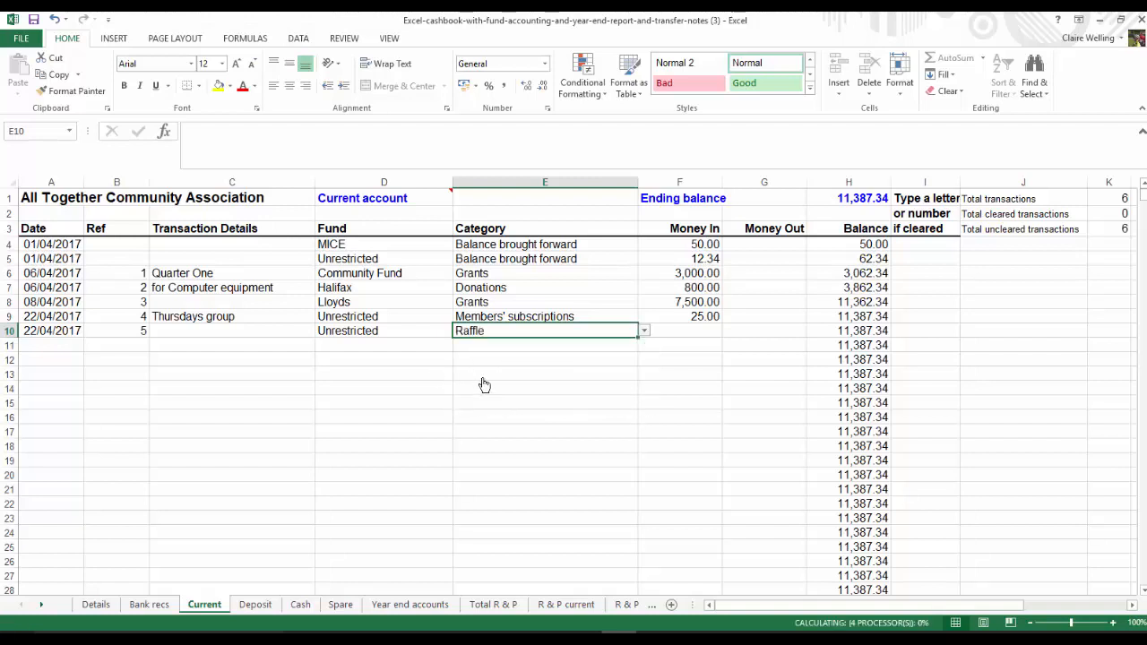
left_click(680, 332)
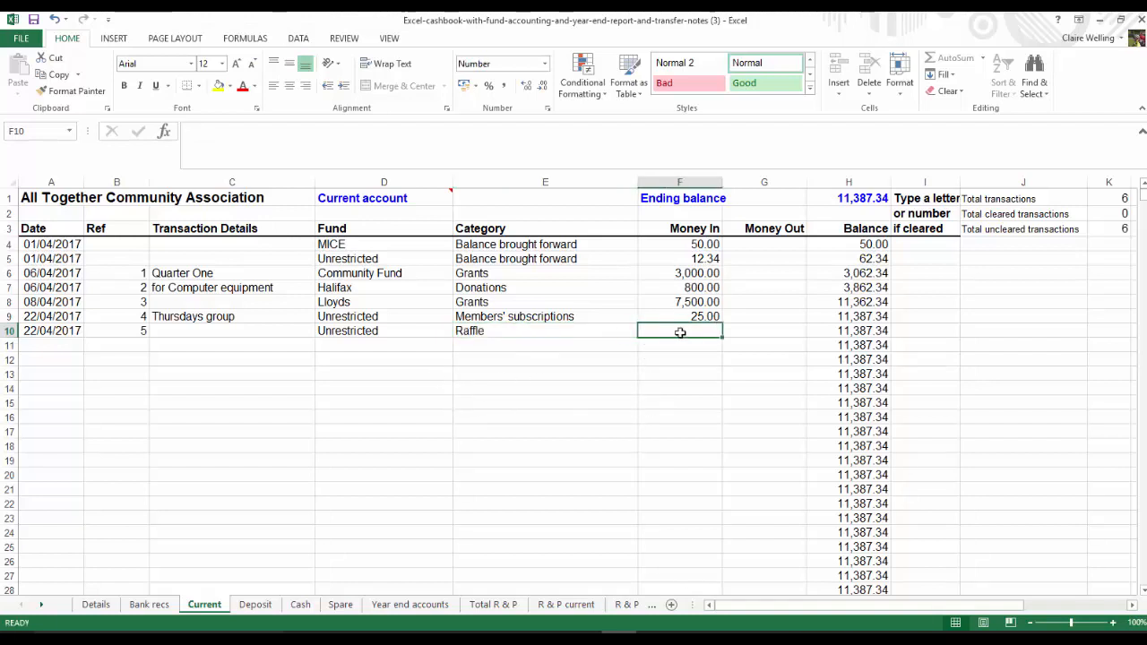
type("200")
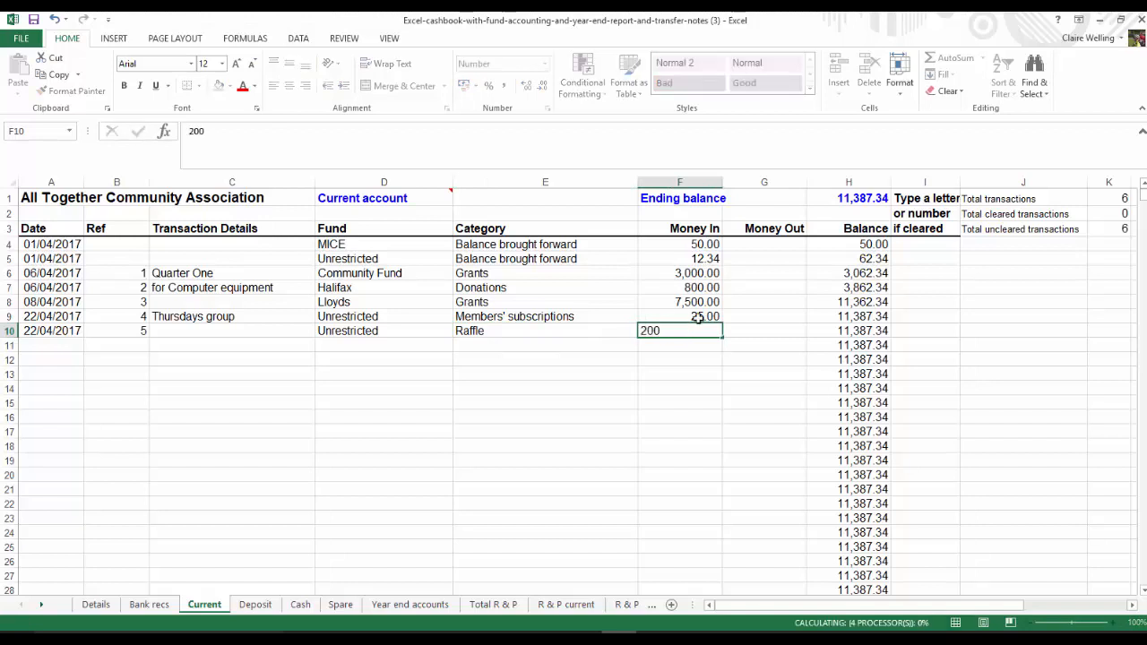
key("Return")
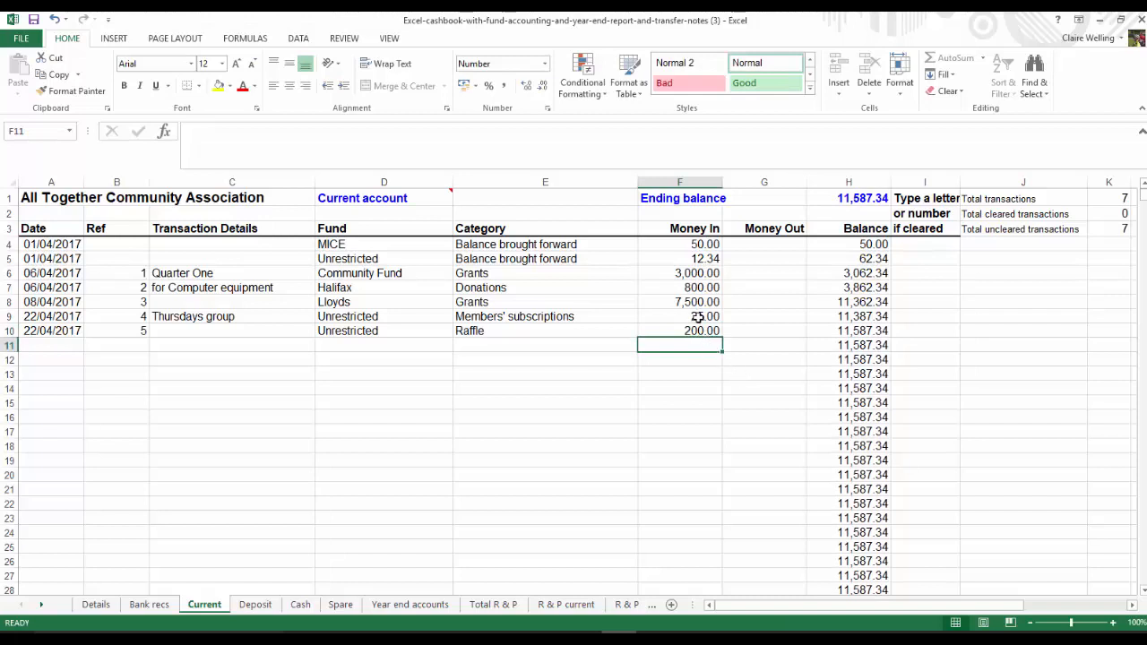
Check the combined money in for references 4 and 5, and review the receipts by fund on the Total R & P sheet
left_click_drag(696, 316, 702, 333)
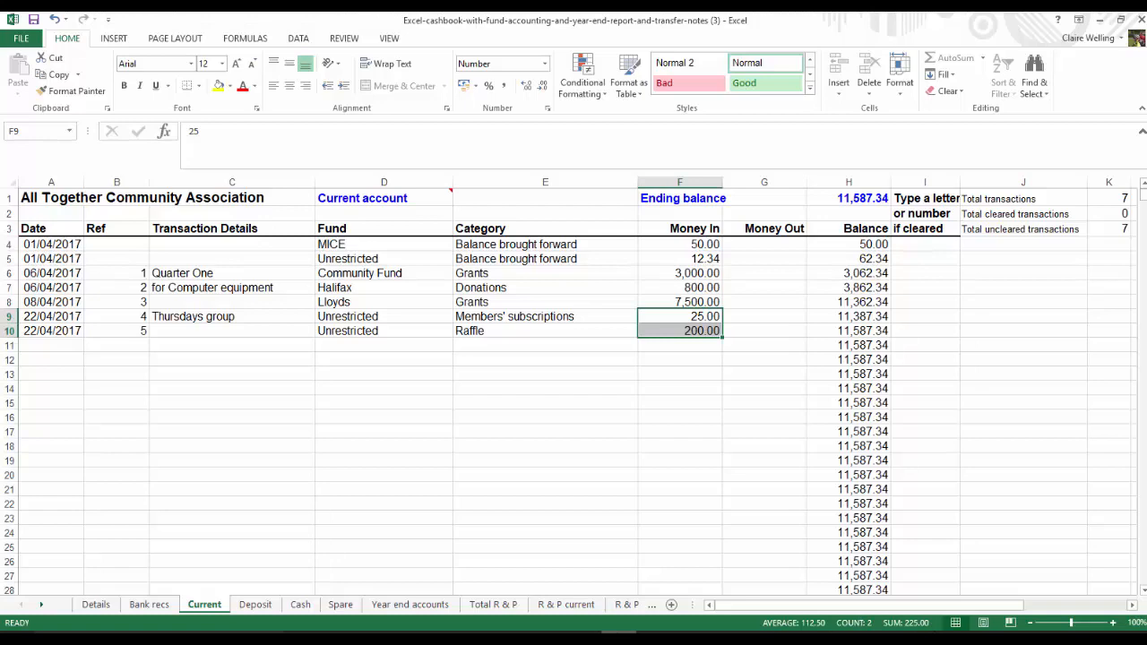
left_click(559, 469)
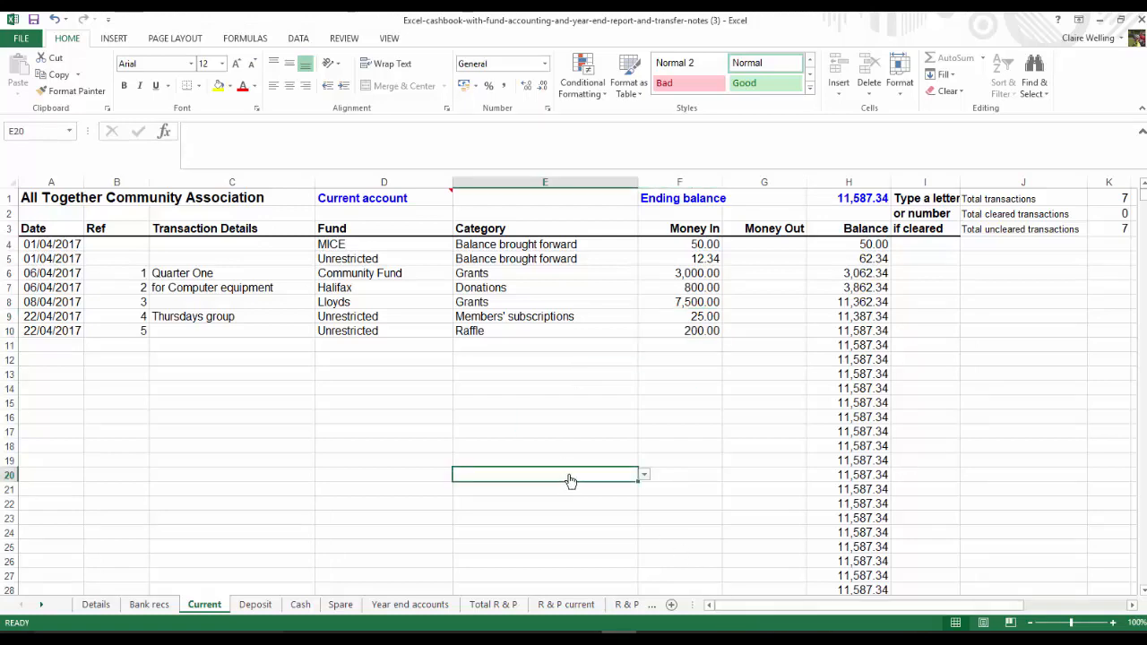
left_click(496, 607)
scroll(507, 625, "up", 10)
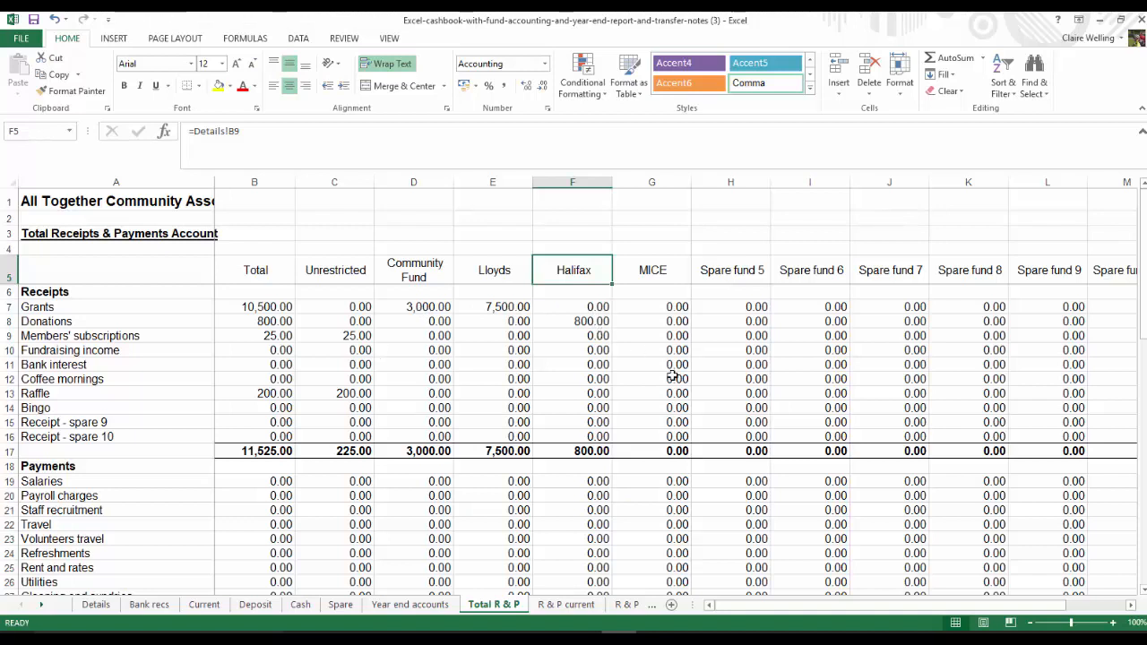
Start an entry in row 11 of the Current sheet dated 2/4/17 with reference 101 and transaction details West Yorkshire Press
left_click(205, 605)
left_click(50, 346)
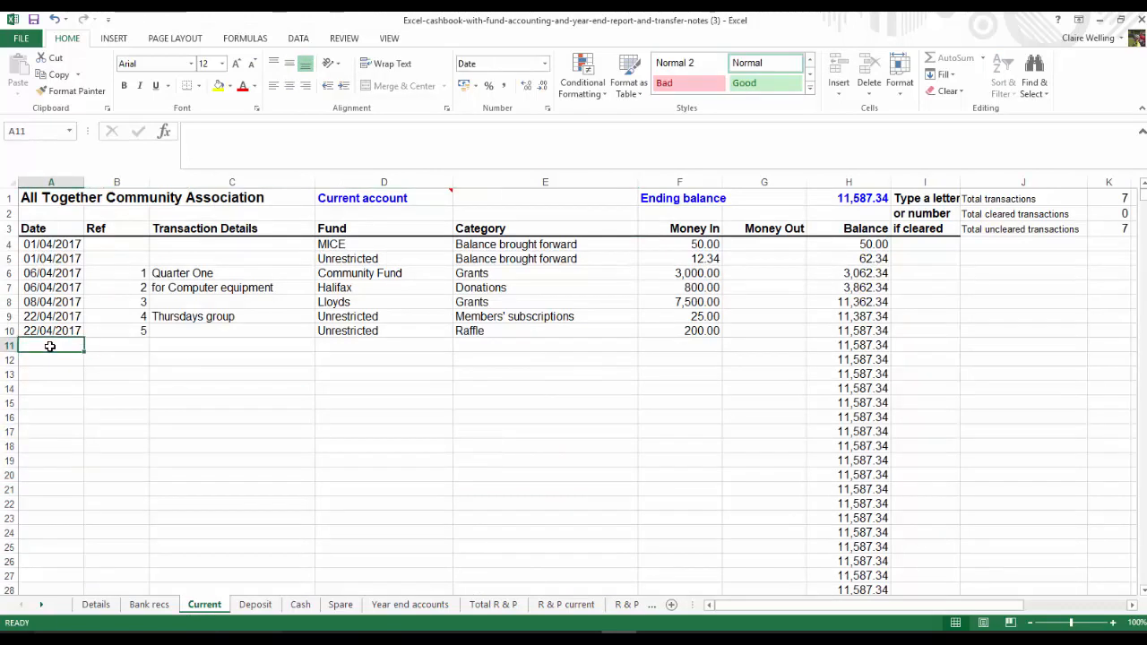
type("2/4/17")
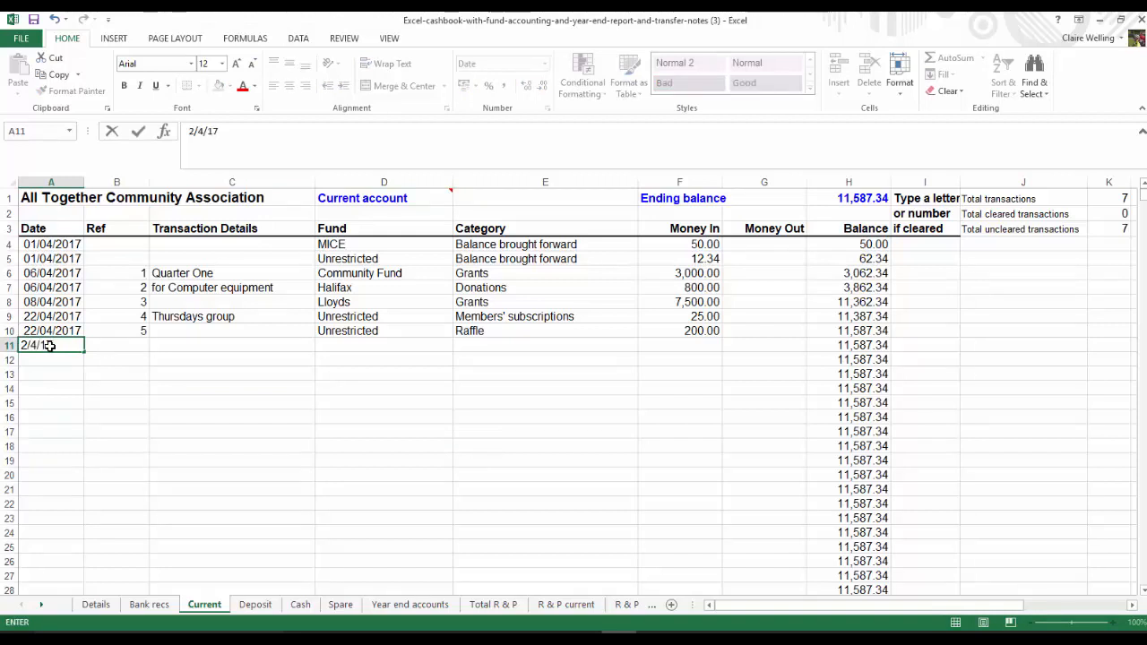
key("Tab")
type("10")
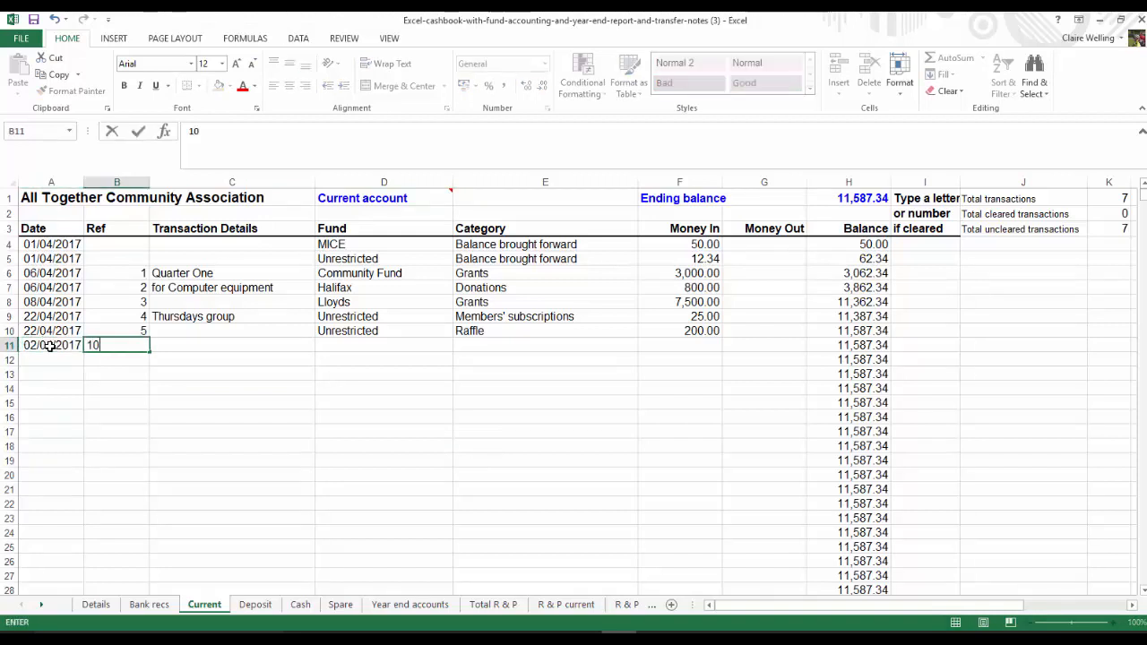
key("Tab")
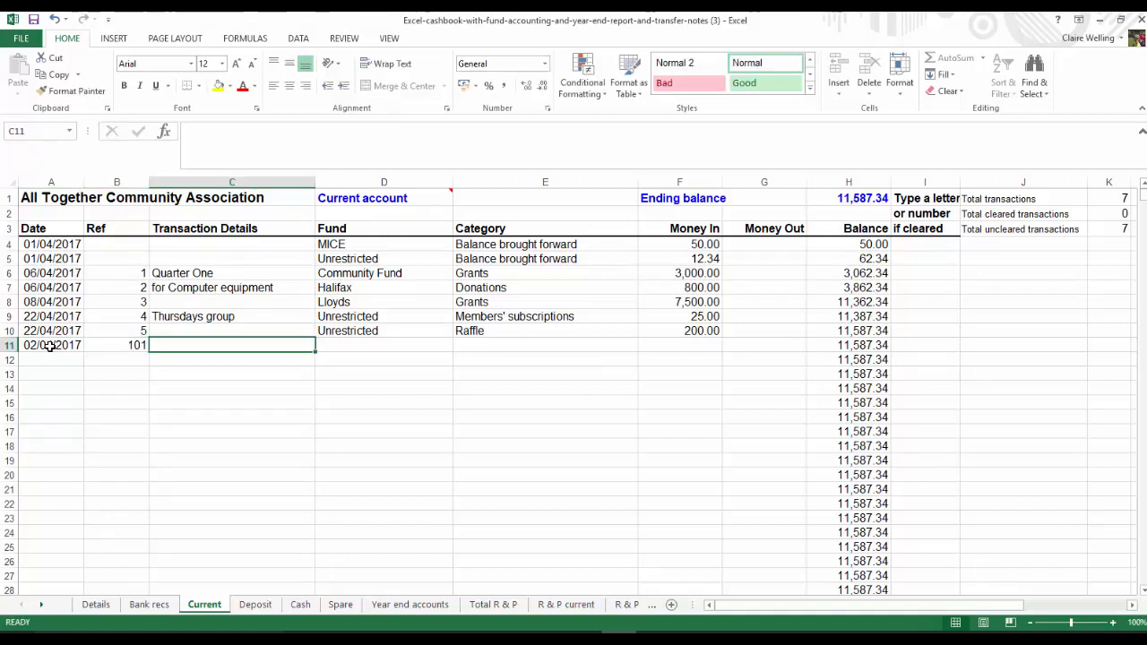
key("Left")
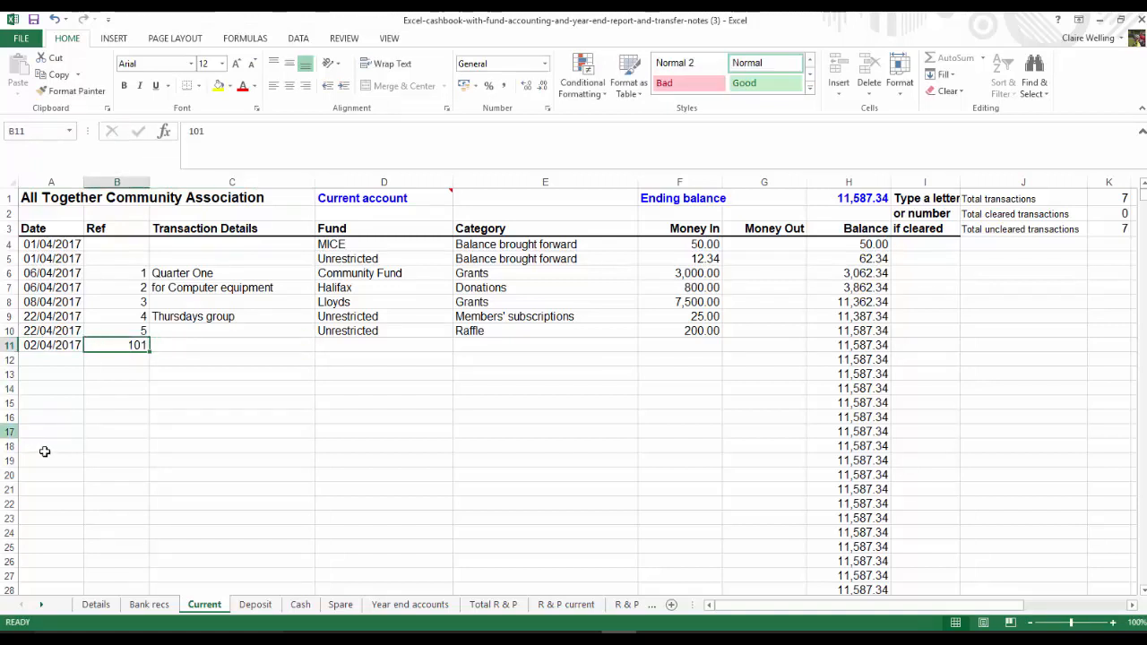
left_click(167, 346)
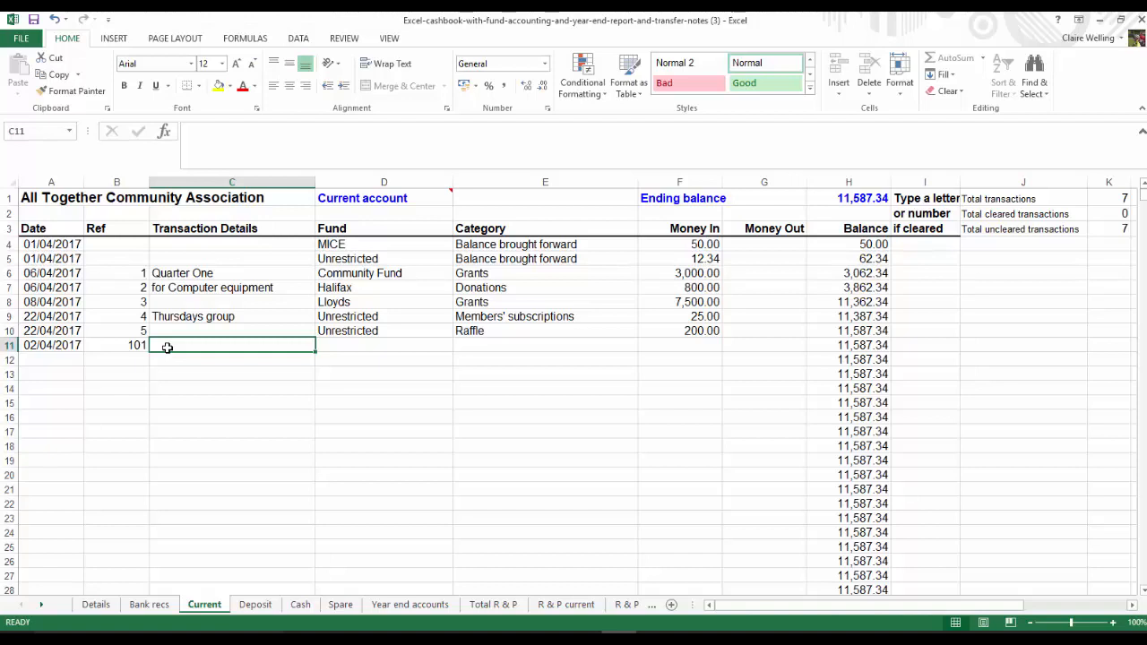
type("West Yorksh")
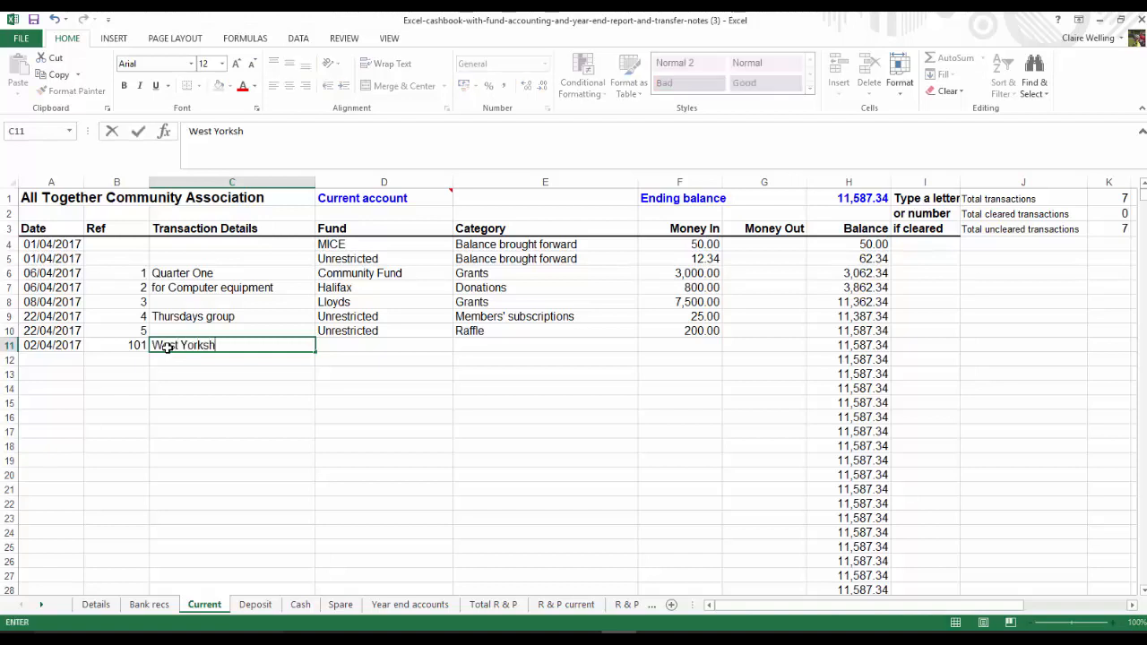
type("ire Press")
Assign the West Yorkshire Press entry to the Community Fund with category Staff recruitment and enter 95.50 as money out
left_click(388, 350)
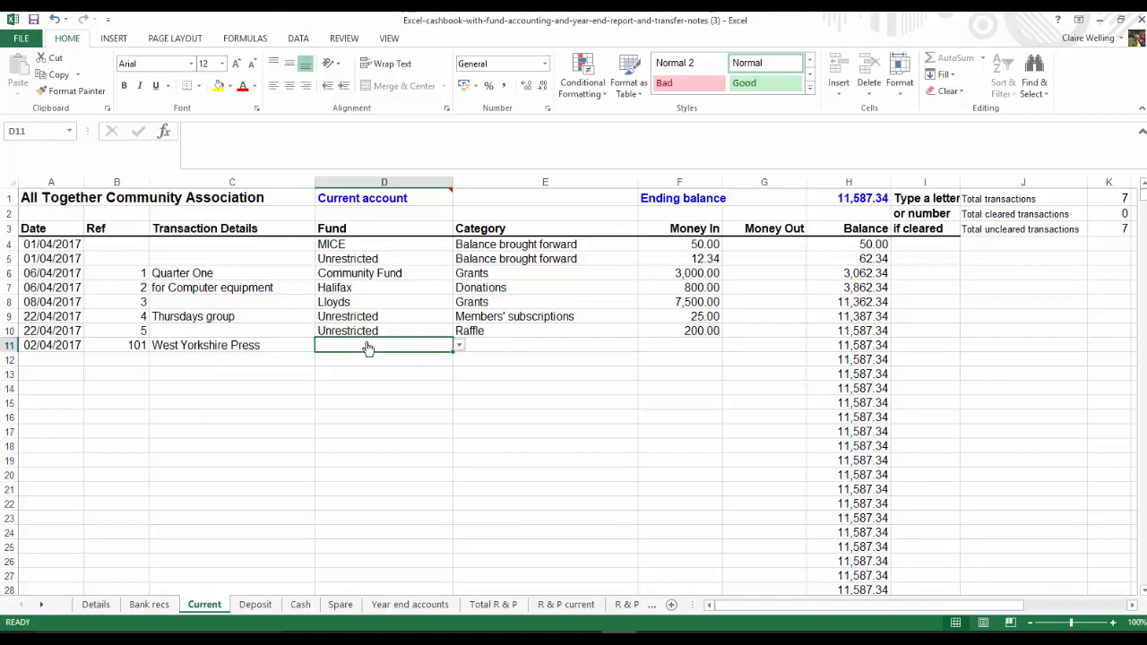
left_click(457, 348)
left_click(356, 367)
left_click(527, 344)
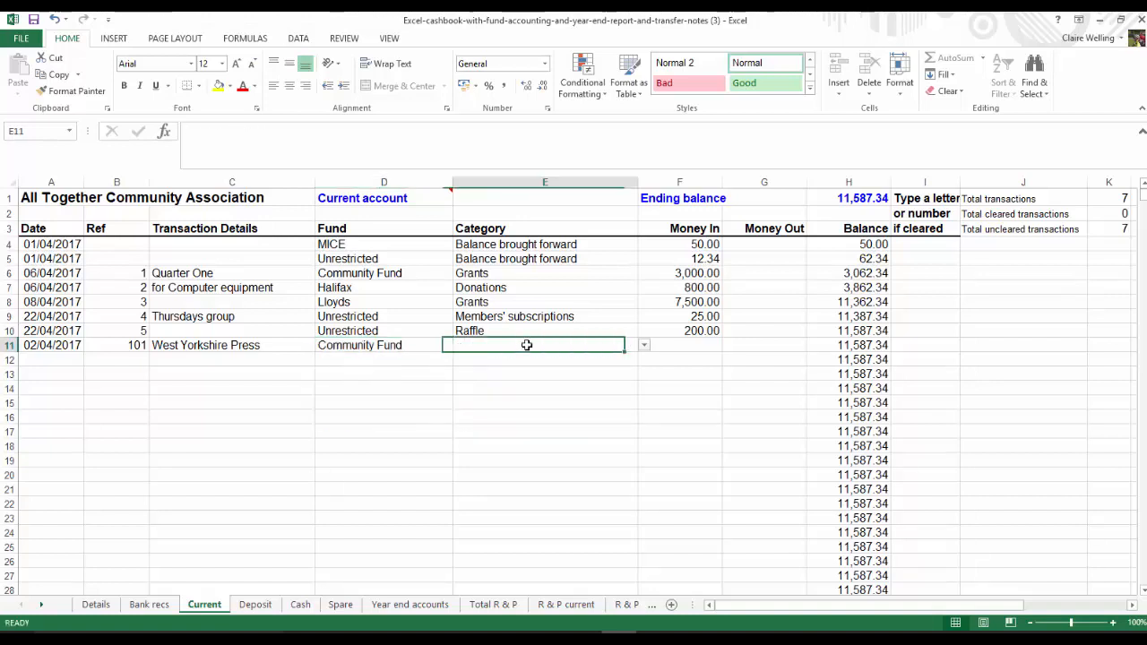
left_click(643, 348)
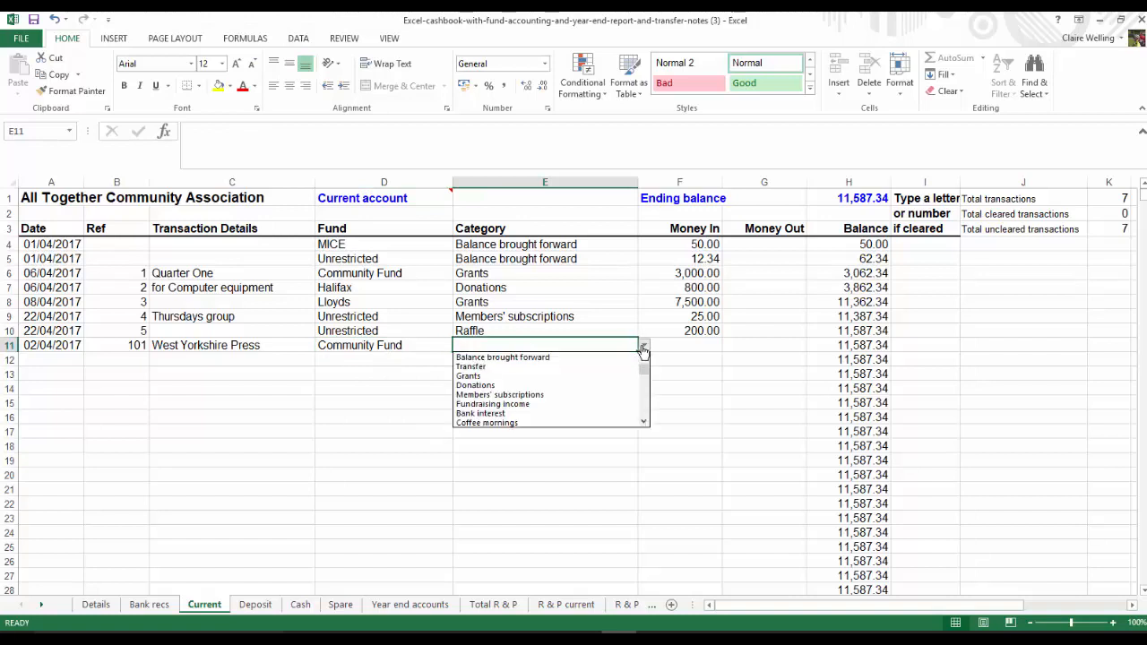
left_click(643, 423)
left_click(643, 423)
left_click(644, 423)
left_click(643, 423)
left_click(643, 423)
left_click(516, 395)
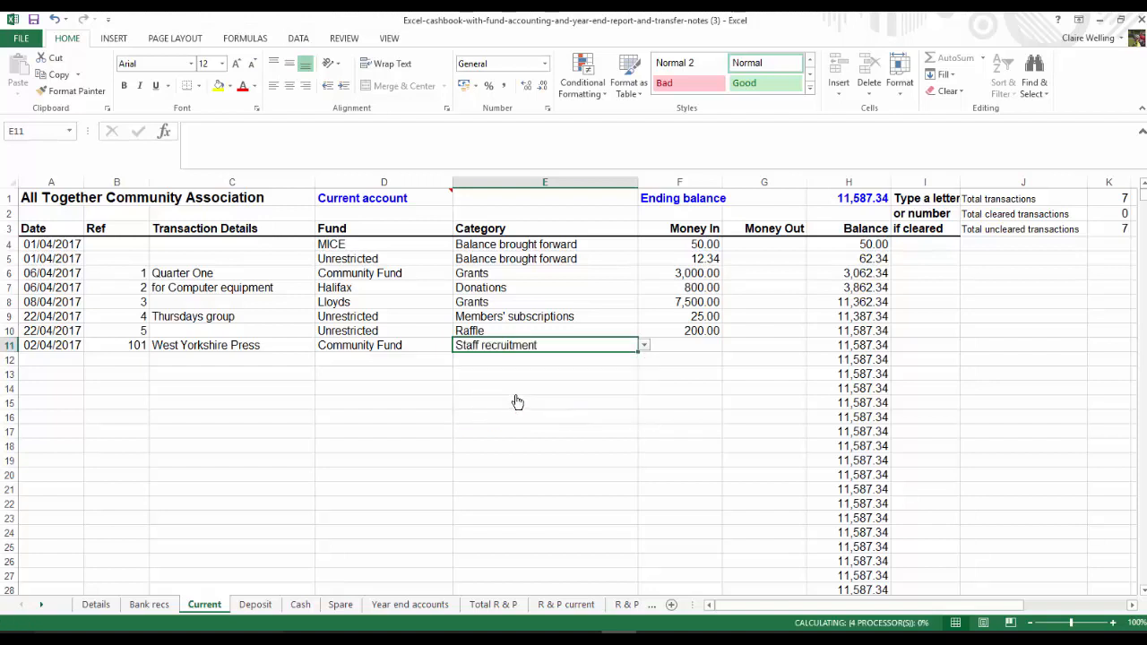
left_click(743, 345)
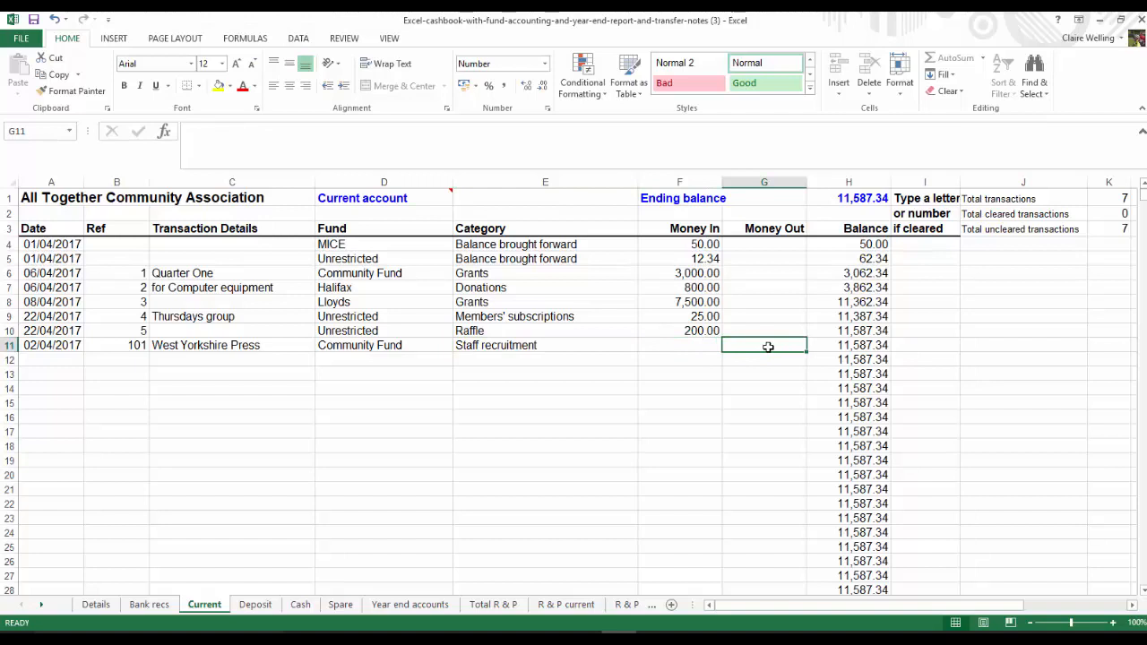
type("95.50")
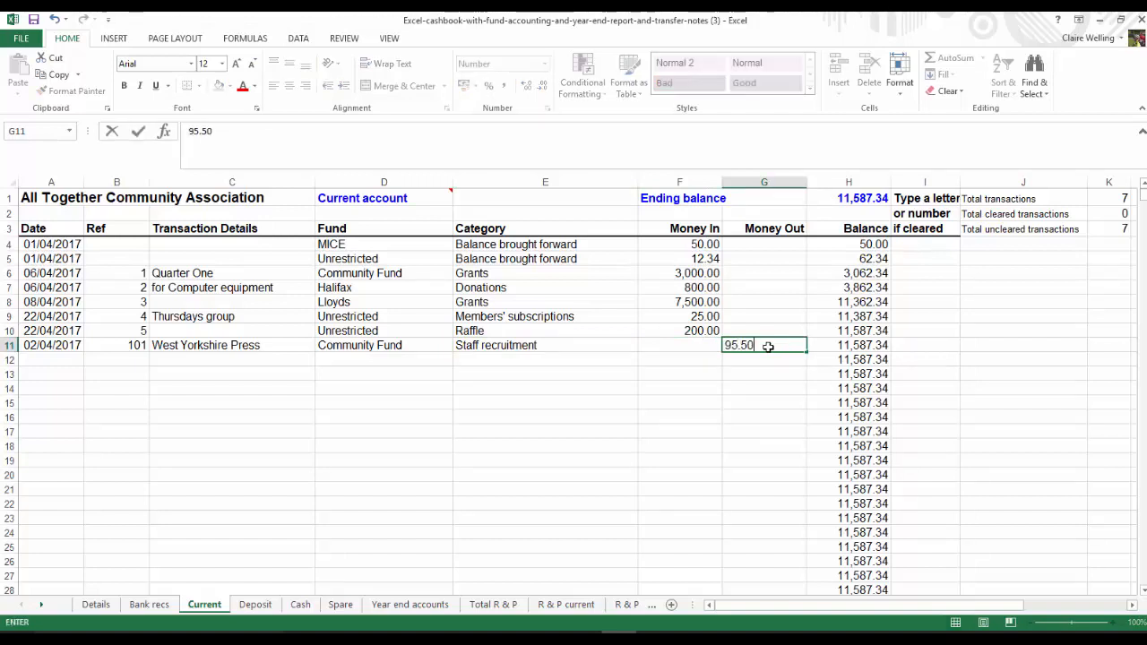
key("Return")
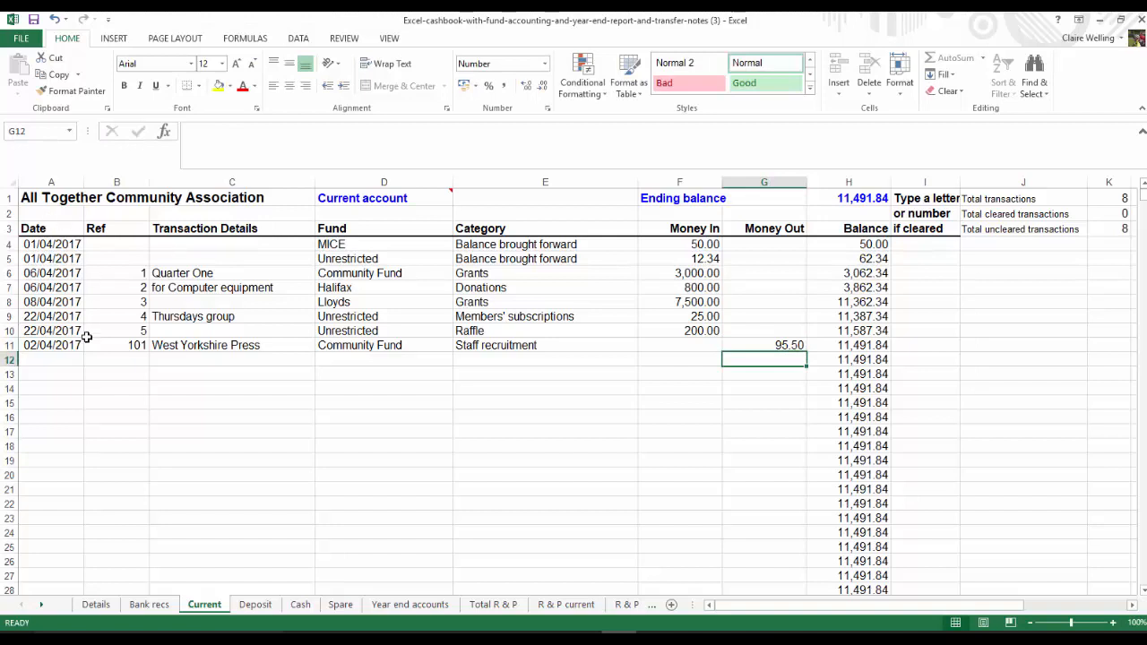
Start an entry in row 12 dated 7/4/17 with reference 102 and the payee's full name as transaction details
left_click(39, 360)
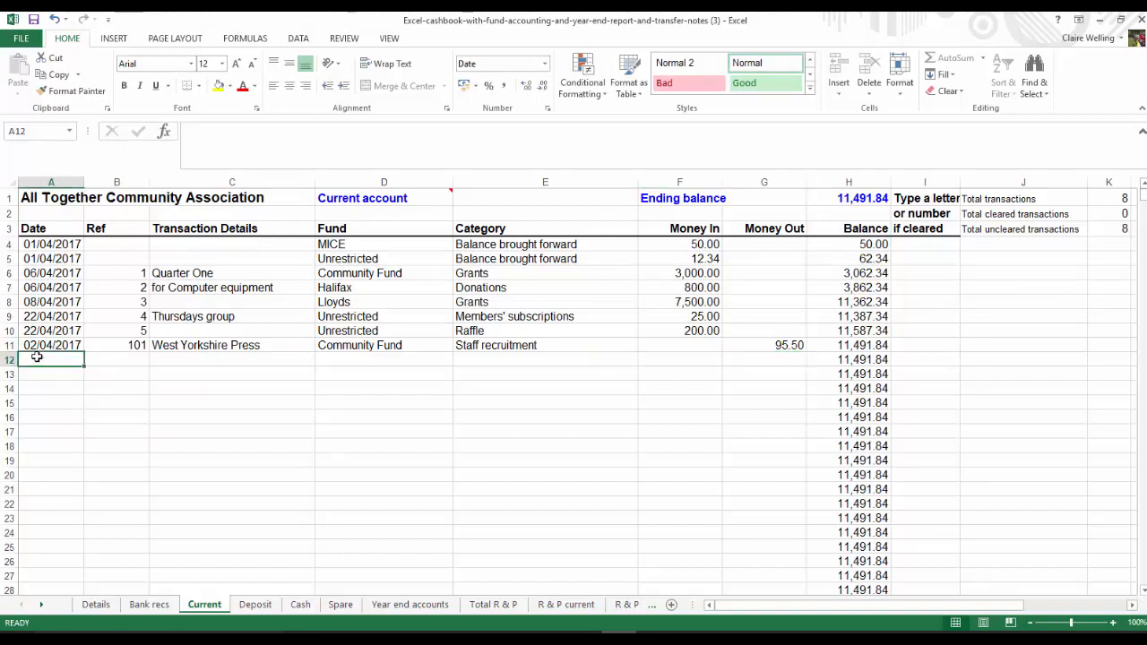
type("7/4/17")
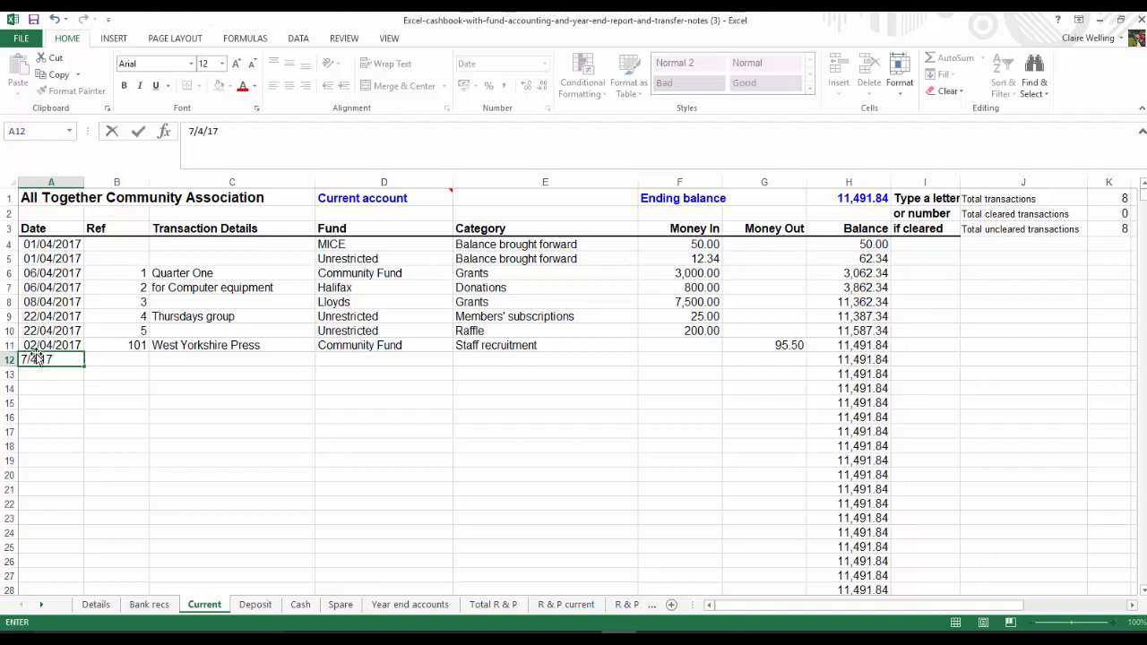
key("Tab")
type("102")
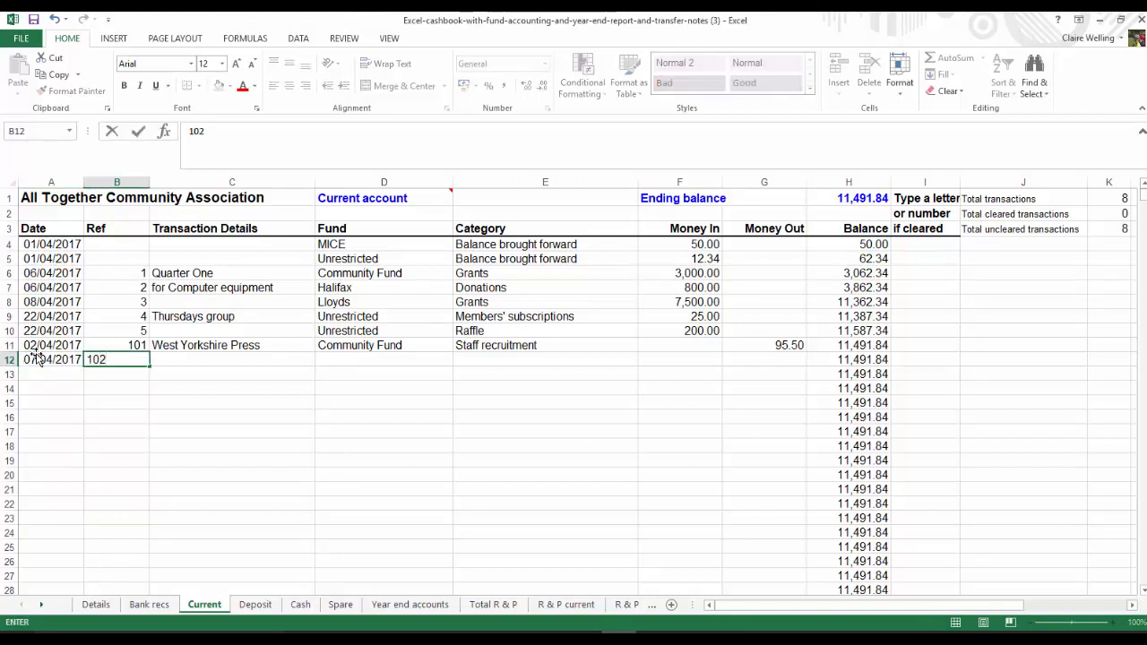
key("Tab")
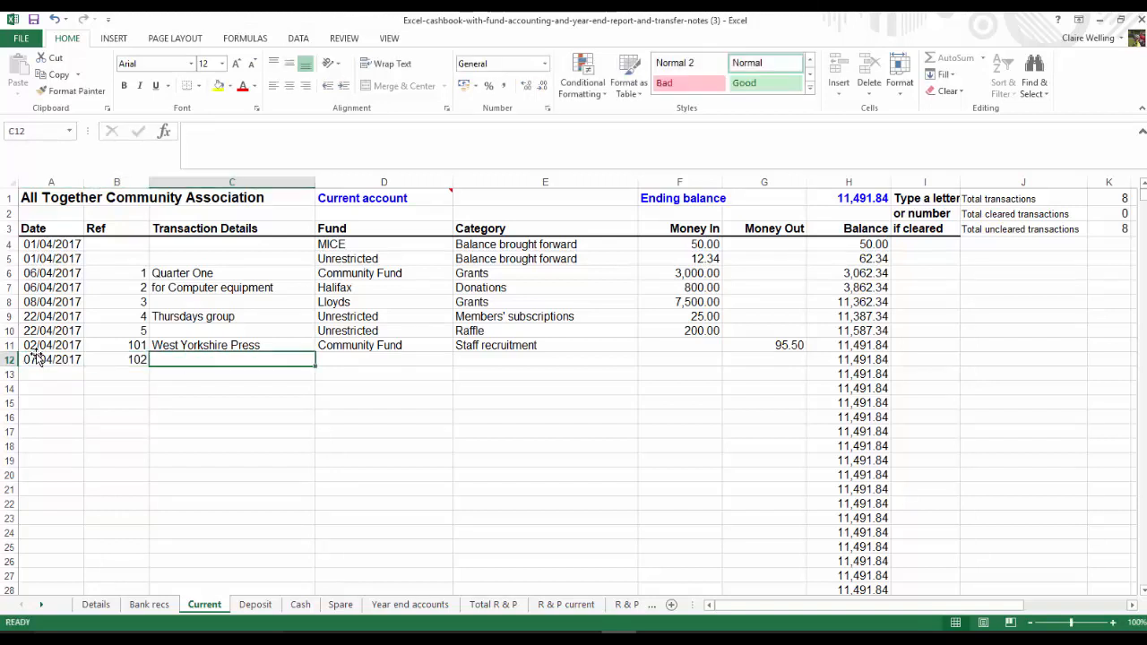
type("Sar")
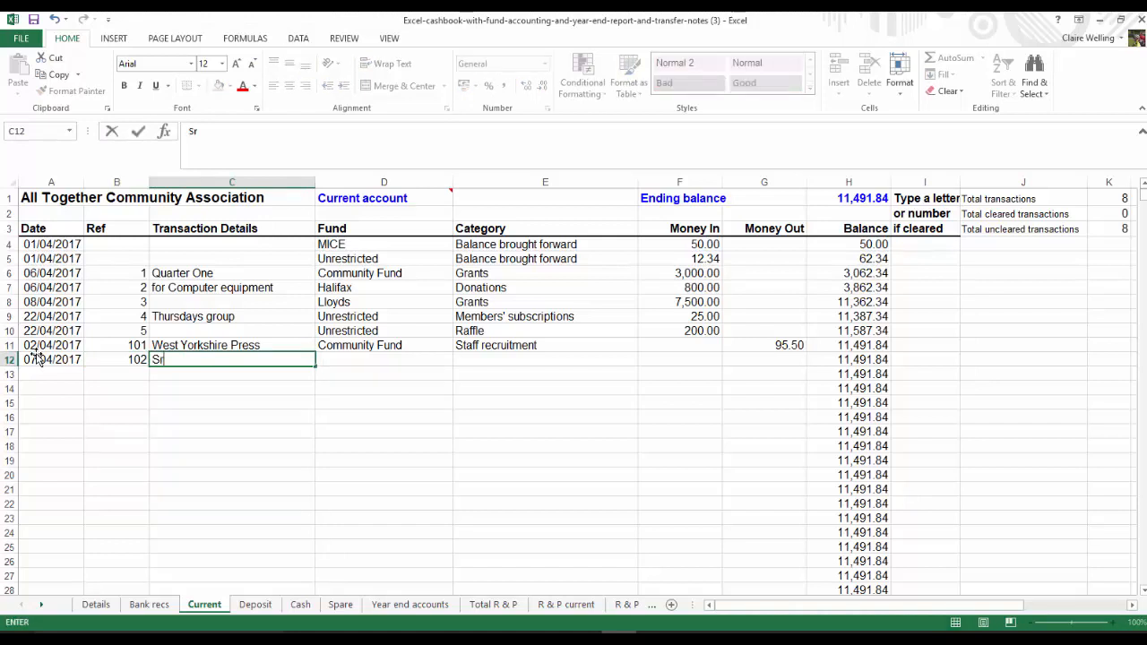
type("ah Trotter")
key("Return")
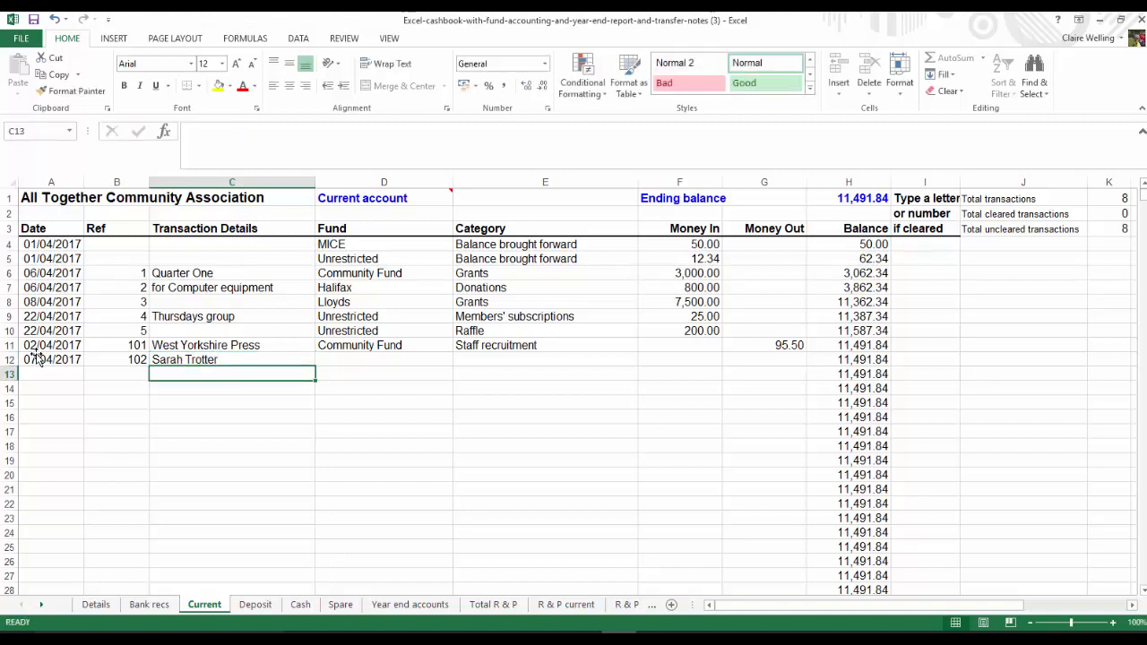
Assign the reference 102 entry in row 12 to the Lloyds fund
key("Up")
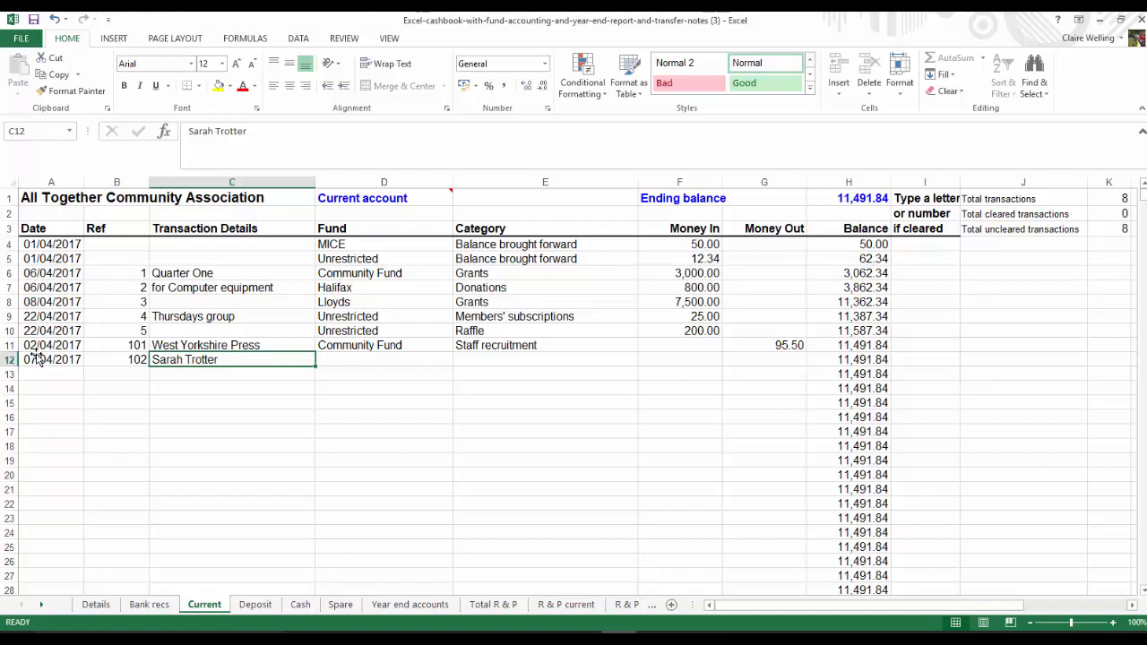
key("Tab")
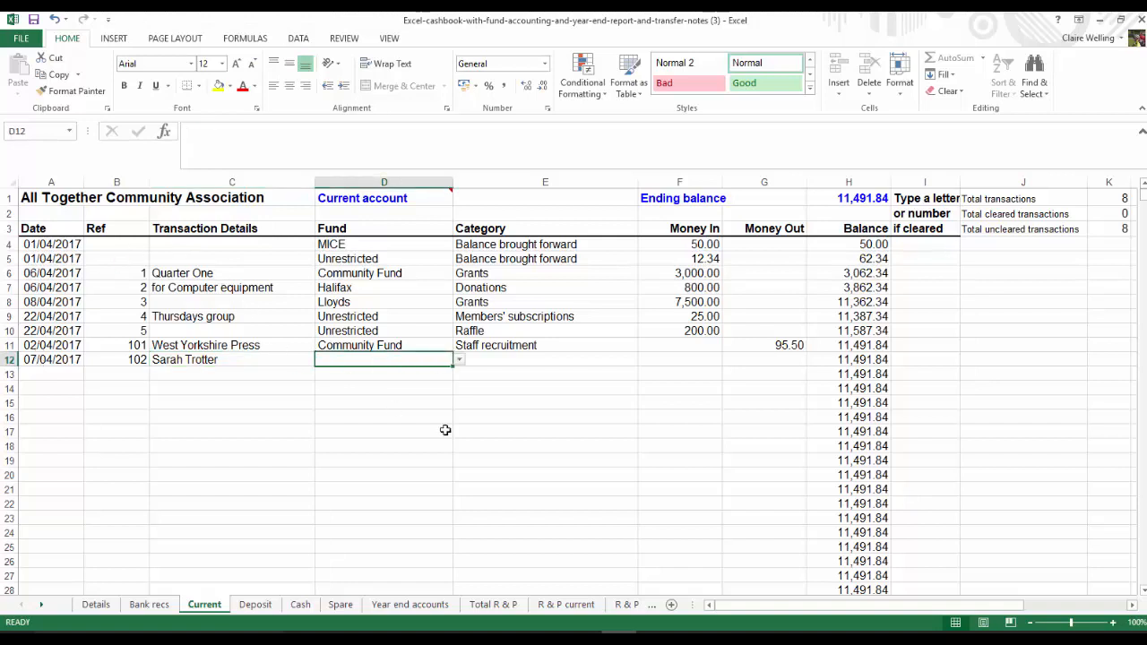
left_click(458, 362)
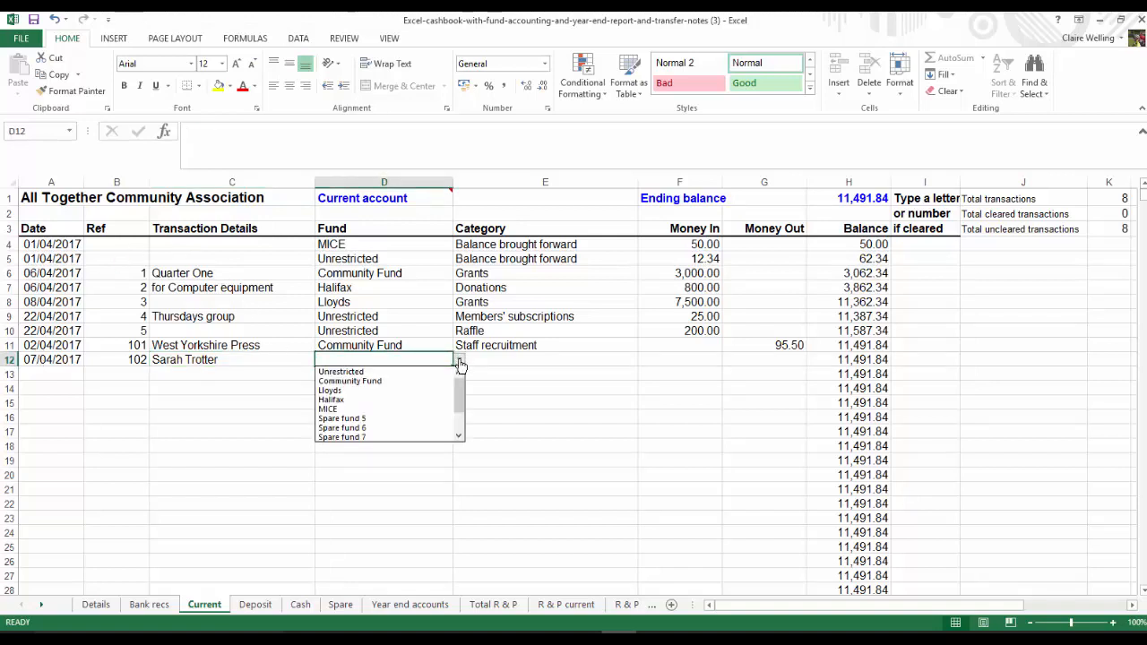
left_click(354, 391)
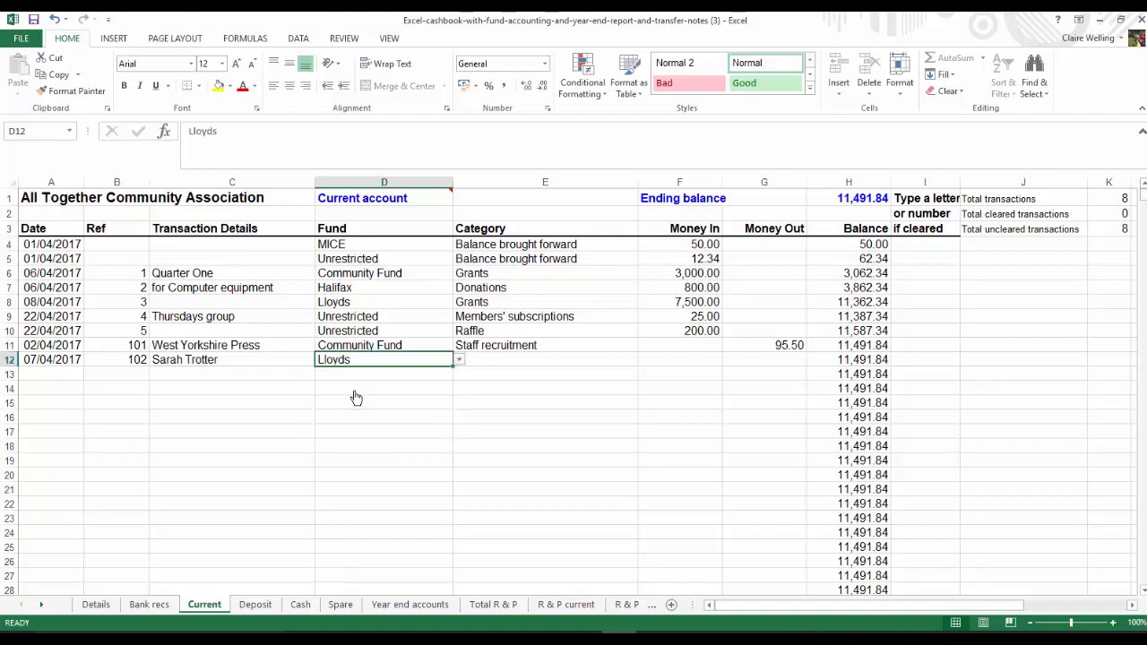
Set the category of the row 12 entry to Postage and enter 19 as money out
left_click(644, 360)
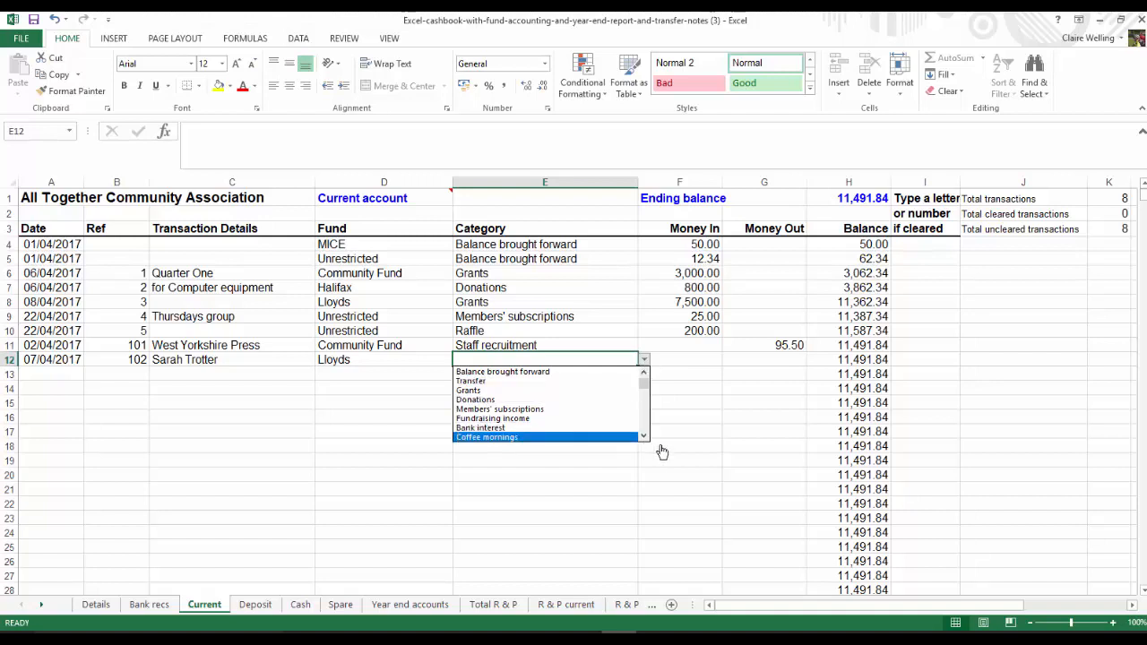
scroll(641, 425, "down", 3)
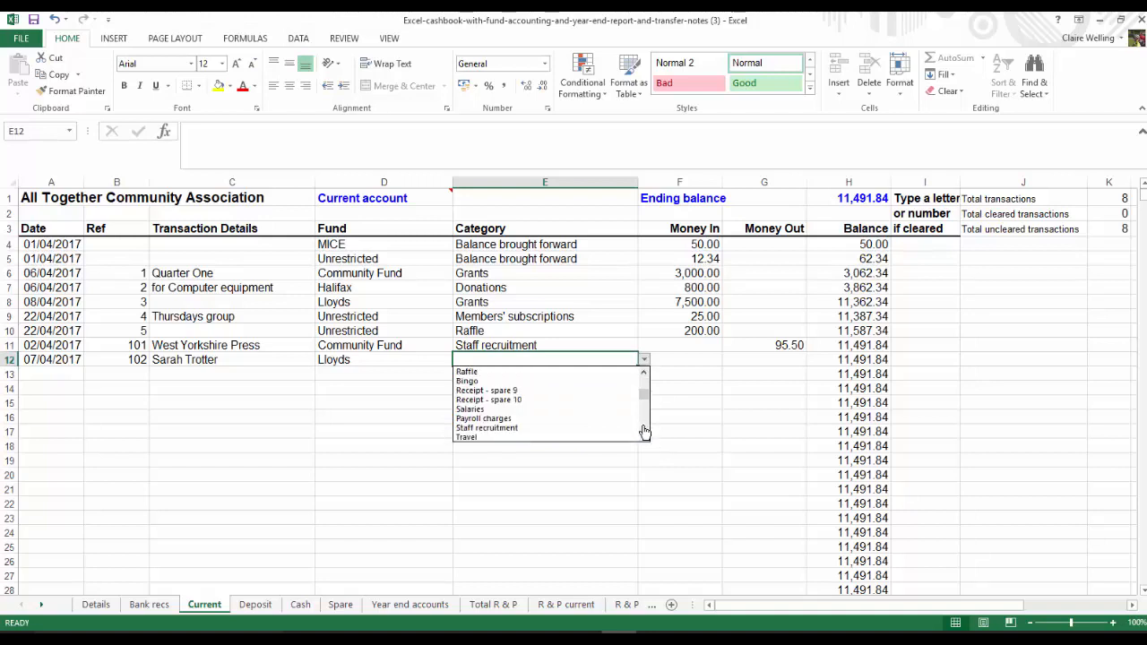
left_click(644, 438)
left_click(644, 439)
left_click(645, 439)
left_click(644, 439)
left_click(644, 439)
left_click(644, 439)
left_click(567, 418)
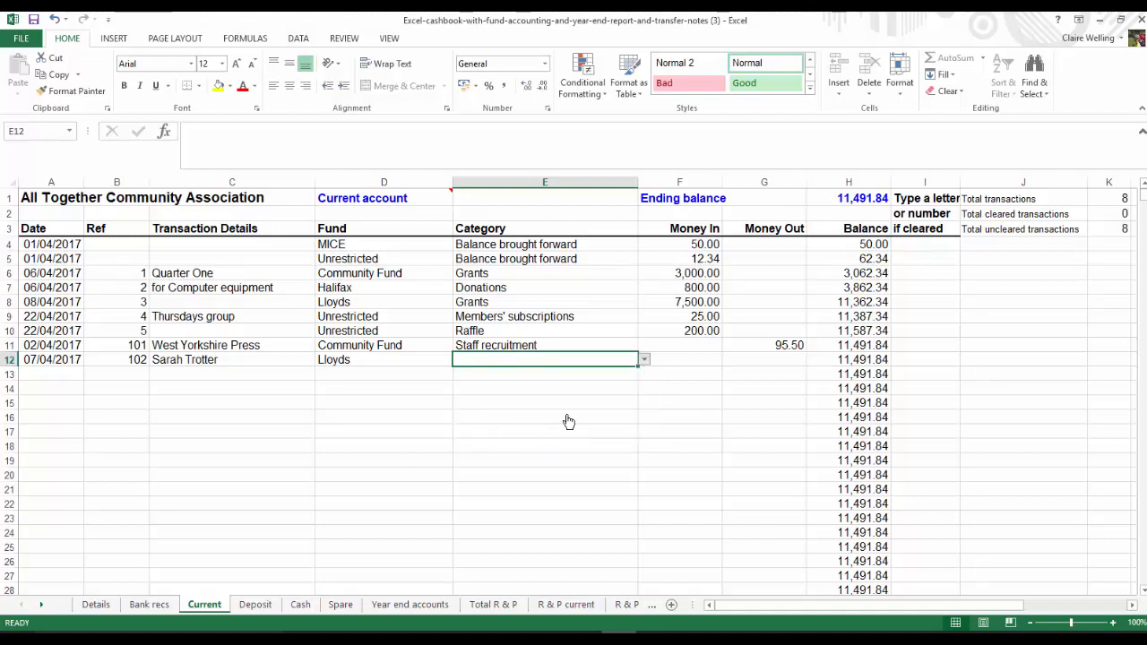
left_click(737, 358)
type("19")
key("Return")
Enter 2.5 as money out in row 13 with the category Printing and stationery
type("2.5")
left_click(495, 373)
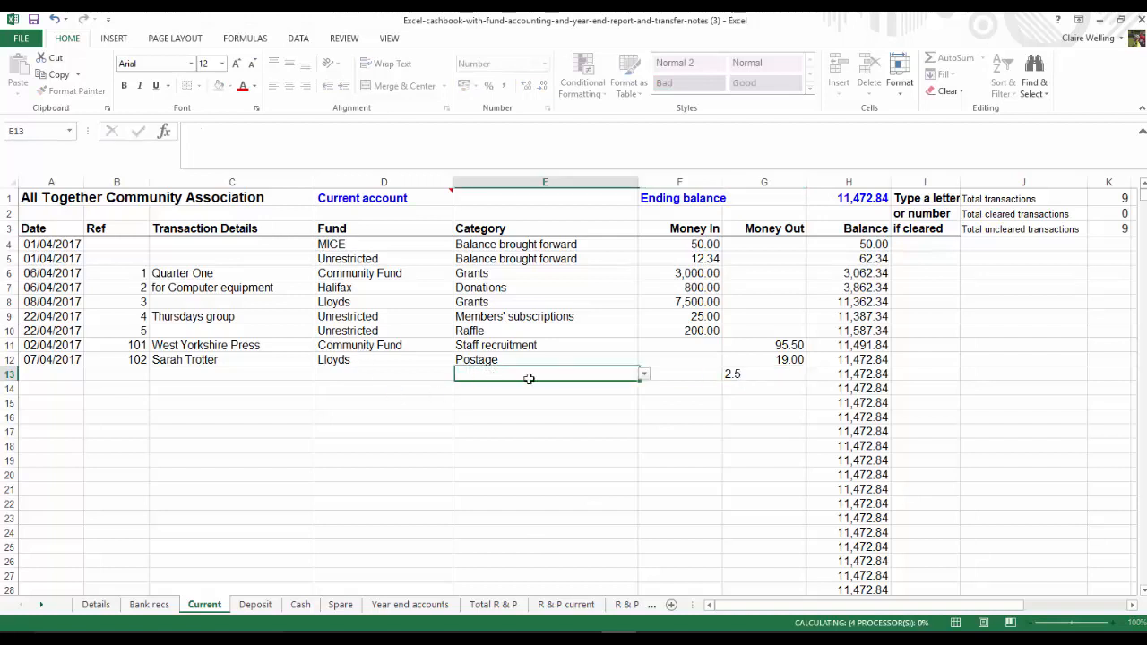
left_click(644, 375)
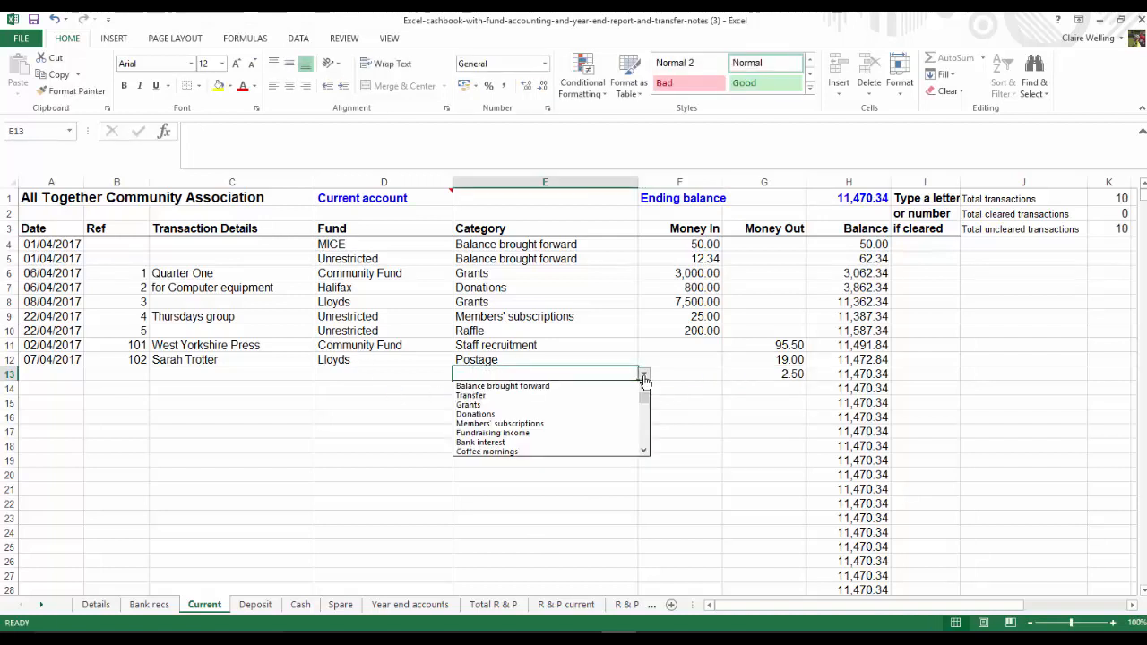
scroll(642, 438, "down", 5)
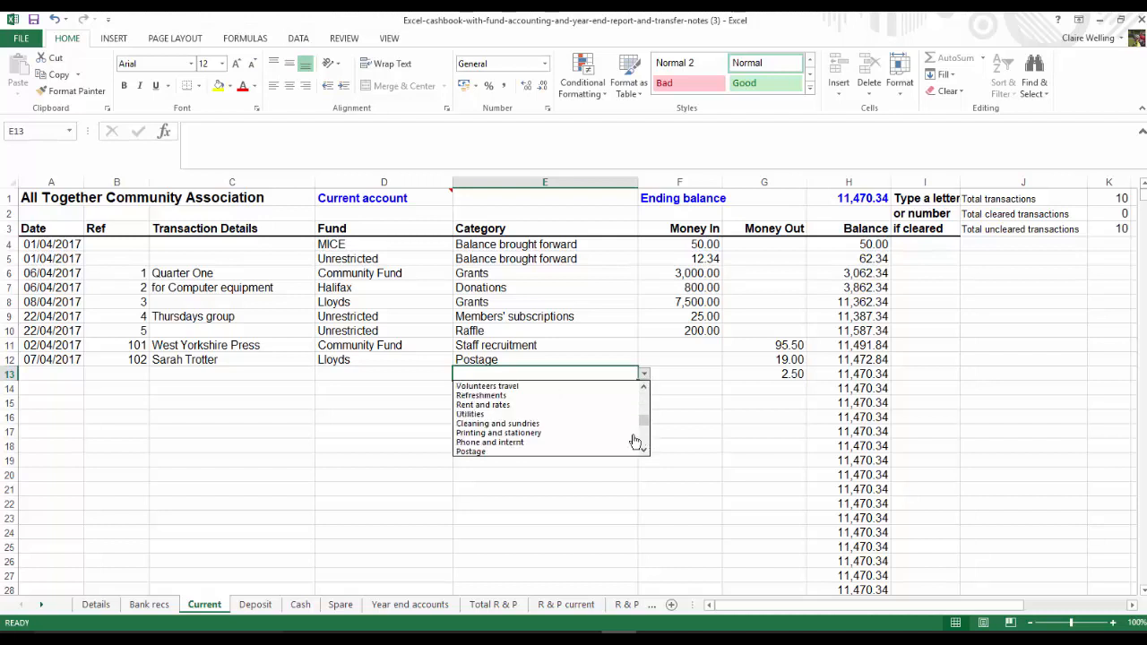
left_click(535, 434)
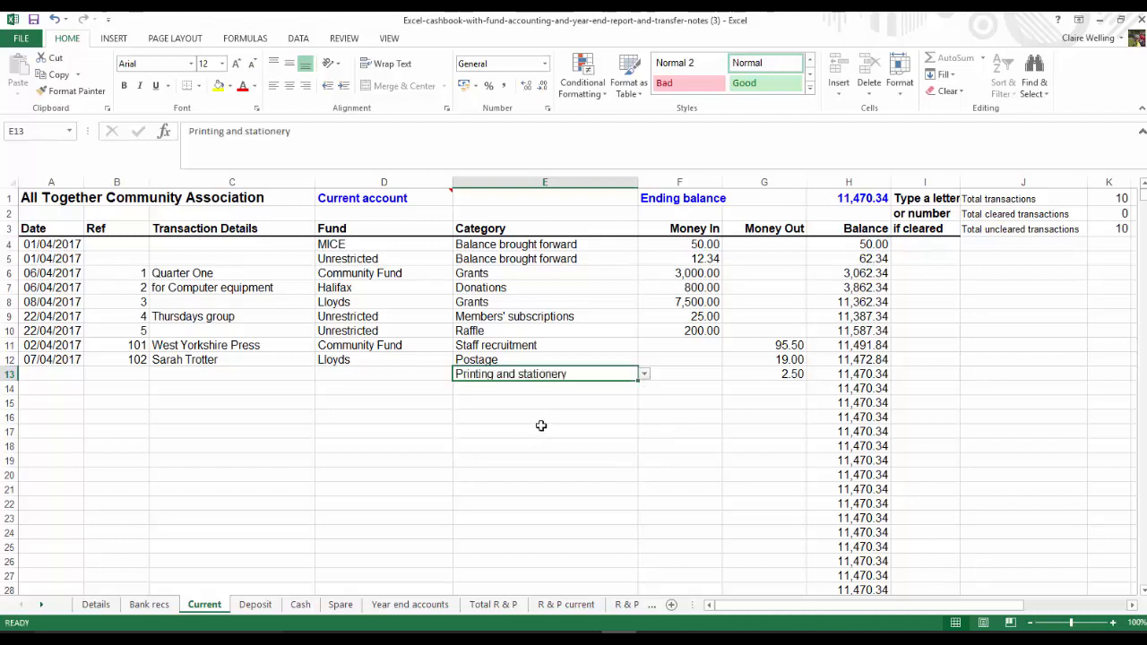
Copy the date, reference, transaction details and fund from row 12 into row 13
left_click_drag(48, 361, 361, 358)
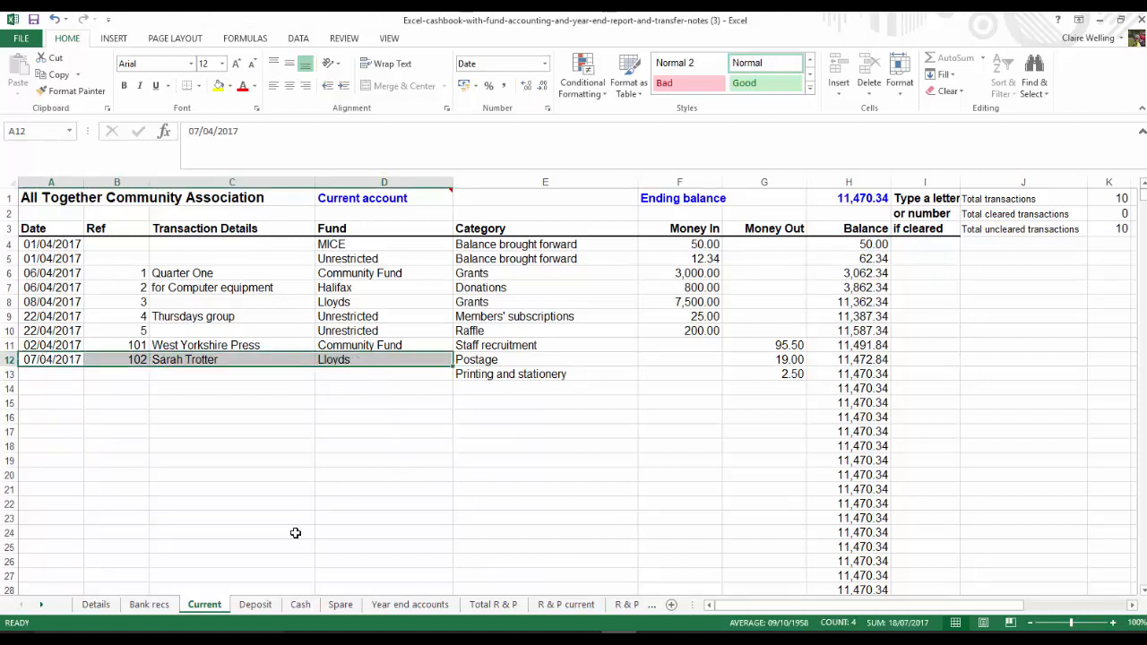
key("ctrl+c")
left_click(39, 375)
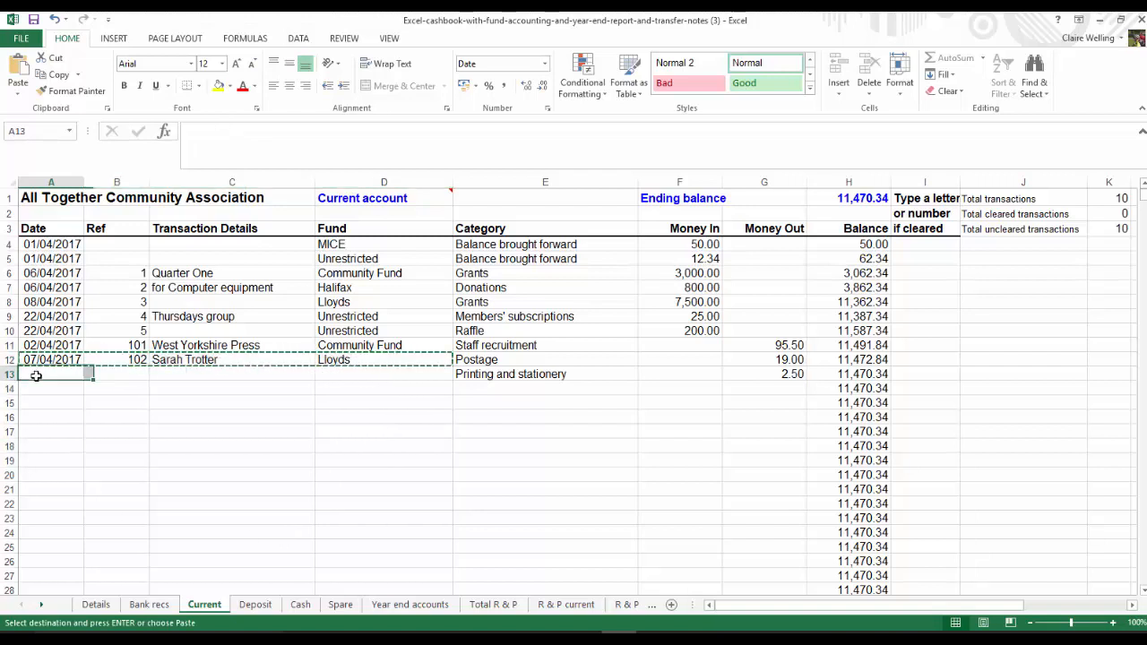
key("ctrl+v")
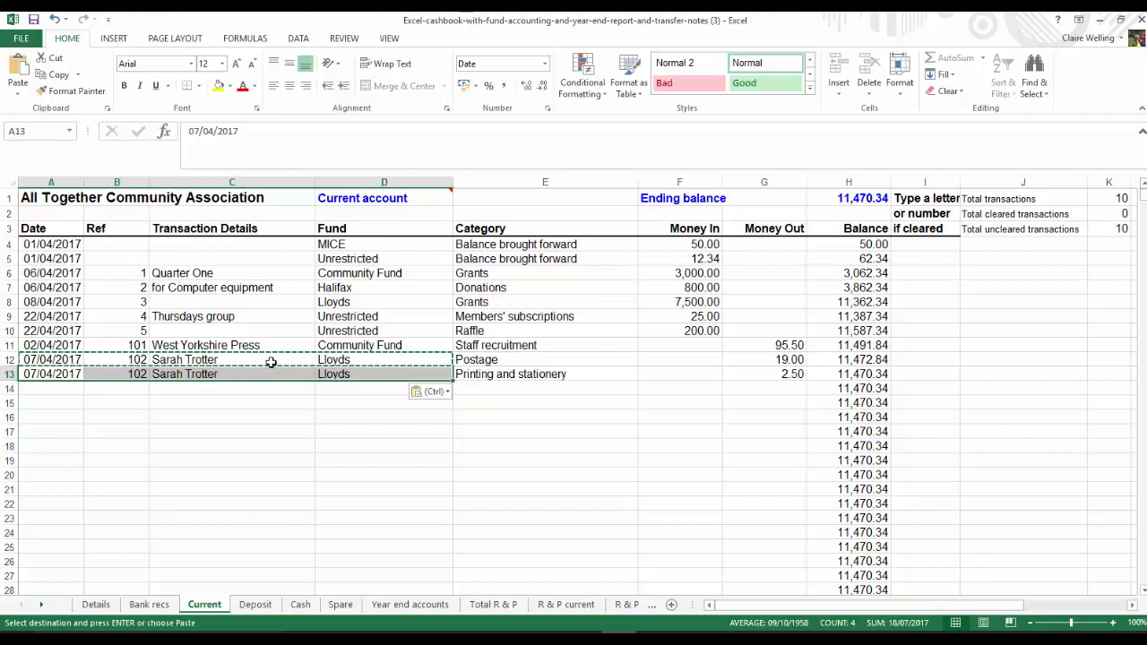
Start an entry in row 14 of the Current sheet dated 08/04/2017 with reference 100
left_click(24, 388)
type("8/4/17")
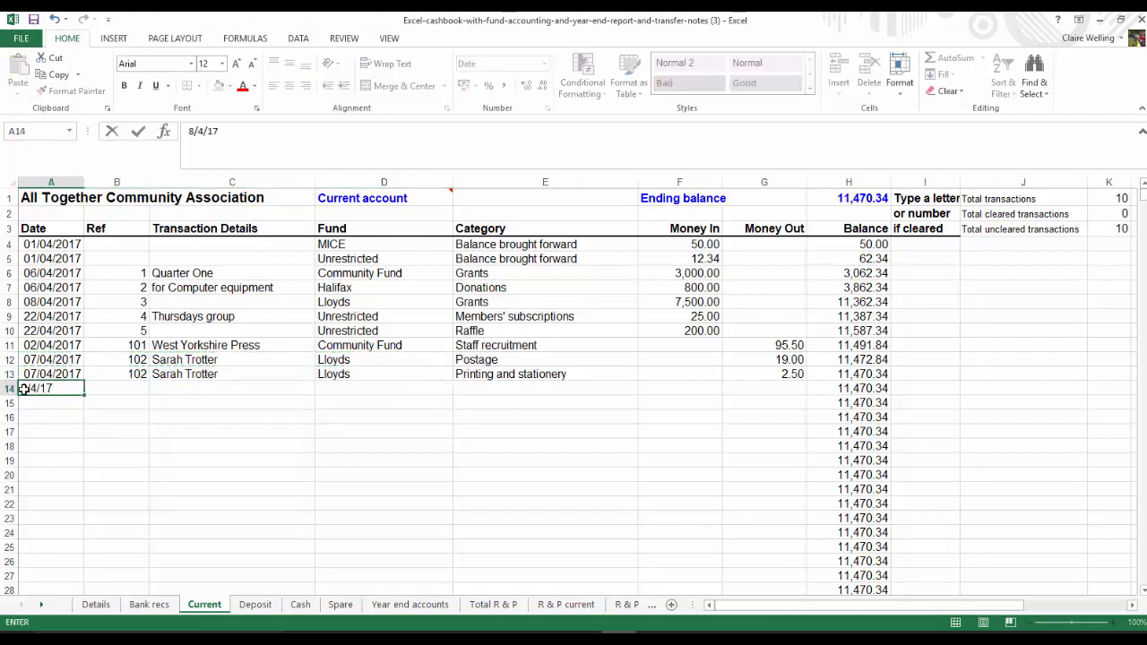
key("Tab")
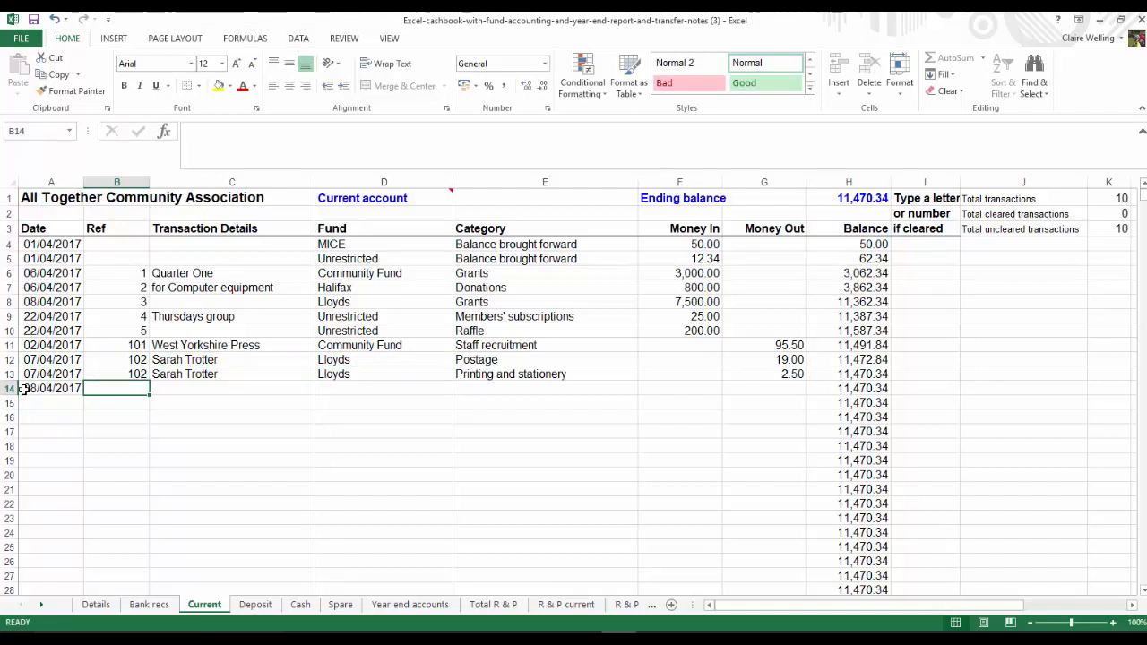
type("100")
key("Tab")
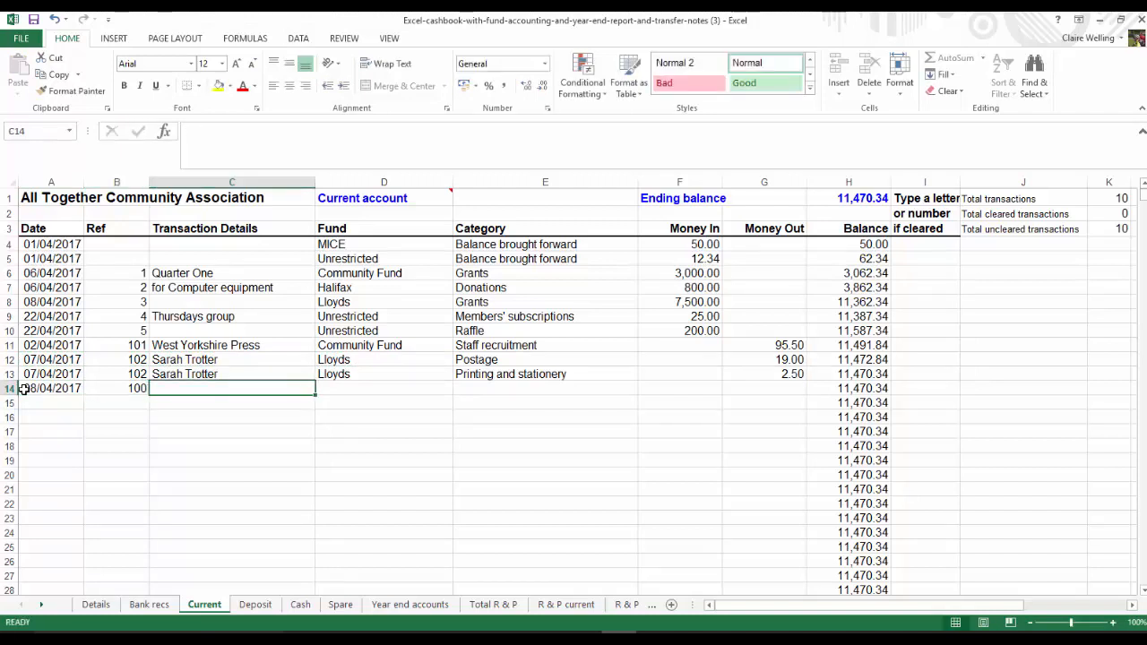
Assign the row 14 entry to the Unrestricted fund with category Transfer and enter 70 as money out
left_click(393, 388)
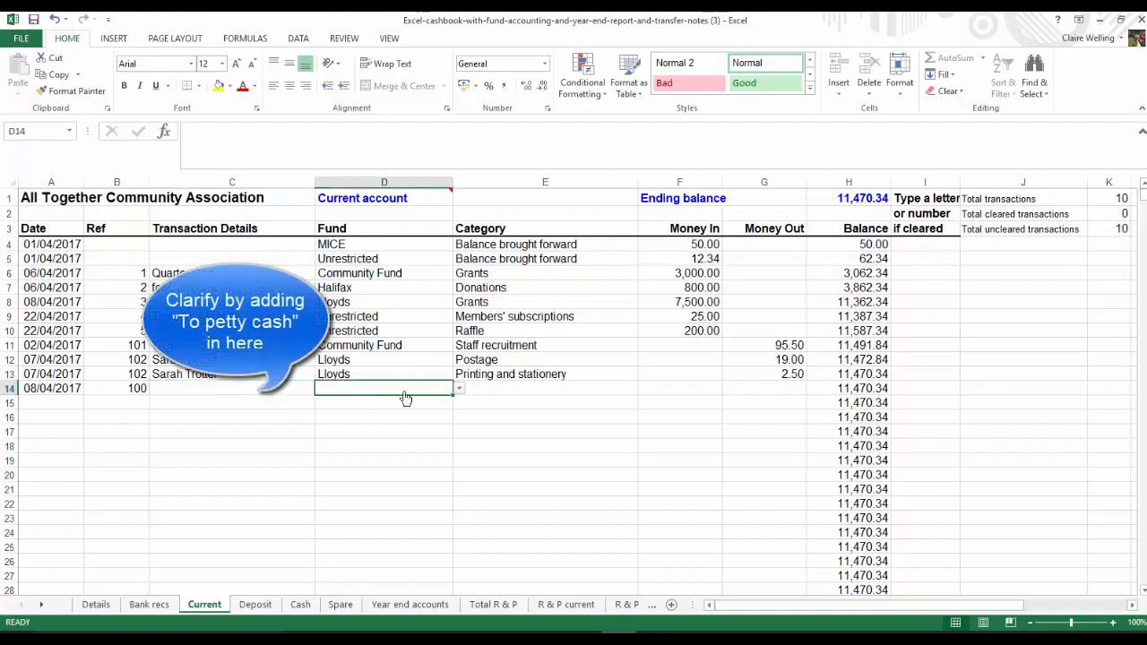
left_click(460, 390)
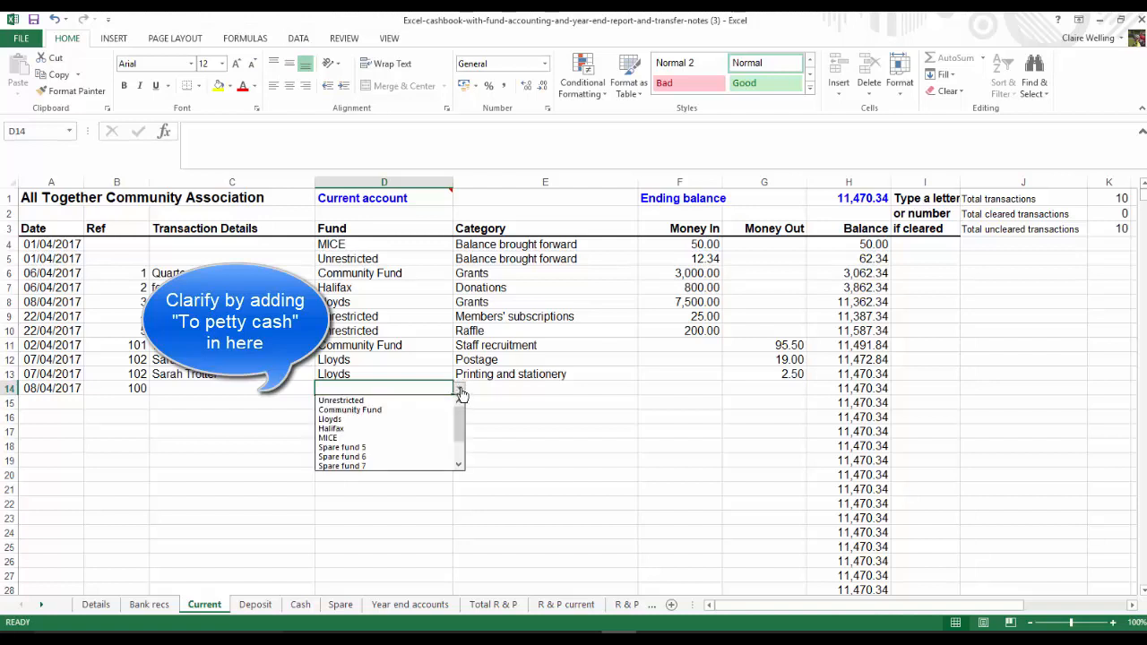
left_click(373, 398)
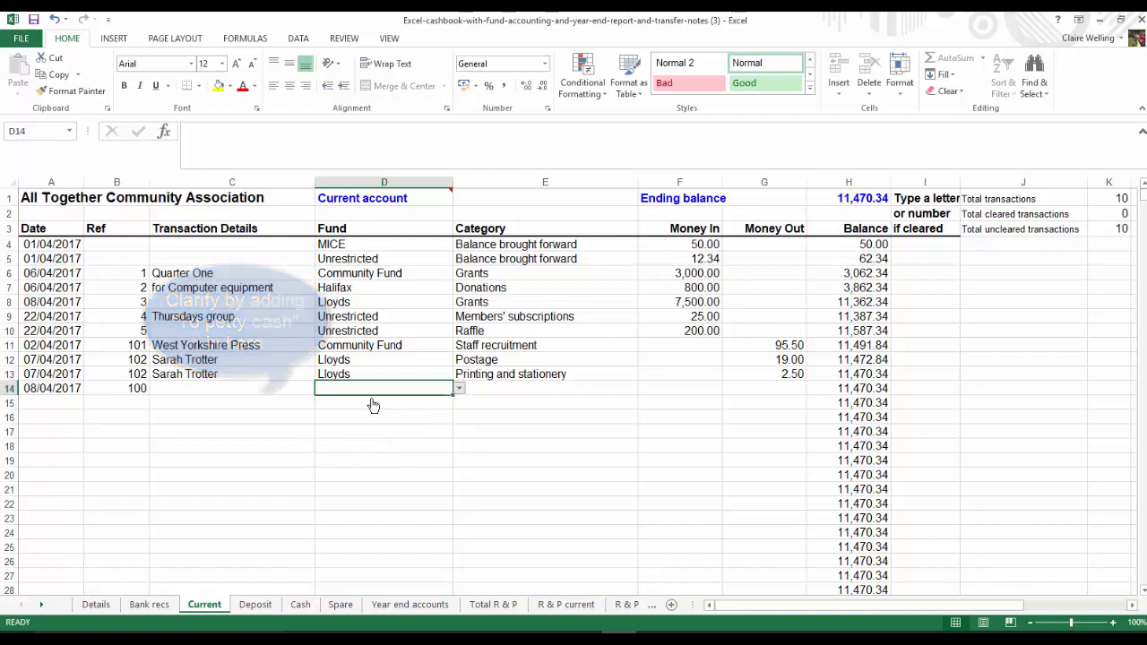
left_click(581, 388)
left_click(644, 391)
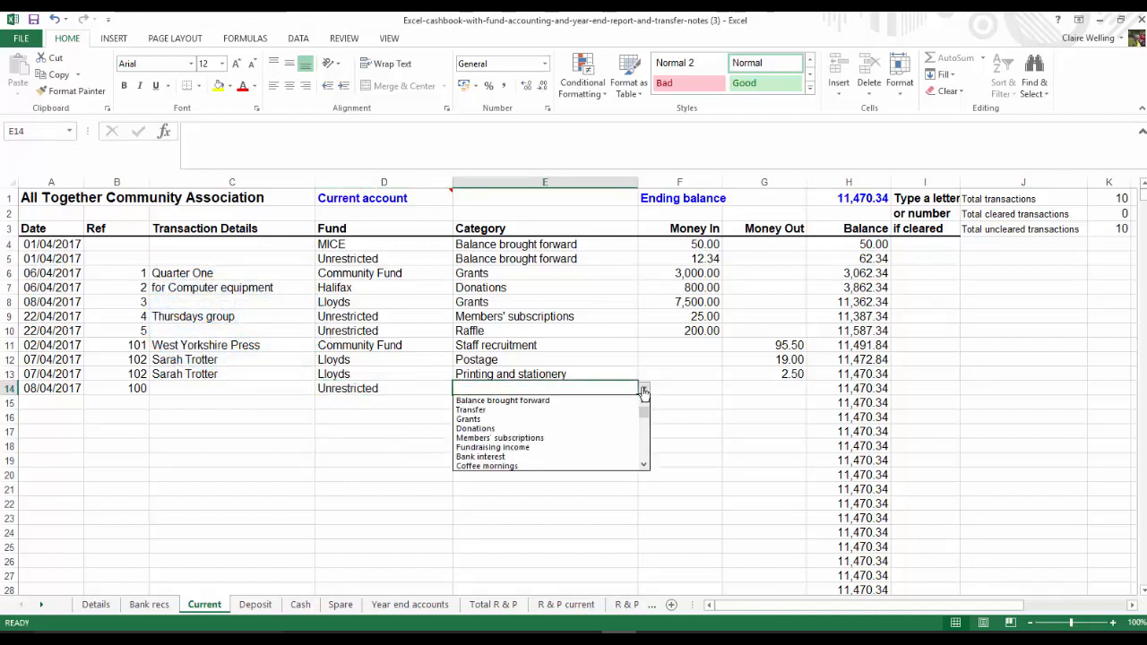
left_click(472, 411)
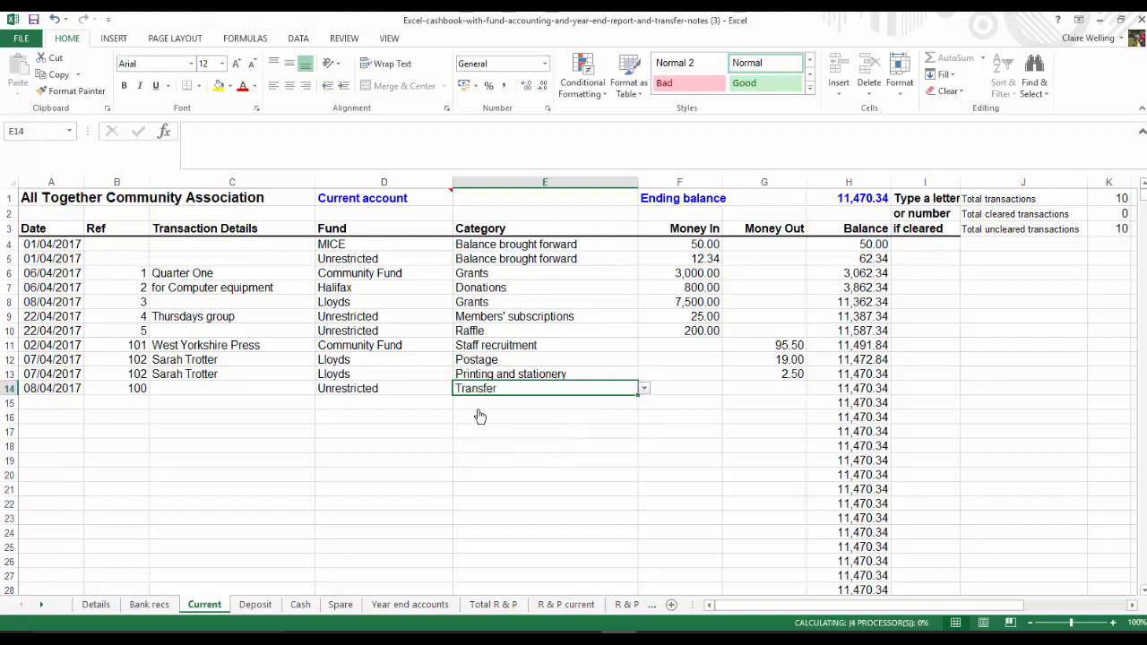
left_click(775, 389)
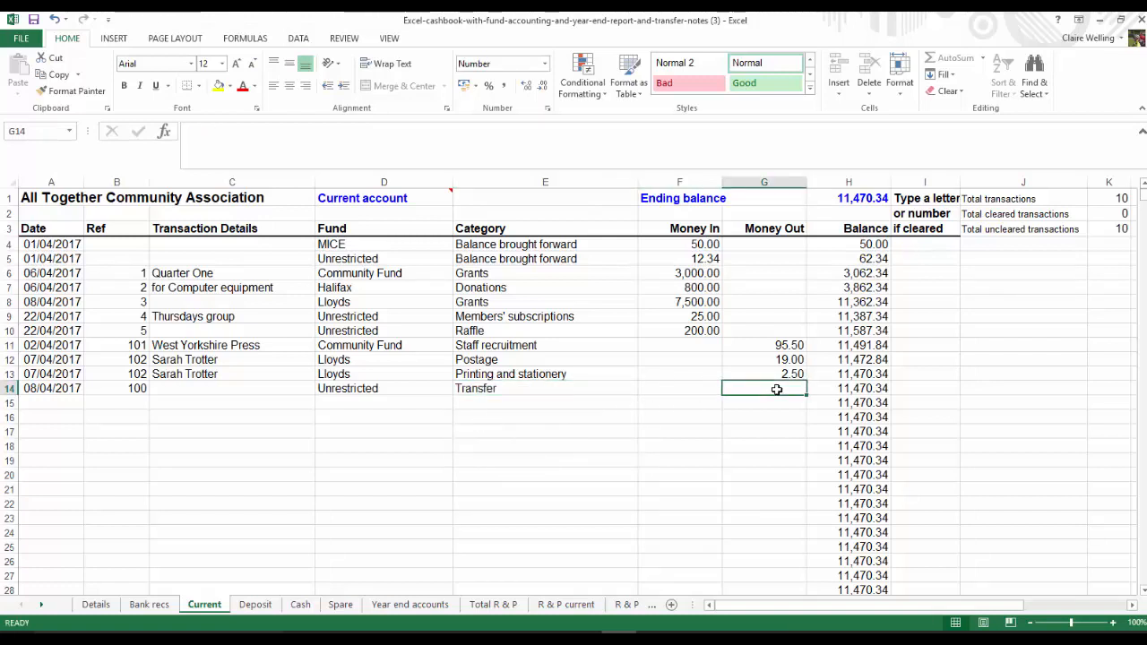
type("70")
key("Return")
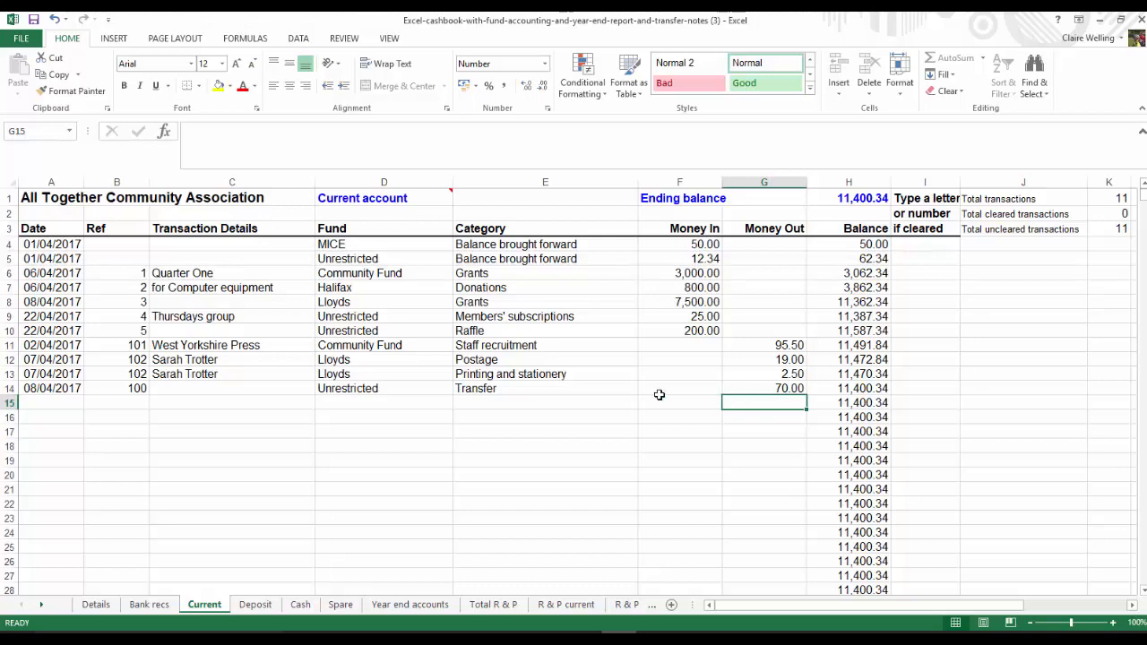
Start an entry in row 4 of the Cash sheet dated 8/04/2017 with reference 100
left_click(301, 604)
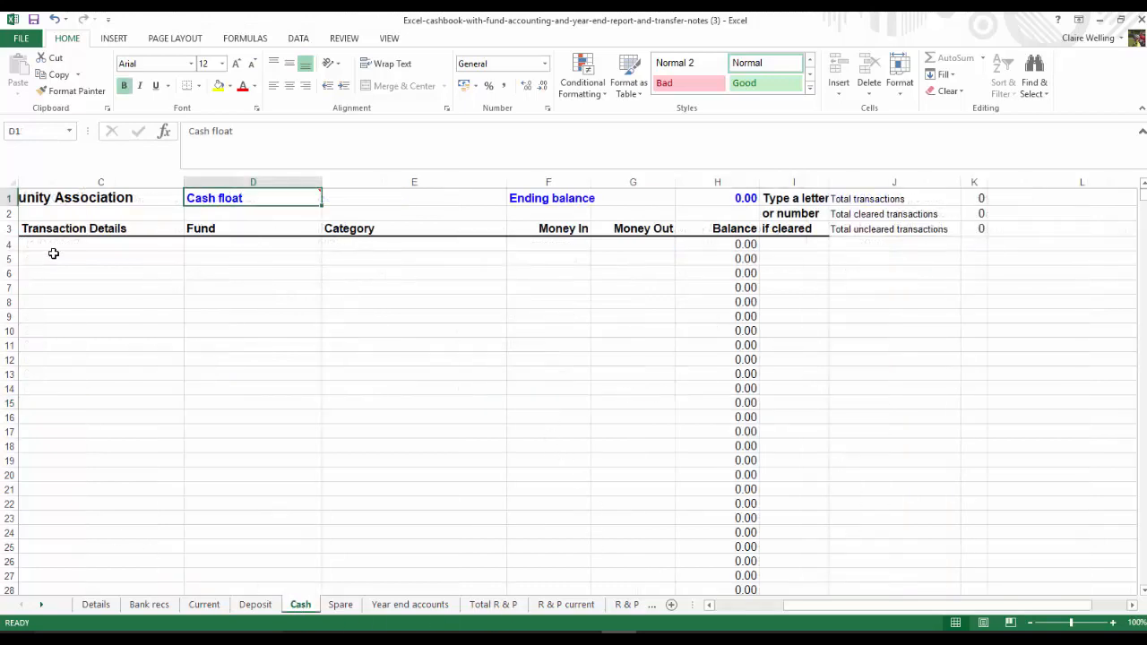
left_click(111, 244)
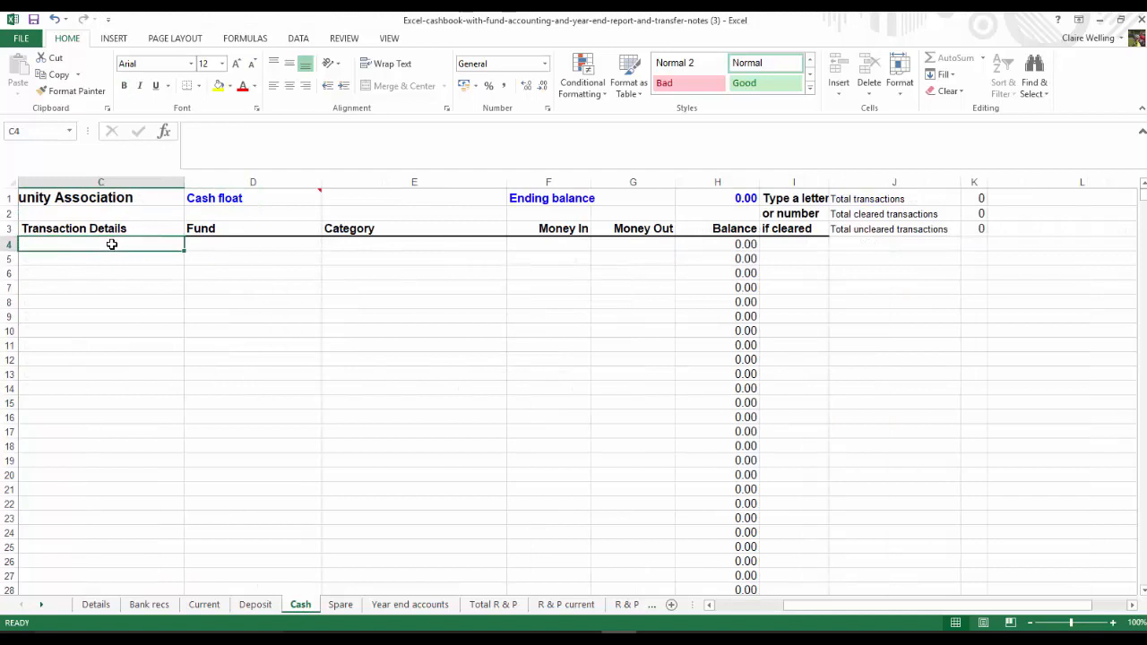
key("Left")
key("Left")
key("Left")
key("Left")
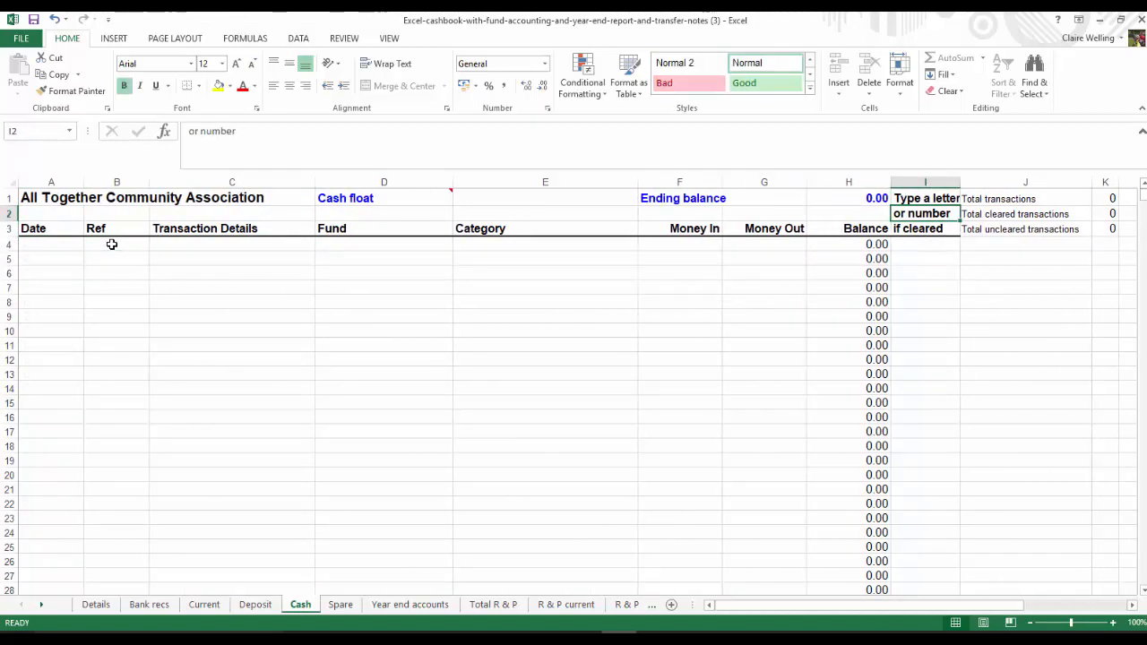
left_click(42, 244)
type("8/04")
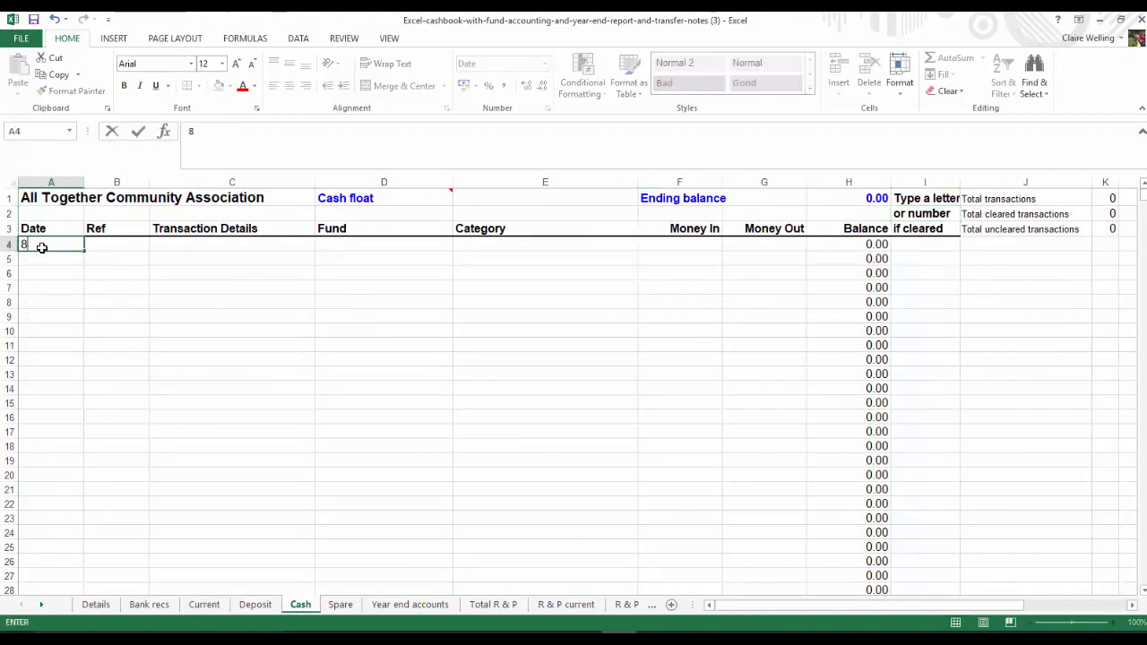
type("/2017")
key("Tab")
type("100")
key("Tab")
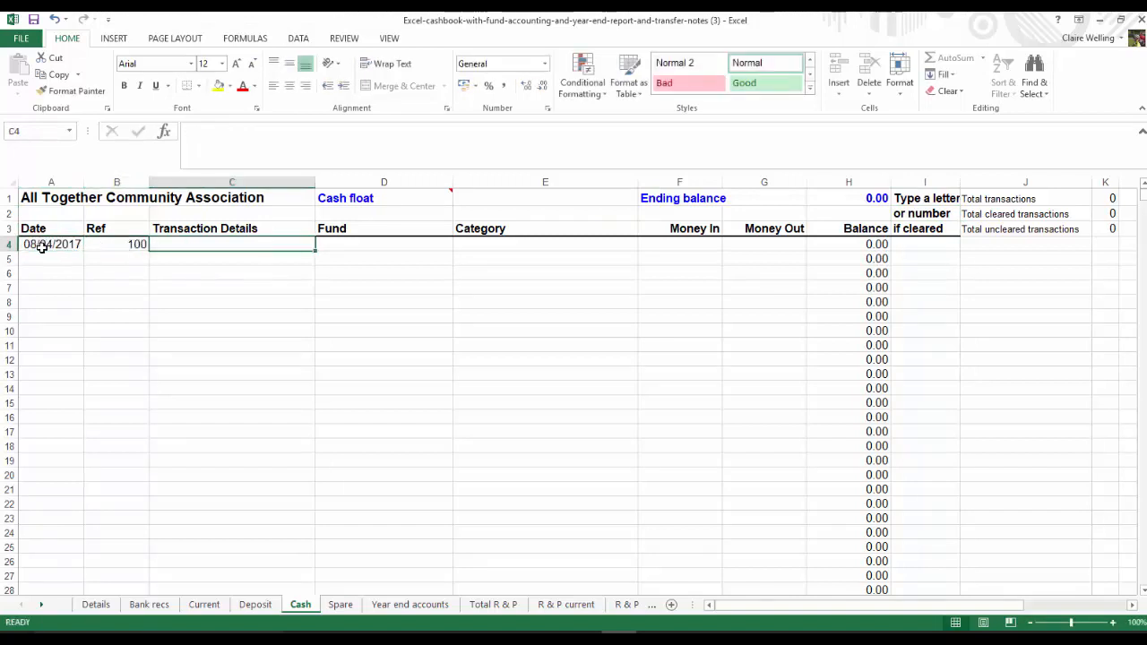
Enter "from current account" as the transaction details of the cash entry in row 4
type("from")
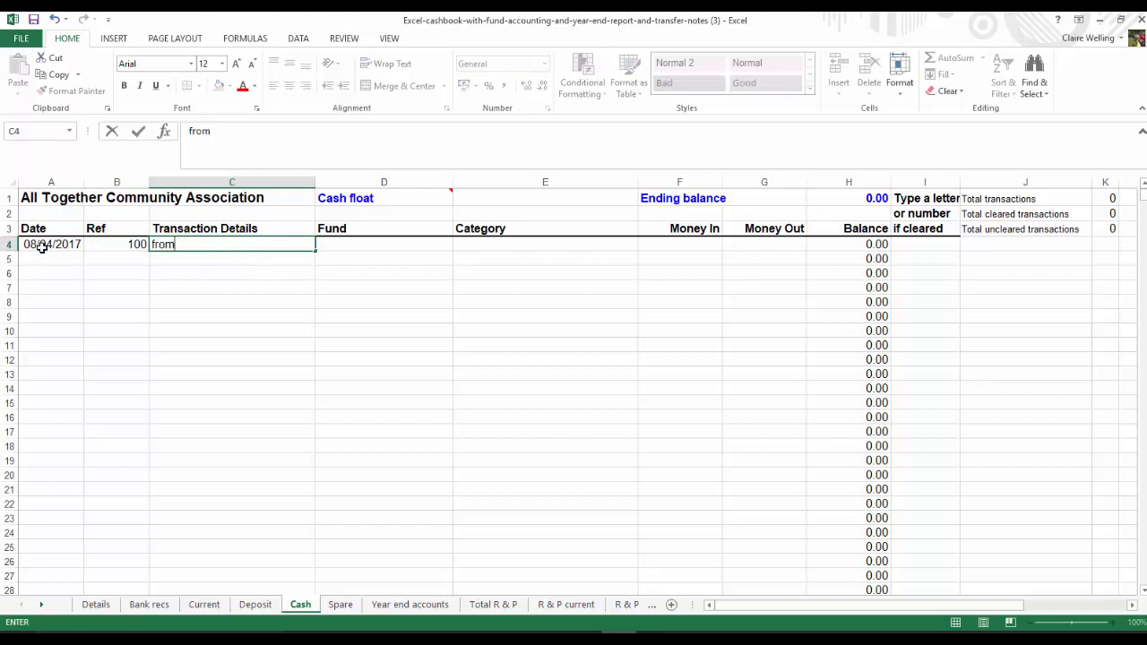
type(" current account")
key("Tab")
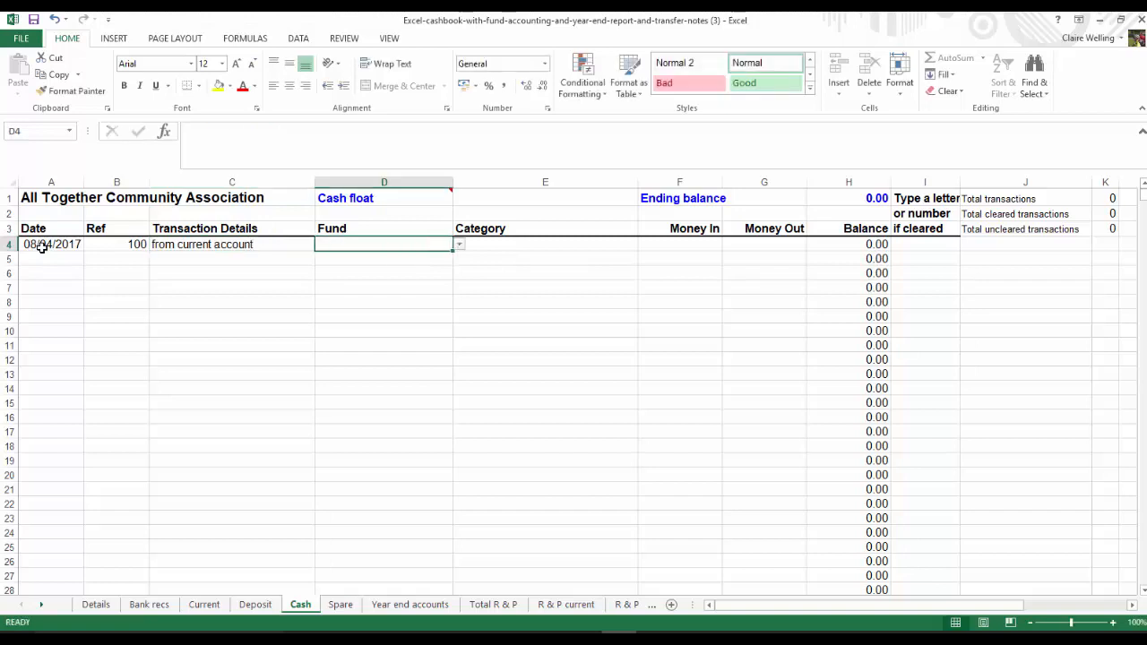
Assign the cash entry to the Unrestricted fund with category Transfer and enter 70 as money in
left_click(459, 244)
left_click(345, 257)
left_click(544, 244)
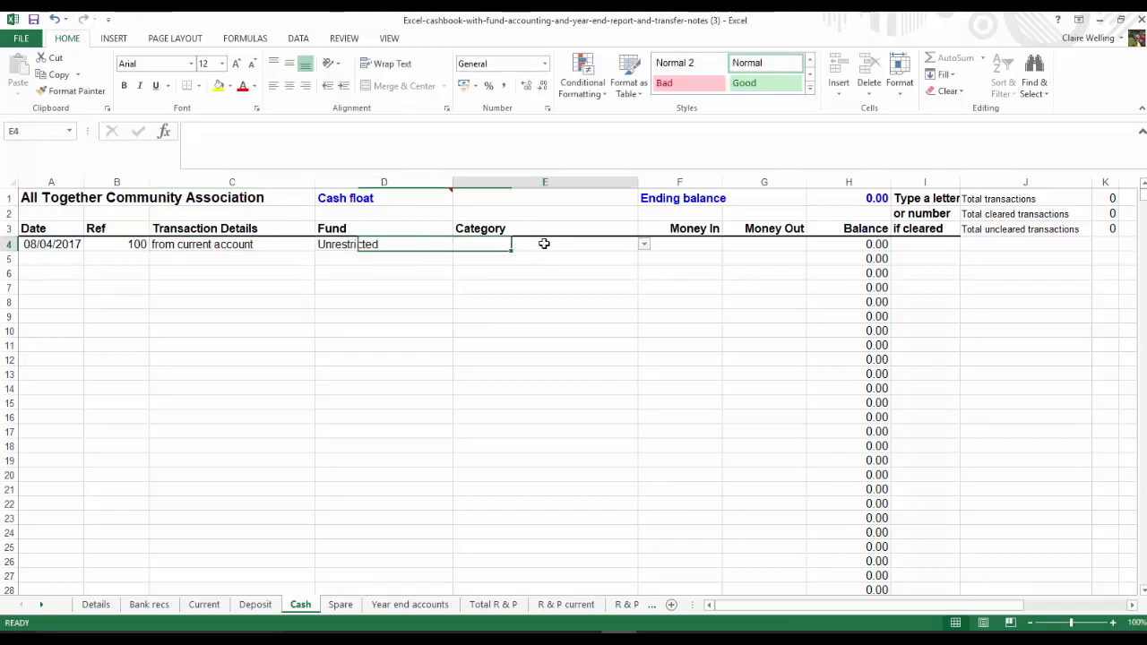
left_click(644, 246)
left_click(517, 268)
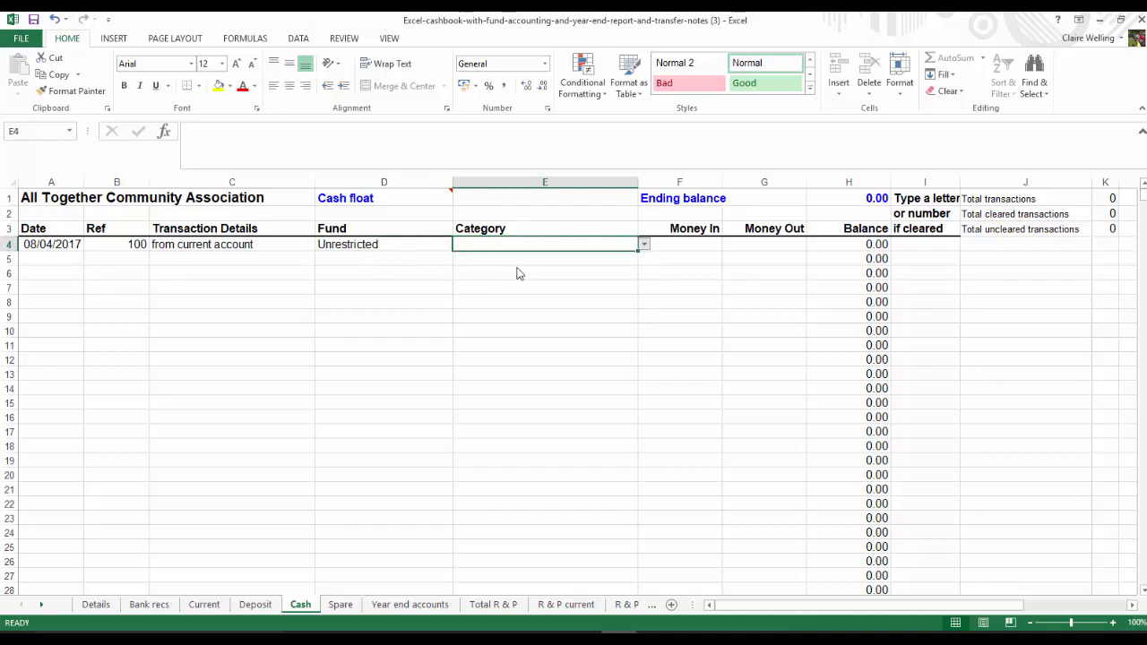
left_click(699, 246)
type("70")
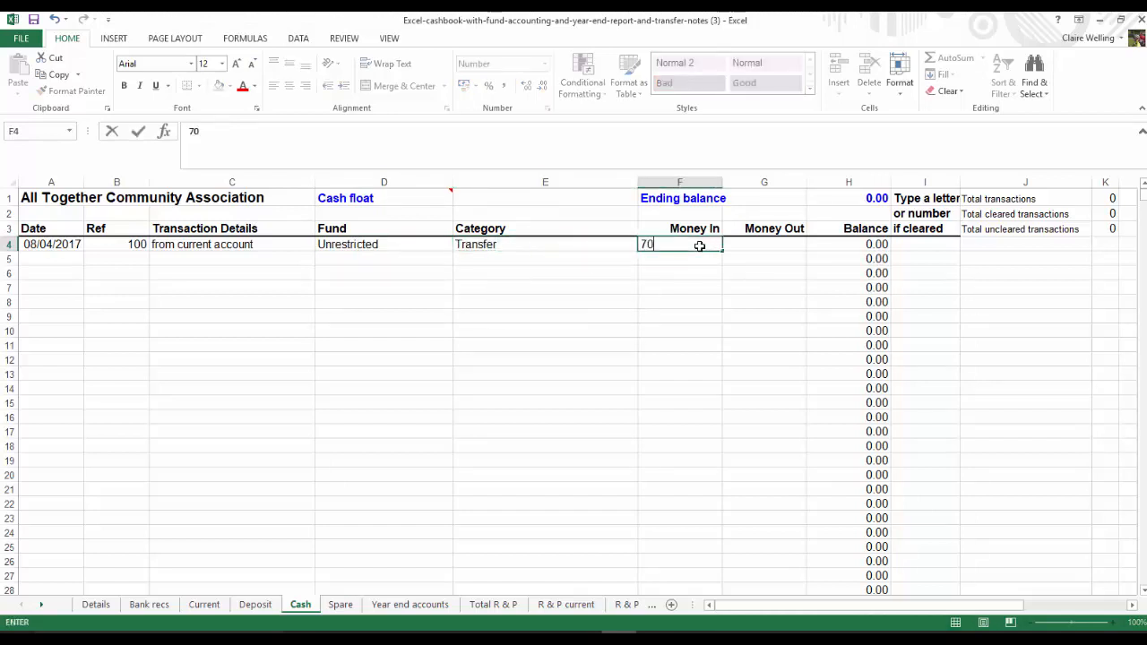
key("Return")
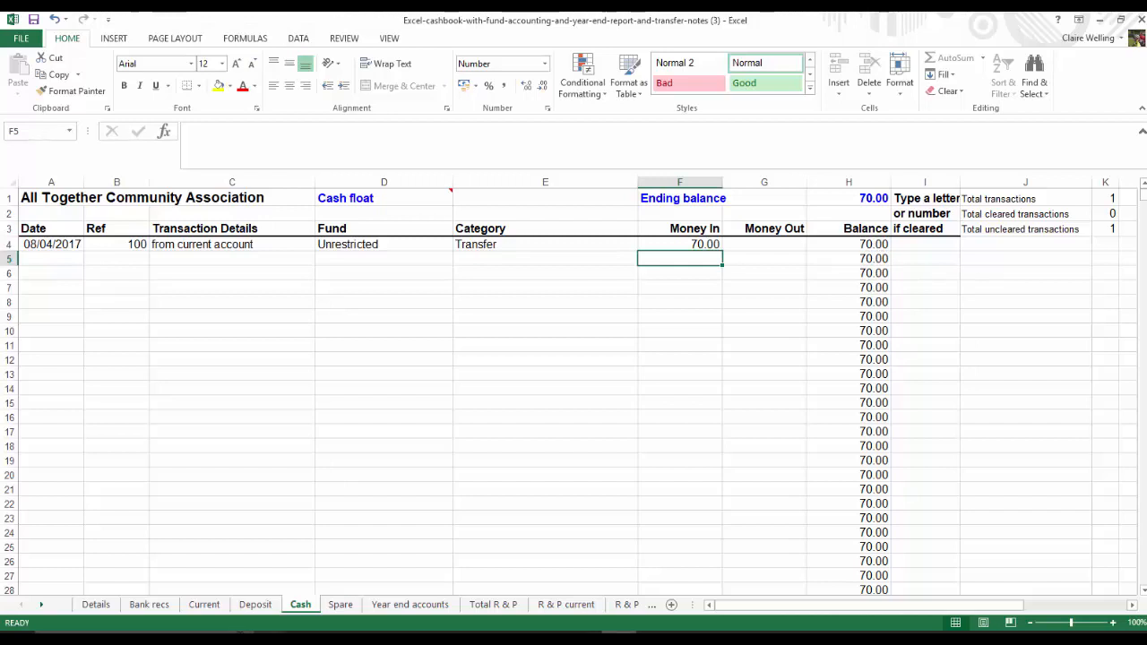
Review the transfer on the Current sheet and the Total R & P report down to its transfer and balance rows
left_click(213, 609)
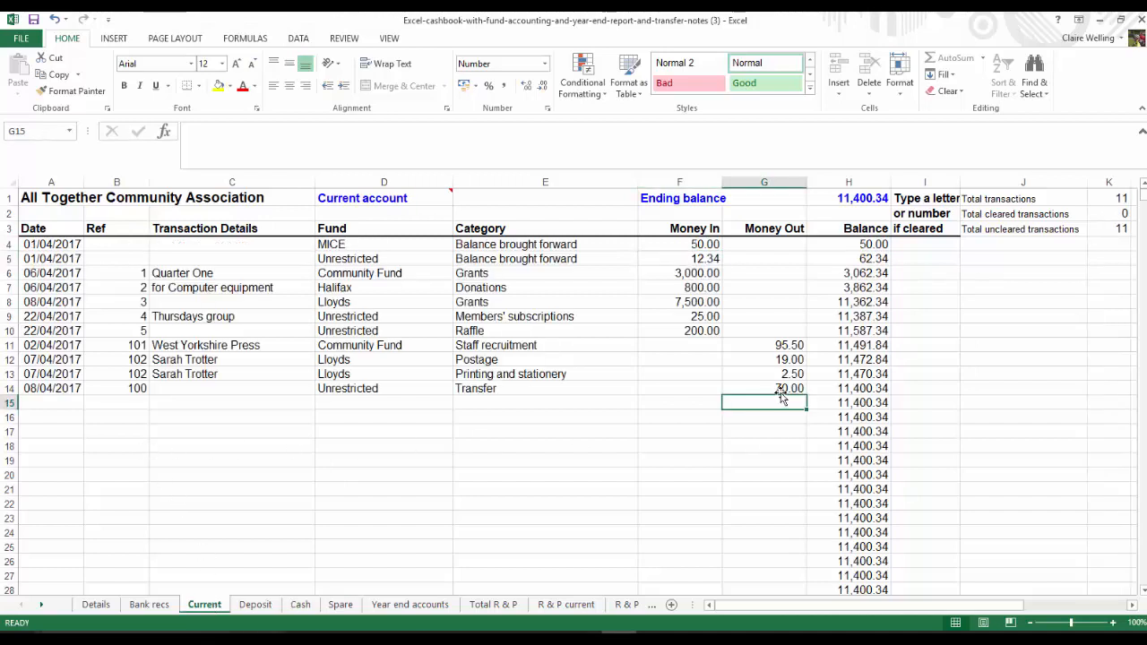
left_click(493, 605)
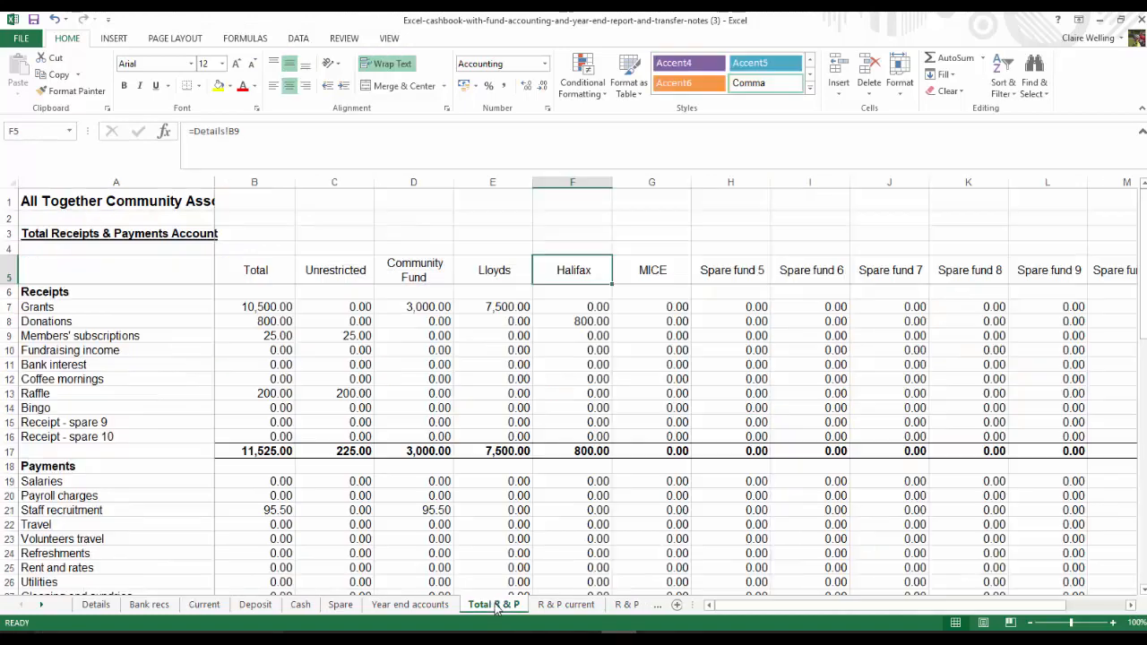
scroll(161, 527, "down", 7)
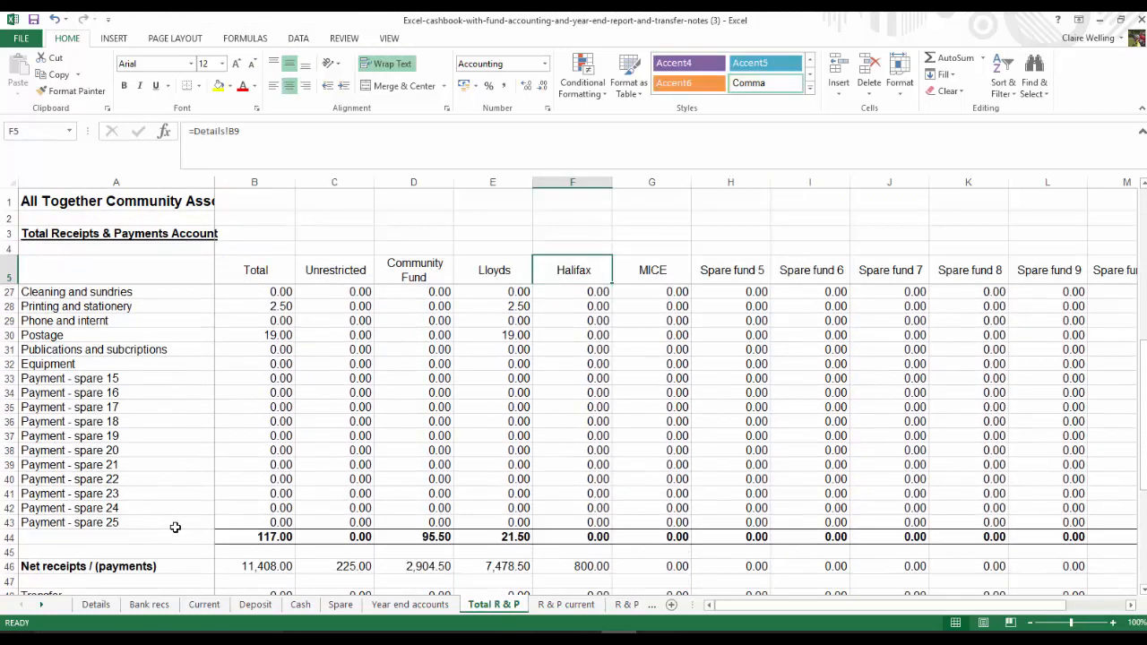
scroll(177, 527, "down", 3)
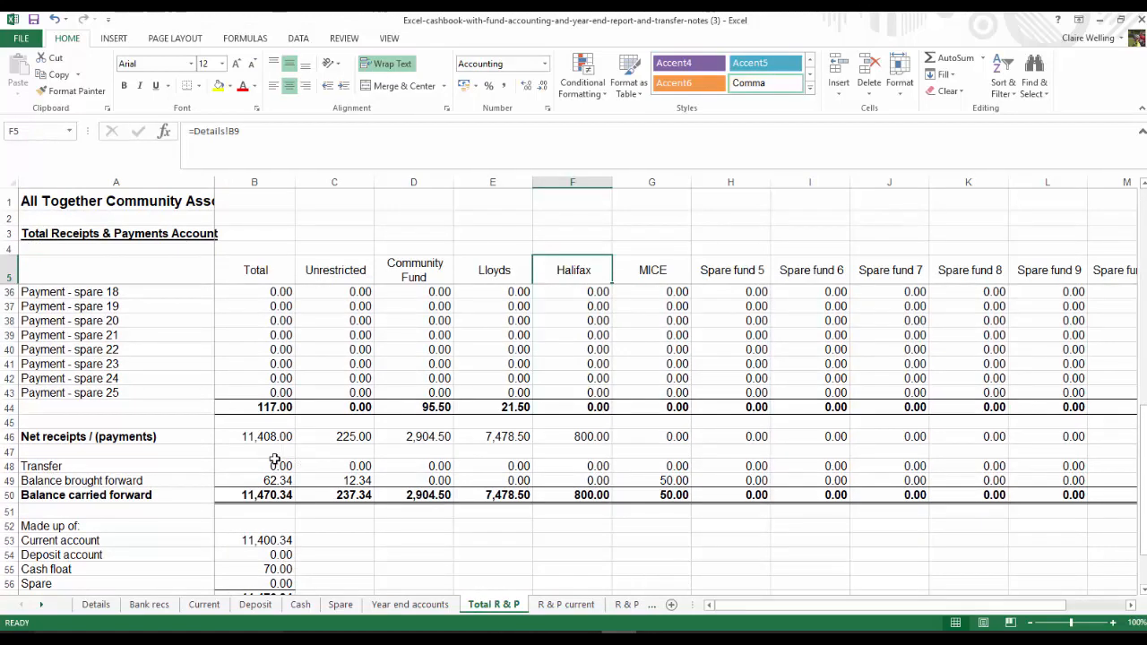
Compare the Unrestricted fund's Transfer row on the R & P current report with the one on R & P cash
left_click(552, 605)
scroll(237, 492, "down", 3)
scroll(236, 492, "down", 6)
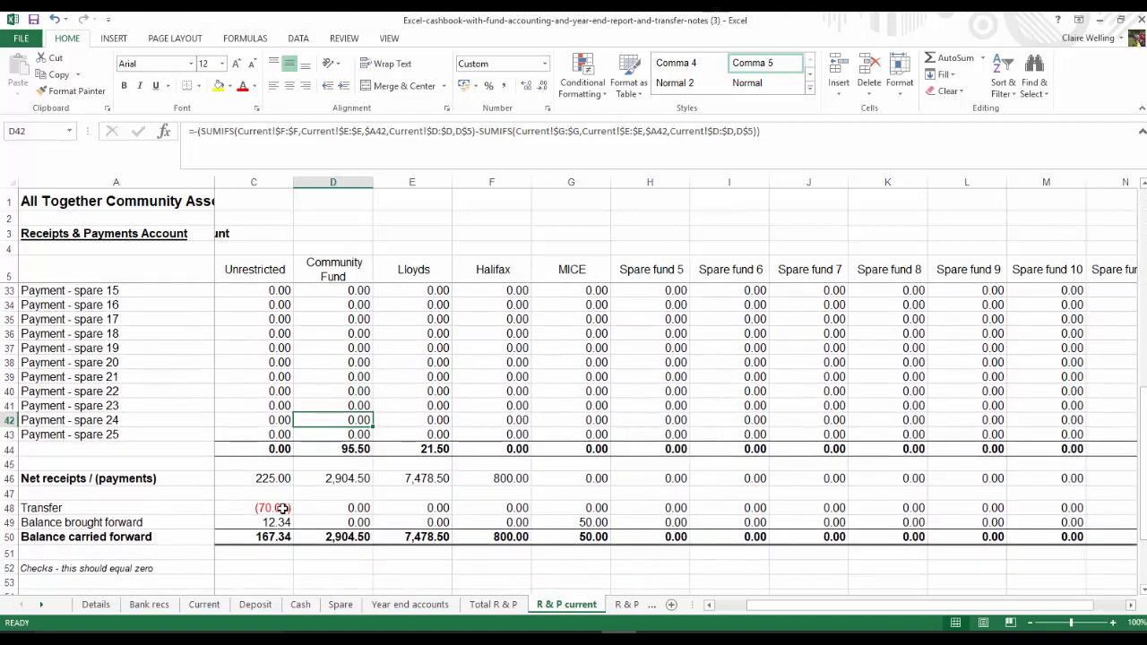
left_click(41, 604)
left_click(41, 605)
left_click(593, 605)
scroll(260, 470, "down", 4)
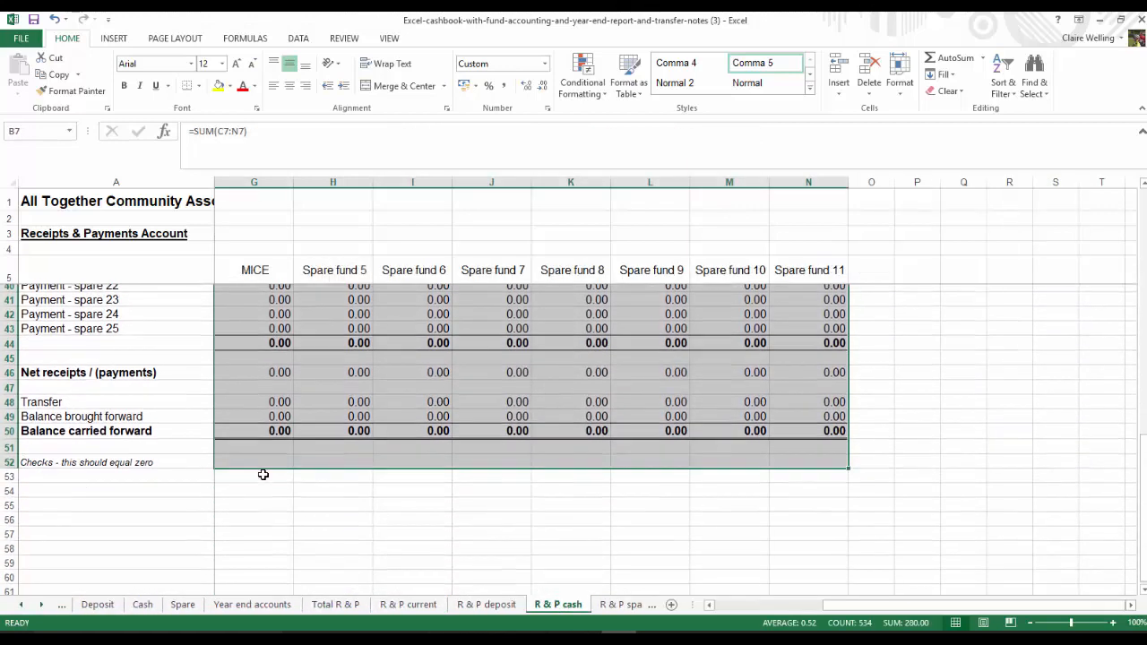
left_click_drag(833, 612, 713, 612)
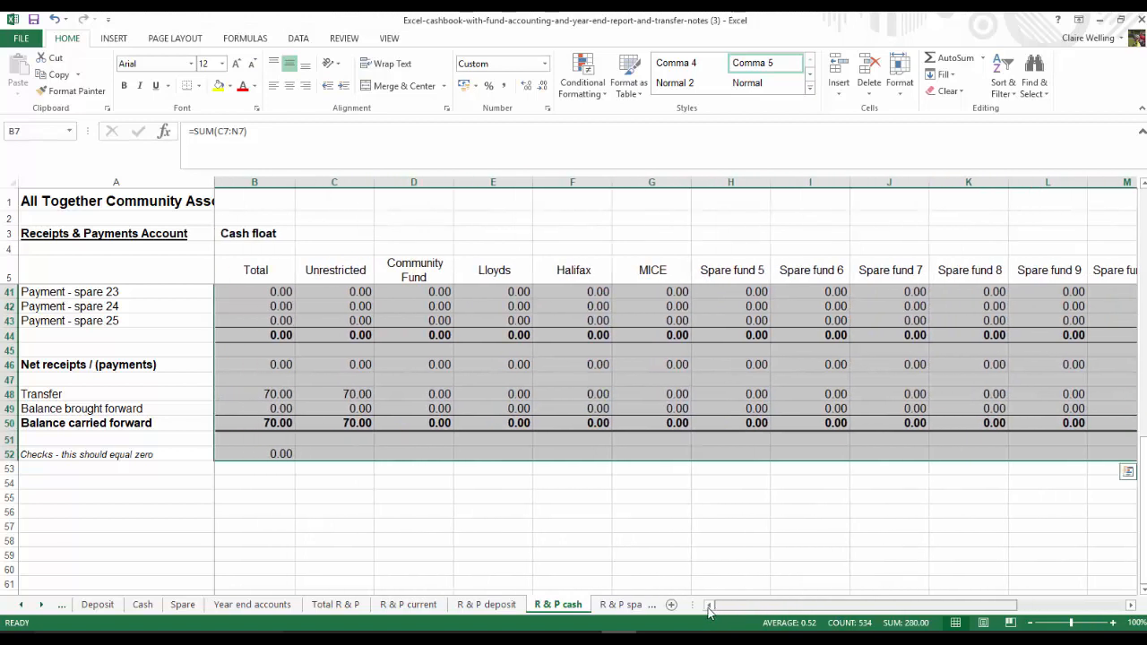
left_click(277, 394)
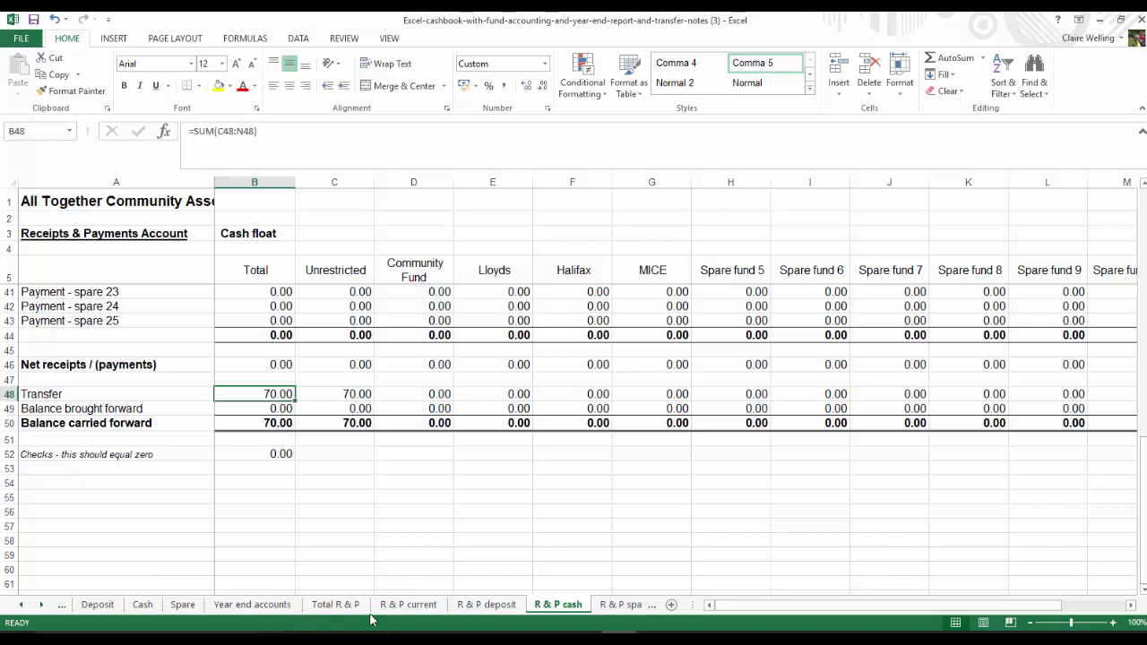
Start an entry in row 15 of the Current sheet dated 9/04/2017 with reference E 1
left_click(22, 605)
left_click(22, 606)
left_click(202, 606)
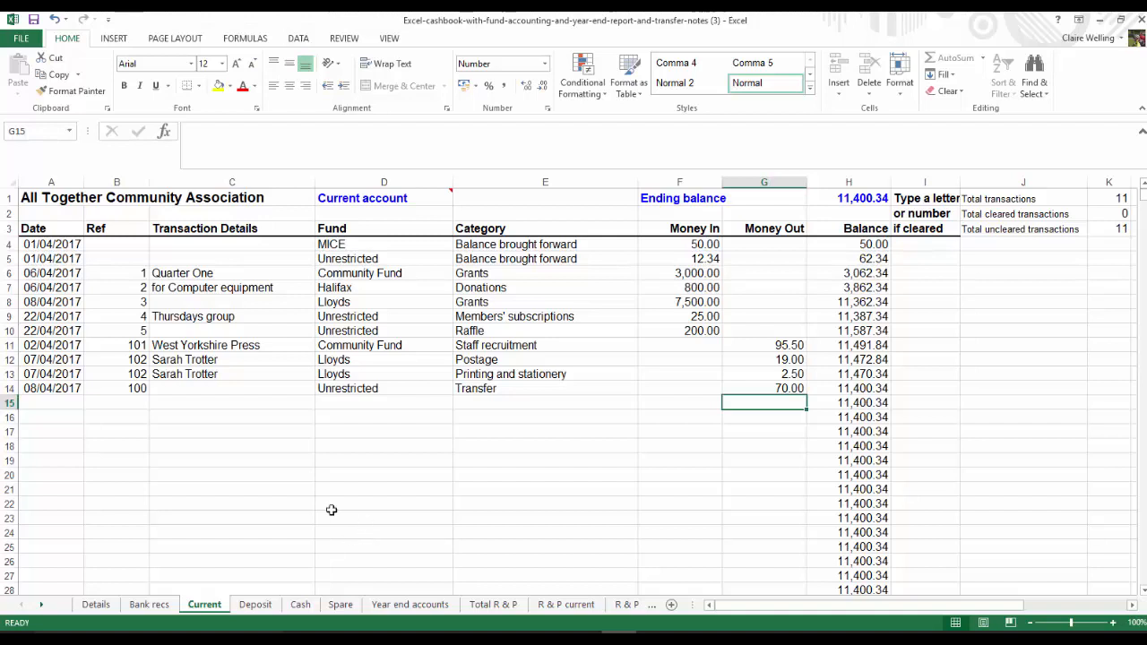
left_click(38, 404)
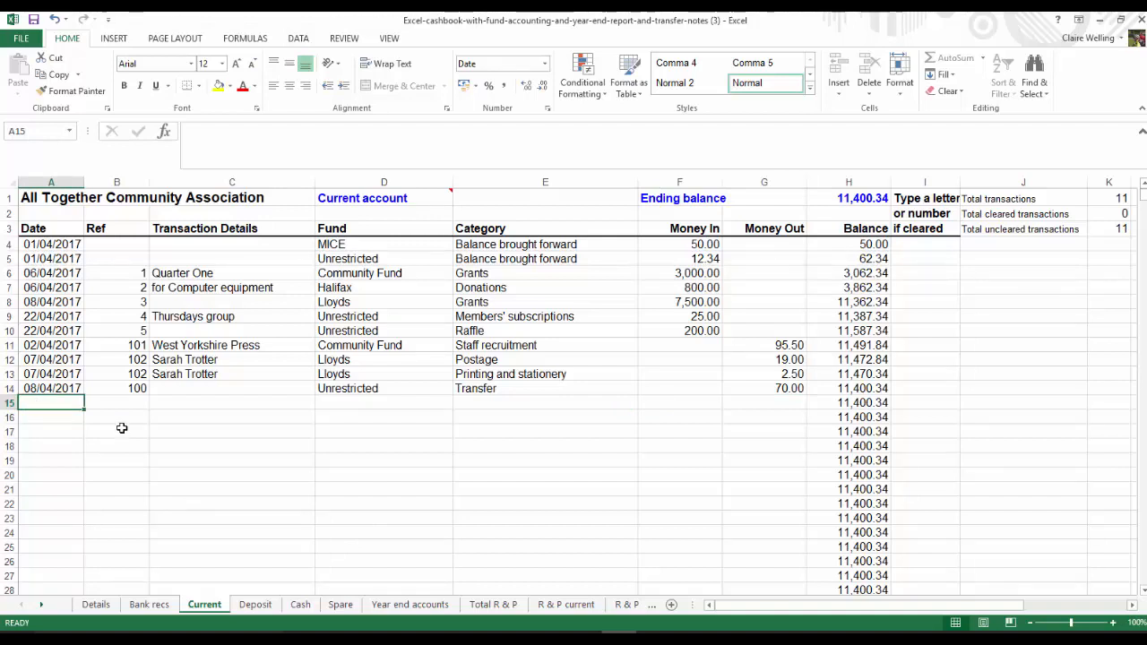
type("9/04/2017")
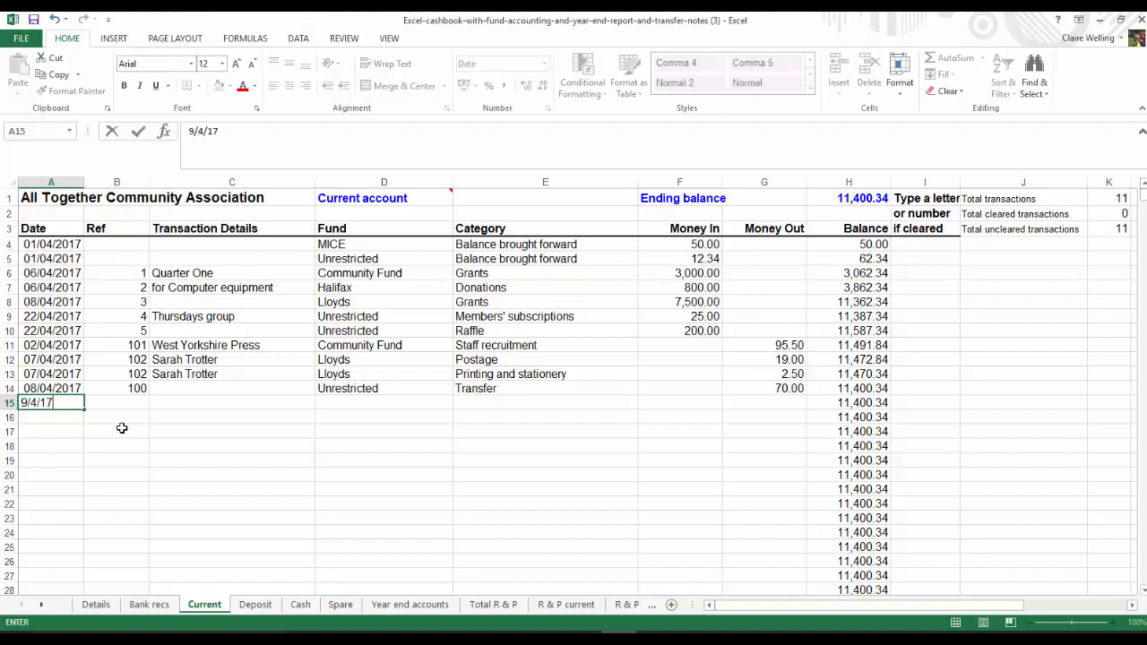
key("Tab")
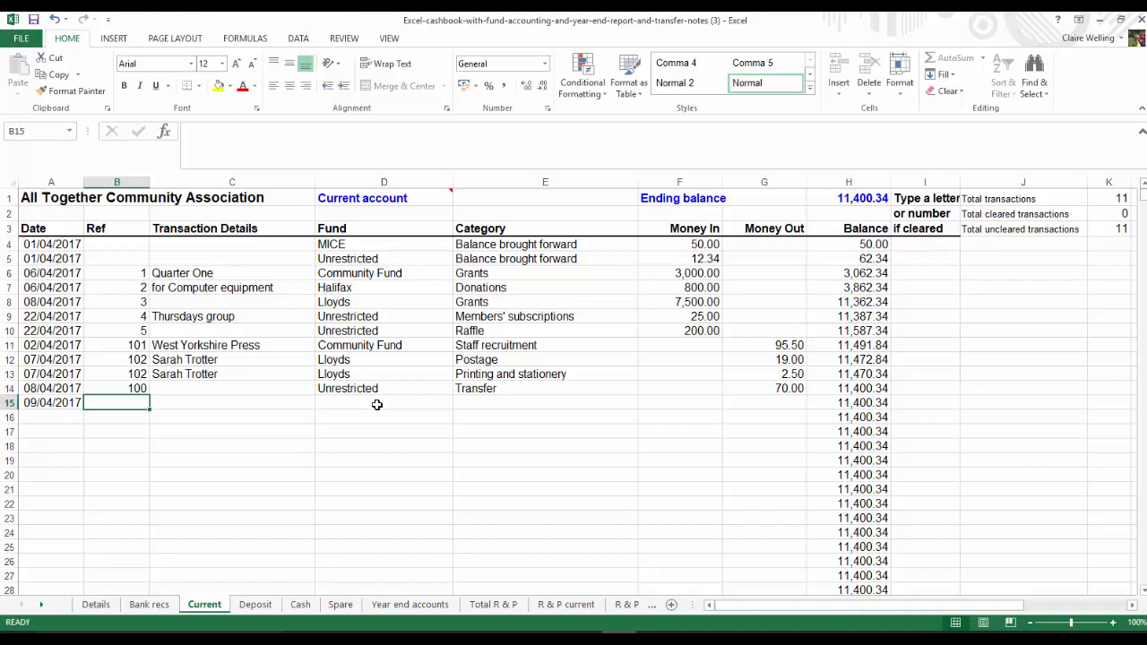
type("E")
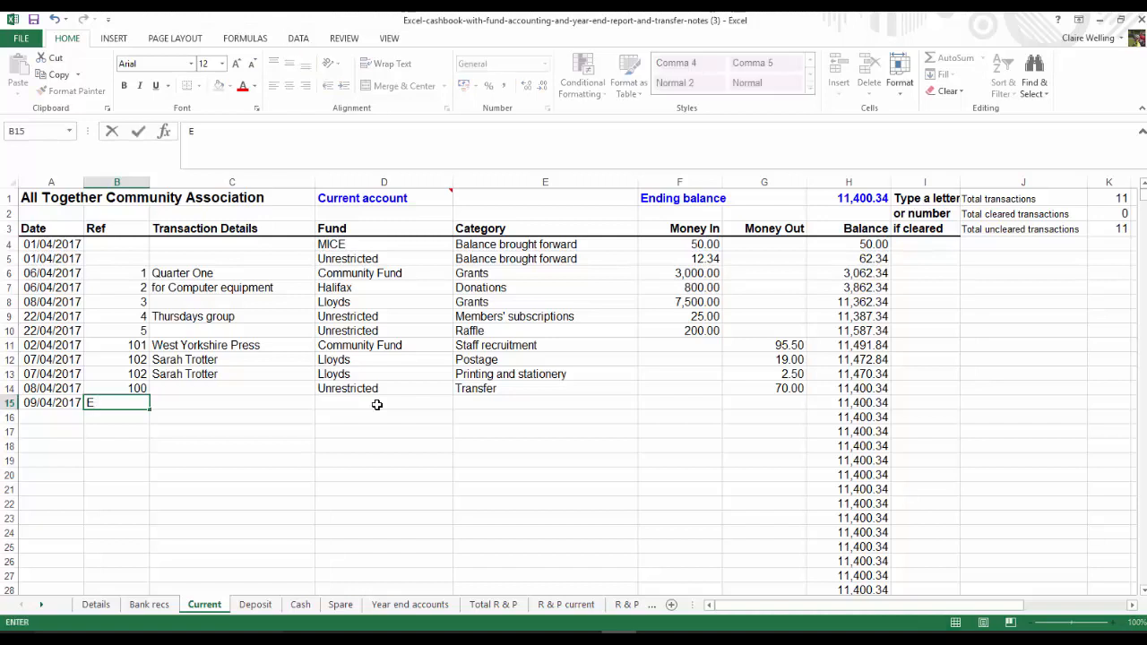
key("Return")
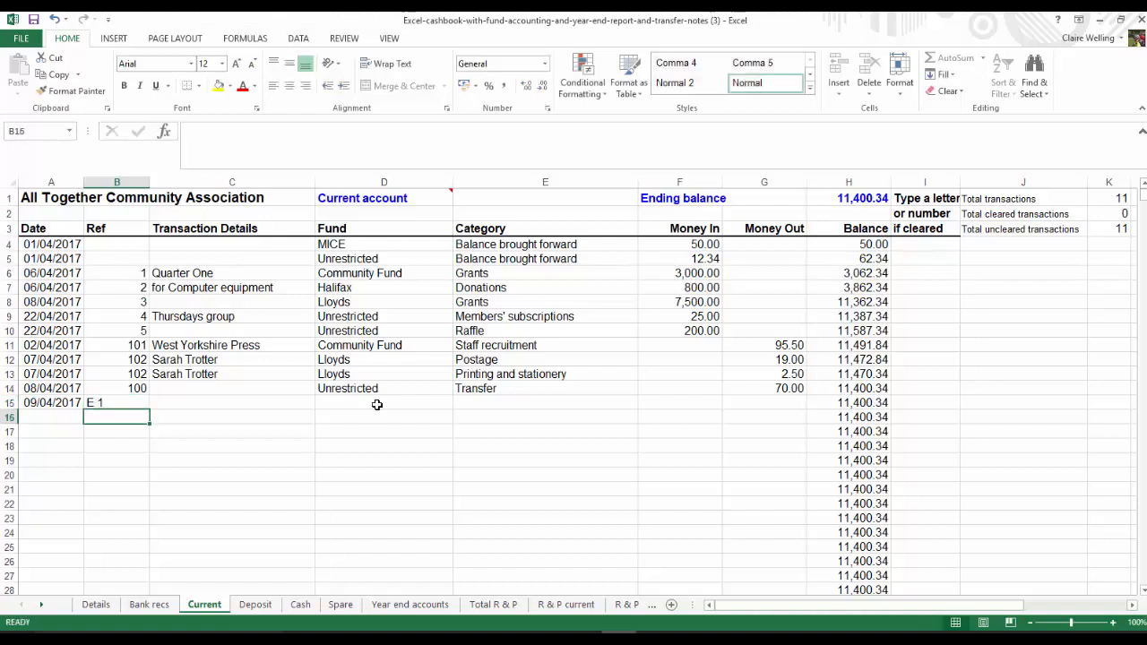
Enter "Viking Direct" as the transaction details in row 15 and assign the entry to the Lloyds fund
key("Up")
key("Right")
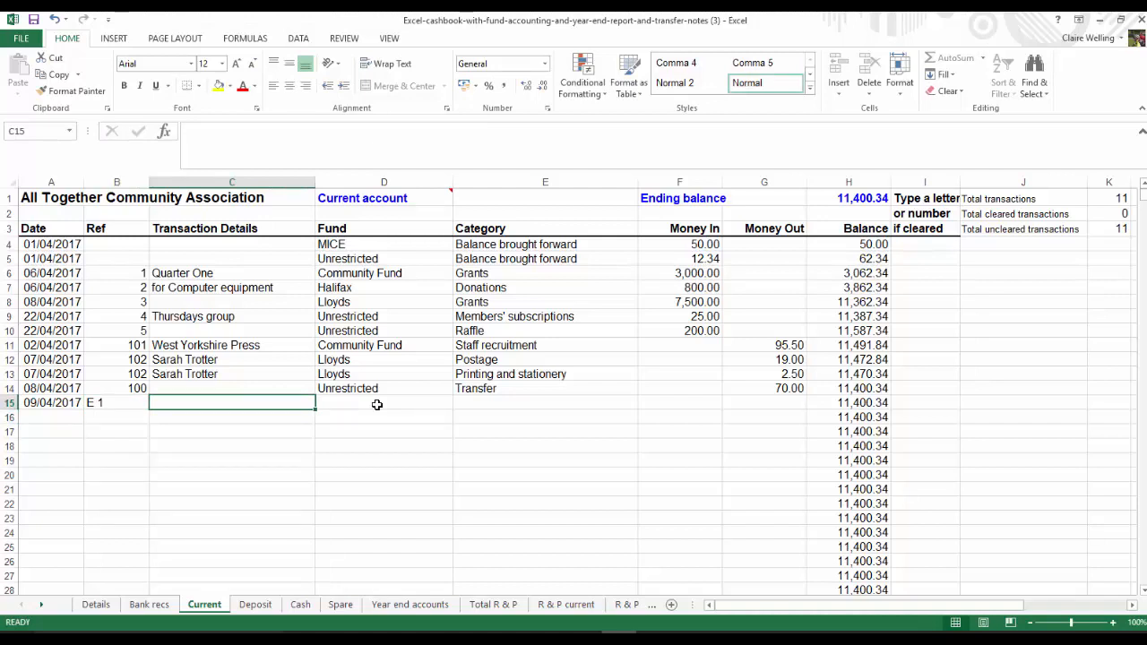
type("V")
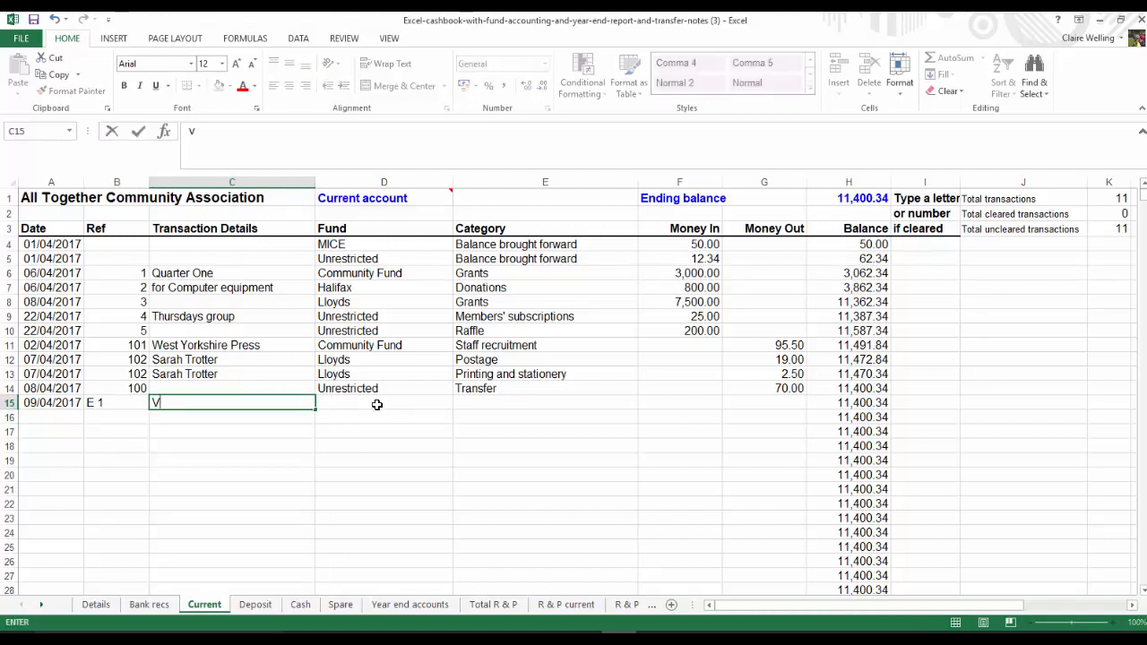
type("iking Direct")
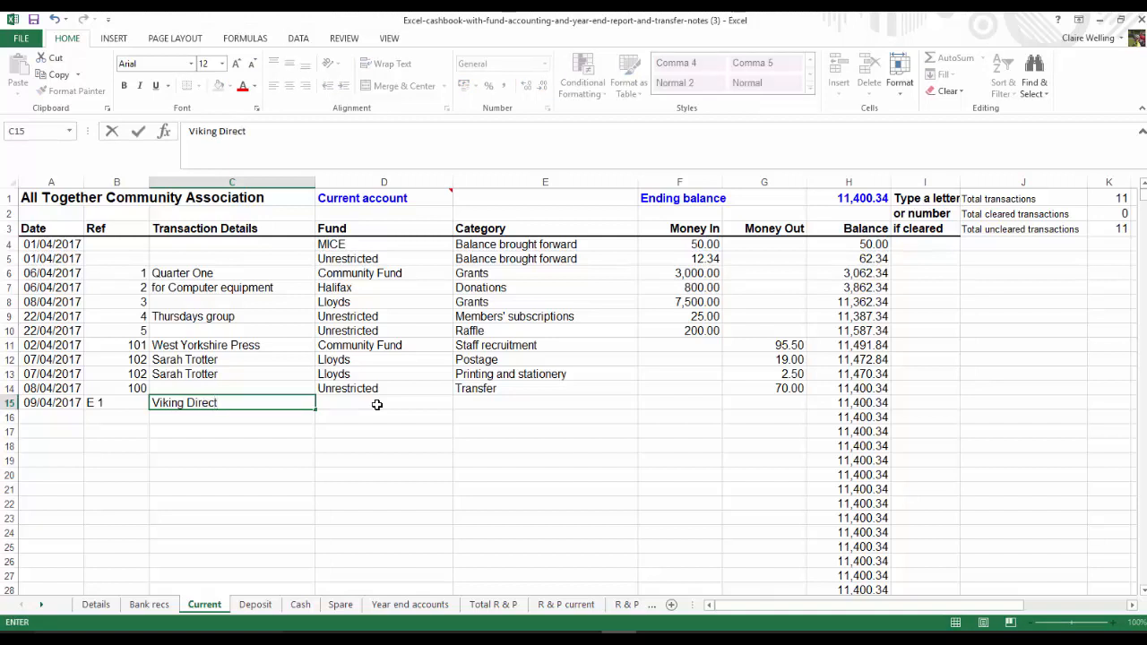
left_click(377, 405)
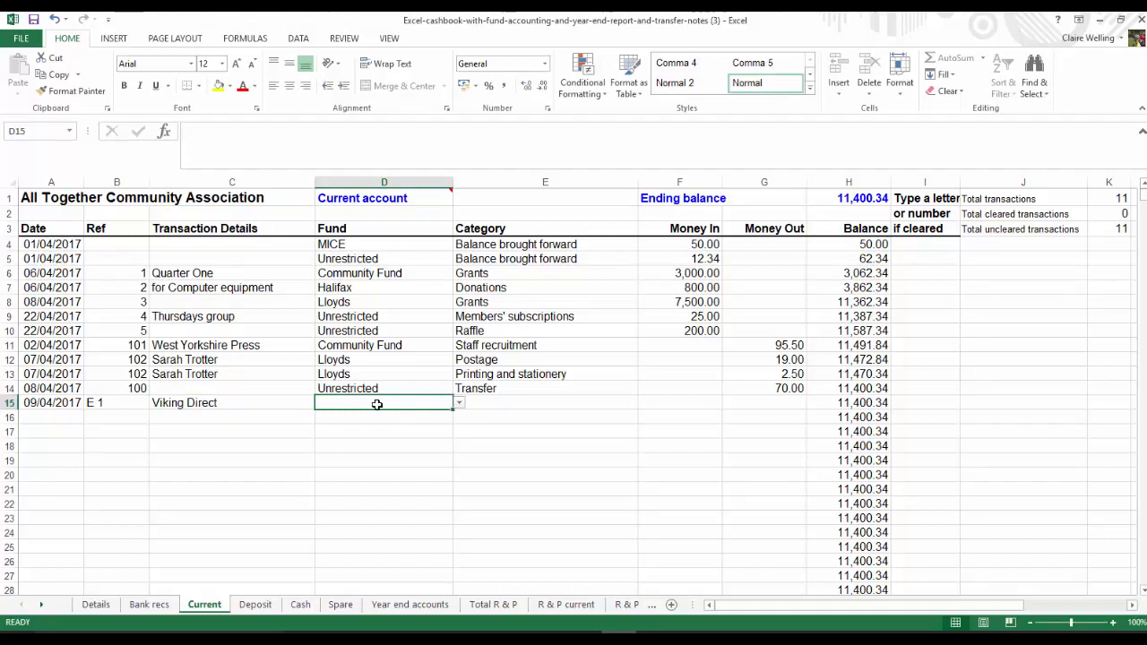
left_click(459, 403)
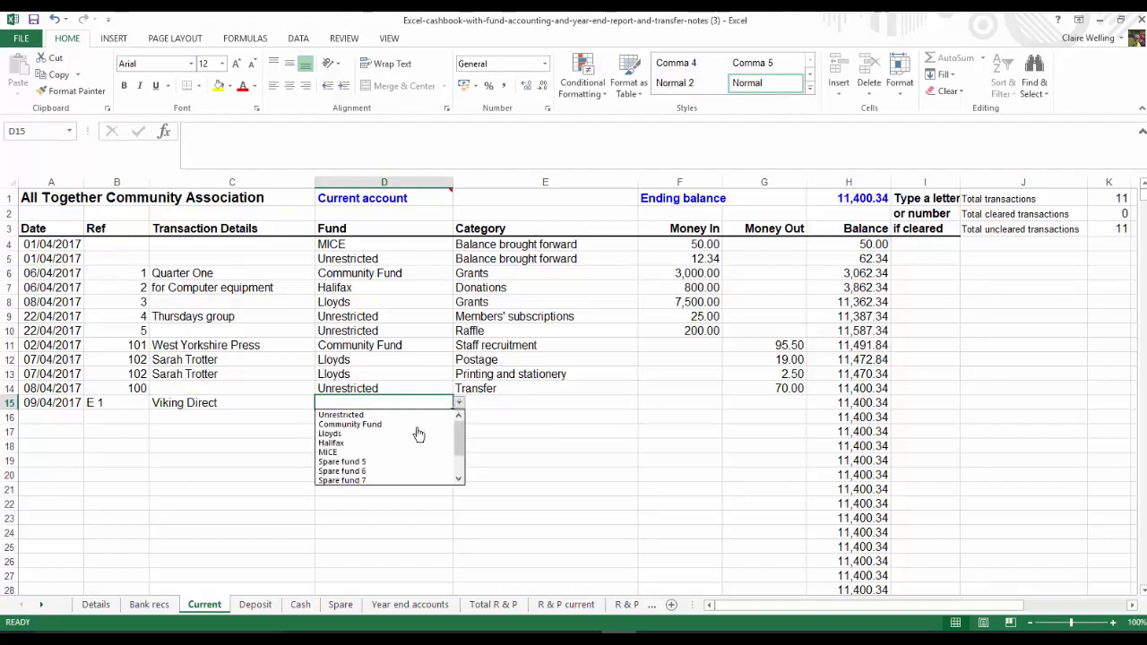
left_click(358, 435)
Categorise the Viking Direct payment as Printing and stationery and enter 193.75 as money out
left_click(516, 408)
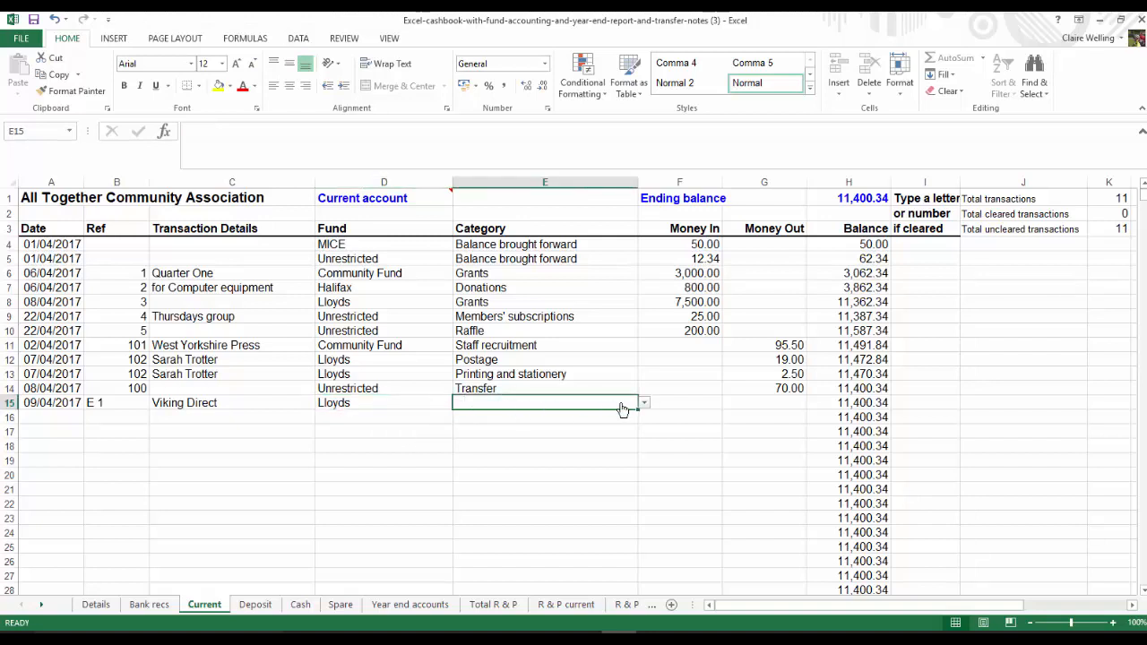
left_click(642, 404)
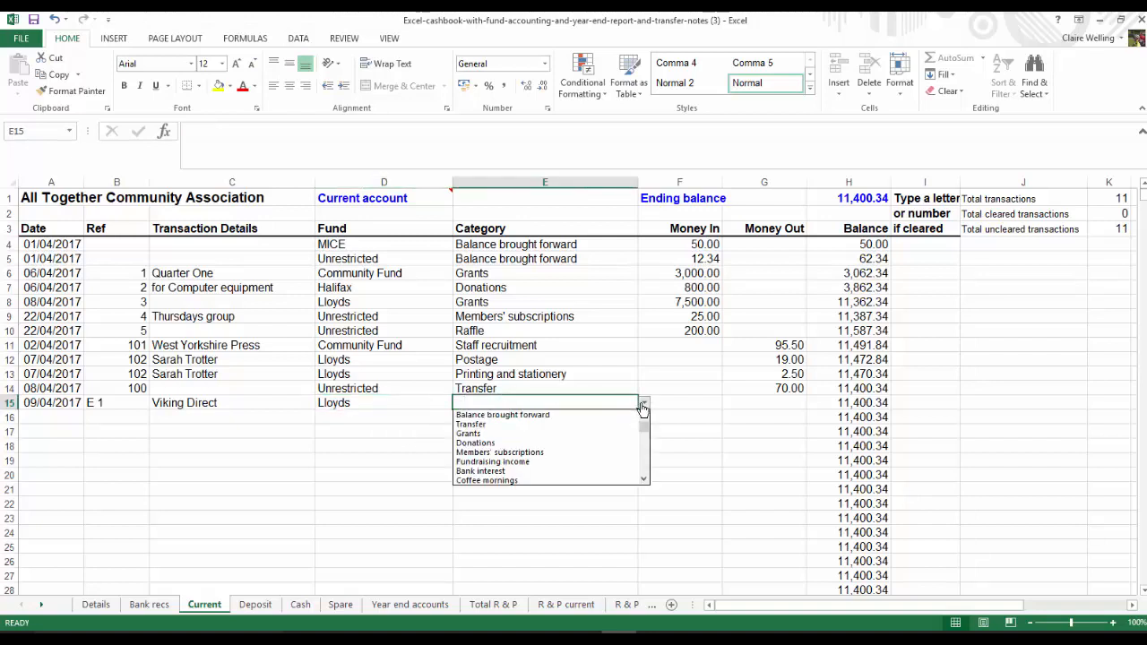
left_click(645, 468)
left_click(645, 468)
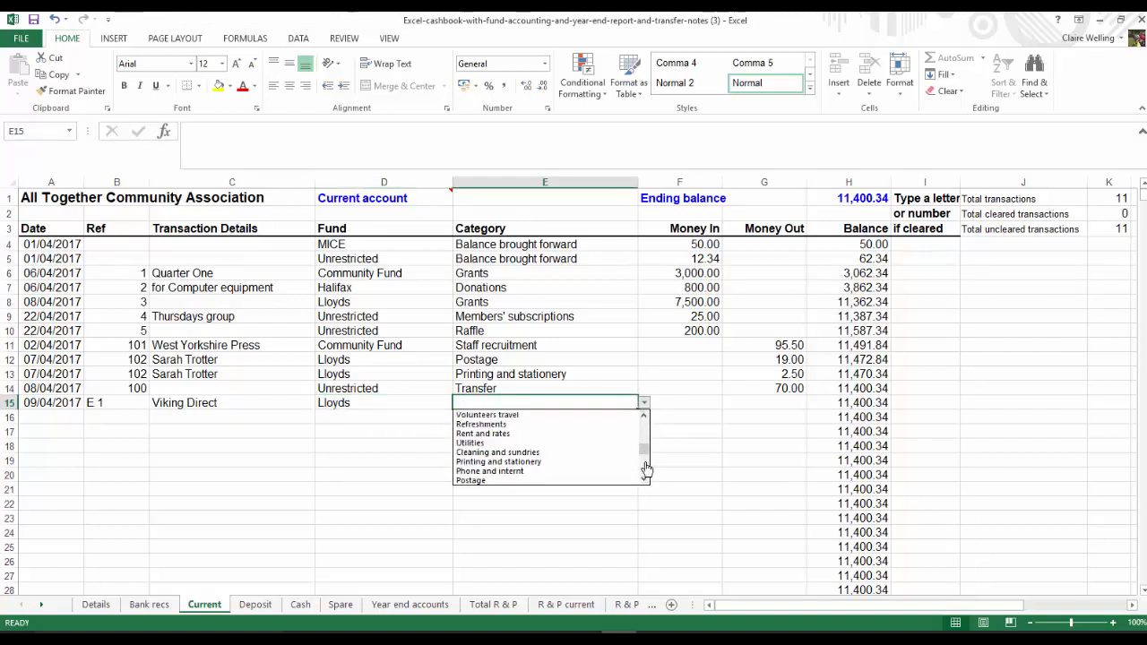
left_click(519, 465)
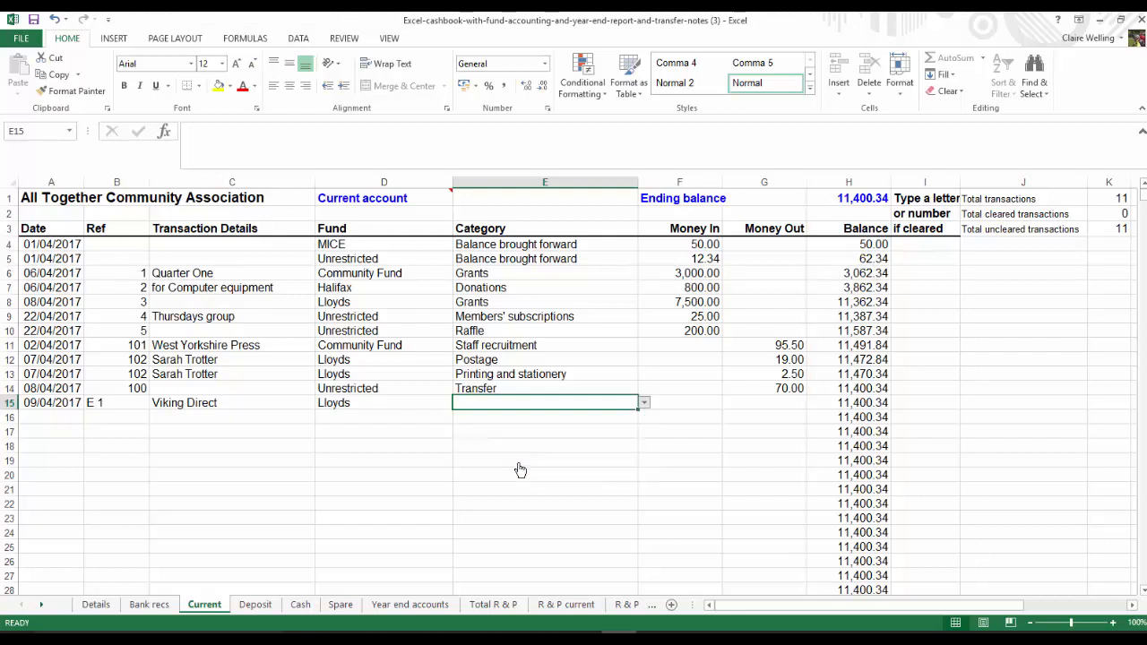
left_click(762, 403)
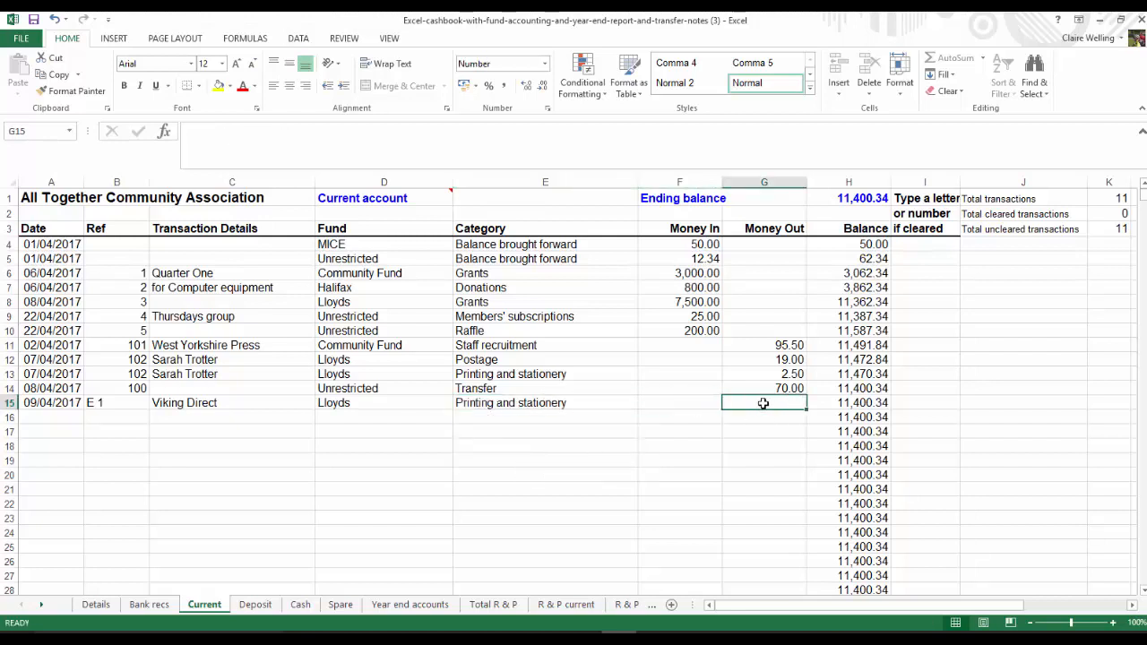
type("193.75")
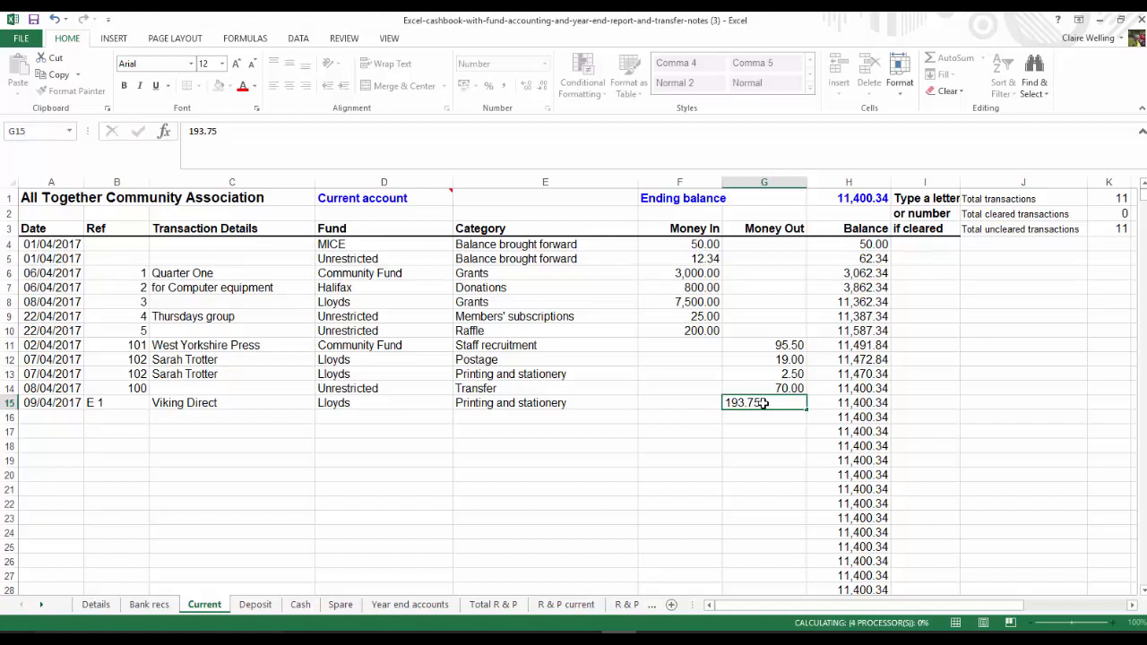
key("Return")
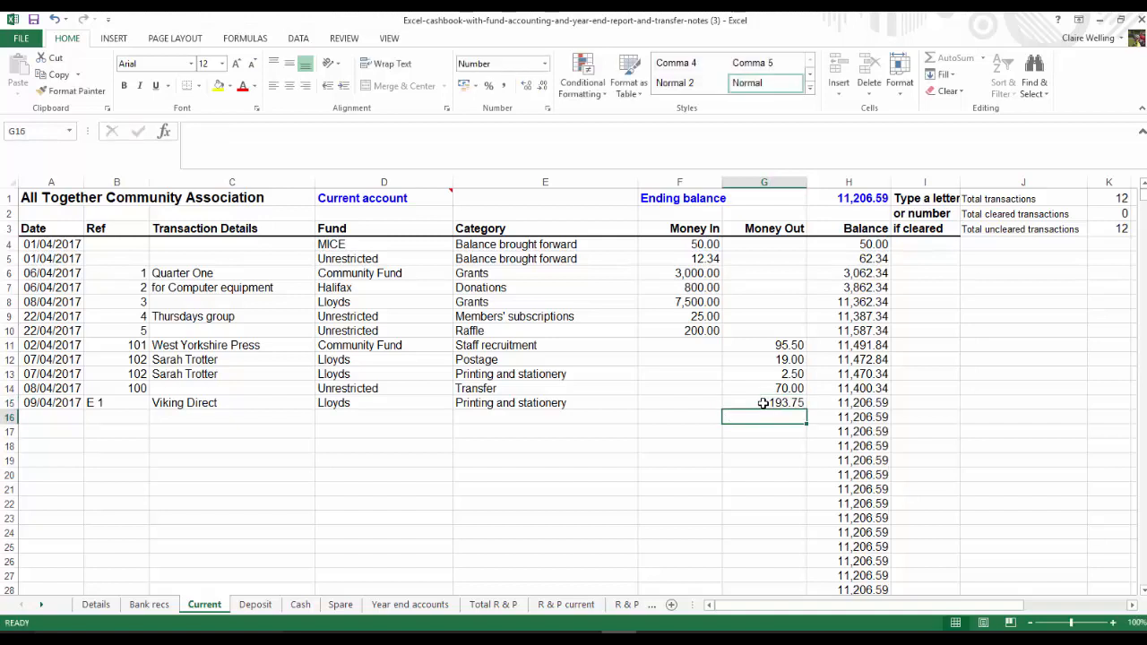
Start an entry in row 16 of the Current sheet dated 13/04/2017 with reference E 2
left_click(62, 418)
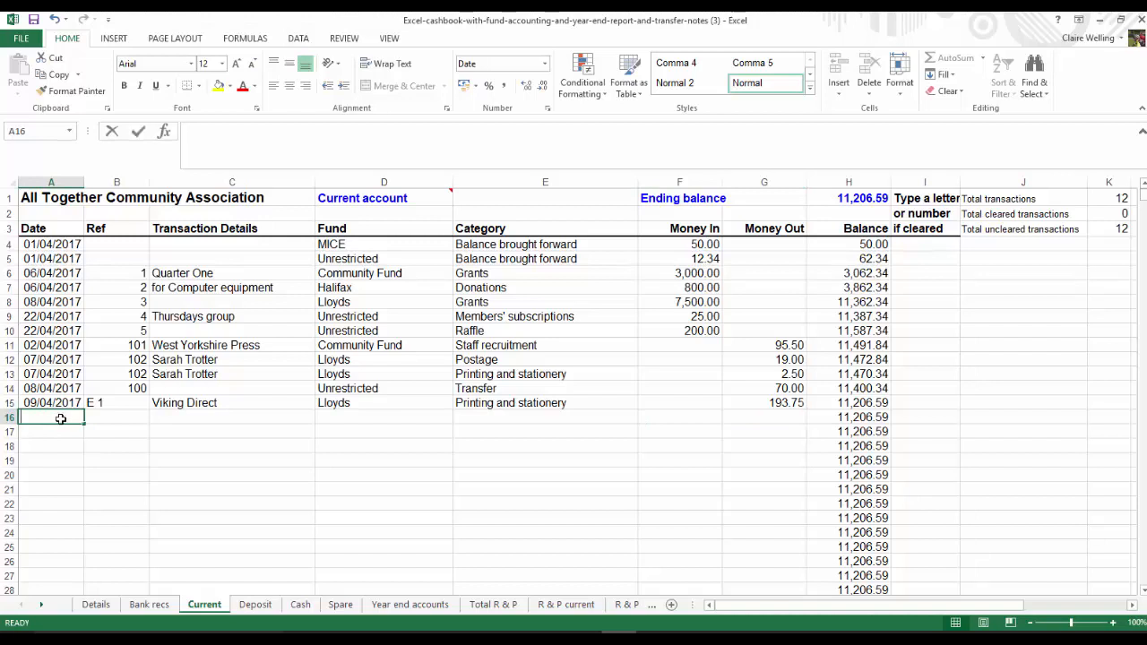
type("13/04/2017")
key("Tab")
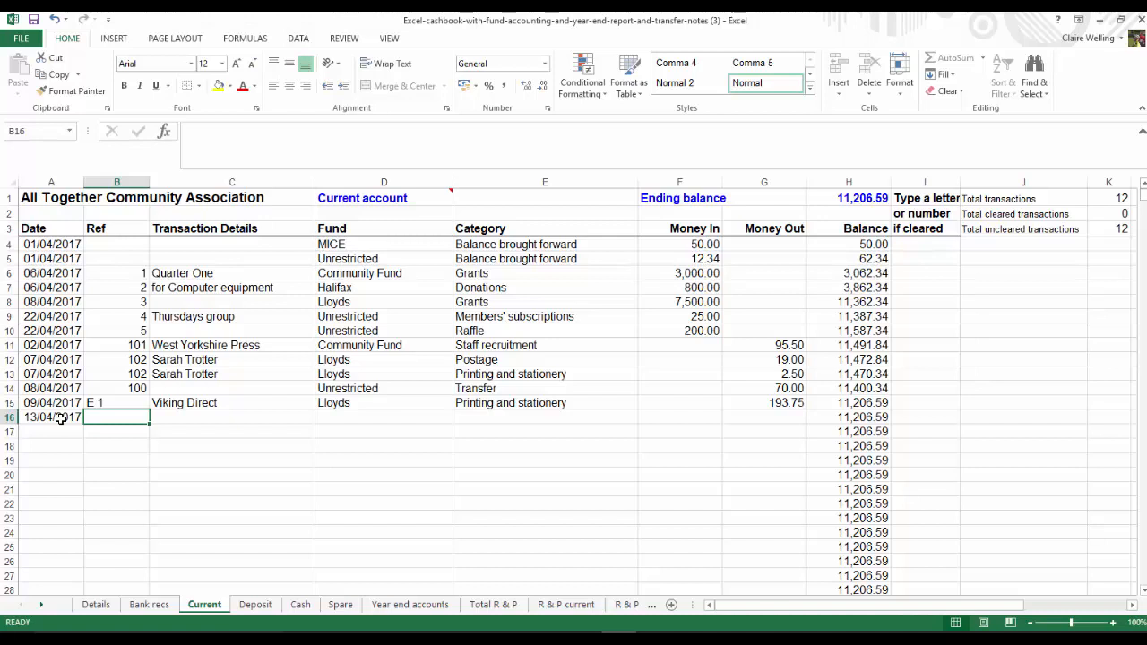
type("E 1")
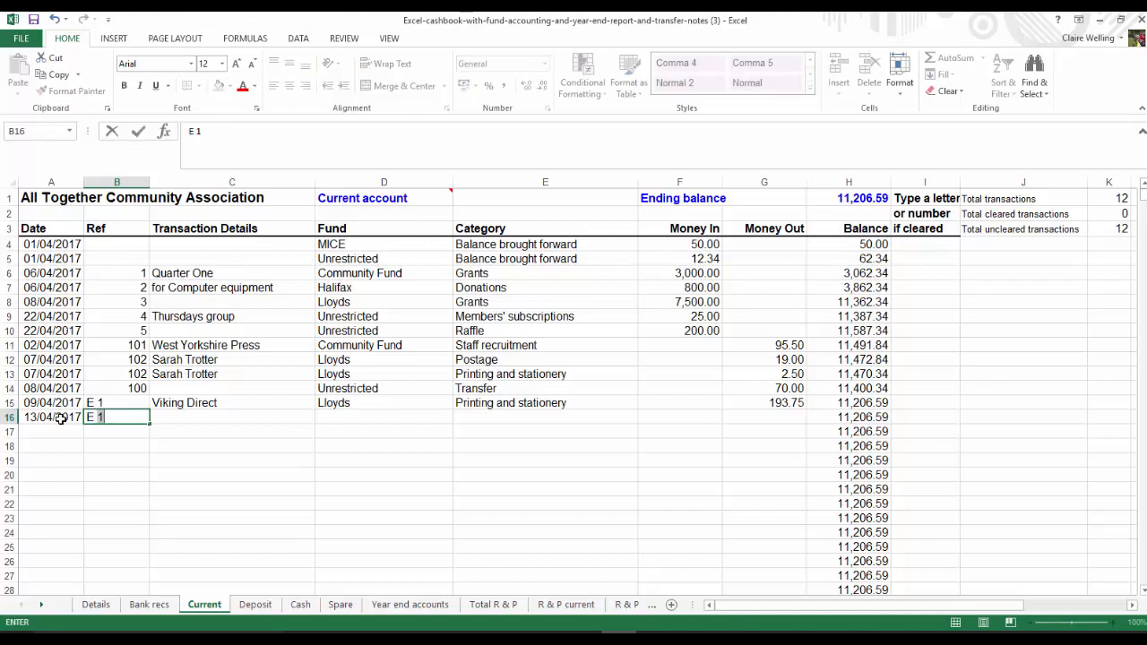
key("Tab")
Enter "Hewlett Packard" as the transaction details in row 16 and assign the entry to the Halifax fund
type("Hewlett")
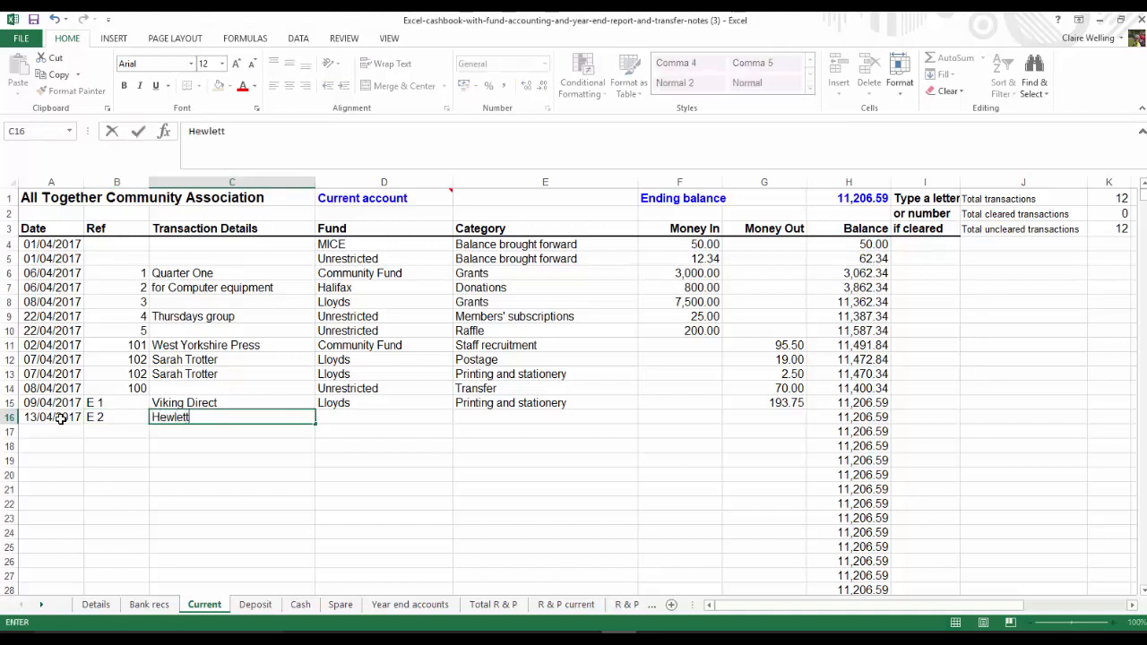
type(" Packard")
key("Tab")
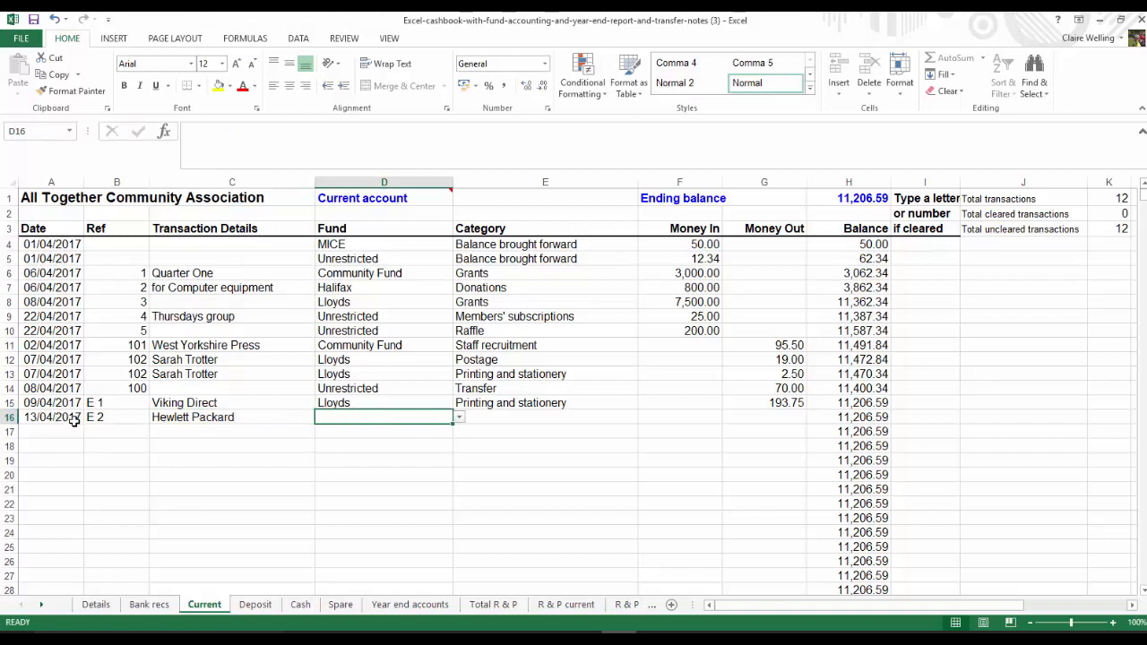
left_click(459, 422)
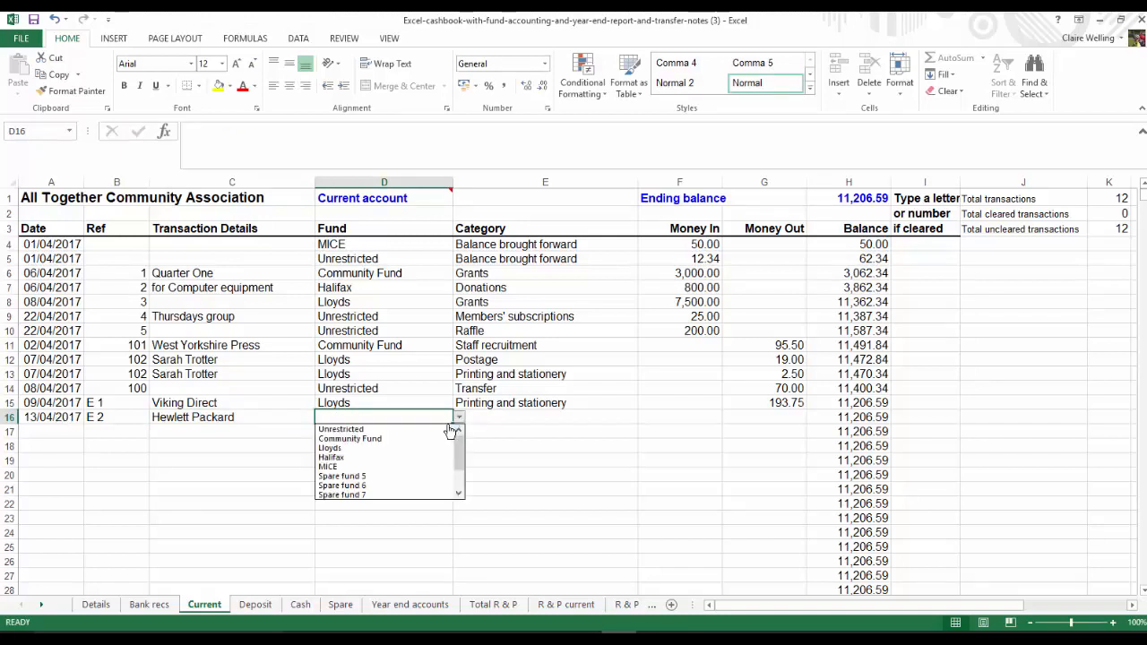
left_click(376, 457)
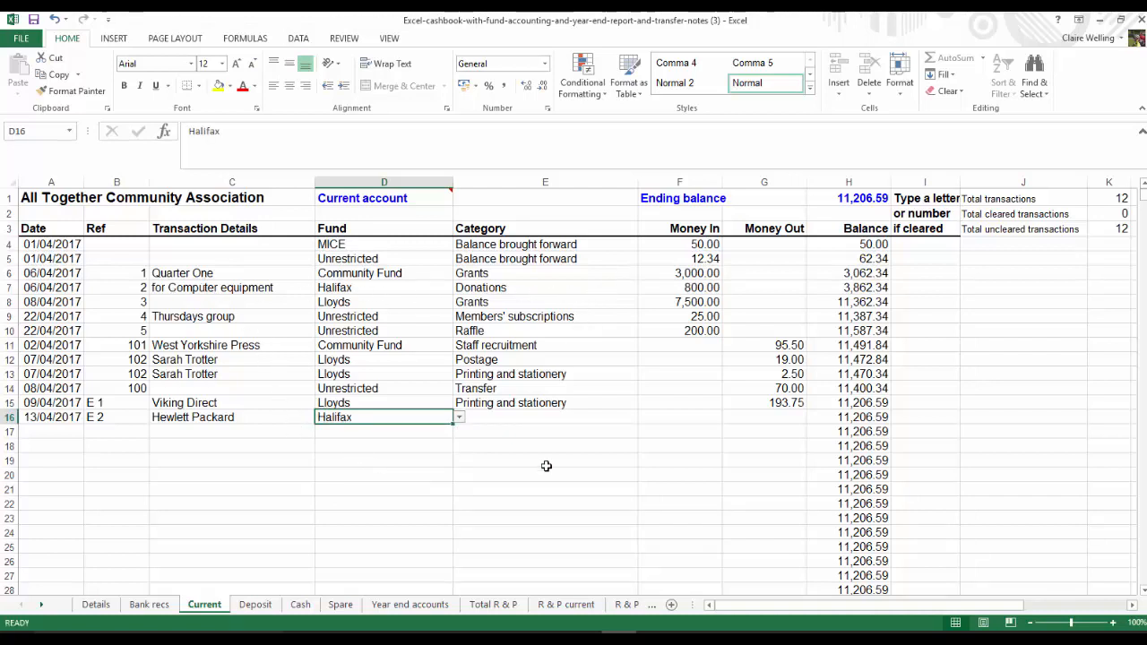
Categorise the Hewlett Packard payment in row 16 as Equipment and enter 660 as money out
left_click(526, 416)
left_click(644, 418)
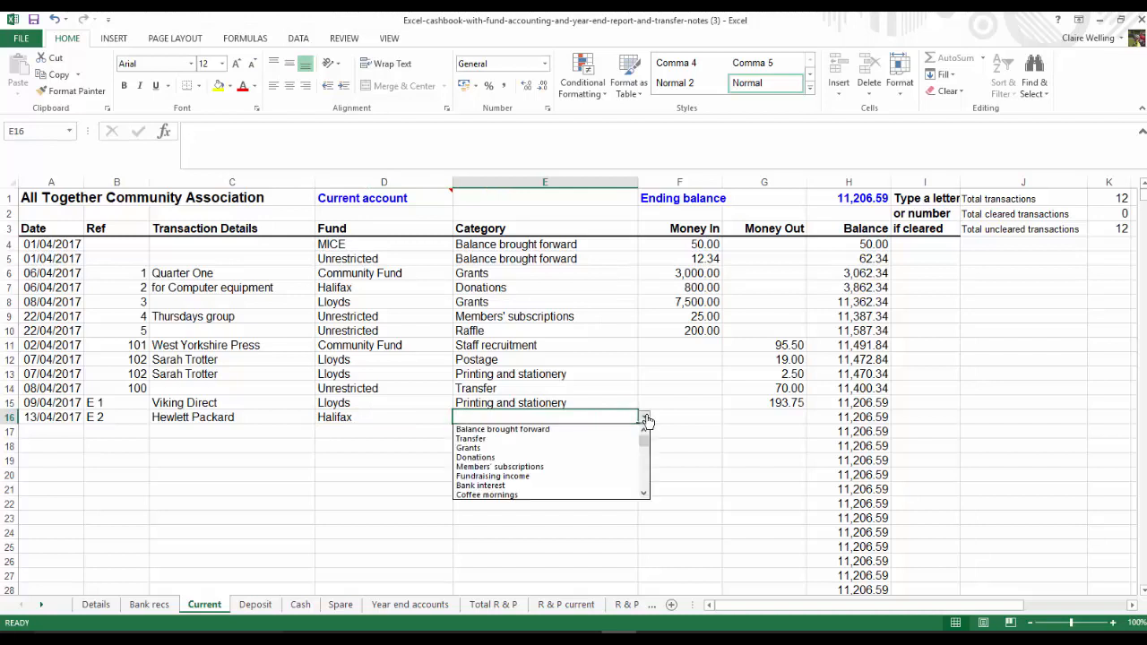
scroll(644, 486, "down", 10)
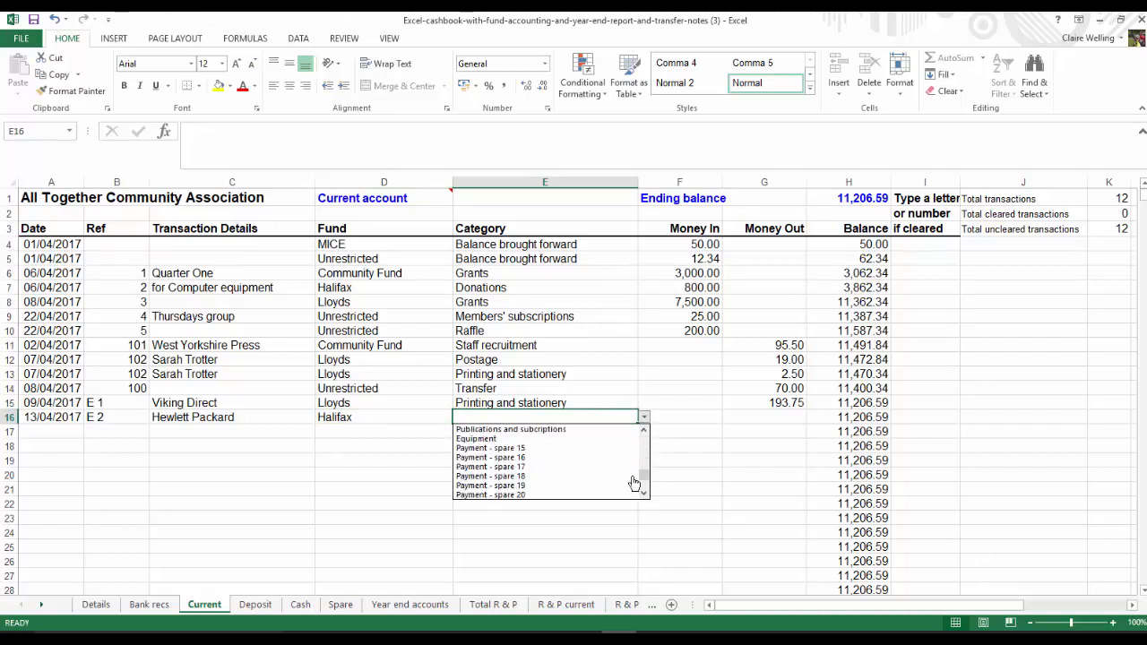
left_click(500, 438)
left_click(770, 415)
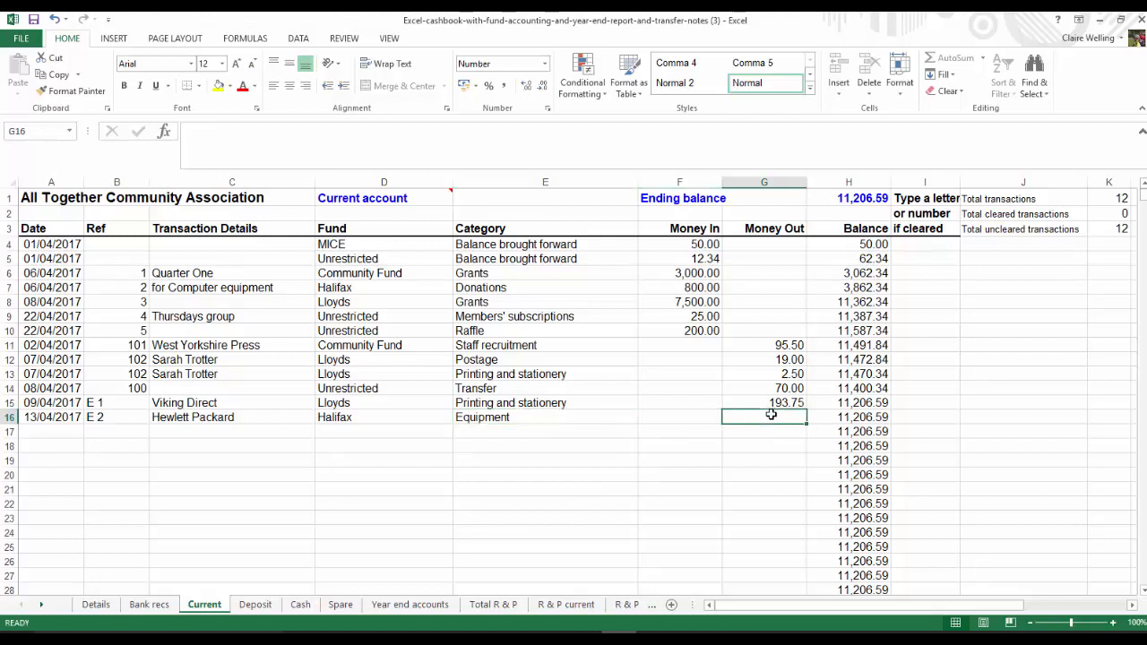
type("660")
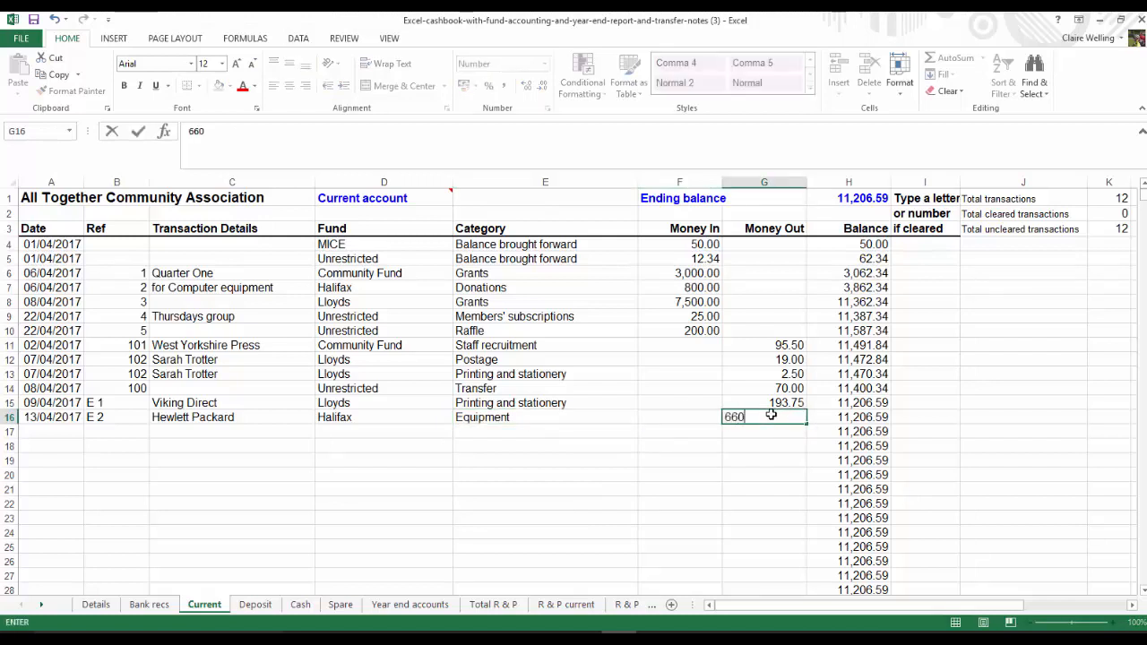
key("Return")
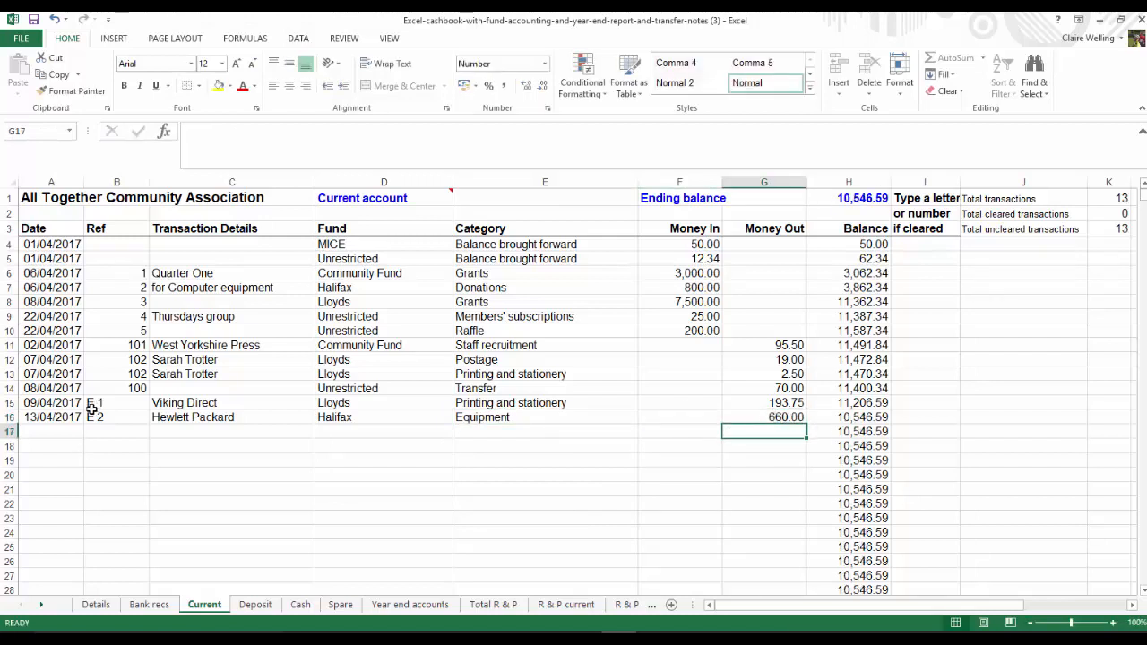
Examine the receipts, payments and carried-forward balances for each fund in the Total R & P report, and return to the Current sheet
left_click(40, 431)
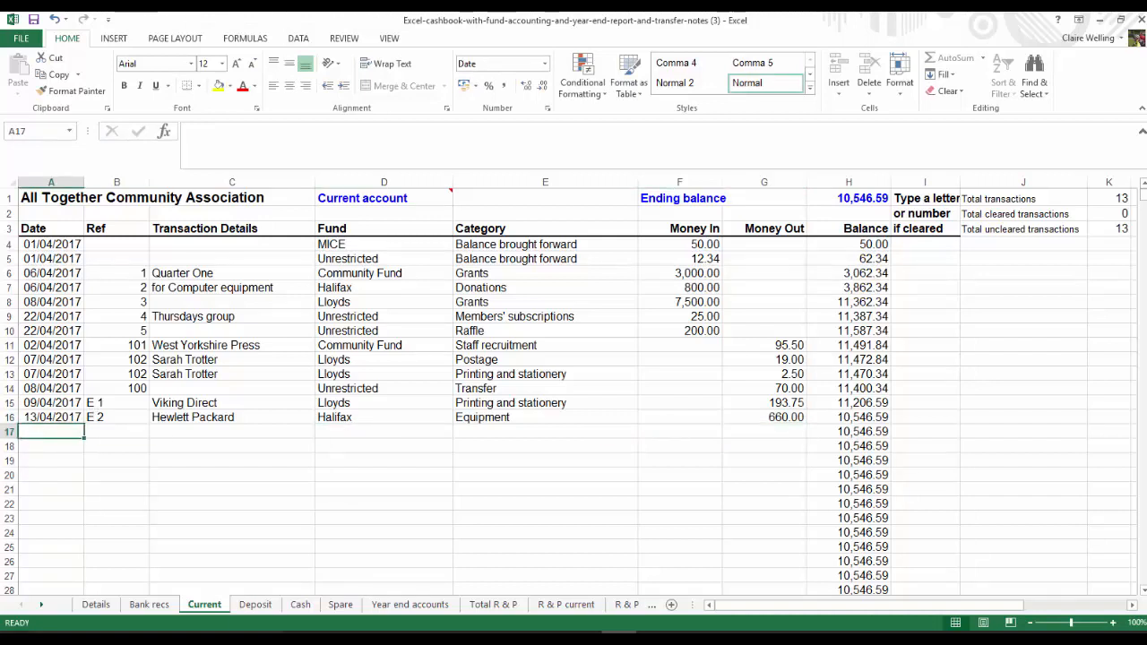
left_click(493, 603)
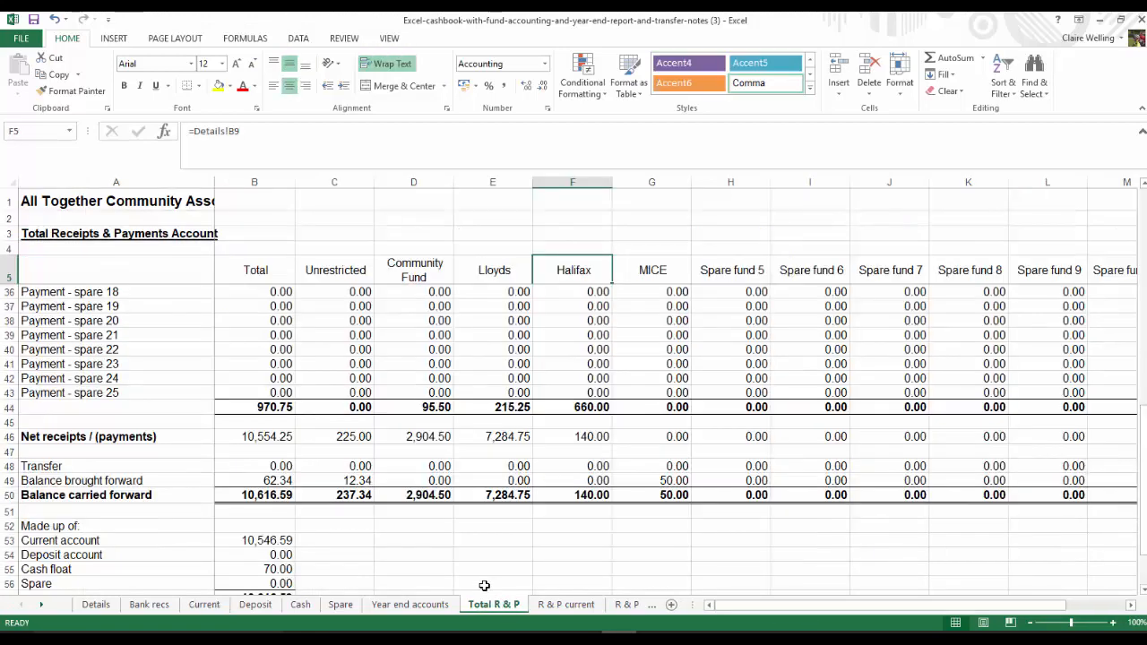
scroll(490, 567, "up", 7)
scroll(490, 567, "up", 3)
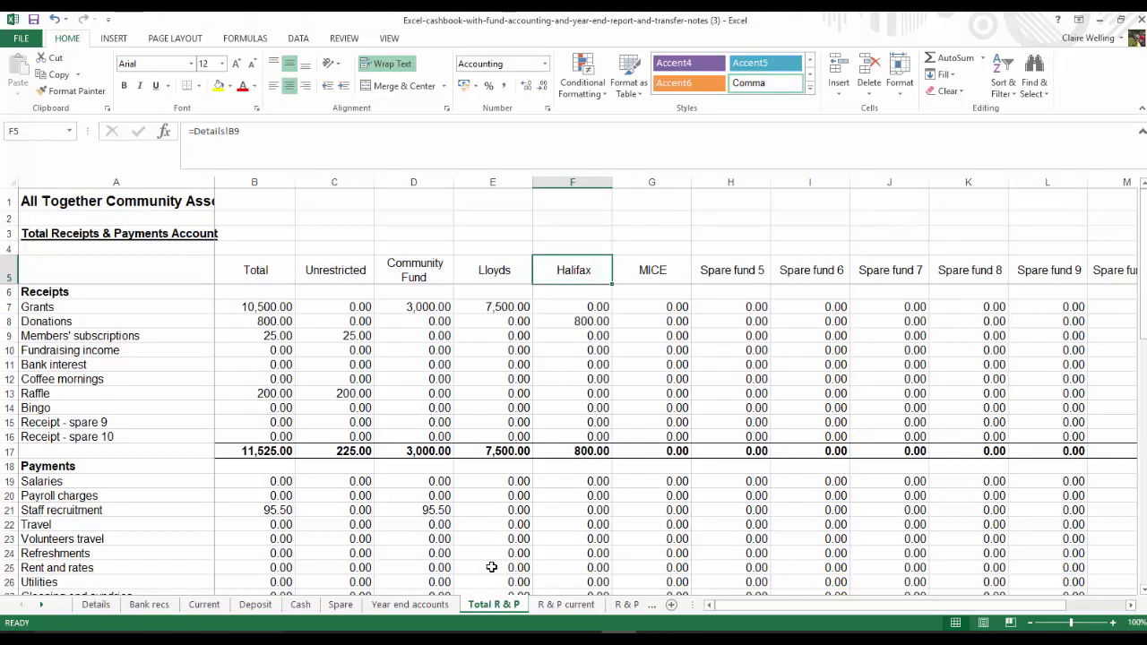
scroll(430, 508, "down", 2)
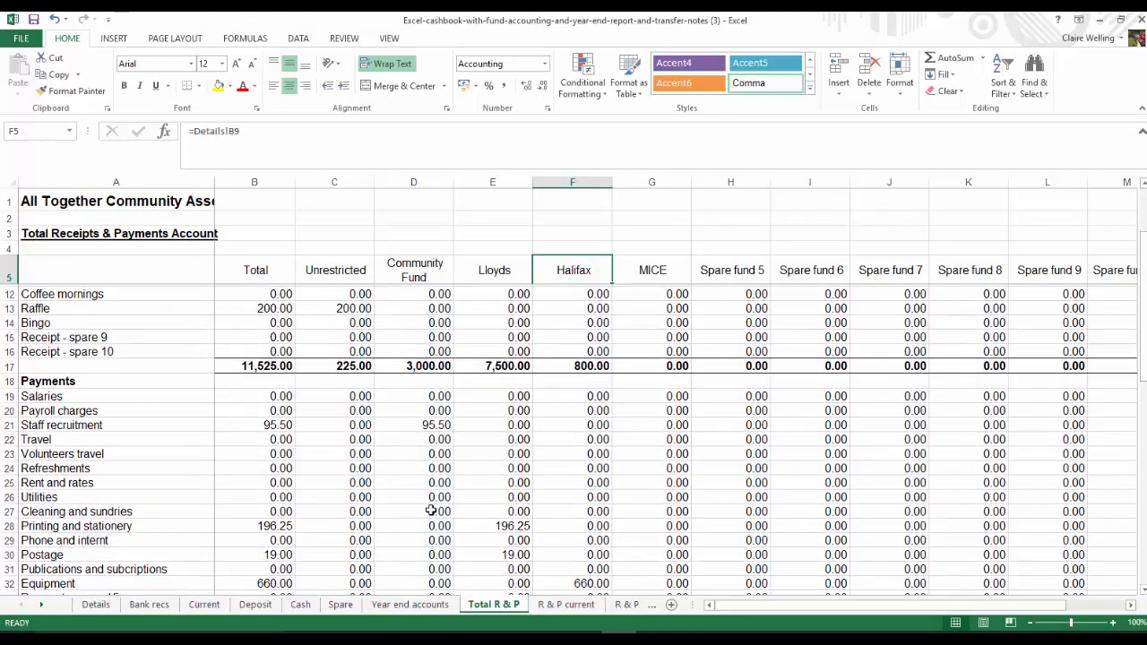
scroll(494, 520, "down", 7)
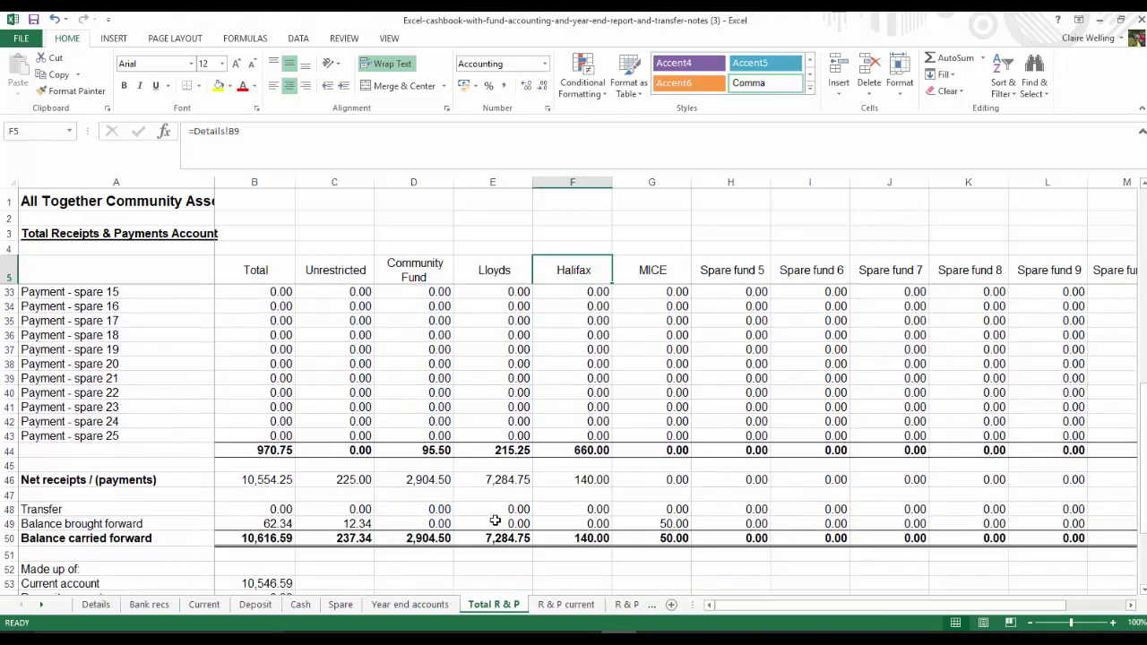
scroll(495, 521, "down", 1)
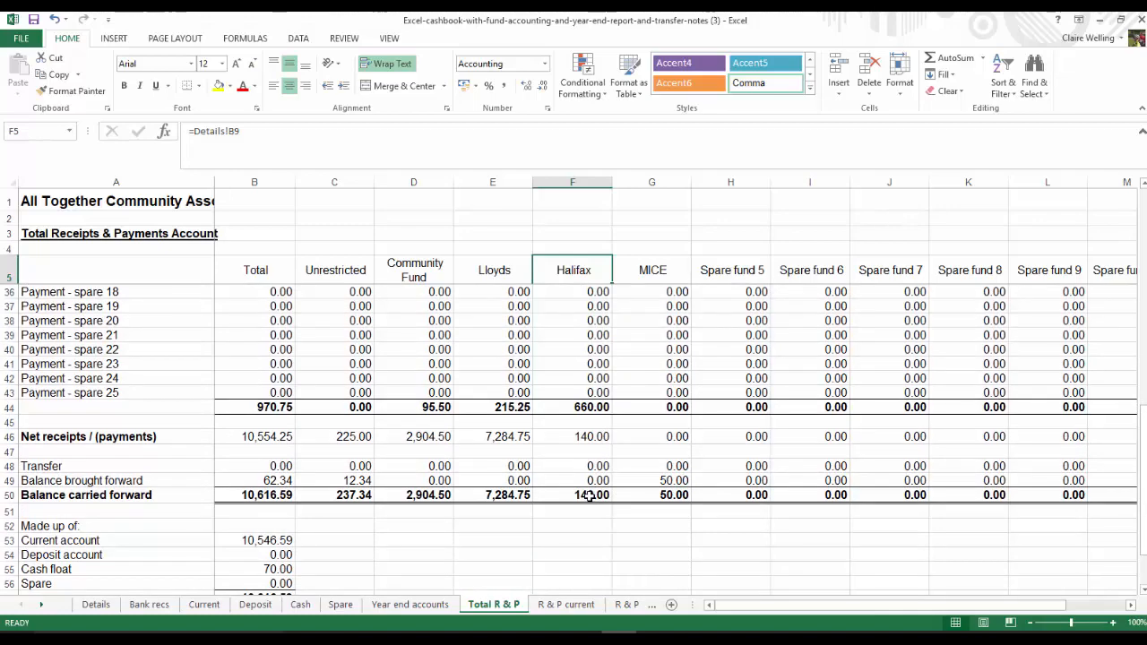
scroll(590, 495, "up", 8)
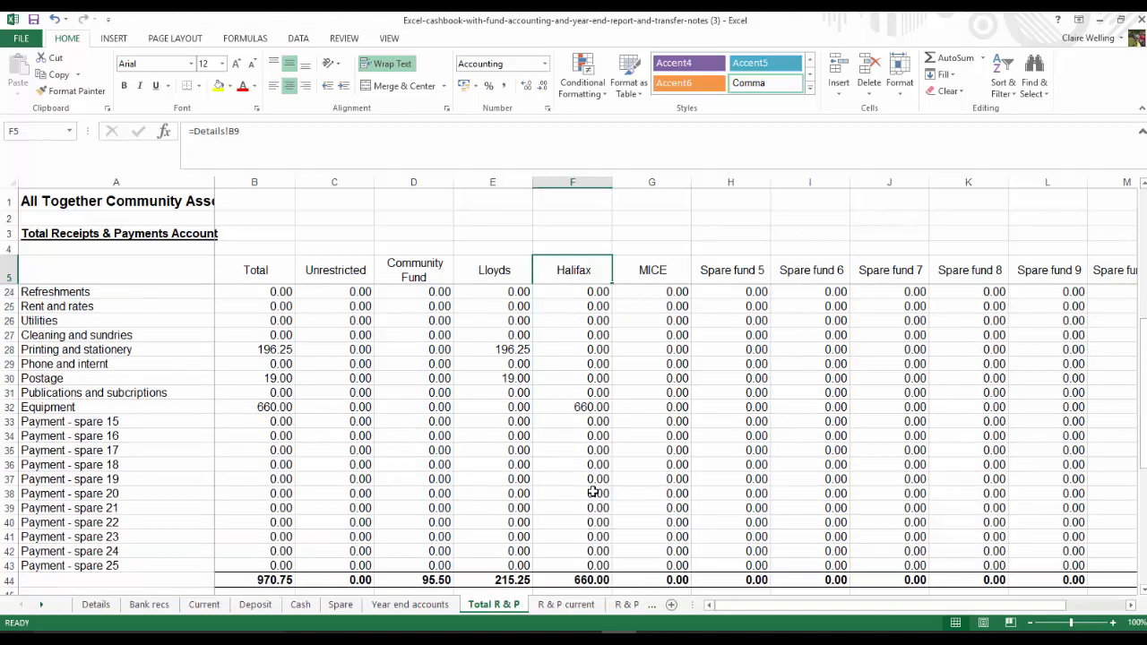
scroll(592, 491, "down", 7)
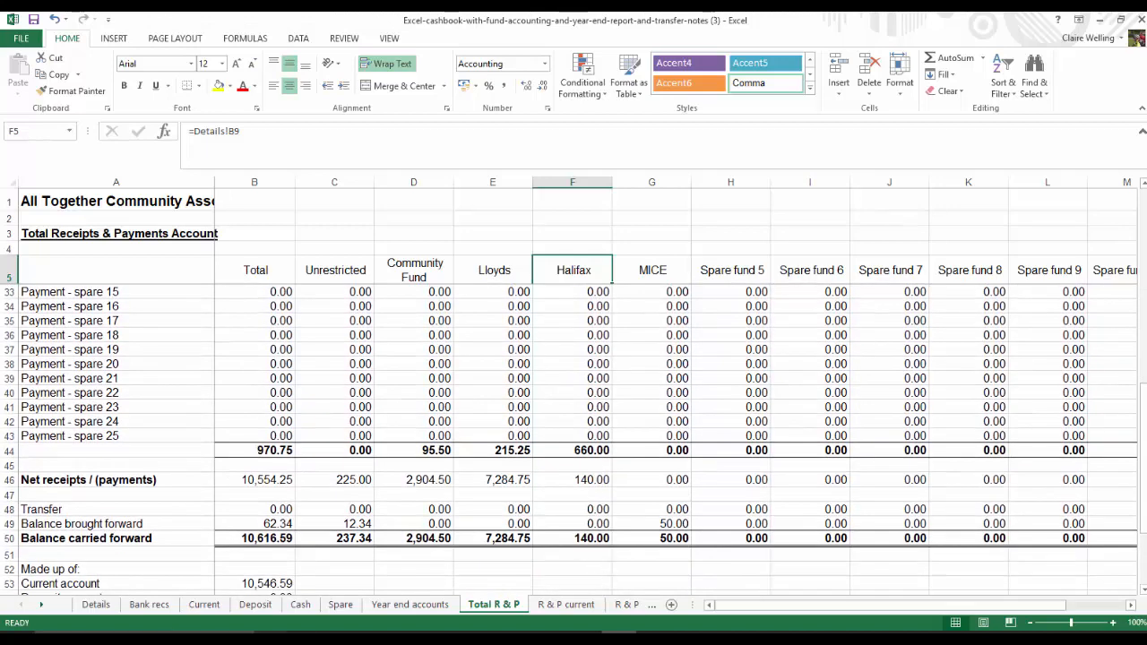
left_click(206, 605)
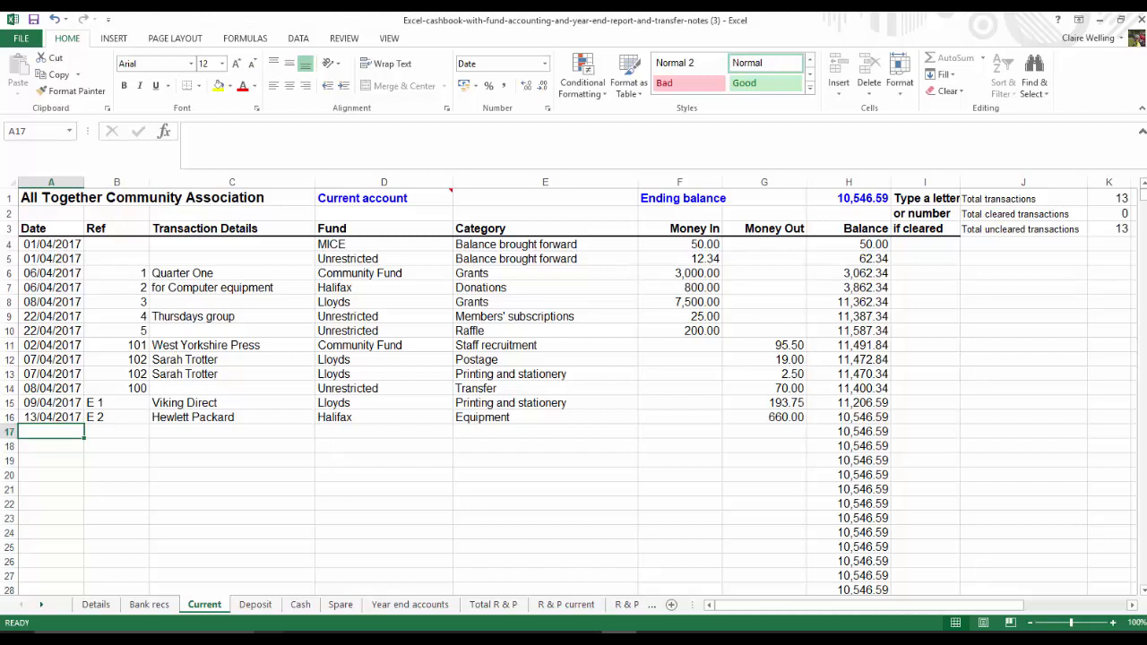
Start an entry in row 17 dated 21/04/2017 with "VAL payroll" as the transaction details, leaving the reference blank
type("21/4/17")
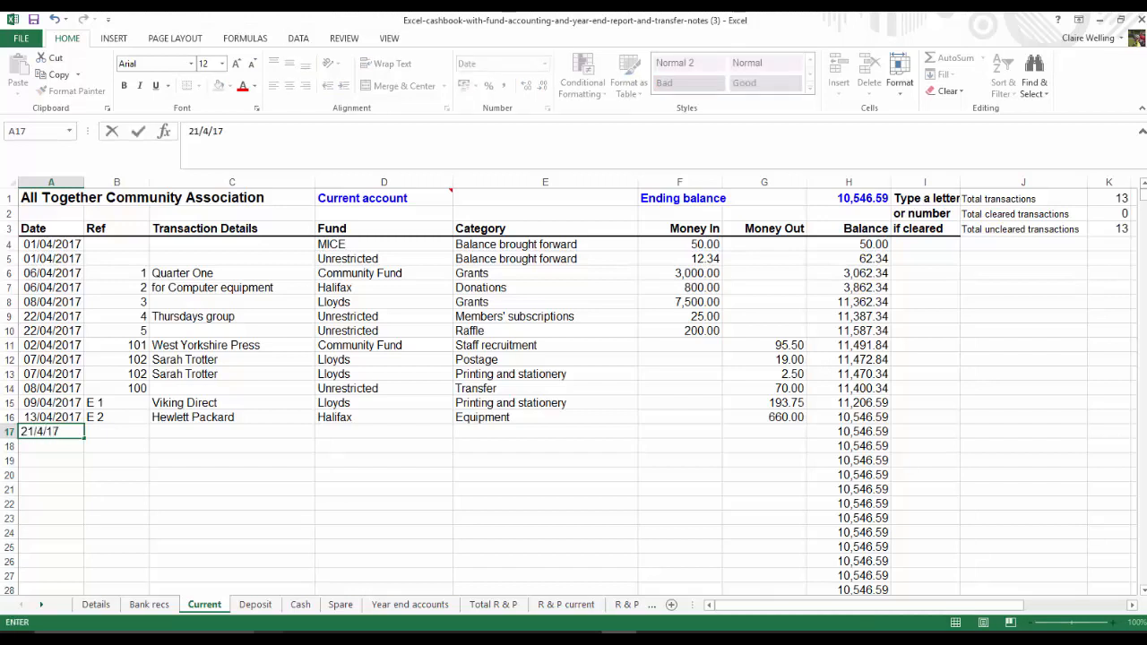
key("Tab")
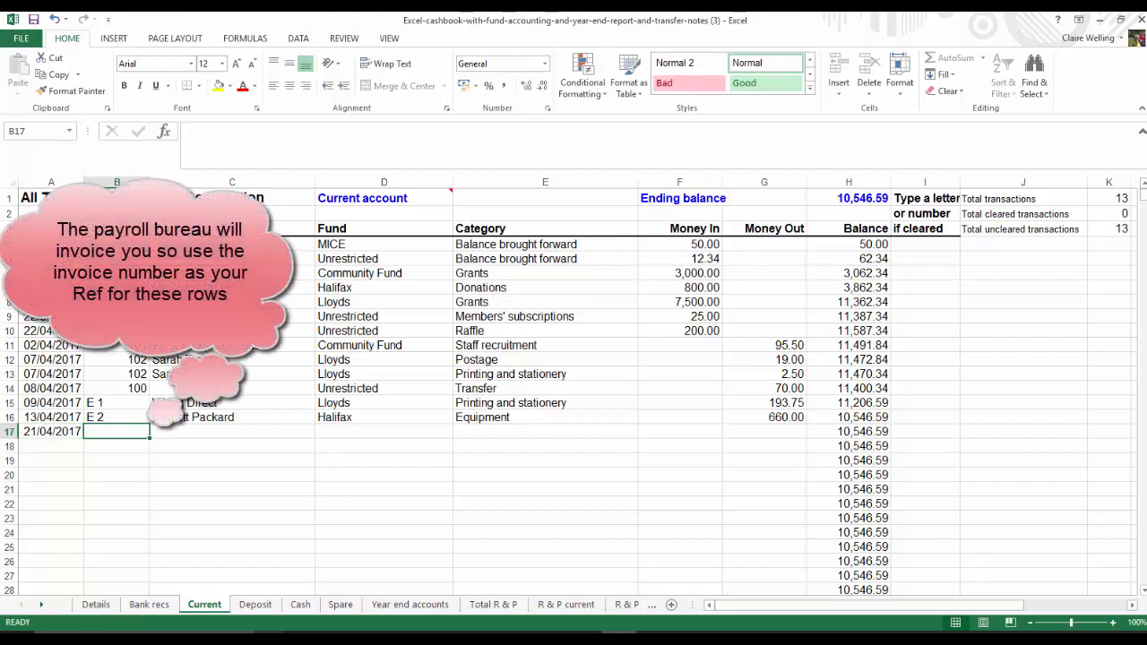
key("Tab")
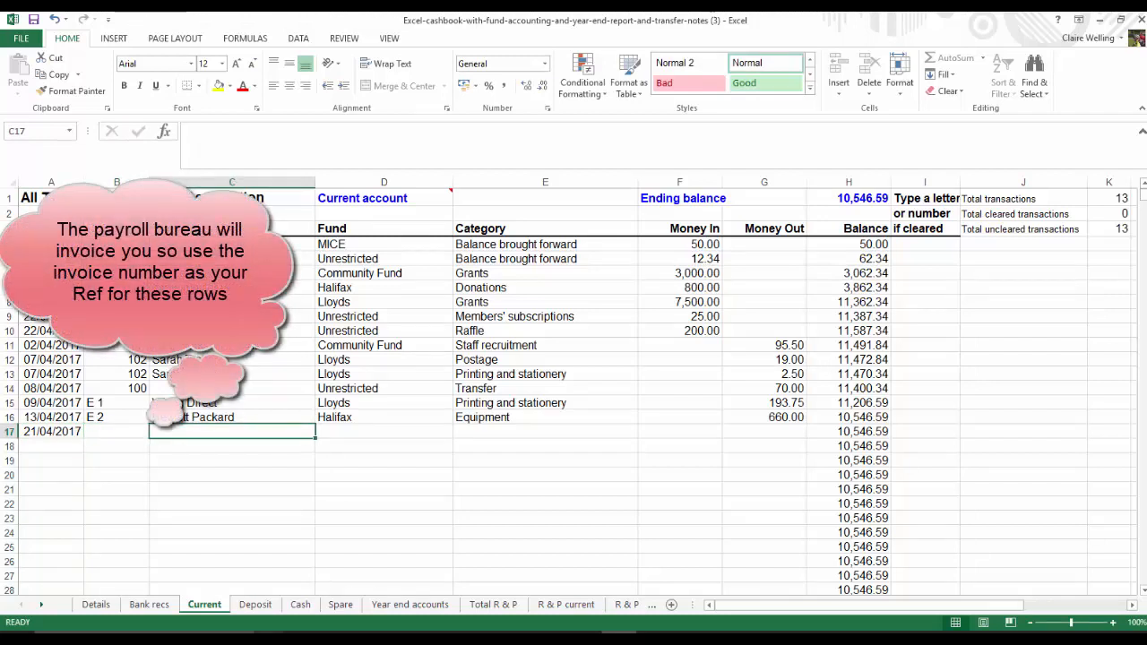
type("VAL")
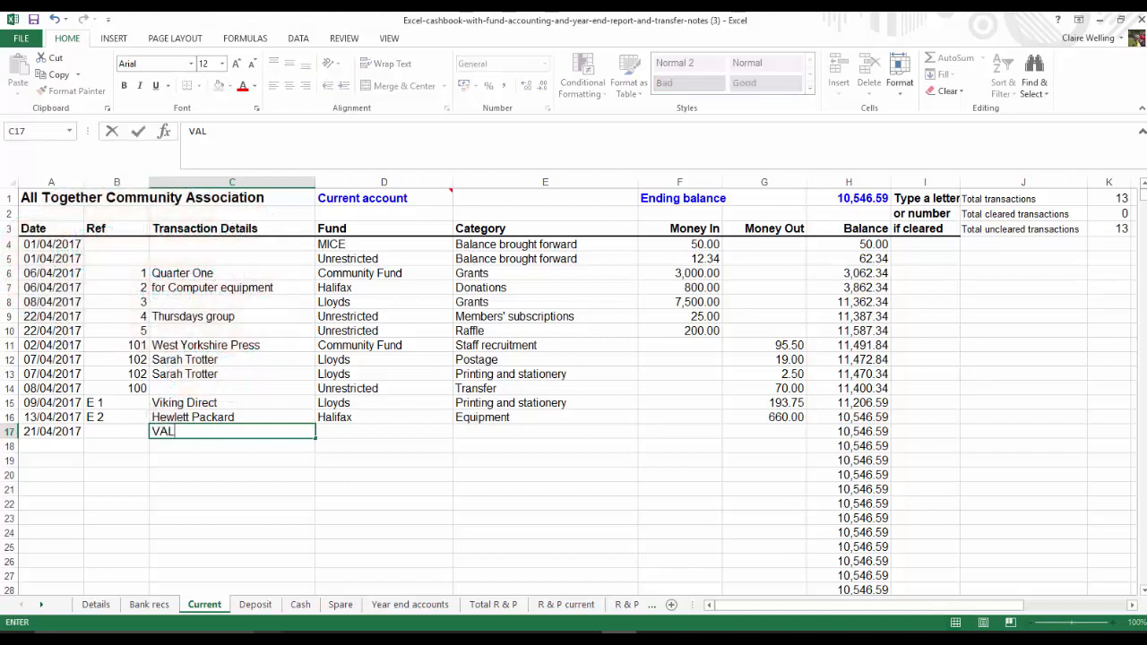
type(" payroll")
key("Tab")
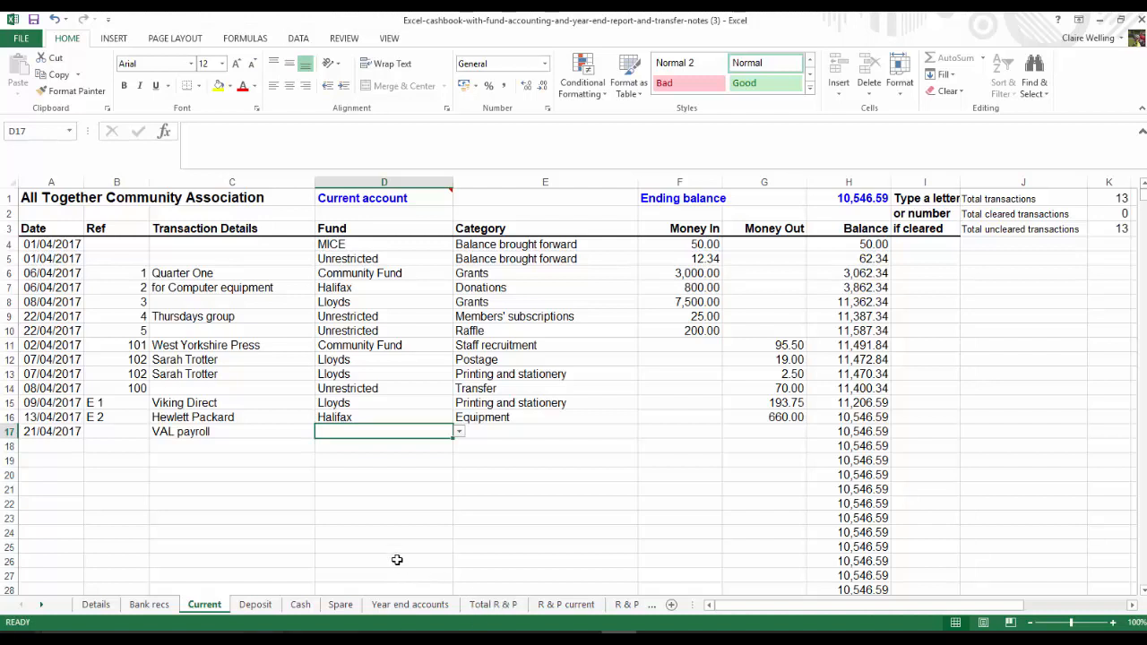
Assign the VAL payroll entry in row 17 to the Community Fund and categorise it as Payroll charges
left_click(461, 433)
left_click(379, 459)
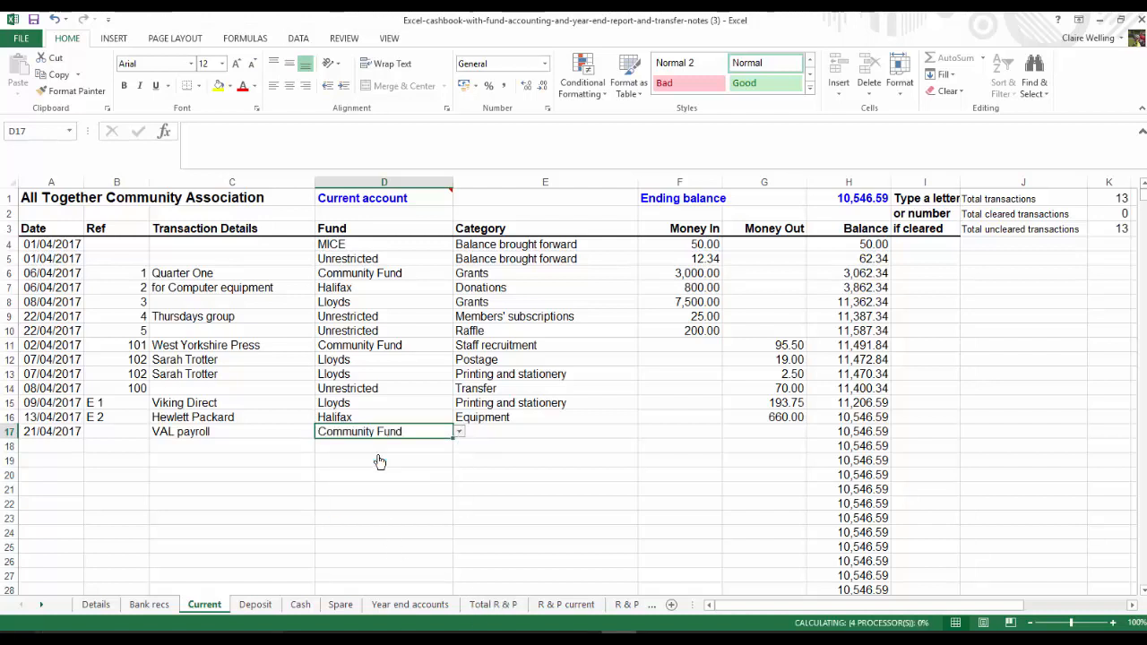
left_click(520, 430)
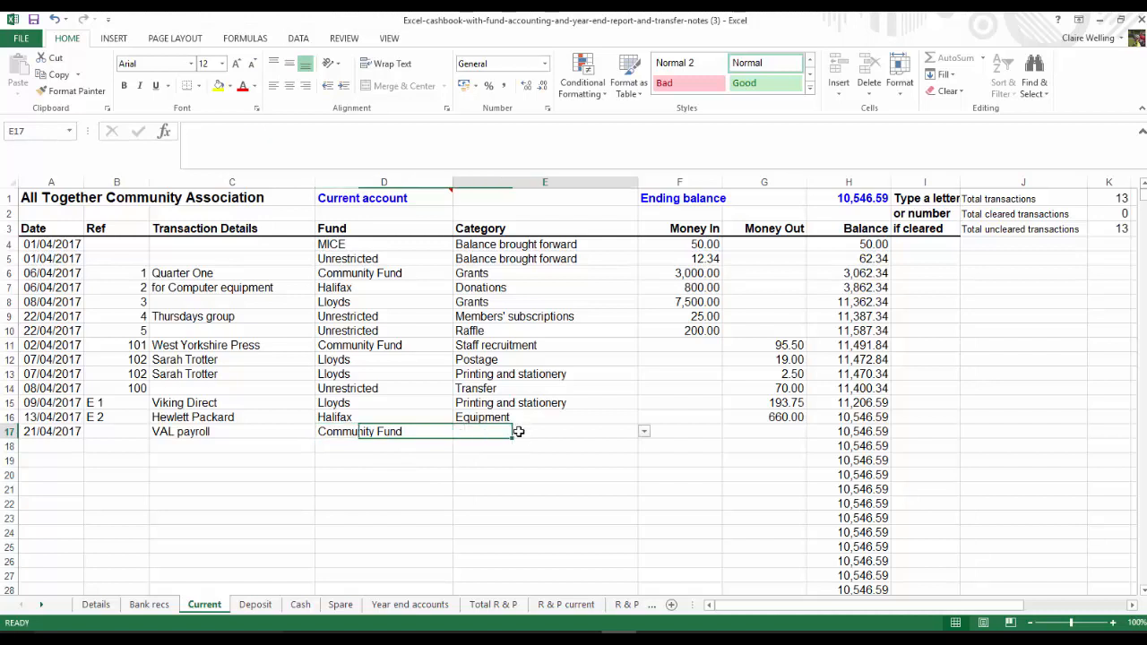
left_click(643, 432)
left_click(644, 510)
left_click(643, 510)
left_click(643, 509)
left_click(643, 510)
left_click(643, 510)
left_click(643, 509)
left_click(643, 510)
left_click(497, 500)
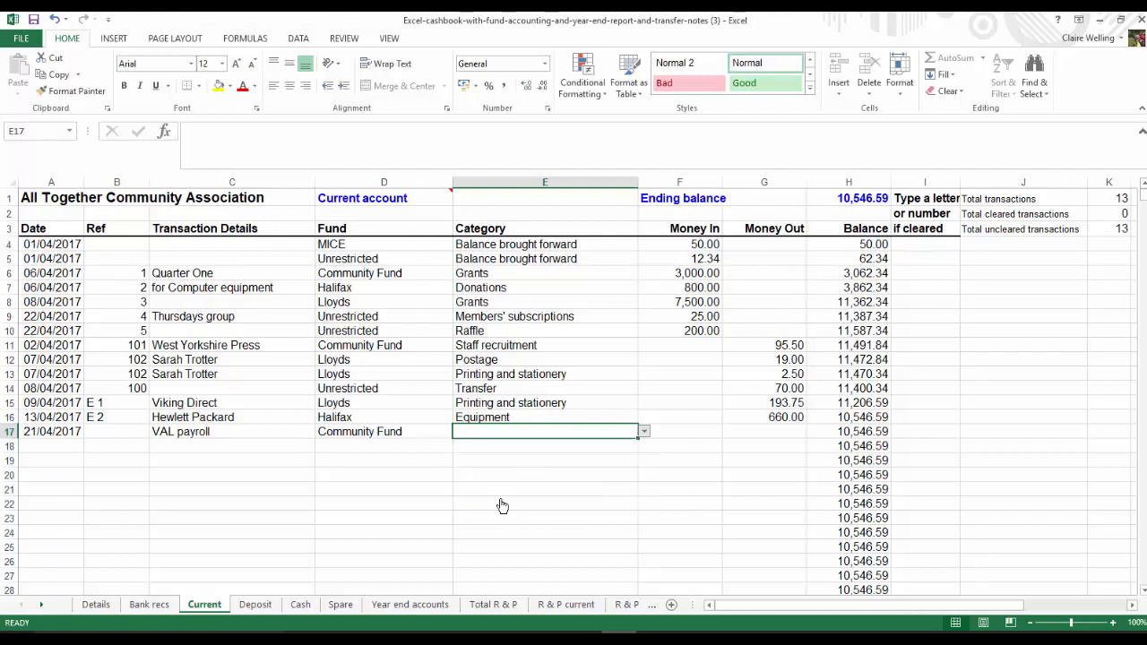
Enter 35 as money out in row 17 and 13.50 as money out in row 18
left_click(755, 429)
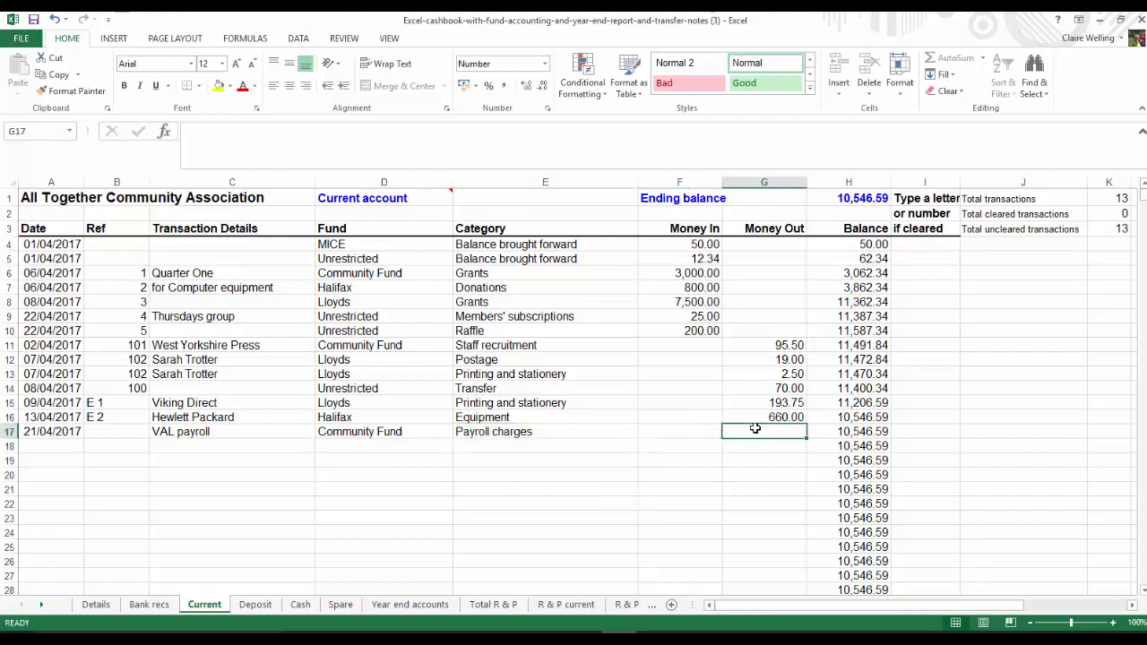
type("35")
key("Return")
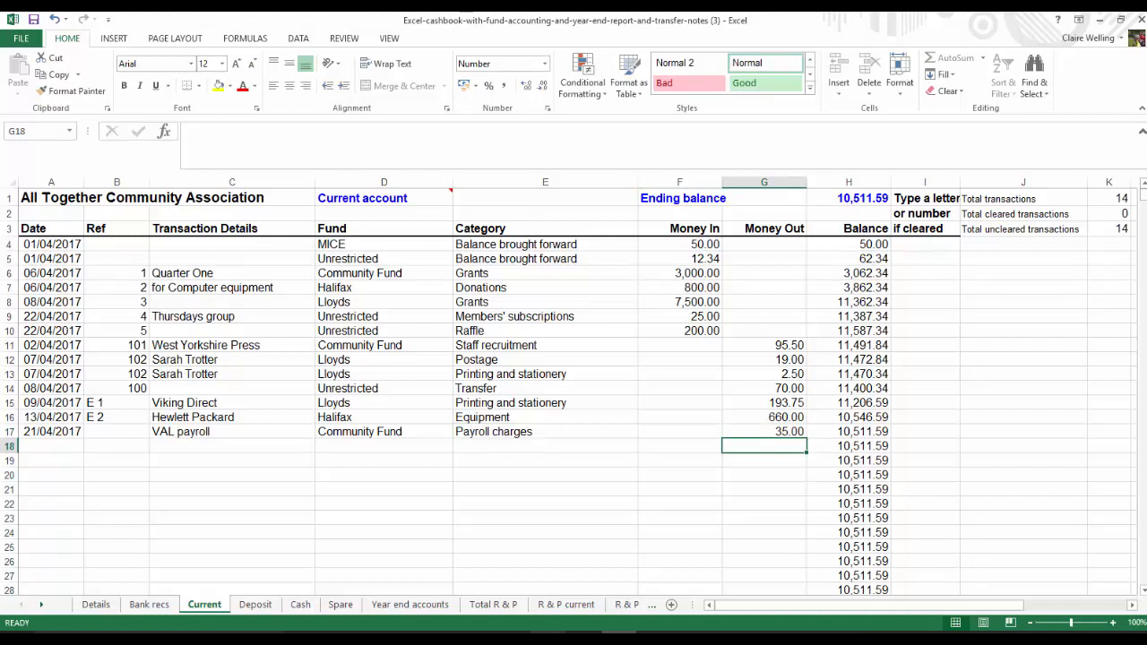
type("13.5")
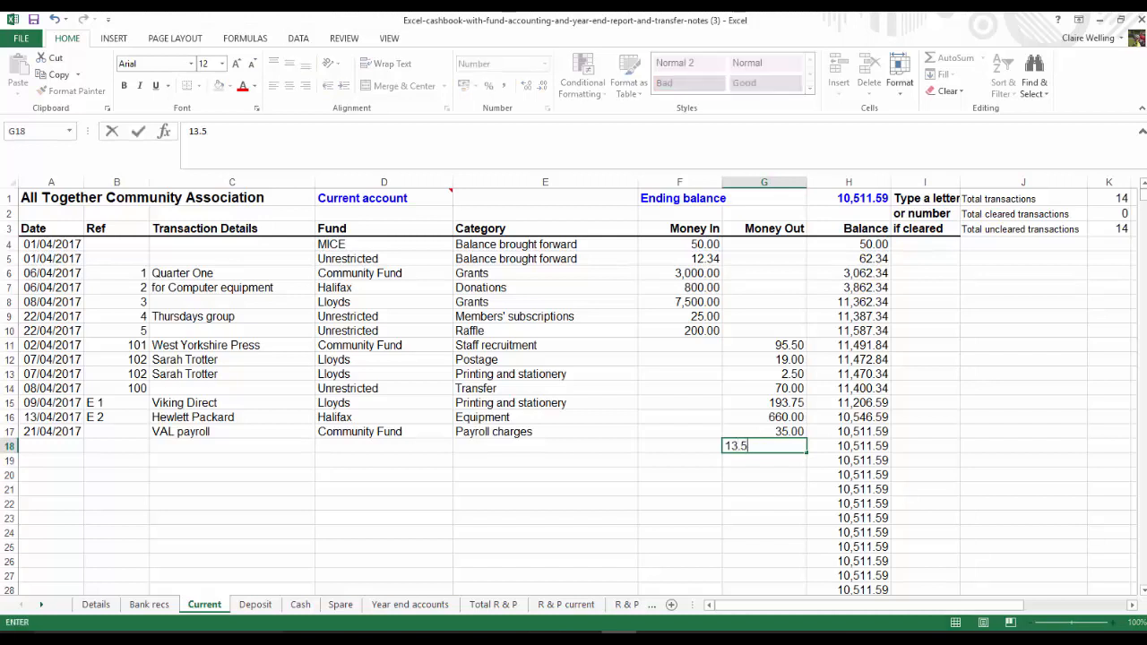
key("Left")
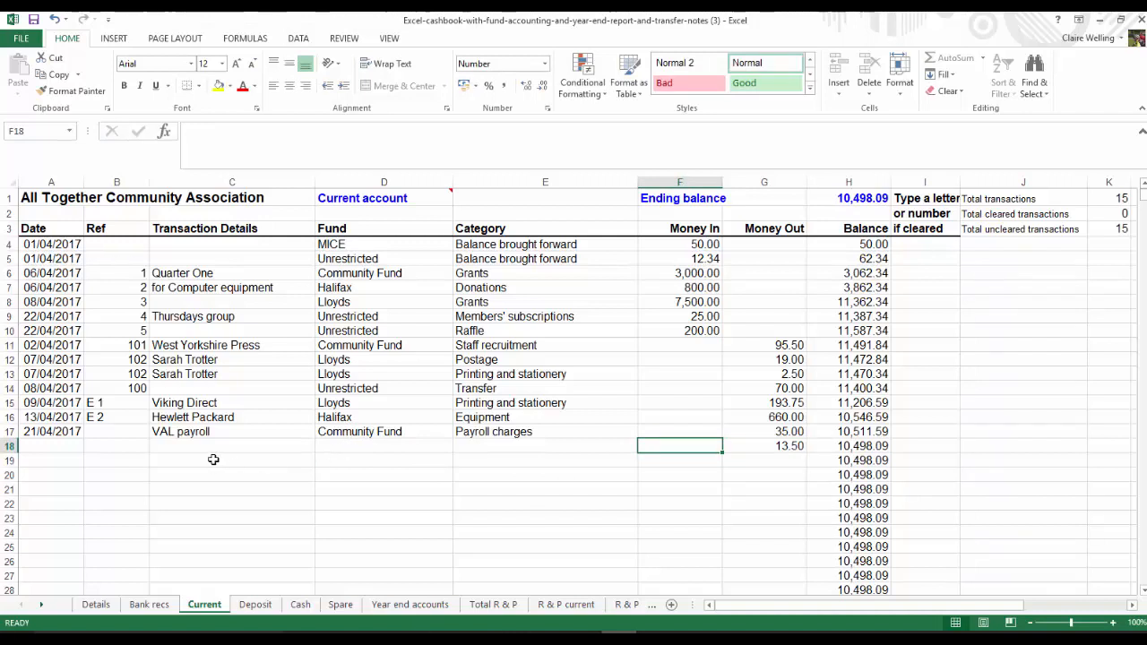
Copy the date, details, fund and category of row 17 into row 18
left_click_drag(59, 432, 498, 431)
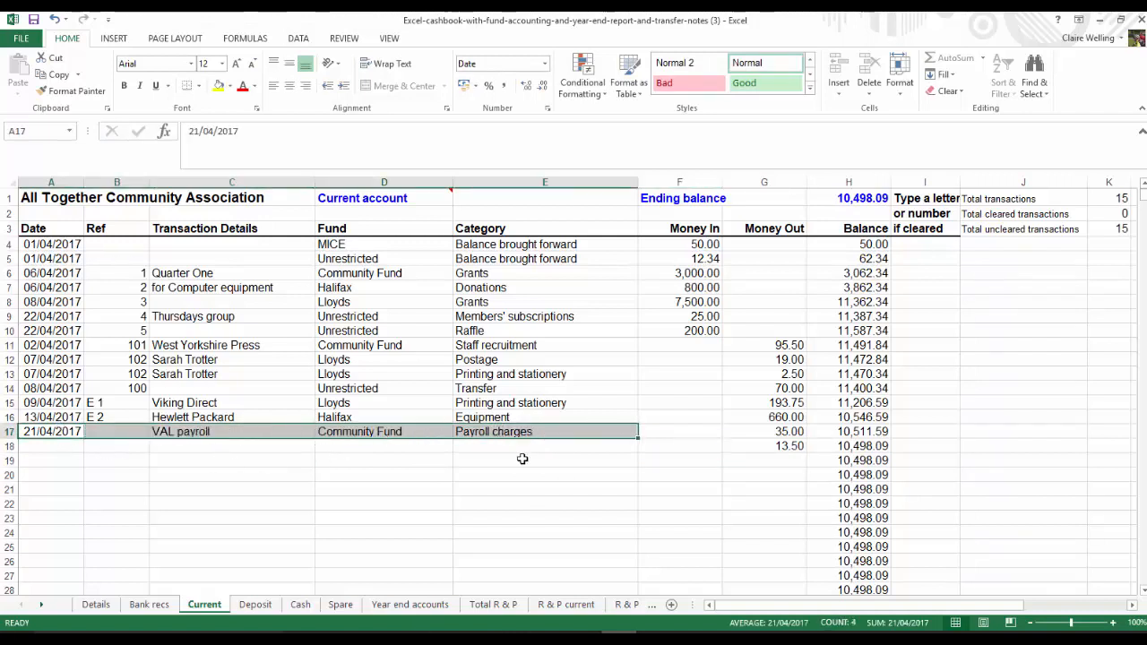
key("ctrl+c")
left_click(50, 444)
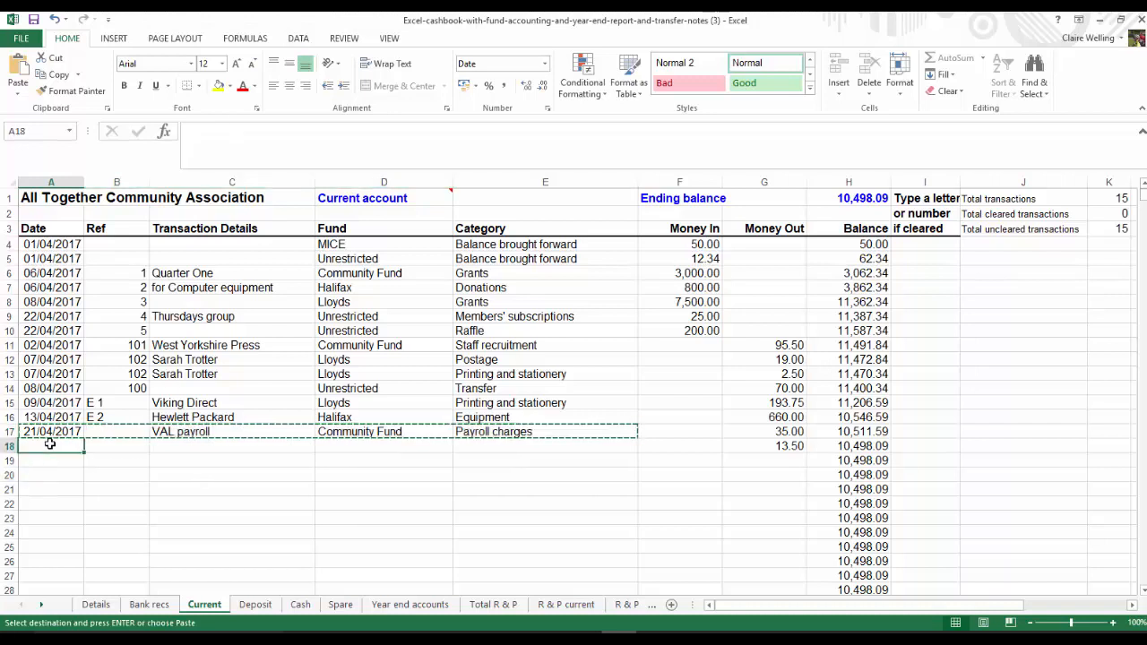
key("ctrl+v")
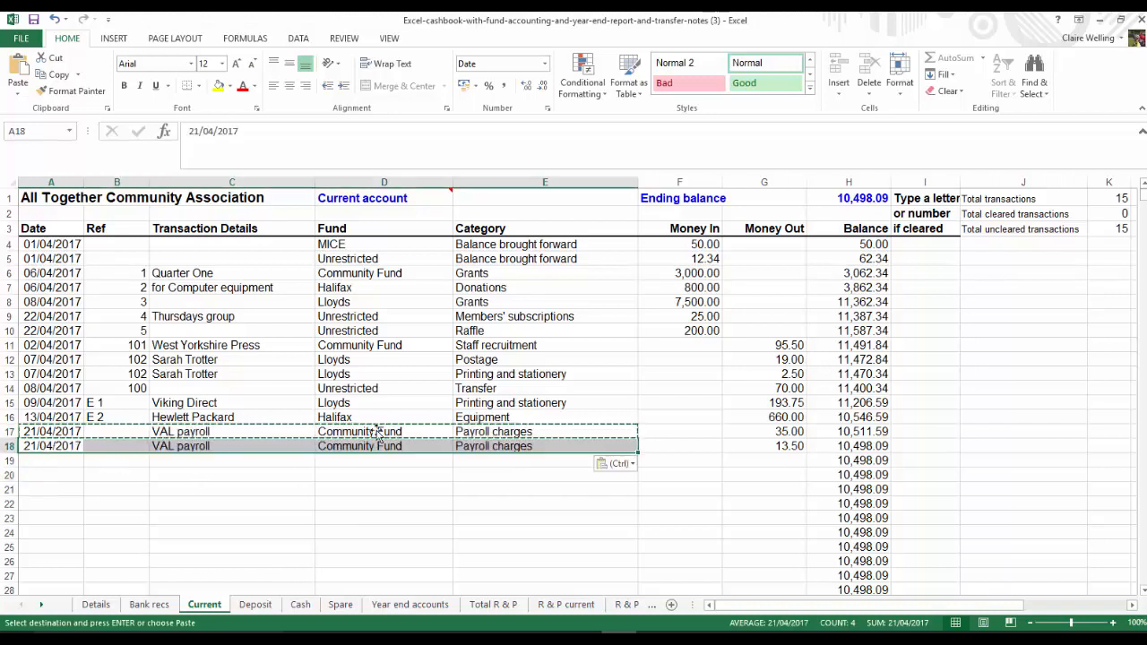
Extend the transaction details to "VAL payroll registration fee" in row 17 and "VAL payroll monthly fee" in row 18
left_click(237, 431)
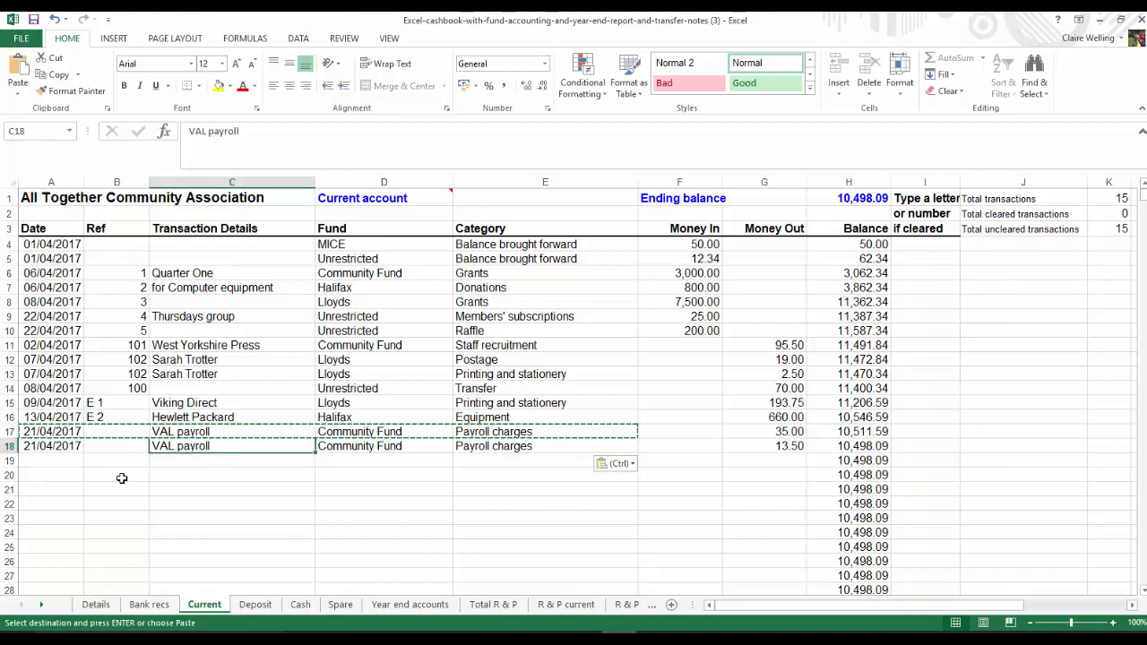
left_click(205, 431)
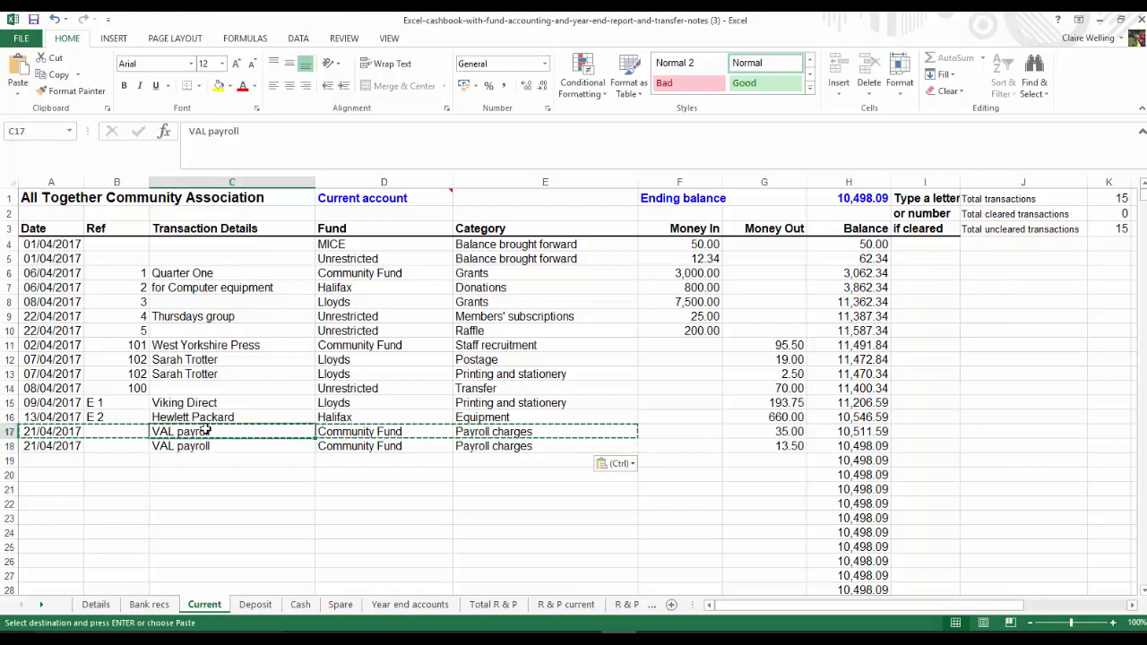
double_click(204, 431)
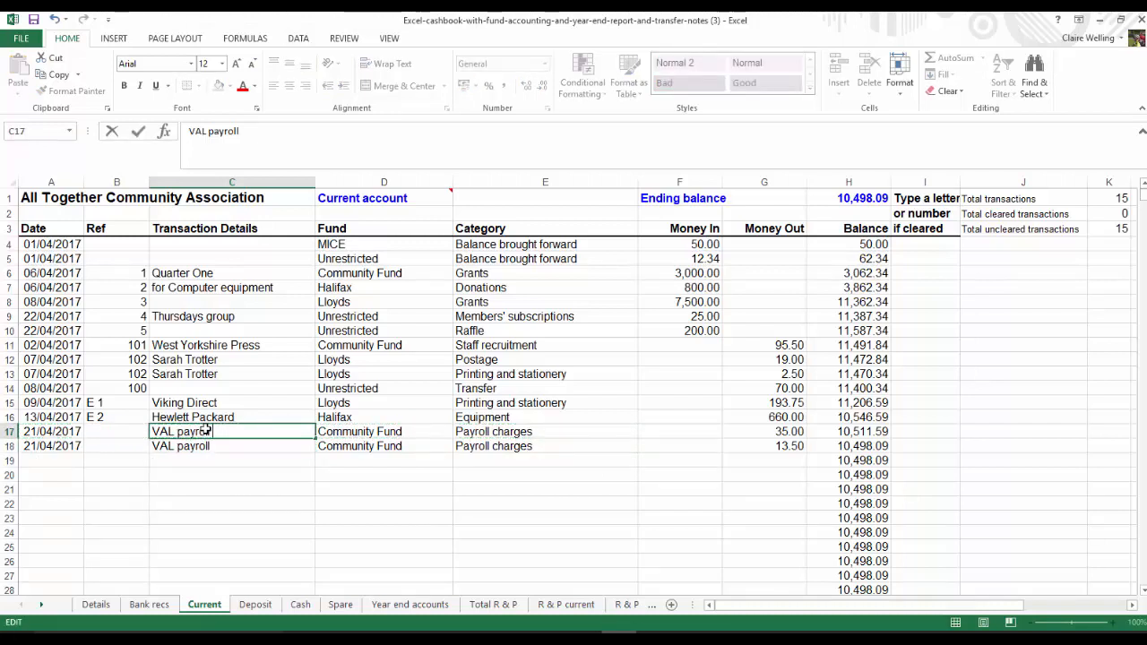
type("registration fee")
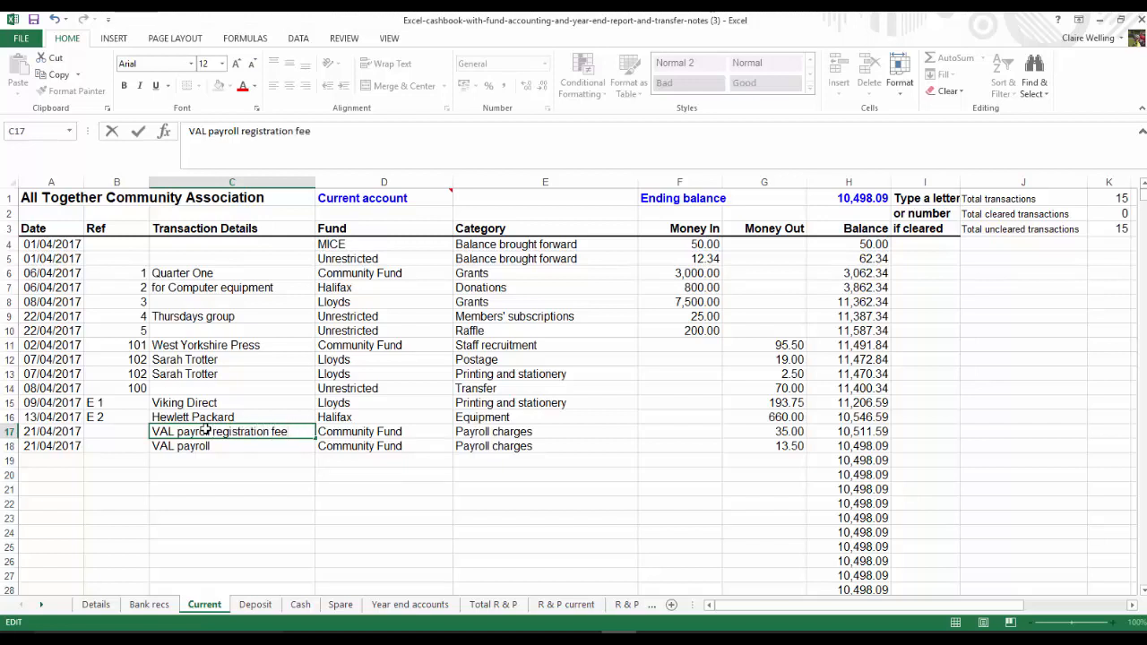
left_click(221, 446)
double_click(222, 447)
type("monthly fee")
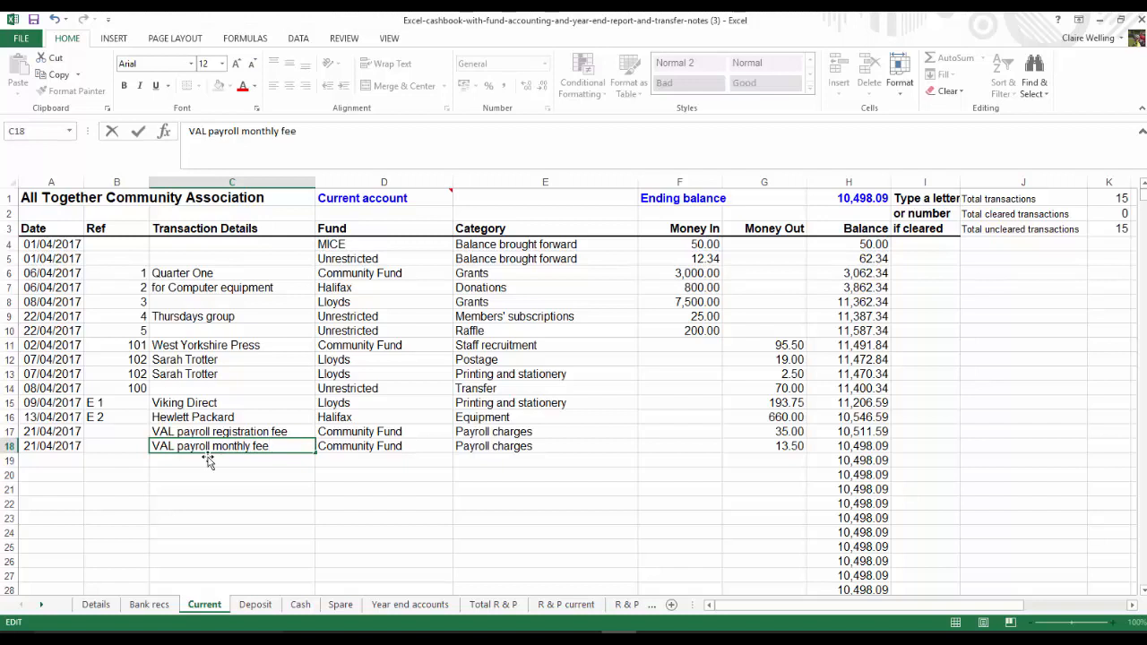
Enter "VAL" as the transaction details in row 19
left_click(61, 460)
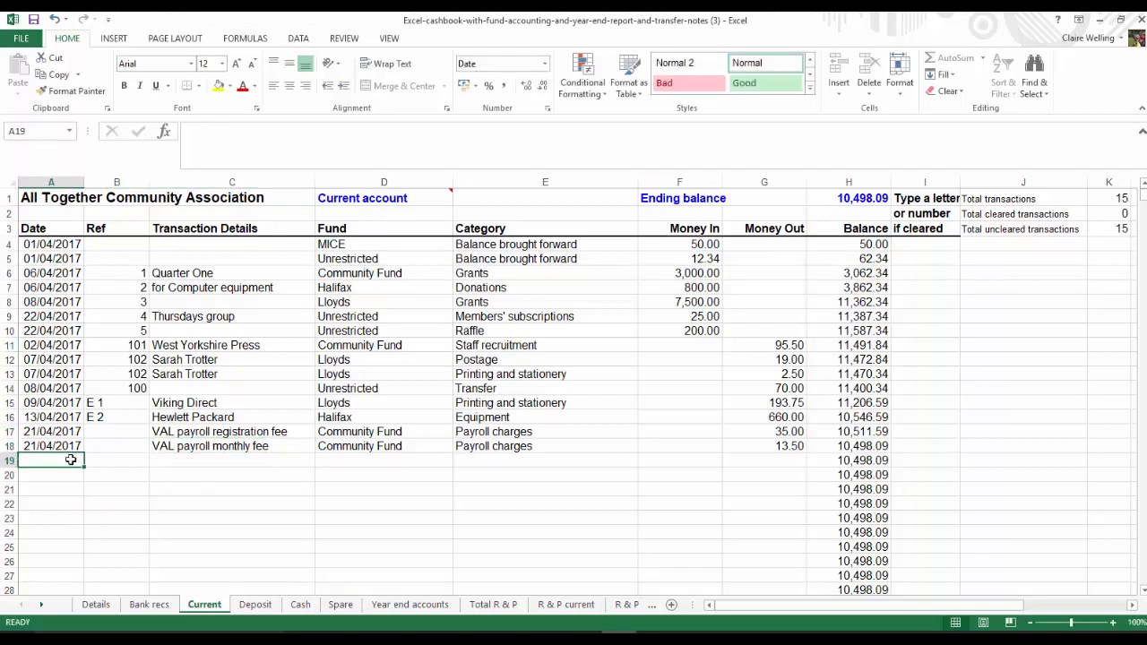
left_click(160, 460)
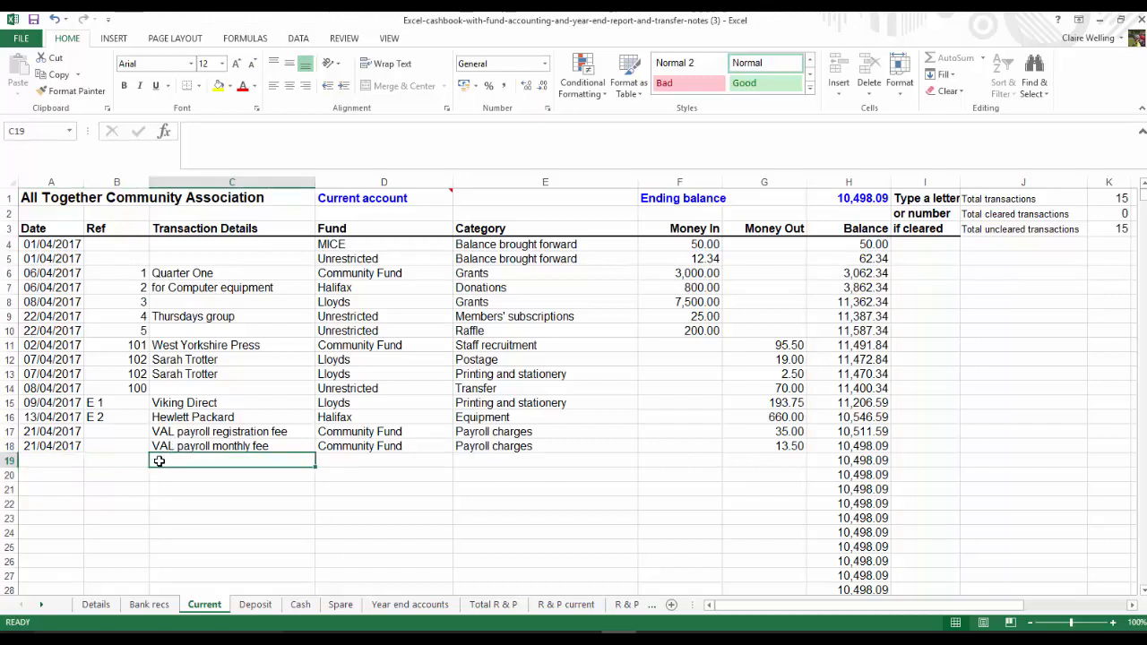
type("VAL")
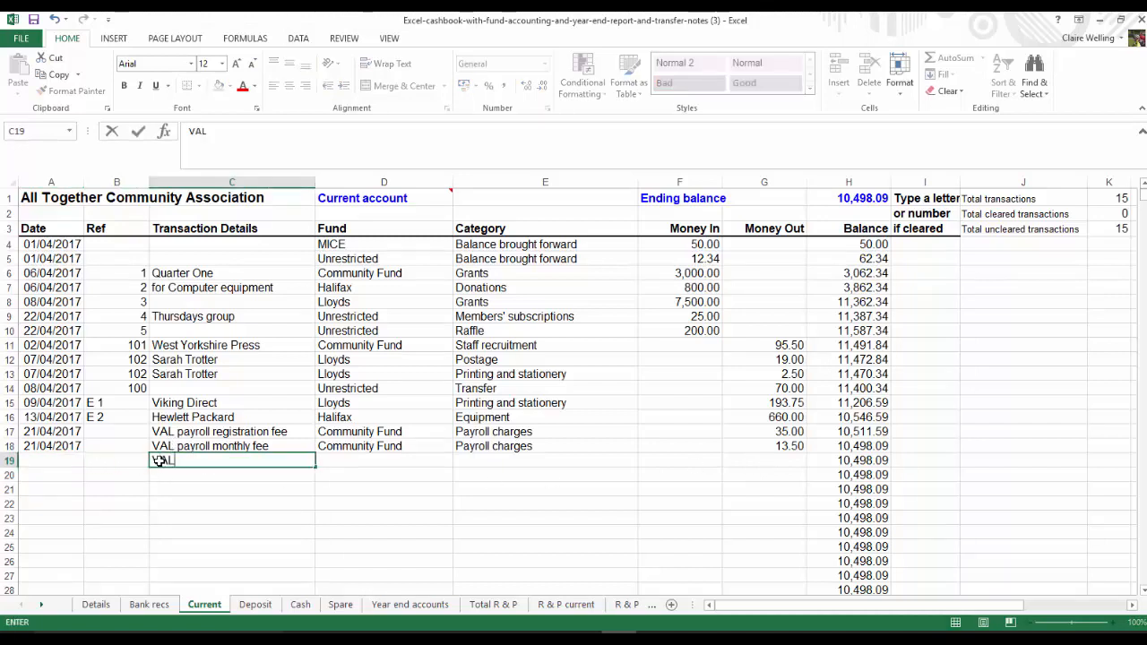
key("Tab")
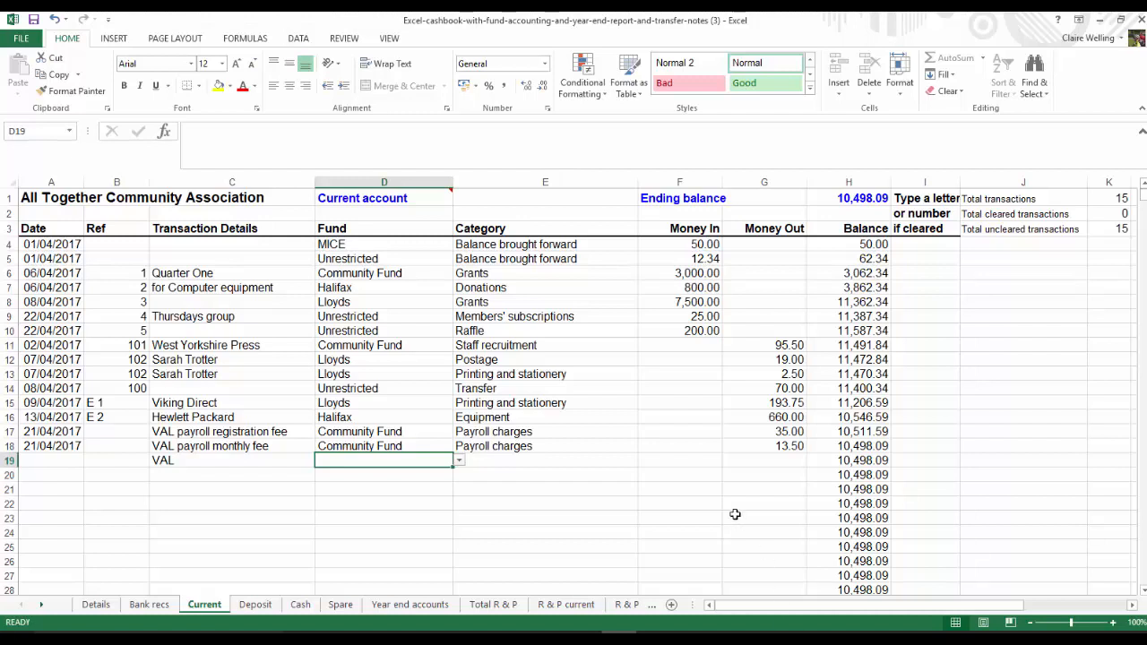
Calculate the money out in row 19 with the formula =1521.93-G17-G18
left_click(746, 457)
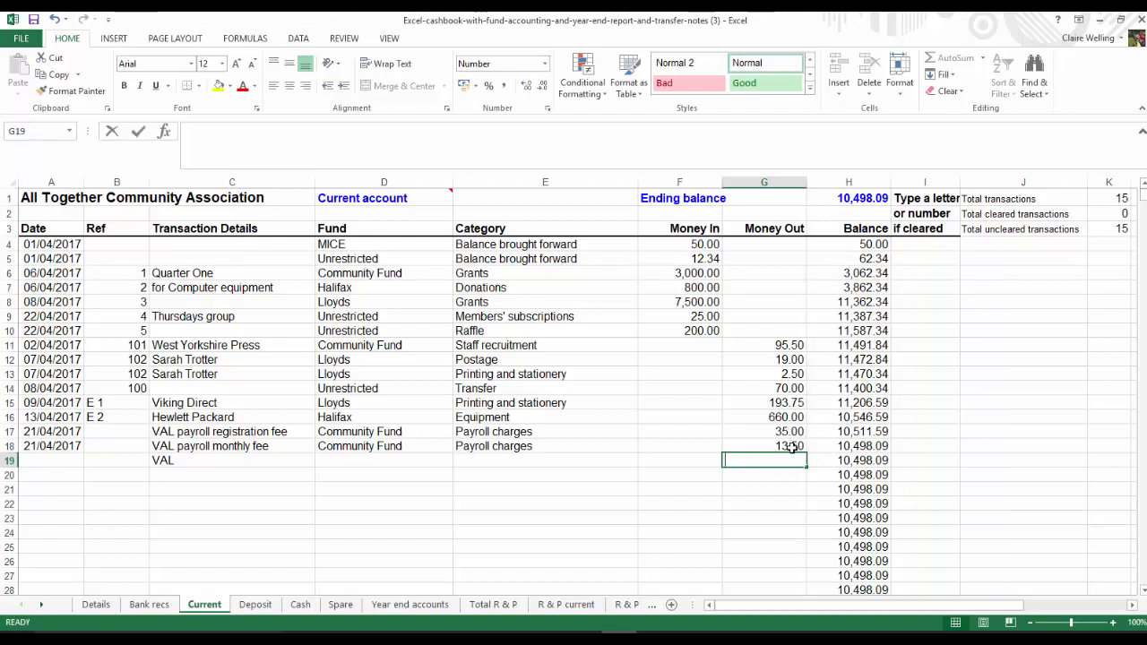
type("=1521.93-")
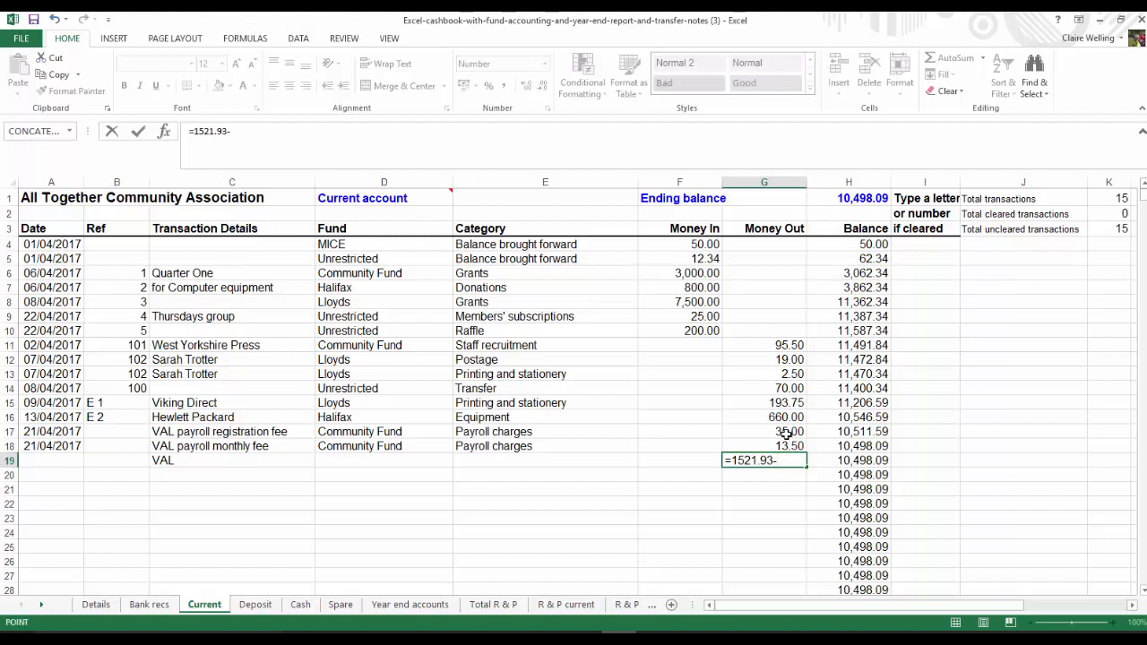
left_click(786, 433)
type("-")
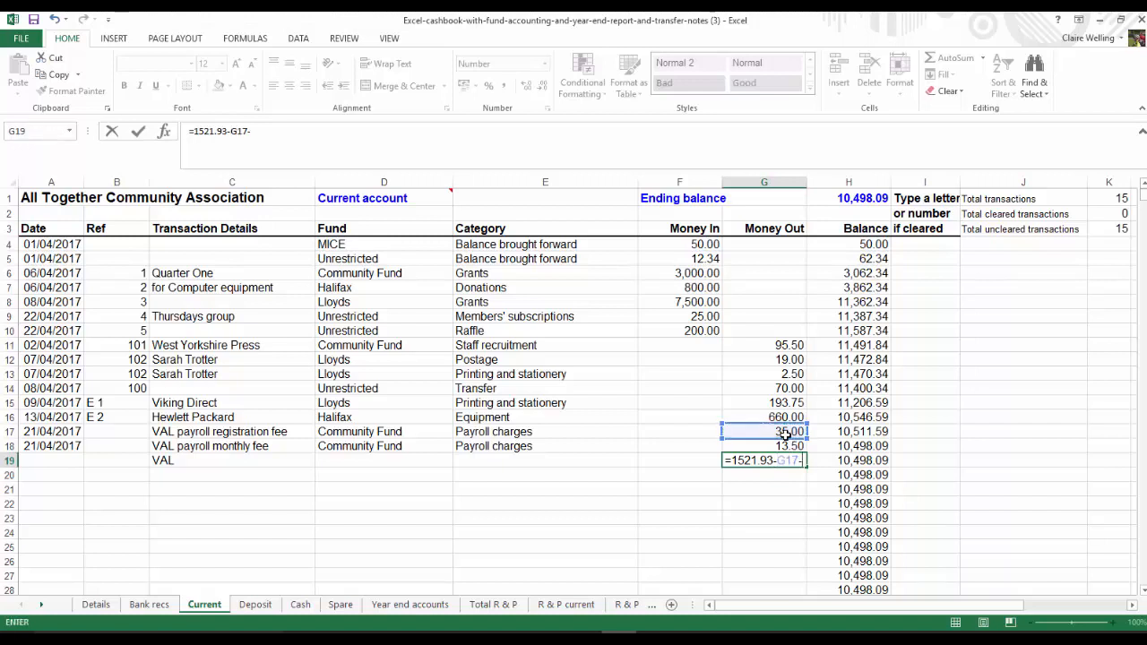
left_click(782, 445)
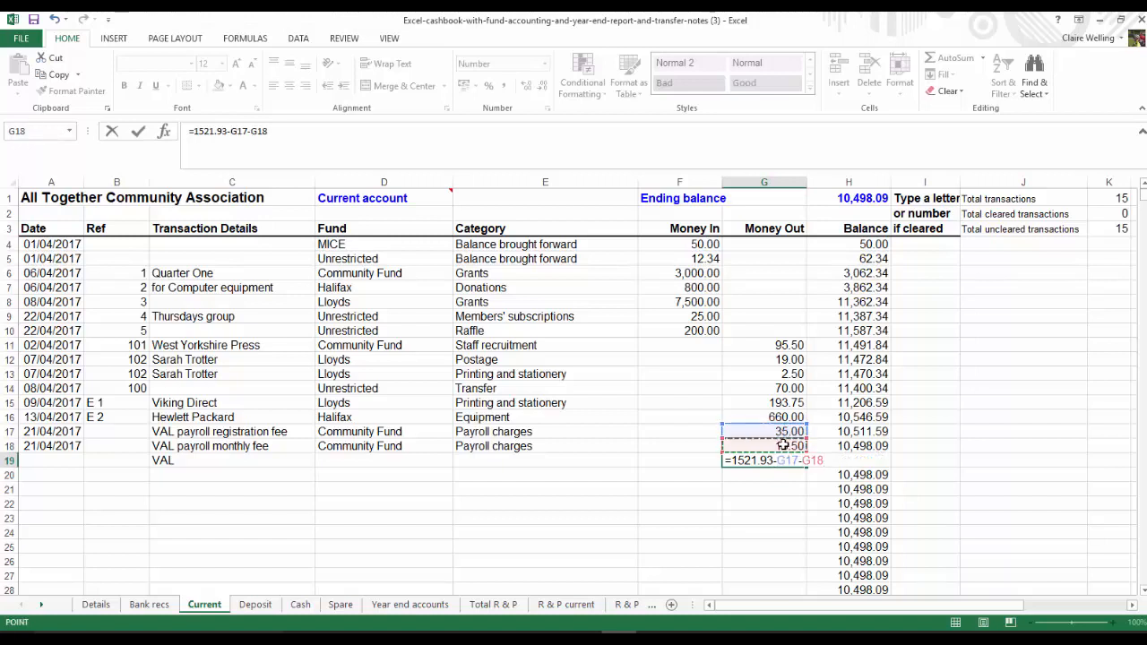
key("Return")
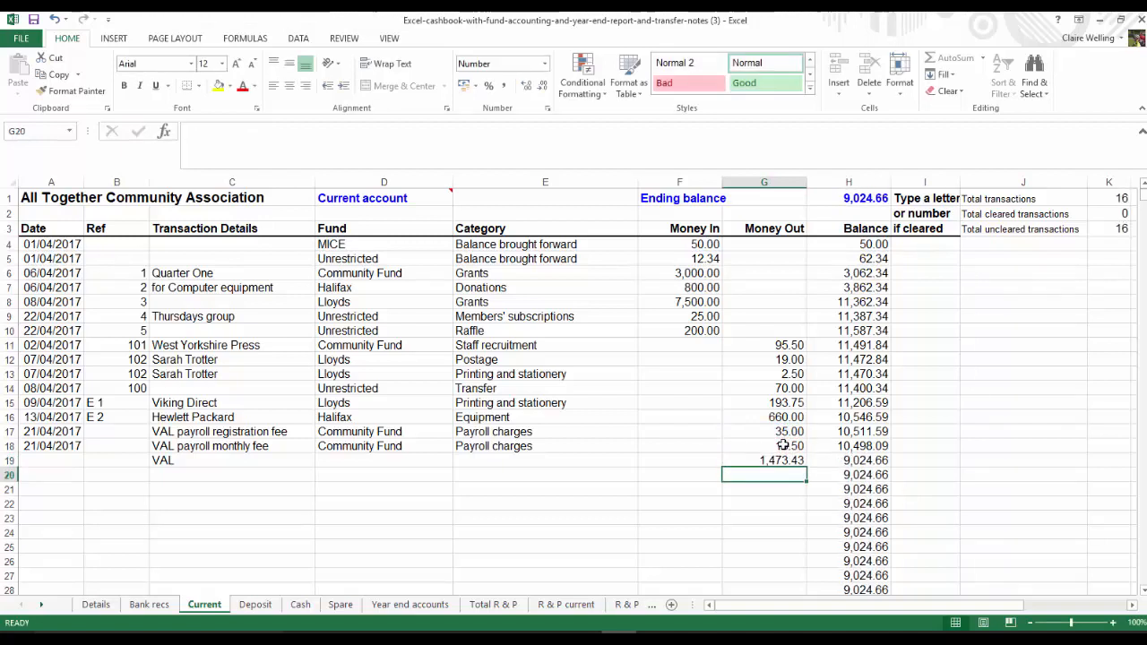
Assign the VAL entry in row 19 to the Community Fund
left_click(353, 448)
left_click(428, 462)
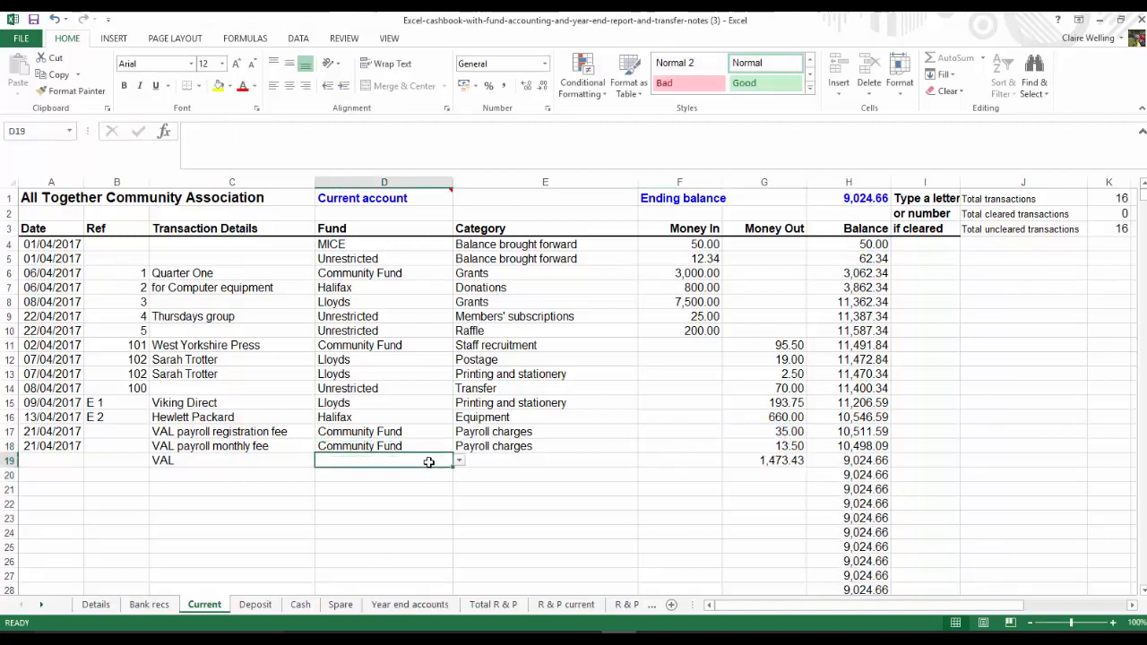
type("community Fund")
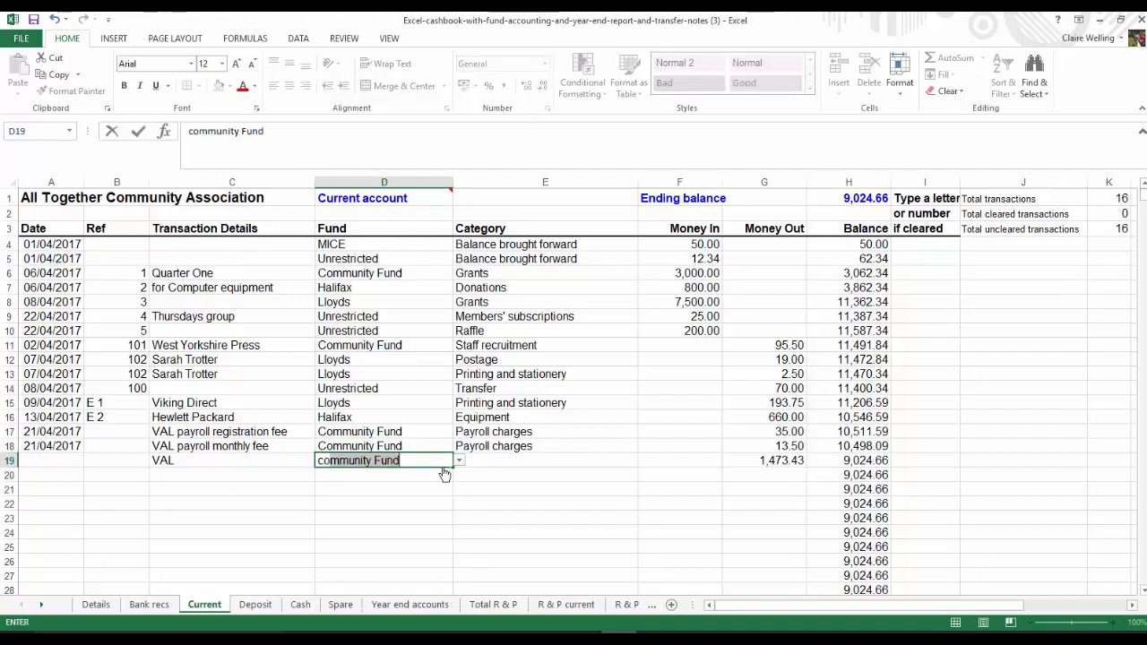
key("Tab")
key("Tab")
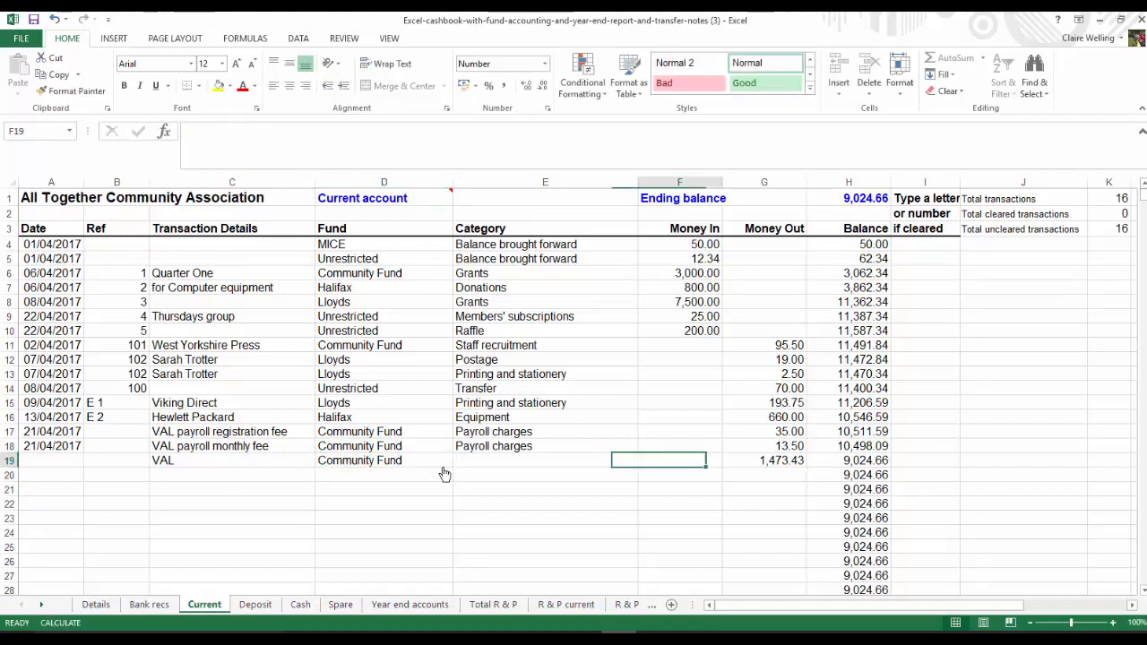
Categorise the VAL payment in row 19 as Salaries
left_click(471, 463)
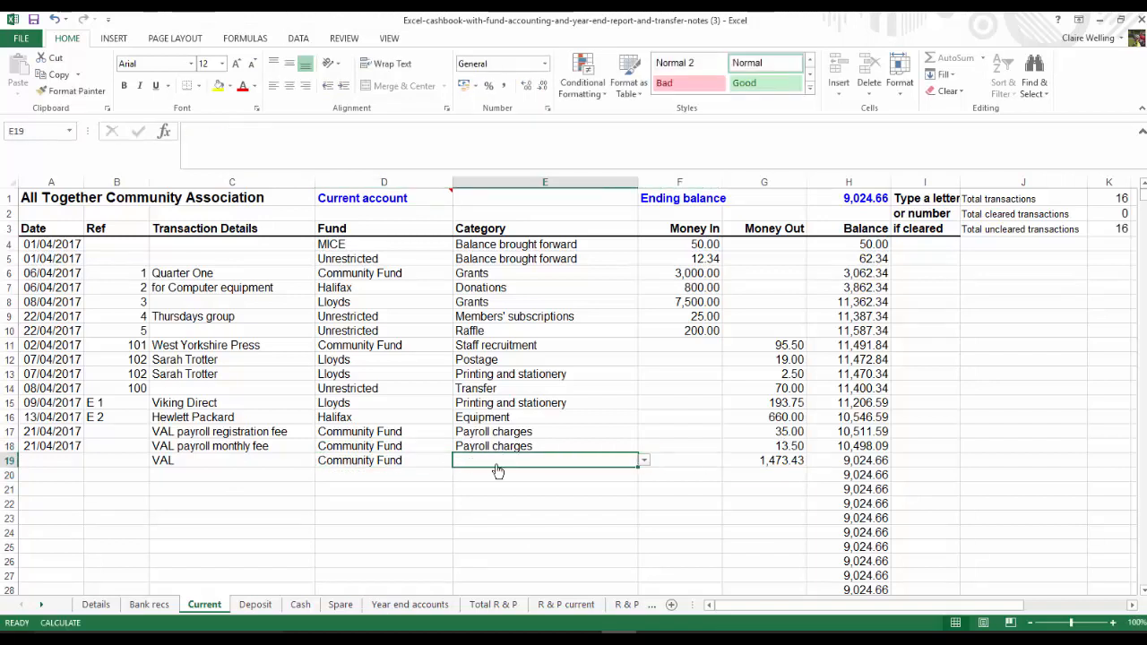
left_click(643, 459)
left_click(644, 537)
left_click(644, 537)
left_click(644, 538)
left_click(644, 538)
left_click(644, 538)
left_click(644, 538)
left_click(644, 538)
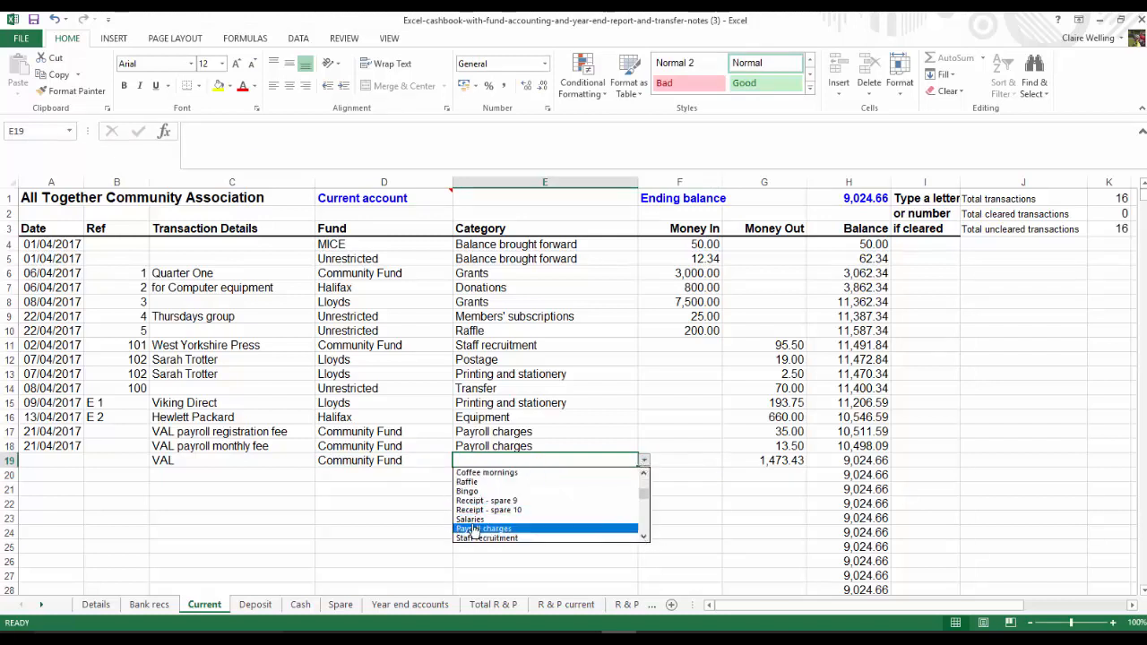
left_click(488, 520)
Copy the 21/04/2017 date from row 18 into the Date cells of rows 19 and 20
left_click(36, 445)
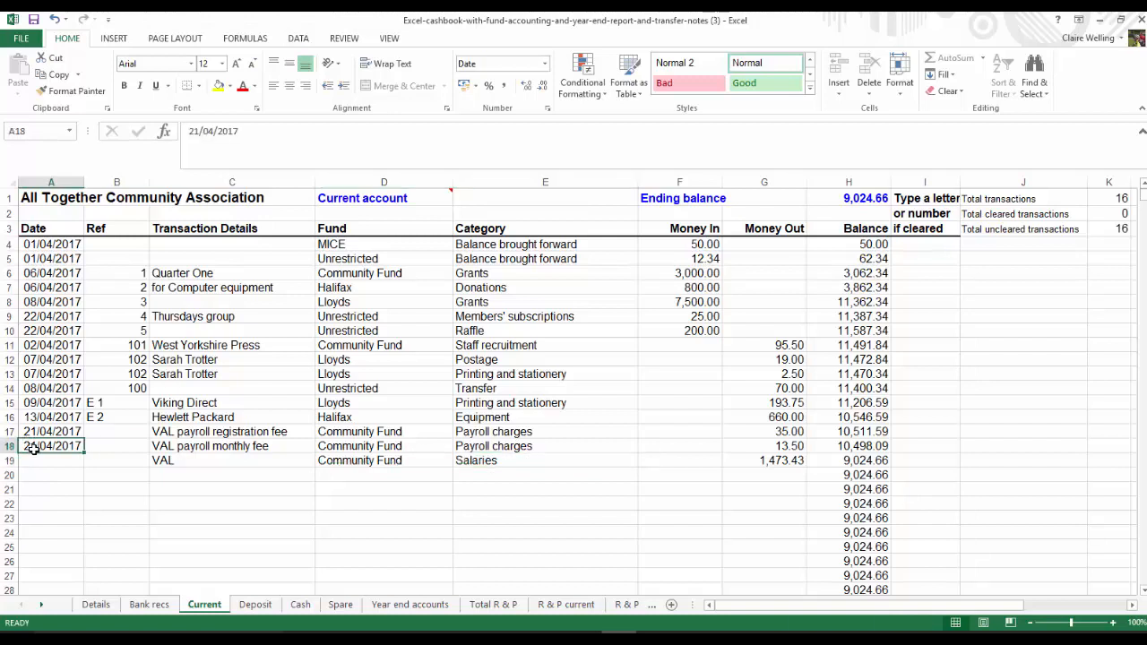
key("ctrl+c")
left_click(51, 460)
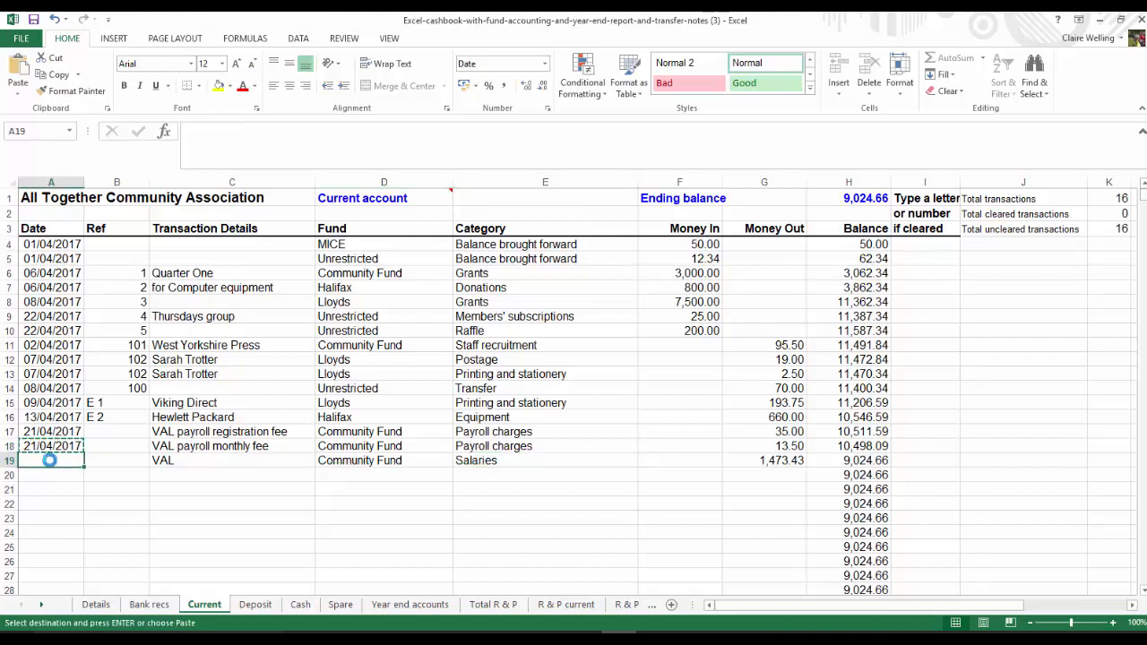
key("ctrl+v")
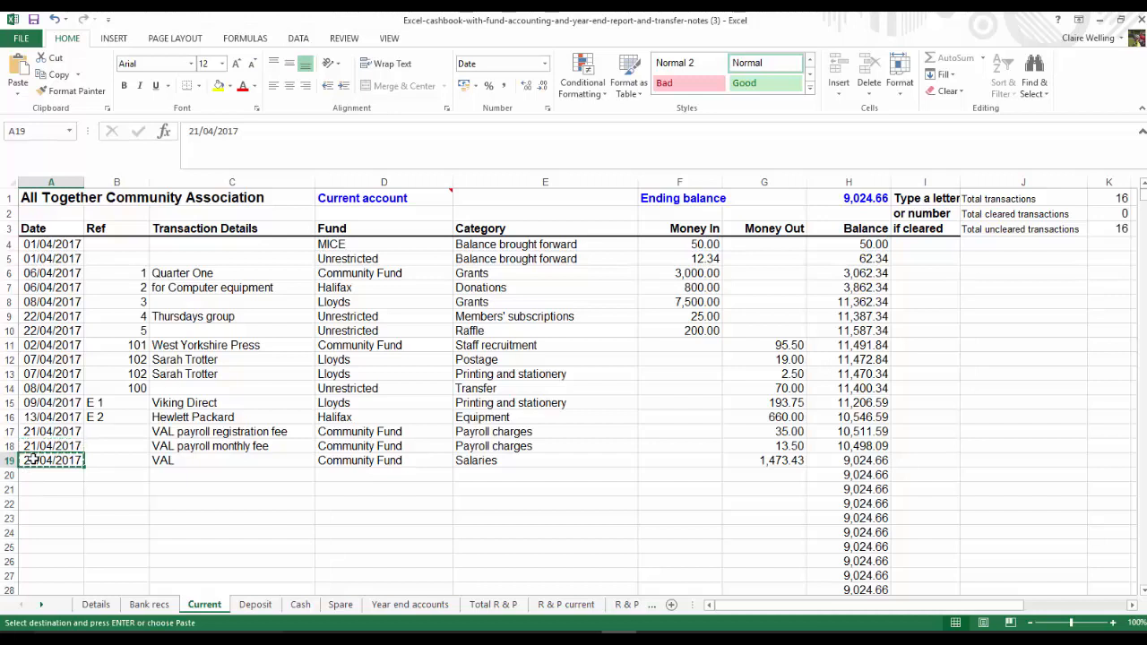
key("Down")
key("Return")
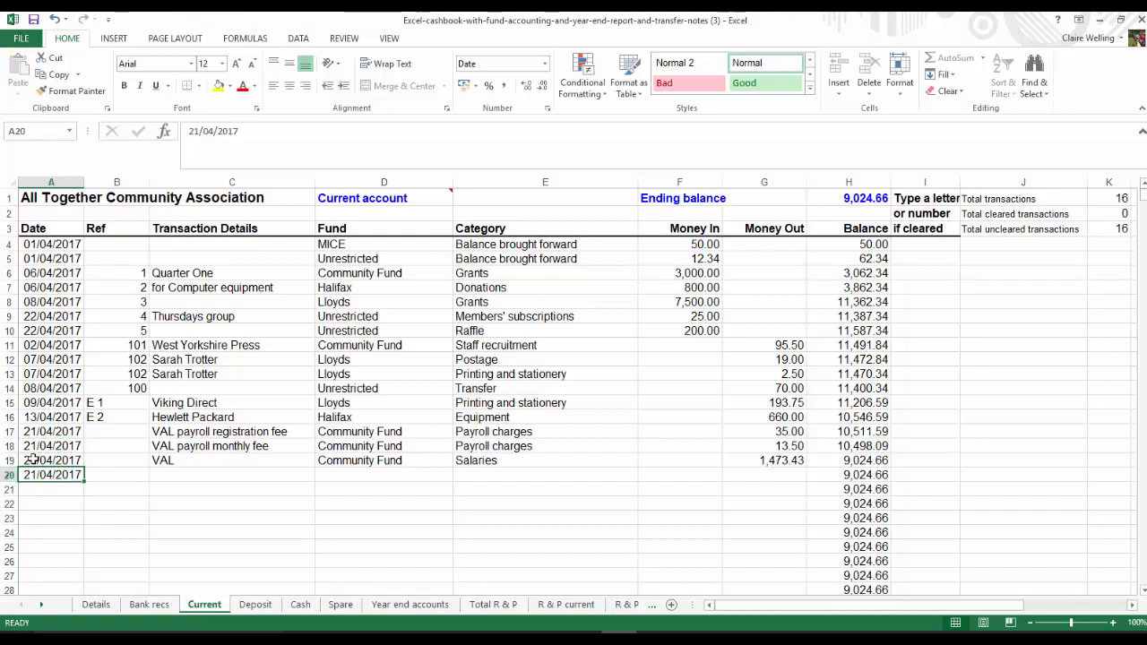
Enter reference 103 and the payee's name as the transaction details in row 20
key("Tab")
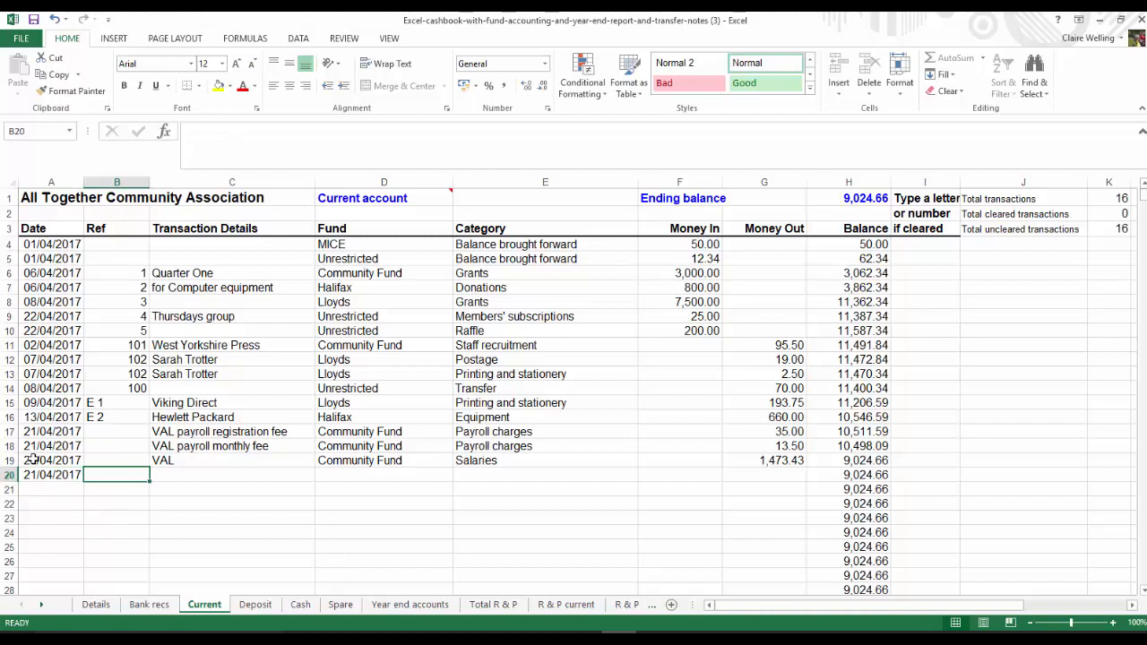
type("103")
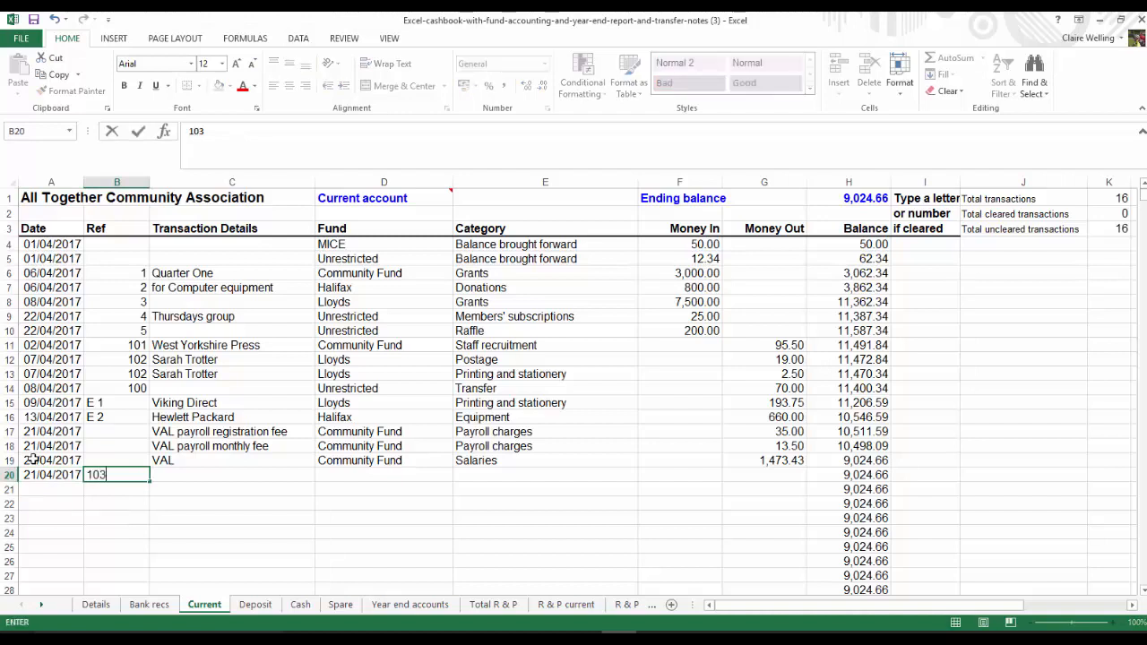
key("Tab")
type("B Devbo")
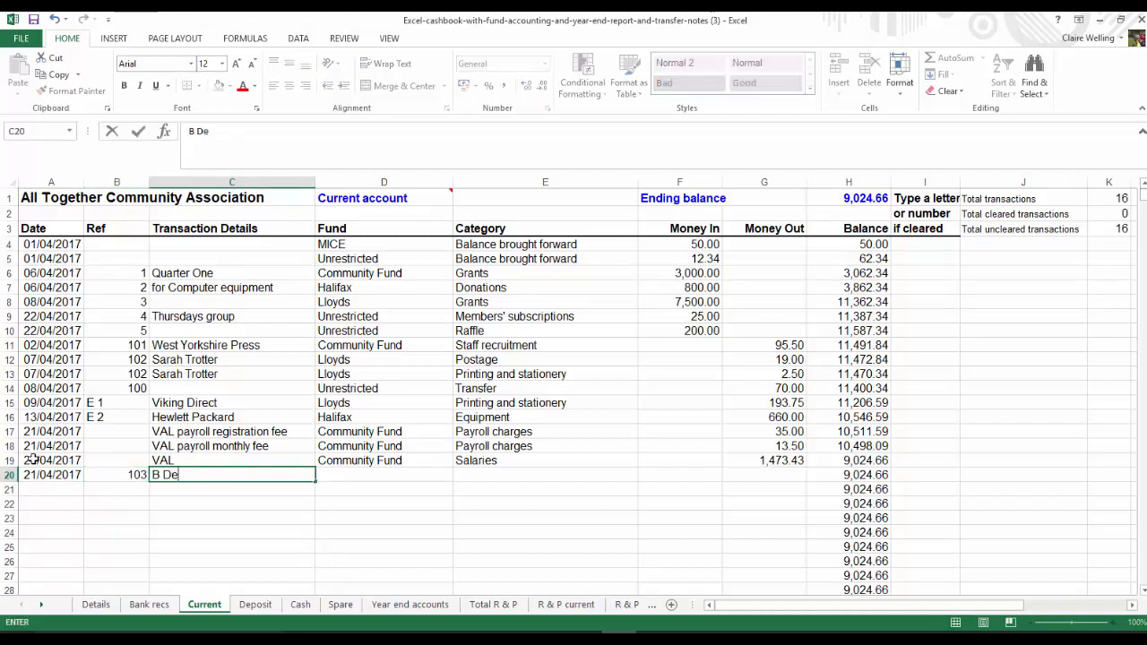
key("BackSpace")
key("BackSpace")
type("oted")
key("Tab")
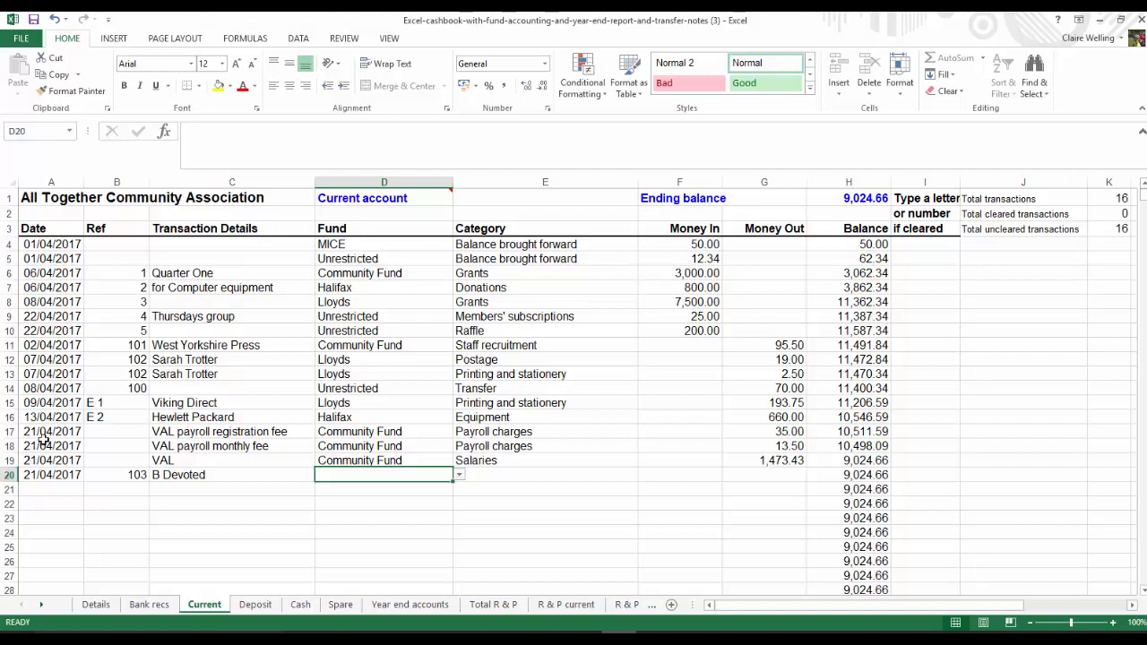
Assign the row 20 payment to the Lloyds fund and categorise it as Travel
left_click(457, 481)
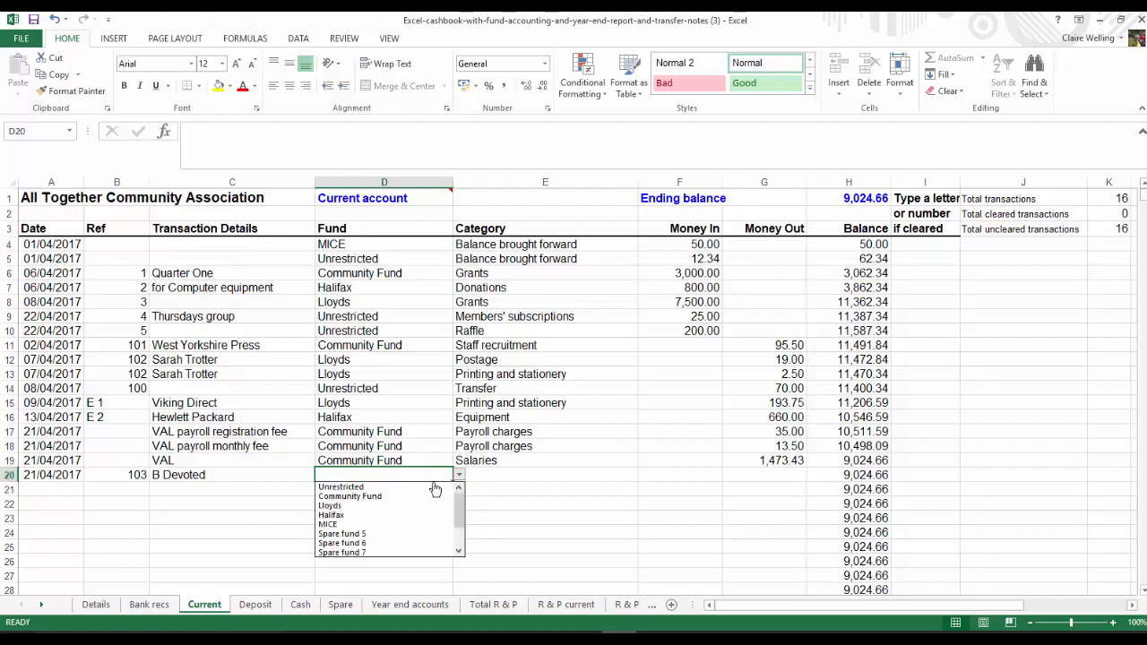
left_click(348, 507)
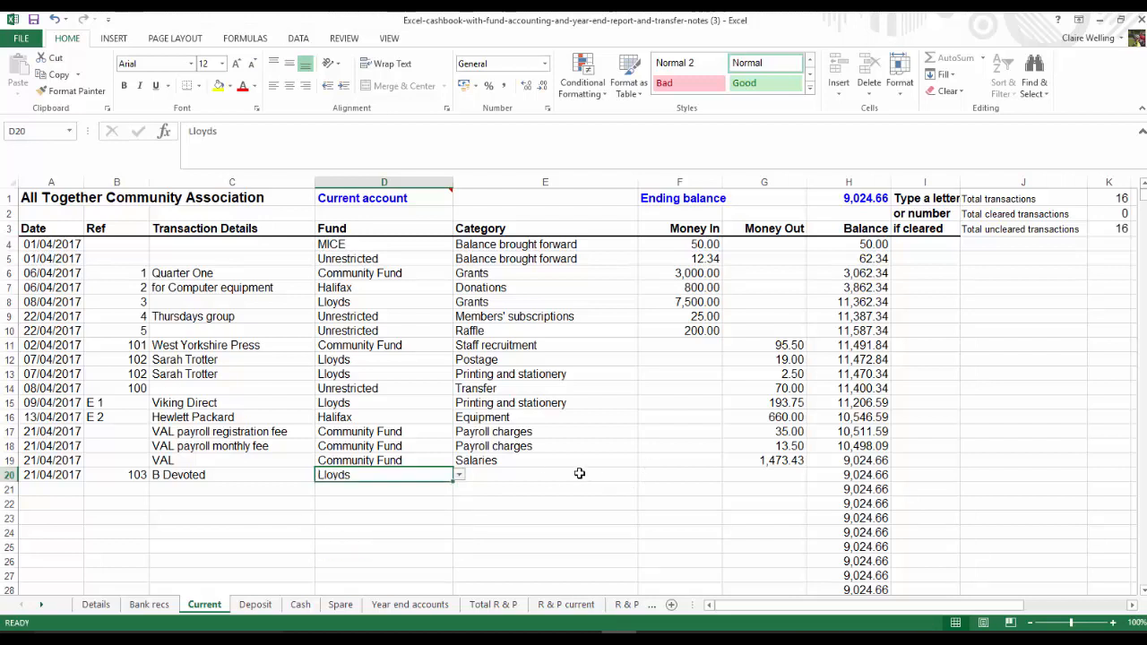
left_click(580, 474)
left_click(643, 475)
left_click(645, 551)
left_click(644, 553)
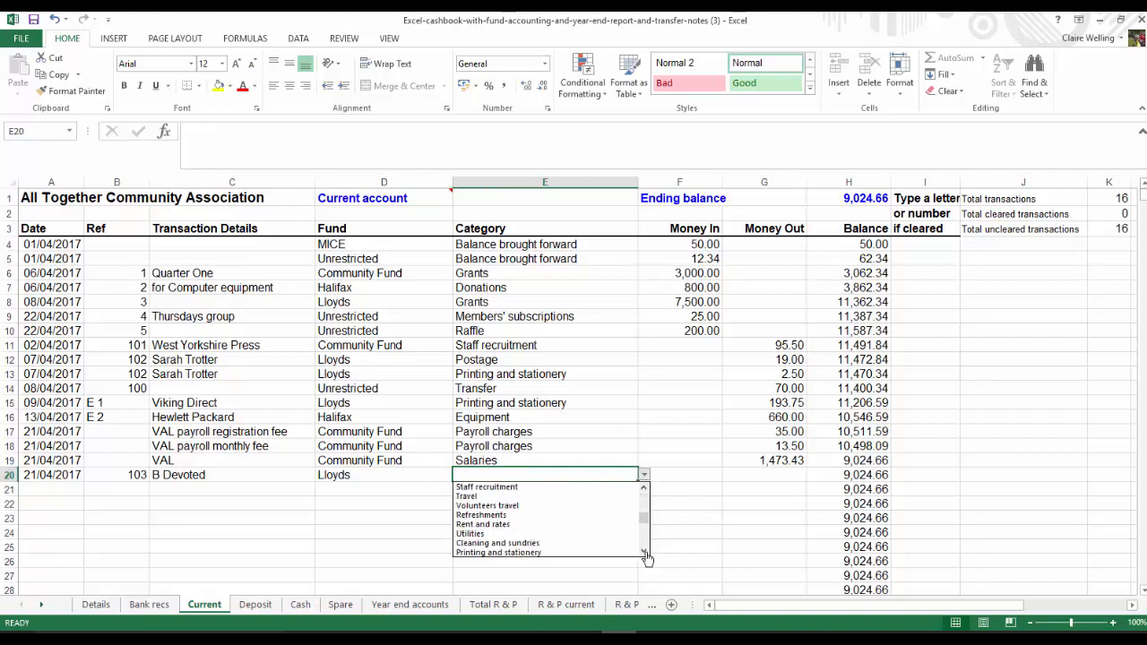
left_click(476, 498)
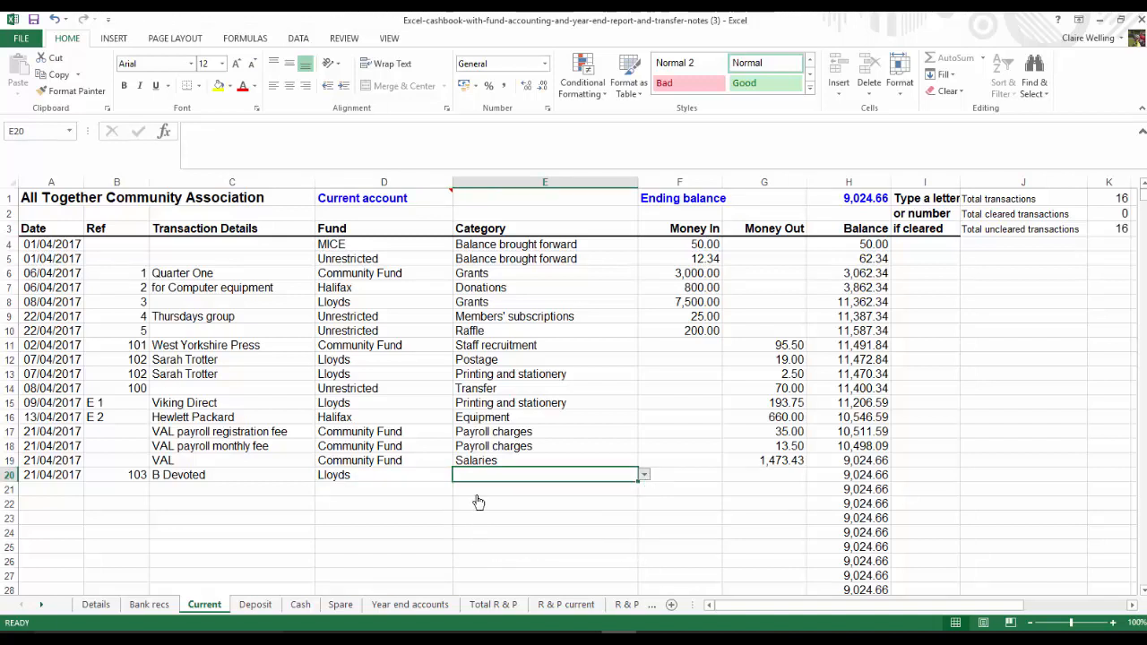
Enter 30 as the money out for the travel payment in row 20
left_click(748, 472)
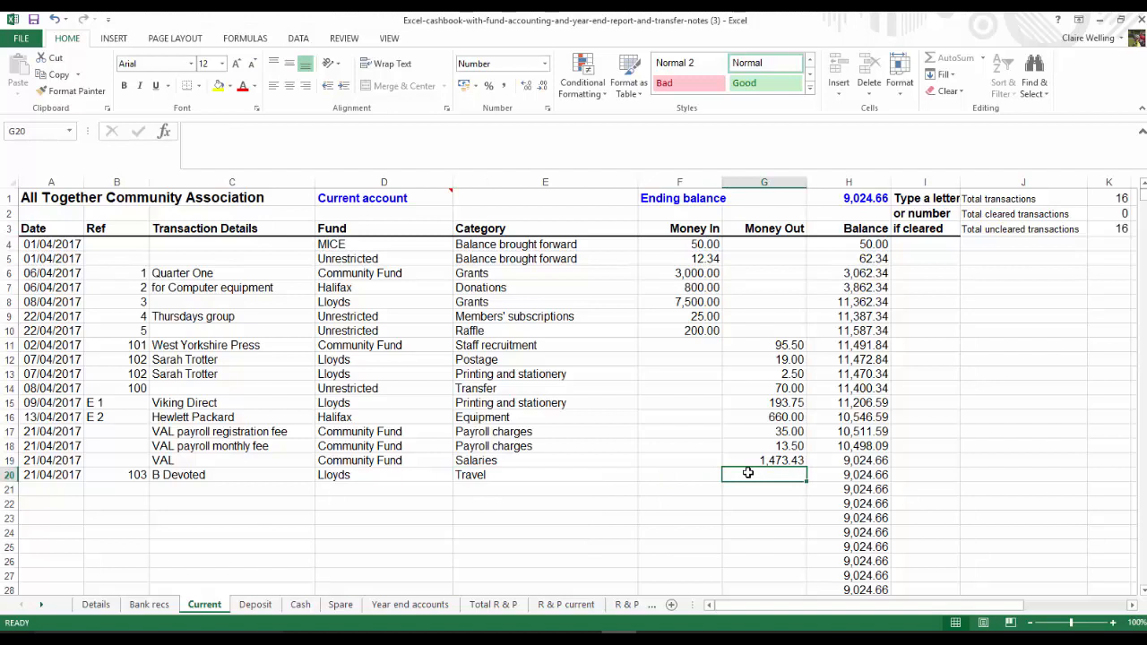
type("30")
key("Return")
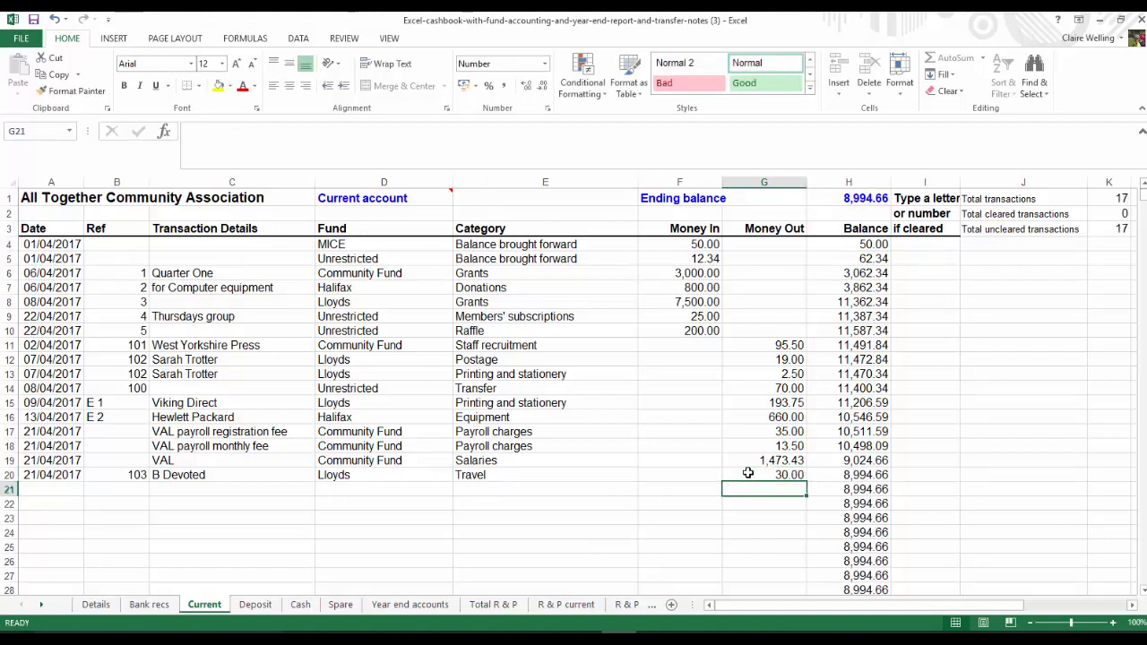
Start row 21 with the date 23/04/2017, reference "DD BT" and transaction details "BT"
left_click(36, 490)
type("23/04/2017")
key("Tab")
key("Tab")
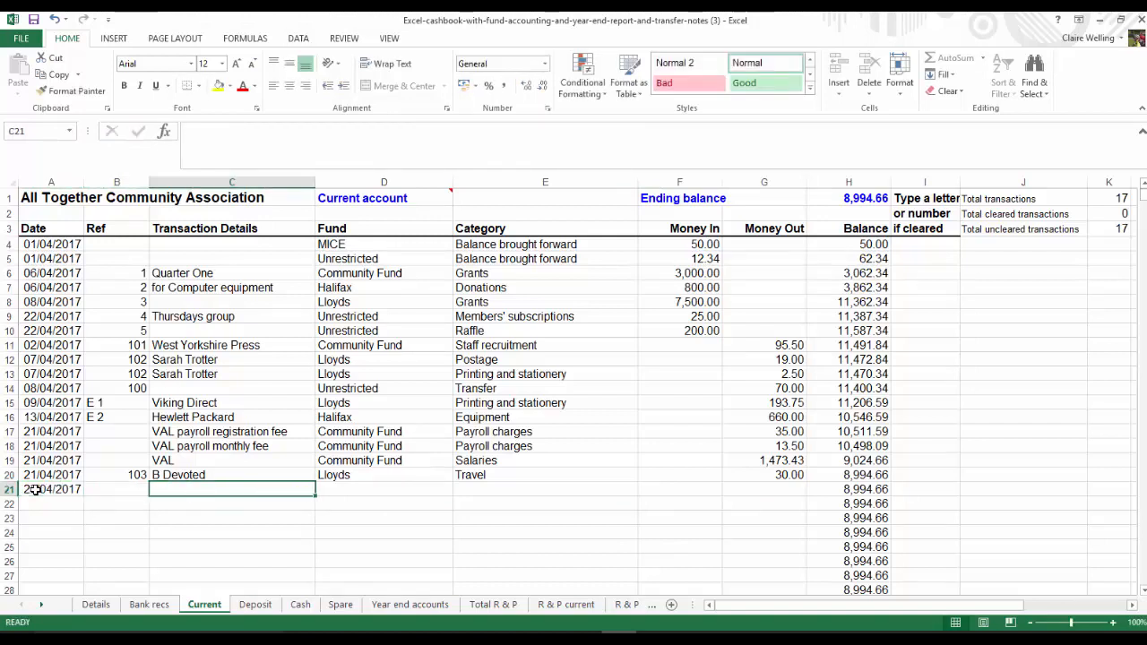
type("BT")
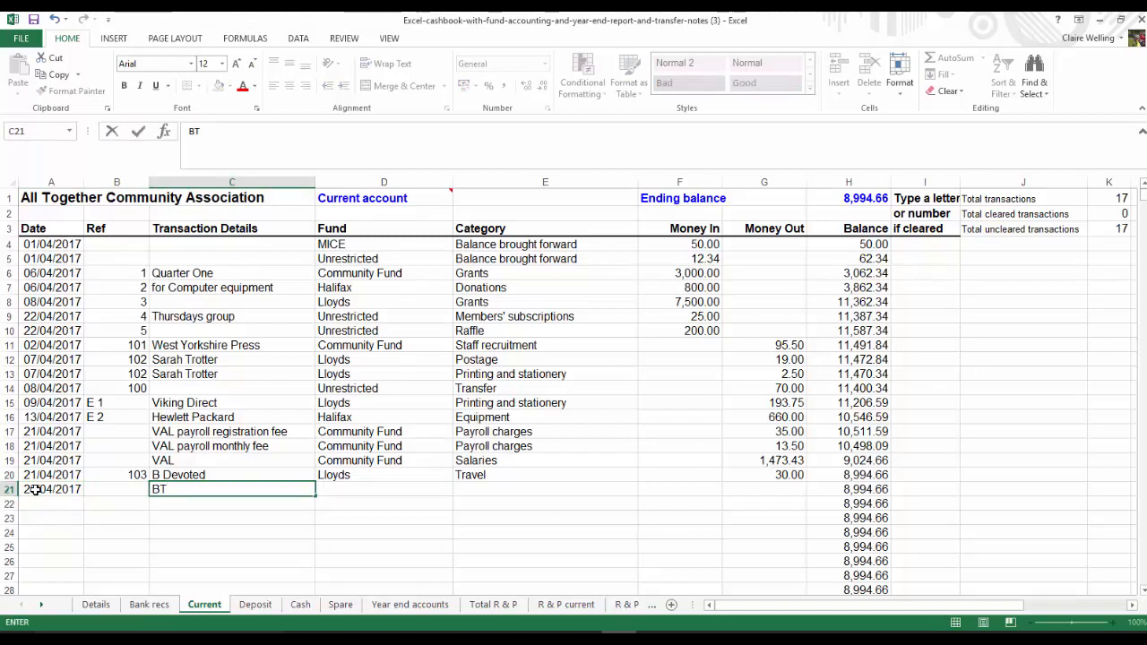
key("shift+Tab")
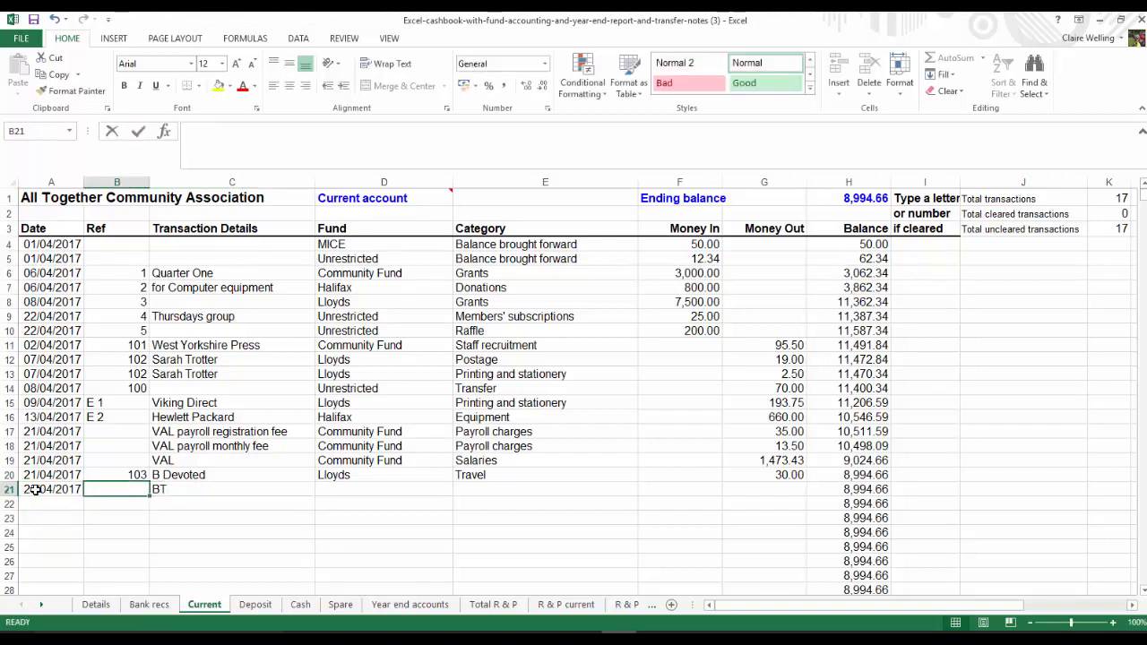
type("DD")
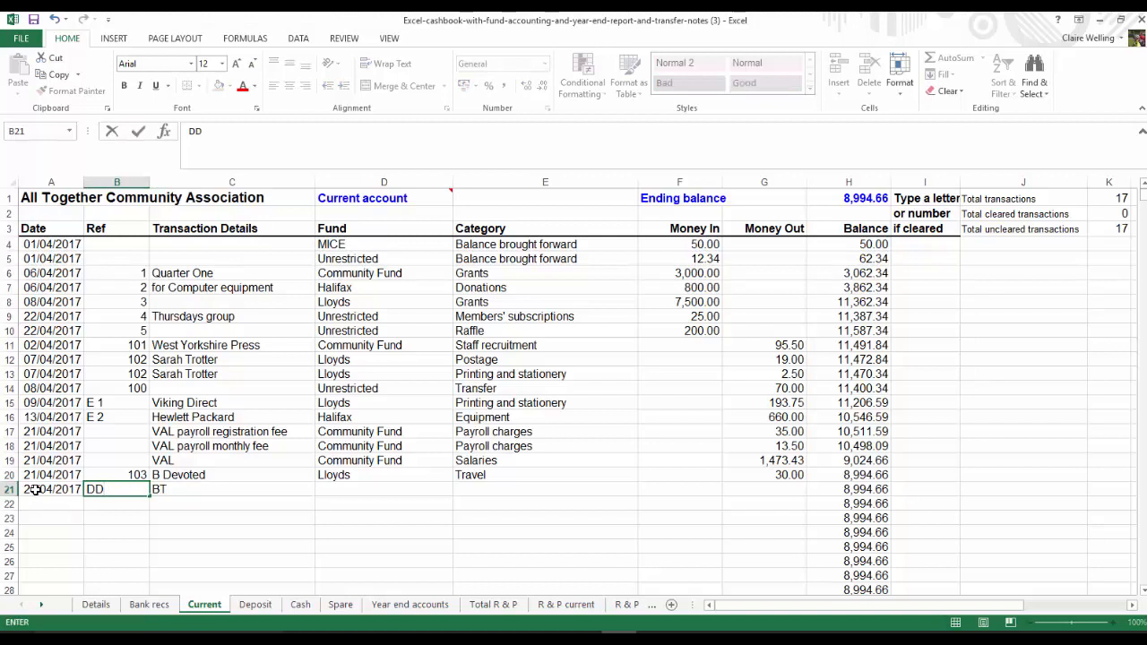
type(" BT")
left_click(215, 489)
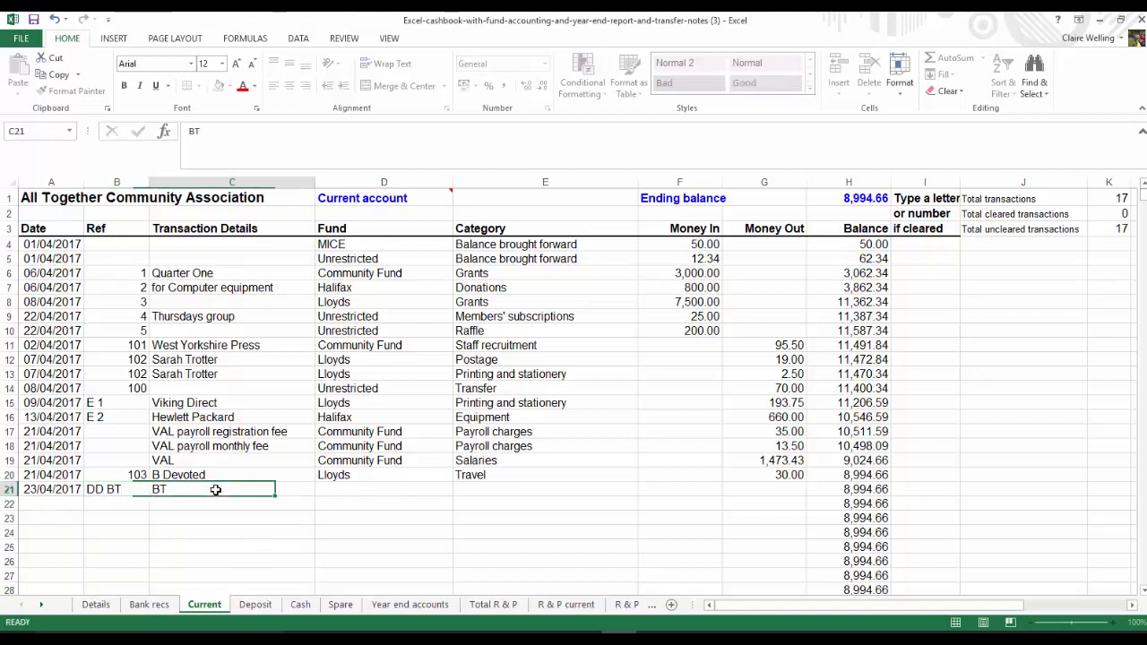
left_click(109, 489)
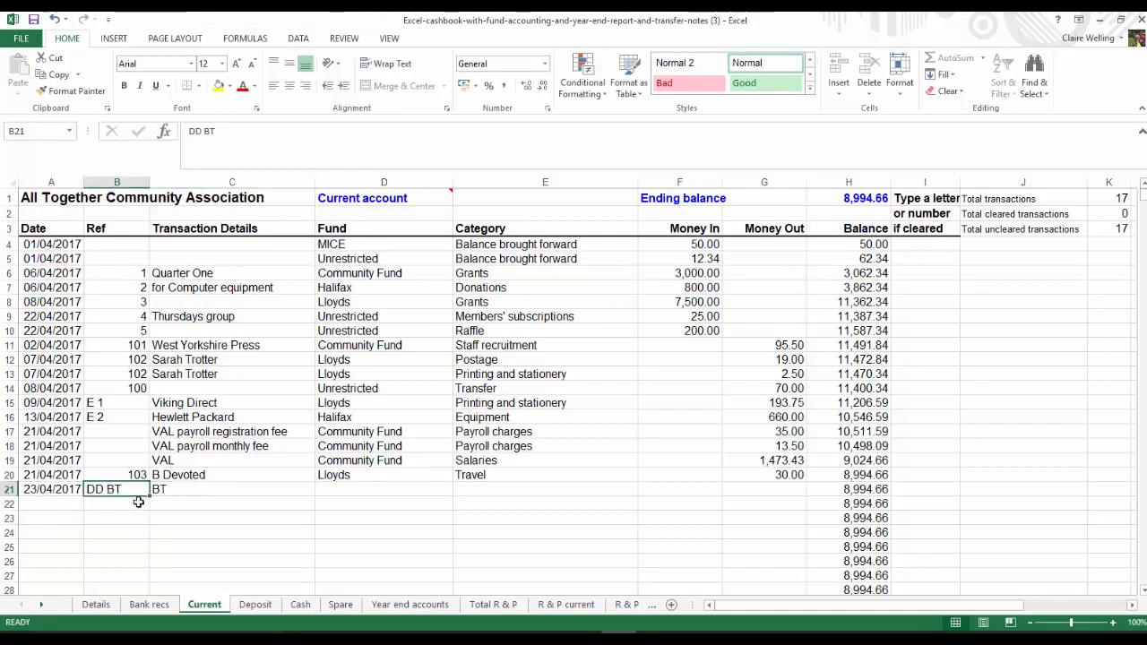
Assign the BT payment in row 21 to the Lloyds fund with the category "Phone and internt"
left_click(361, 491)
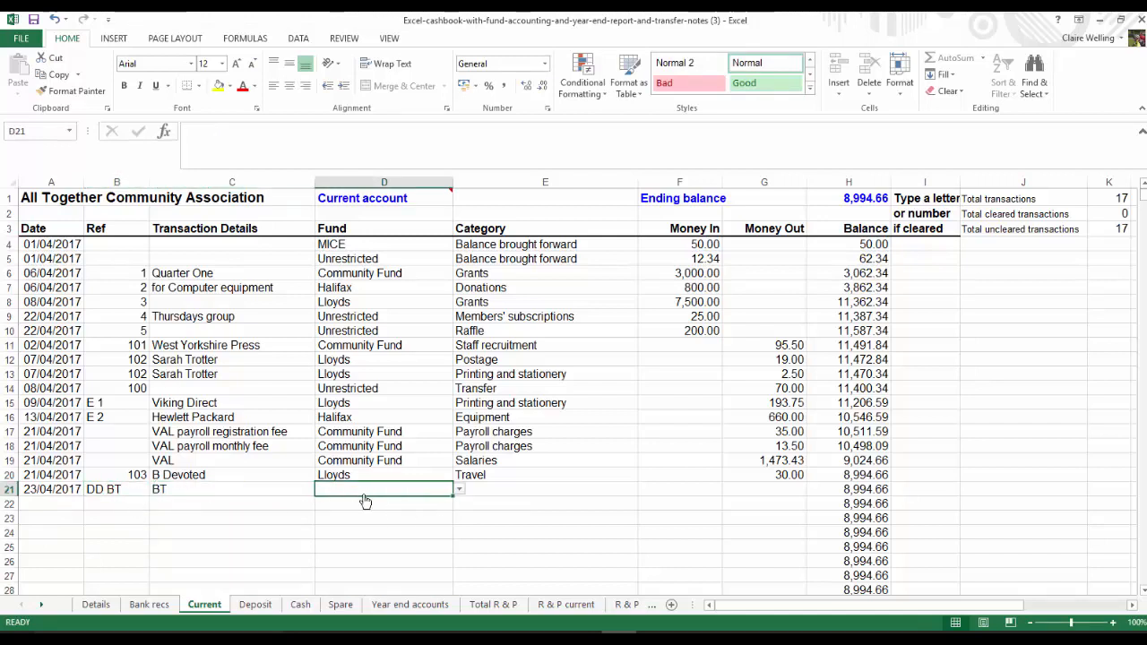
left_click(458, 489)
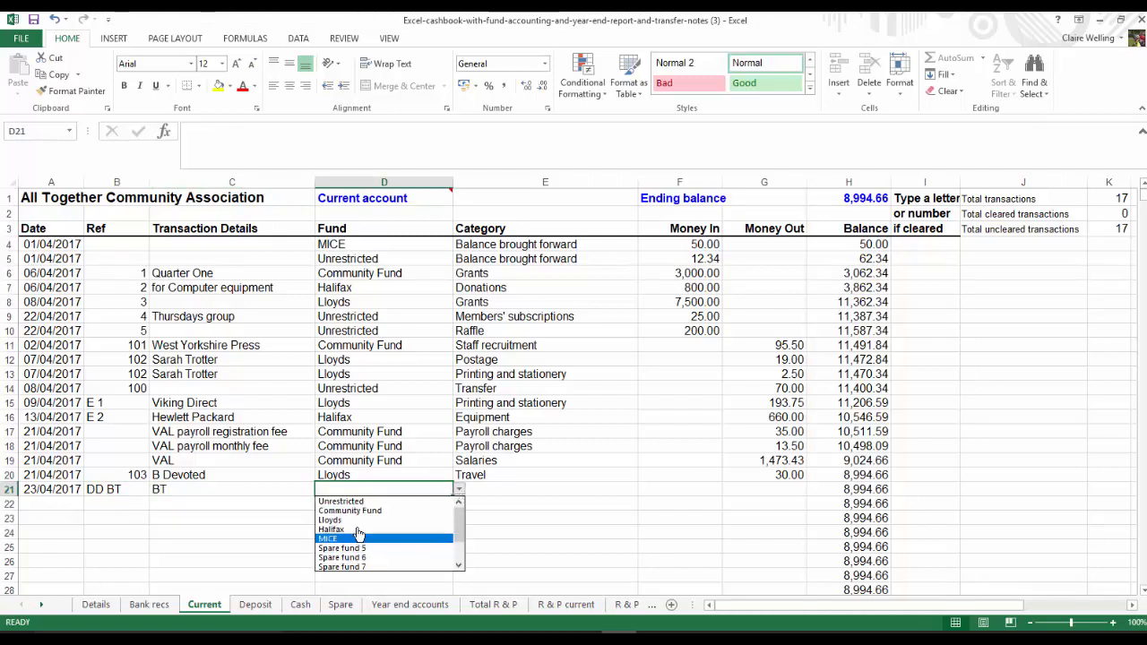
left_click(347, 521)
left_click(514, 489)
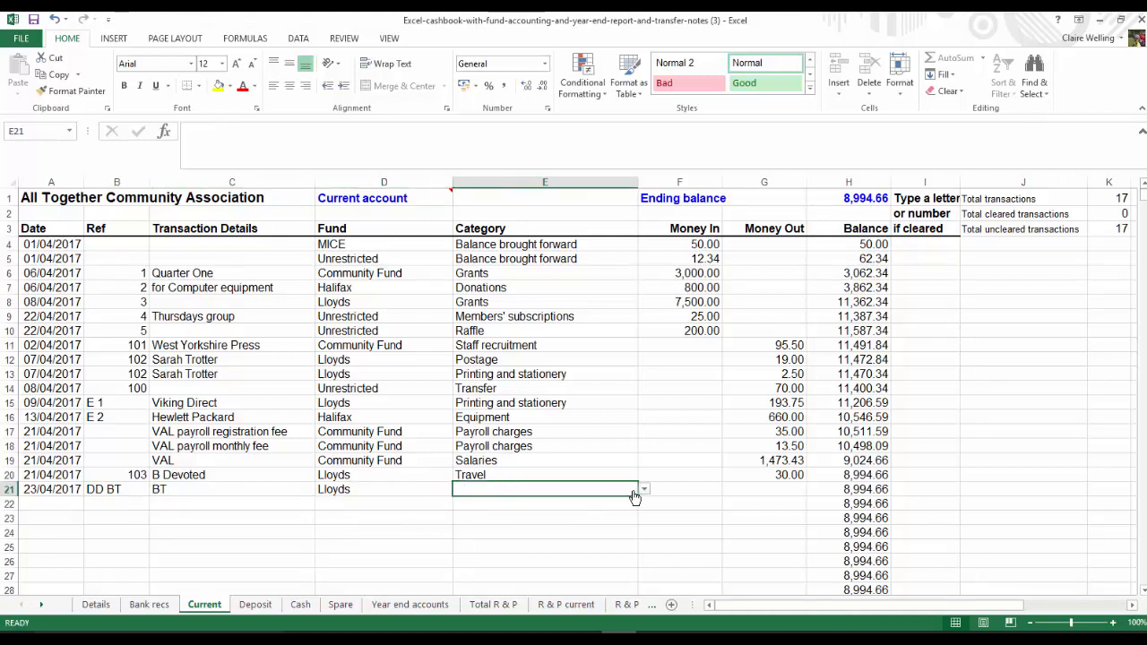
left_click(644, 490)
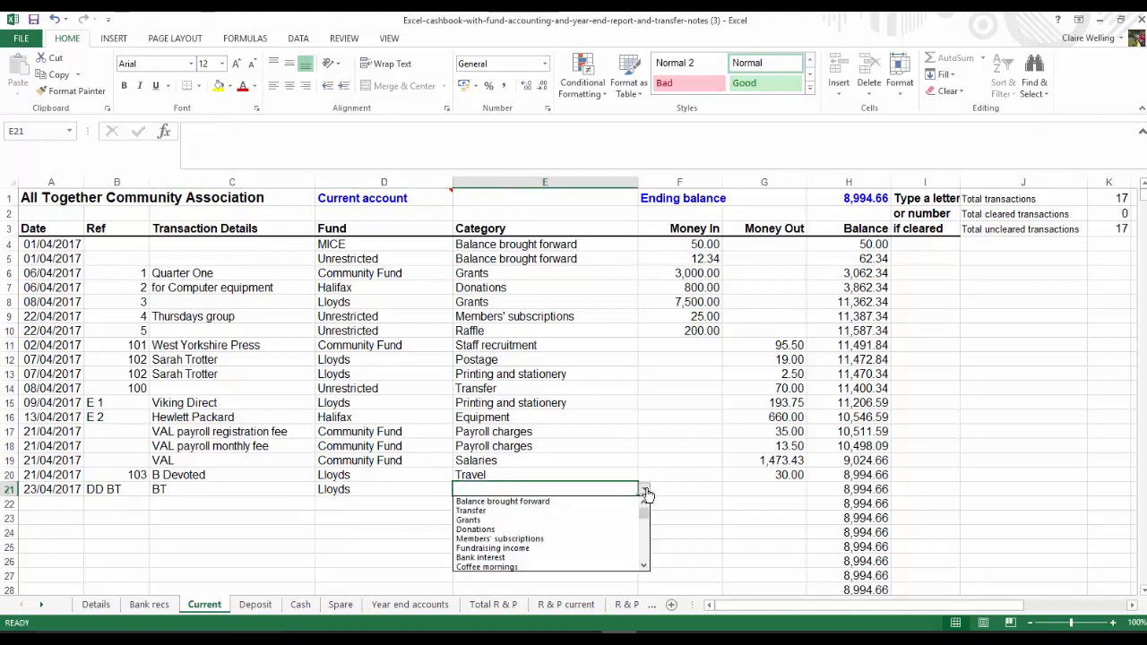
left_click(643, 555)
left_click(644, 555)
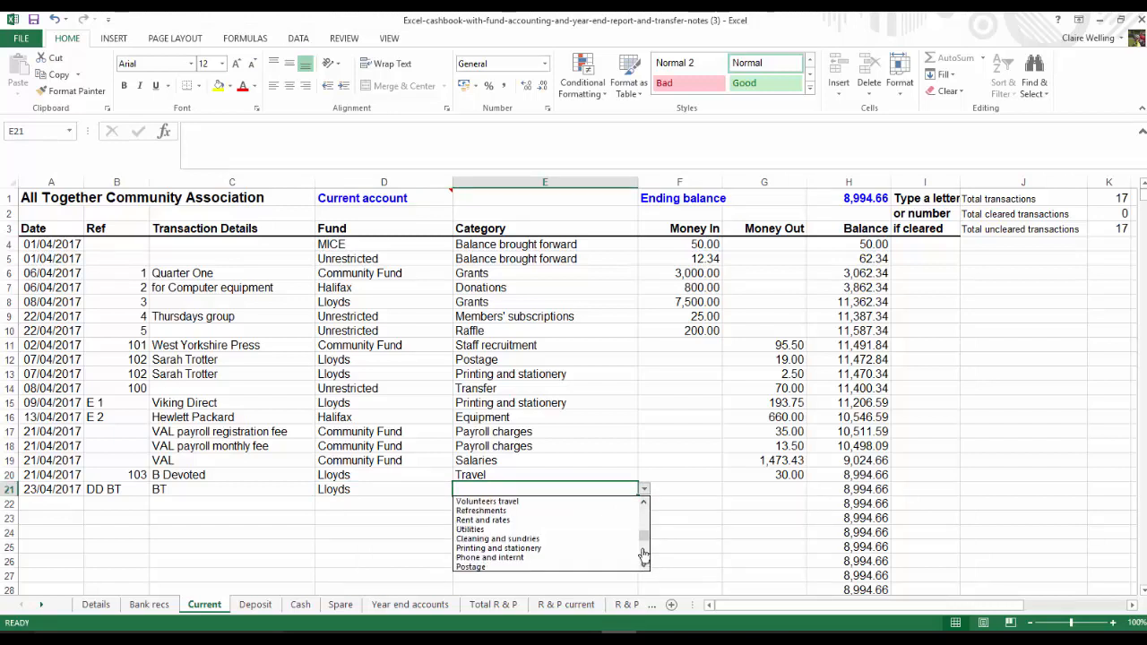
left_click(499, 558)
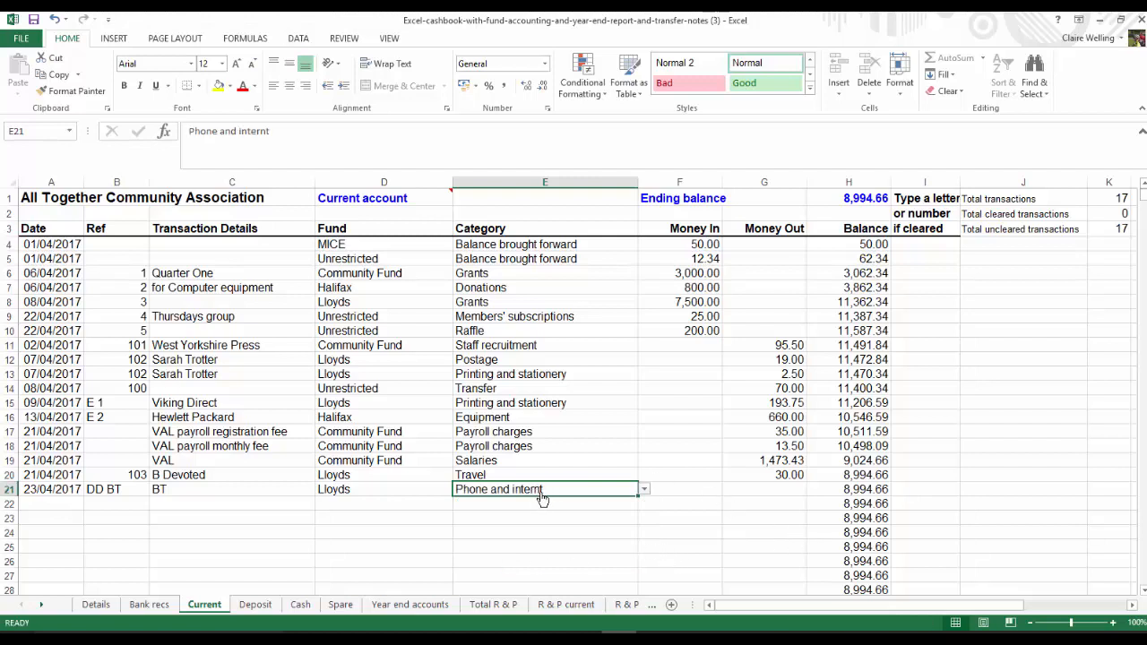
Enter 75 as the money out for the BT payment in row 21
left_click(764, 491)
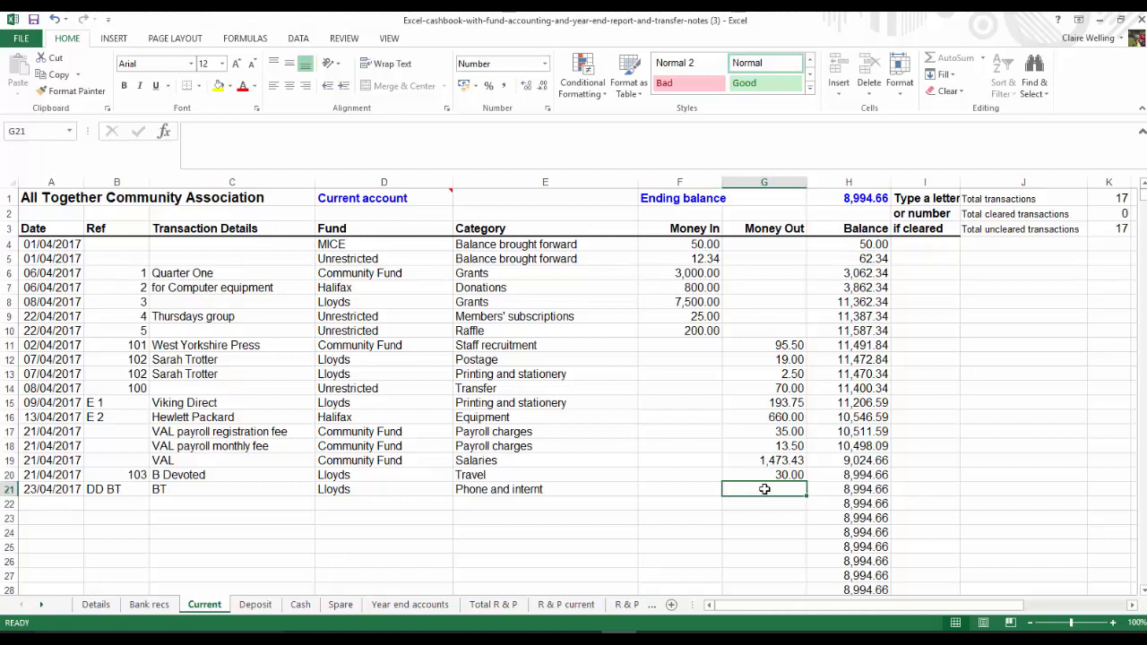
type("75")
key("Return")
Correct the misspelled phone category in the Details sheet's Categories table to "Phone and internet"
left_click(517, 489)
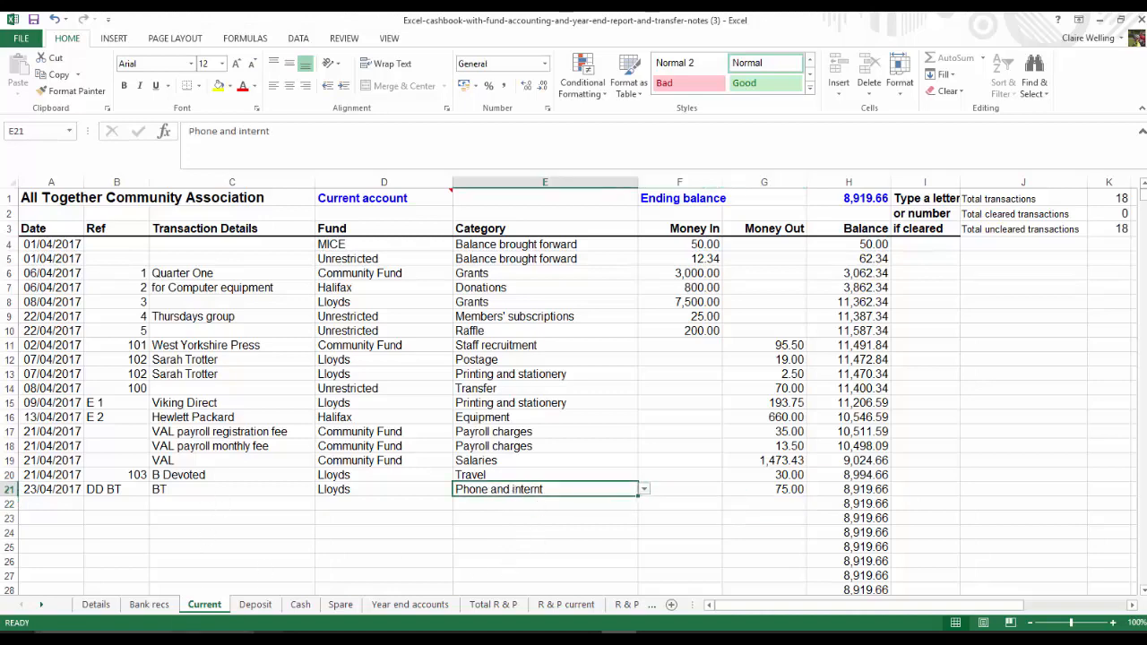
left_click(96, 605)
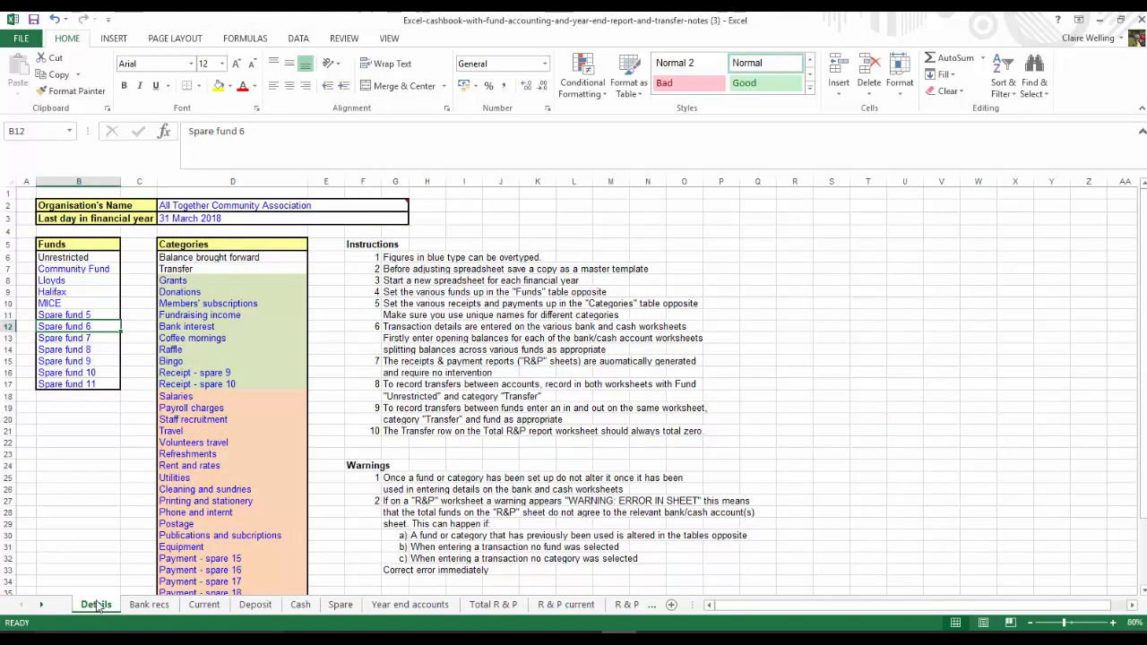
left_click(210, 512)
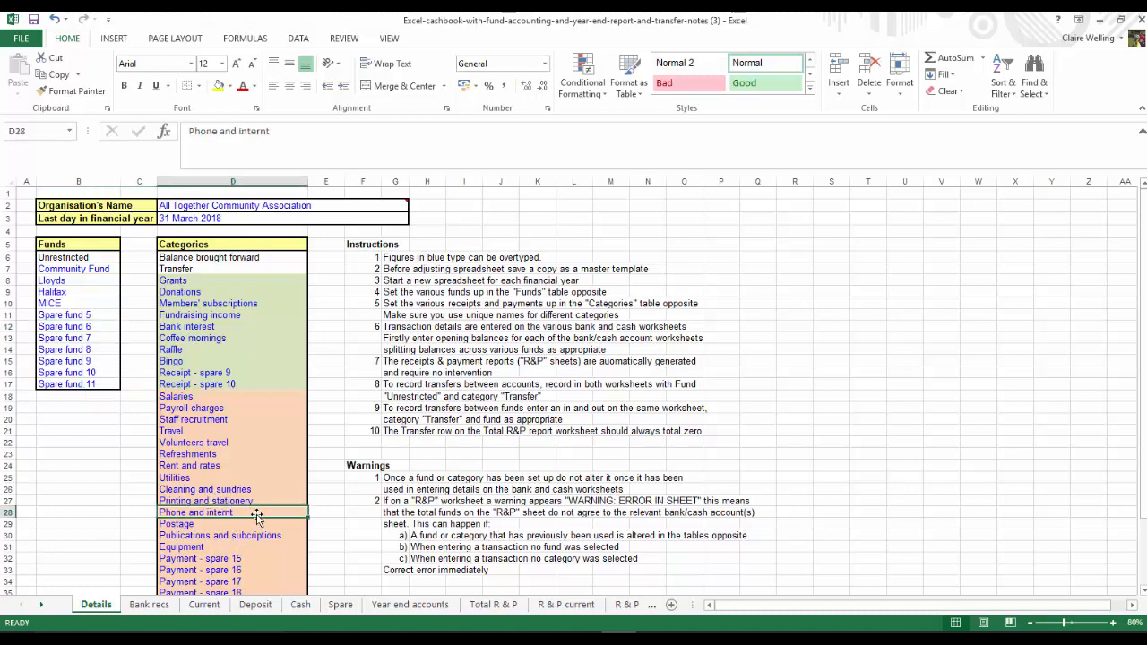
left_click(266, 130)
type("et")
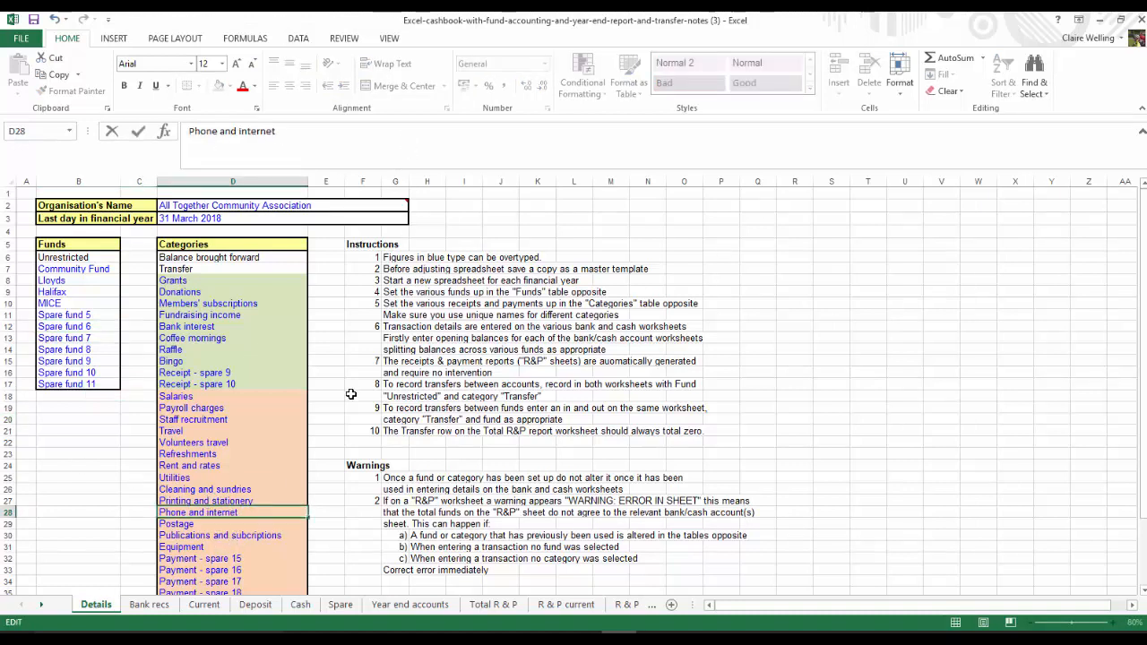
key("Return")
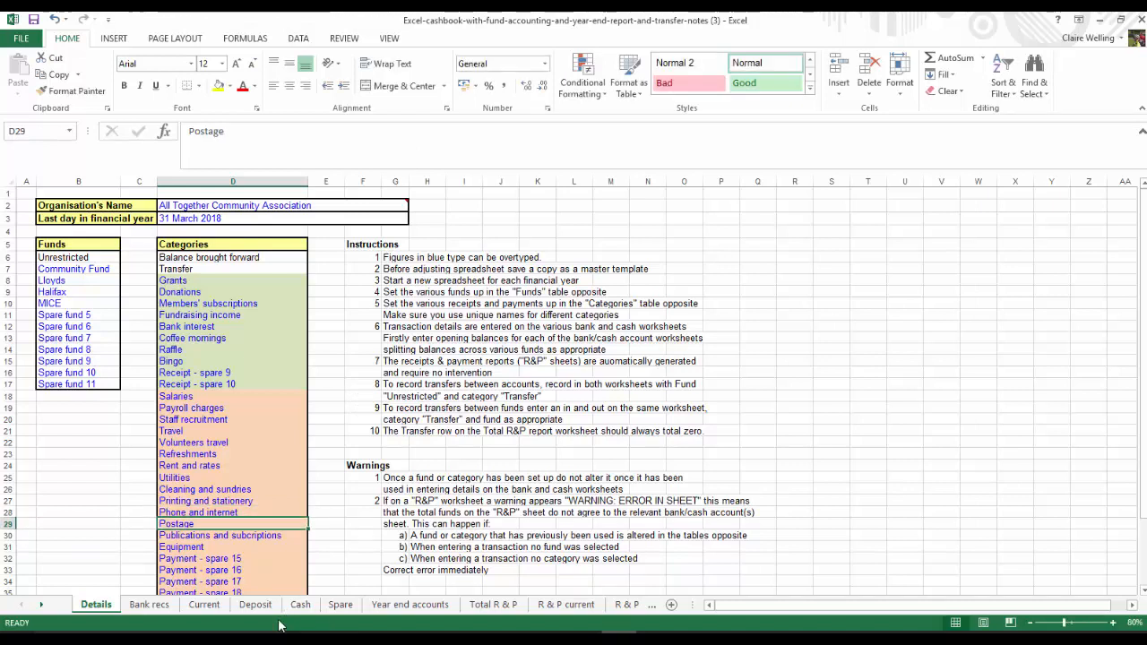
Reselect the category of the BT payment in row 21 of the Current sheet as "Phone and internet"
left_click(205, 605)
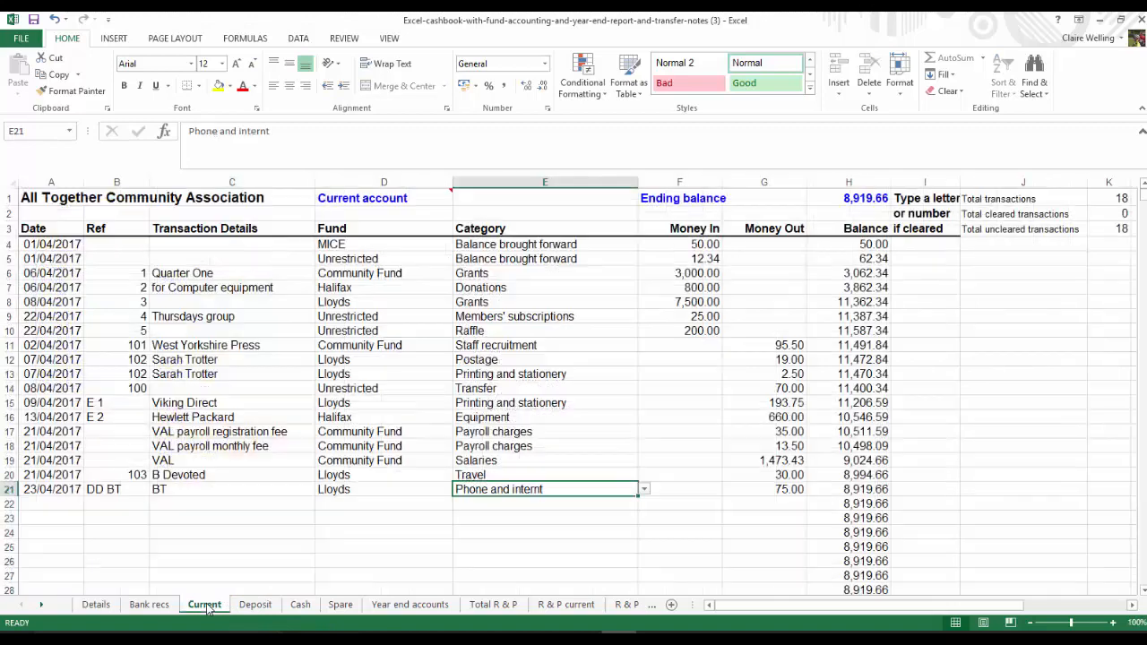
left_click(527, 508)
left_click(547, 489)
left_click(643, 489)
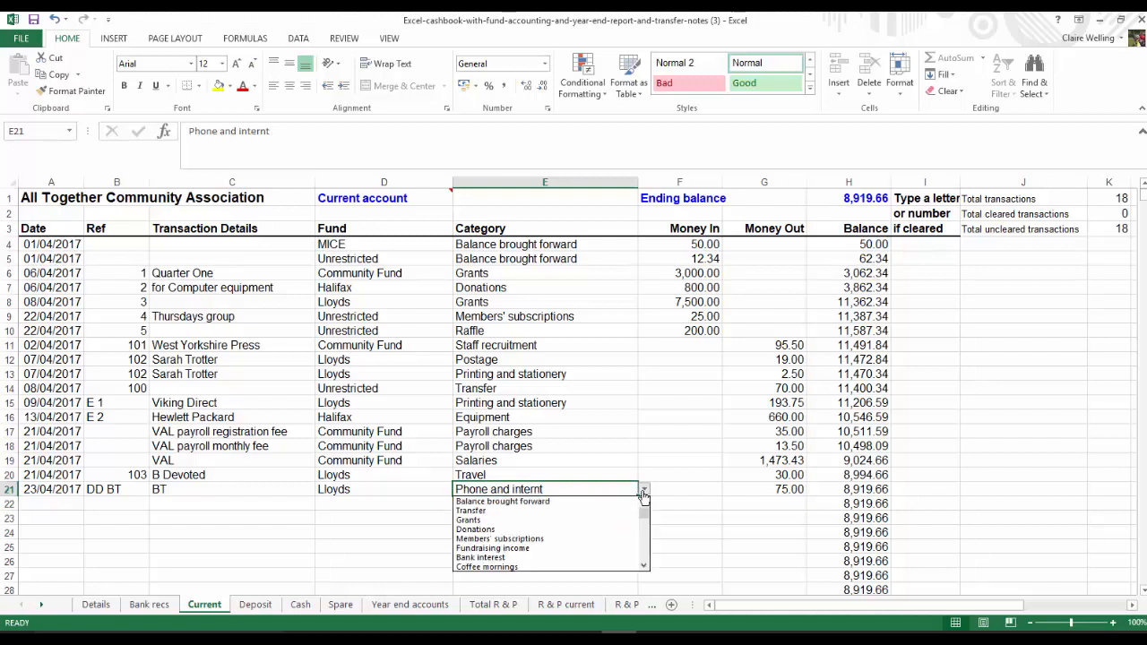
left_click(643, 555)
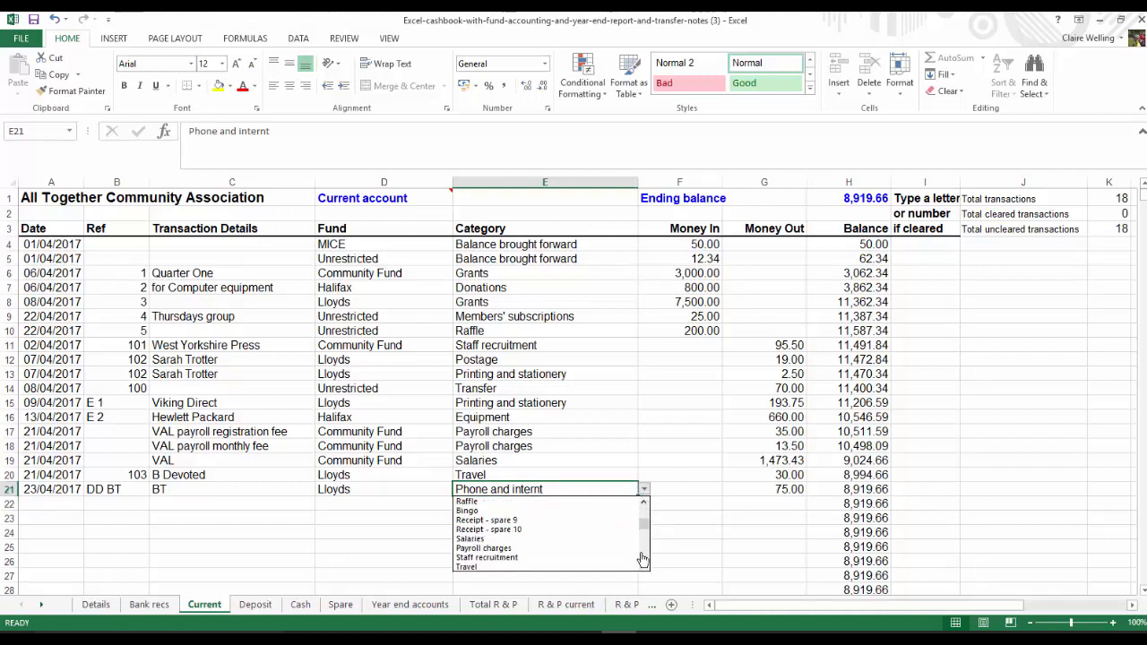
left_click(643, 559)
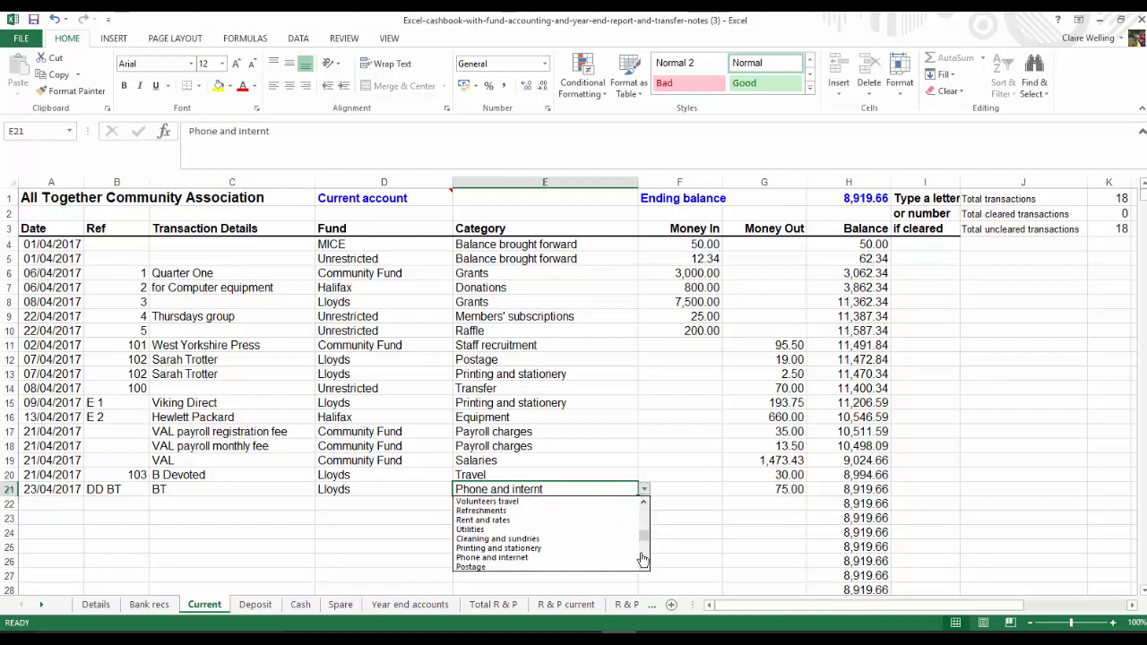
left_click(645, 559)
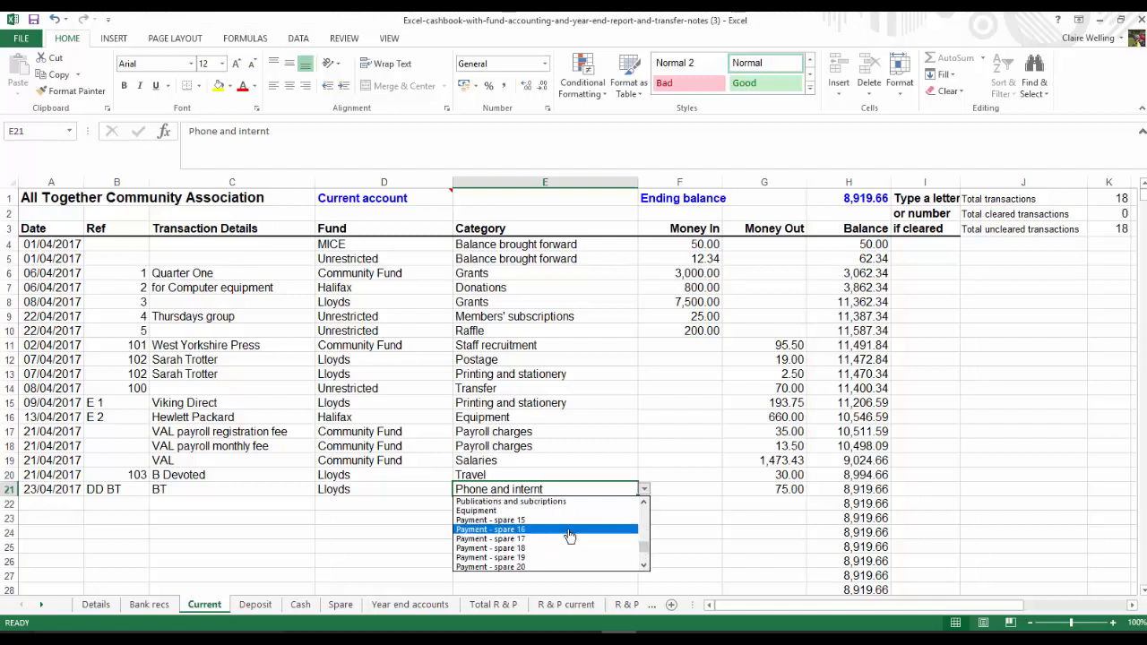
scroll(624, 516, "up", 2)
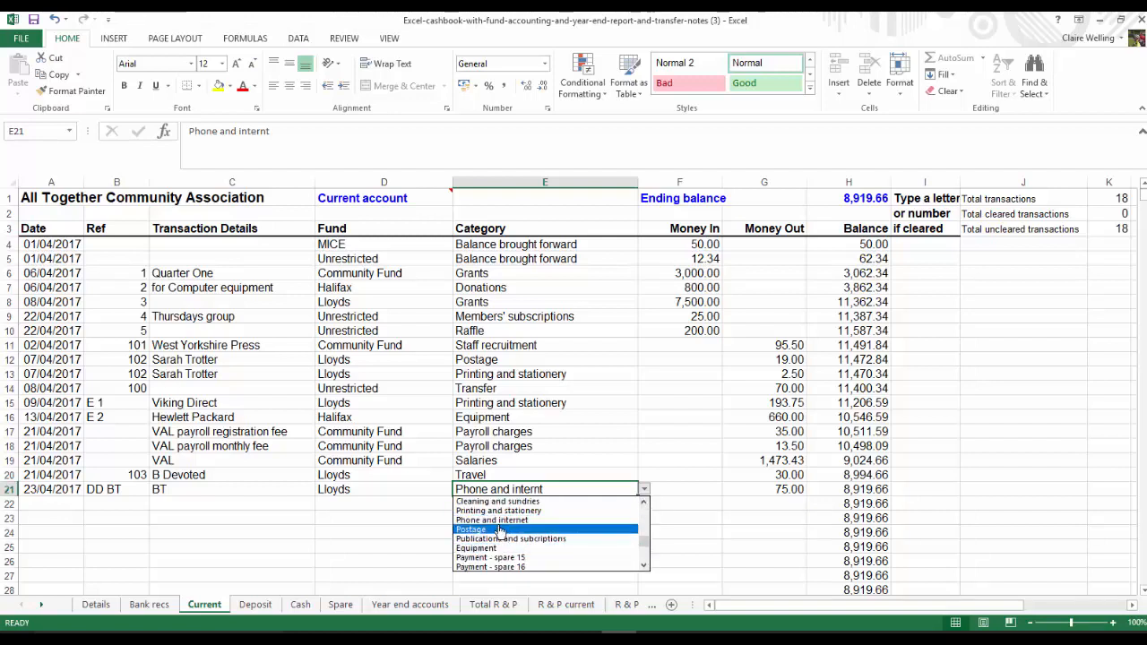
key("Escape")
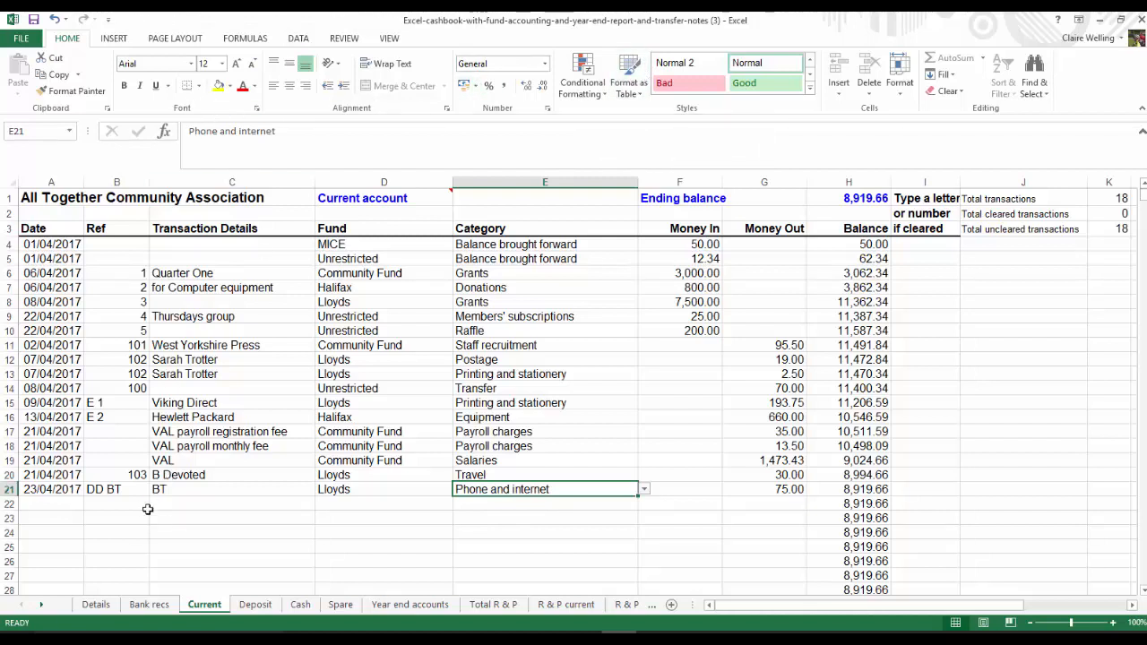
Start row 22 with the date 25/04/2017, reference "E 3" and transaction details "Third Sector Magazine"
left_click(49, 505)
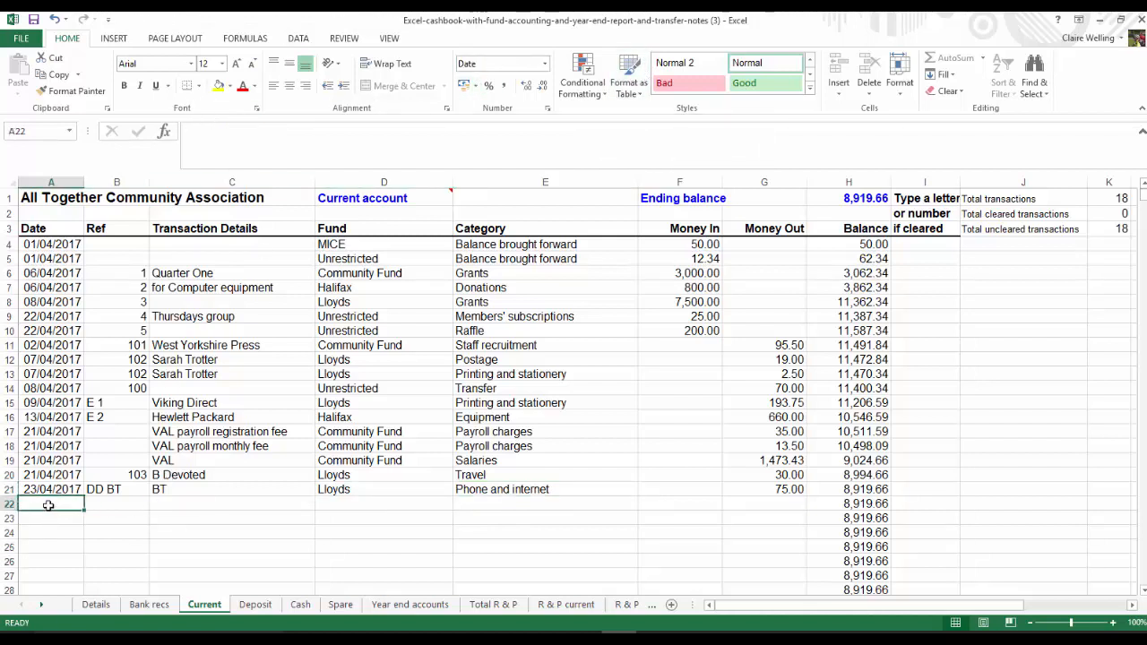
type("25/4/17")
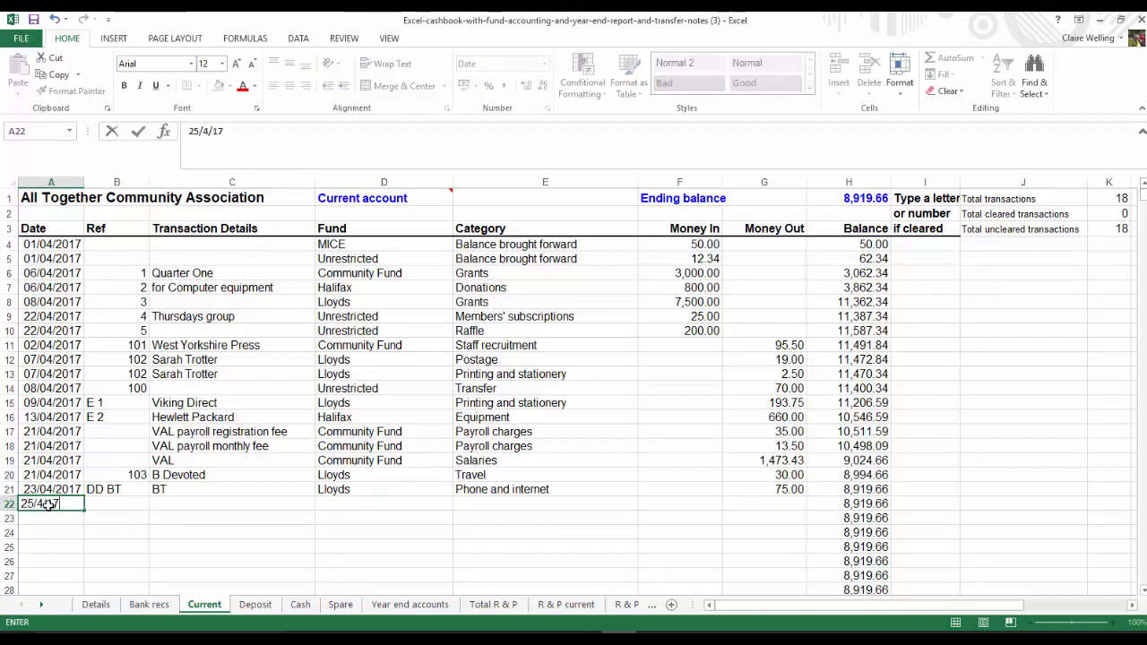
key("Tab")
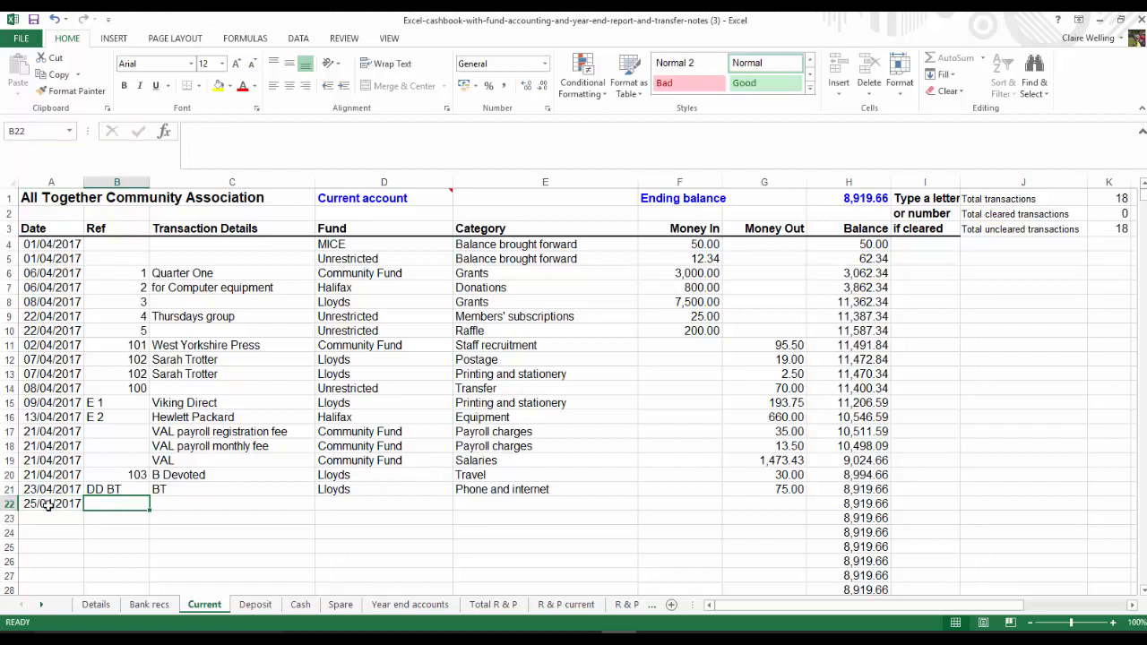
type("E")
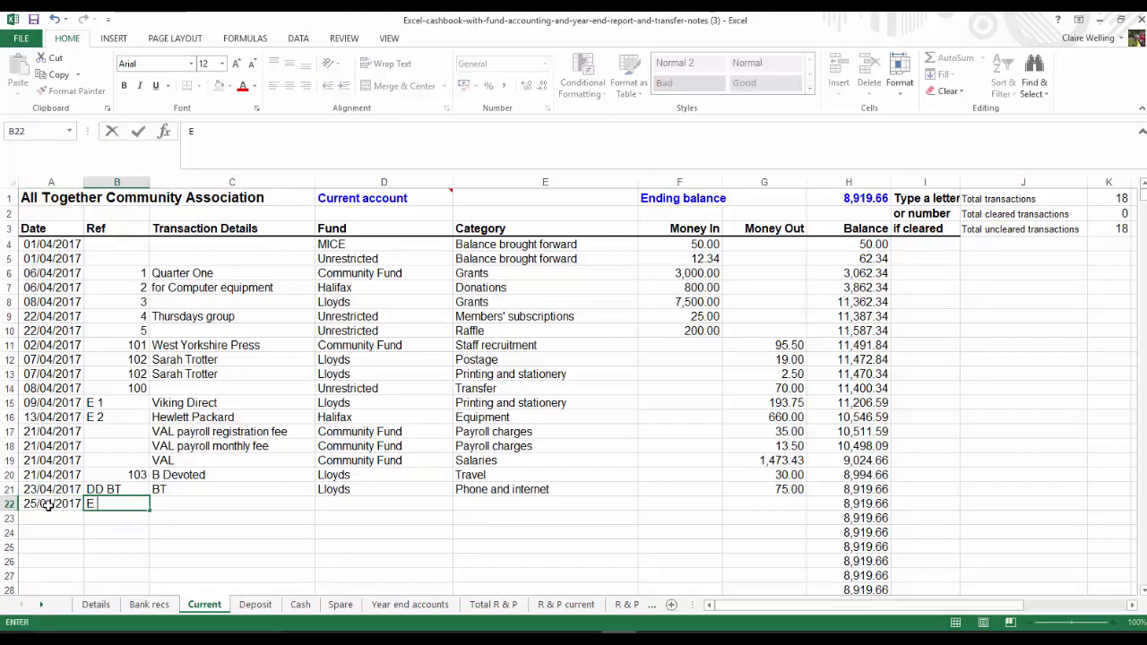
type(" 3")
key("Tab")
type("Thi")
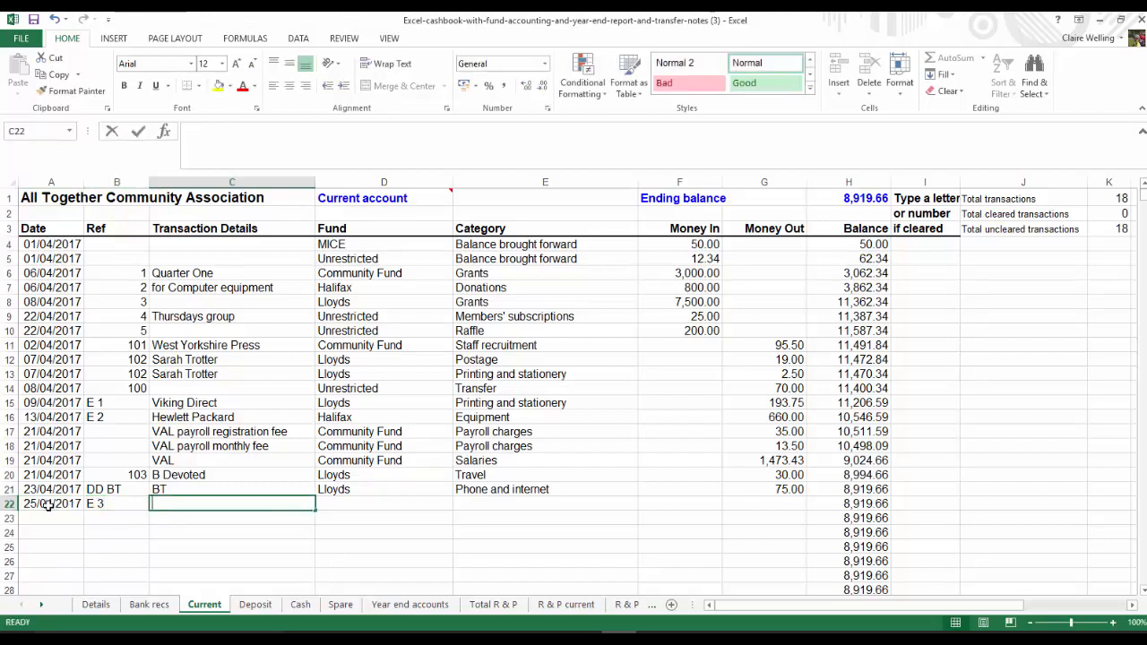
type("rd ")
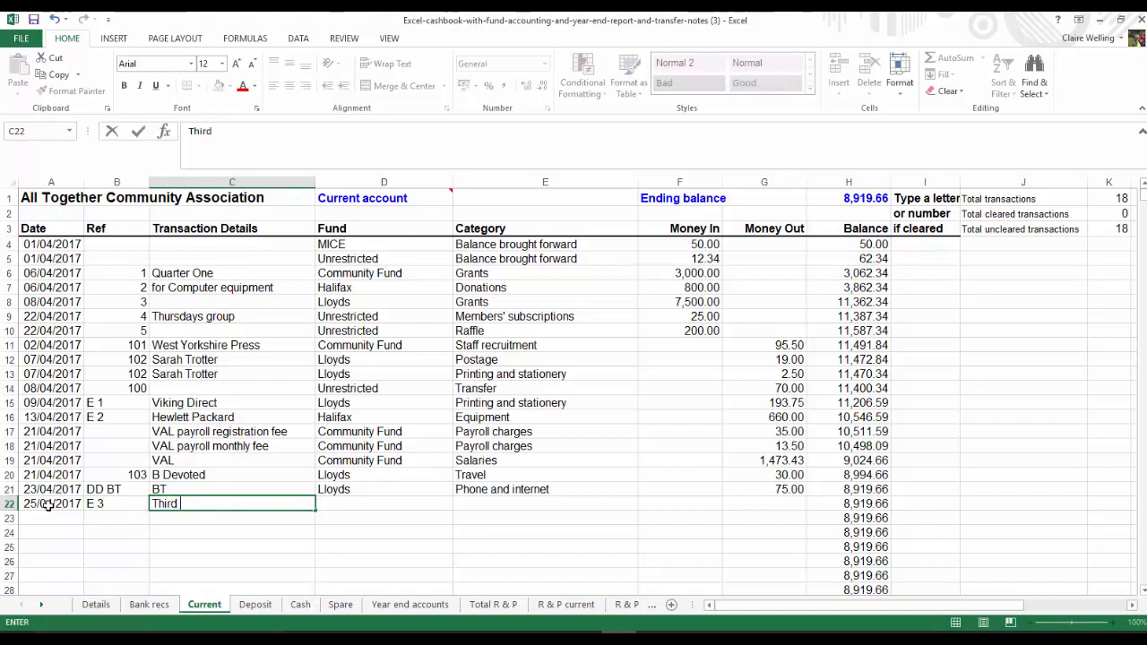
type("Sector Ma")
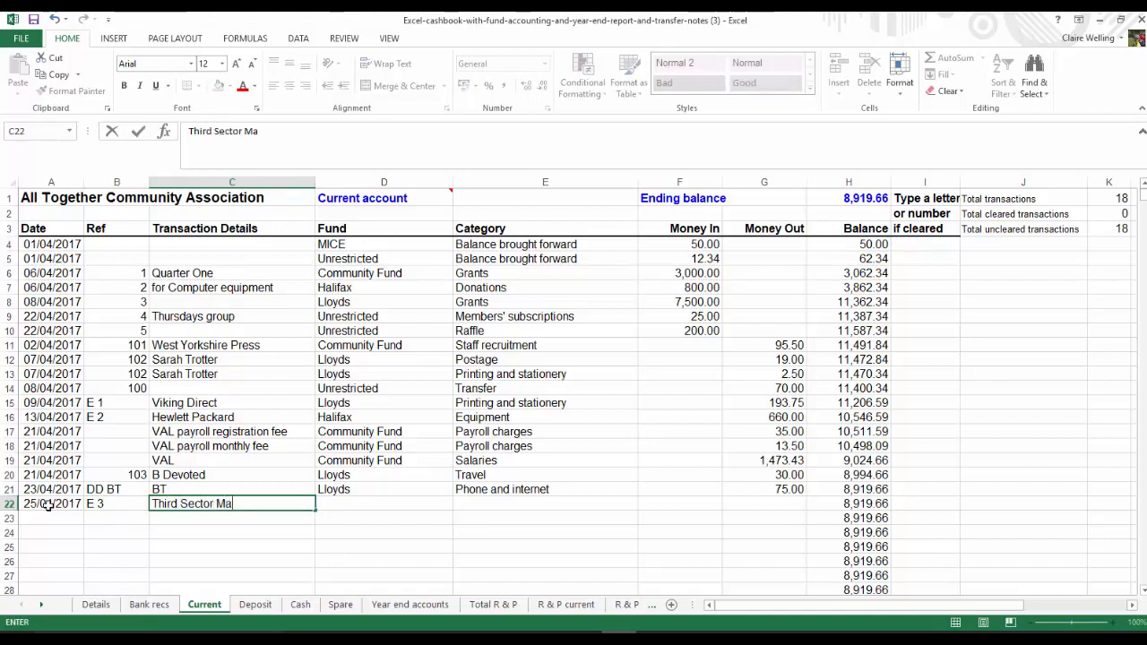
type("gazine")
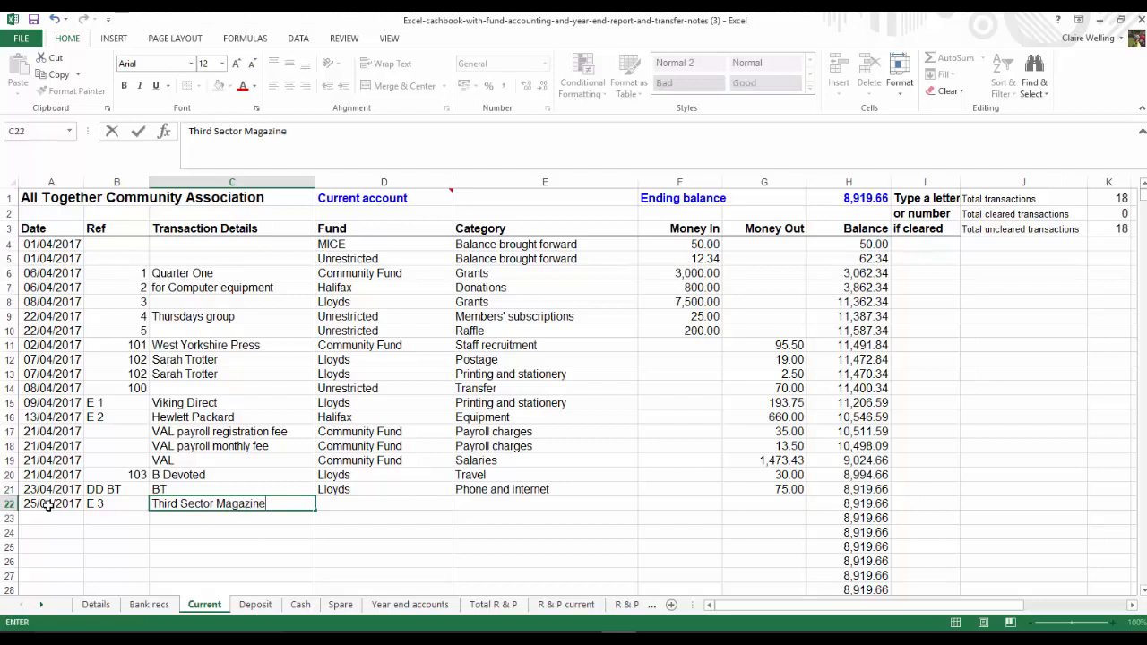
key("Tab")
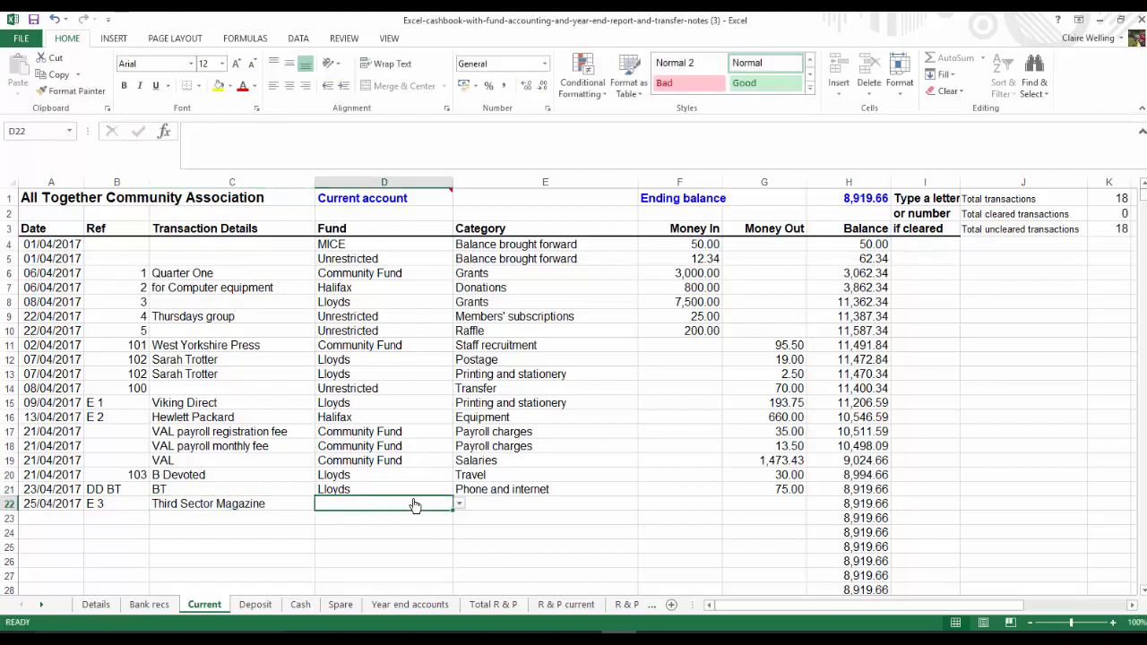
Assign the Third Sector Magazine payment in row 22 to the Lloyds fund with the category "Publications and subcriptions"
type("lloyds")
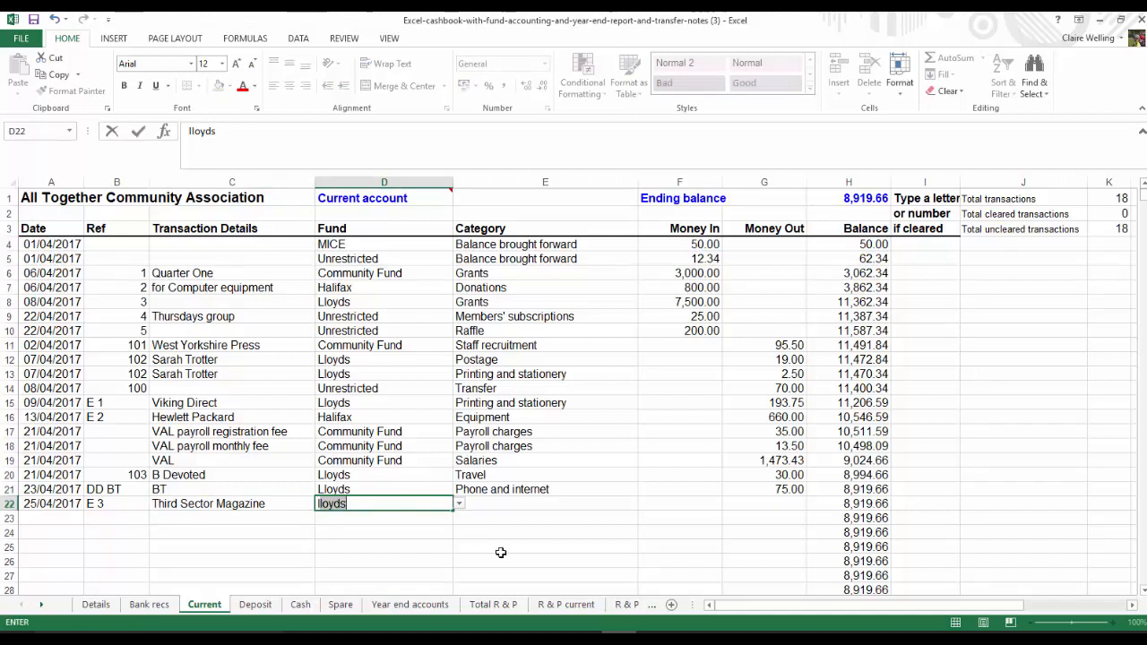
key("Tab")
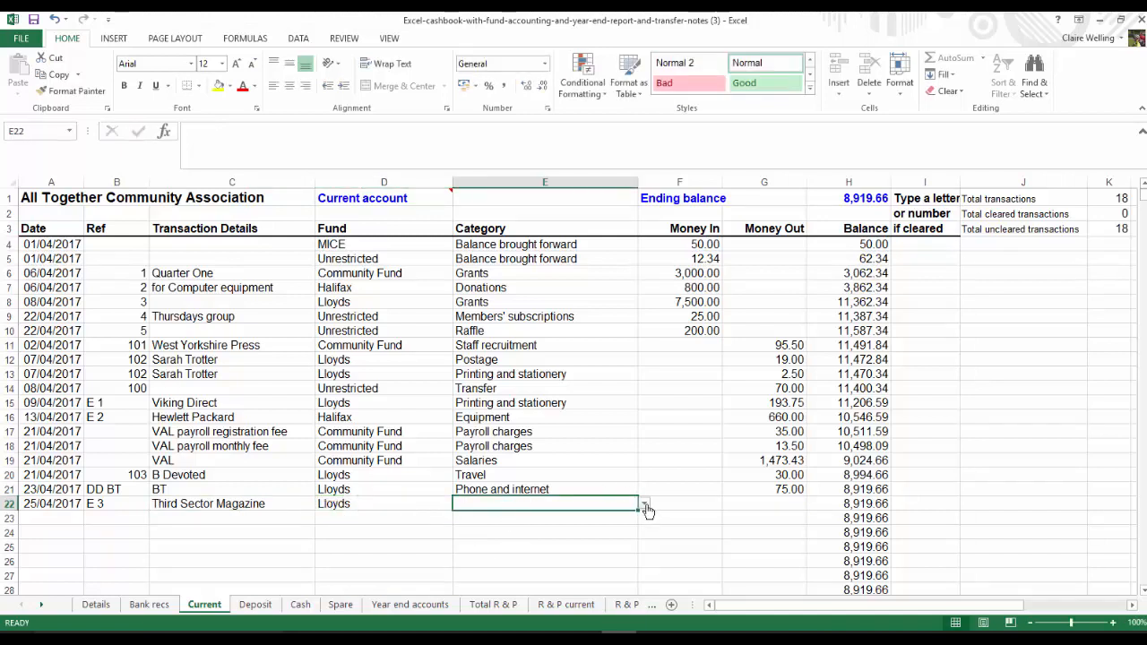
left_click(644, 504)
scroll(638, 572, "down", 5)
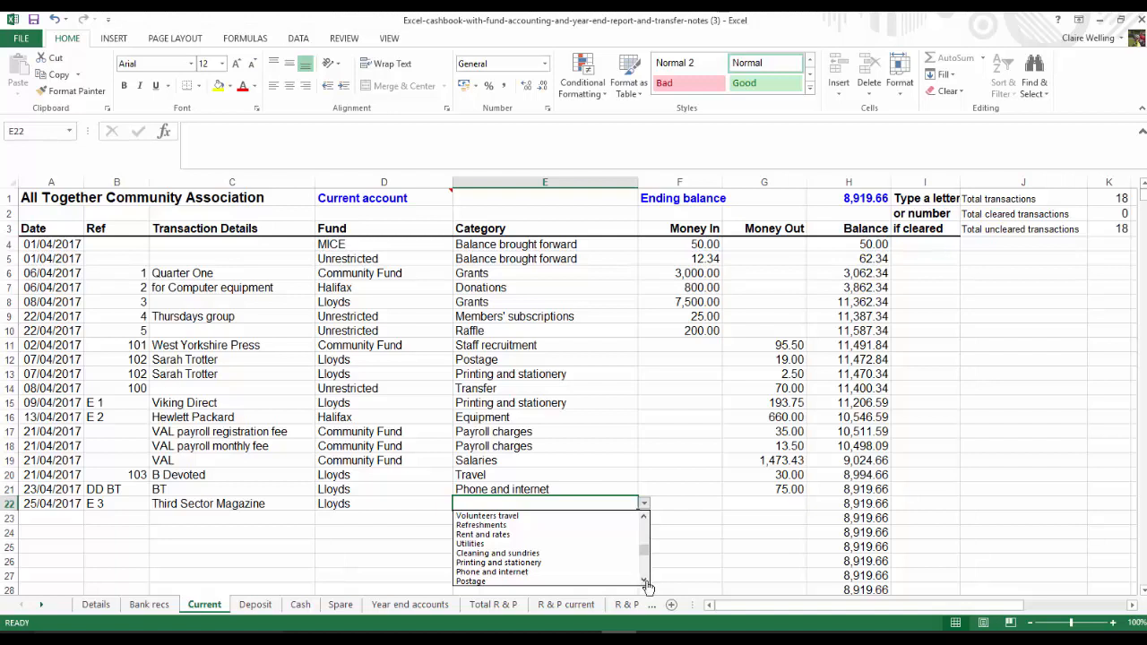
scroll(641, 571, "down", 2)
left_click(547, 573)
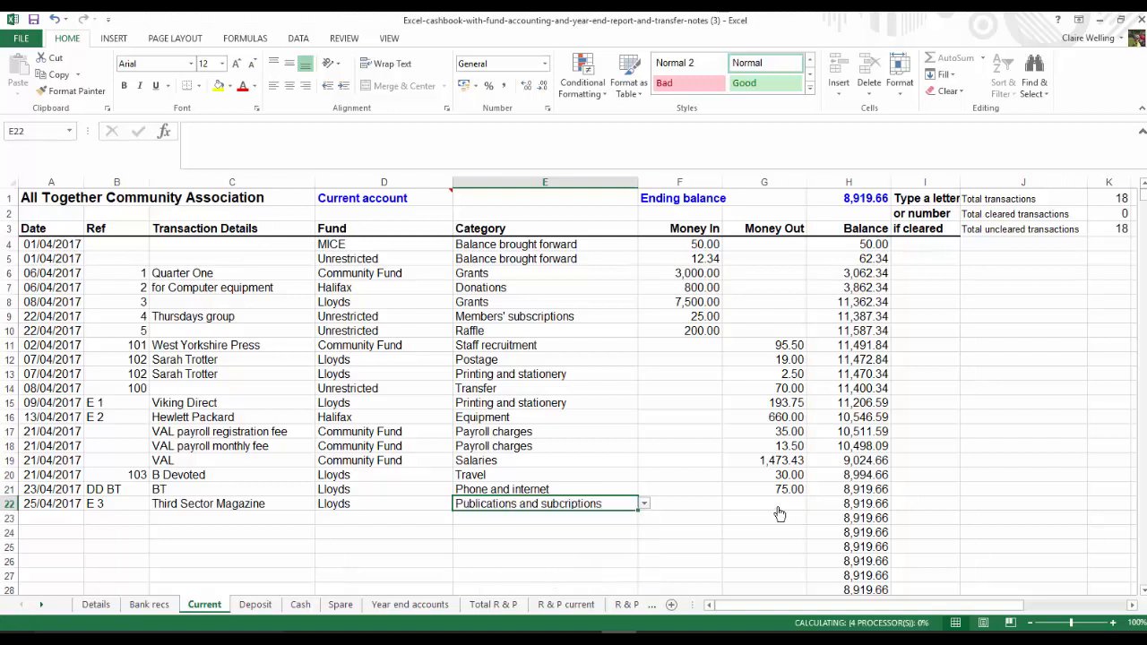
Enter 40 as the money out for the Third Sector Magazine payment in row 22
left_click(778, 503)
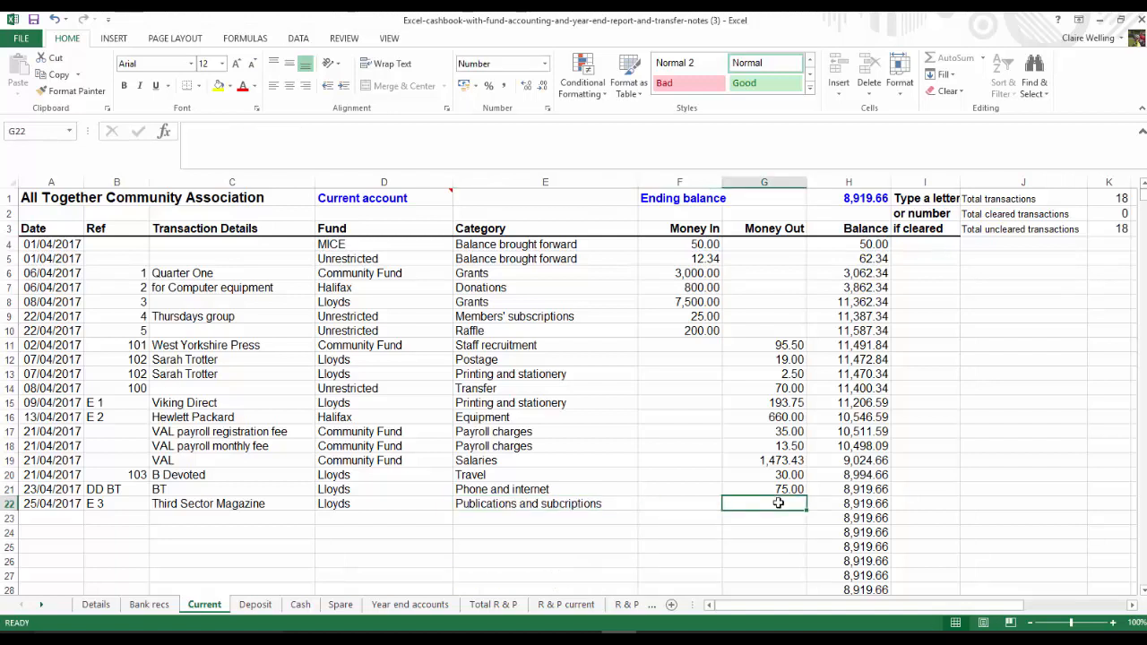
type("40")
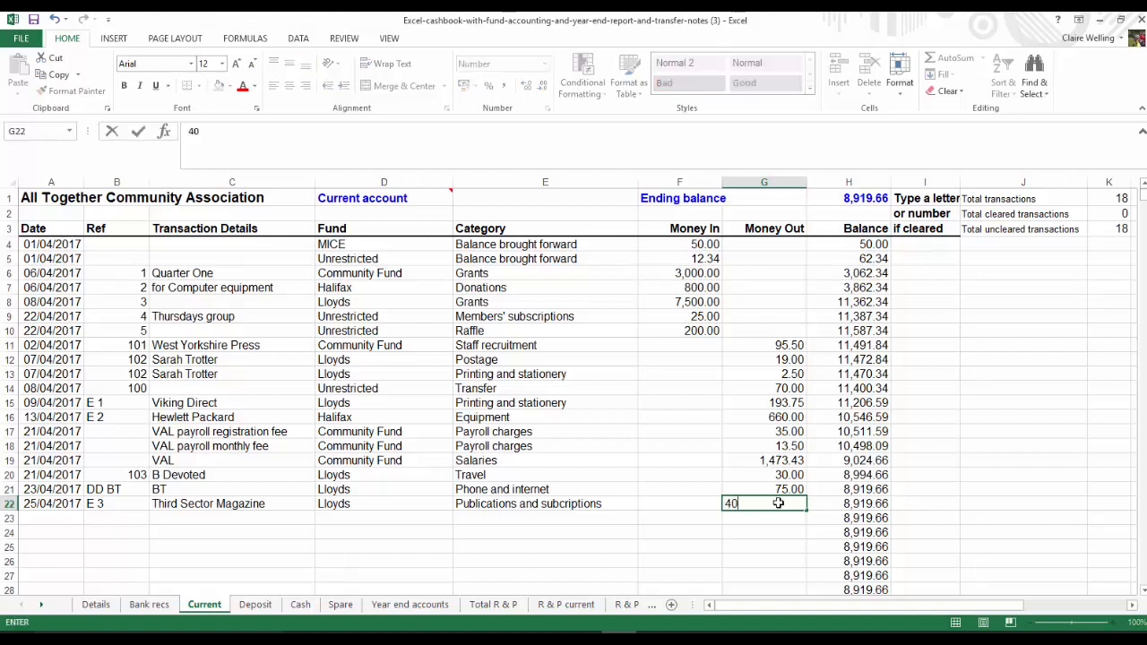
left_click(30, 520)
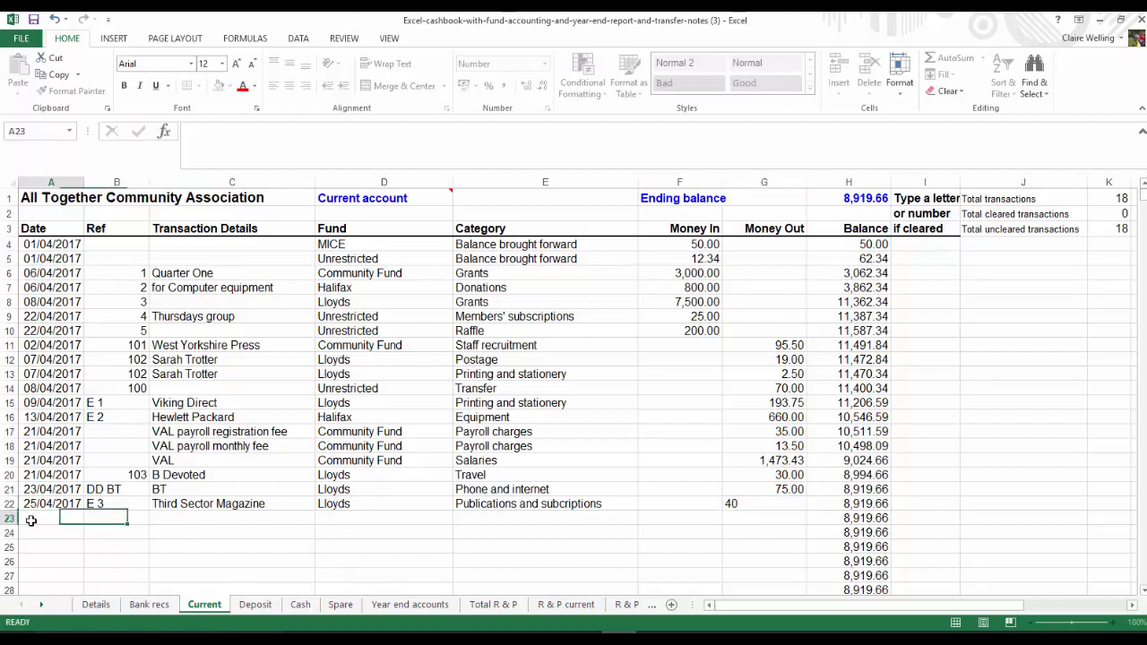
Append "- VOIDED" to the transaction details of cheque 103 in row 20
left_click(189, 473)
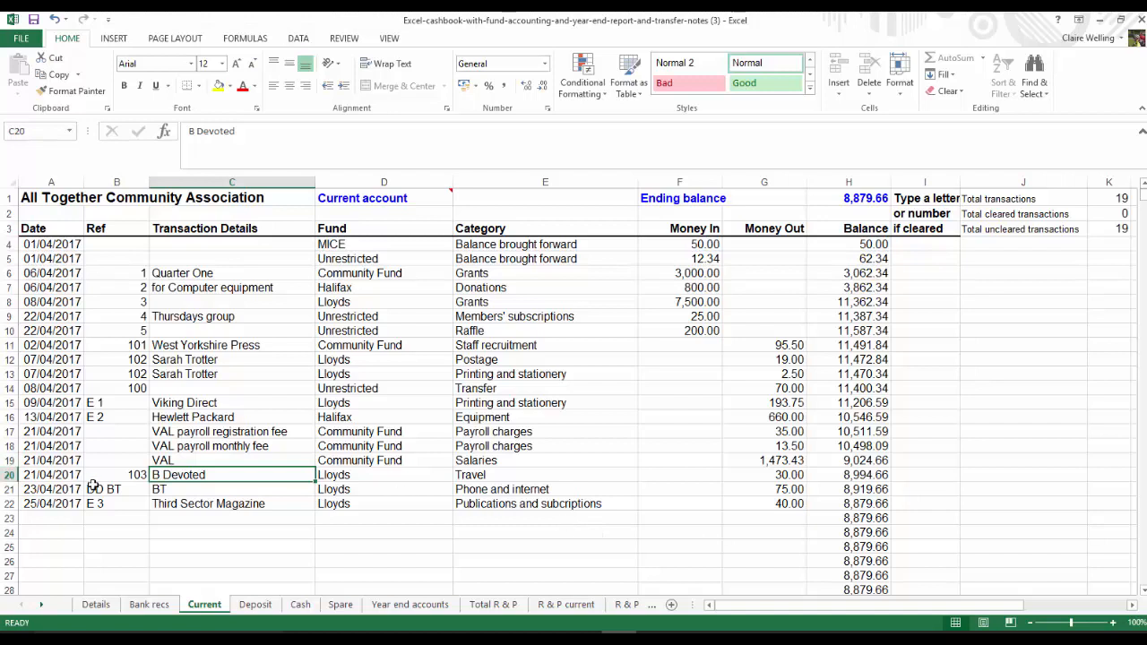
key("F2")
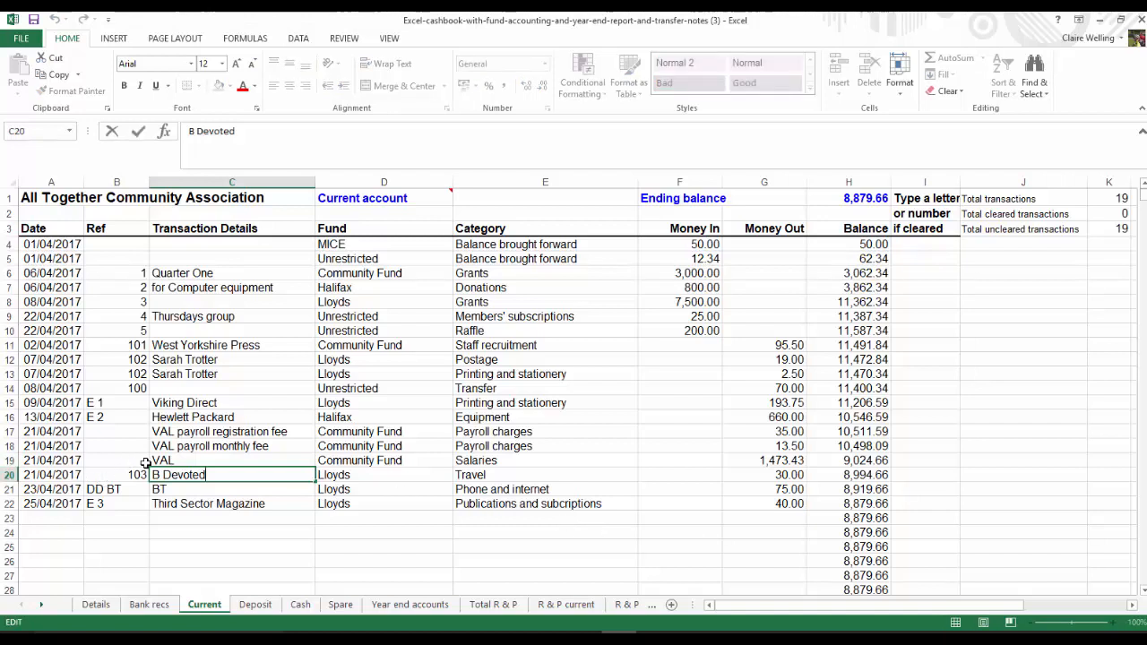
type("- ")
type("Vi")
type("O")
type("DED")
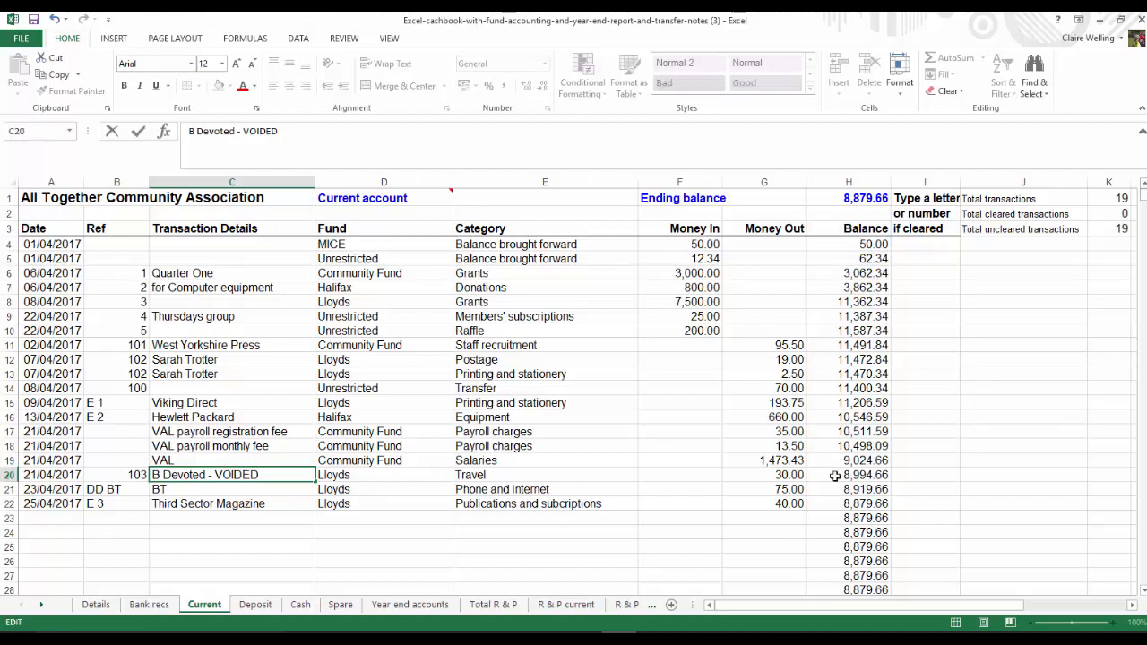
Set the money out of the voided cheque 103 in row 20 to 0
left_click(766, 474)
type("0")
key("Return")
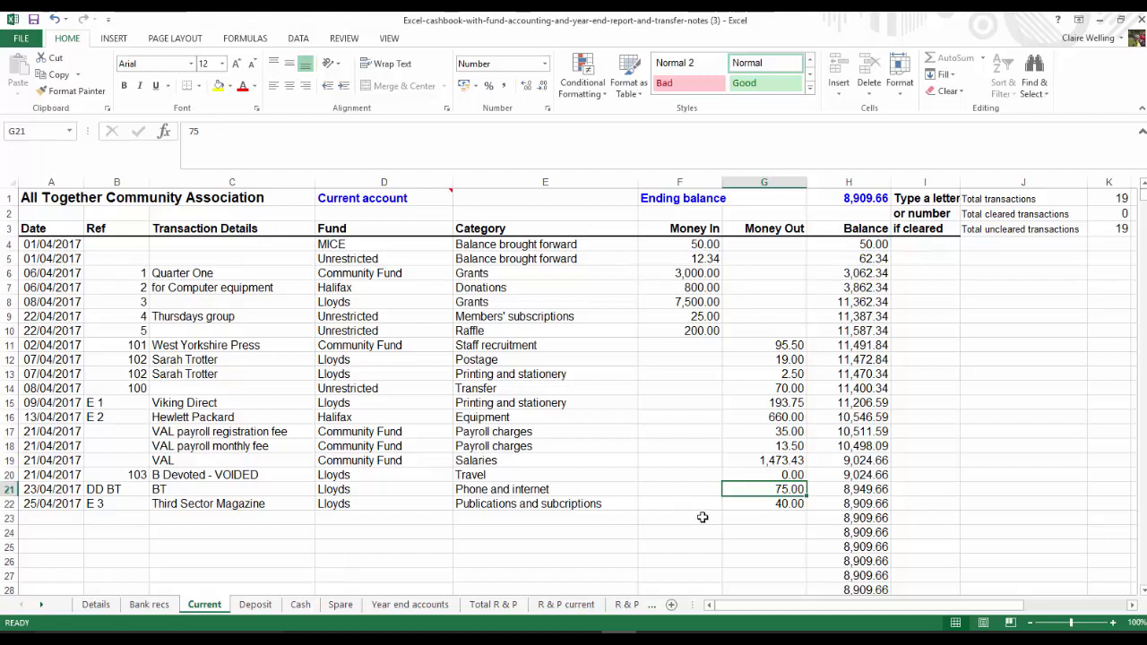
Start the replacement cheque entry in row 23 with the date 27/04/2017, leaving the reference blank
left_click(67, 518)
type("27/04/2017")
key("Tab")
key("Tab")
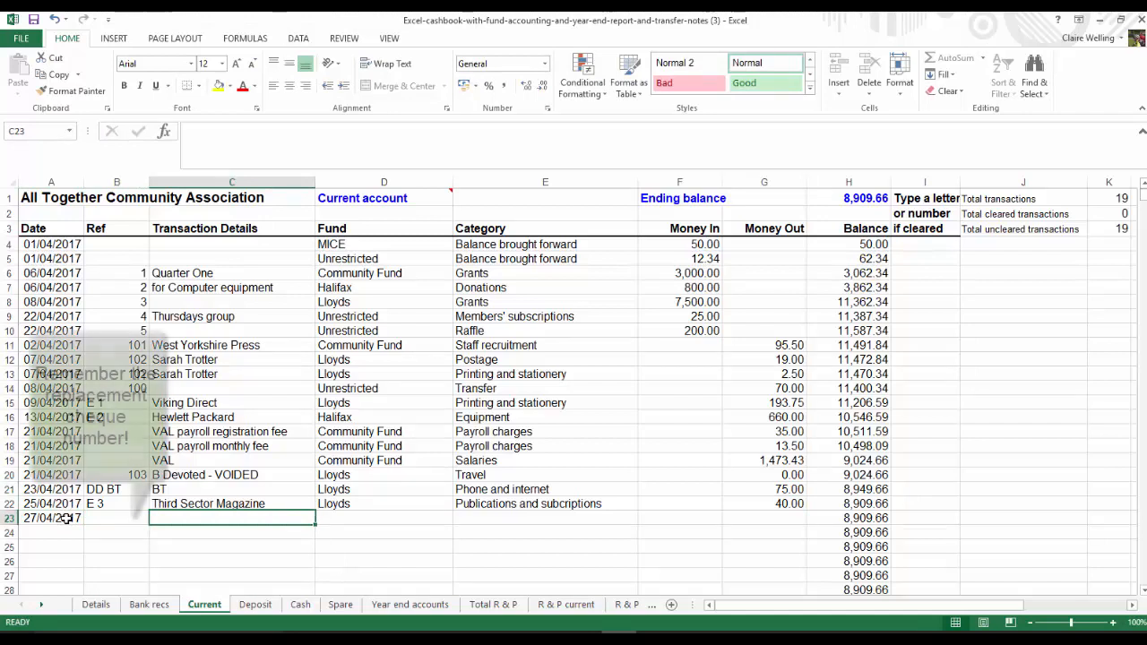
Enter the voided cheque's payee name as the transaction details in row 23, without the "- VOIDED" suffix
type("B Devoted - VOIDED")
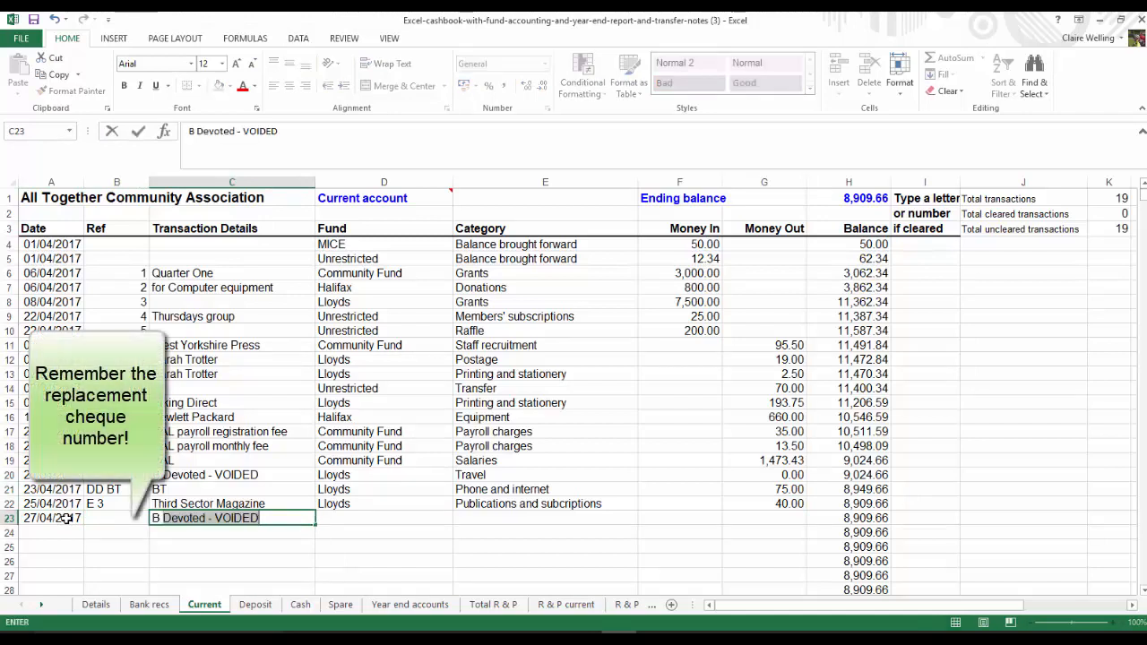
key("ctrl+Return")
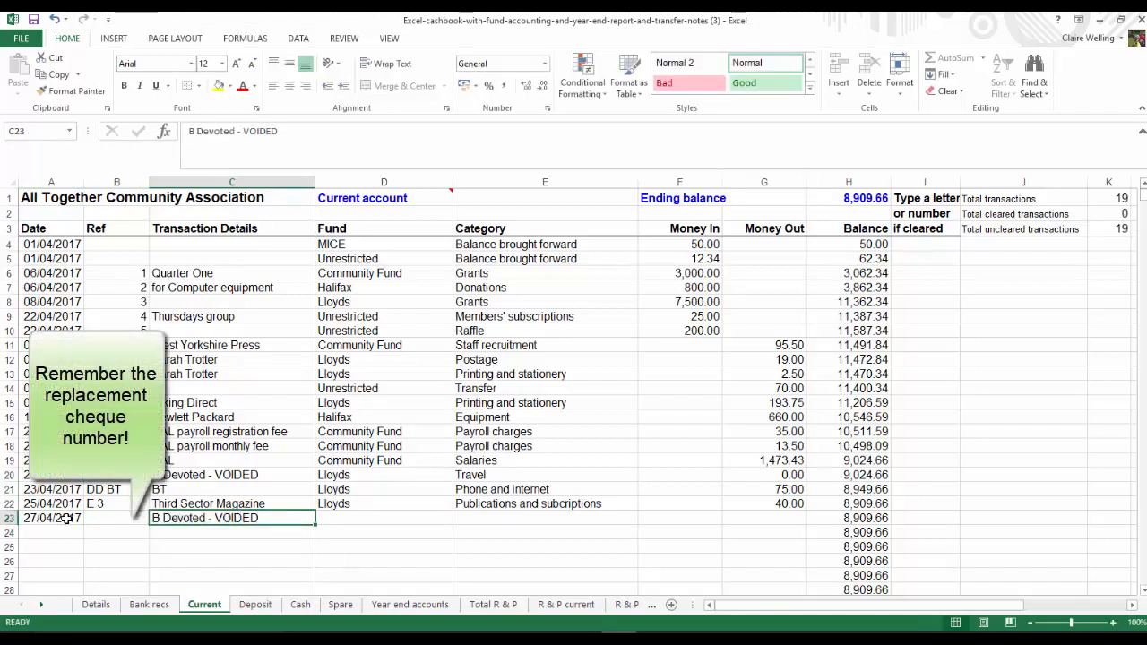
key("F2")
key("BackSpace")
key("BackSpace")
key("BackSpace")
key("BackSpace")
key("BackSpace")
key("BackSpace")
key("BackSpace")
key("BackSpace")
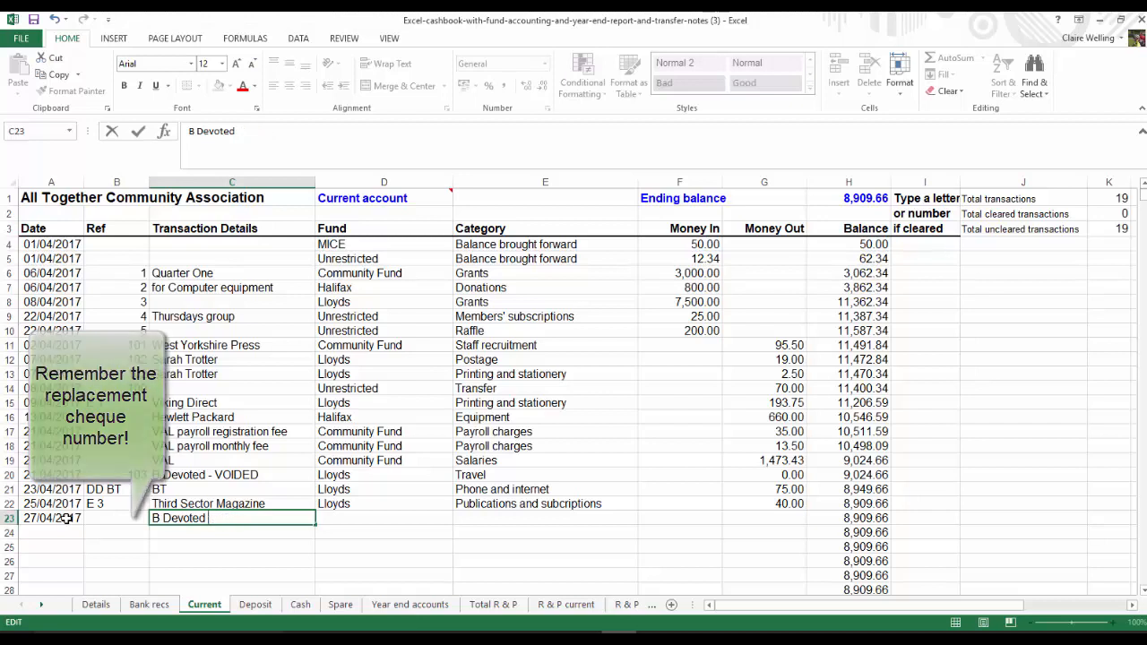
key("Return")
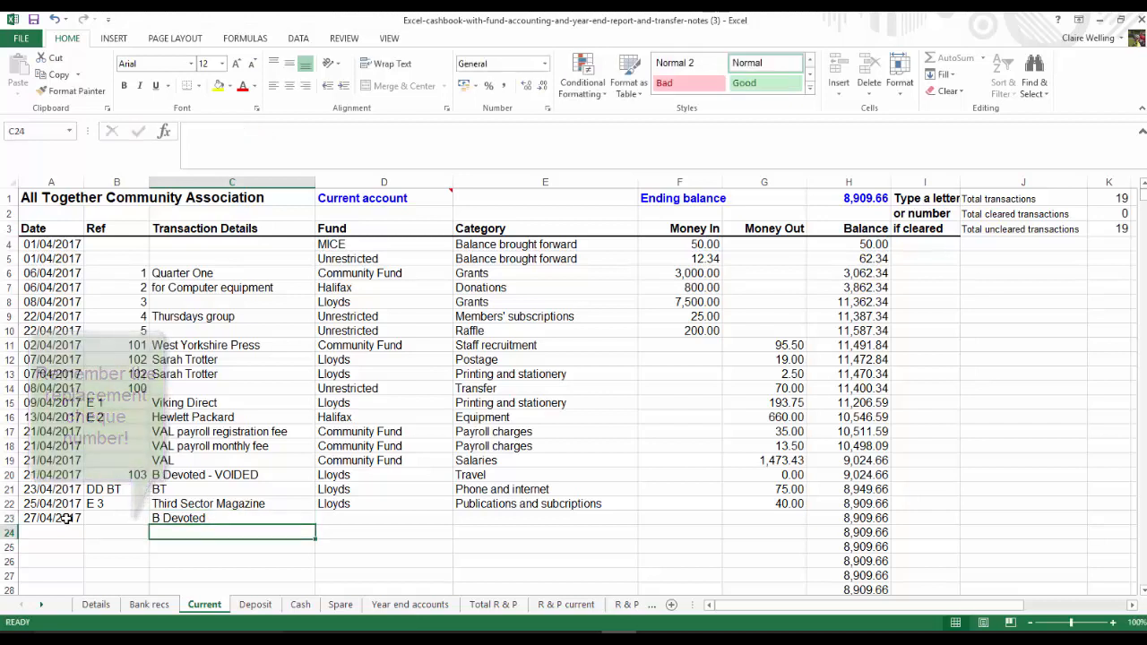
Set the fund in row 23 to Lloyds and copy the Travel category from row 20 into row 23
left_click(347, 520)
type("l")
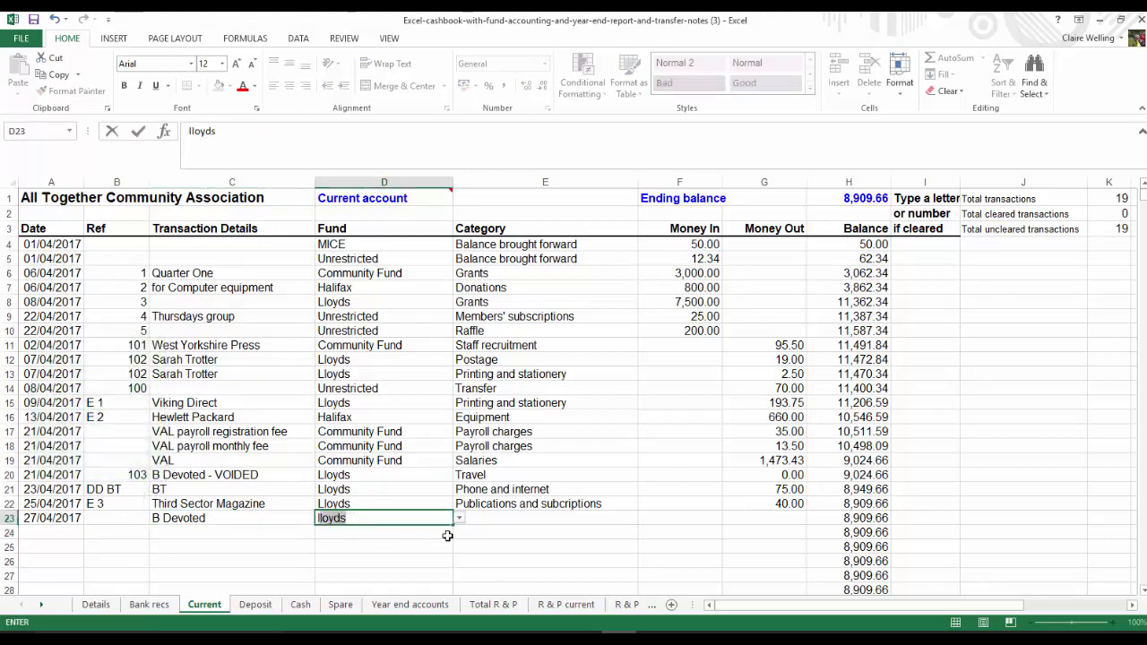
left_click(504, 521)
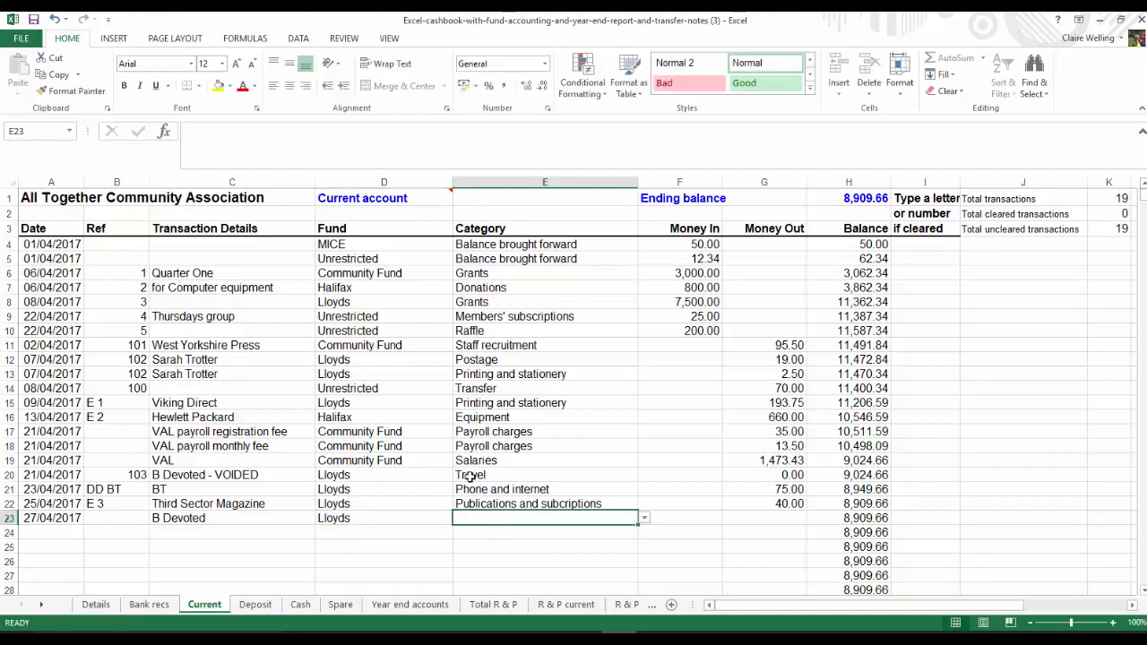
left_click(471, 478)
key("ctrl+c")
left_click(494, 520)
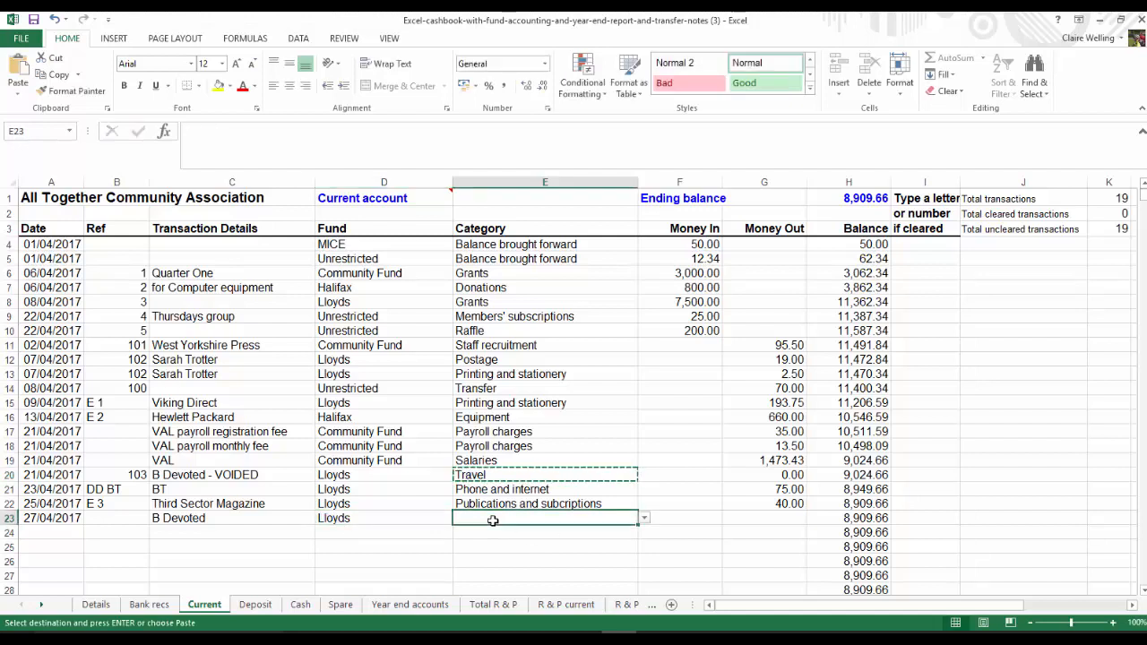
key("ctrl+v")
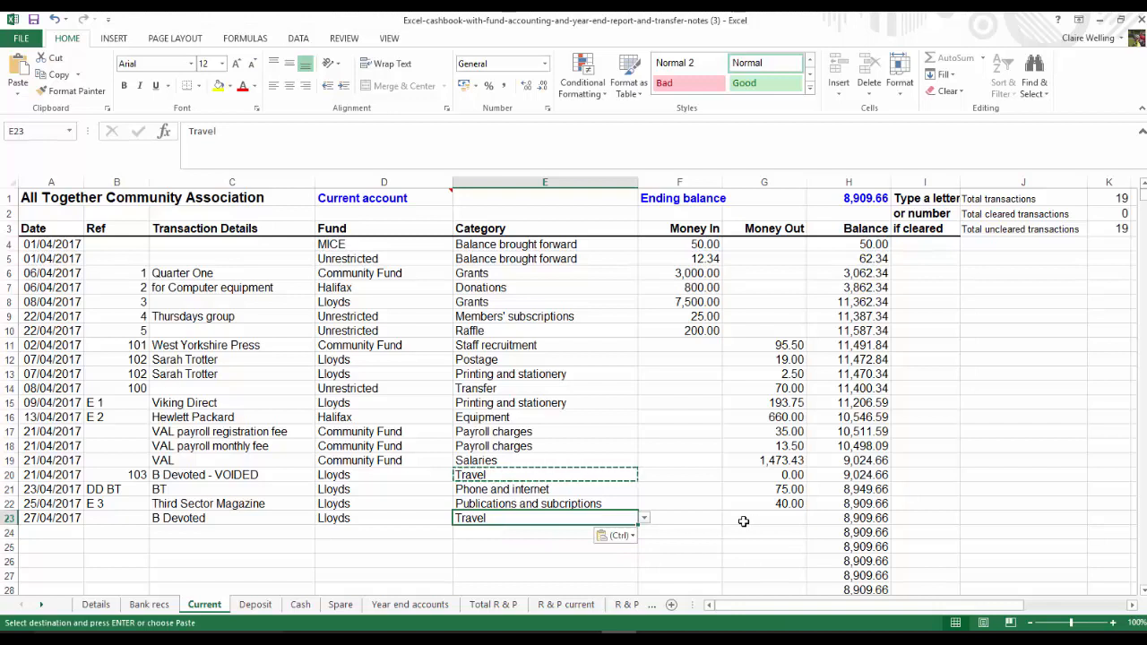
Set the money out of the replacement cheque in row 23 to 30
left_click(743, 520)
type("30")
key("Return")
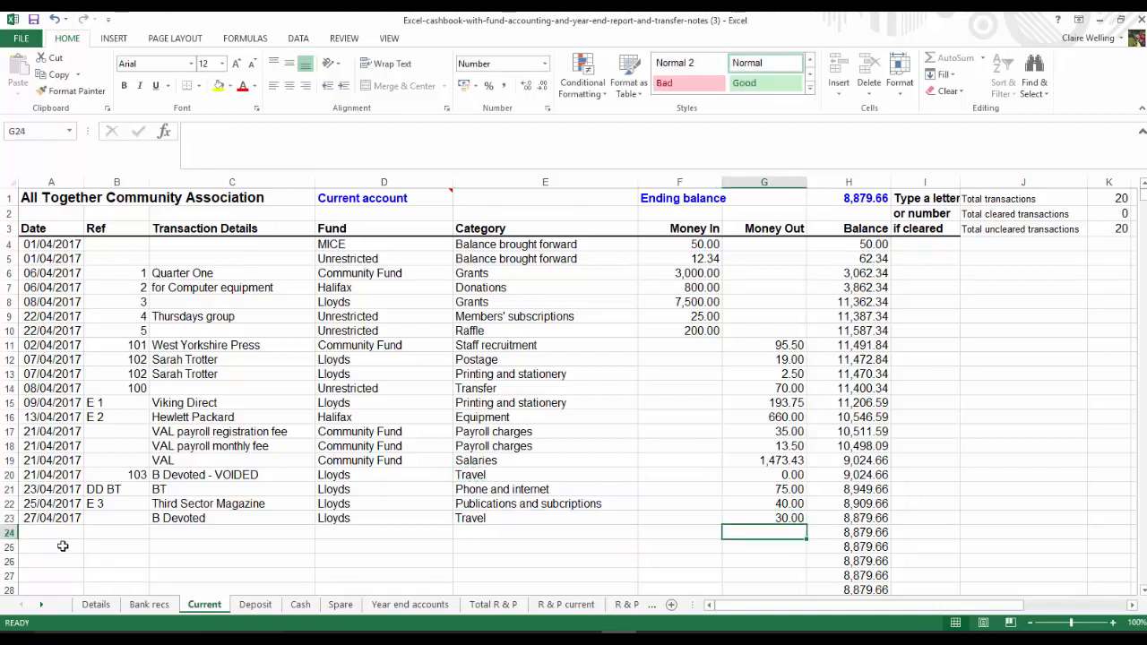
Start a payment entry in row 24 dated 30/04/2017 with the transaction details "Lovely Landlords", leaving the reference blank
left_click(58, 531)
type("30/")
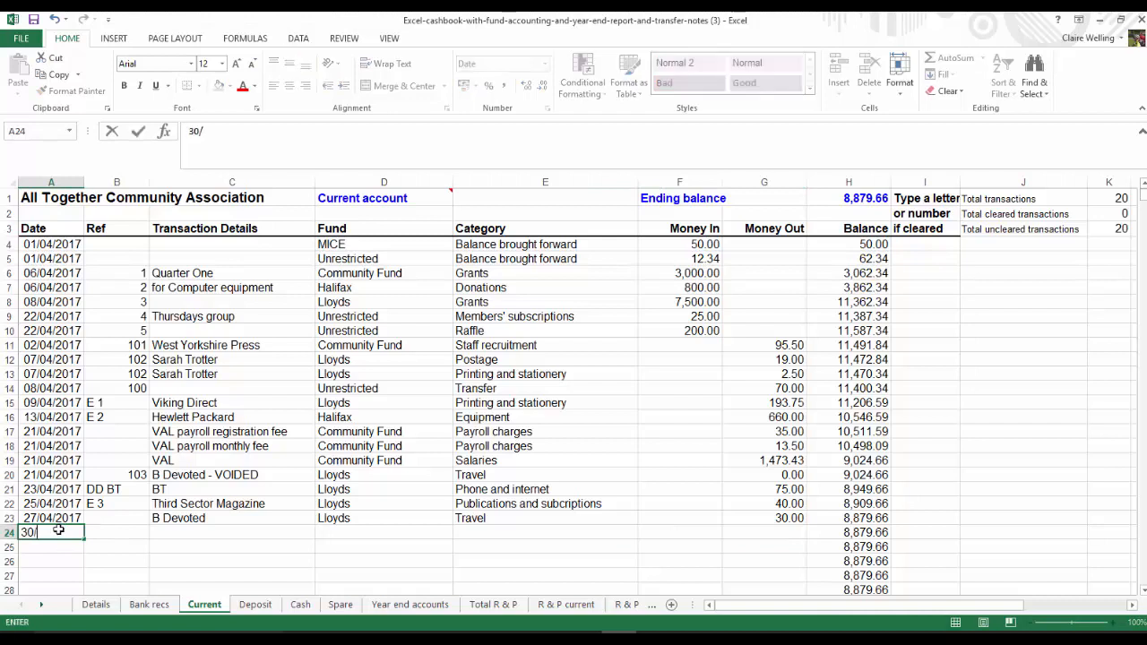
type("04/2017")
key("Tab")
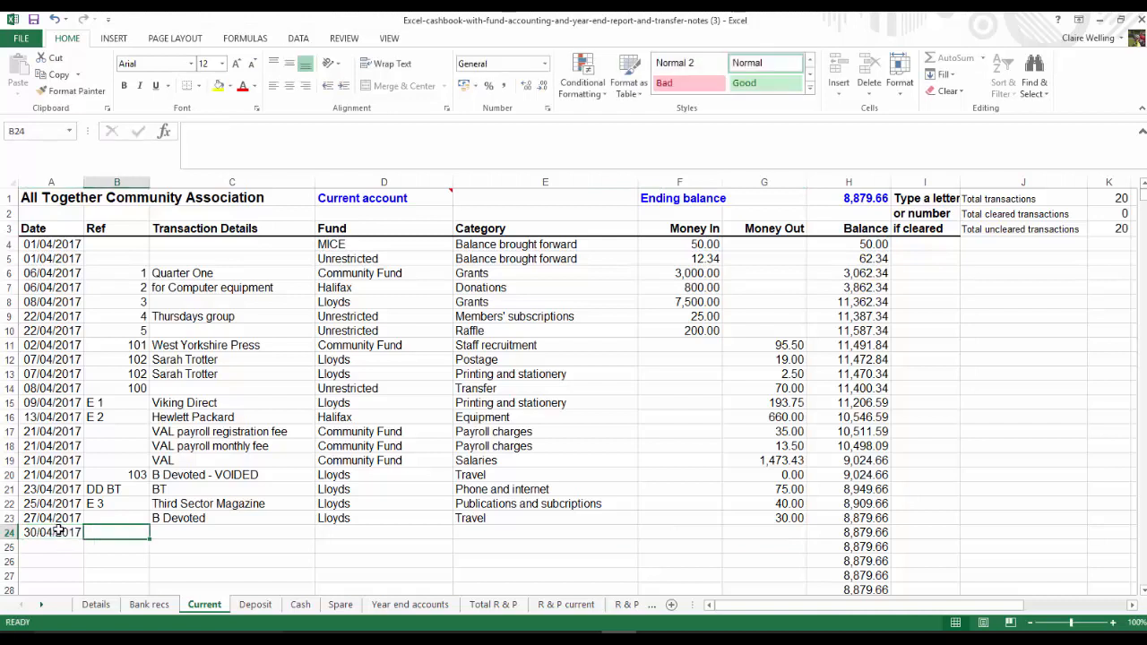
key("Tab")
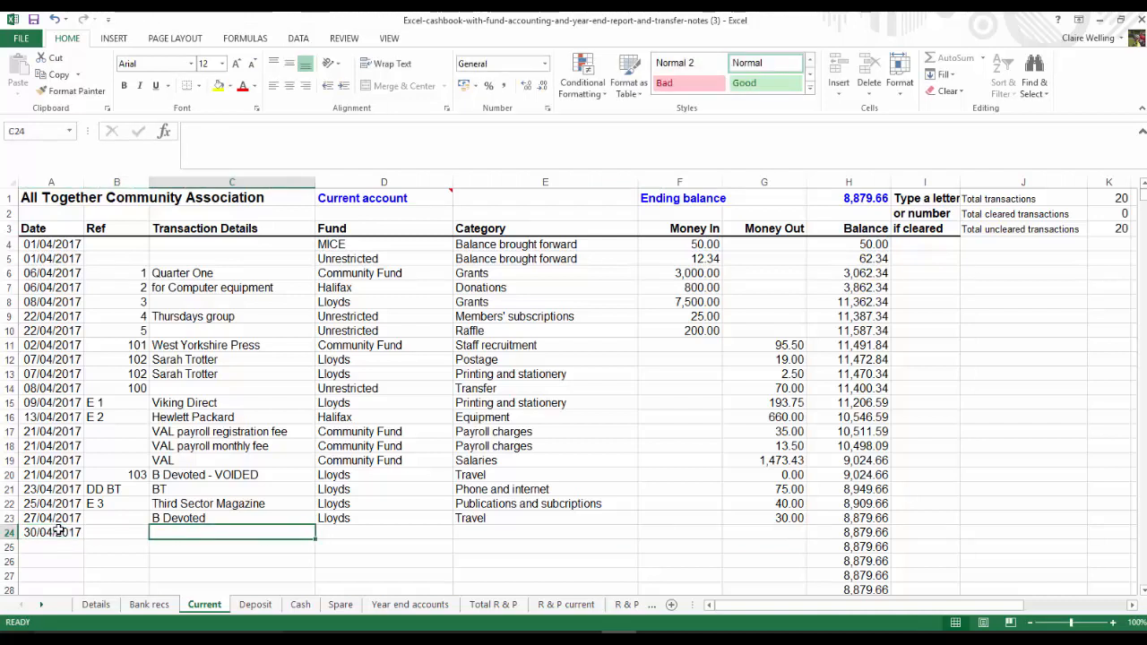
type("Lovely Landlords")
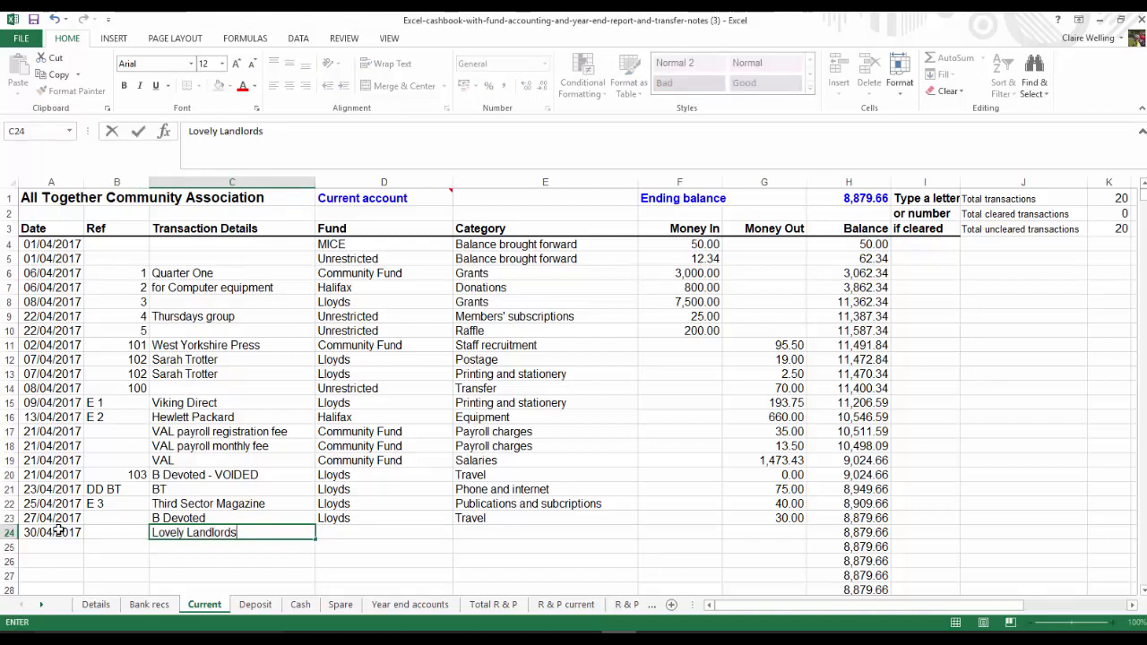
key("Tab")
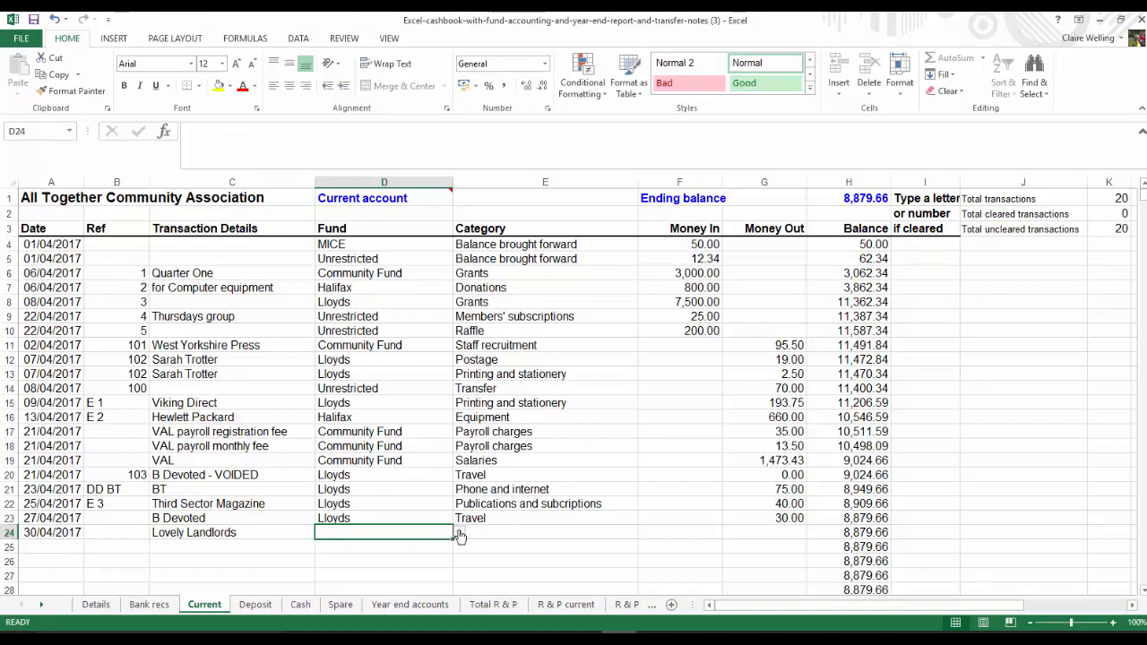
Assign the Lovely Landlords payment in row 24 to the Lloyds fund and the Rent and rates category
type("Lloyds")
key("Tab")
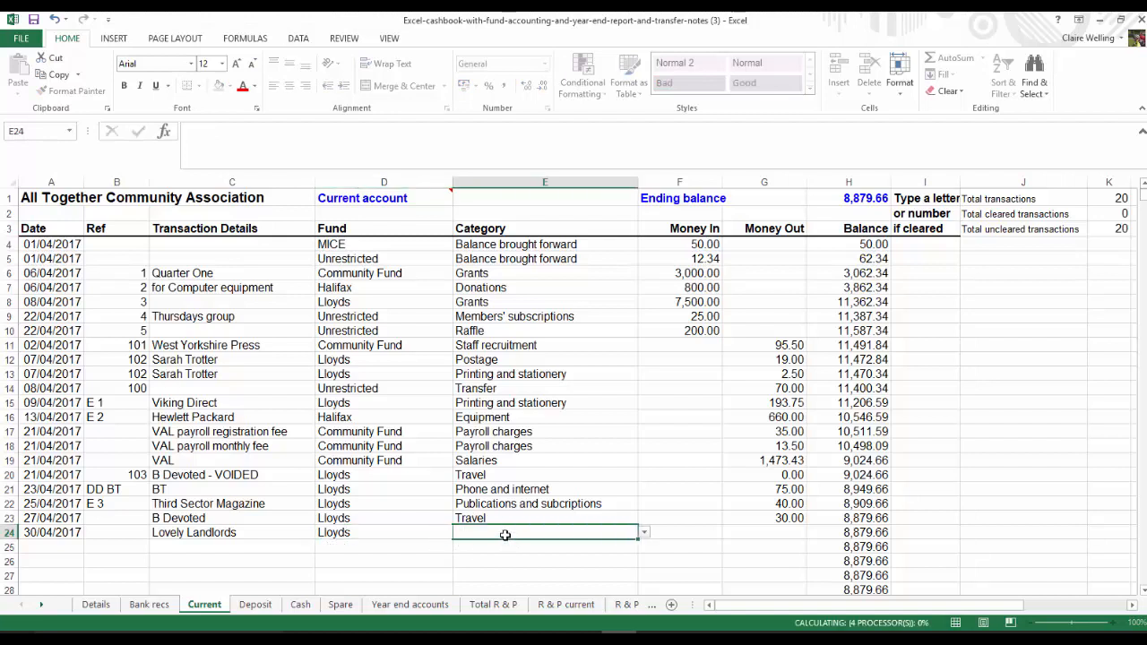
left_click(644, 533)
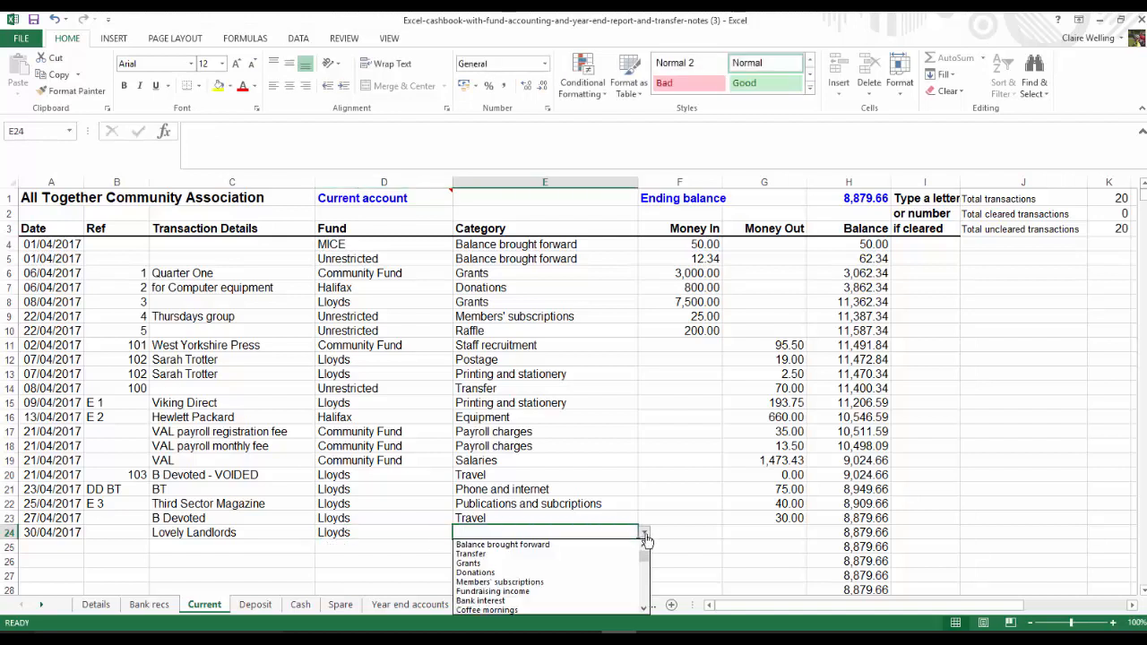
left_click(643, 611)
left_click(643, 611)
left_click(643, 611)
left_click(643, 611)
left_click(643, 611)
left_click(644, 611)
left_click(643, 611)
left_click(643, 611)
left_click(643, 611)
left_click(643, 611)
left_click(643, 611)
left_click(643, 611)
left_click(528, 601)
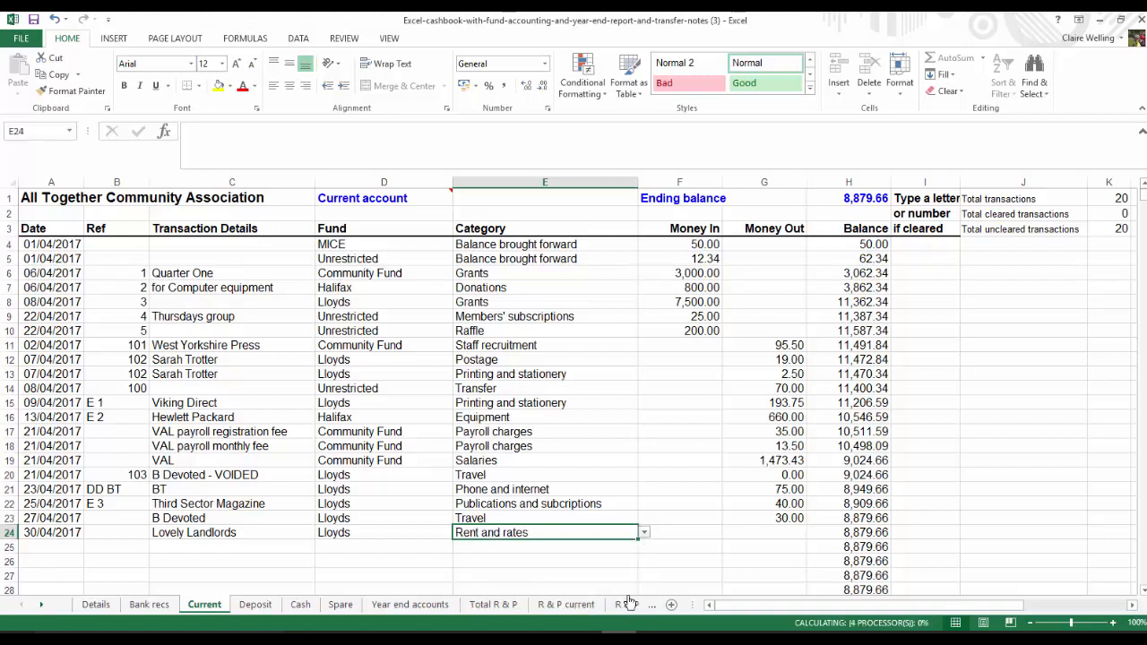
Set the money out in row 24 to 200 and its reference to "E 4"
left_click(767, 535)
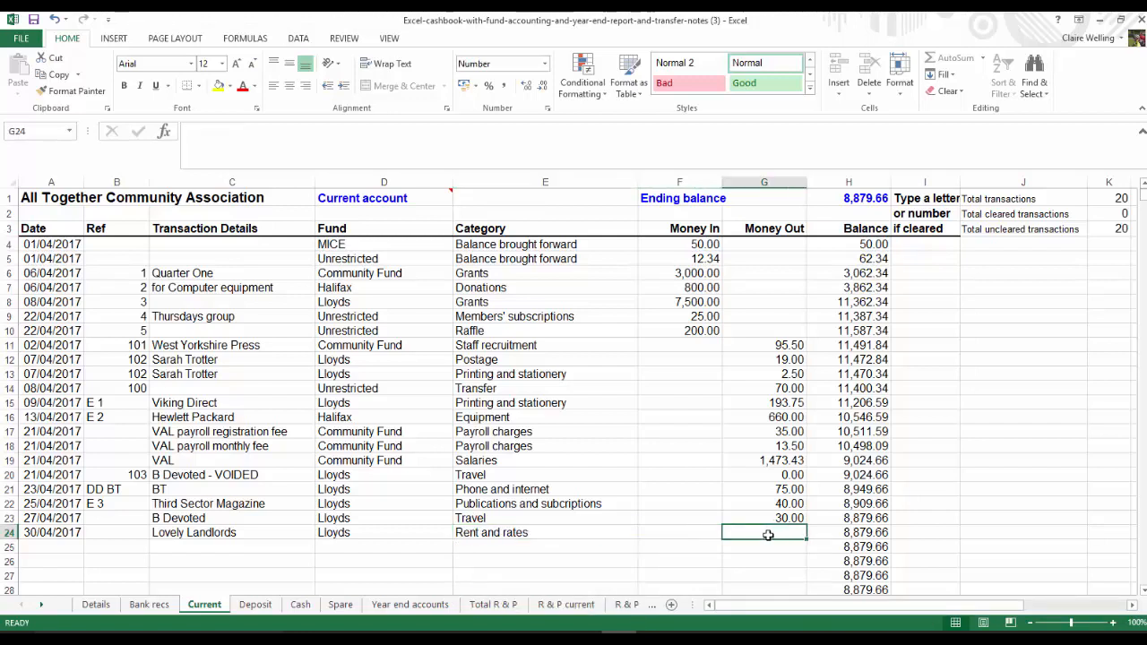
type("200")
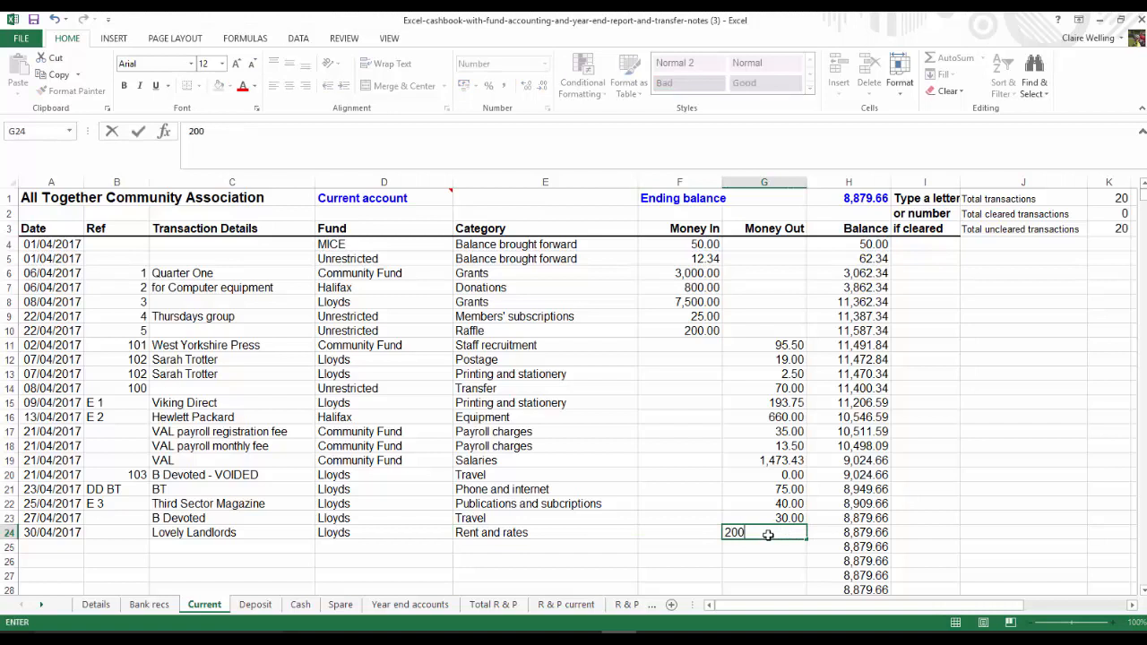
key("Left")
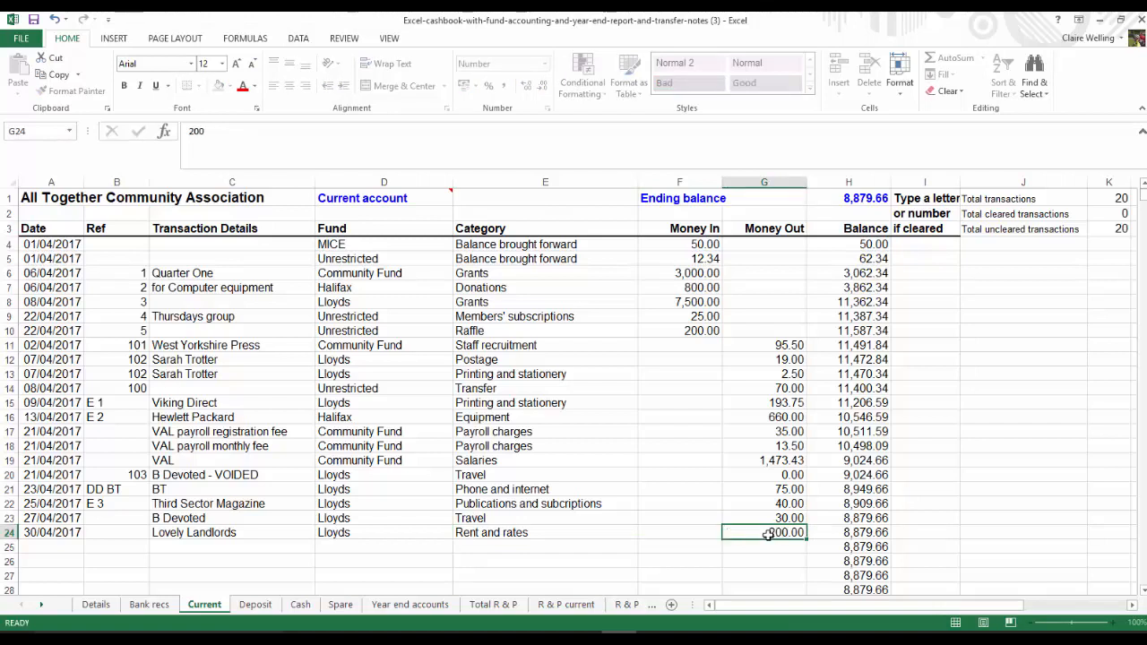
left_click(103, 533)
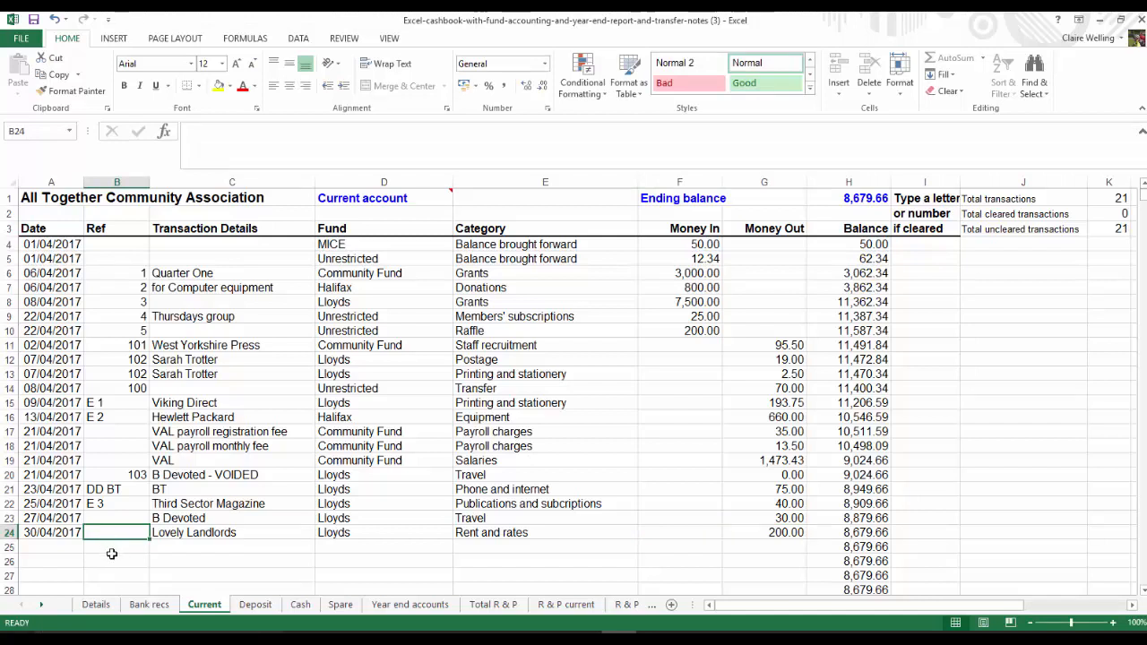
type("£")
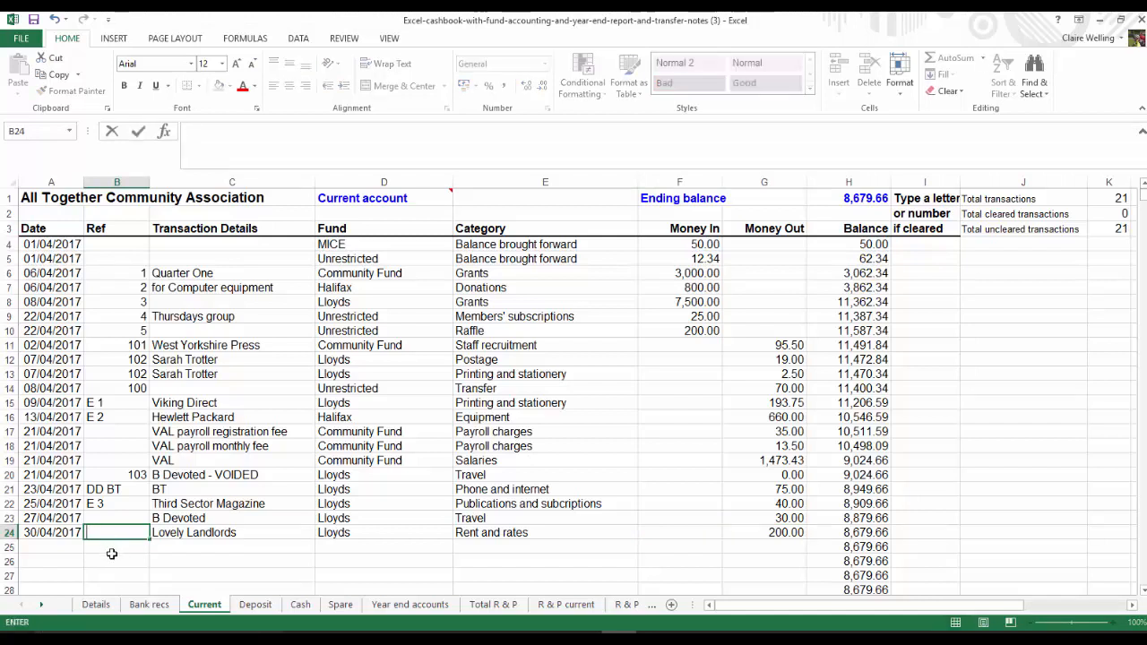
type(" 4")
key("Return")
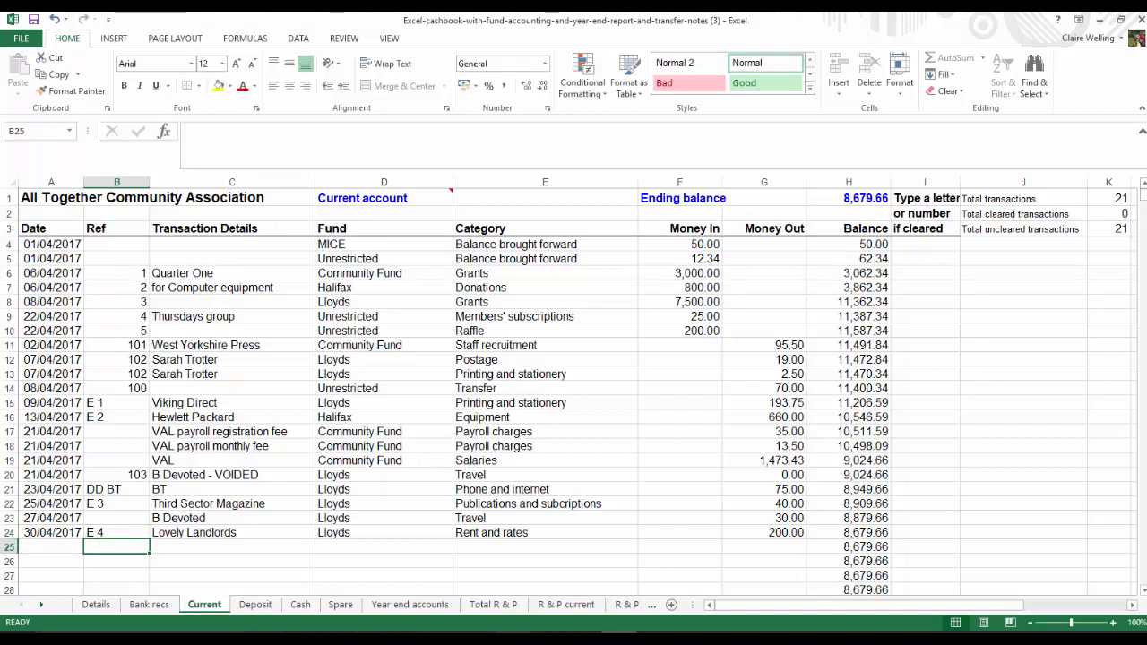
Review the current account's receipts and payments report, examining the receipts and payments totals, balances per fund and the zero check
left_click(564, 605)
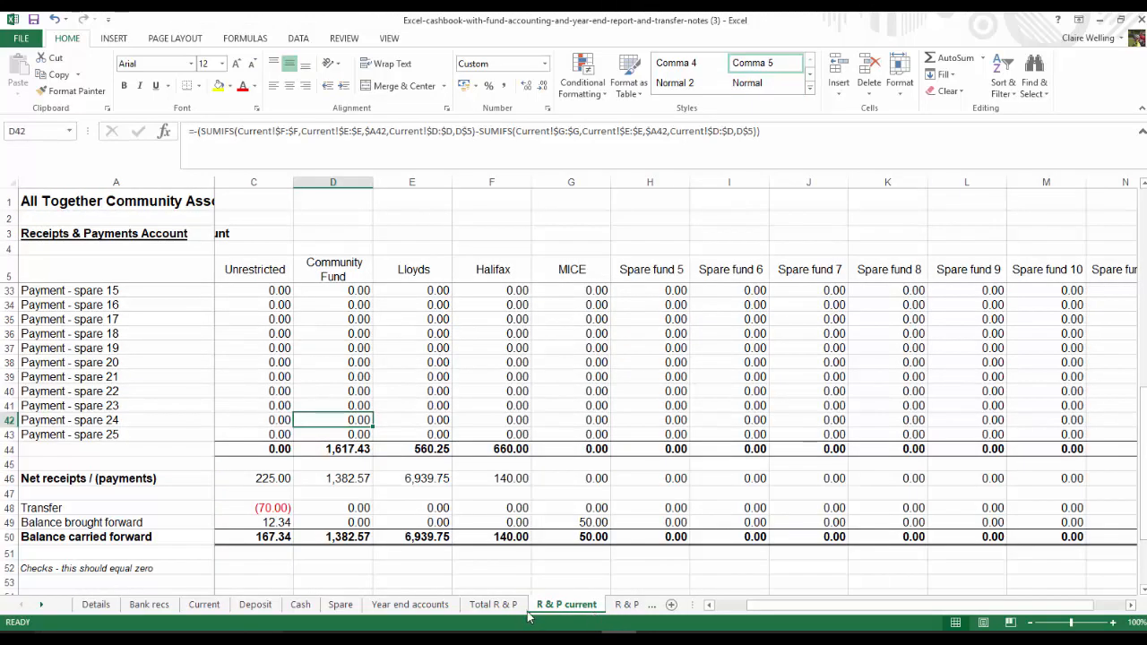
key("Left")
key("Left")
key("Left")
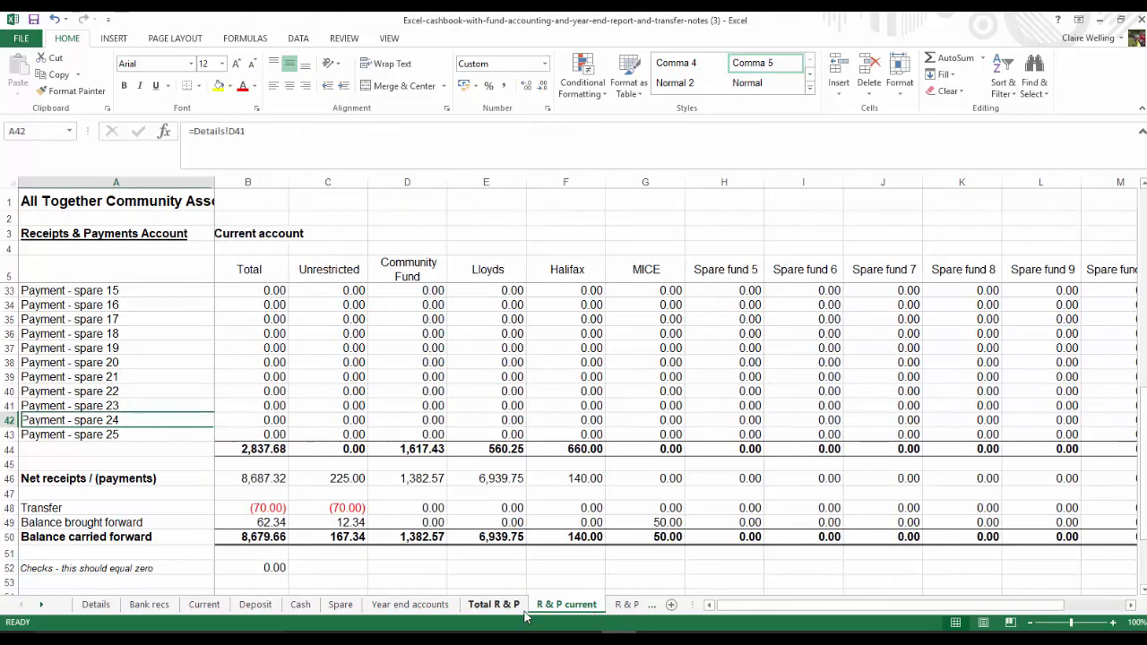
key("Up")
key("Up")
key("Up")
key("Up")
key("Up")
key("Up")
key("Up")
key("Up")
key("Up")
key("Up")
key("Up")
key("Up")
key("Up")
key("Up")
key("Up")
key("Up")
key("Up")
key("Up")
key("Up")
key("Up")
key("Up")
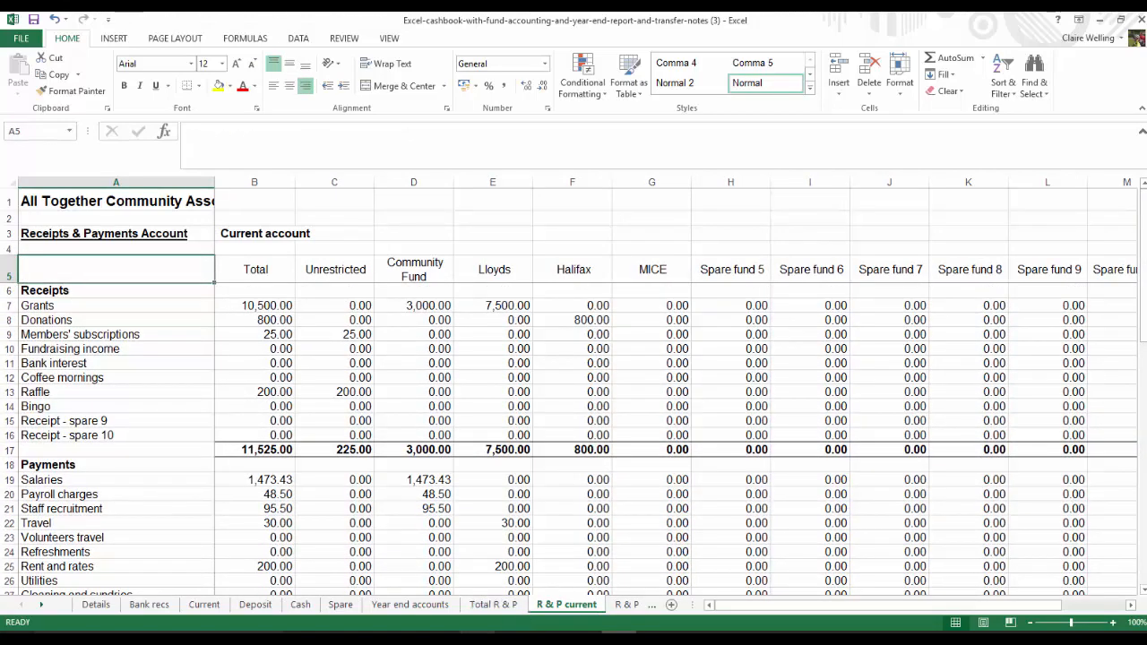
left_click(278, 449)
scroll(305, 530, "down", 4)
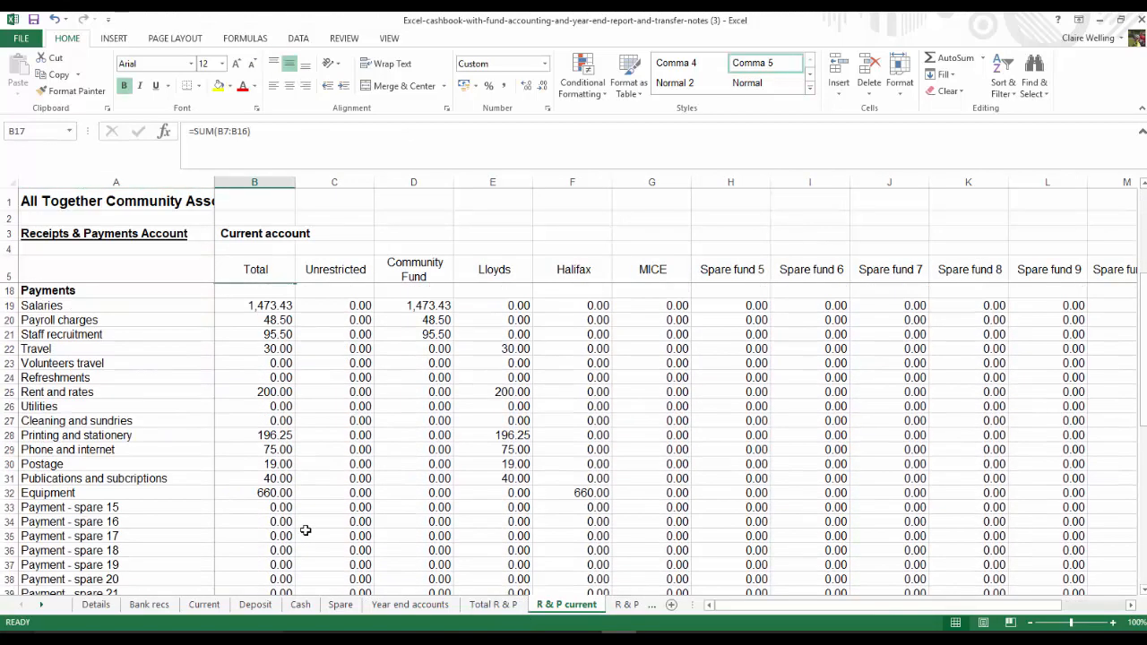
scroll(305, 530, "down", 4)
left_click(276, 493)
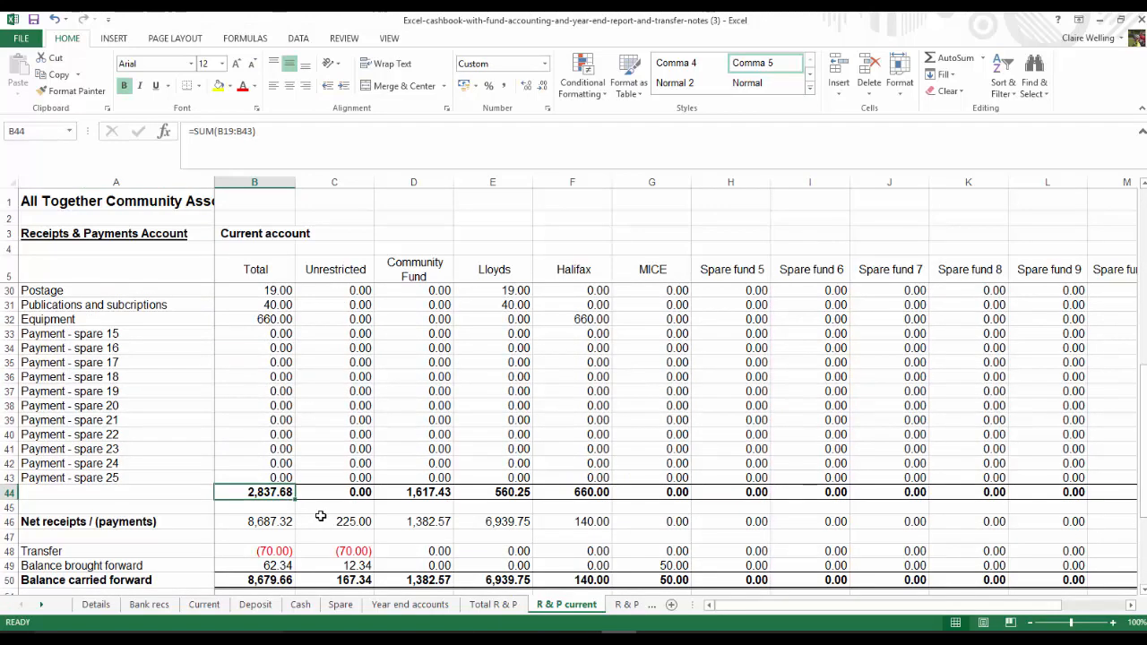
scroll(320, 516, "down", 2)
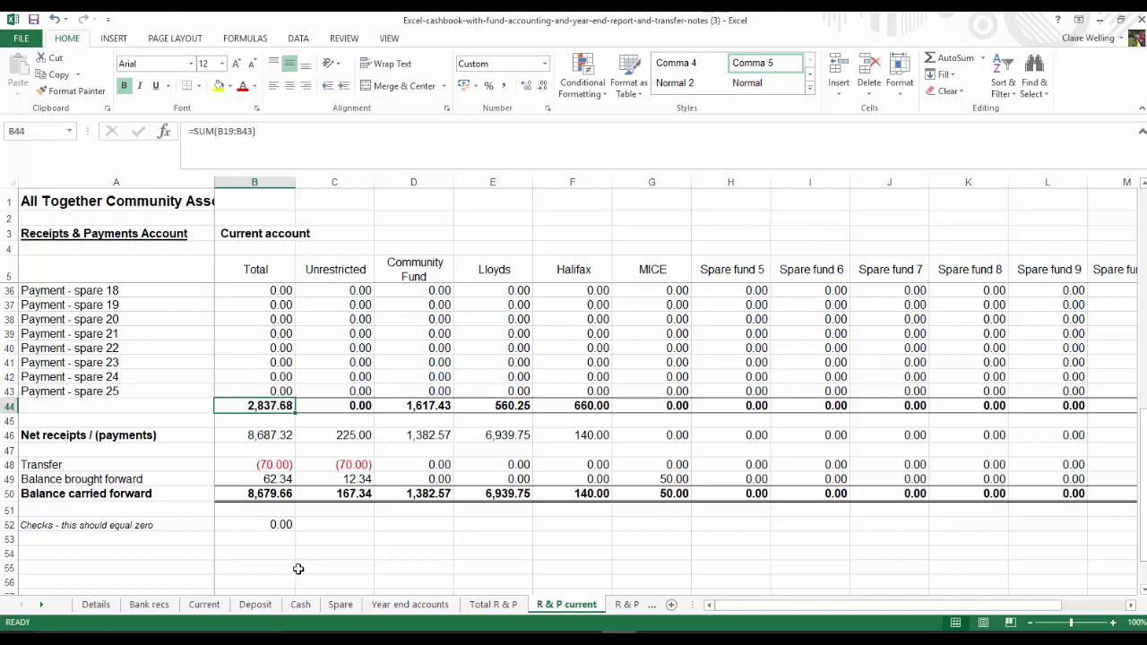
left_click(289, 481)
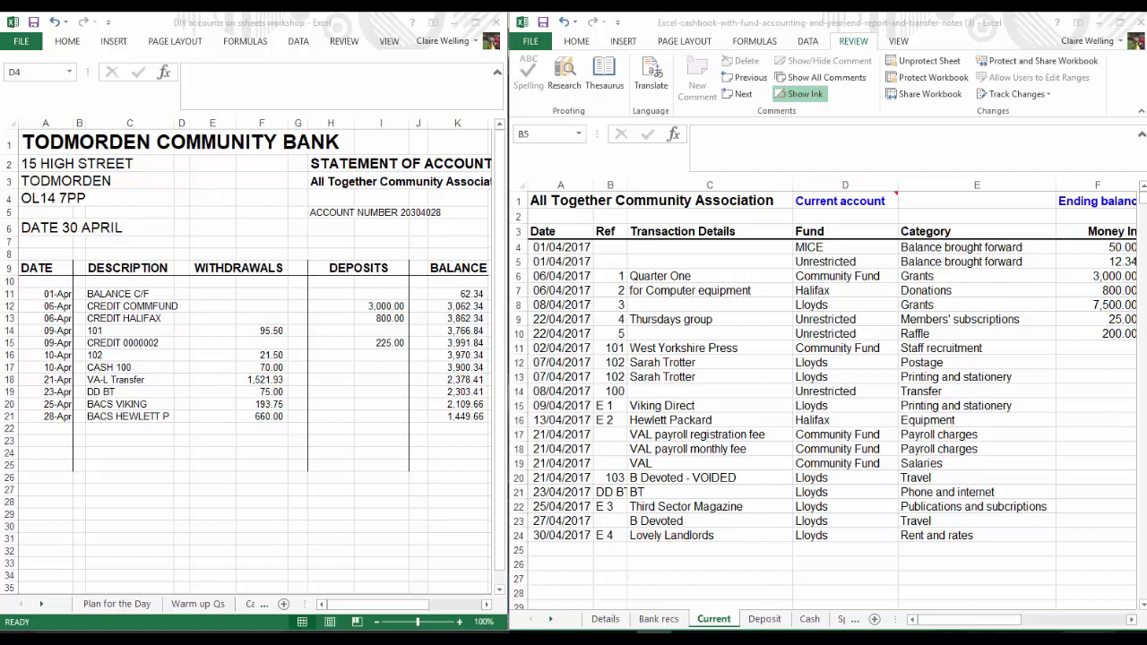
Mark both balance brought forward entries in rows 4 and 5 of the Current sheet as cleared with "x"
left_click(1131, 622)
left_click(1131, 622)
left_click(1131, 622)
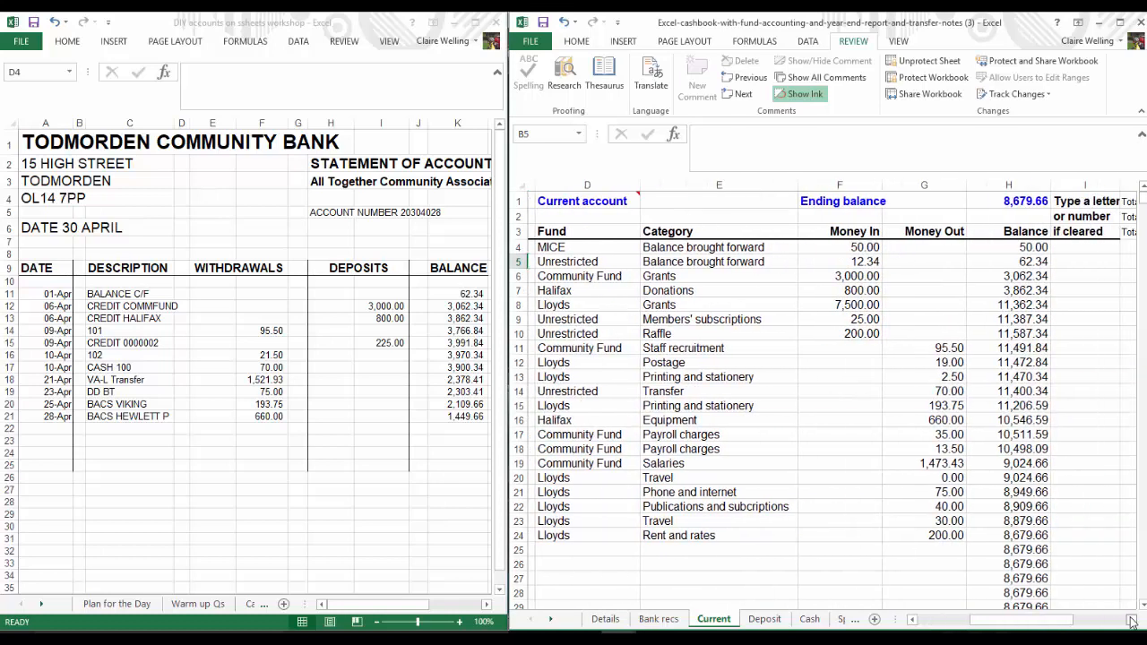
left_click(1131, 621)
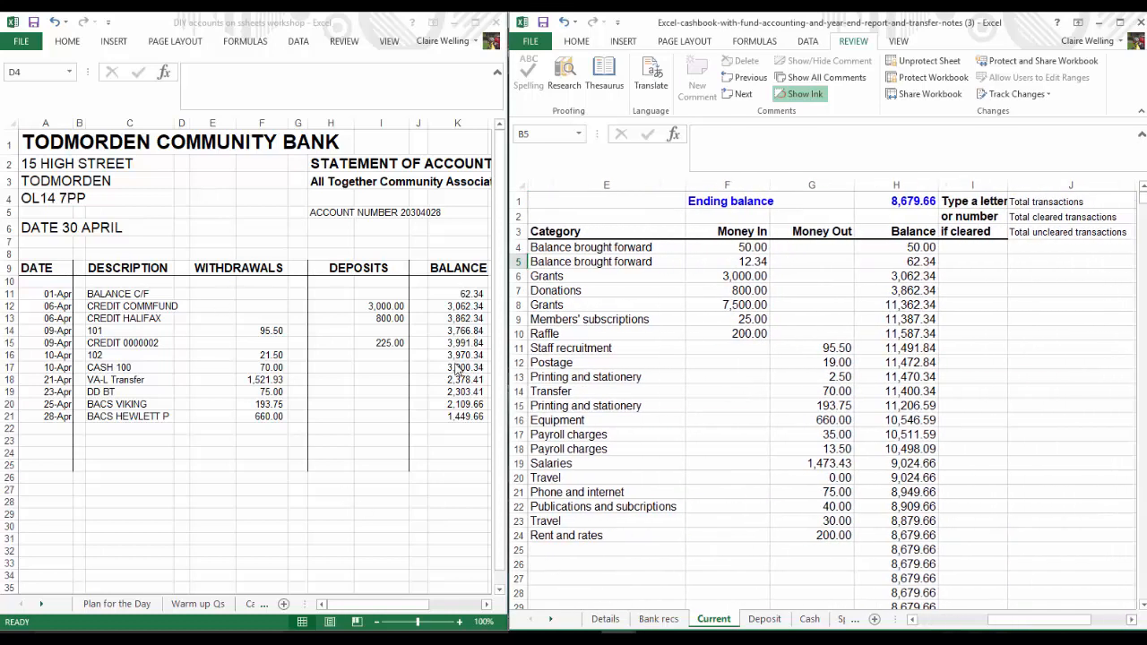
left_click(441, 299)
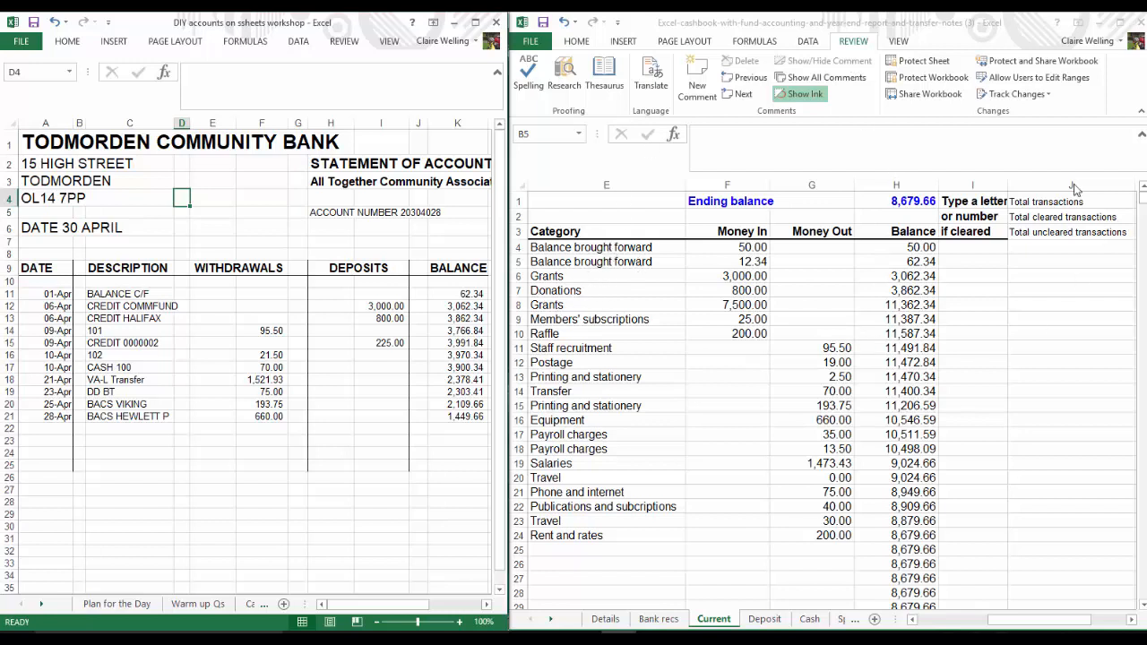
left_click(960, 249)
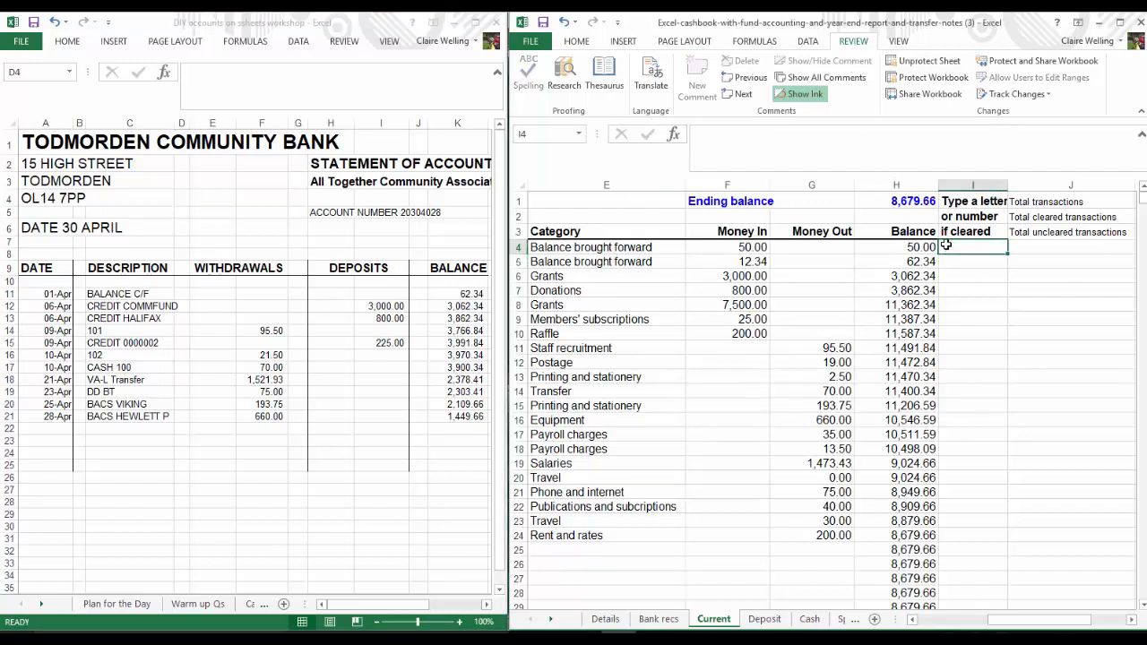
type("x")
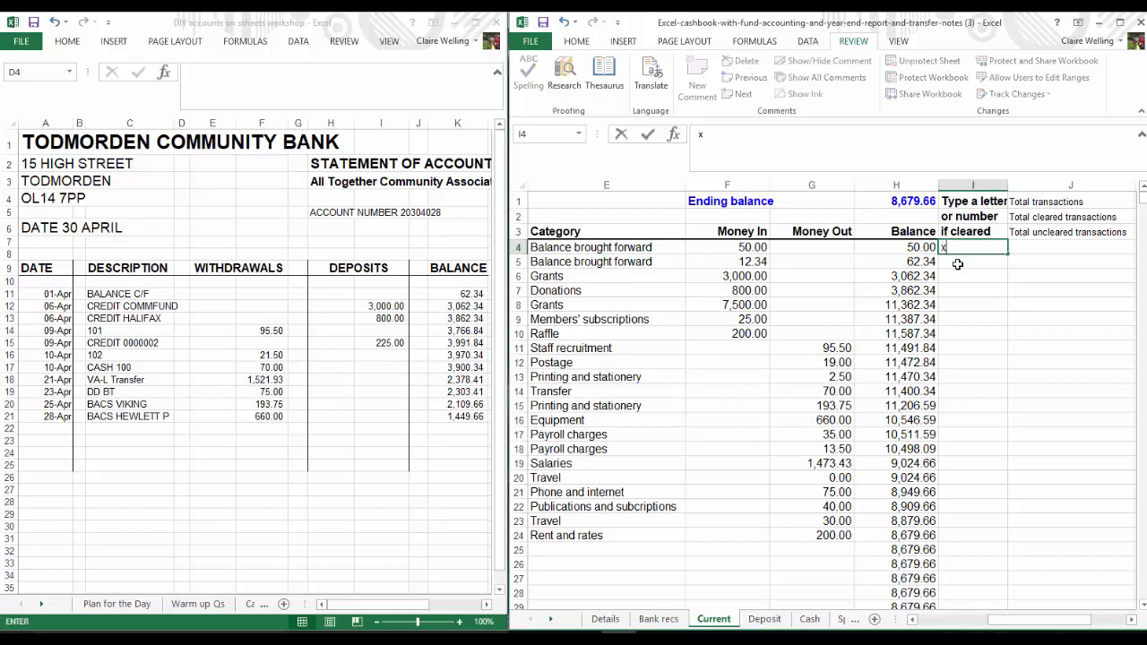
key("Return")
type("x")
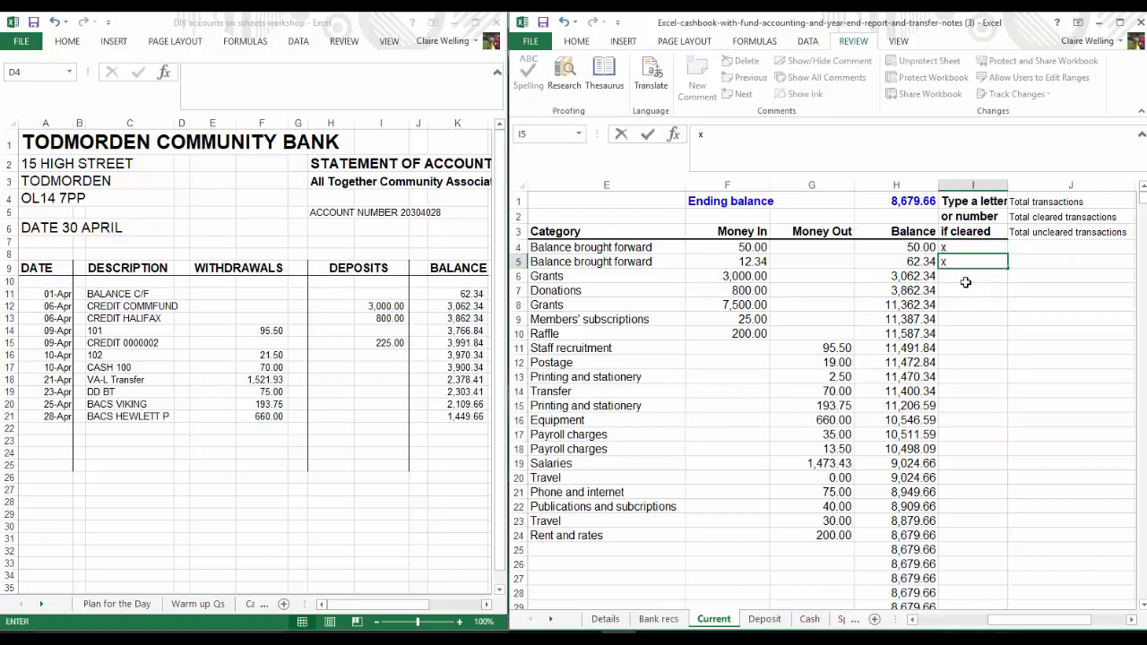
left_click(969, 284)
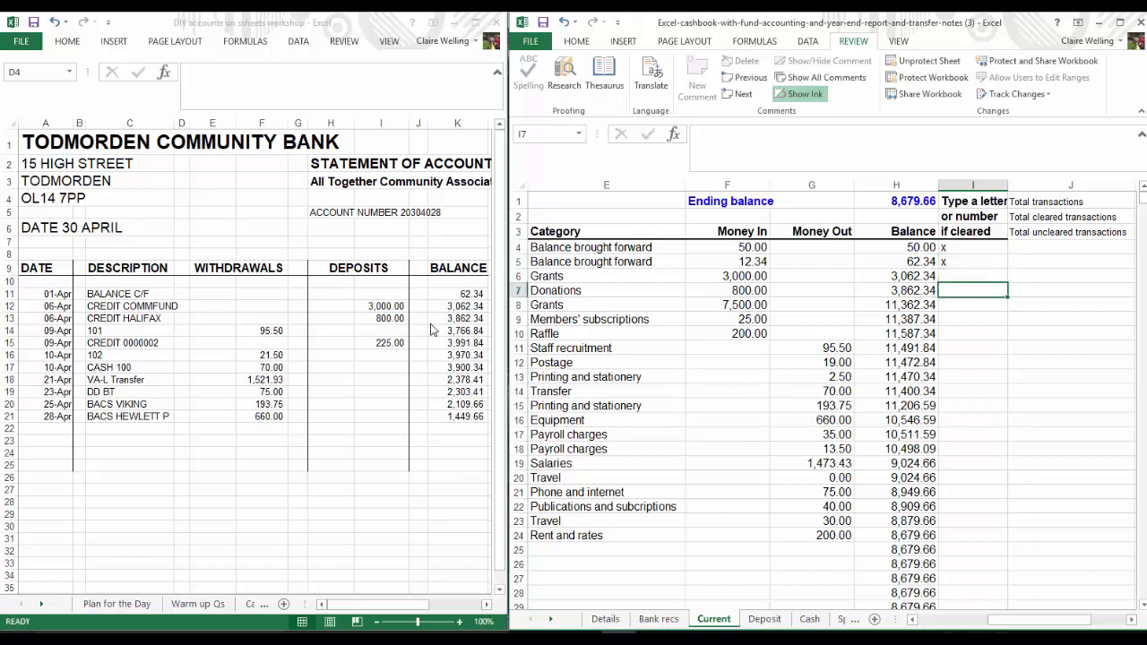
Mark the 01-Apr balance line on the bank statement with "x" in J11 and select the 3,000.00 deposit
left_click(420, 293)
type("x")
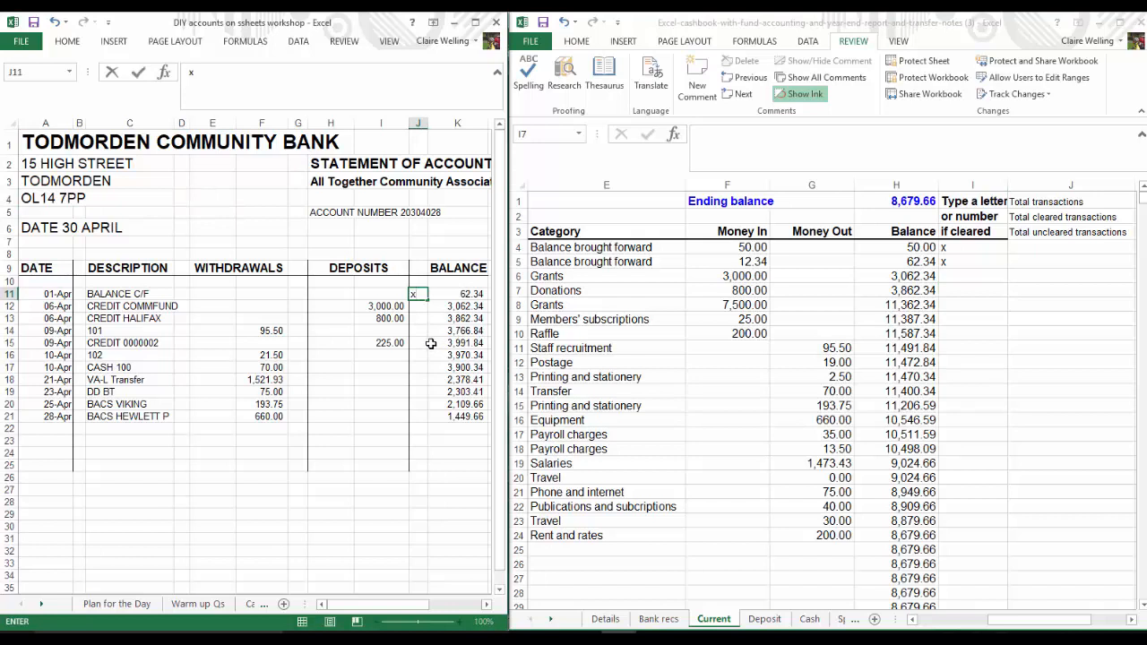
left_click(388, 306)
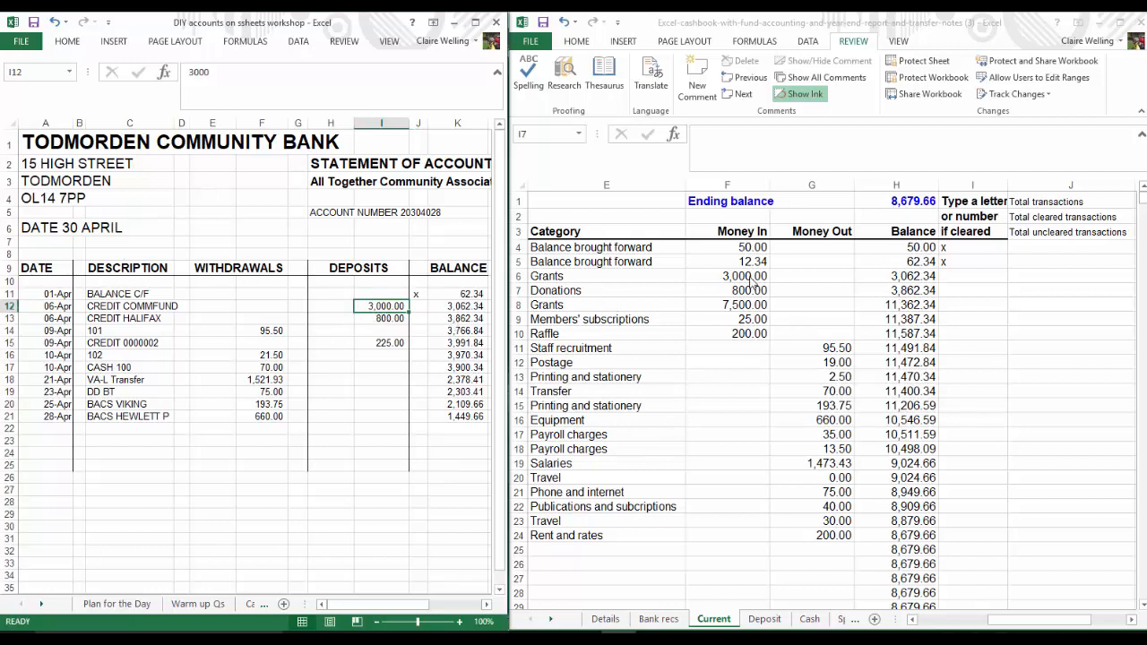
Mark the 3,000.00 grant and the 800.00 donation as cleared with "x" in both the cashbook and the bank statement
left_click(951, 278)
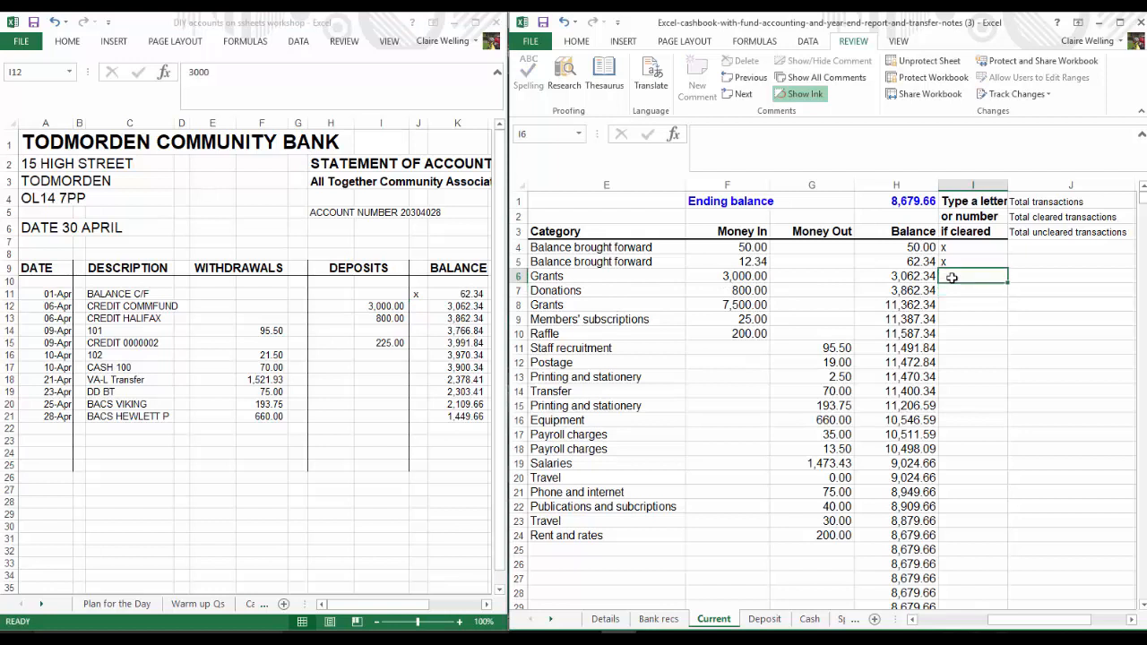
type("x")
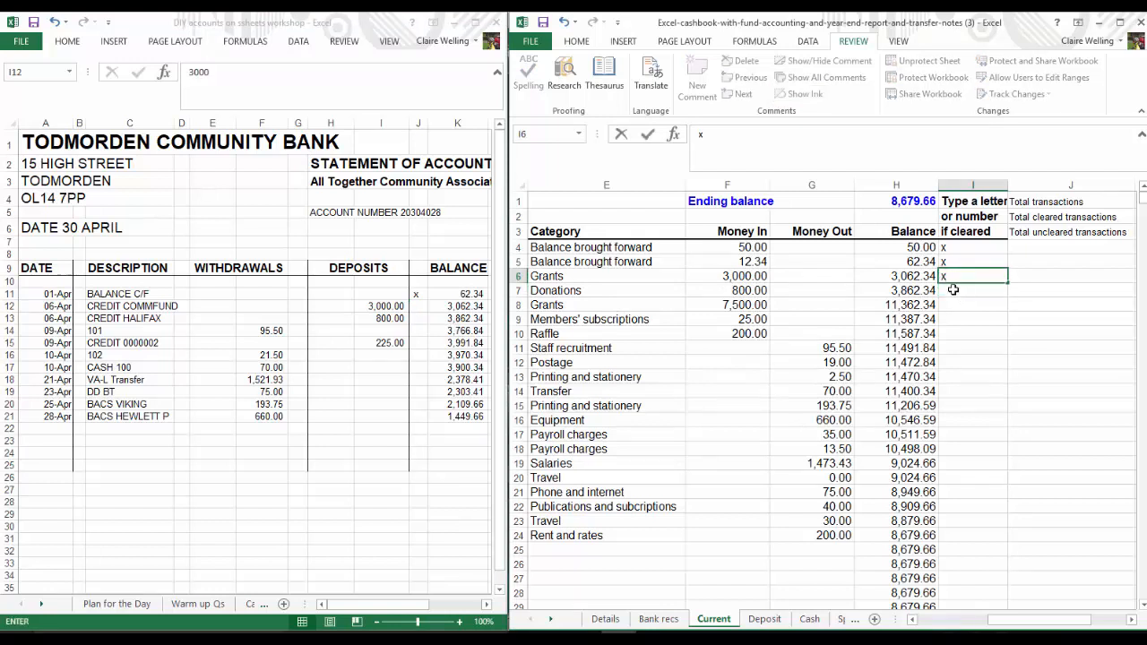
left_click(952, 289)
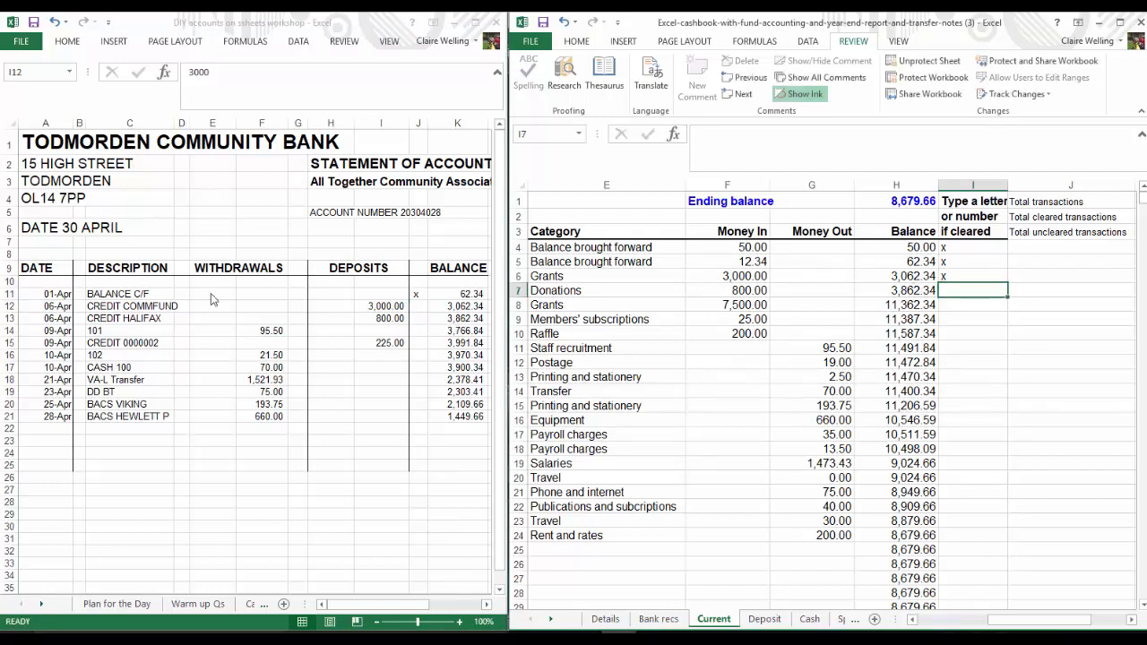
left_click(415, 306)
type("x")
left_click(420, 319)
type("x")
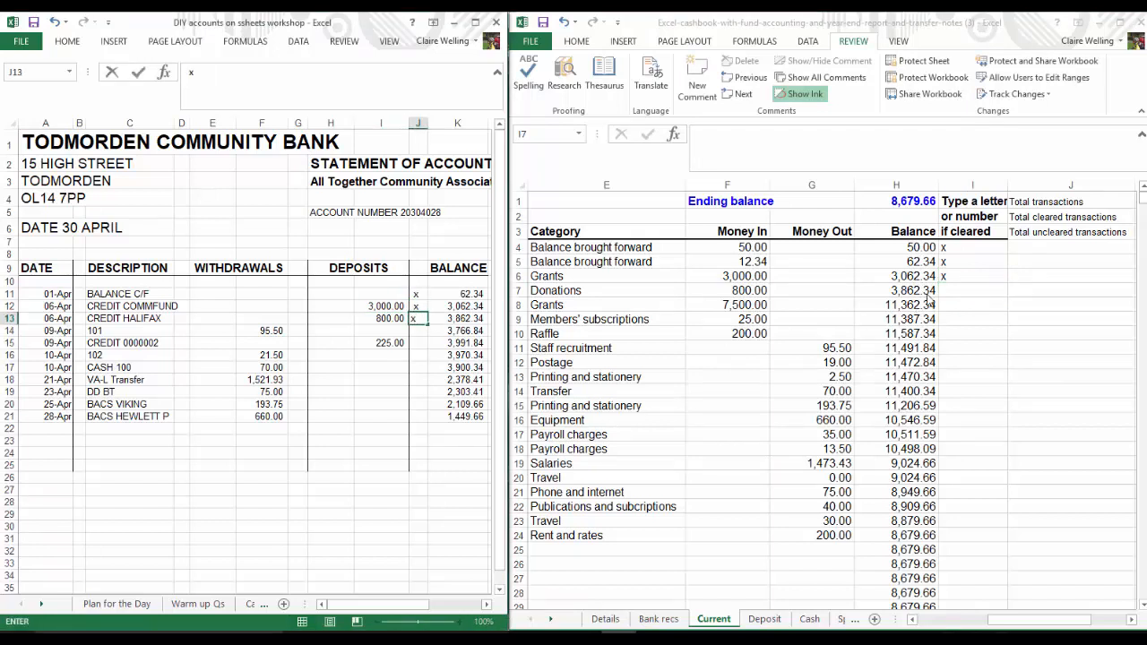
left_click(957, 292)
type("x")
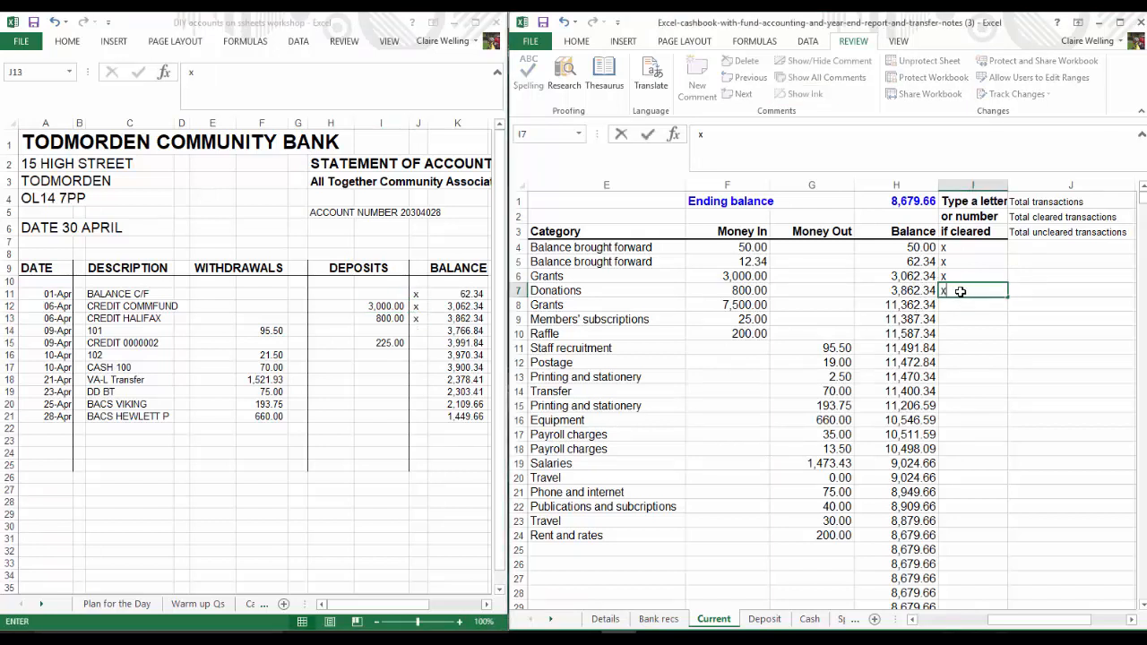
Mark the 95.50 staff recruitment payment in row 11 and cheque 101 on the bank statement with "x"
left_click(324, 348)
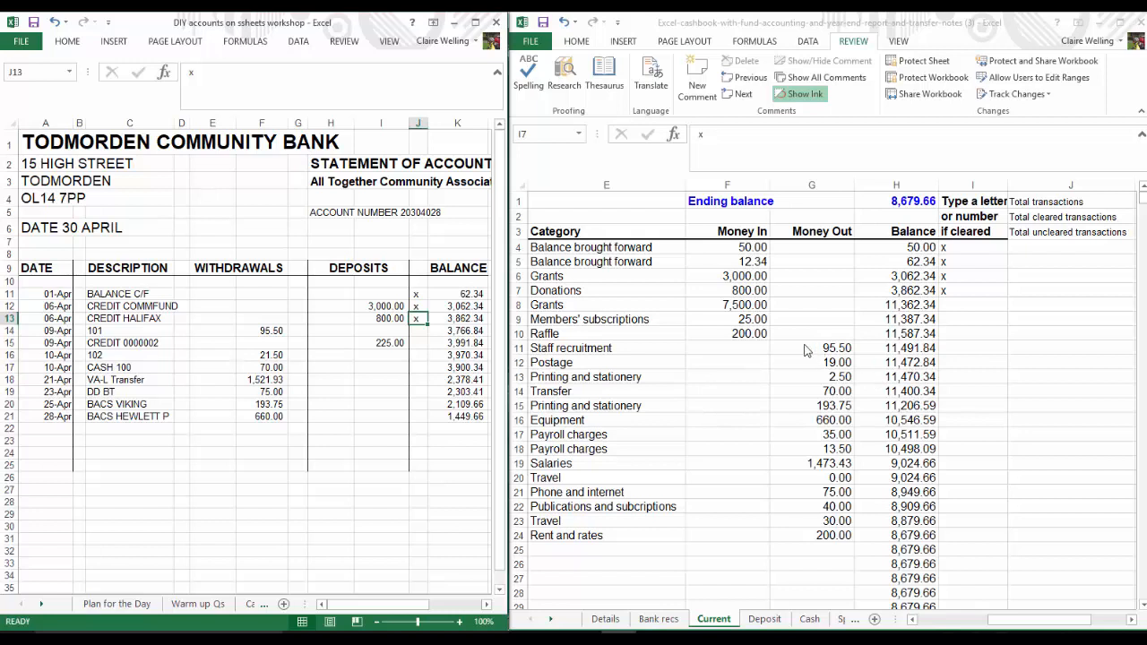
left_click(951, 350)
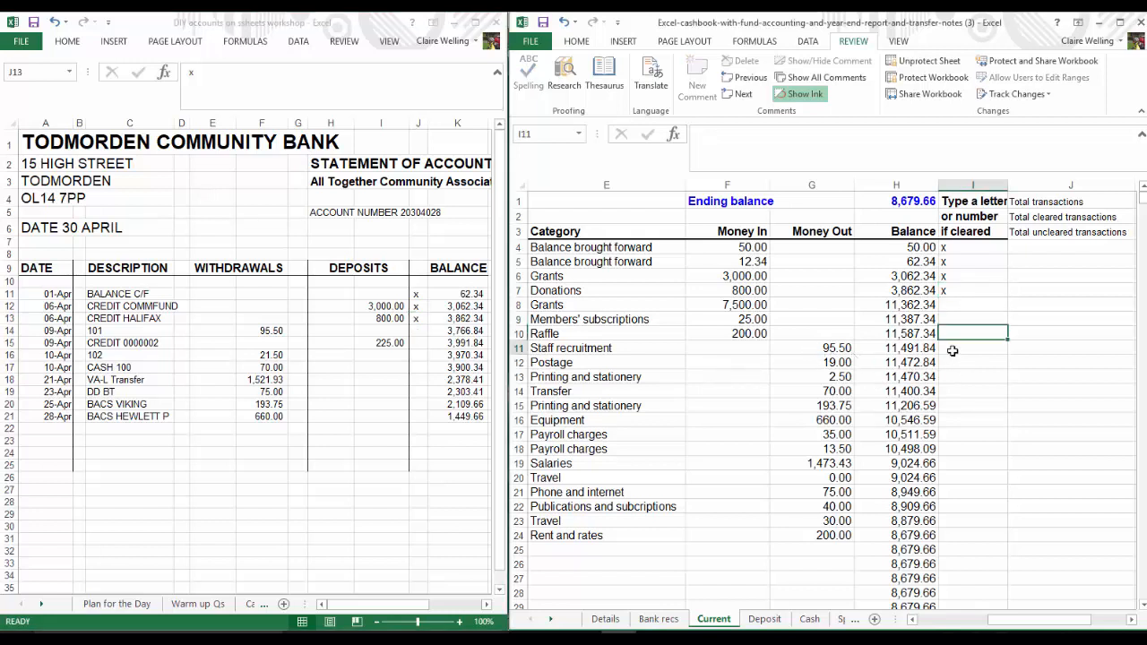
type("x")
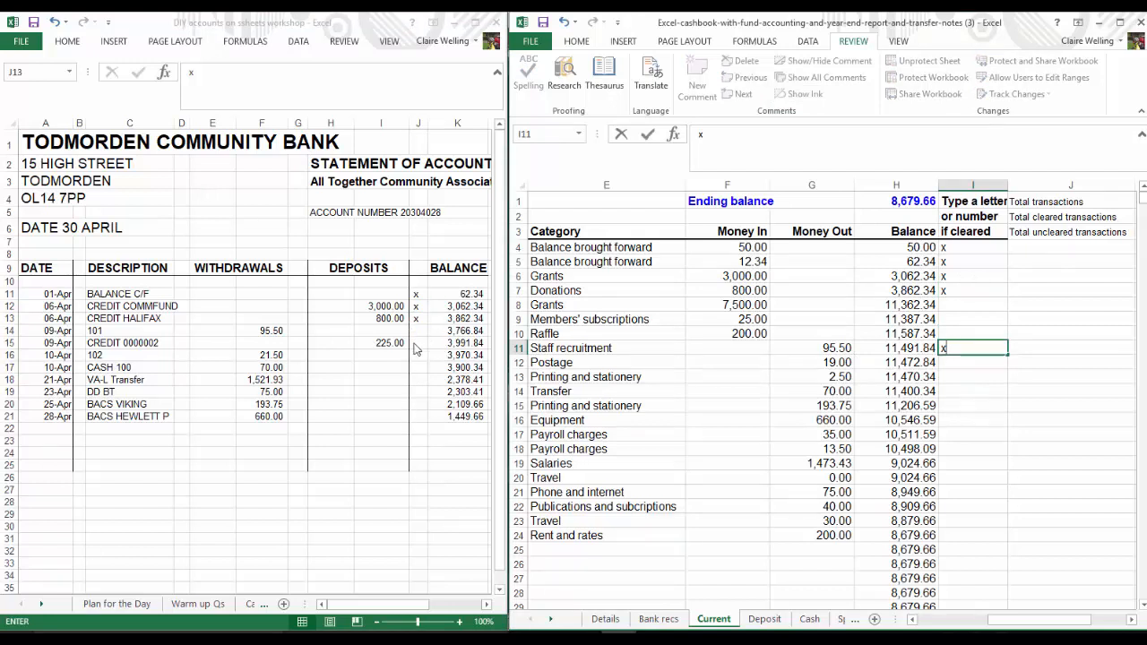
left_click(417, 320)
left_click(418, 332)
type("x")
Match the statement's 225.00 deposit to the members' subscriptions and raffle entries in rows 9 and 10, marking all three with "x"
left_click(414, 343)
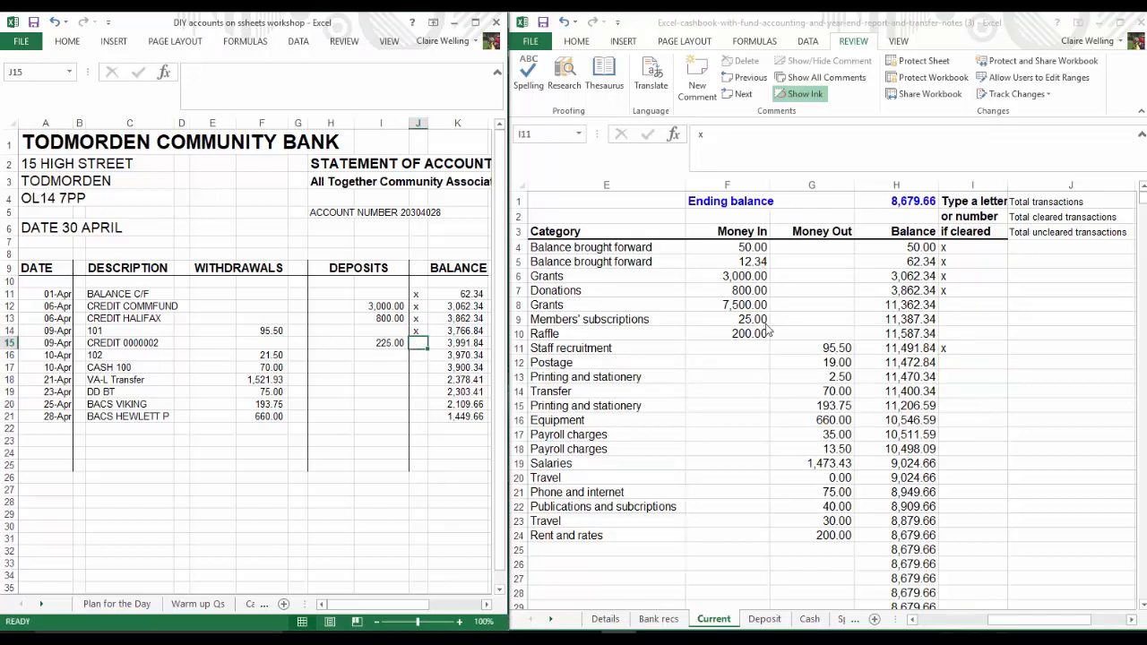
left_click(947, 319)
type("x")
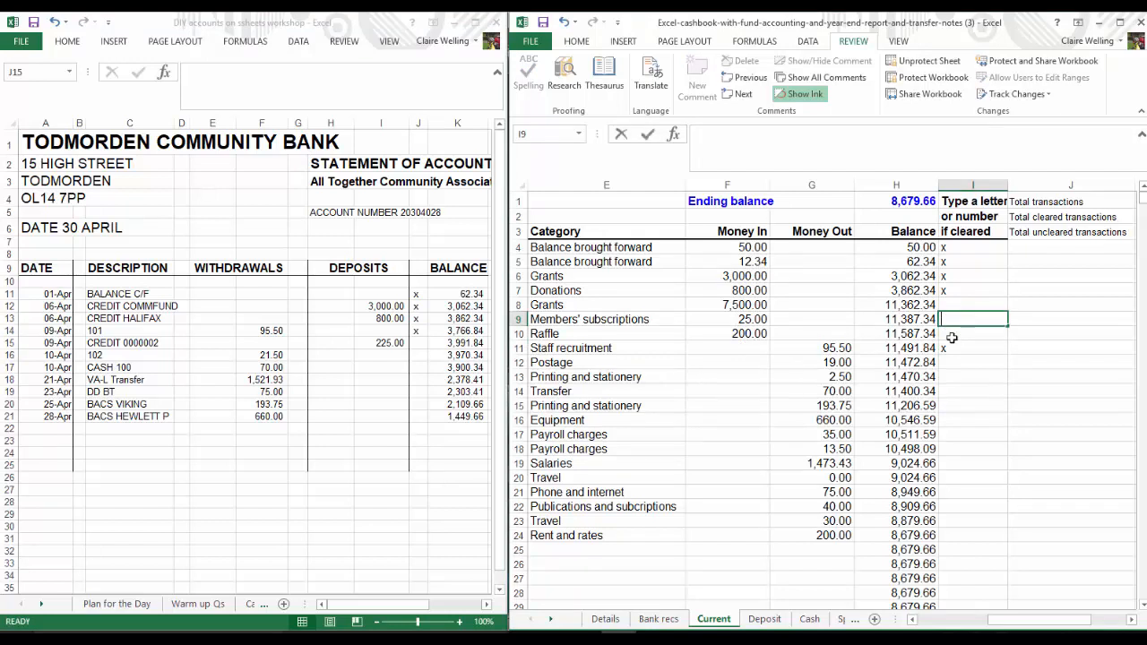
left_click(951, 336)
type("x")
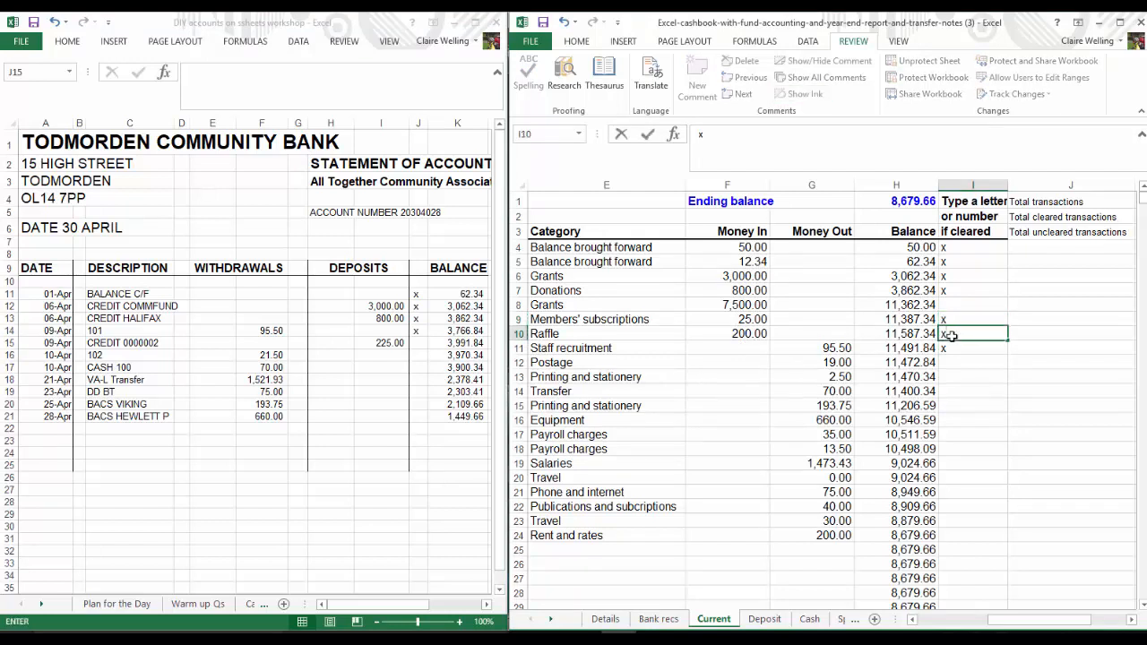
left_click(417, 343)
type("x")
Mark the 19.00 postage and 2.50 printing and stationery entries in cashbook rows 12 and 13 as cleared with "x"
left_click(414, 377)
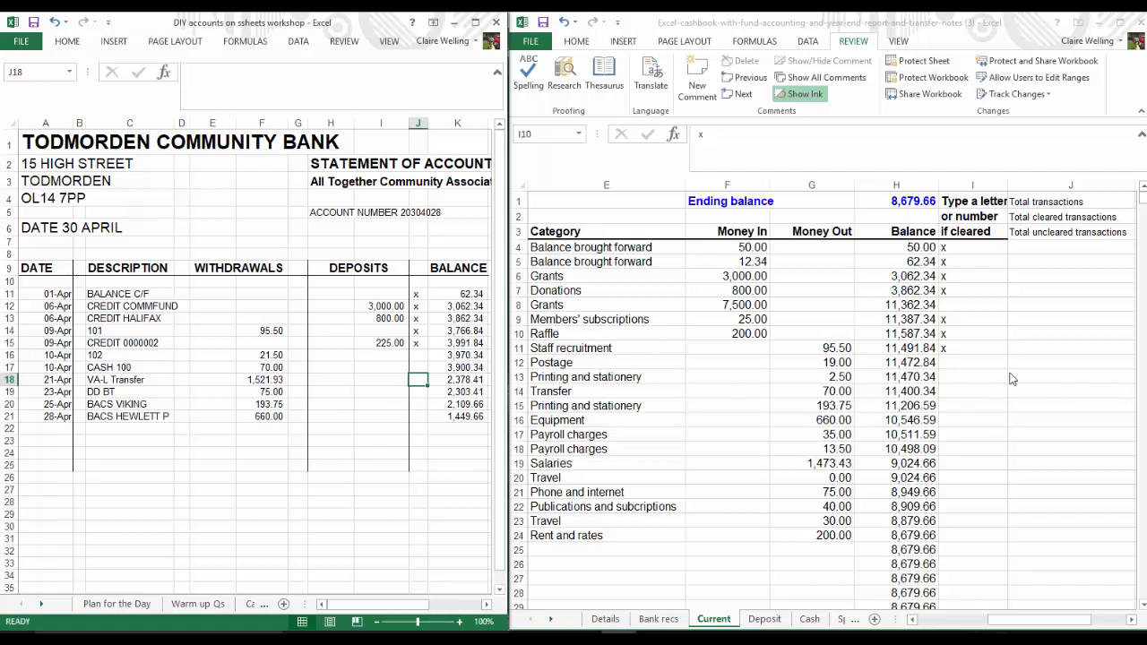
left_click(951, 369)
left_click(952, 357)
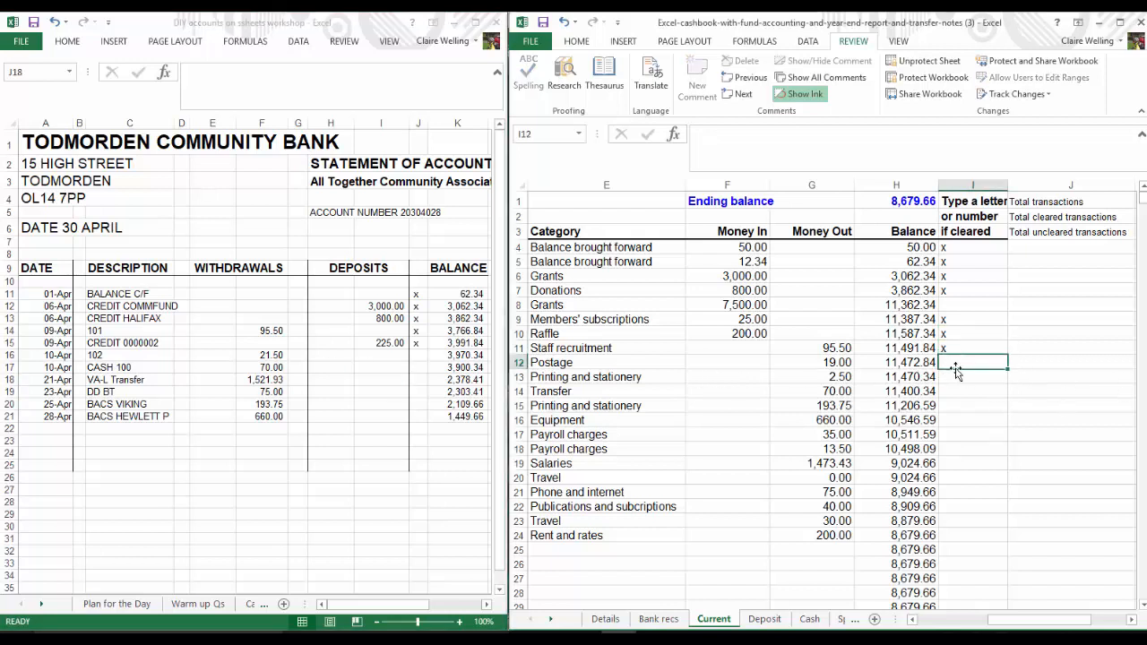
type("x")
left_click(948, 380)
type("x")
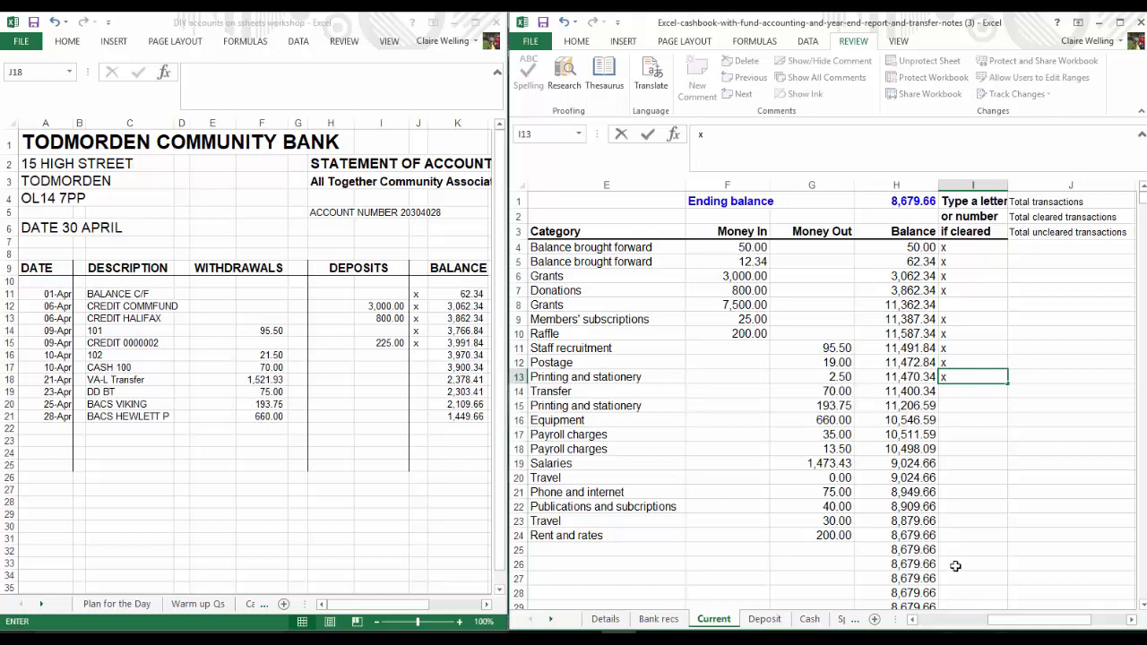
Check the references of the payments in cashbook rows 12 to 14 against the cheque numbers on the bank statement
left_click(669, 363)
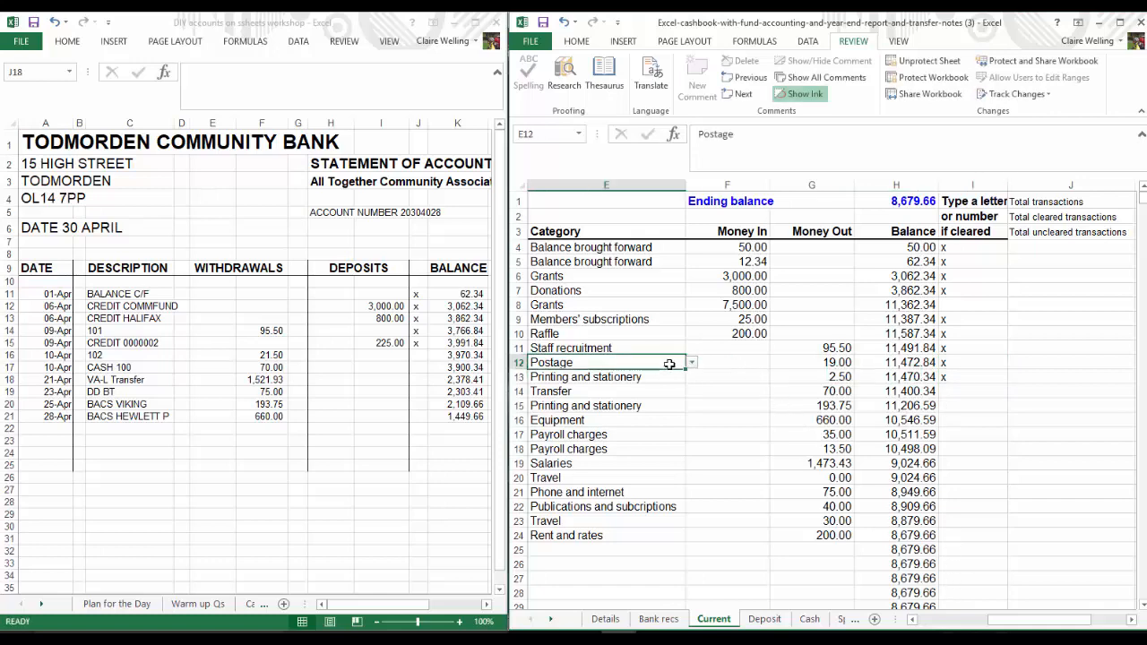
key("Left")
key("Left")
key("Left")
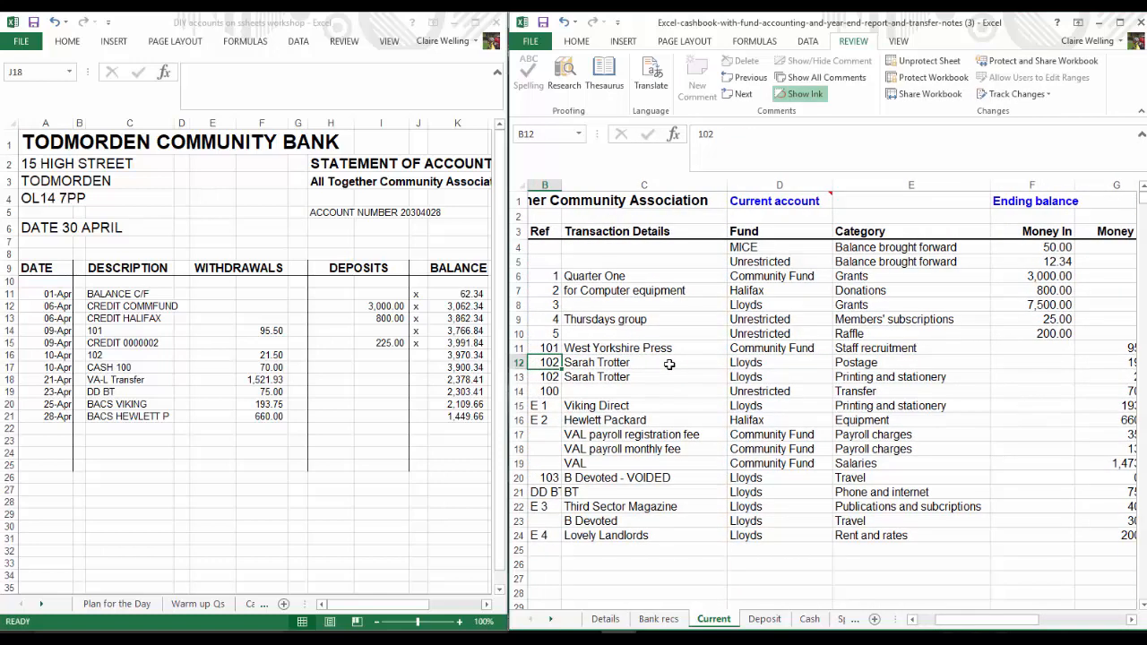
key("Down")
key("Right")
key("Right")
key("Right")
key("Right")
key("Right")
key("Right")
key("Right")
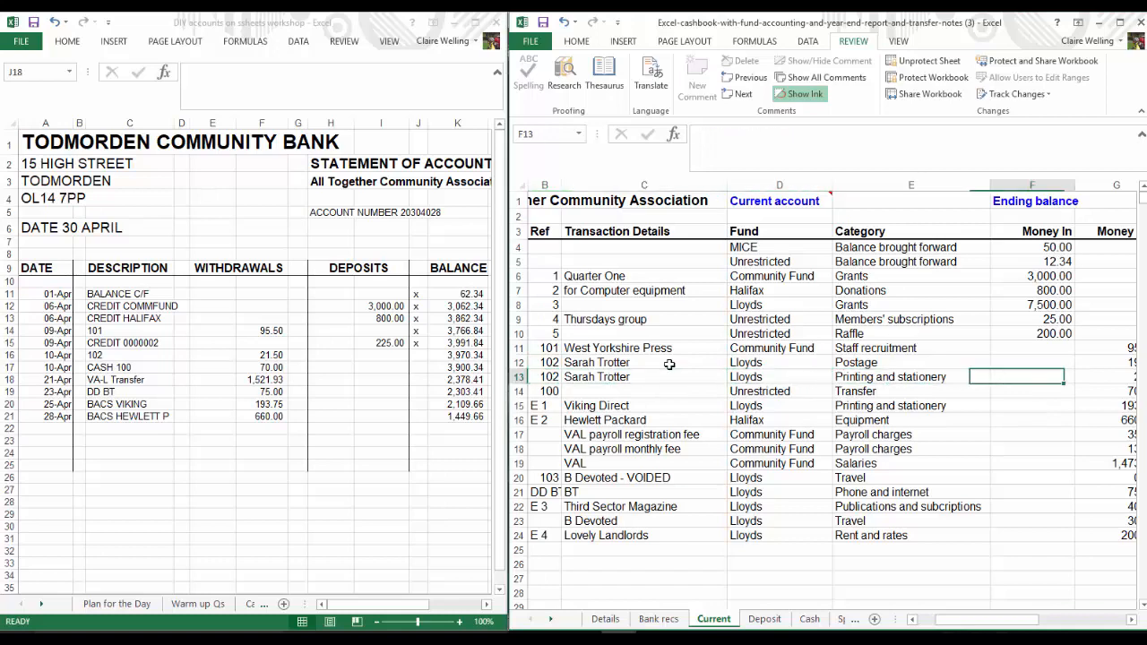
key("Down")
key("Home")
key("Left")
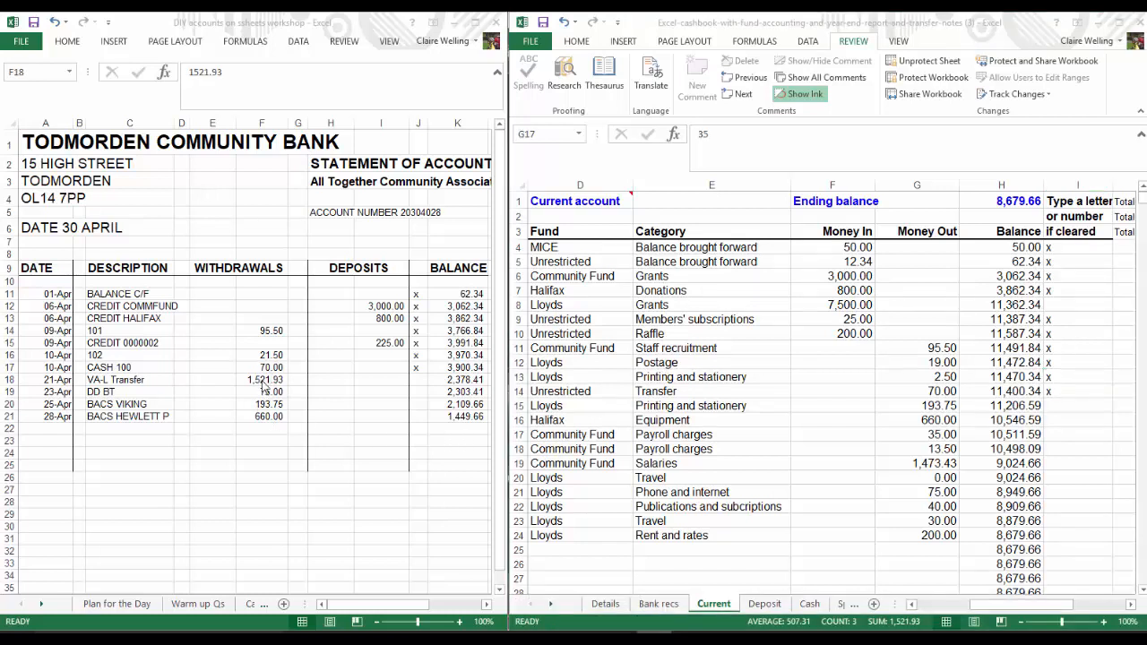
Compare the payroll charges and salaries in rows 17 to 19 with the statement's VA-L Transfer and mark all of them with "x"
left_click_drag(265, 383, 269, 416)
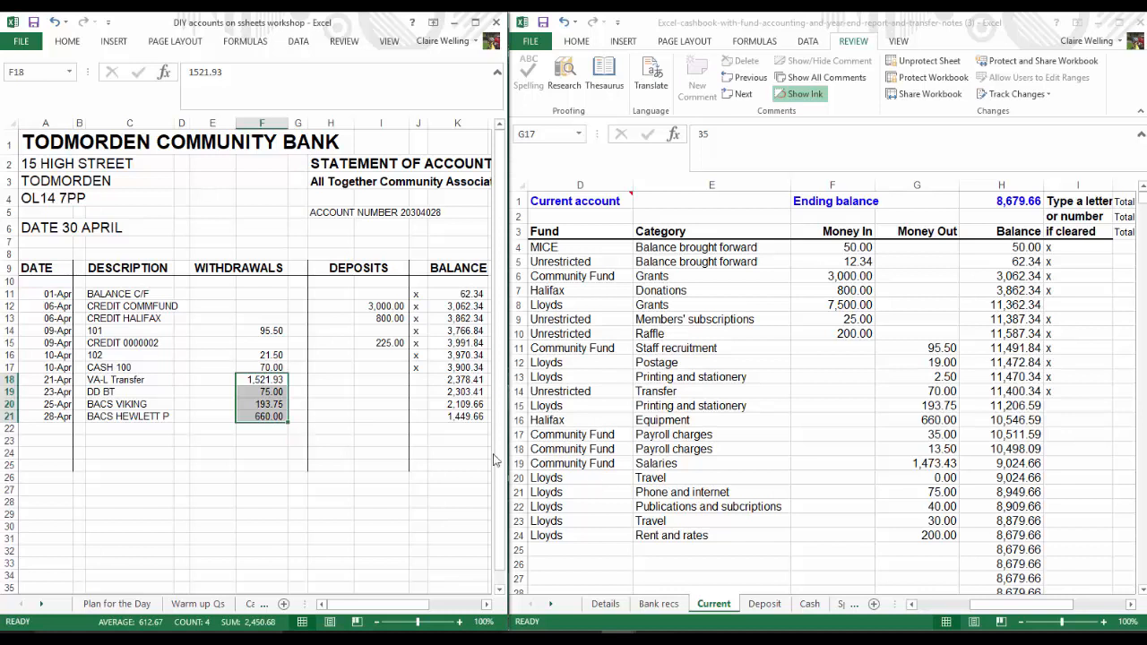
left_click(266, 381)
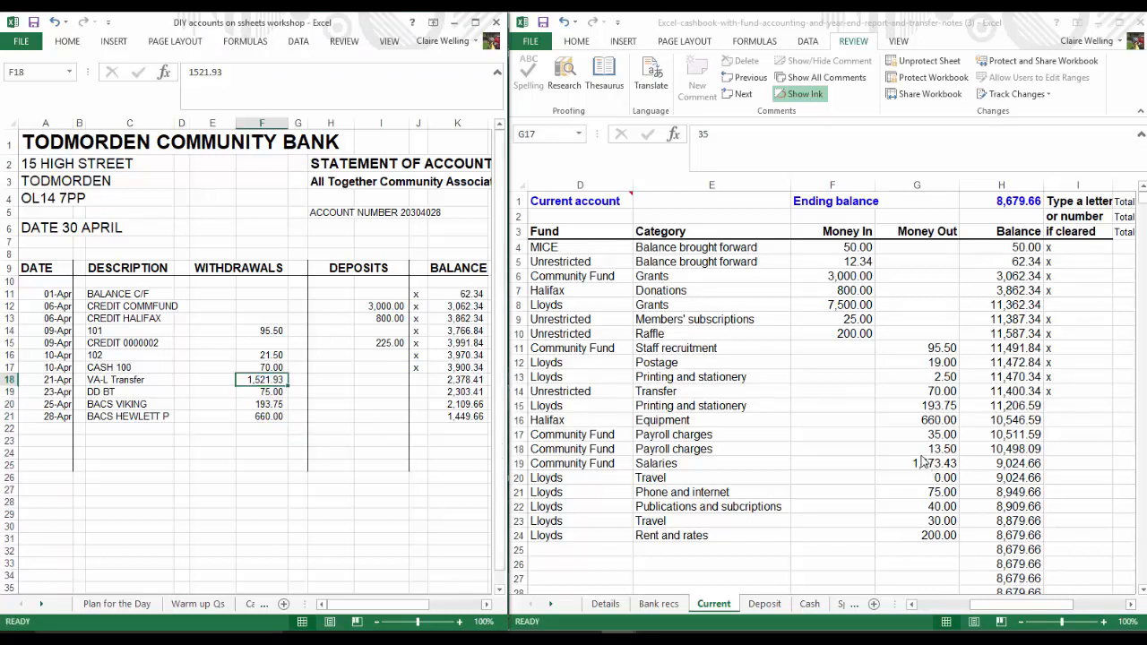
left_click_drag(932, 463, 917, 434)
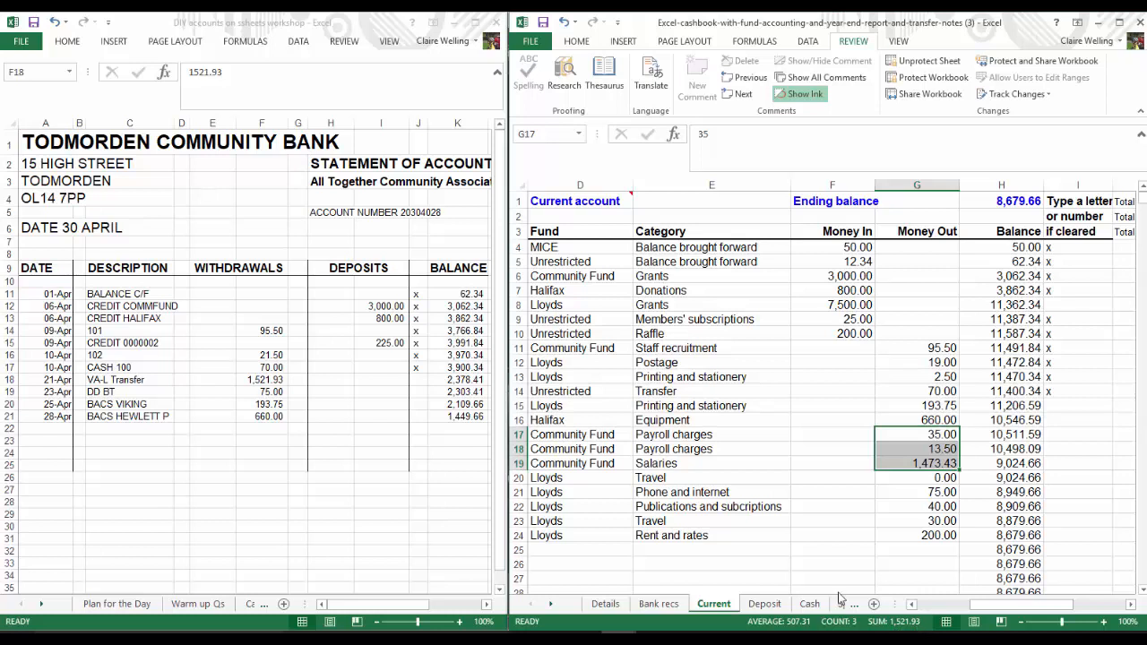
left_click(1053, 433)
type("x")
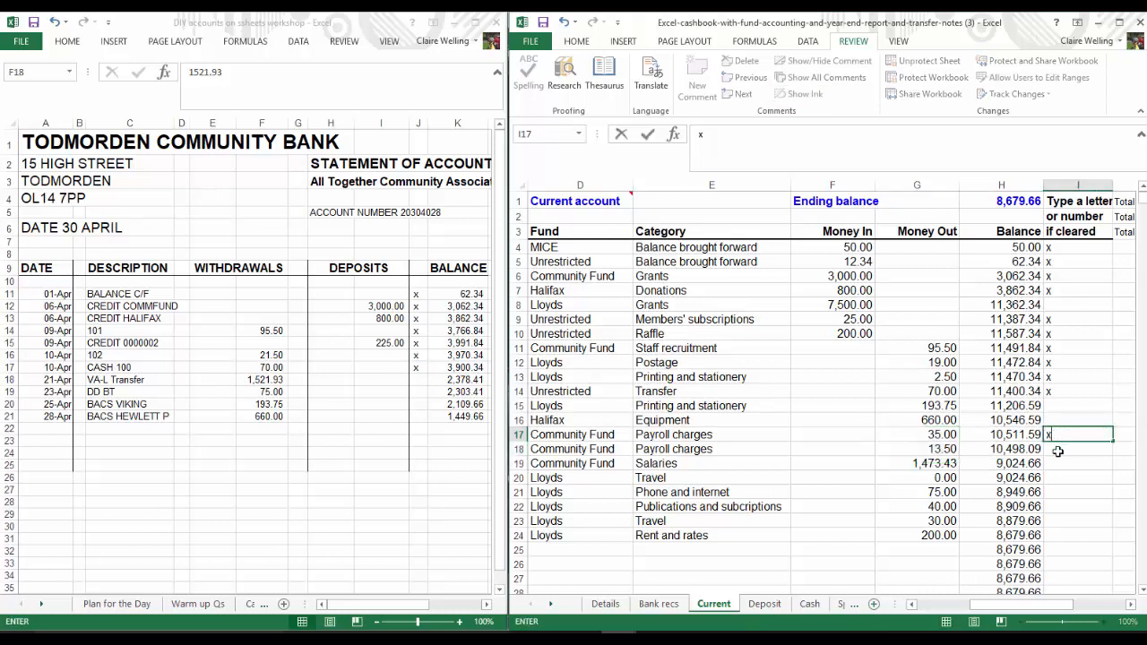
key("Return")
type("x")
key("Return")
type("x")
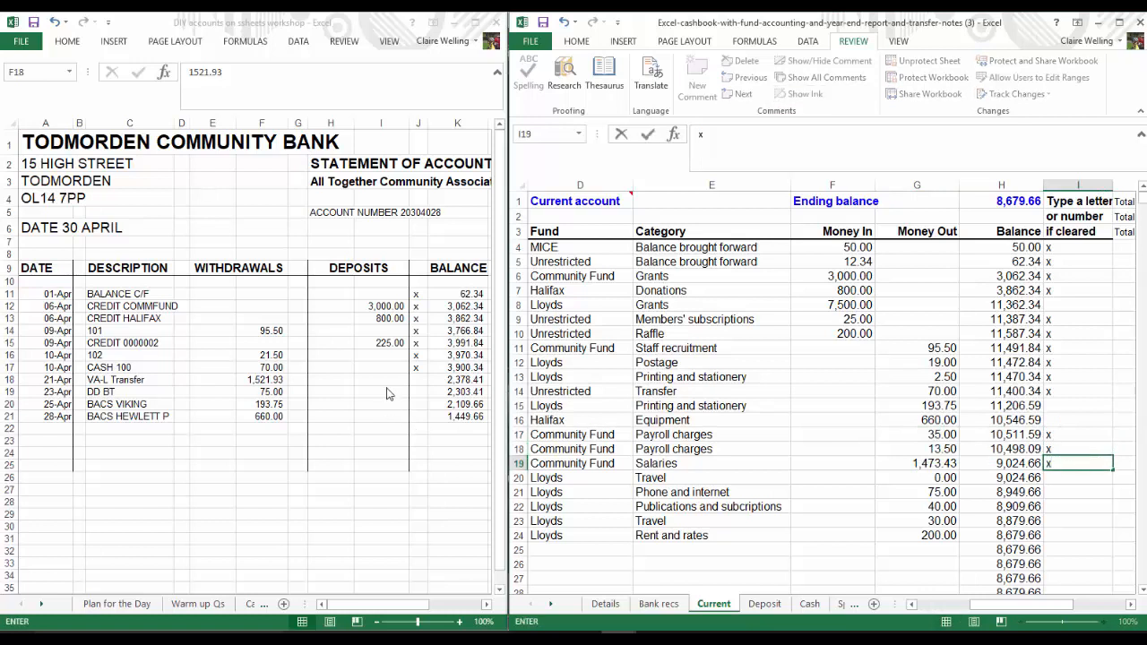
left_click(418, 380)
type("x")
key("Return")
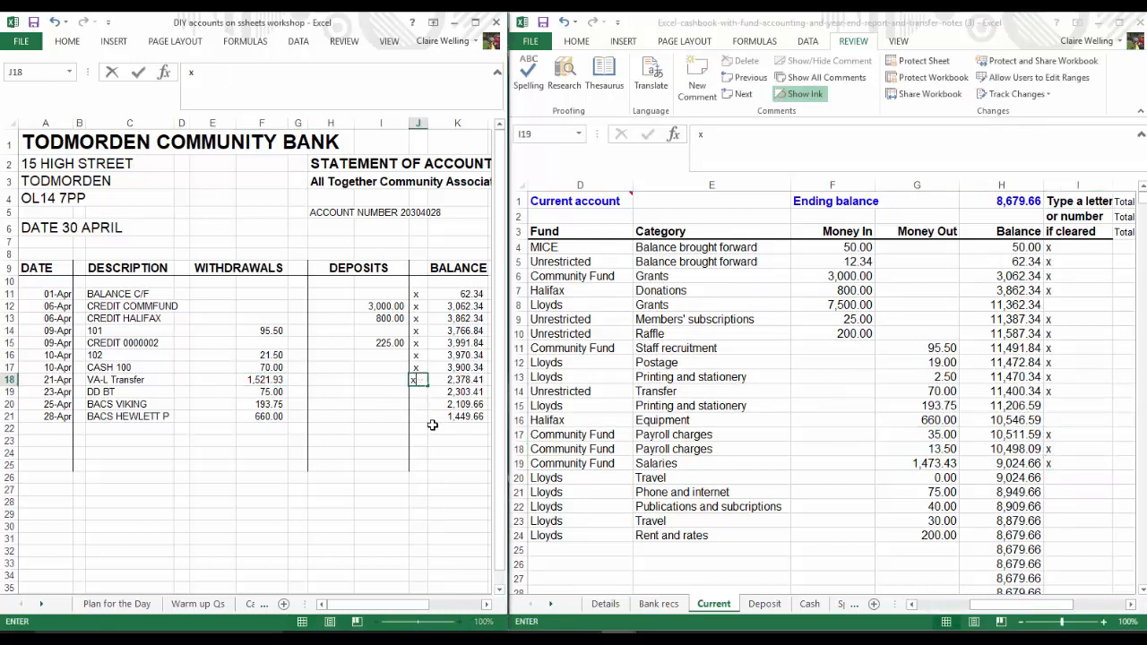
Mark the 75.00 BT direct debit with "x" on the bank statement and in row 21 of the cashbook
left_click(419, 416)
left_click(415, 391)
type("x")
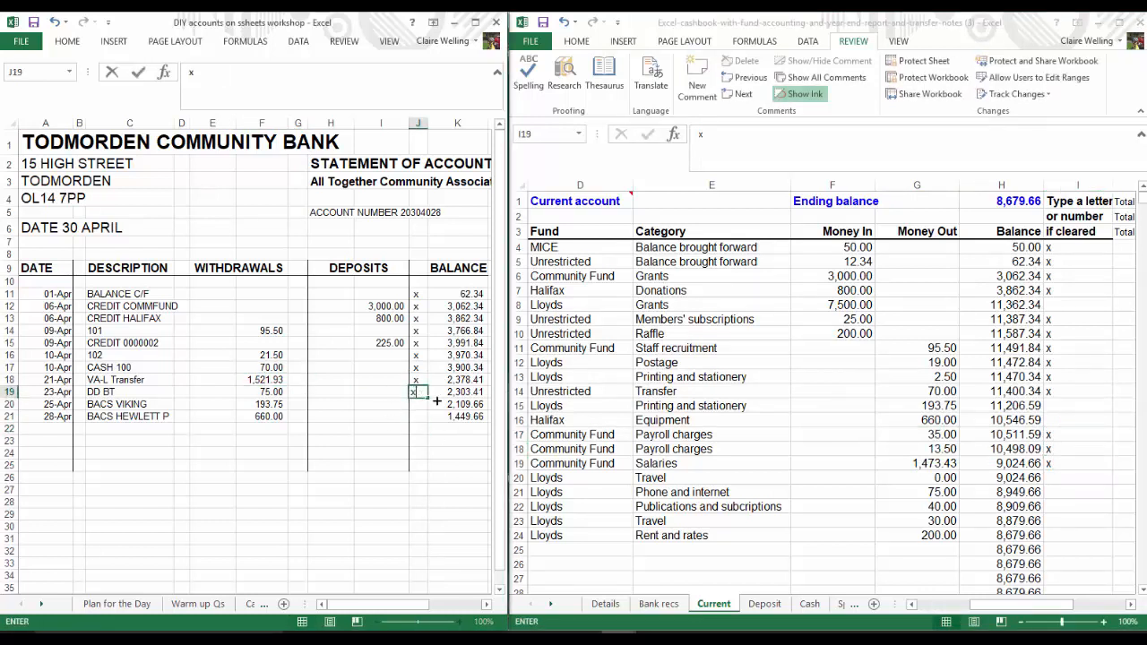
left_click(1080, 514)
left_click(1075, 492)
type("x")
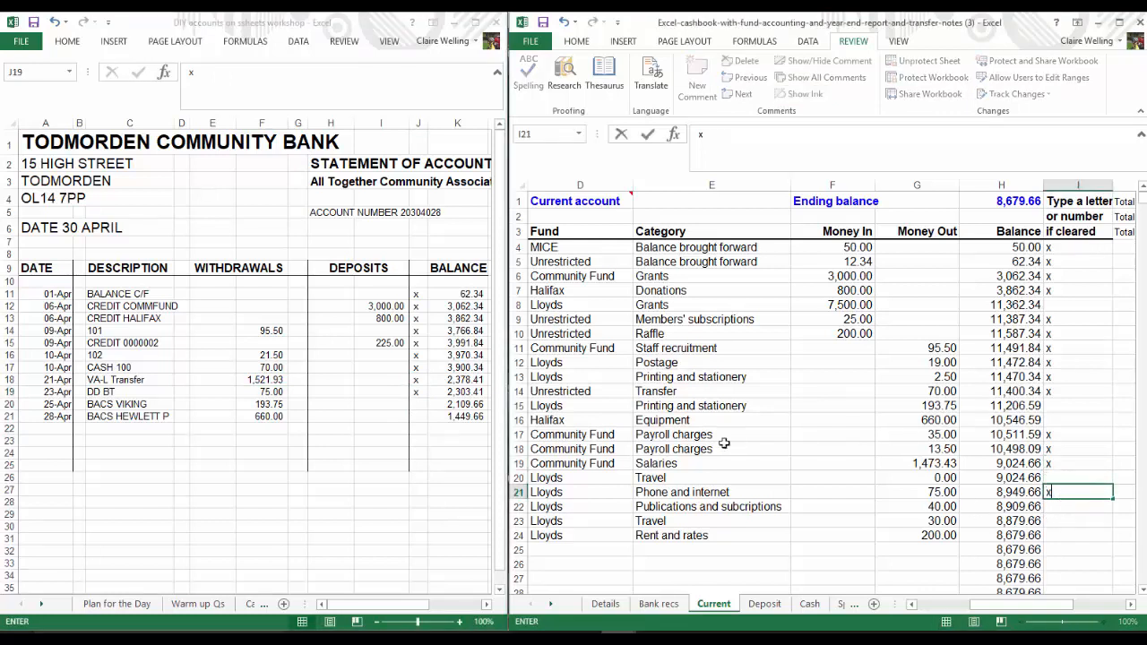
Mark the 193.75 Viking payment with "x" in cashbook row 15 and on the bank statement
left_click(273, 403)
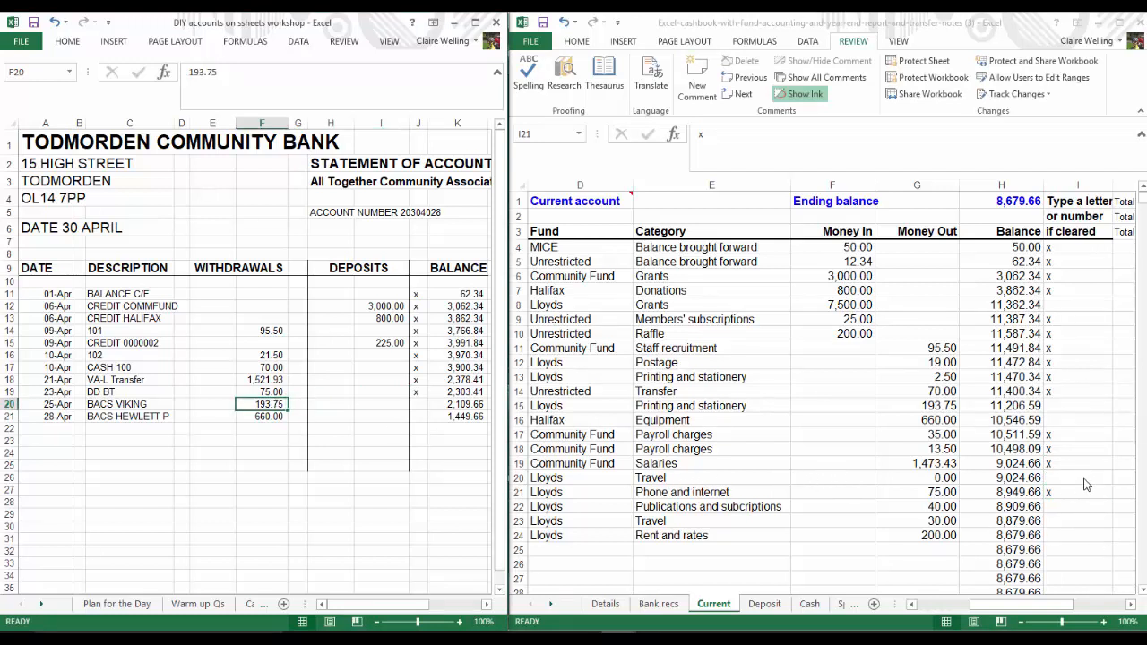
left_click(1066, 407)
type("x")
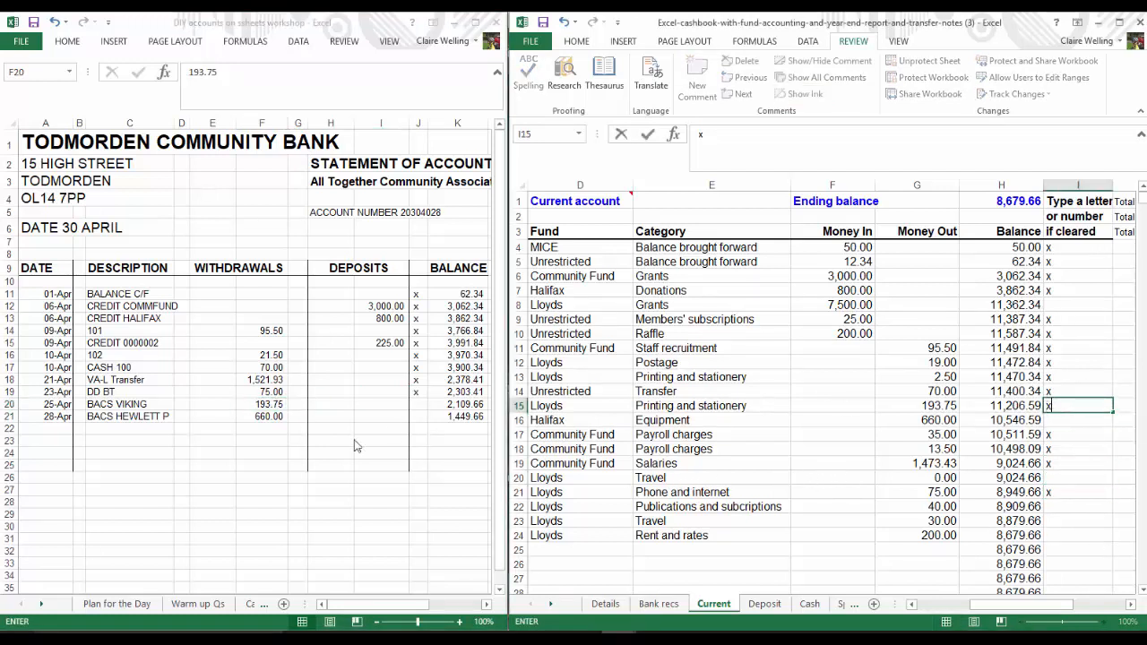
left_click(417, 404)
type("x")
key("Return")
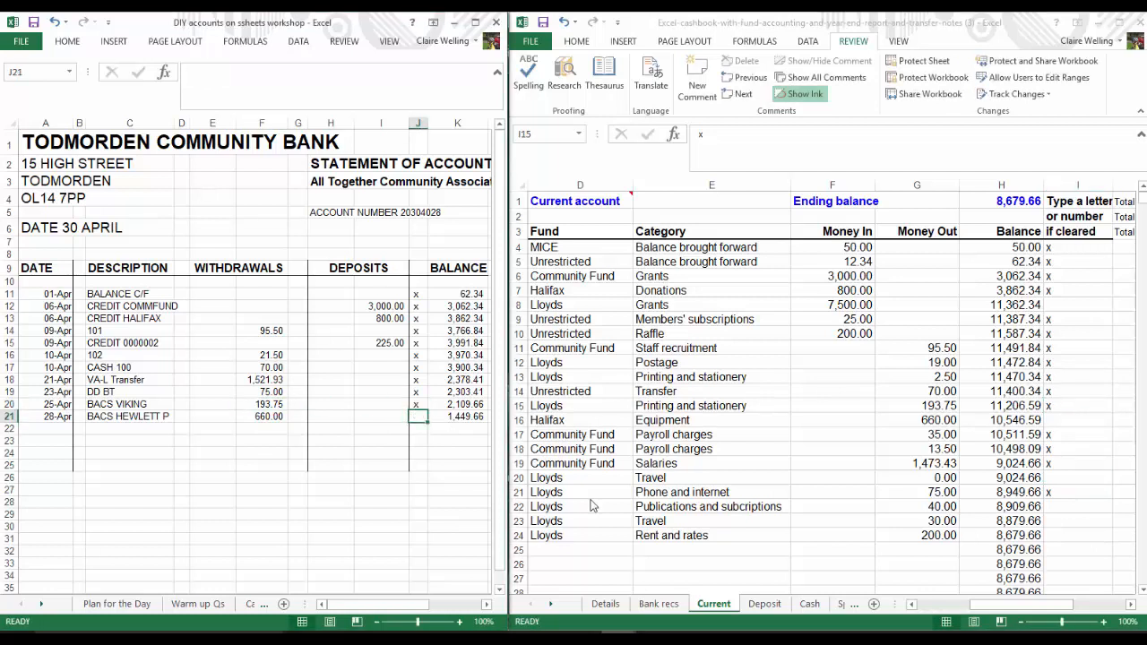
Mark the 660.00 Hewlett Packard payment with "x" on the bank statement and in row 16 of the cashbook
type("x")
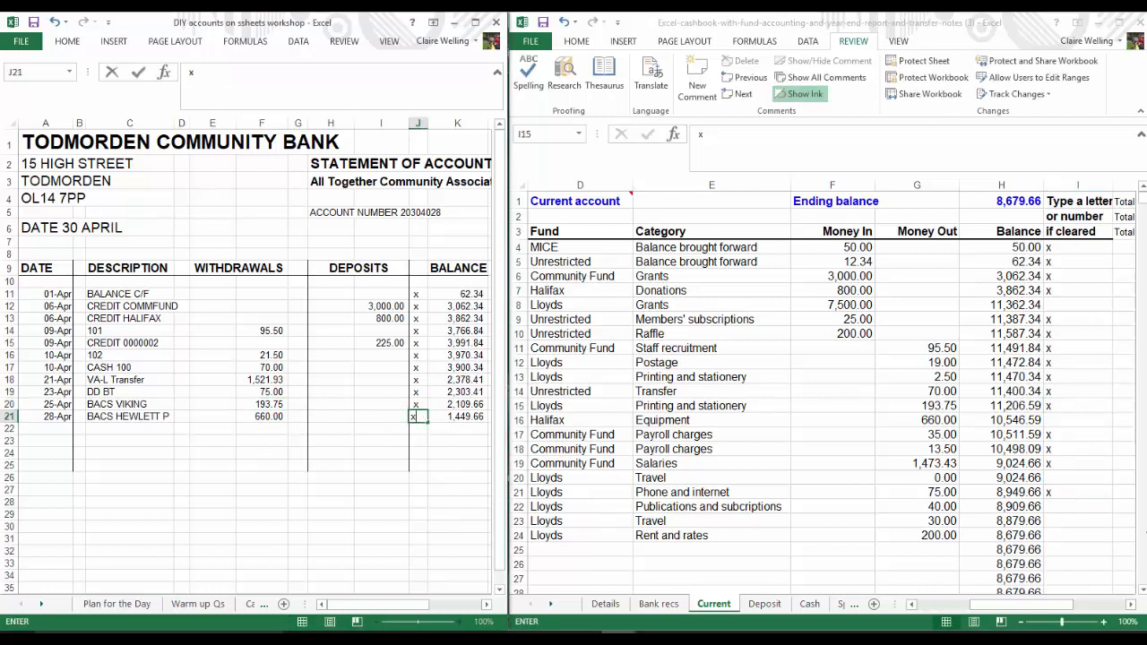
left_click(1074, 421)
type("x")
left_click(1062, 507)
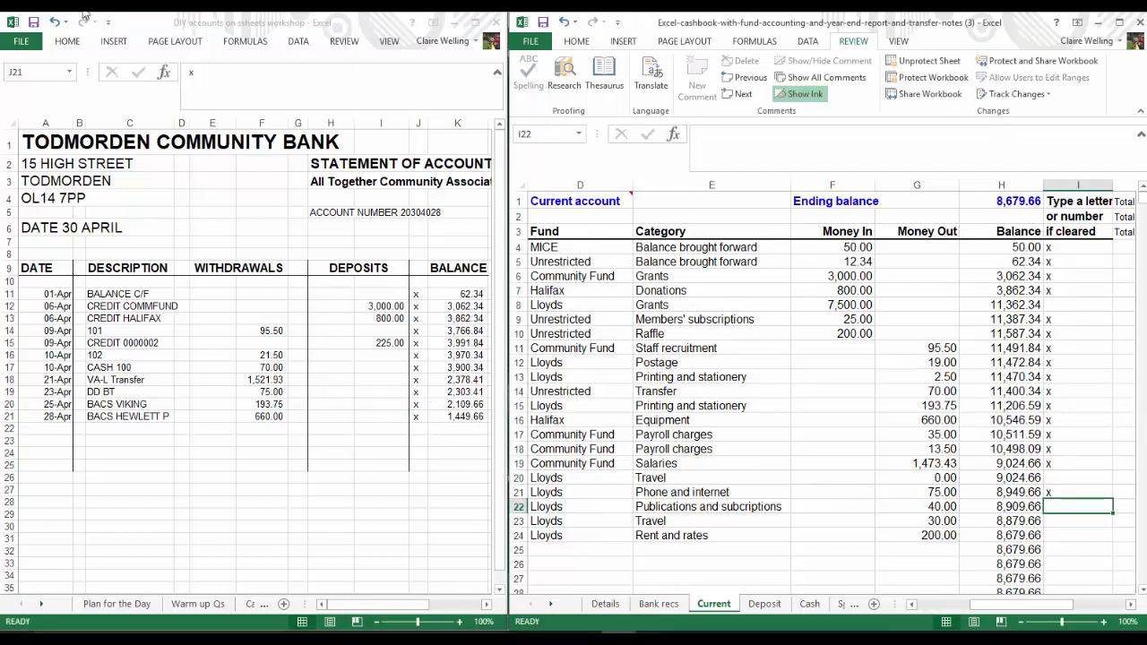
Close the bank statement workbook and go through the uncleared entries in rows 8, 20 and 22 of the Current sheet
left_click(497, 23)
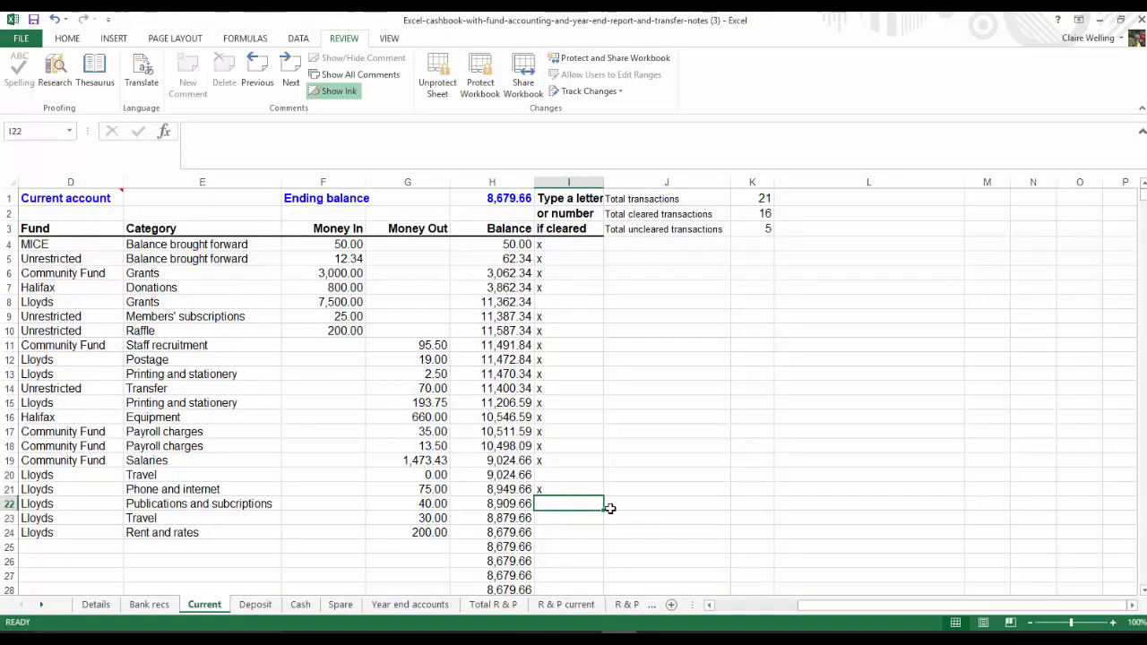
left_click(708, 605)
left_click(708, 606)
left_click(707, 606)
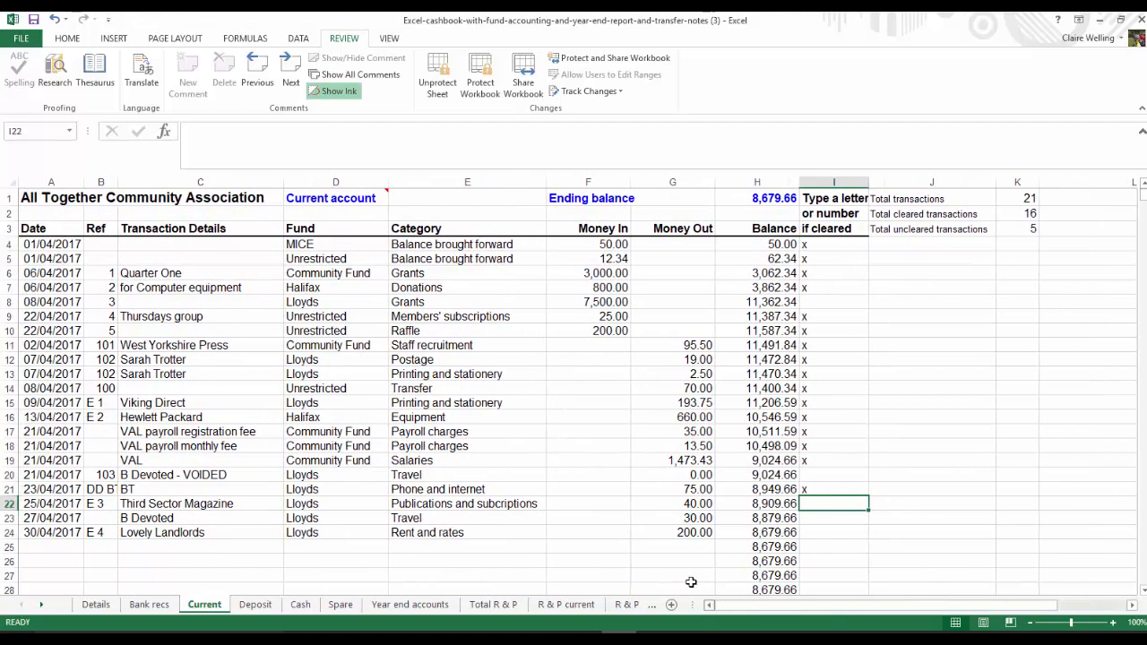
left_click(817, 305)
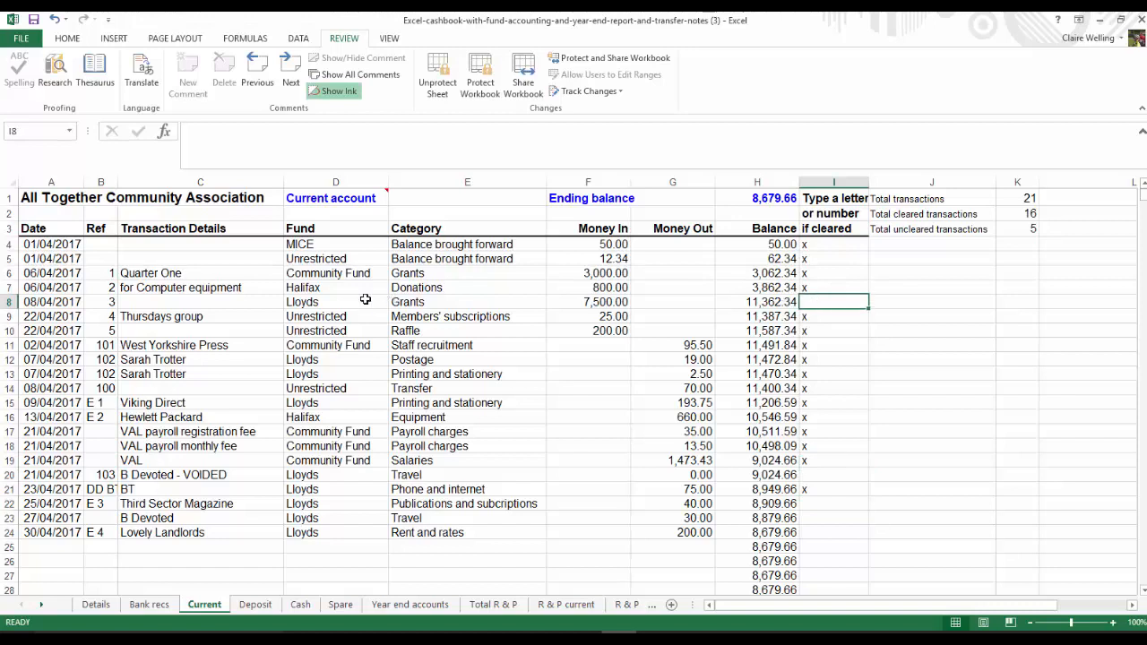
left_click(814, 474)
left_click(808, 504)
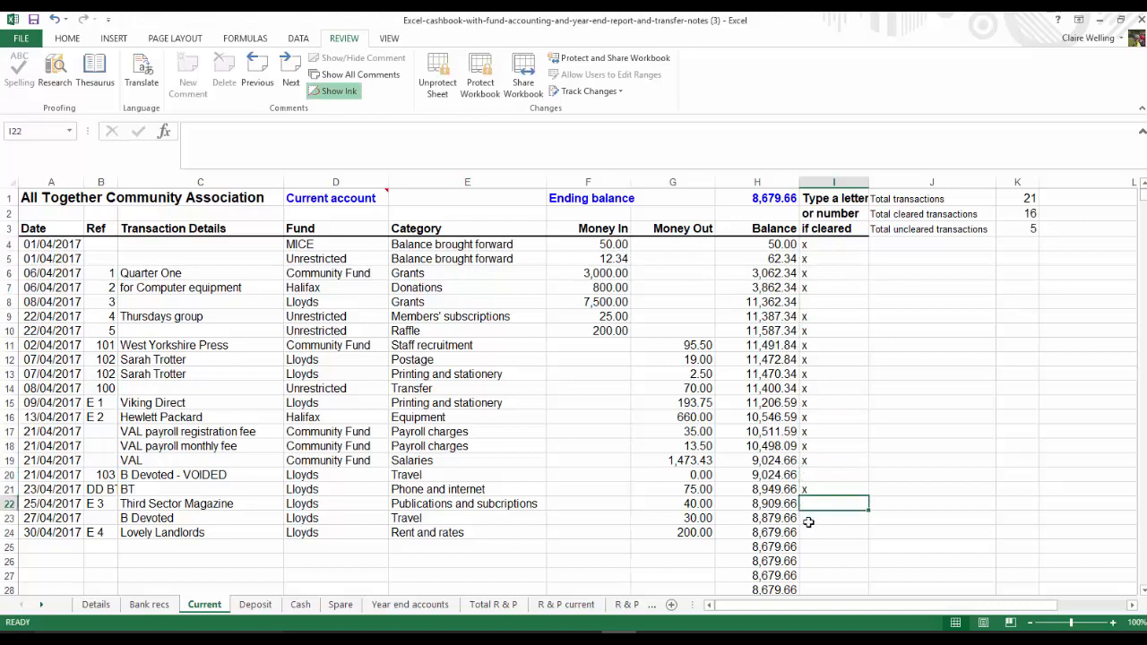
Mark the voided cheque 103 in row 20 of the Current sheet as cleared with "x"
left_click(805, 529)
left_click(813, 475)
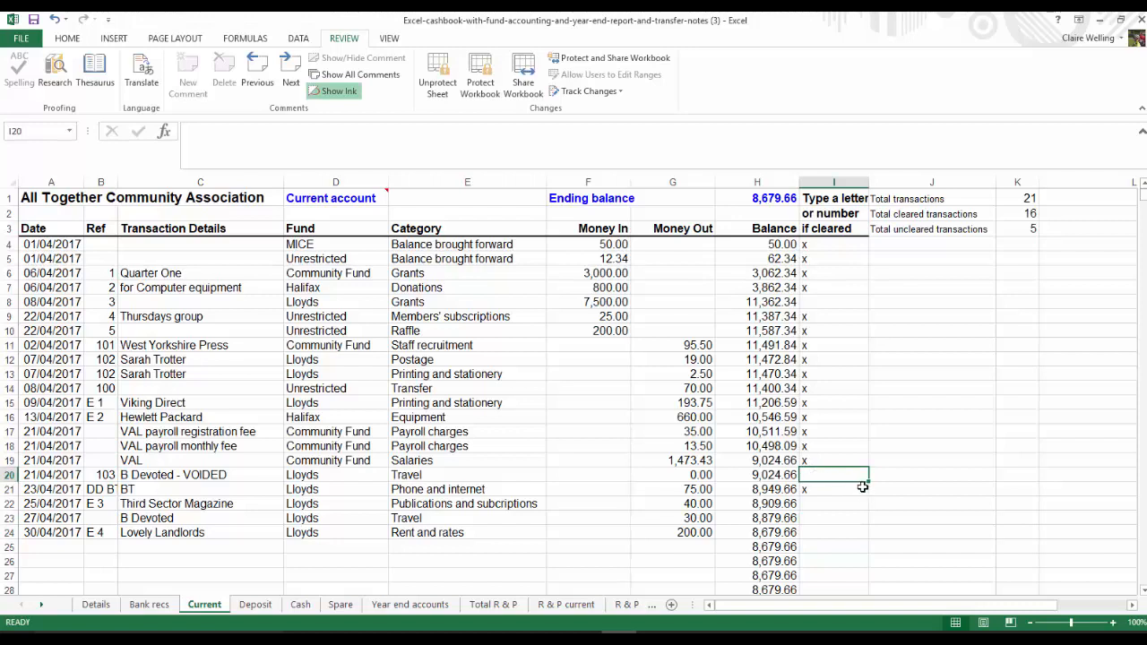
type("x")
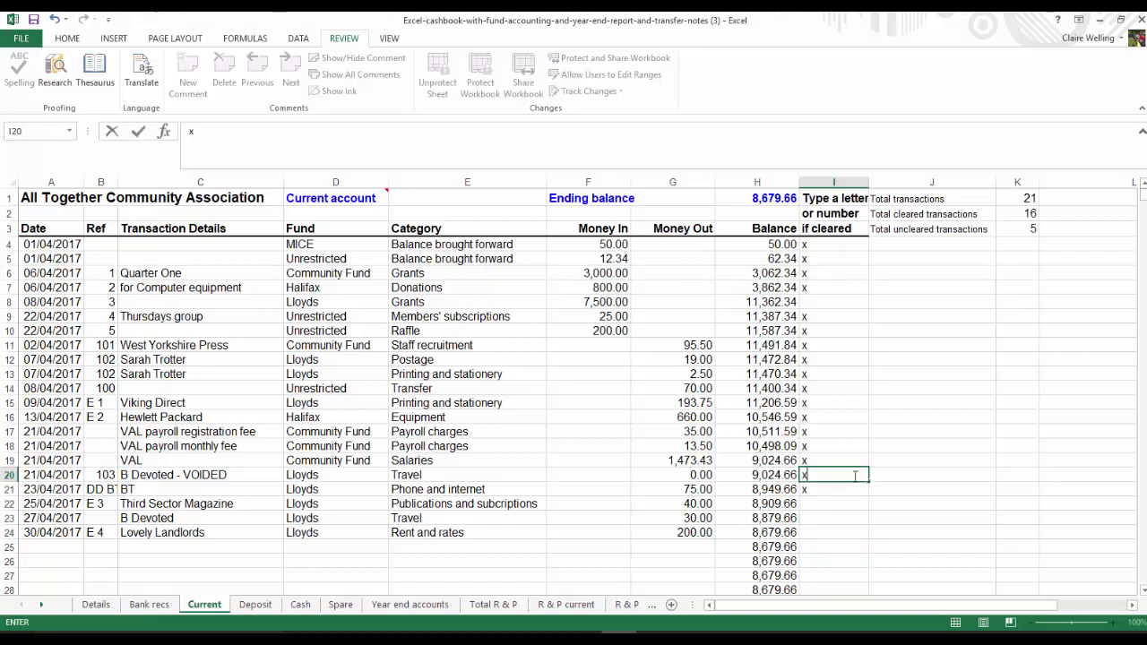
left_click(834, 445)
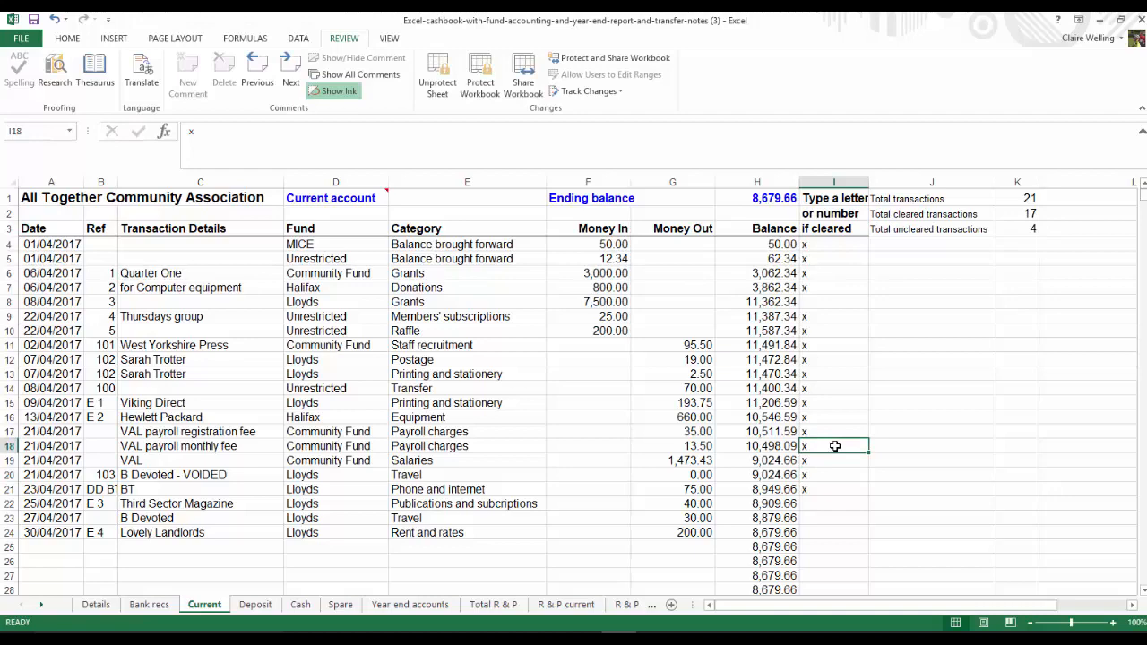
Enter 30/04/2017 as the current account's reconciliation date on the Bank recs sheet
left_click(150, 605)
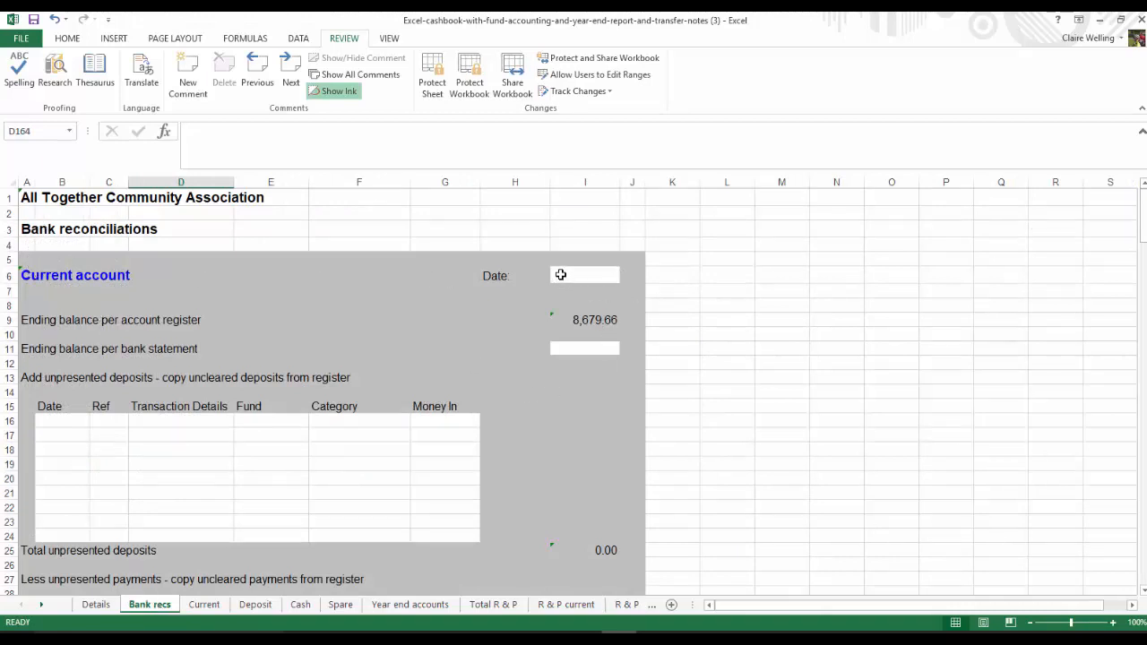
left_click(559, 275)
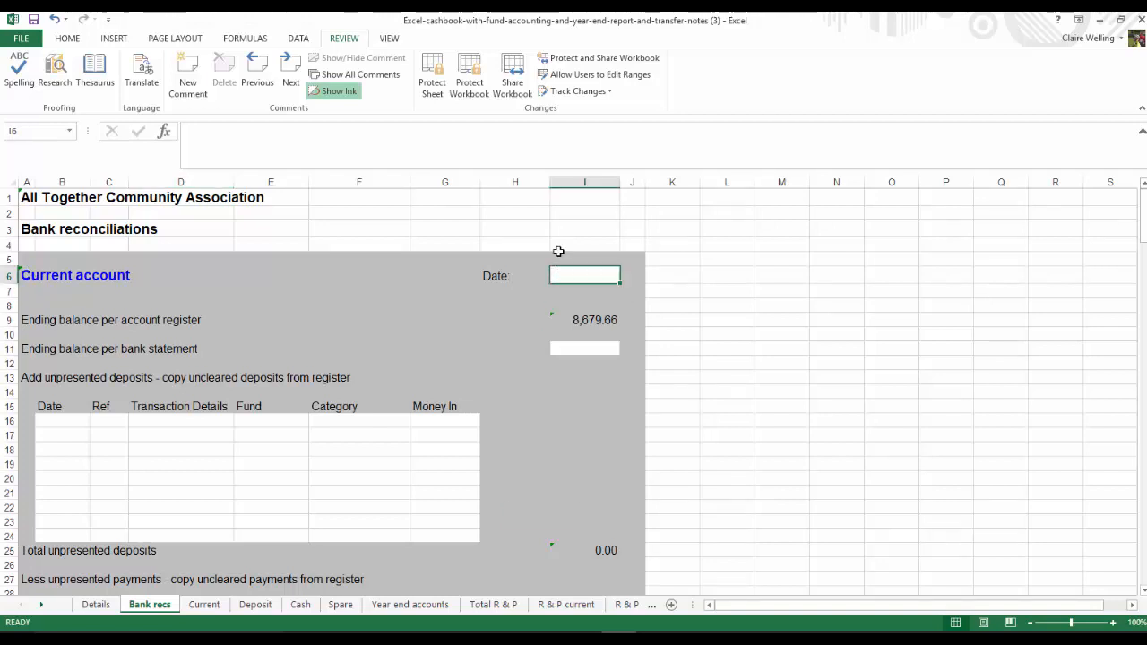
type("30")
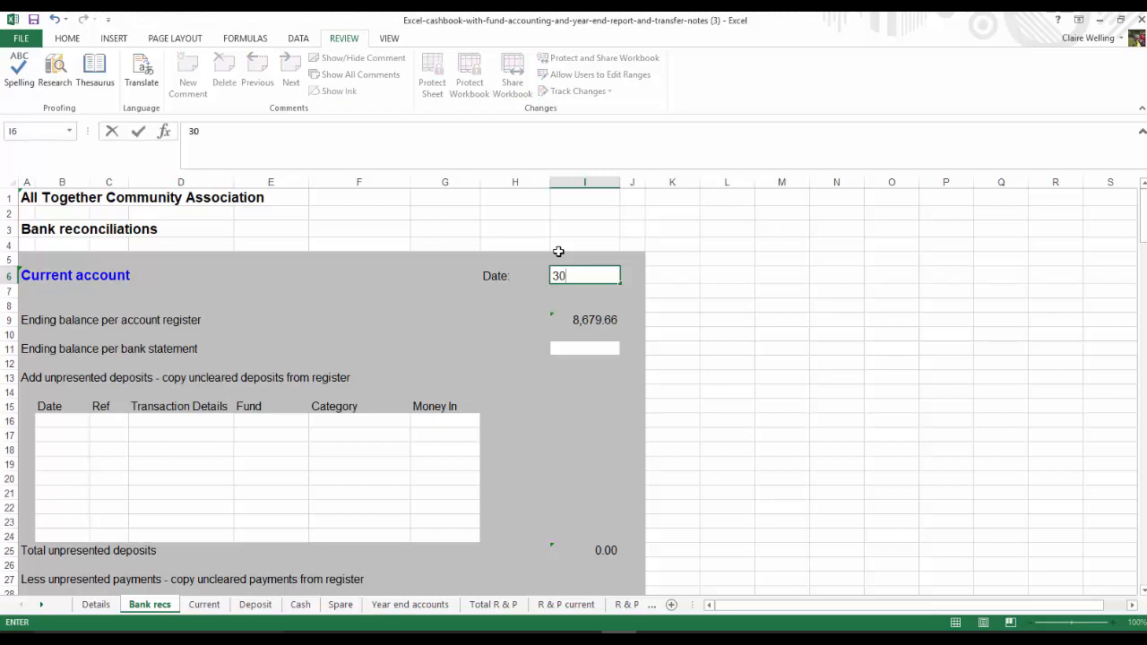
type("/4/17")
key("Return")
key("Return")
key("Return")
key("Return")
key("Return")
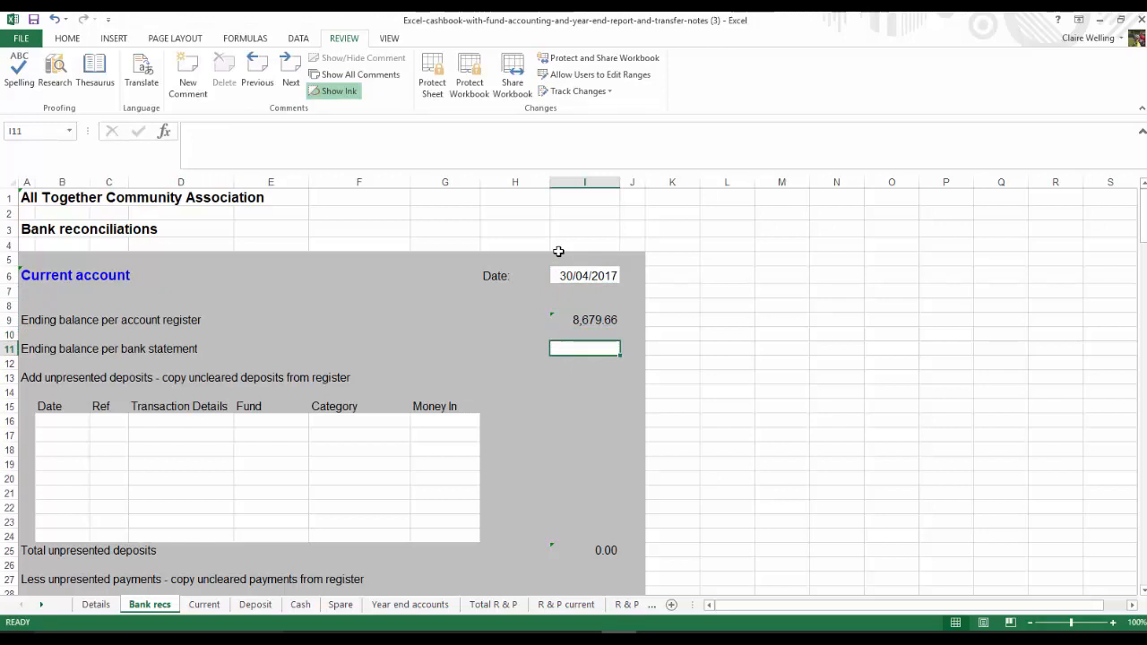
Enter 1449.66 as the current account's ending balance per bank statement
type("1449.66")
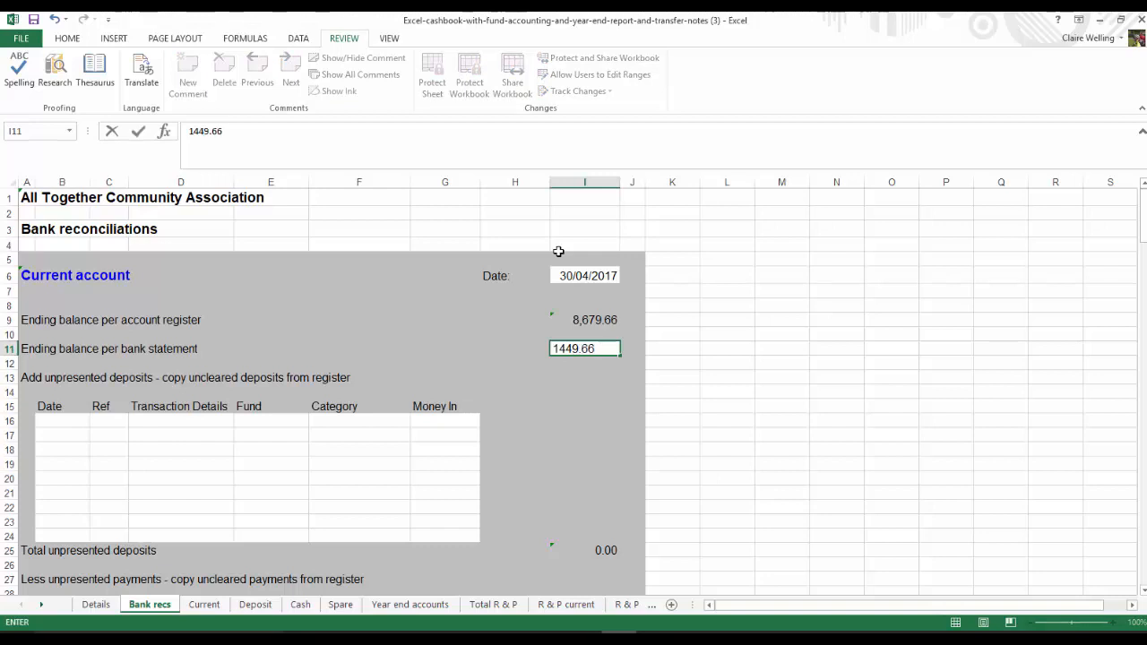
key("Return")
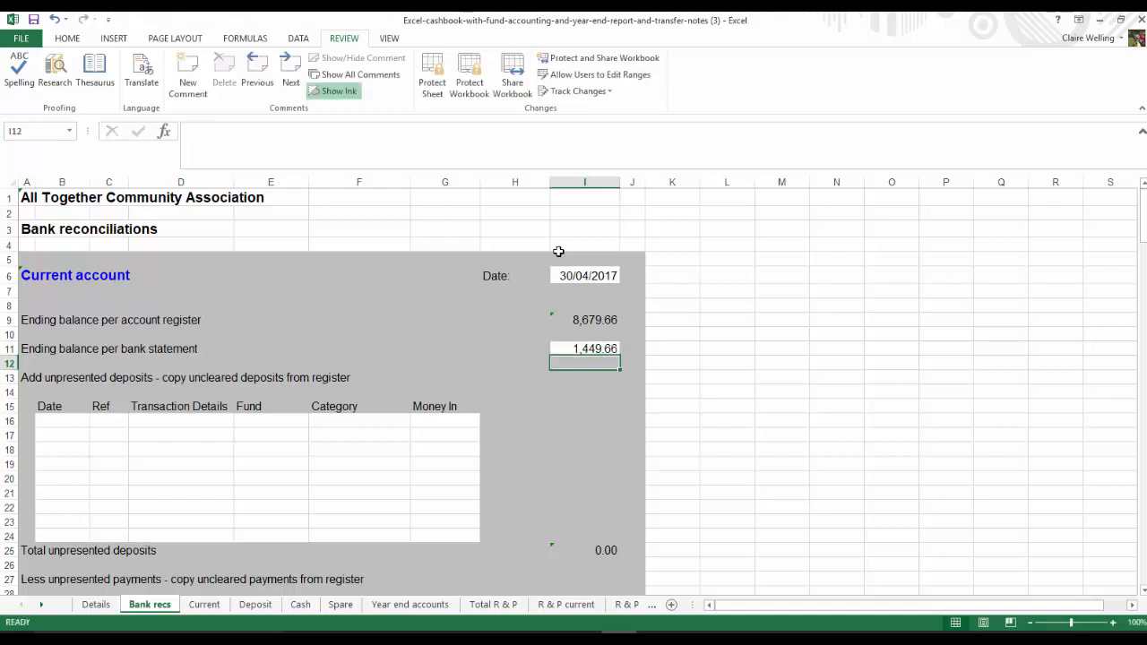
Compare the register's ending balance on Bank recs with the Current sheet's ending balance and the bank statement balance
left_click(594, 319)
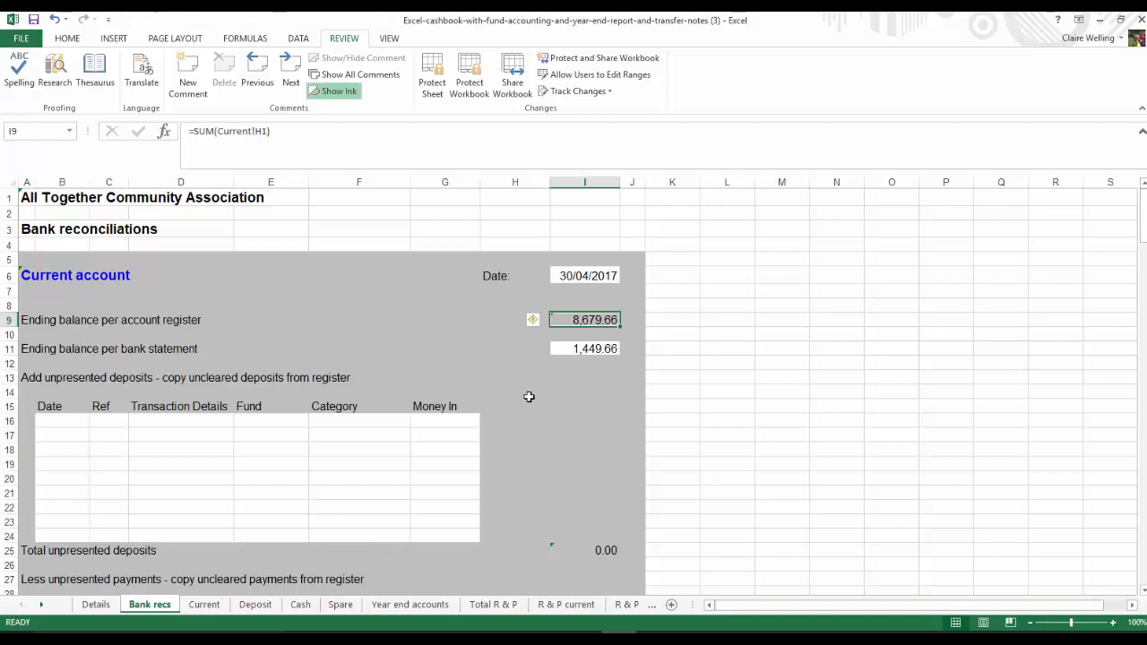
left_click(206, 606)
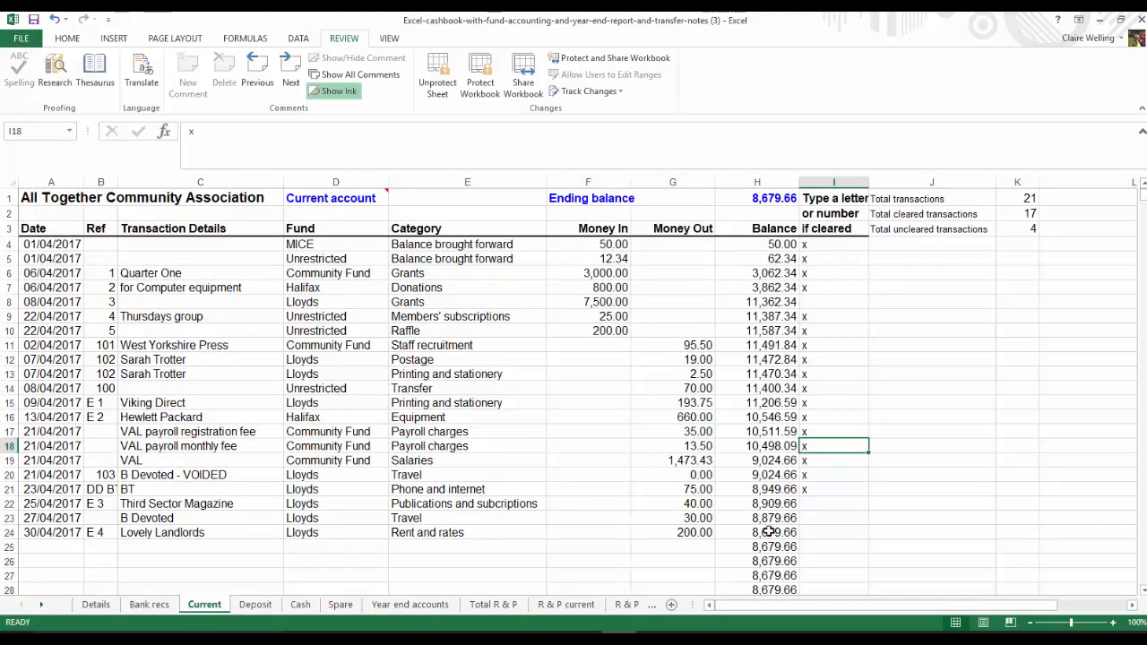
left_click(150, 606)
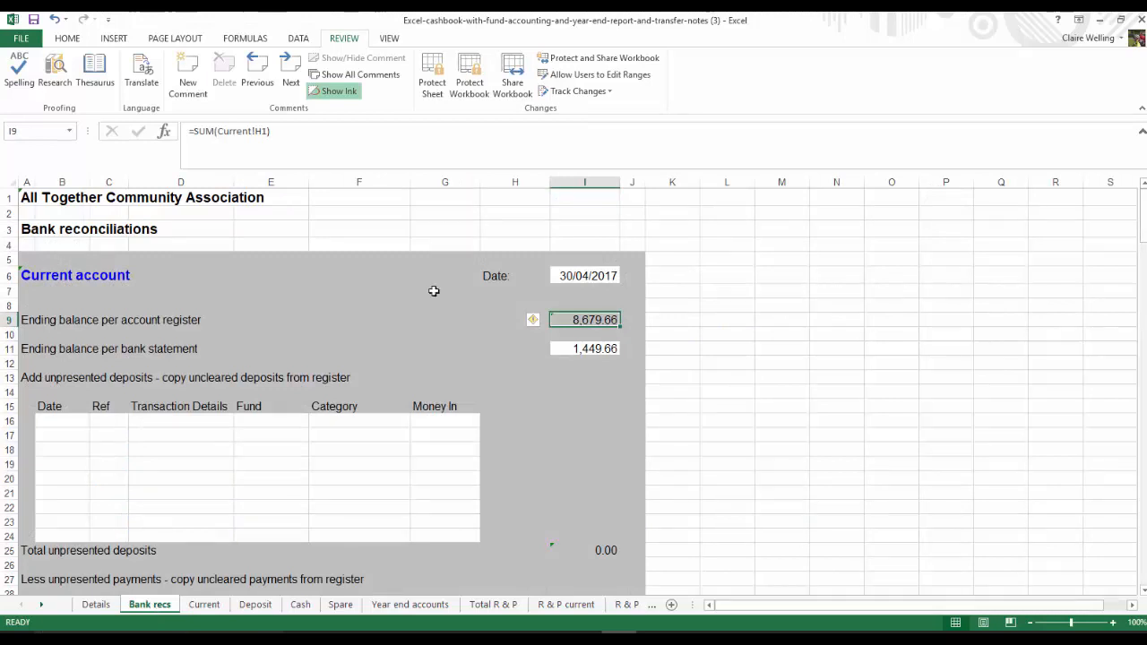
left_click(576, 349)
left_click(585, 319)
Copy the uncleared 7,500.00 Lloyds grant from row 8 of the Current sheet into the unpresented deposits table at B16 on Bank recs
left_click(202, 604)
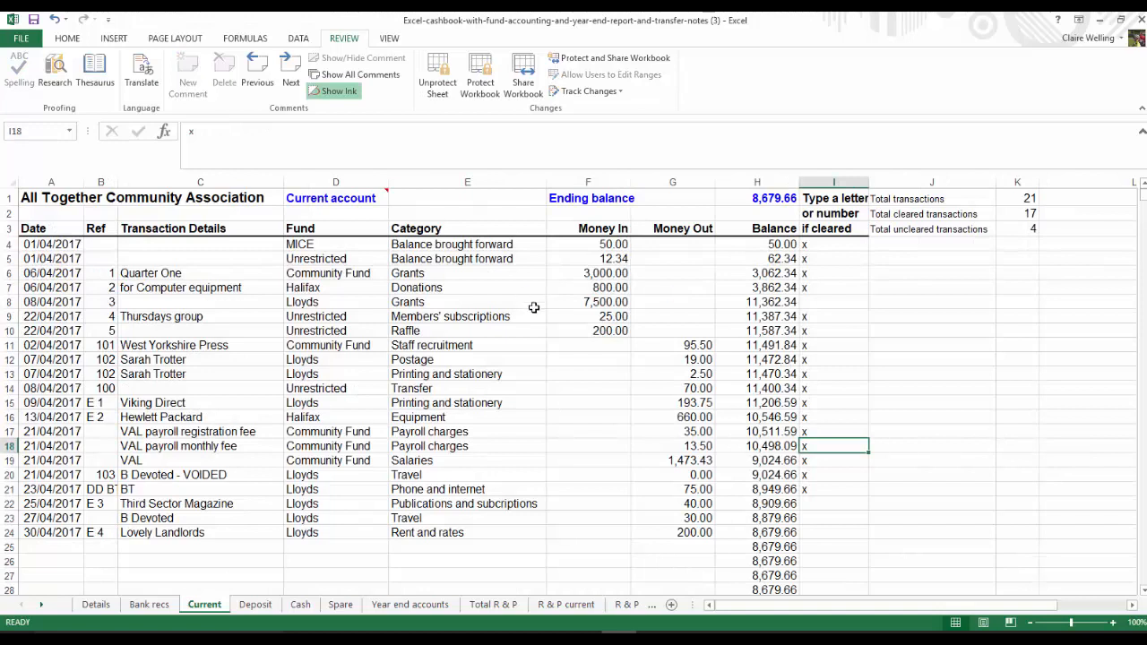
left_click(29, 302)
left_click_drag(30, 302, 605, 303)
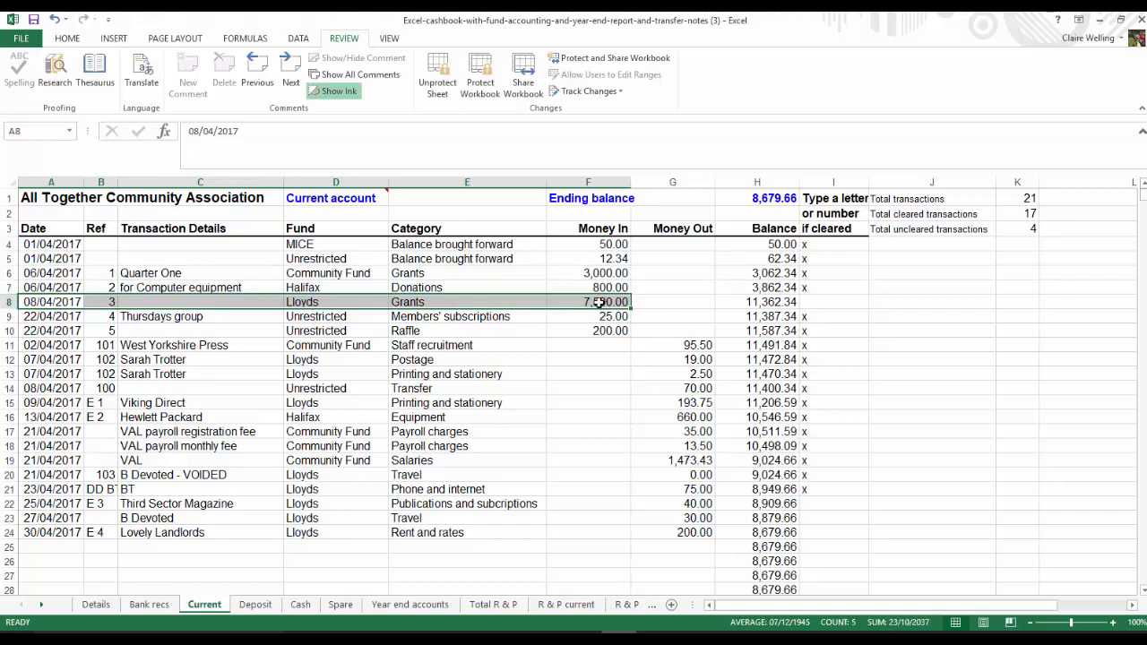
right_click(598, 302)
left_click(632, 335)
key("ctrl+c")
left_click(148, 605)
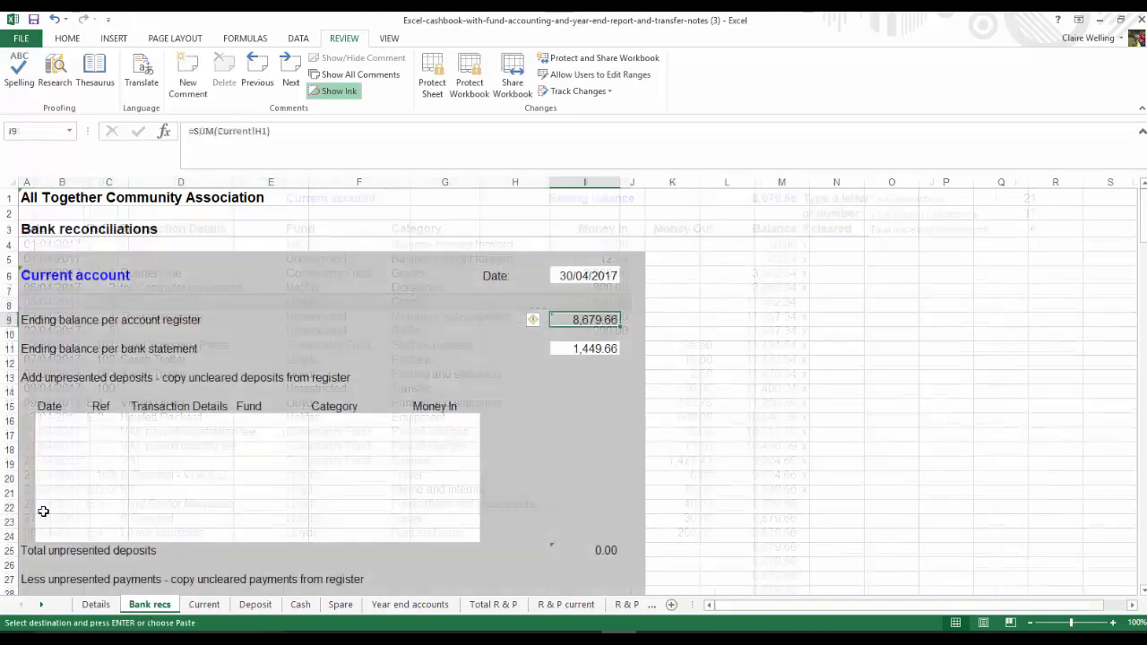
left_click(62, 422)
right_click(62, 422)
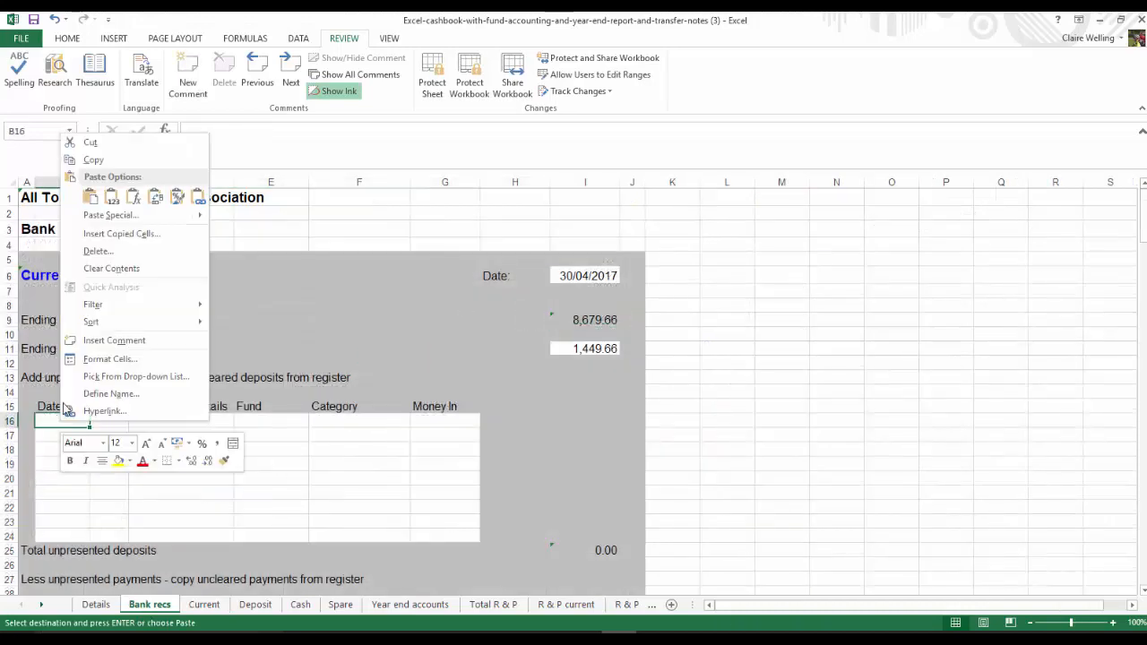
left_click(90, 196)
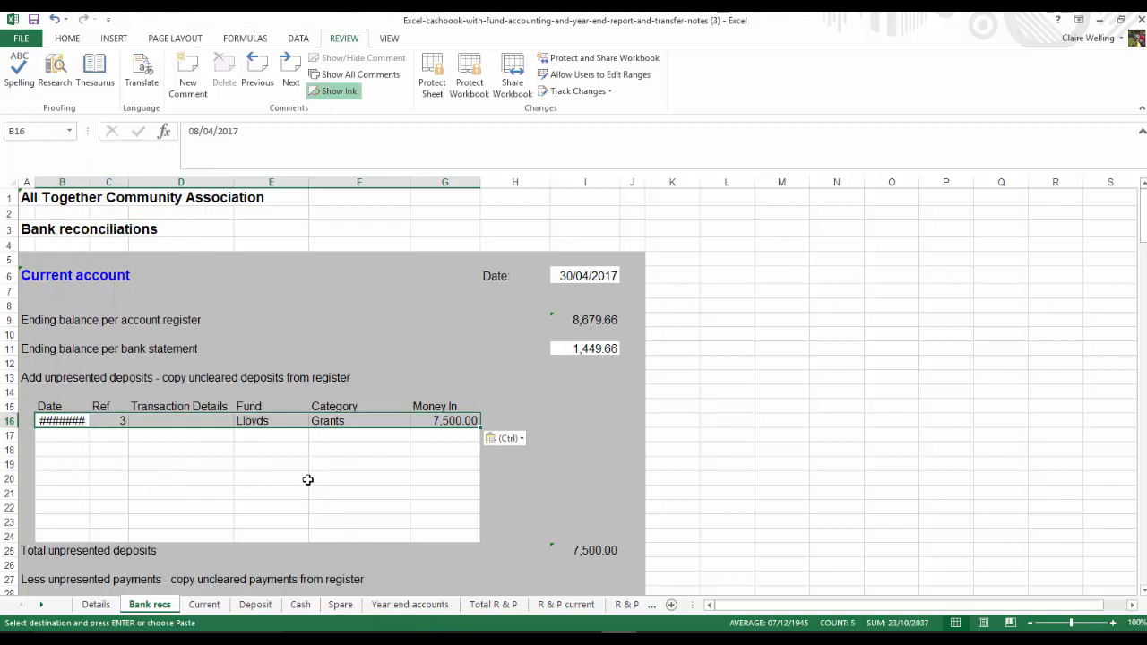
Auto-fit column B of the Bank recs sheet to the width of the pasted deposit's date
left_click_drag(309, 480, 260, 478)
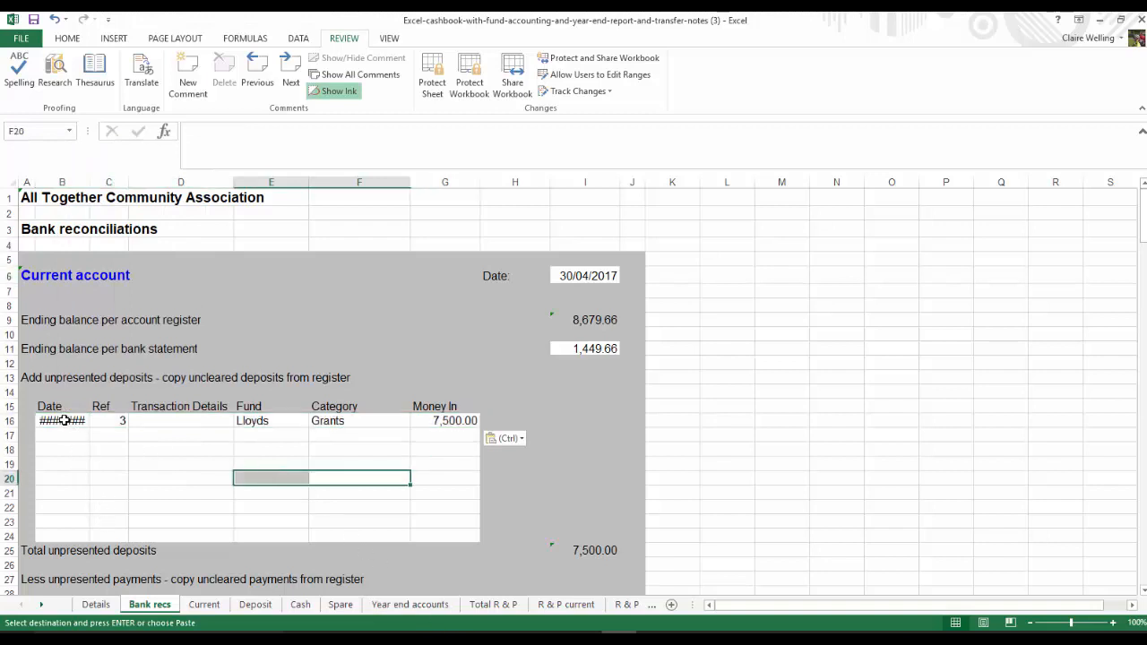
left_click(63, 420)
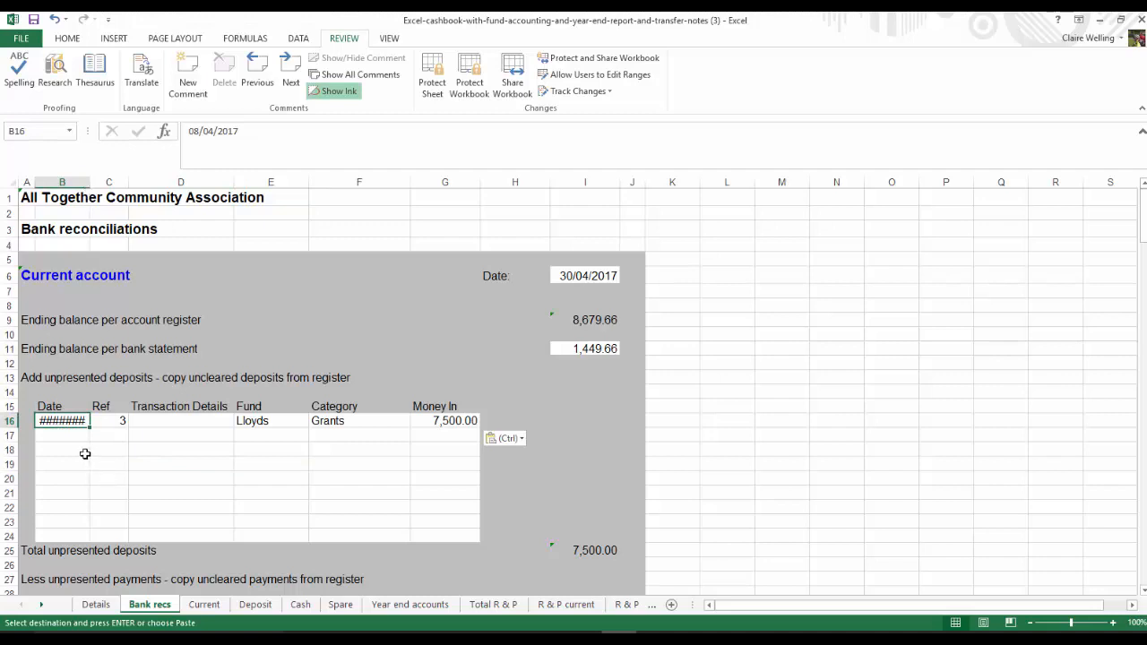
double_click(89, 182)
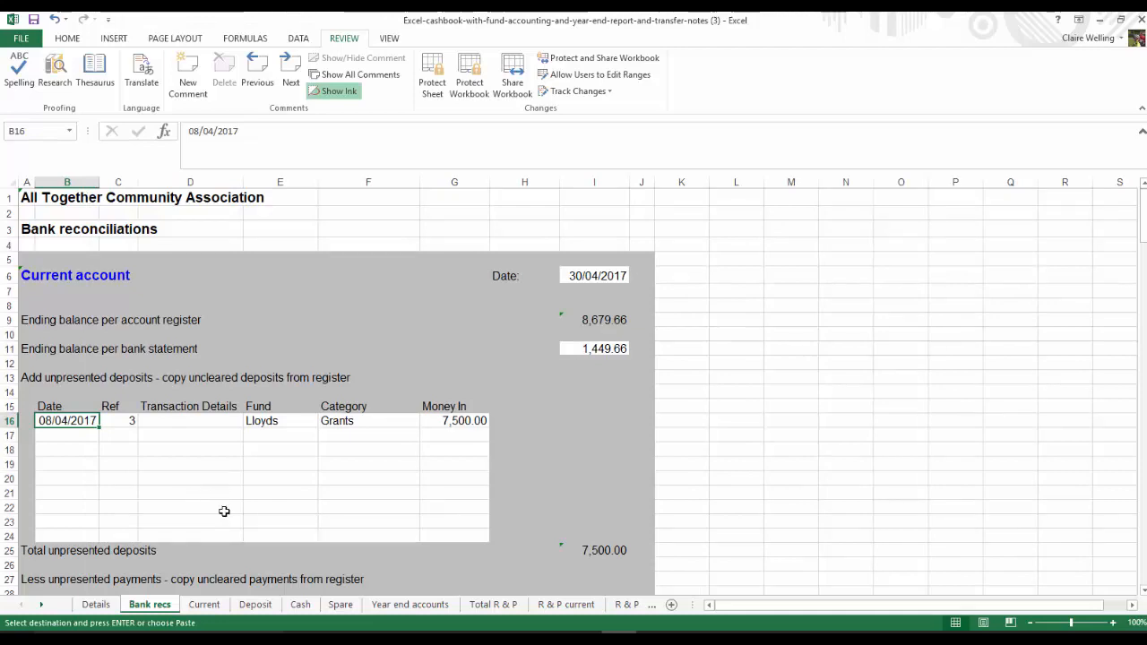
Copy the three uncleared payments from rows 22 to 24 of the Current sheet into the unpresented payments table at B30 on Bank recs
left_click(203, 604)
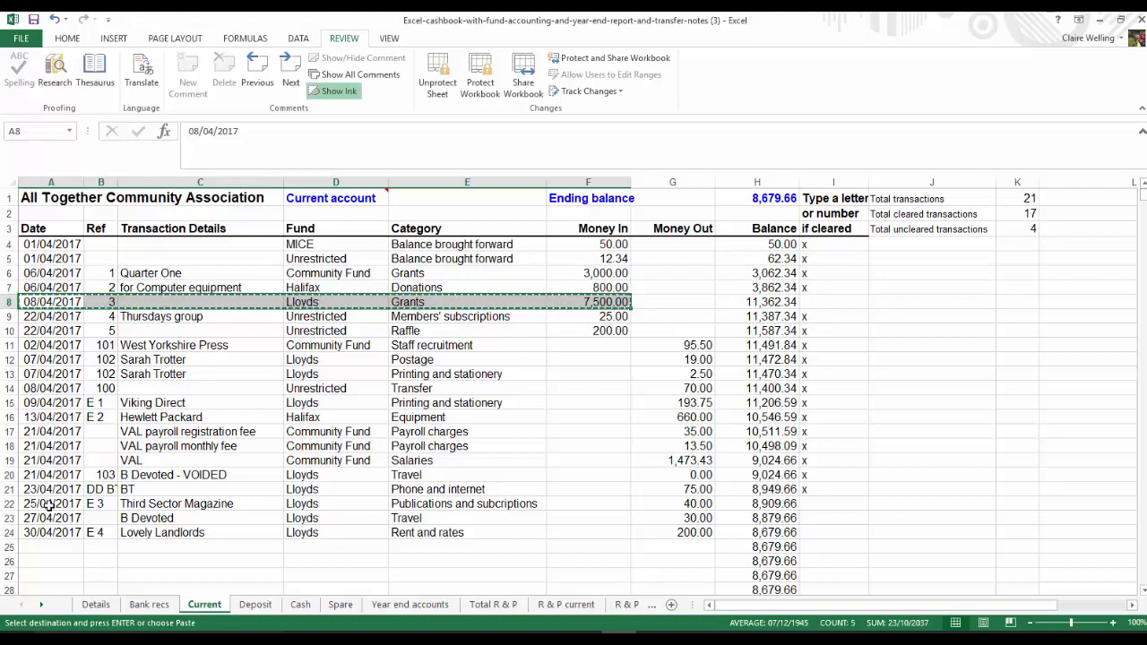
left_click_drag(43, 505, 672, 529)
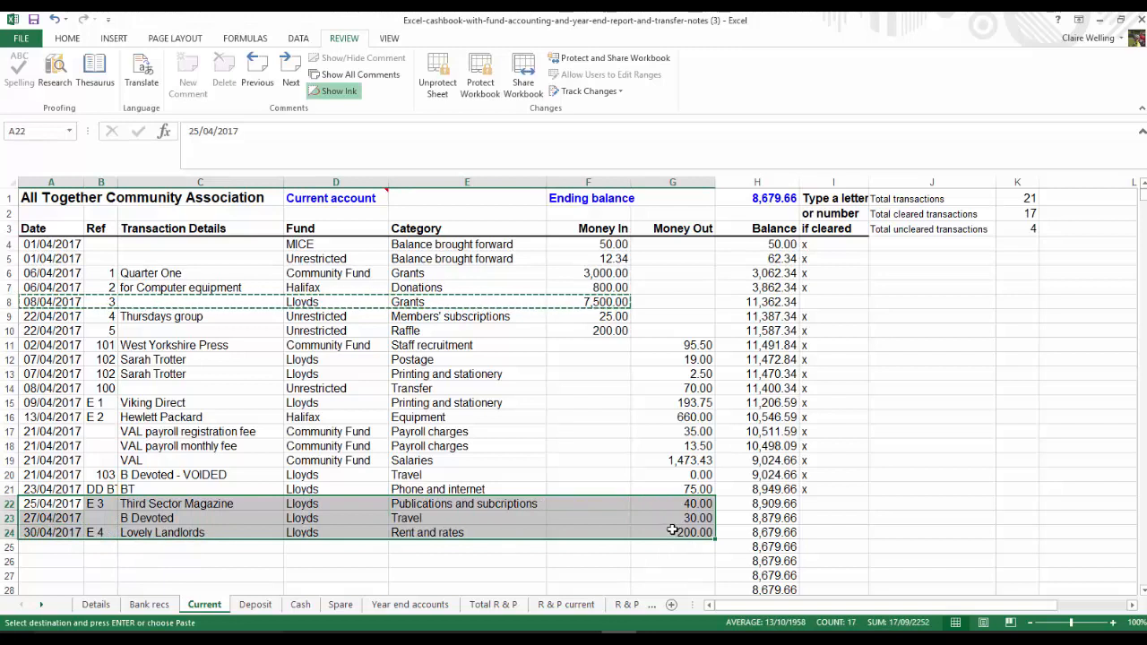
right_click(532, 517)
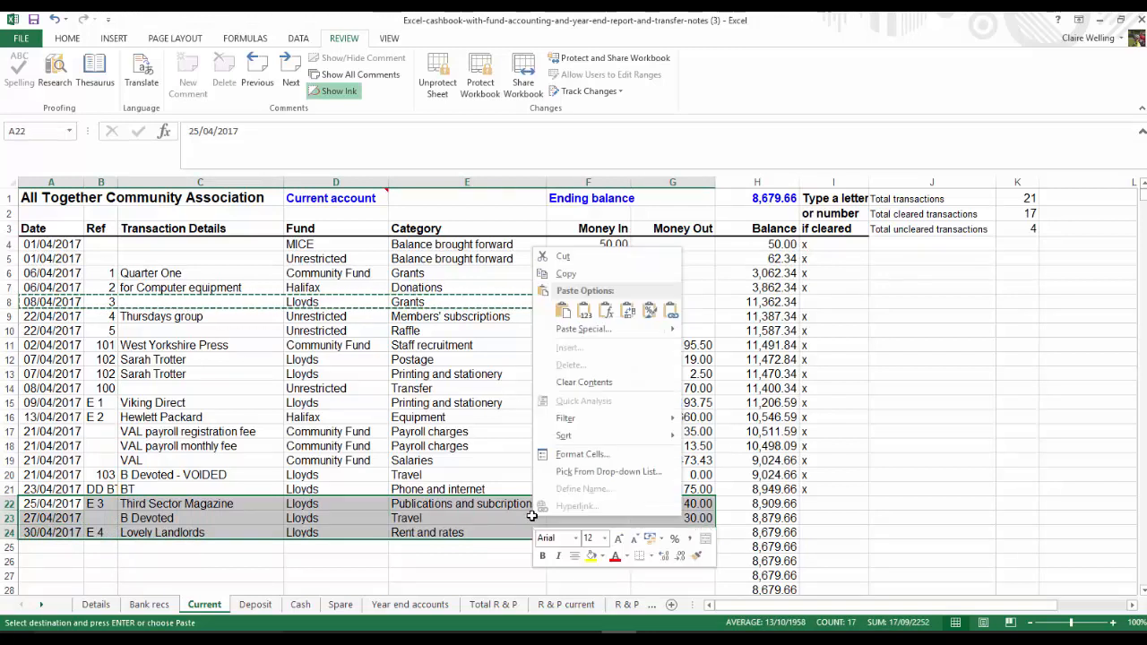
left_click(570, 260)
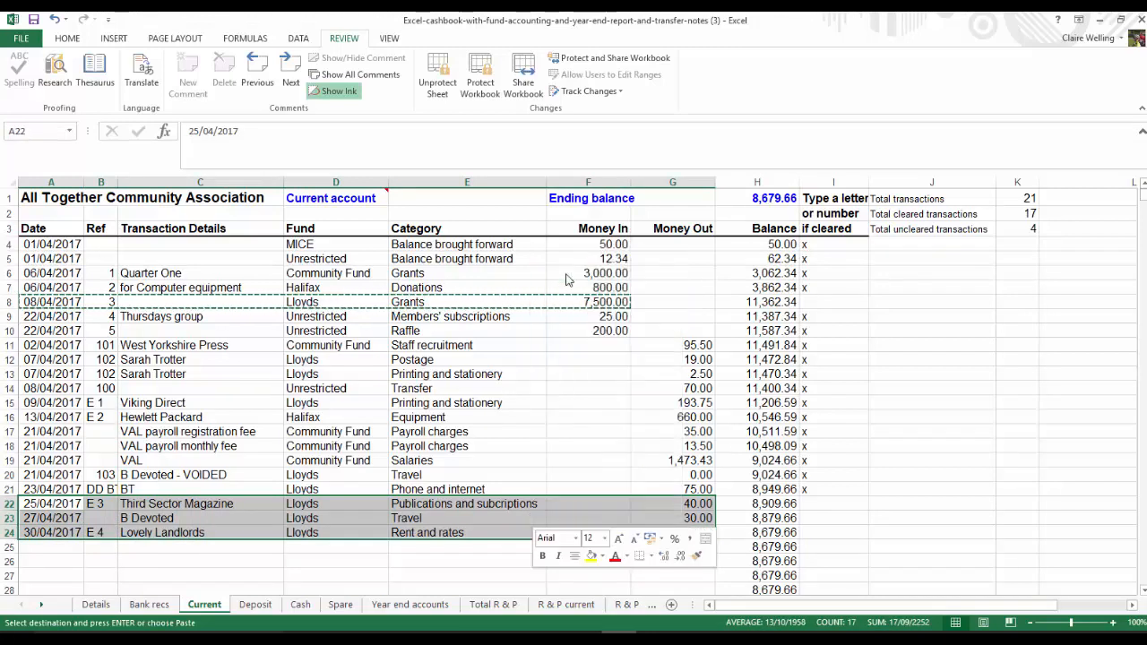
left_click(161, 608)
scroll(124, 445, "down", 5)
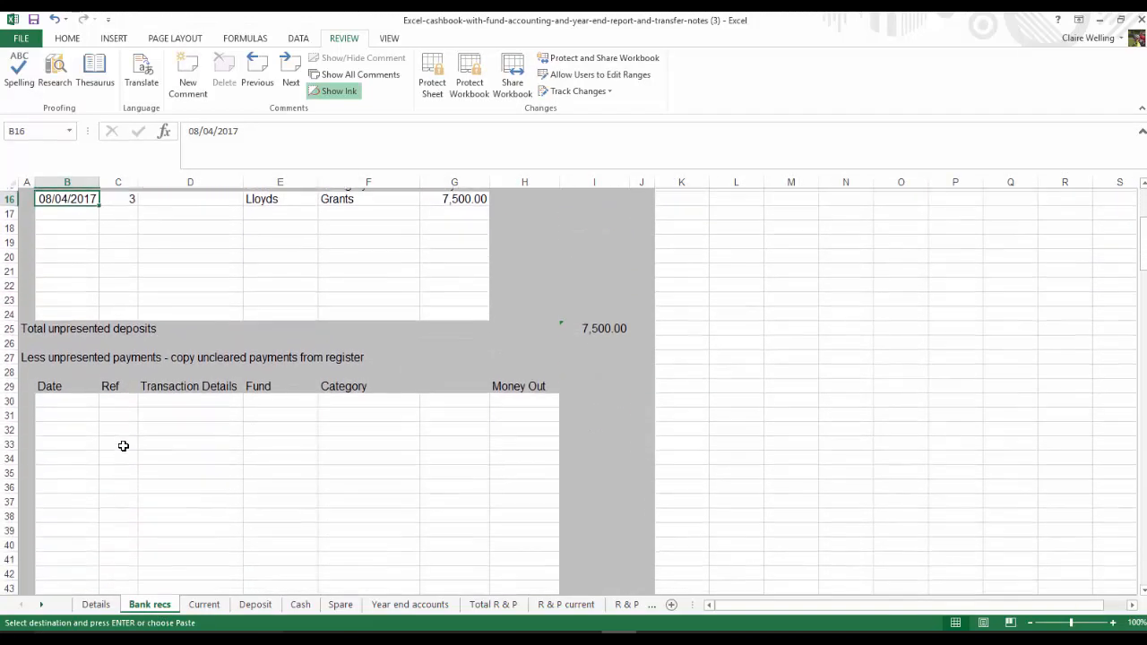
left_click(74, 395)
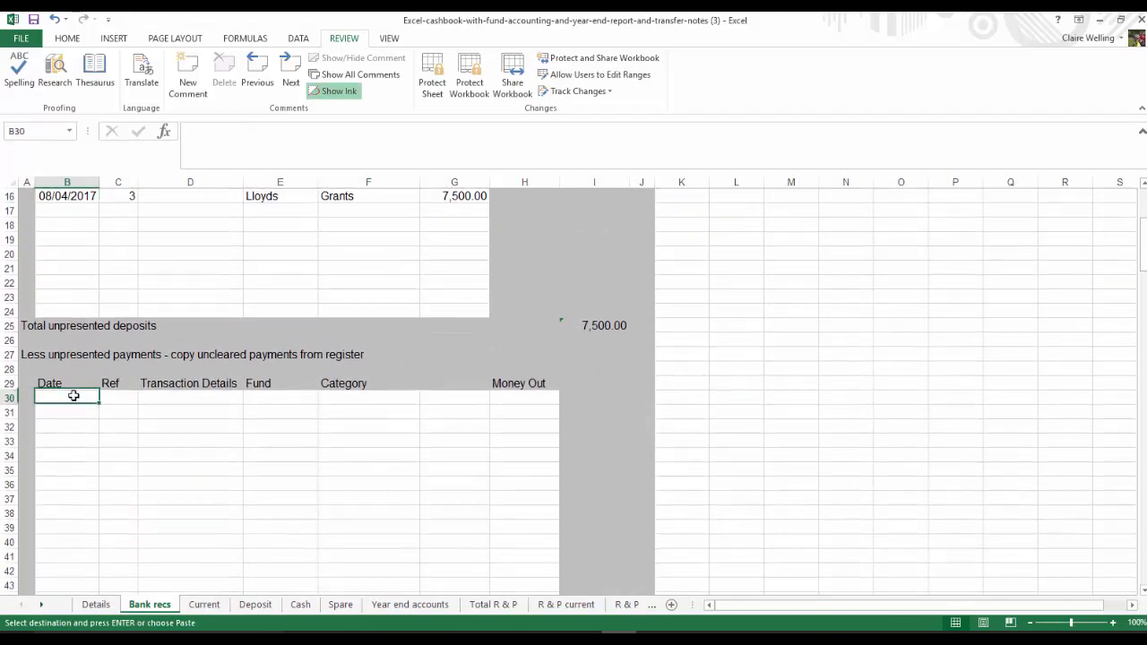
right_click(74, 395)
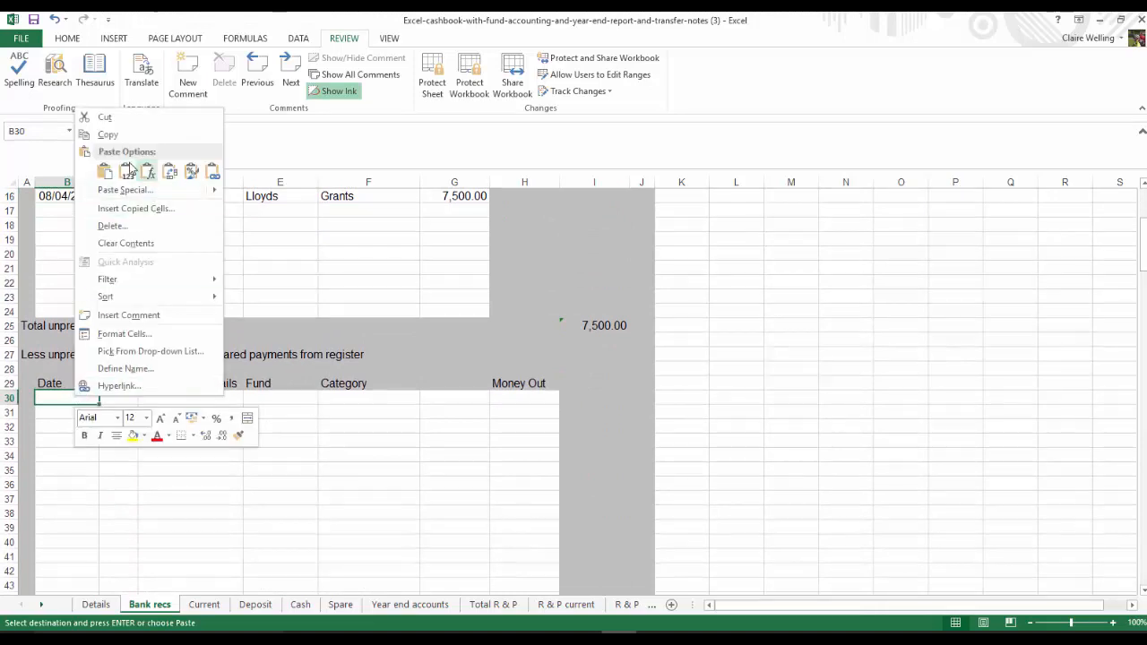
left_click(106, 170)
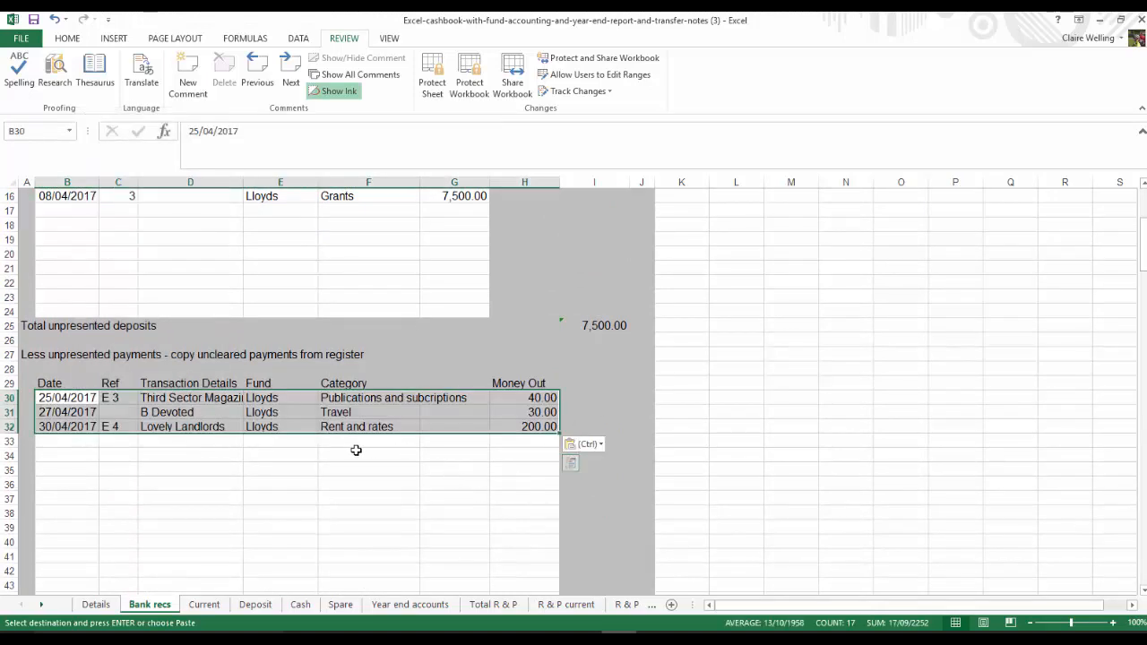
left_click(525, 485)
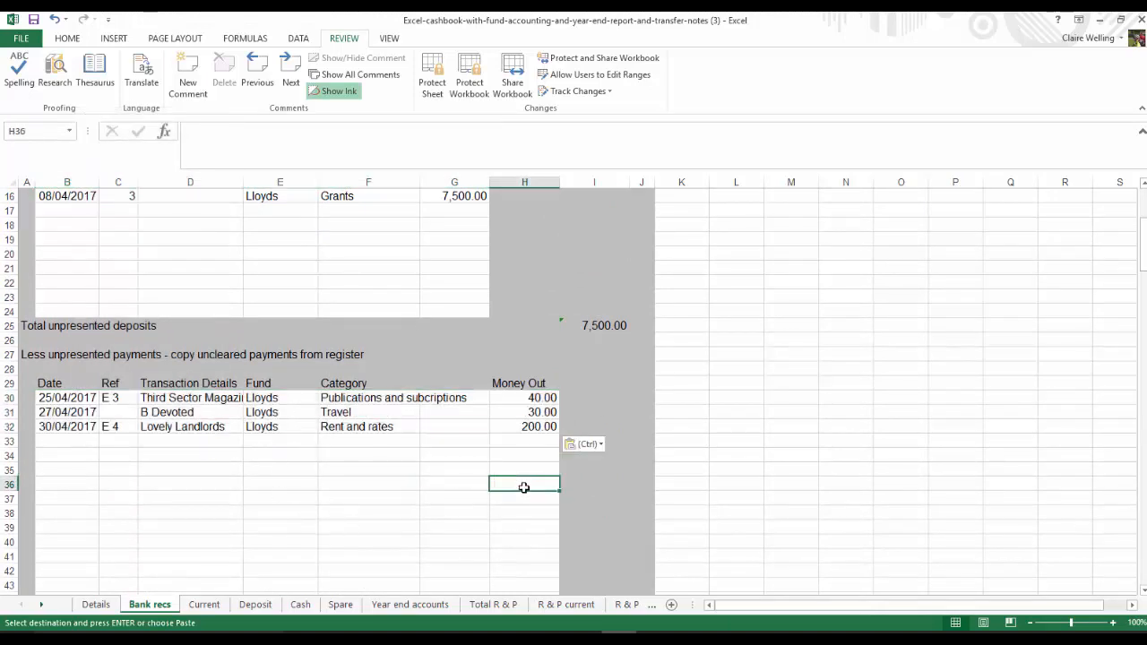
Review the current account's unpresented totals and the formulas behind its adjusted balance and difference
scroll(524, 487, "up", 1)
scroll(524, 486, "down", 5)
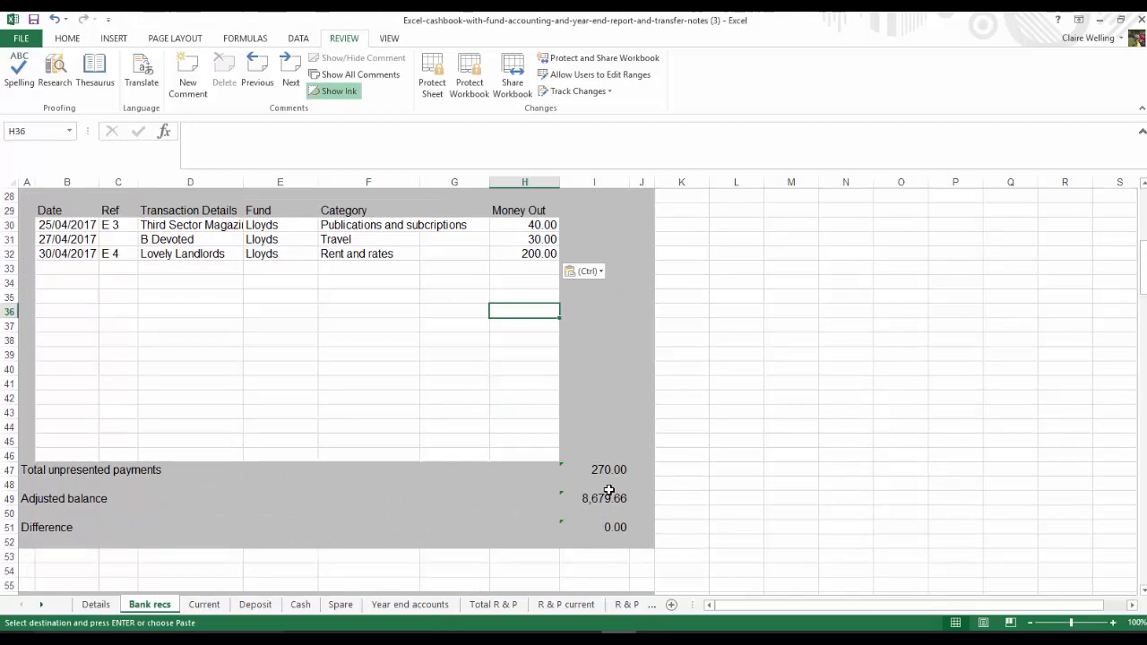
left_click(589, 494)
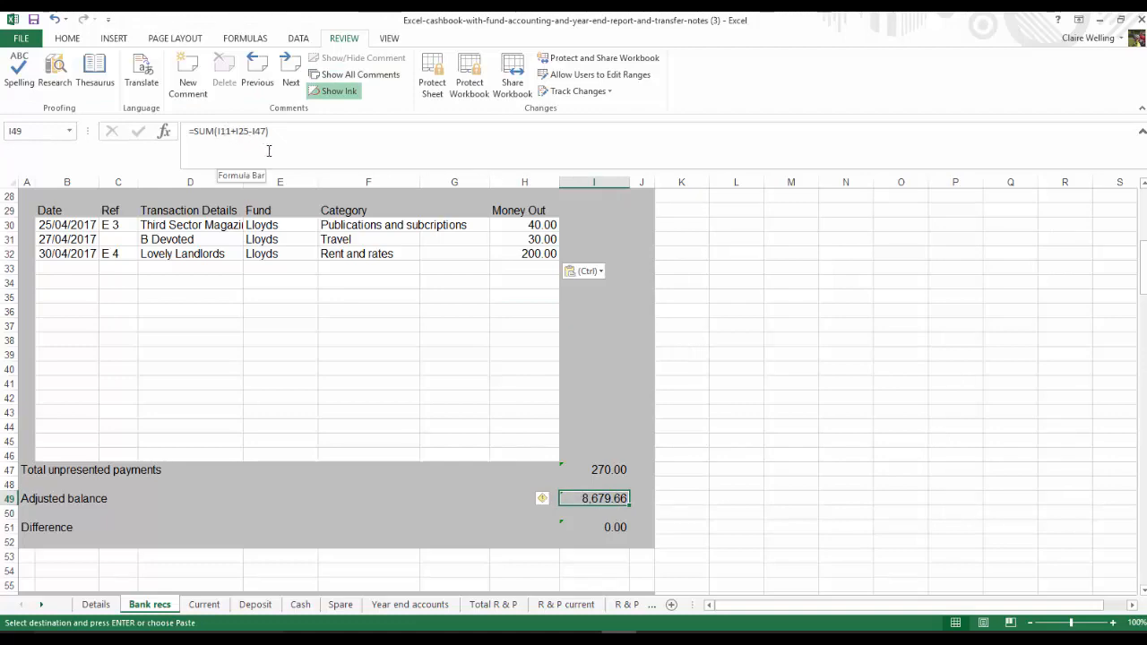
scroll(636, 608, "up", 7)
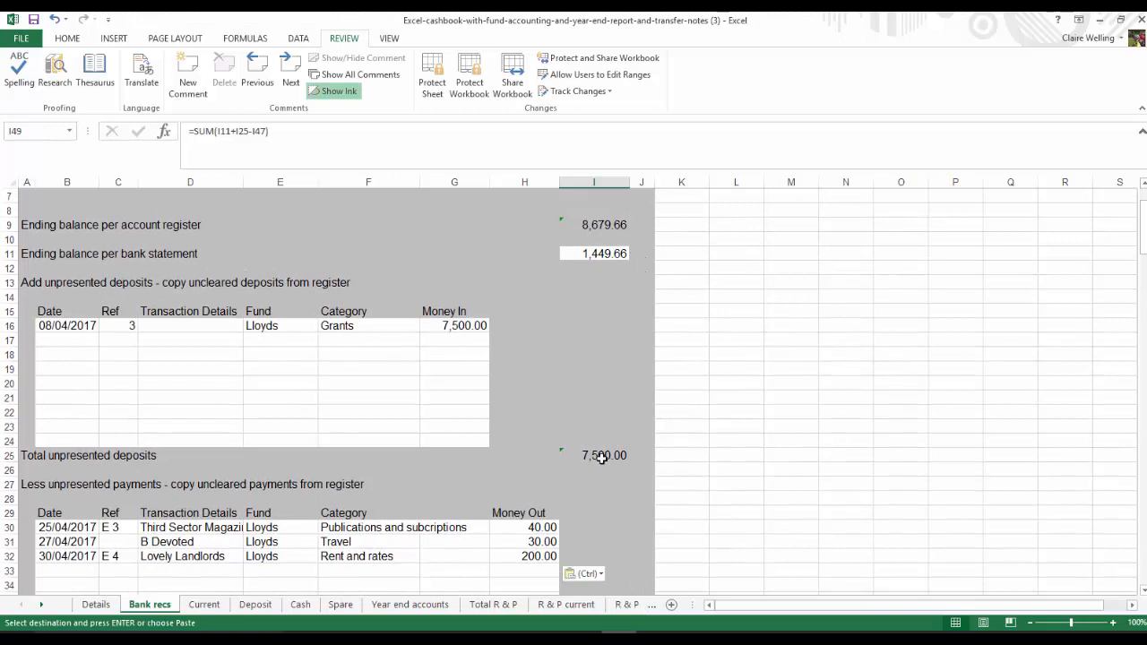
scroll(605, 461, "down", 6)
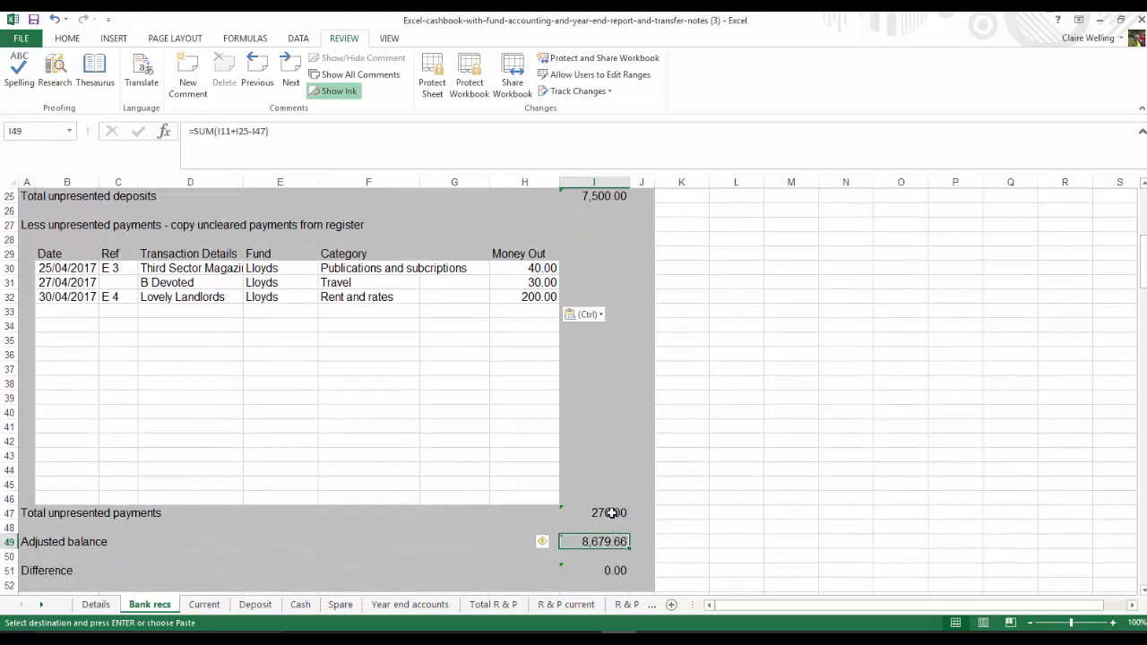
scroll(611, 519, "down", 2)
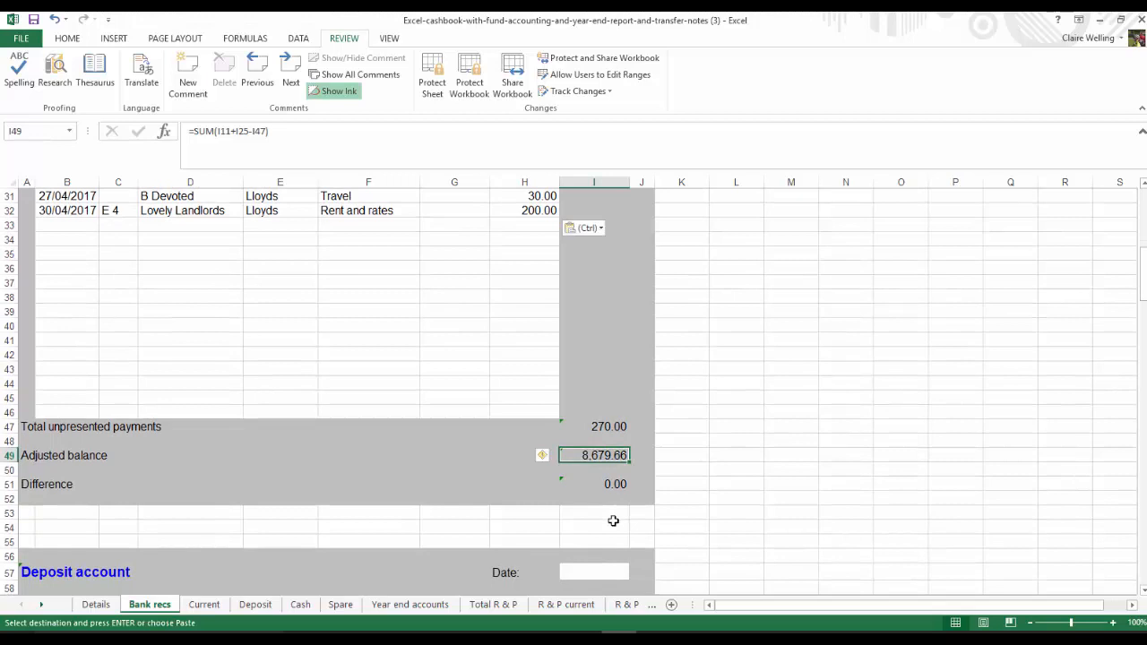
left_click(614, 484)
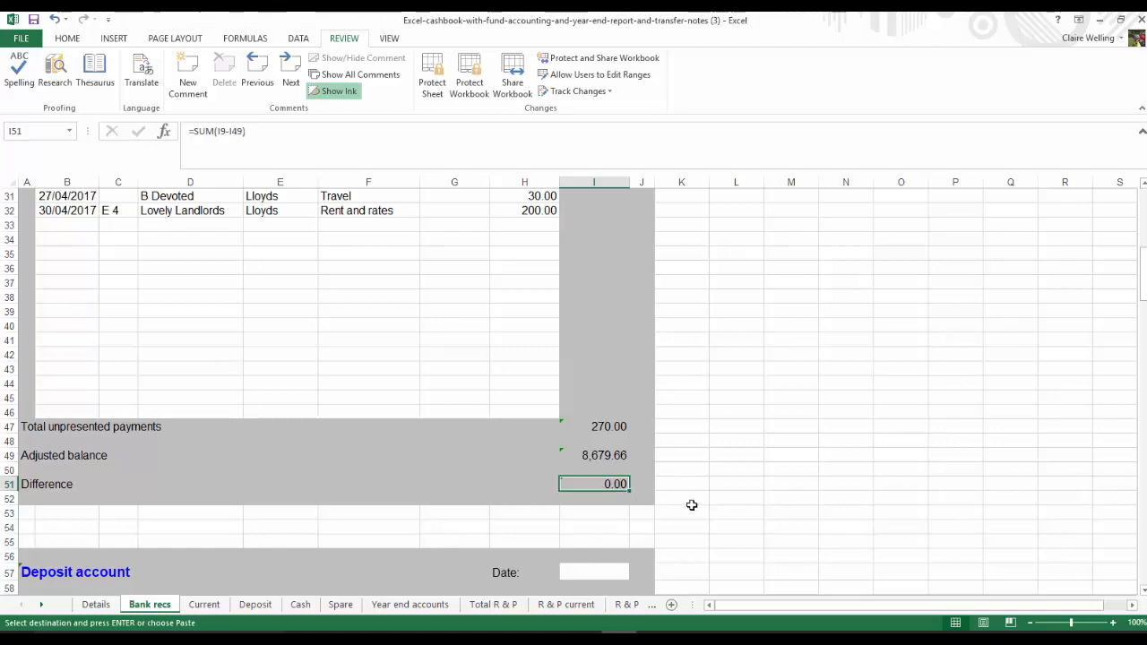
Check the formula behind the current account's ending register balance on Bank recs and view the Current sheet it refers to
scroll(691, 505, "up", 5)
scroll(719, 514, "up", 5)
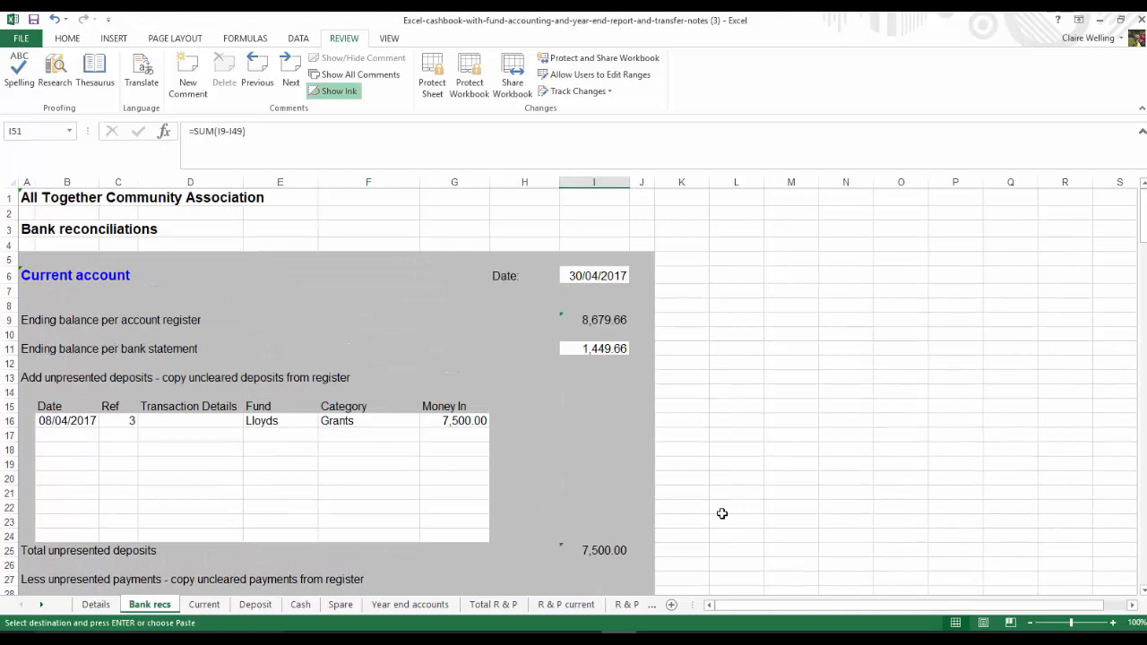
left_click(598, 322)
key("ctrl+v")
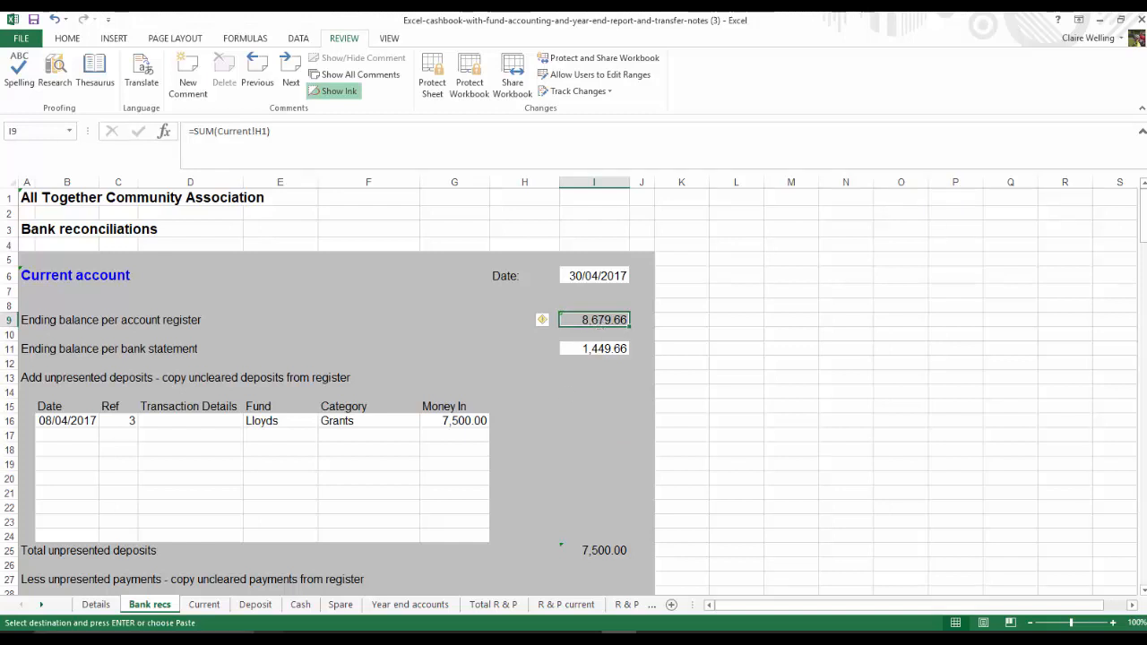
left_click(205, 605)
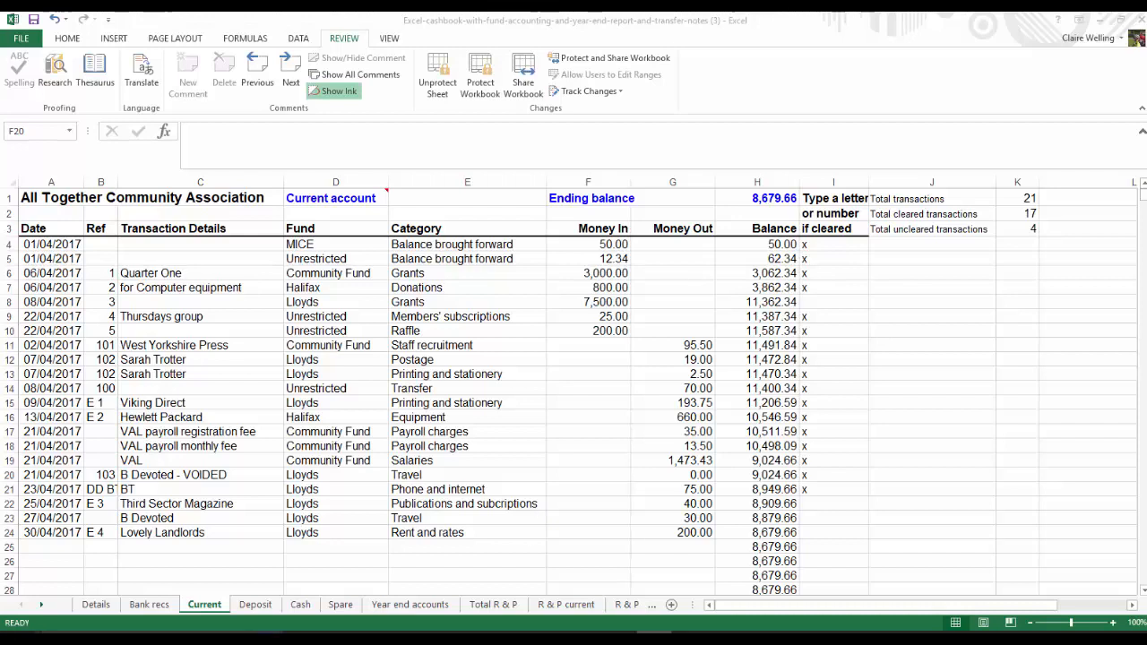
Start a petty cash entry in row 5 of the Cash sheet with date 07/04/2017, reference PC 1 and the payee's name
left_click(303, 605)
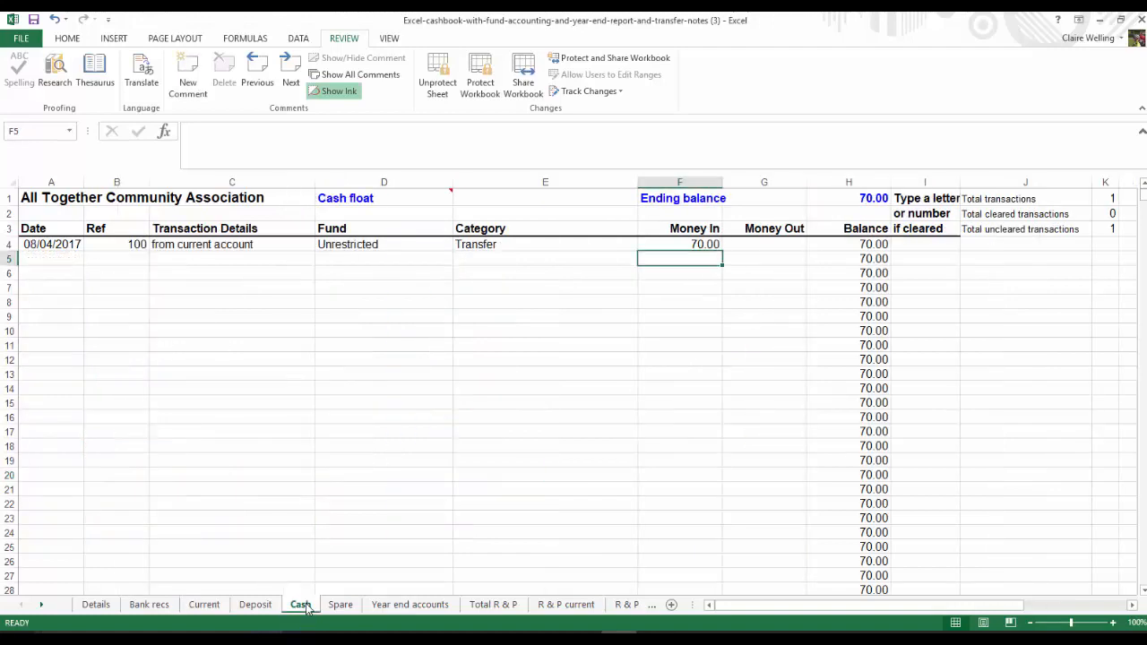
left_click(57, 257)
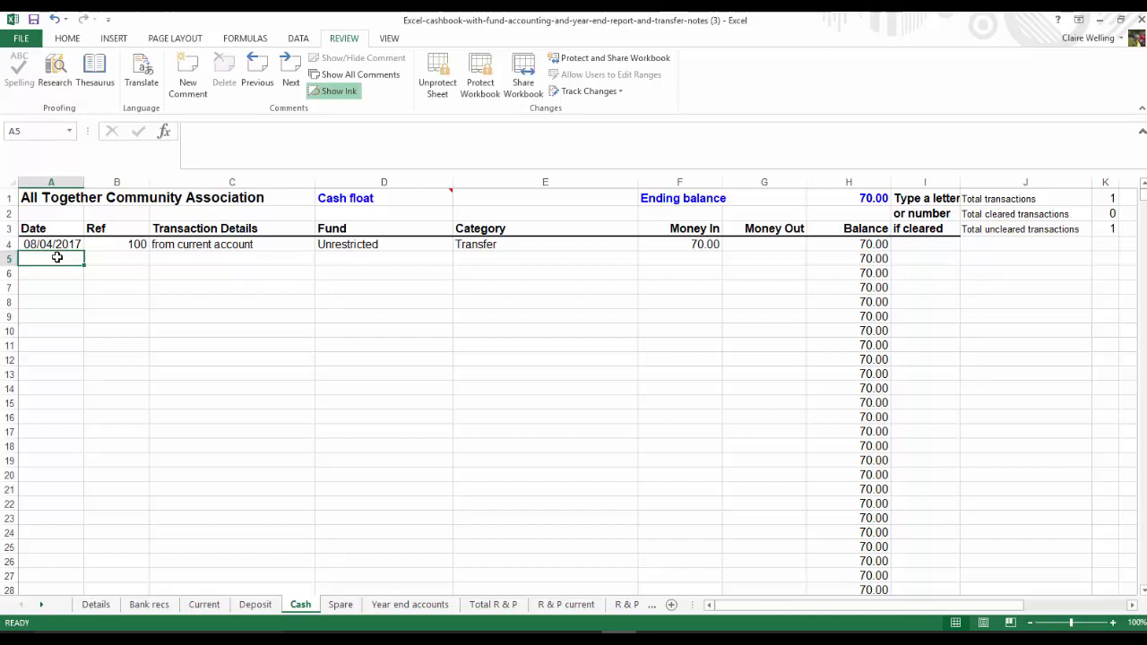
key("Tab")
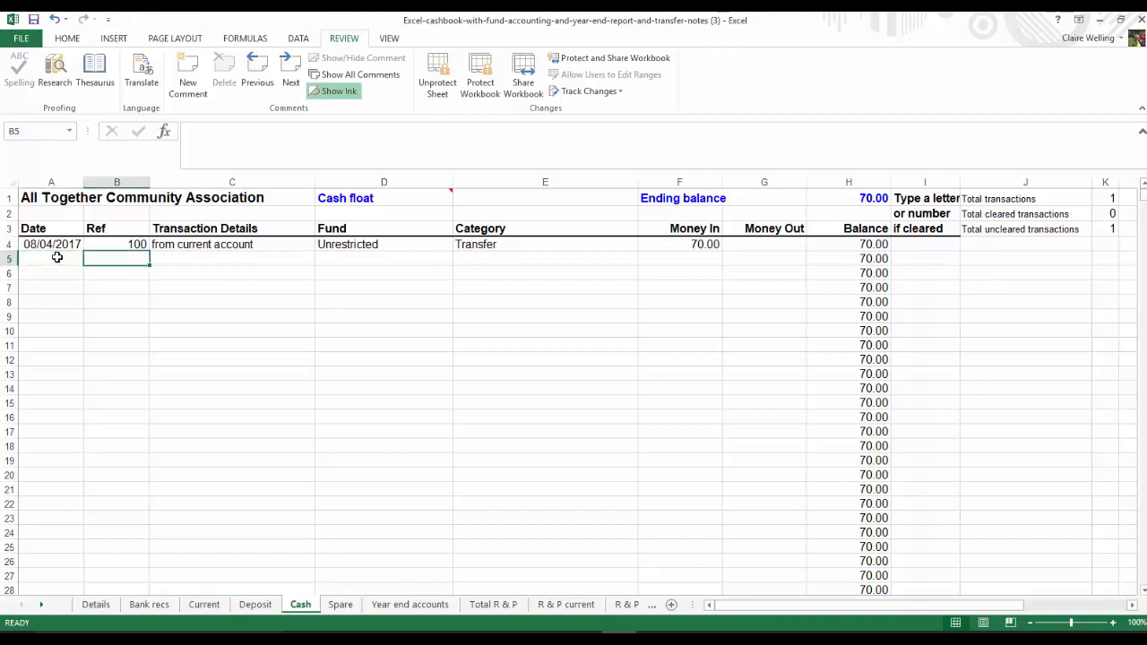
type("PC 1")
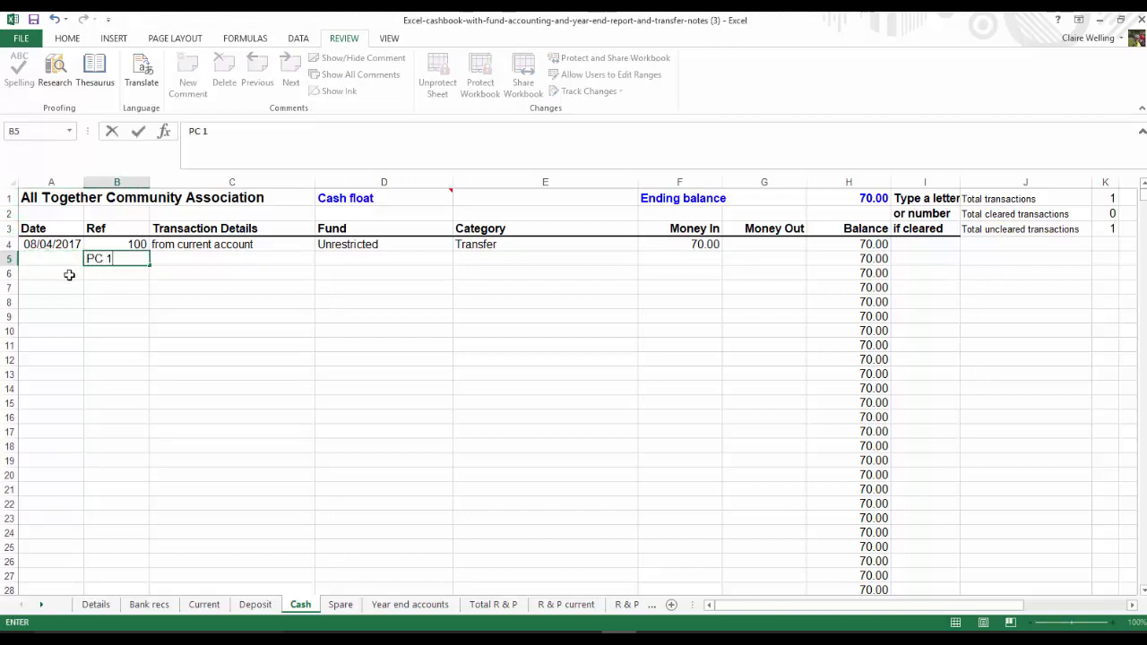
left_click(44, 258)
type("7/04/2017")
key("Tab")
key("Tab")
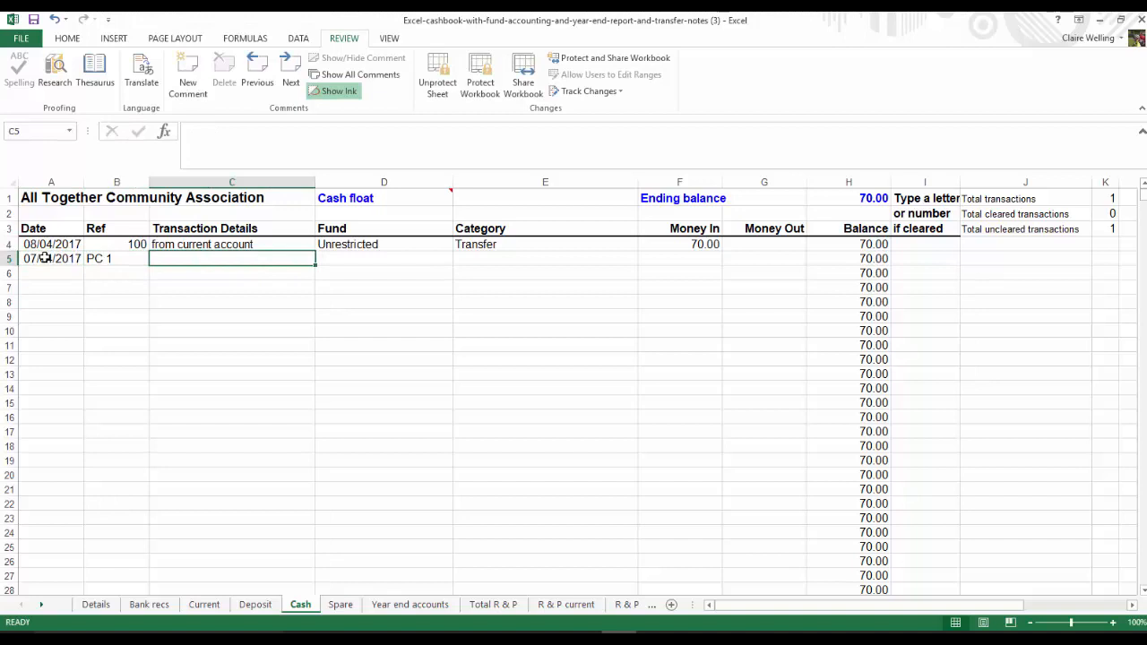
type("J Ed")
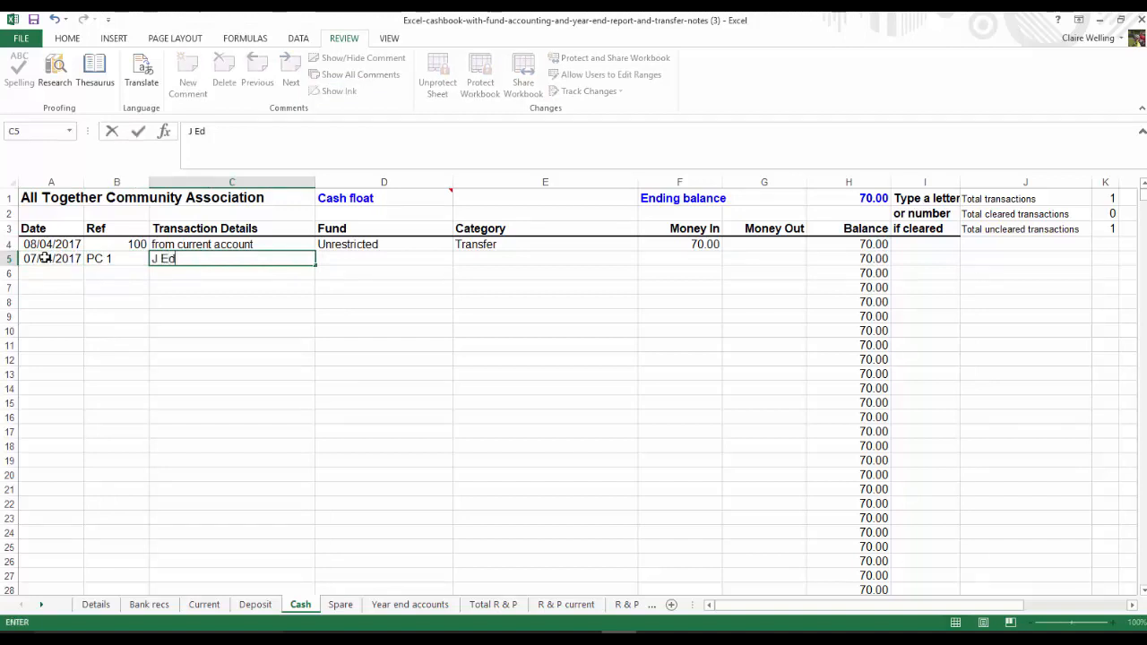
type("wards")
key("Tab")
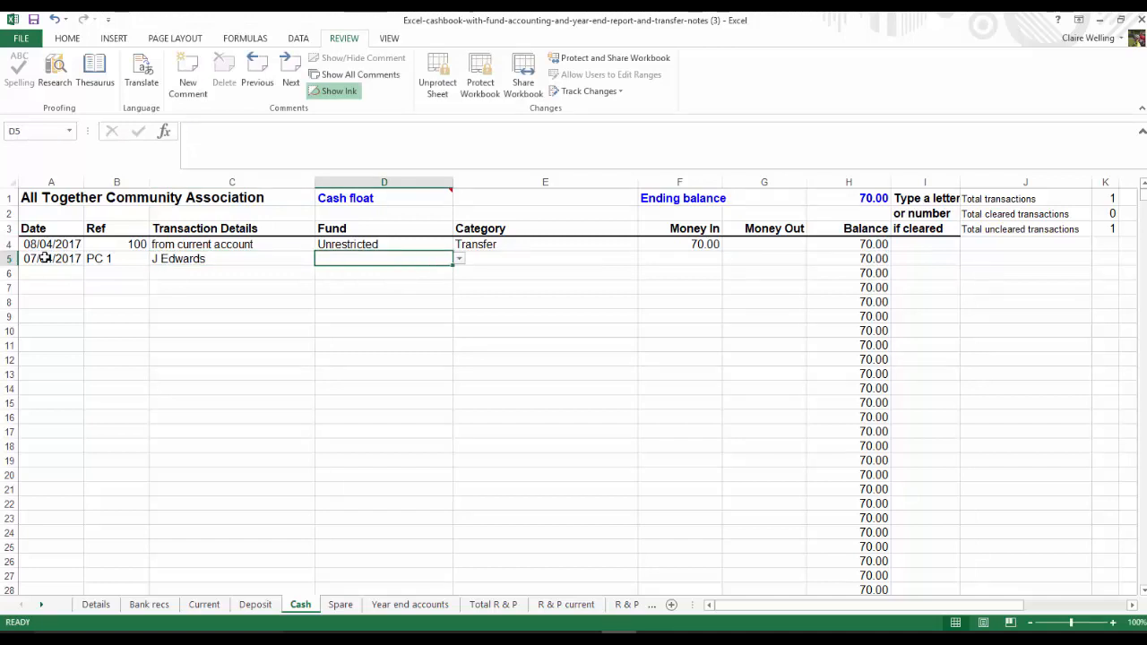
Assign row 5 of the Cash sheet to the Lloyds fund and Postage category, with 2.70 as Money Out
left_click(459, 260)
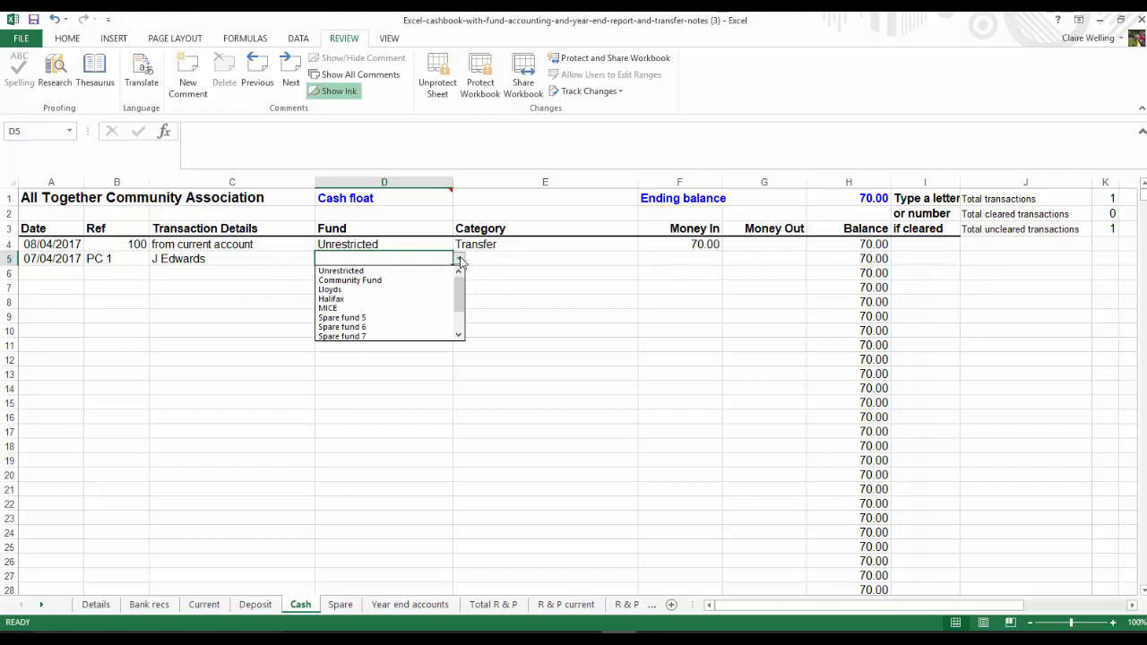
left_click(377, 291)
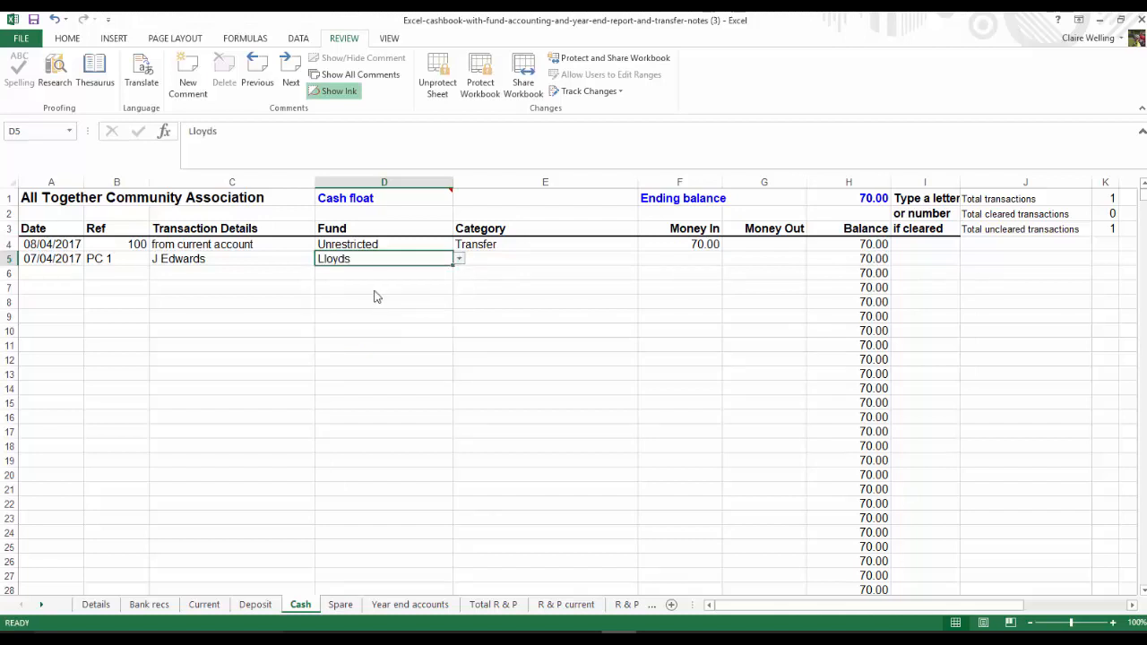
left_click(526, 258)
left_click(645, 260)
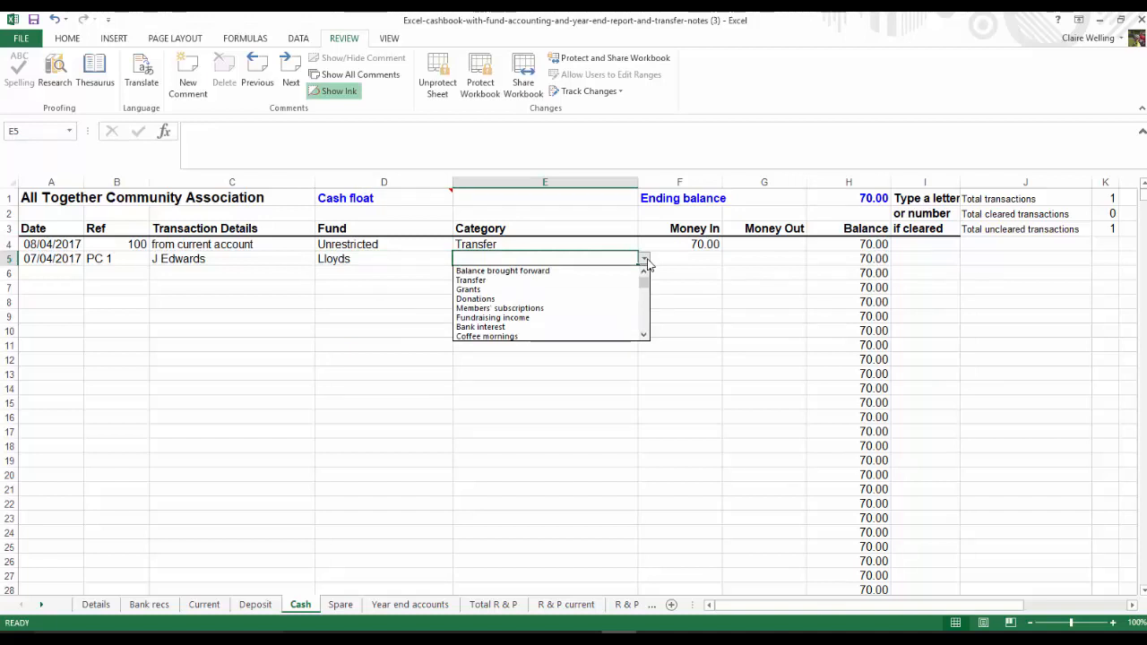
scroll(646, 328, "down", 5)
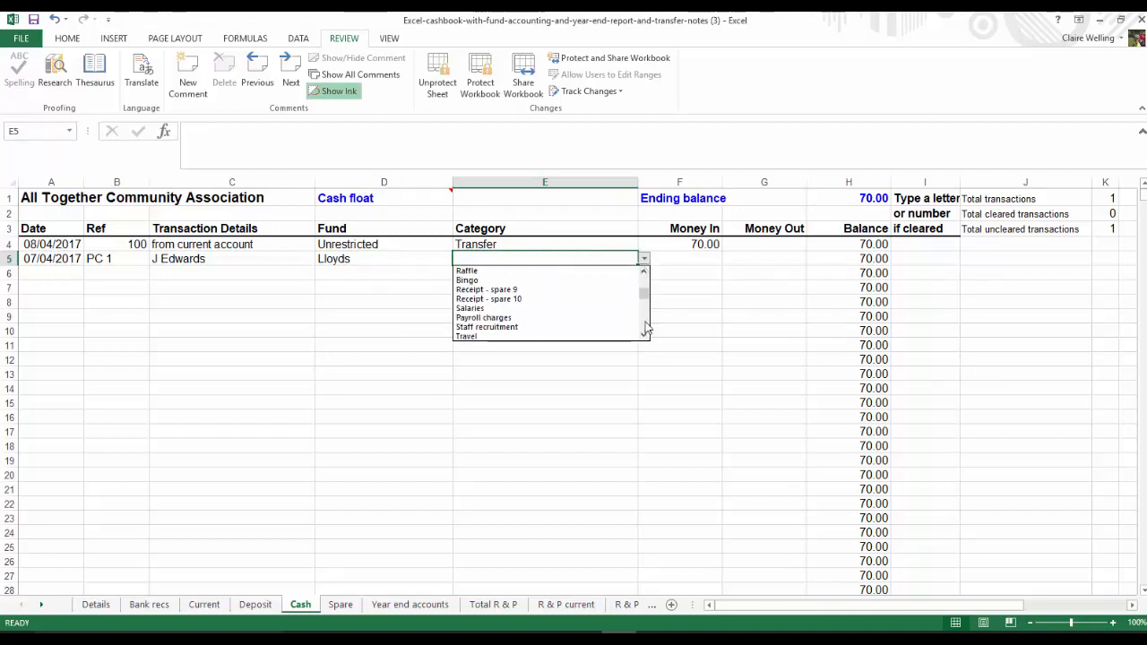
left_click(522, 337)
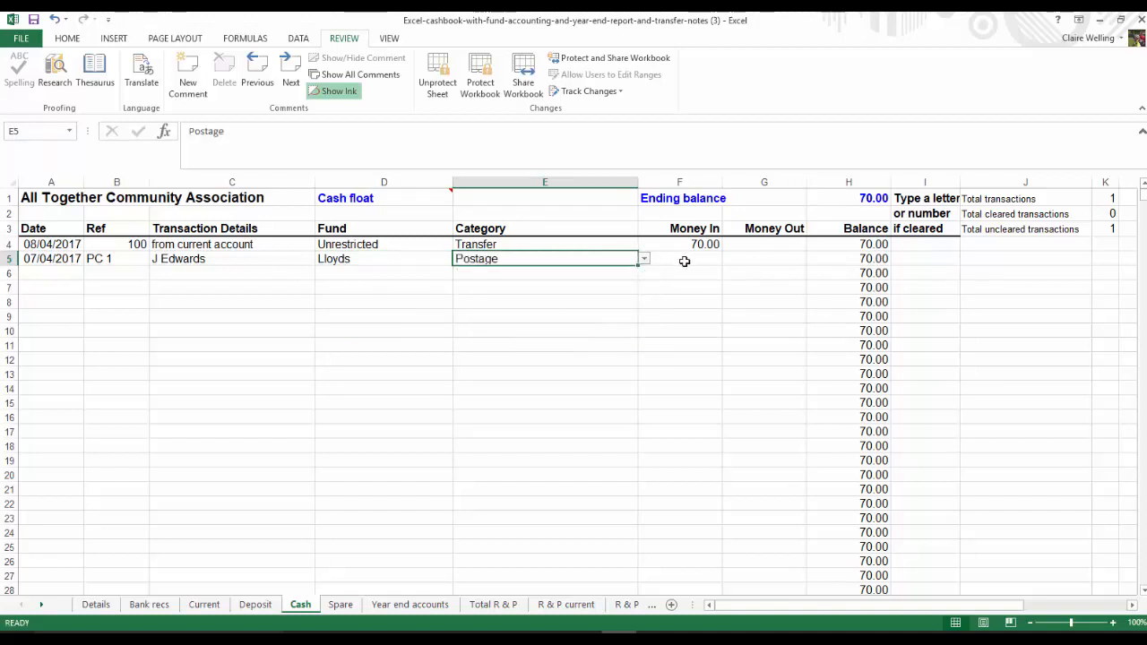
left_click(740, 261)
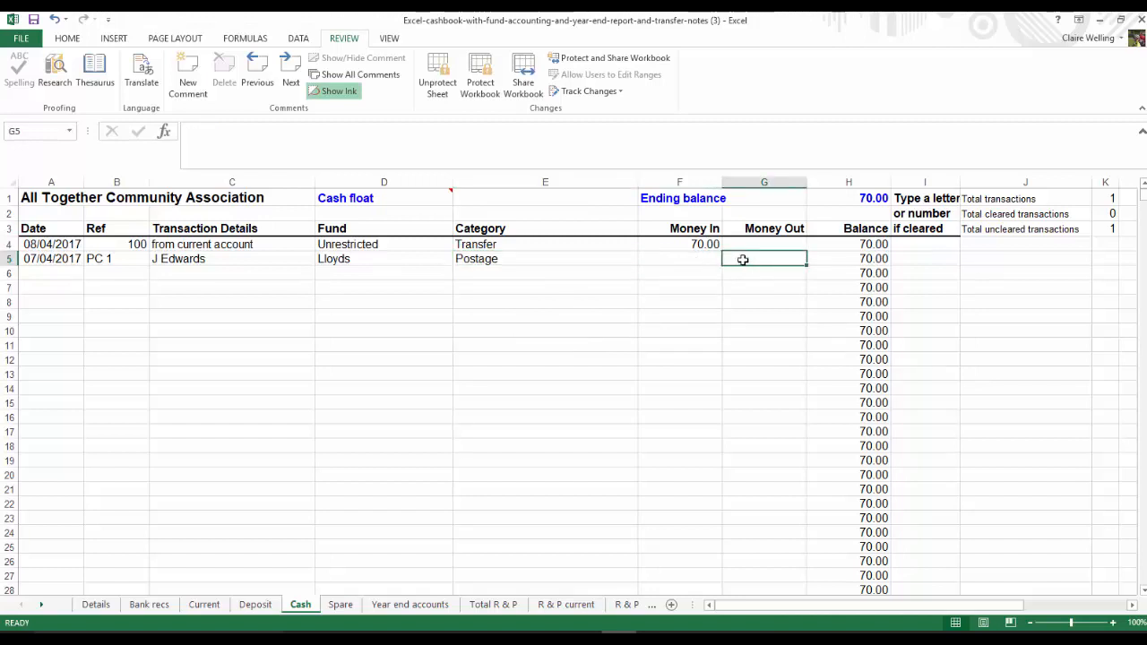
type("2.7")
key("Return")
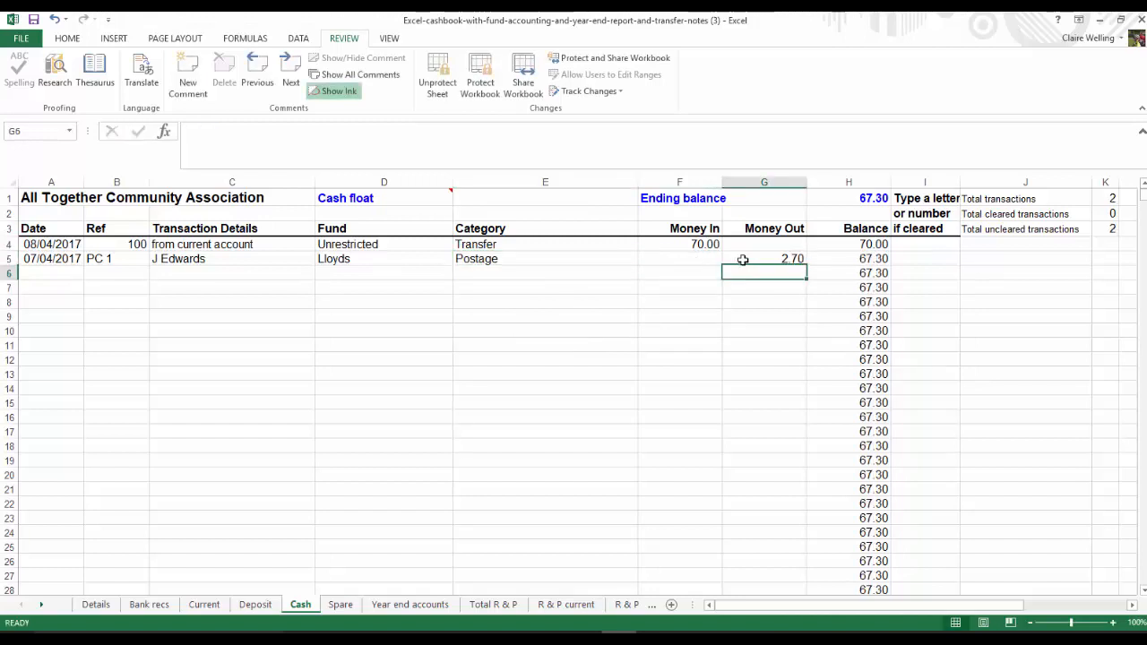
Enter 1.00 as Money Out in row 6, with category Printing and stationery and fund Lloyds
type("1")
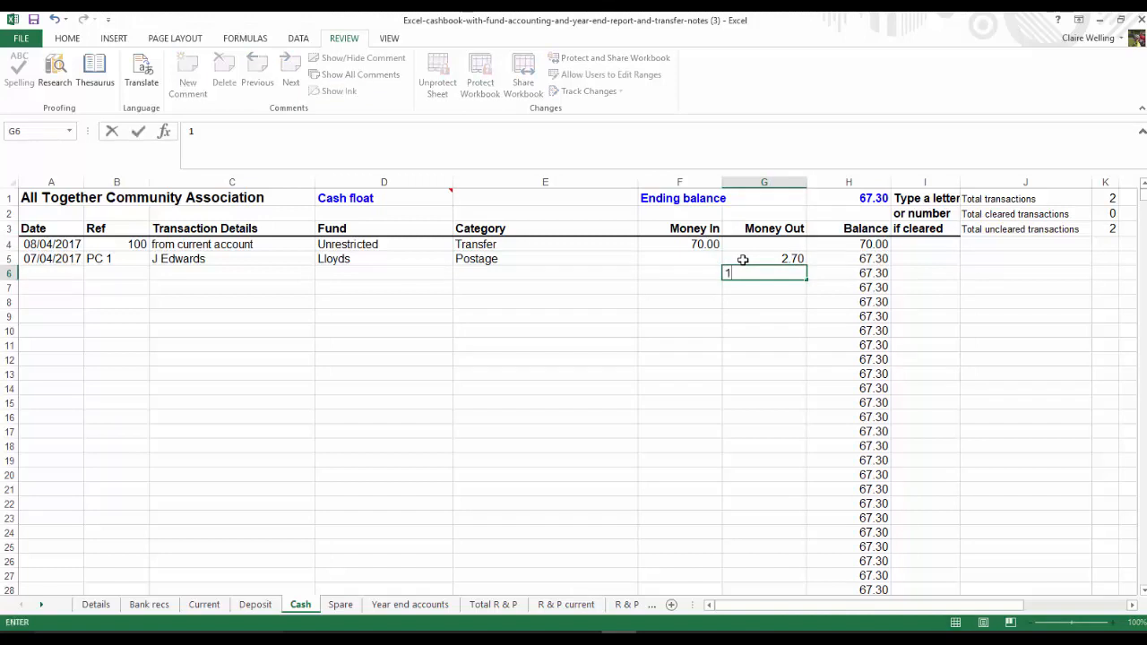
left_click(502, 271)
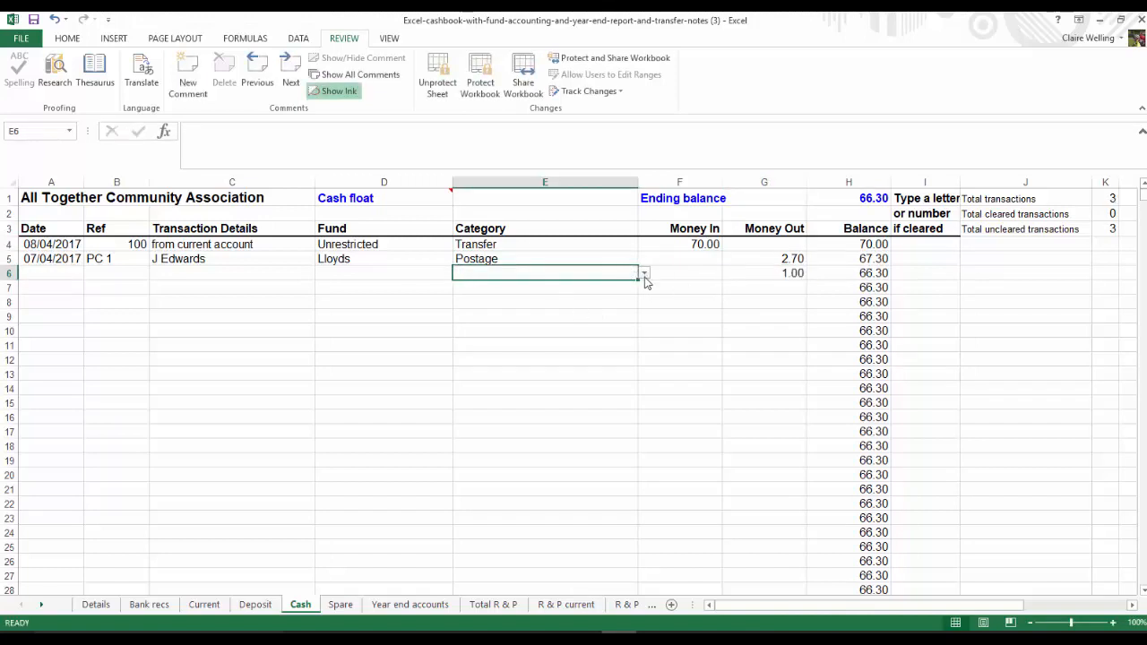
left_click(644, 273)
left_click(646, 339)
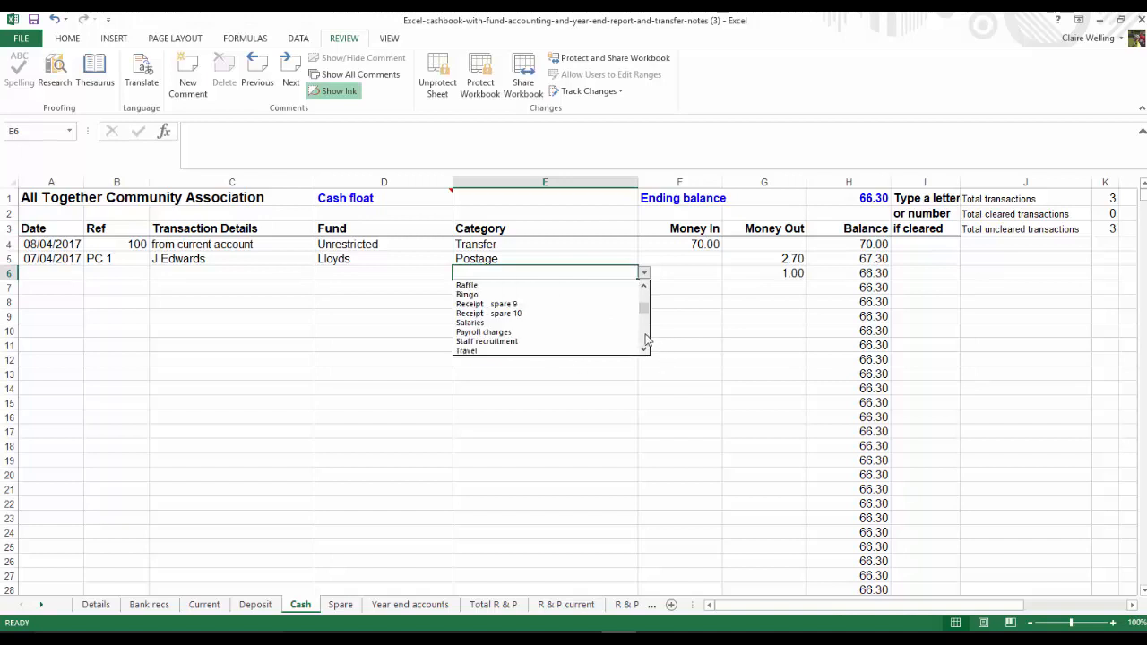
left_click(646, 338)
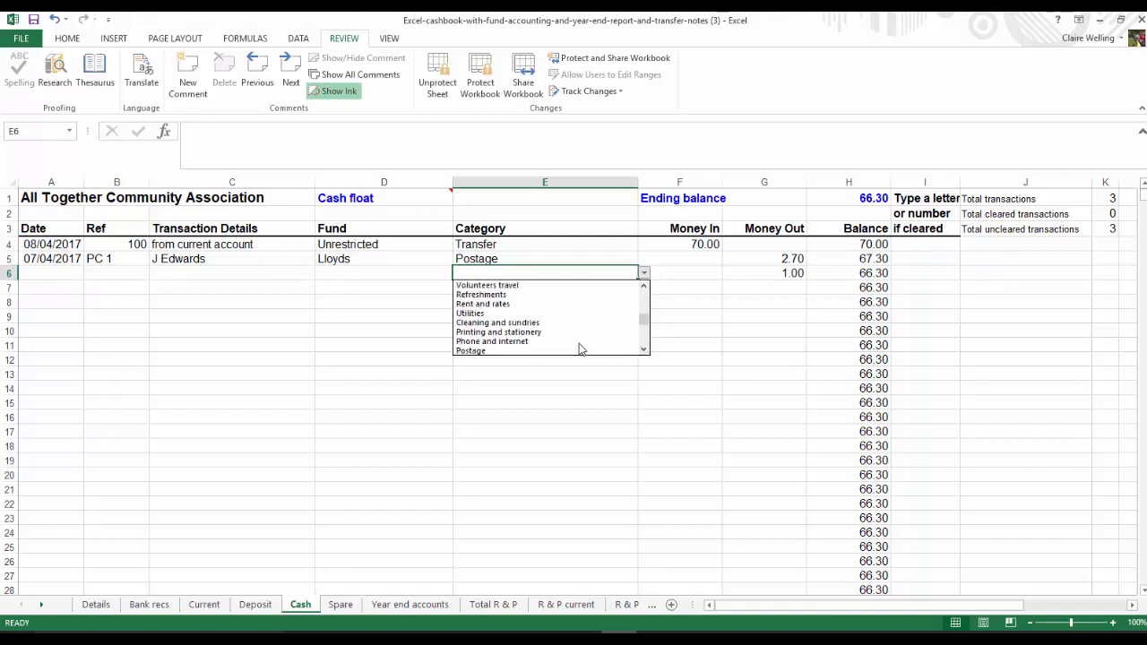
left_click(528, 331)
left_click(344, 270)
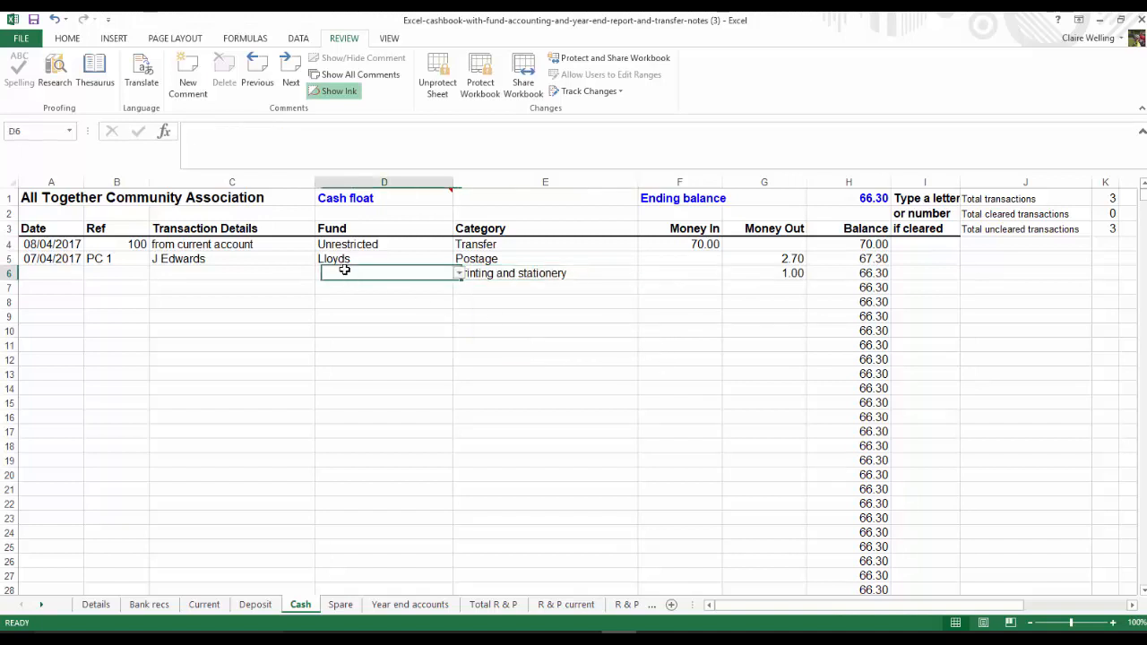
type("lloyds")
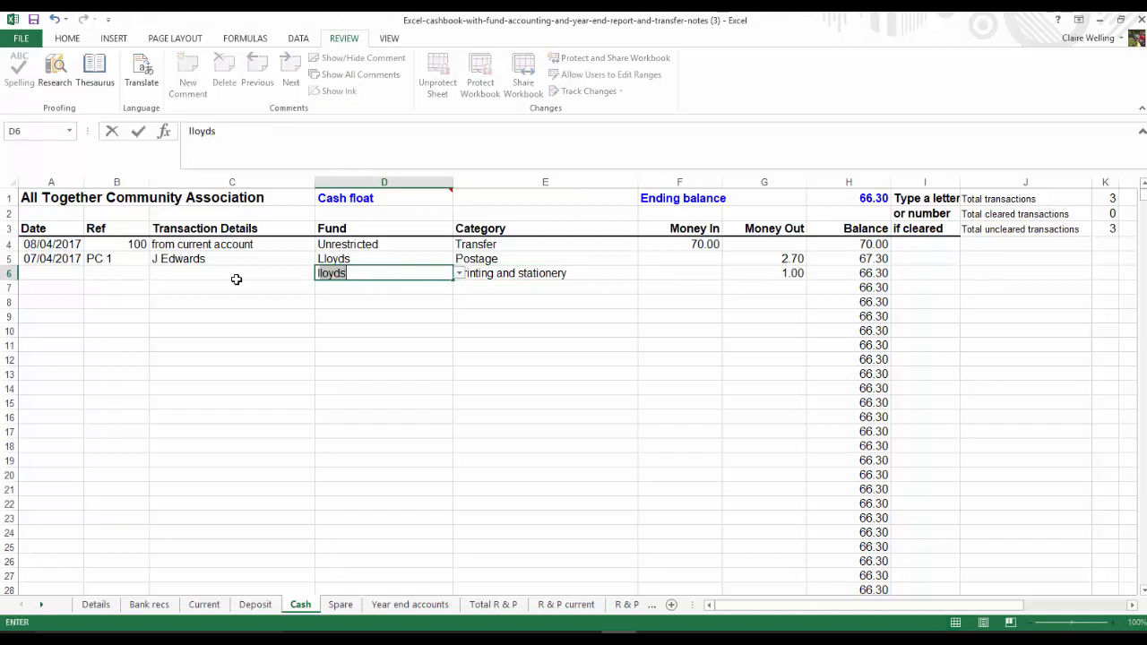
Copy the date, reference and transaction details from row 5 into row 6 of the Cash sheet
left_click_drag(53, 258, 183, 259)
key("ctrl+c")
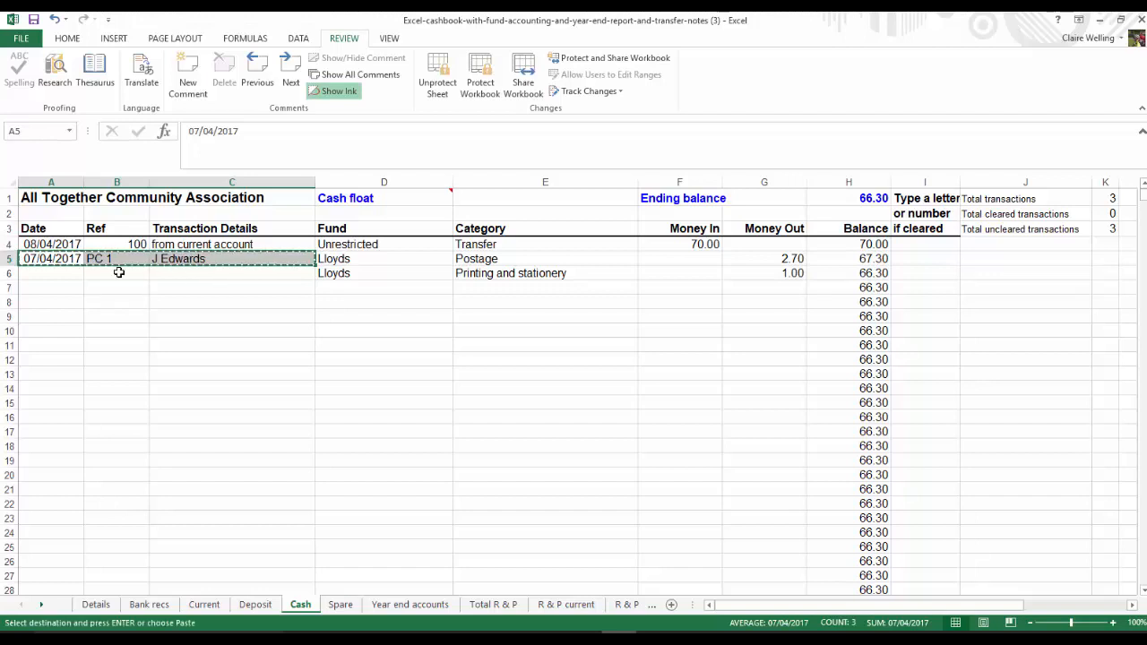
left_click(52, 278)
key("ctrl+v")
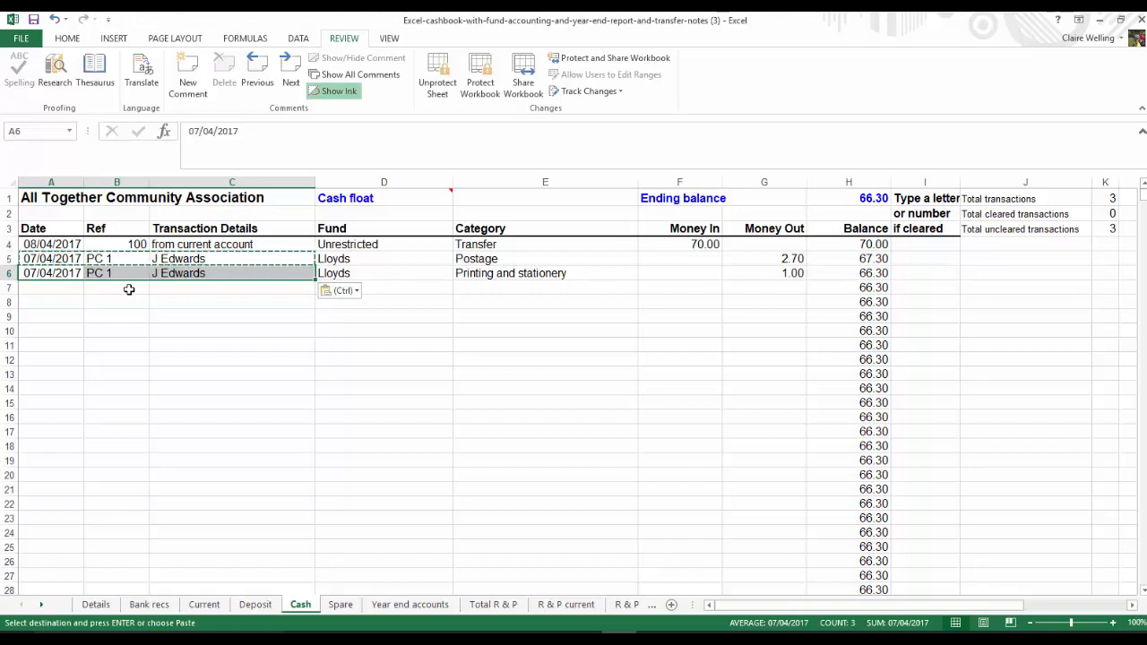
Start a receipt in row 7 with date 09/04/2017, reference PC B and the details "Tuesday coffee morning"
left_click(59, 287)
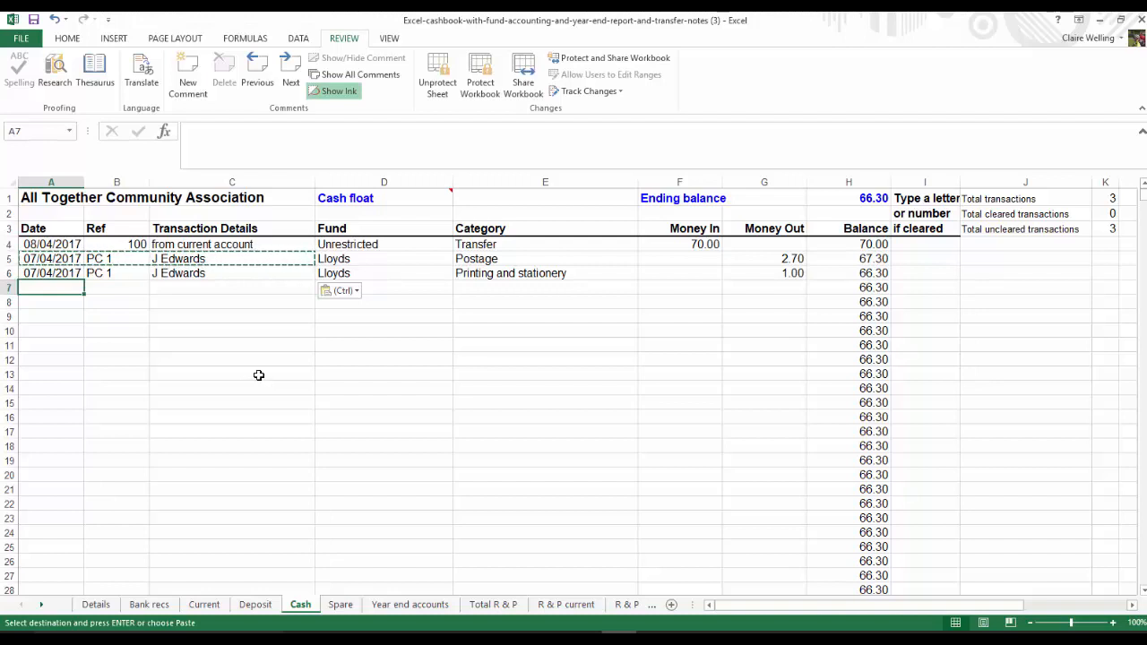
type("9/4/17")
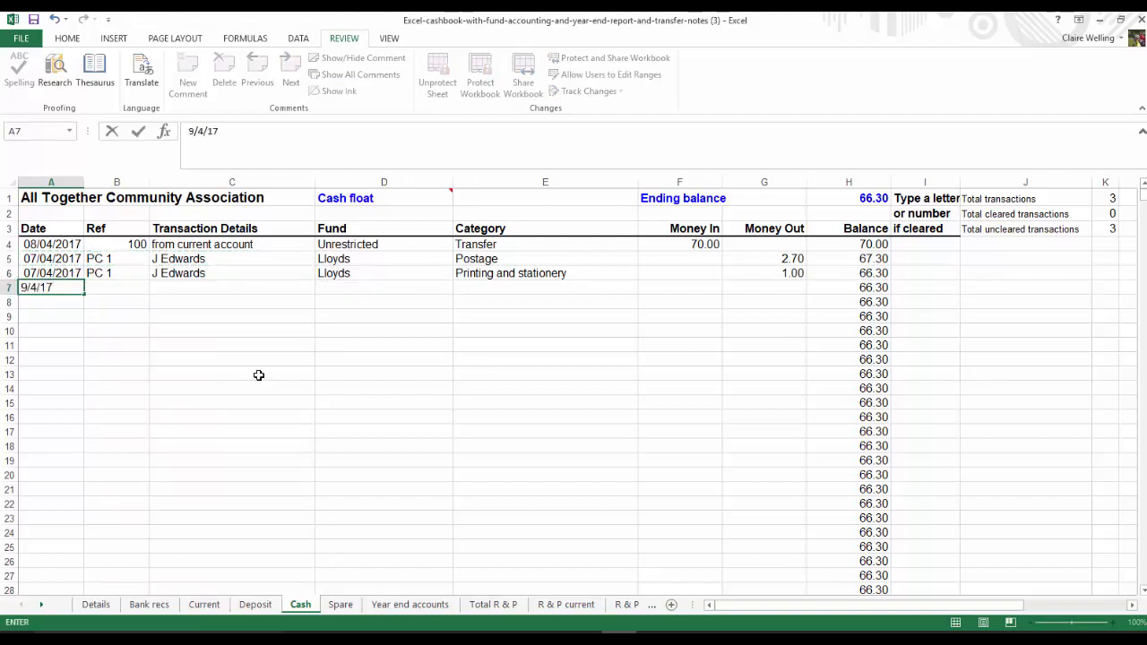
key("Tab")
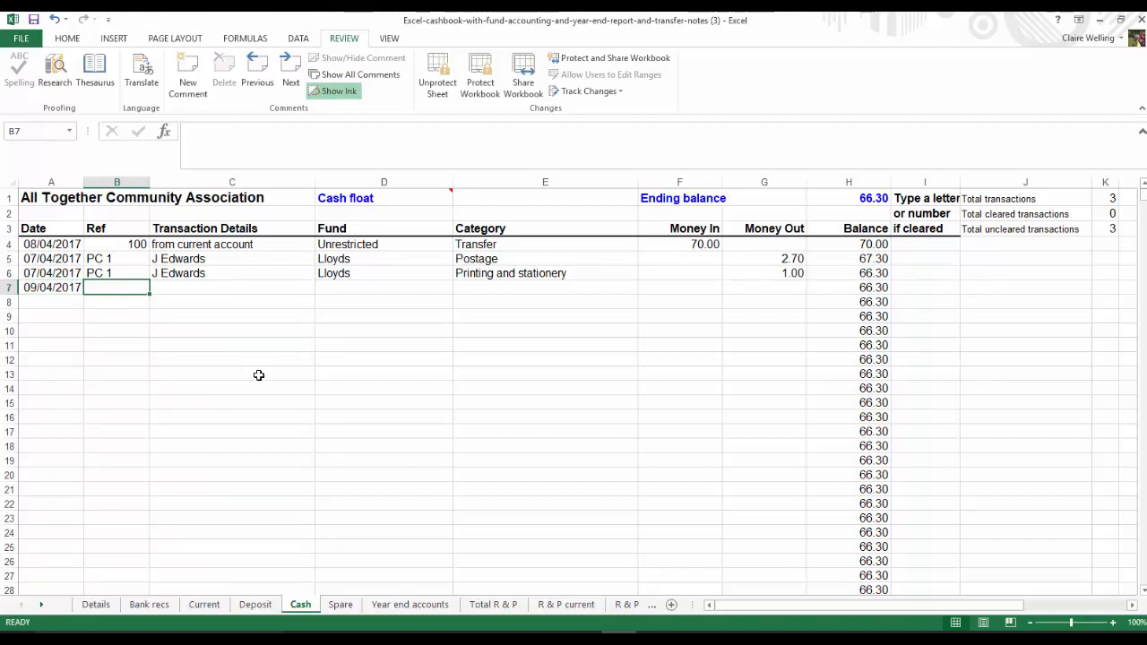
type("PC 1")
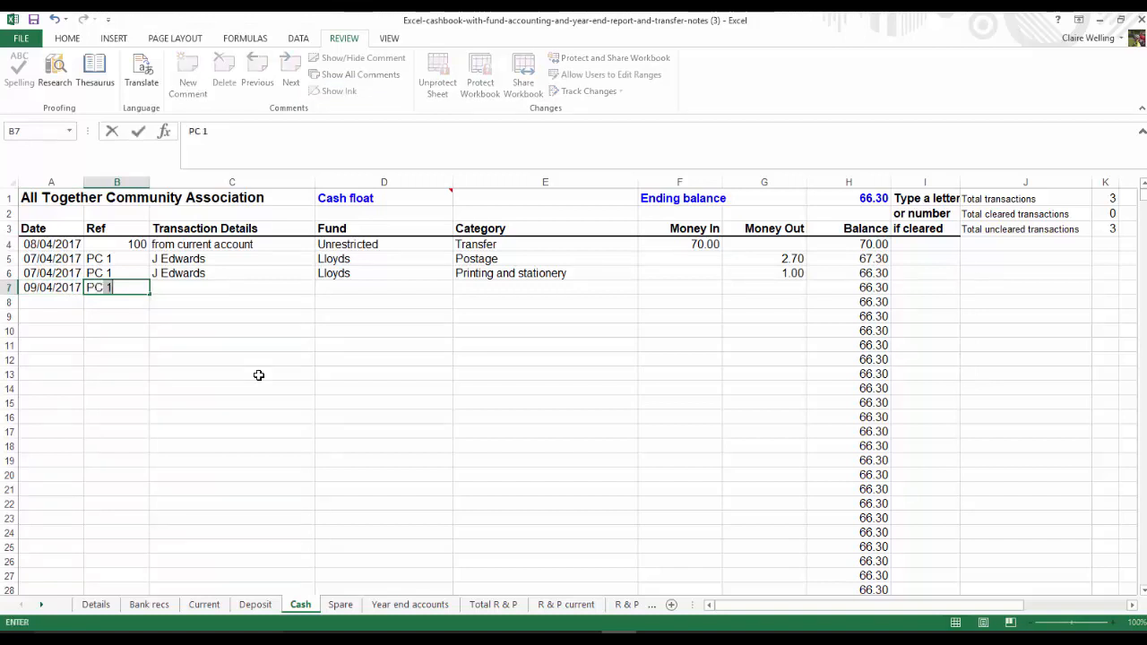
key("BackSpace")
type("B")
key("Tab")
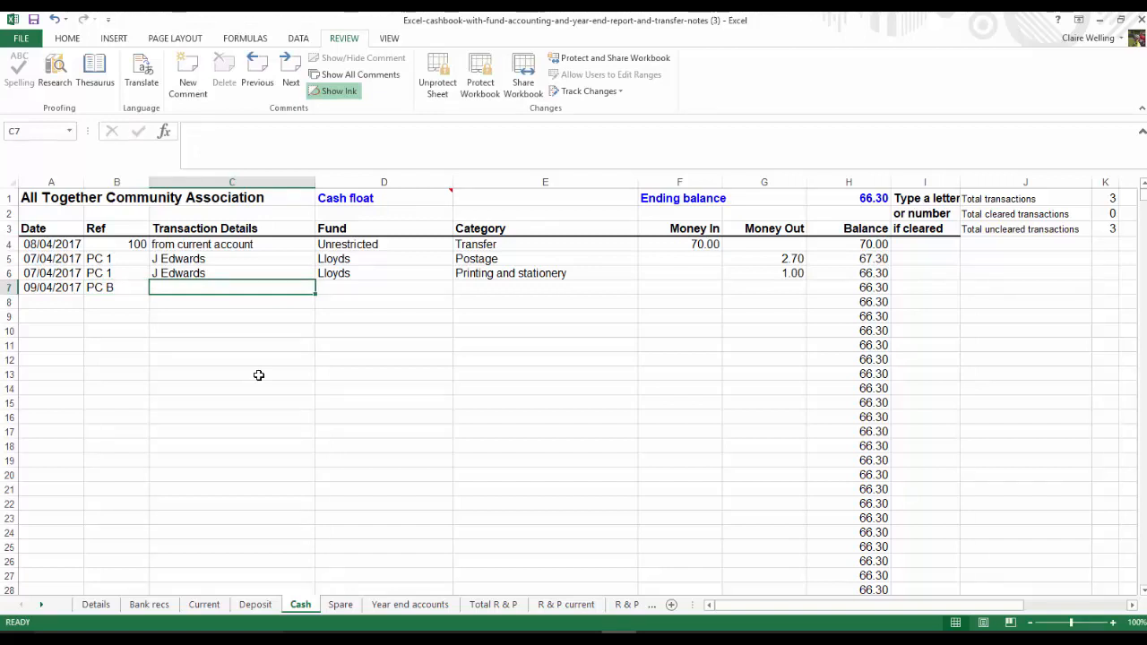
type("Tuesday coffee morning")
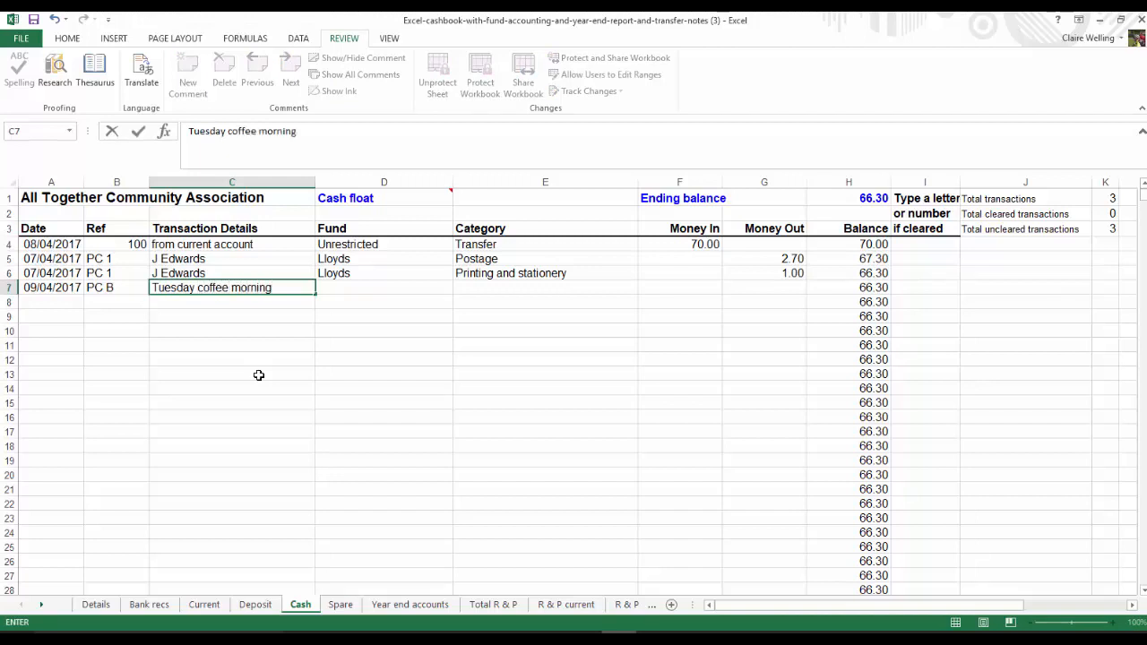
key("Tab")
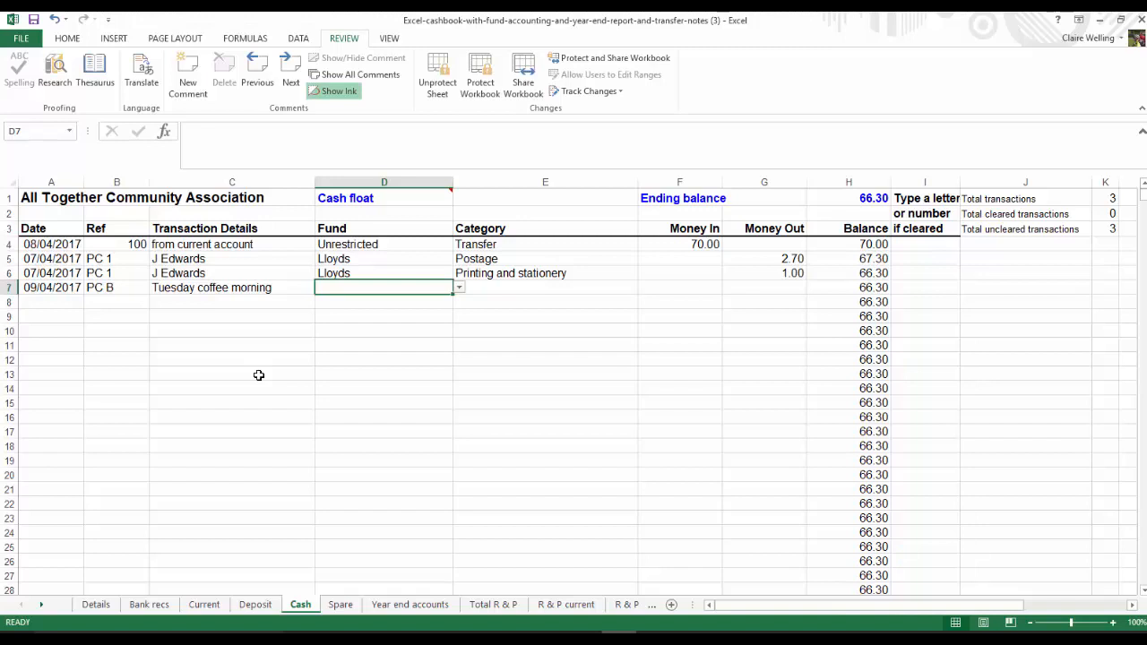
Set the row 7 receipt's fund to Unrestricted and its category to Coffee mornings
left_click(458, 288)
left_click(380, 302)
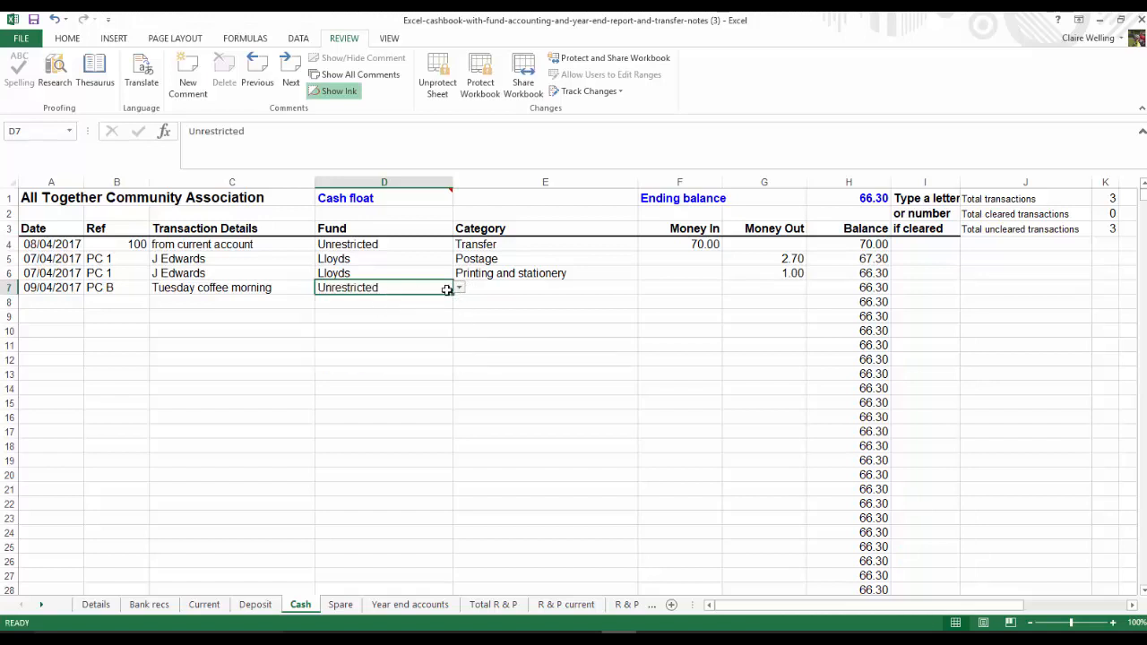
left_click(493, 293)
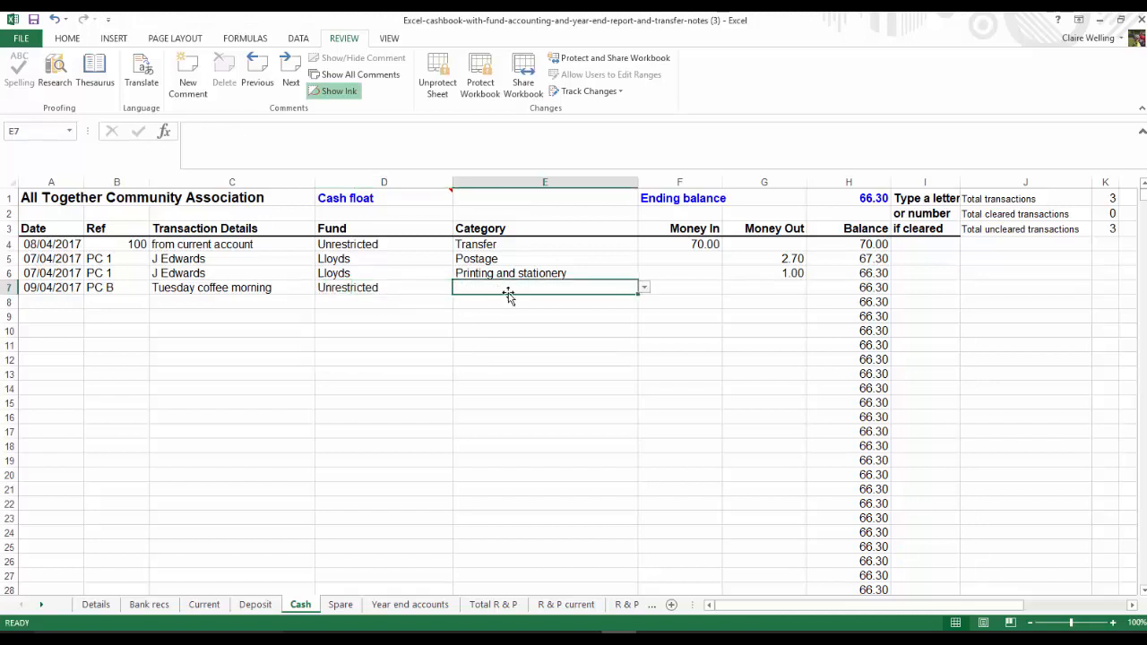
left_click(644, 288)
key("Escape")
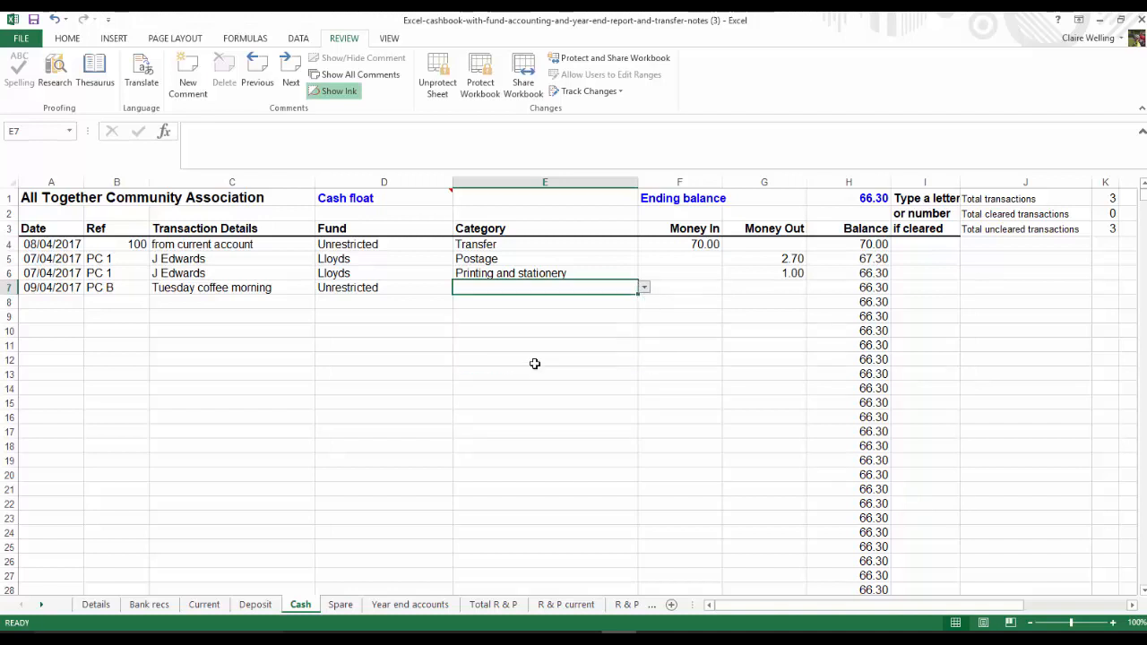
left_click(697, 286)
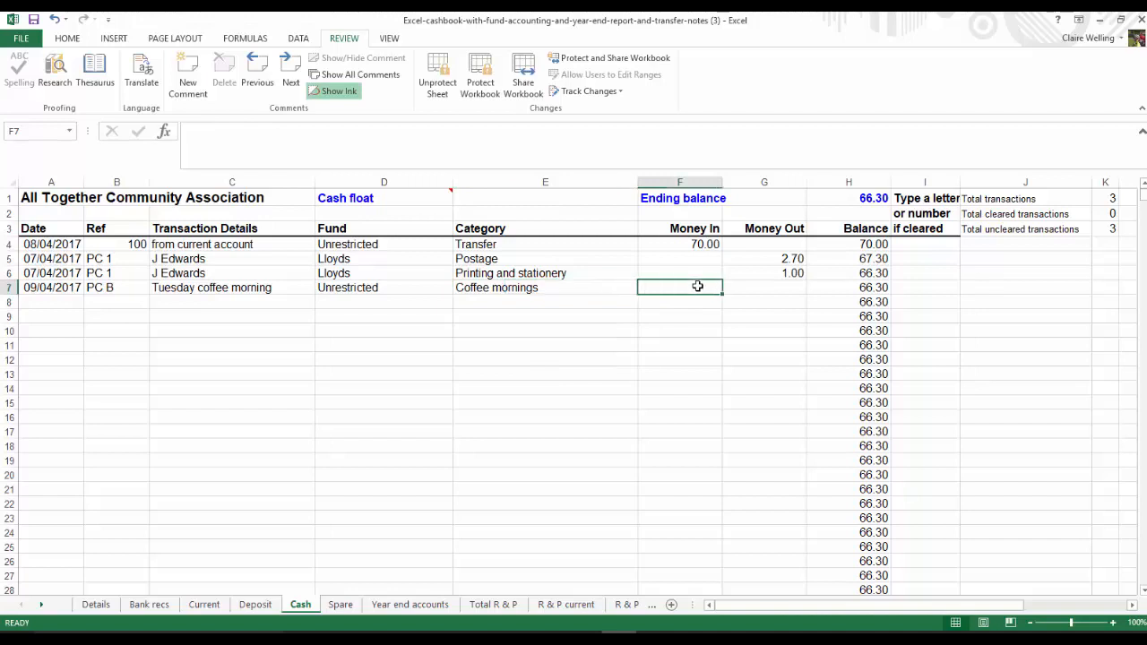
Enter 28.00 as Money In for row 7, and copy that row's date, reference, details and fund into rows 8 and 9
type("28")
key("Return")
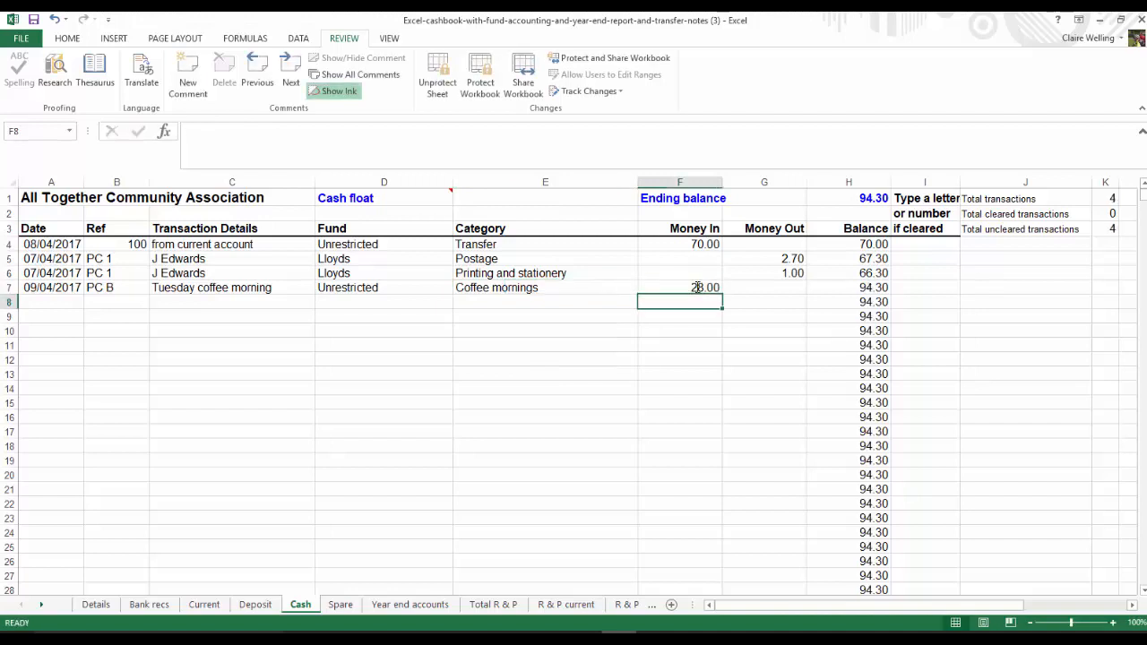
key("Left")
key("Left")
key("Left")
key("Left")
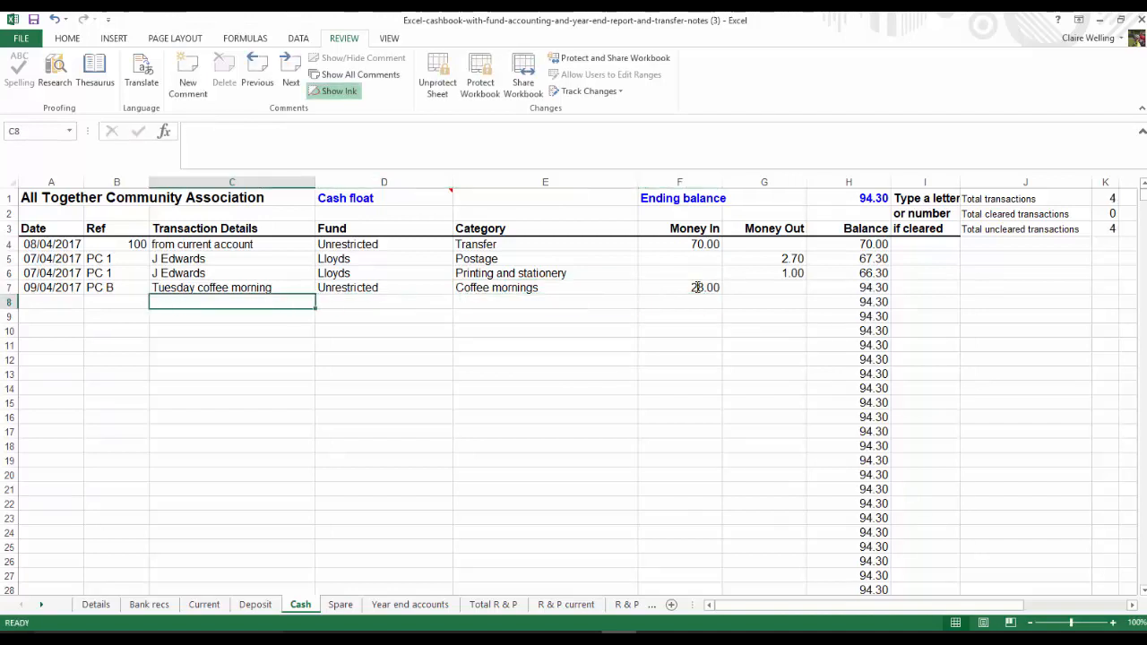
key("Left")
key("Up")
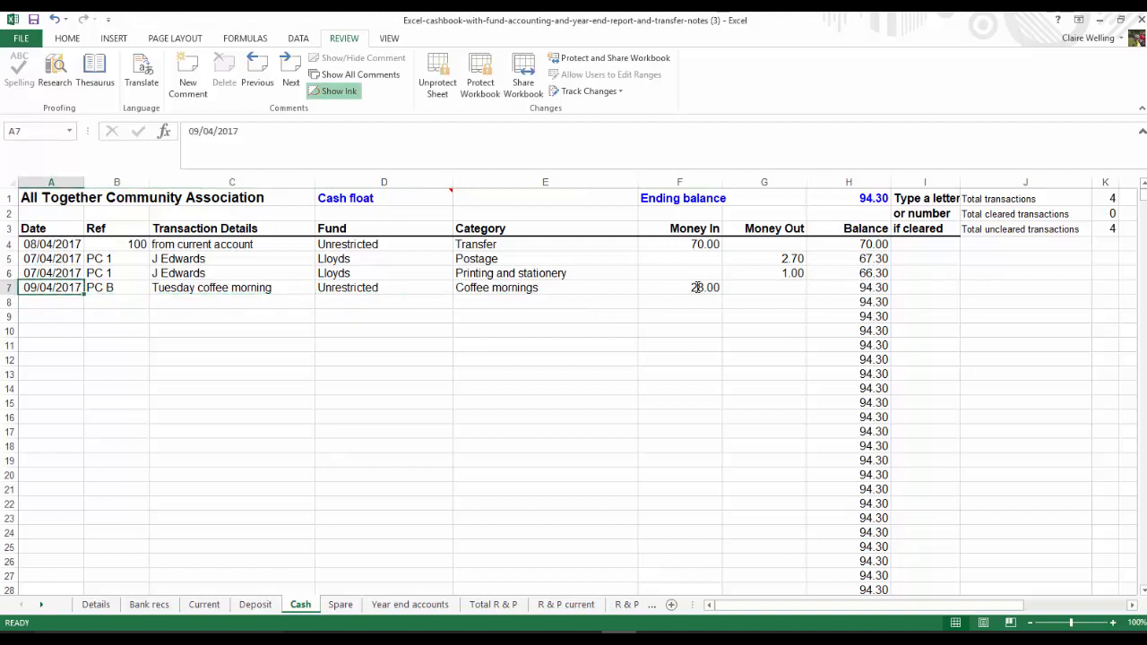
key("shift+Right")
key("shift+Right")
key("shift+Right")
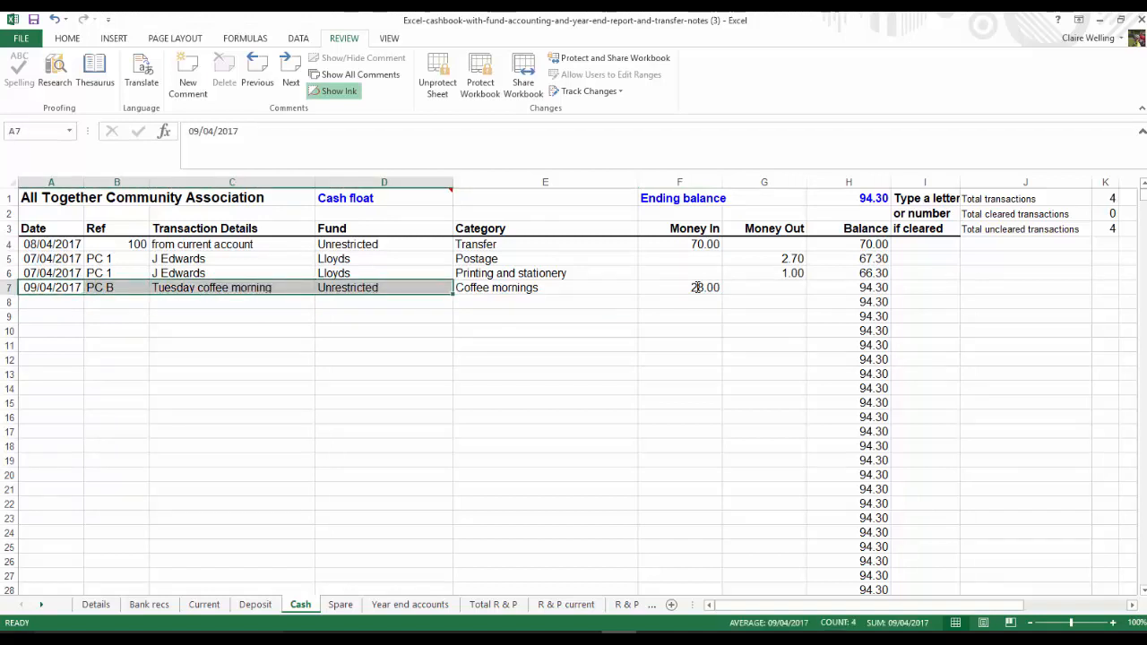
key("ctrl+c")
key("Down")
key("shift+Down")
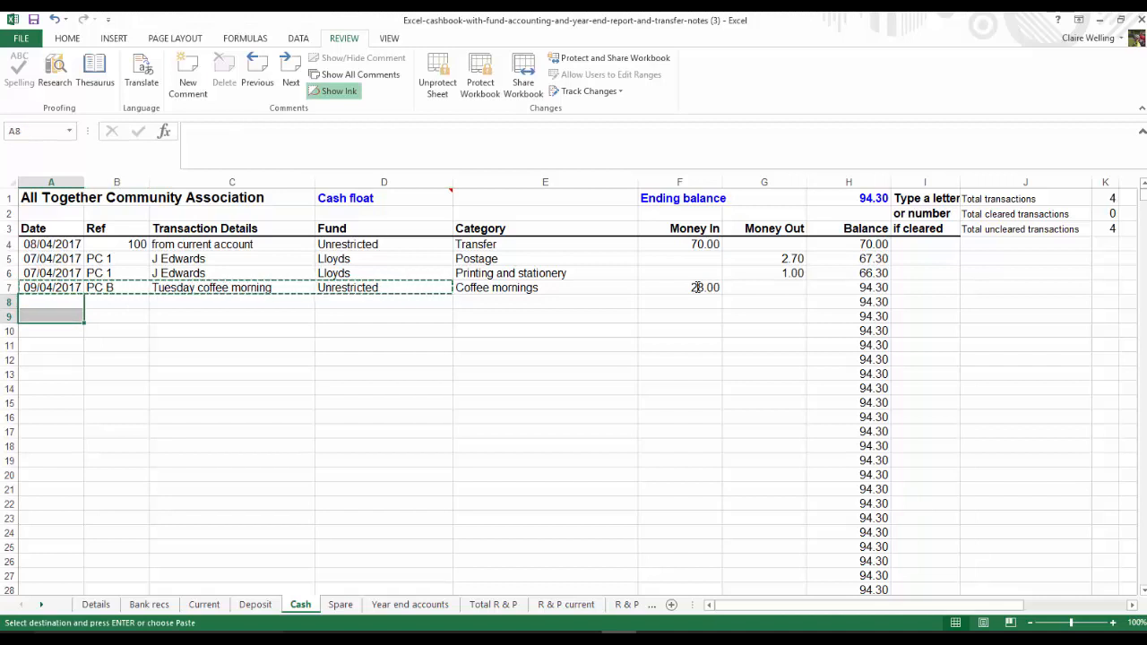
key("ctrl+v")
Set the row 8 receipt's category to Bingo and enter 2.00 as its Money In
key("Right")
key("Right")
key("Right")
key("Right")
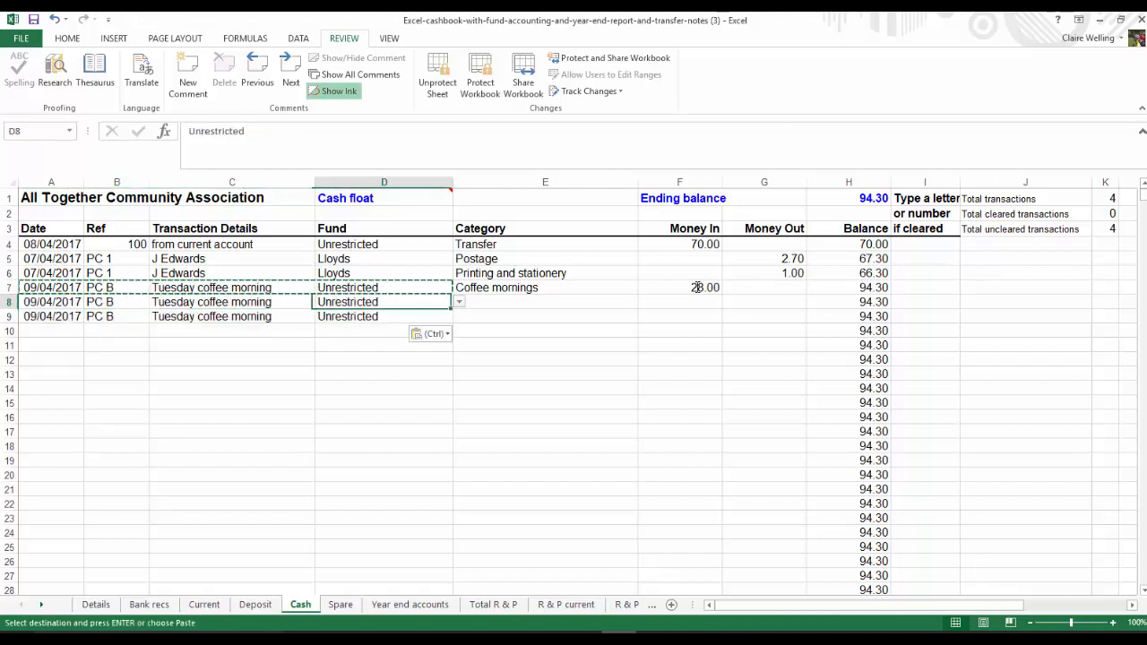
left_click(644, 302)
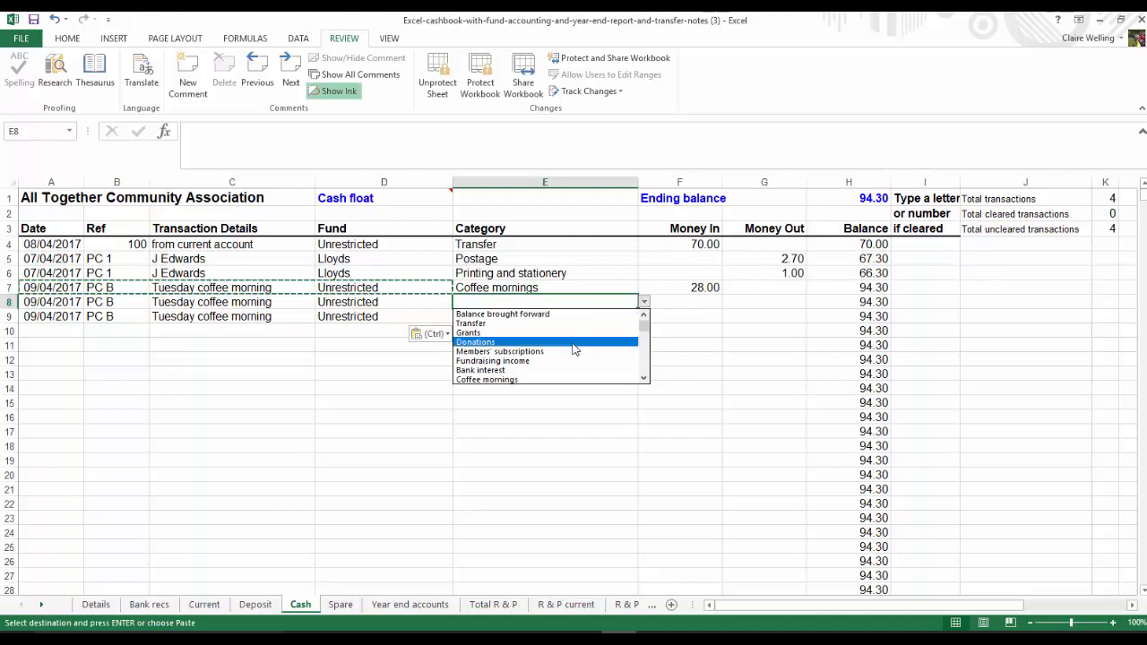
left_click(644, 379)
left_click(645, 379)
left_click(645, 380)
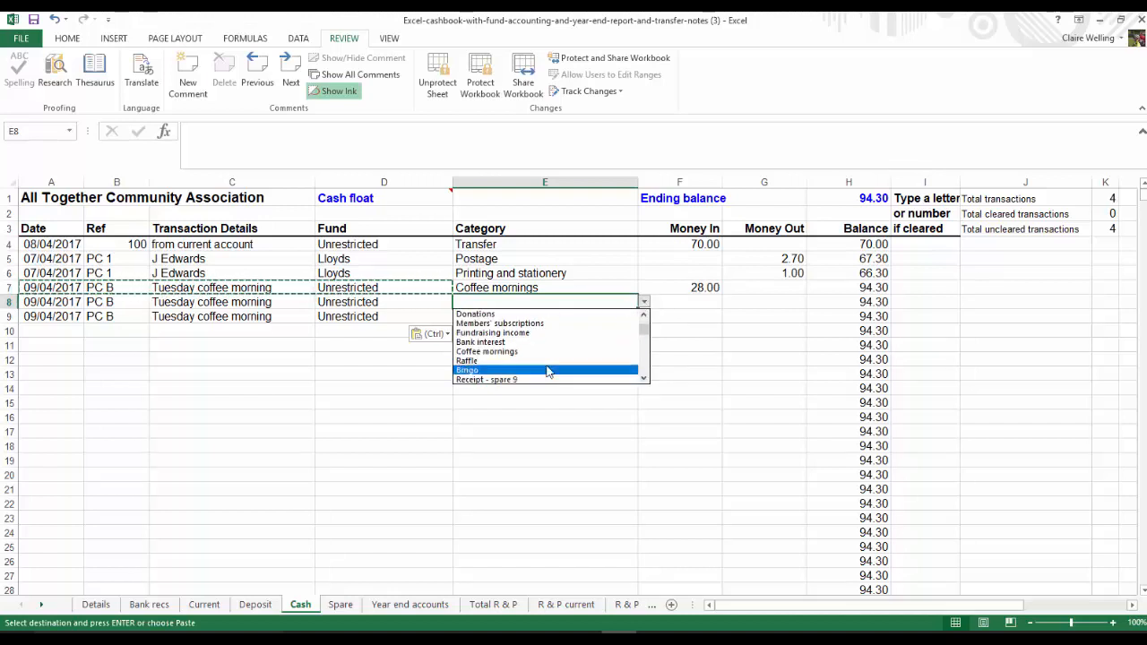
left_click(507, 371)
left_click(692, 301)
type("2")
key("Return")
Enter 2.00 as Money In for the row 9 receipt and set its category to Raffle
type("2")
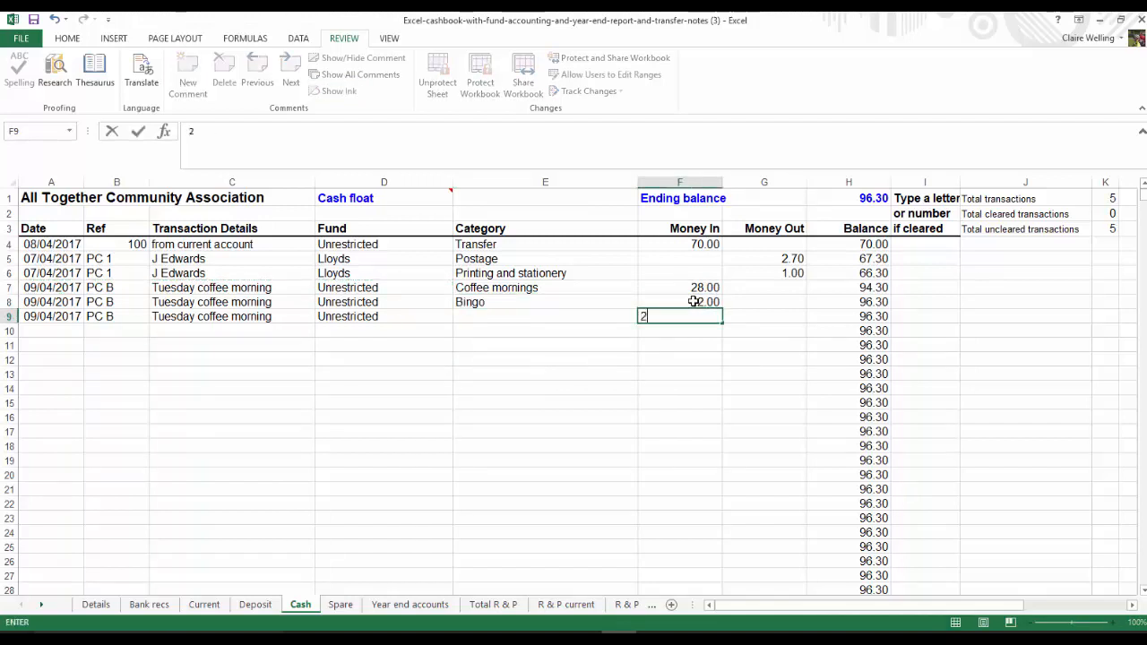
key("Left")
left_click(644, 317)
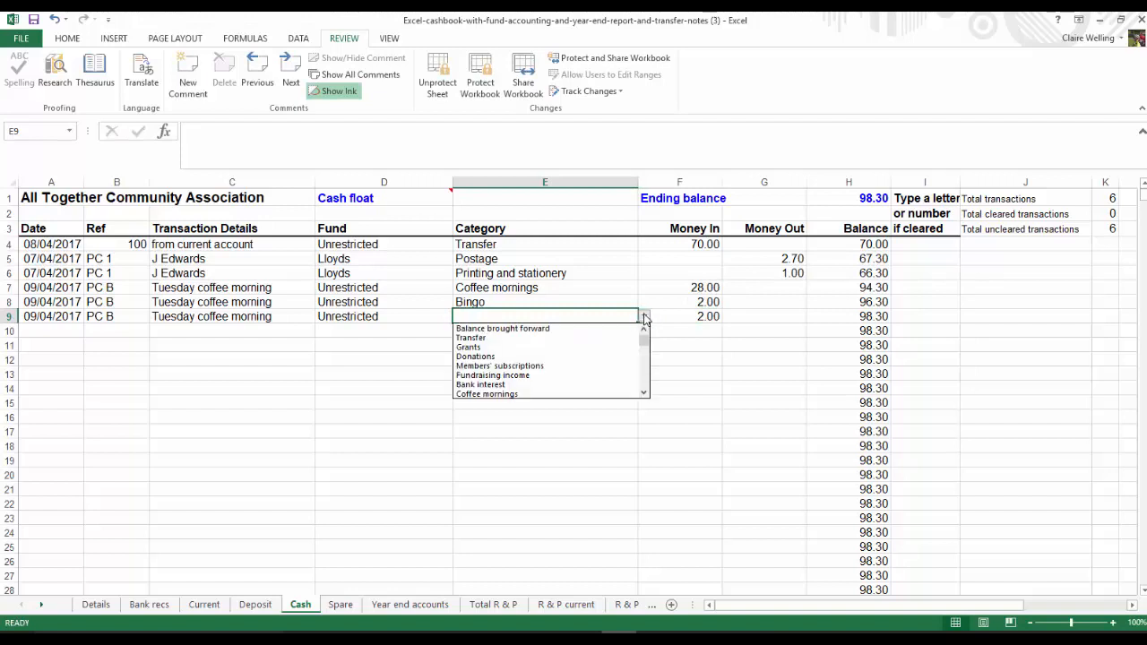
scroll(648, 385, "down", 3)
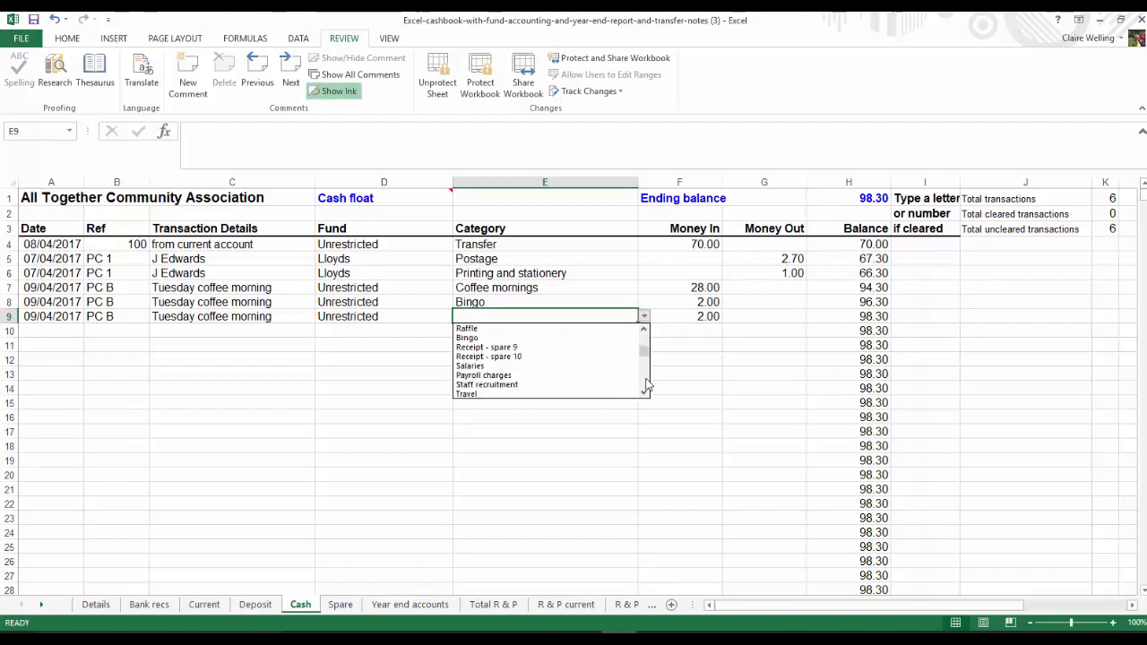
left_click(504, 330)
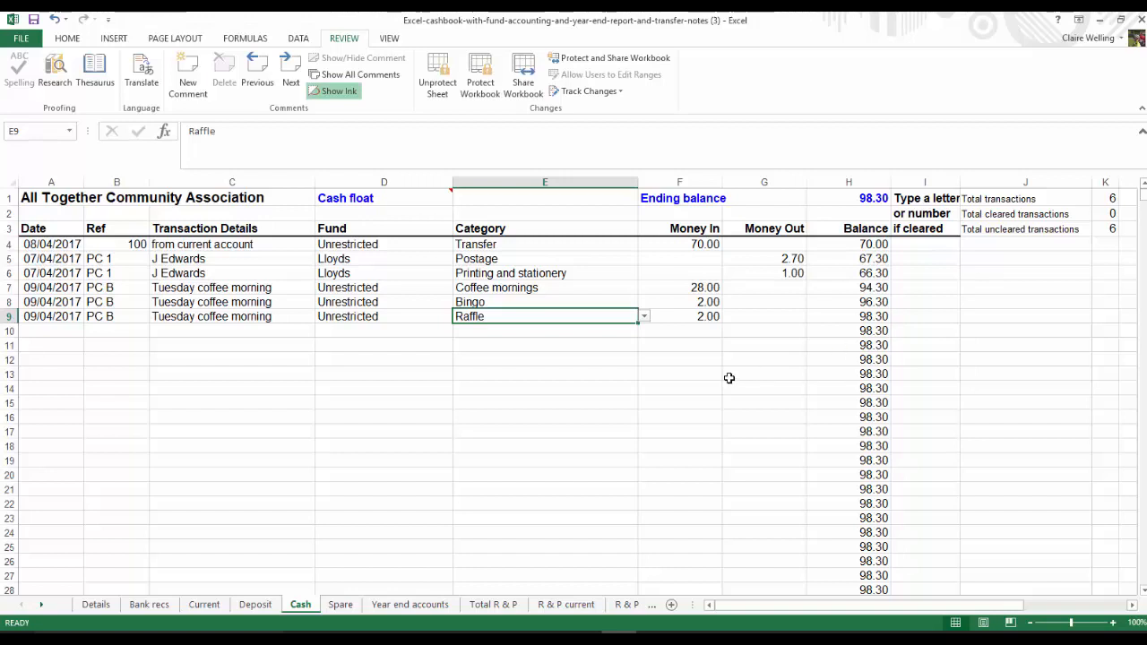
Start a new transaction in row 10 of the Cash sheet with date 10/04/2017 and fund Unrestricted
left_click(40, 330)
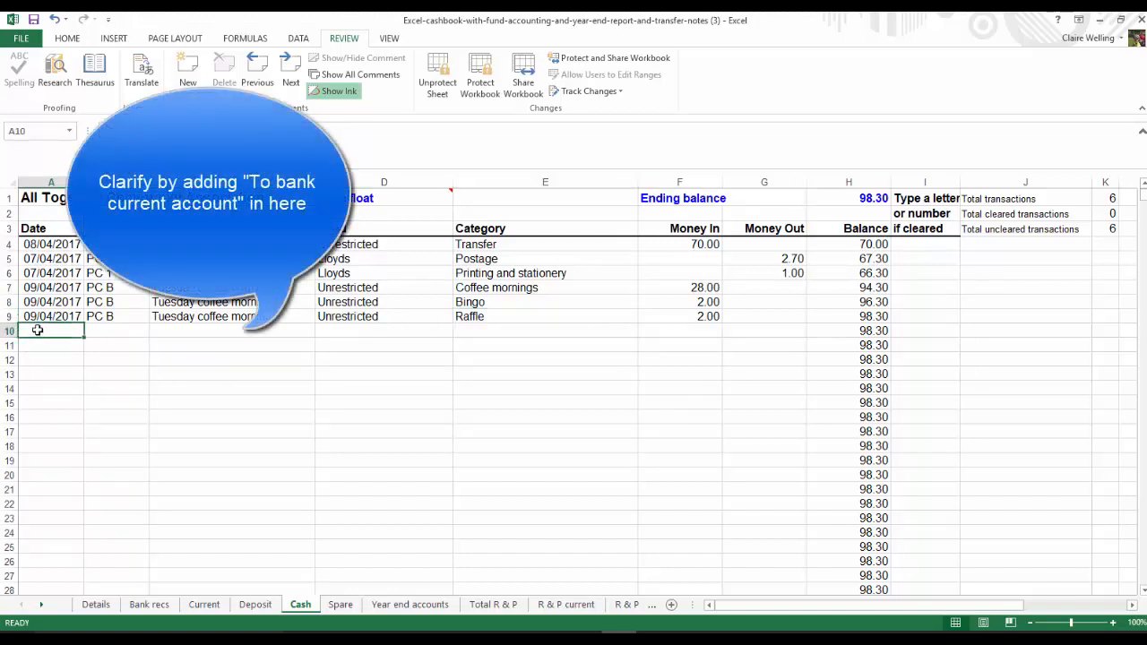
type("10")
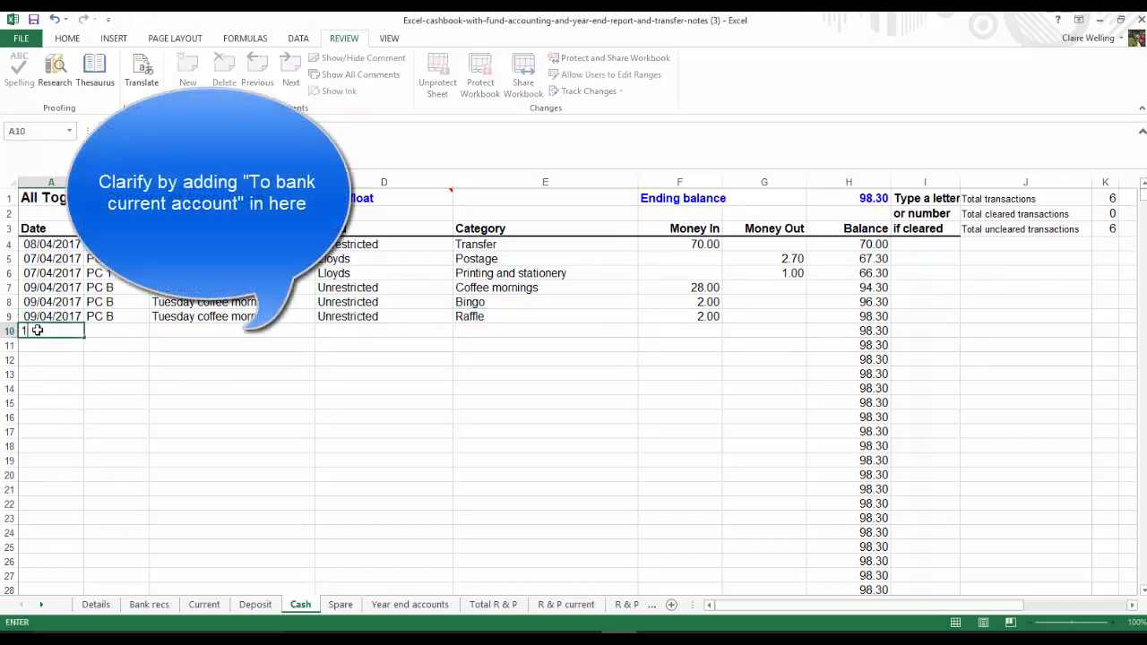
type("/04/2017")
key("Tab")
key("Tab")
key("Tab")
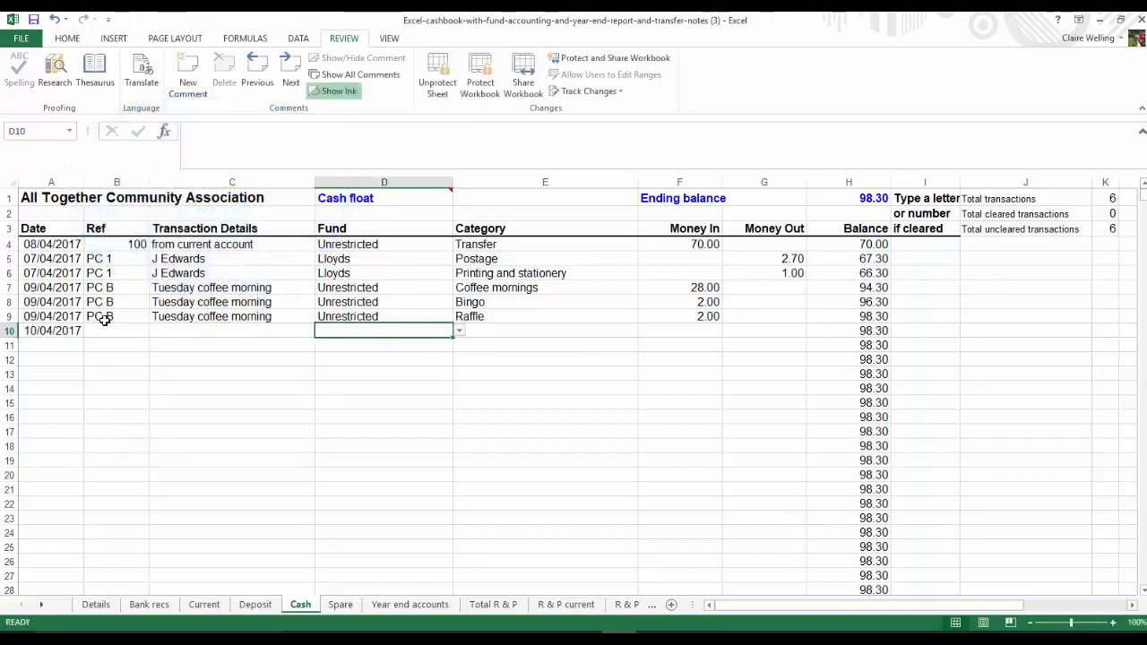
left_click(459, 331)
left_click(348, 342)
Set the row 10 transaction's category to Transfer and enter 50.00 as its Money Out
key("Tab")
left_click(643, 332)
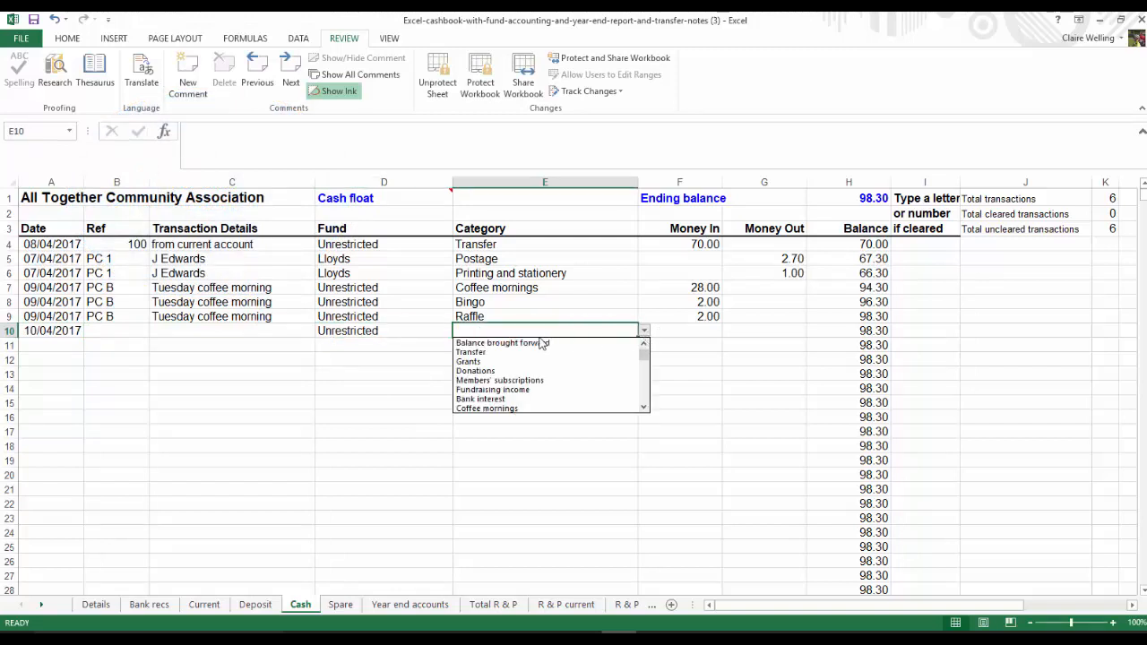
left_click(538, 352)
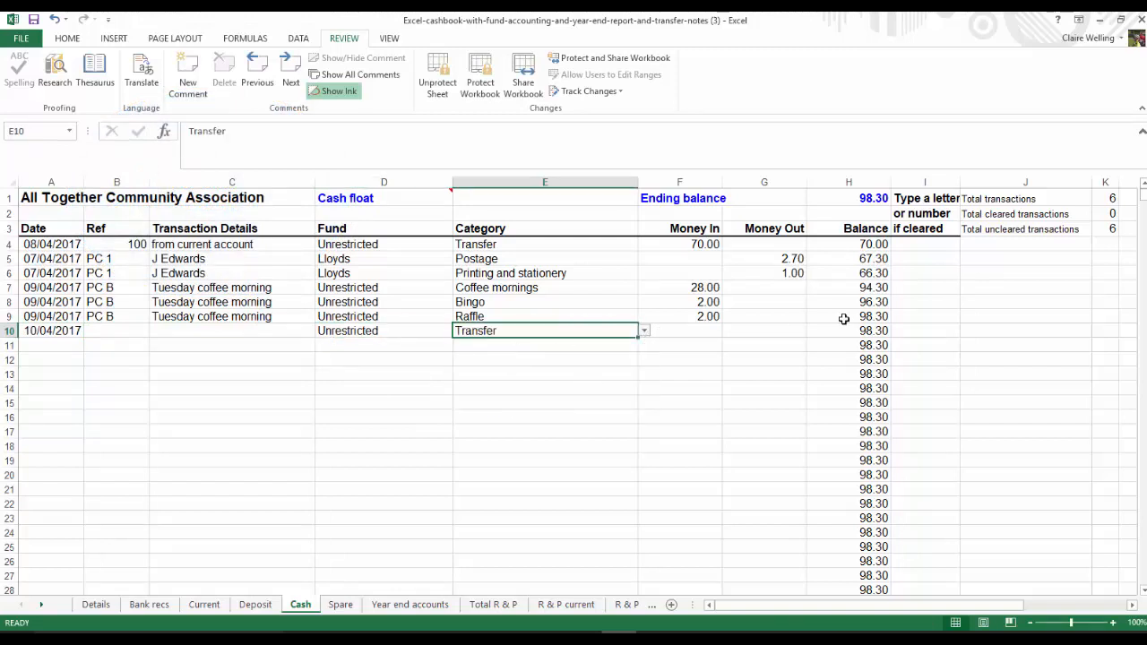
left_click(748, 334)
type("50")
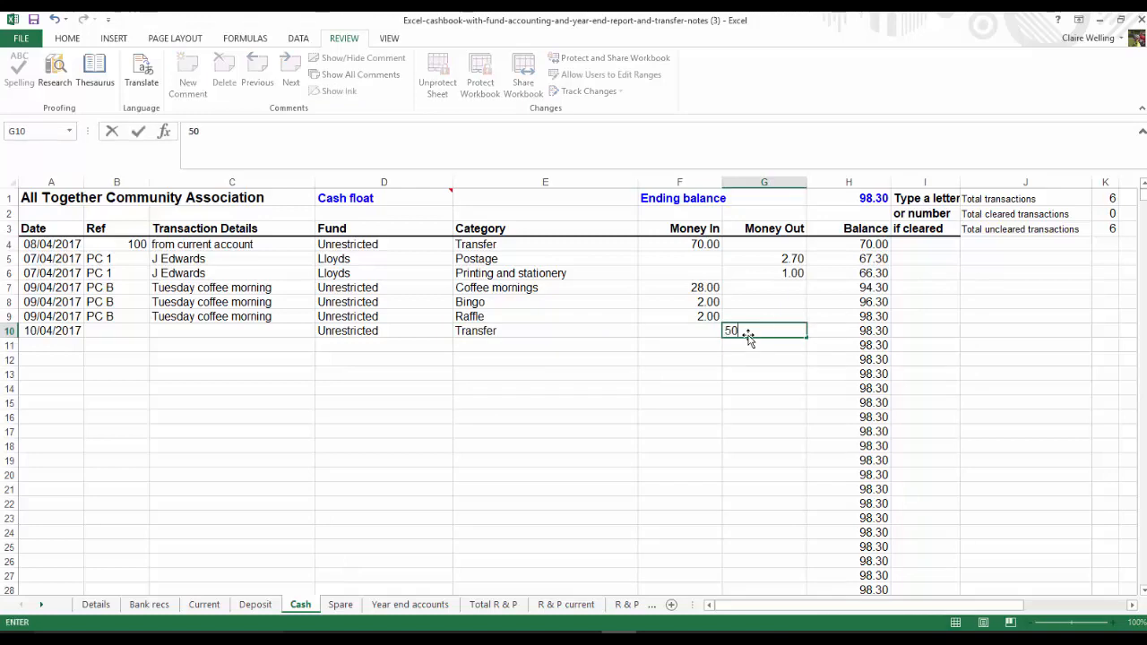
key("Return")
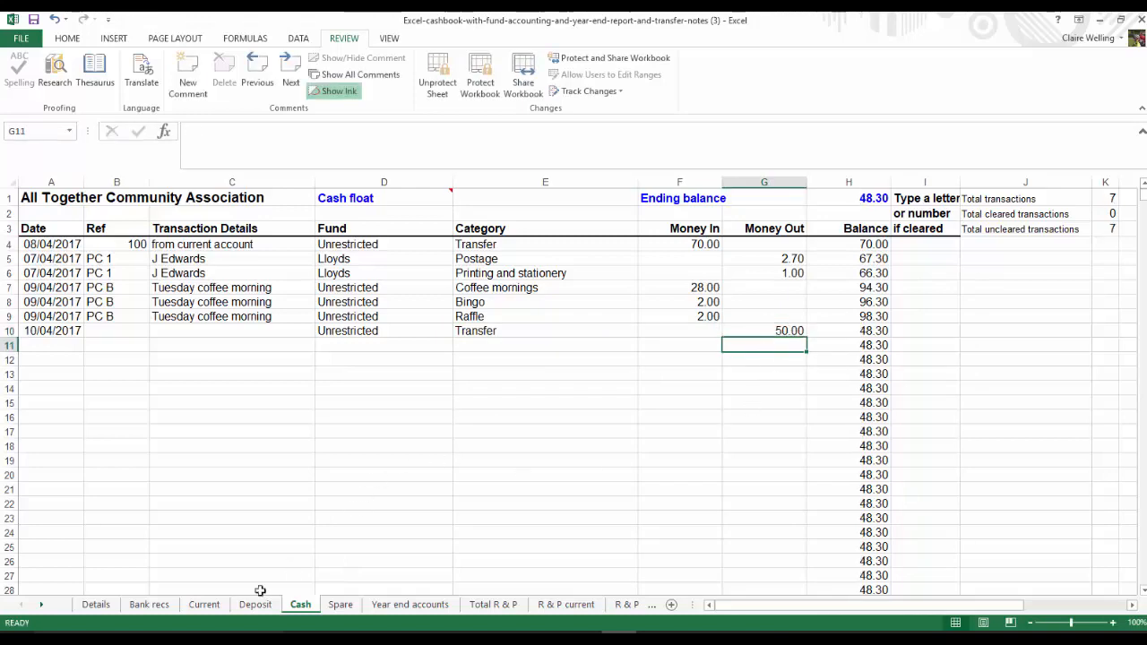
Start the matching entry in row 25 of the Current sheet with date 10/04/2017 and fund Unrestricted
left_click(205, 605)
left_click(35, 544)
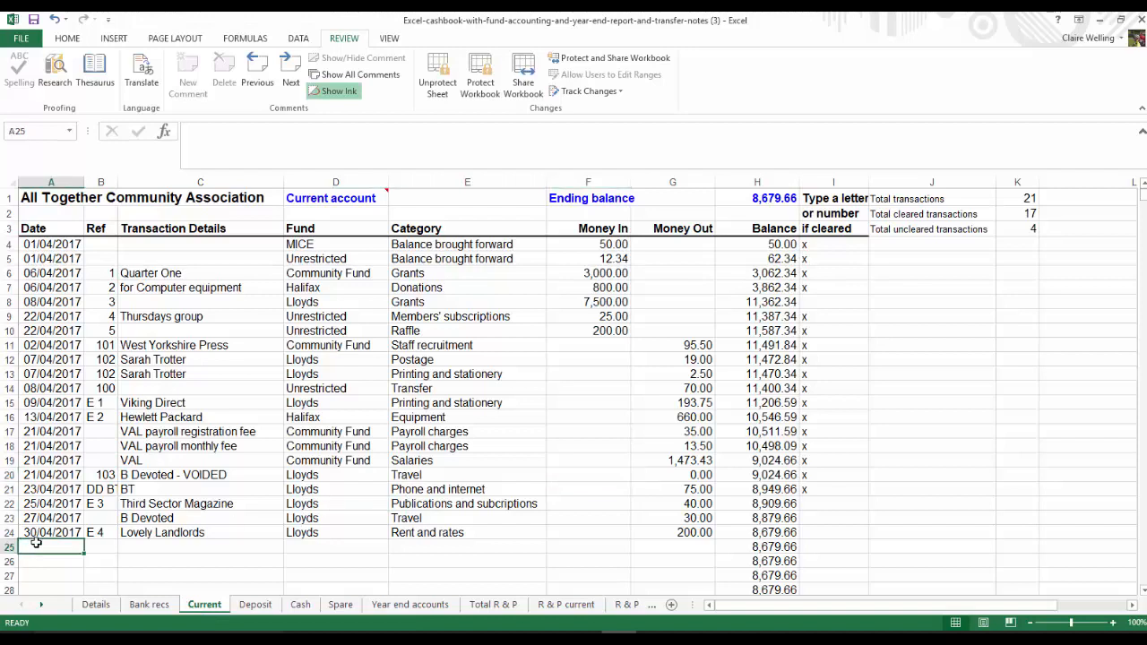
type("10")
type("/04/2017")
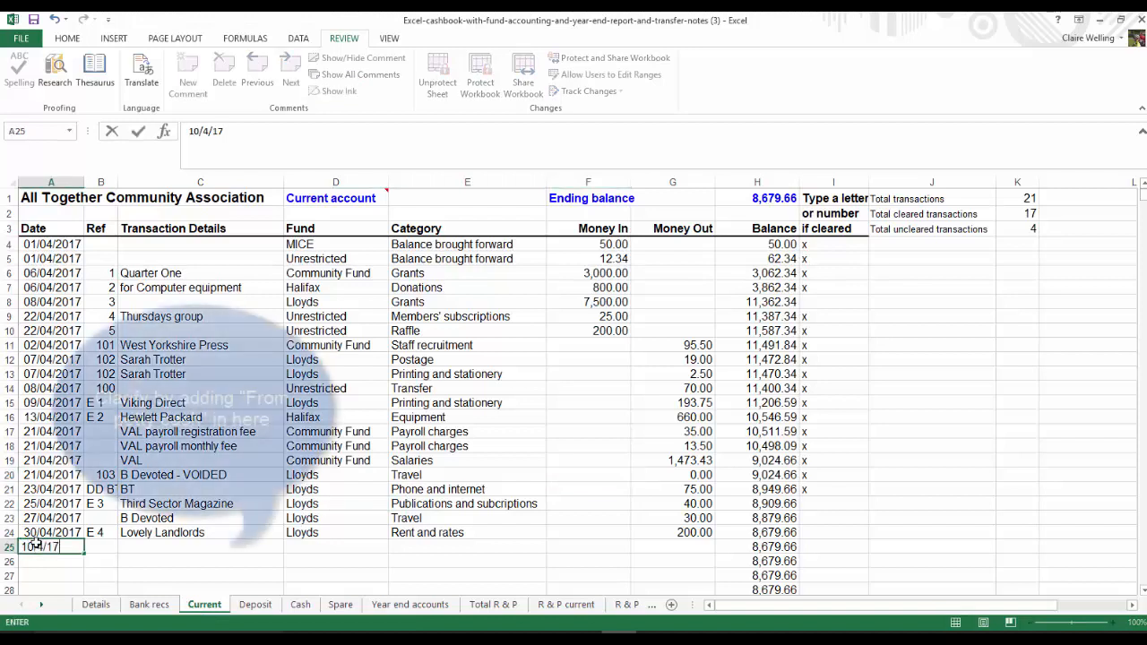
key("Tab")
key("Tab")
key("Tab")
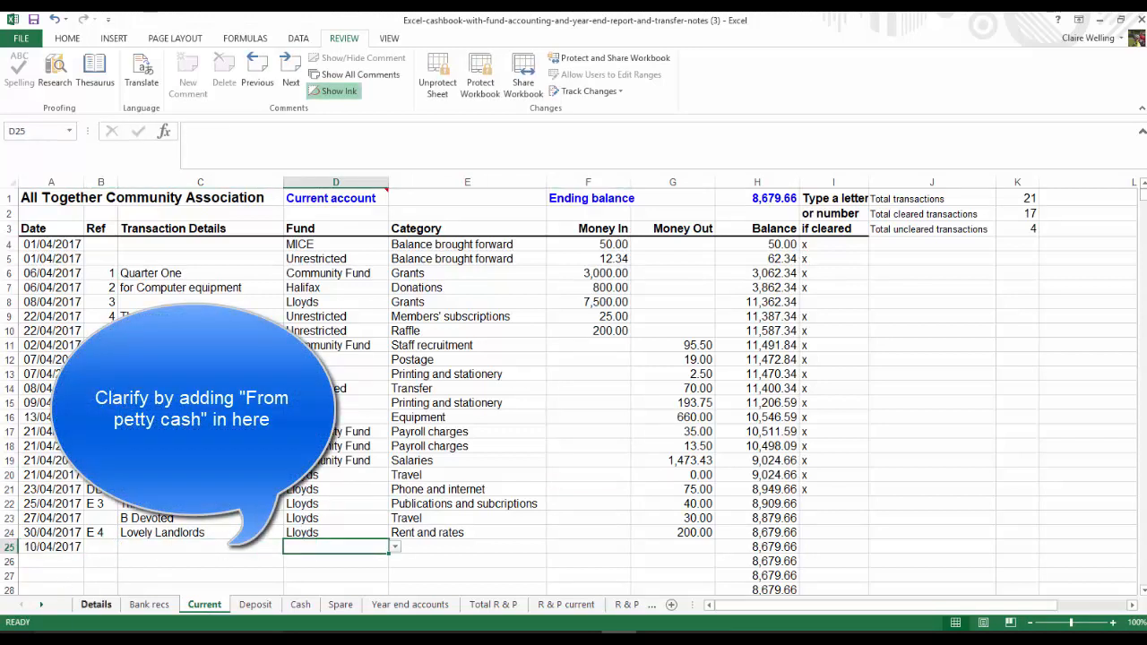
left_click(394, 547)
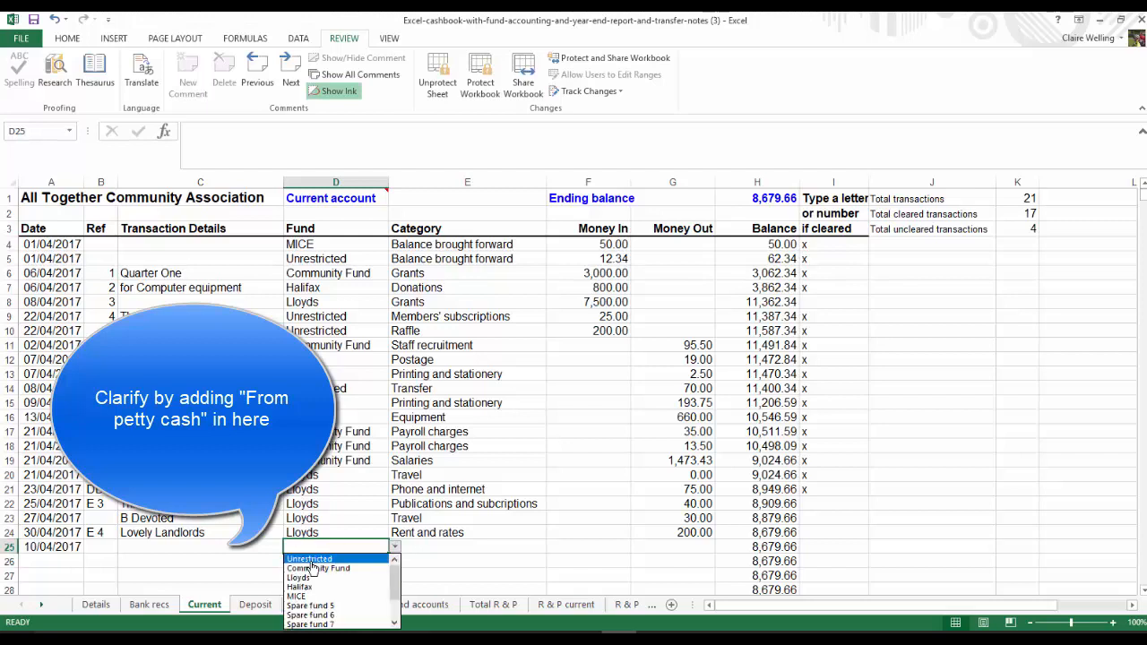
left_click(309, 558)
Set the row 25 entry's category to Transfer and enter 50.00 as its Money In
left_click(452, 548)
left_click(552, 550)
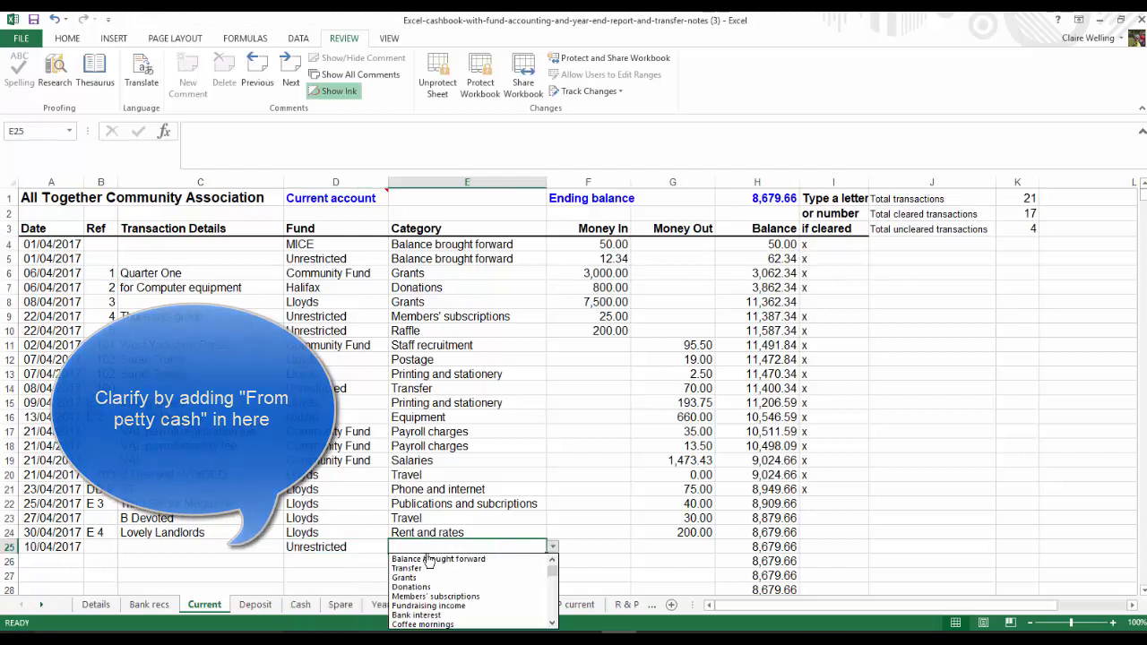
left_click(428, 570)
left_click(606, 541)
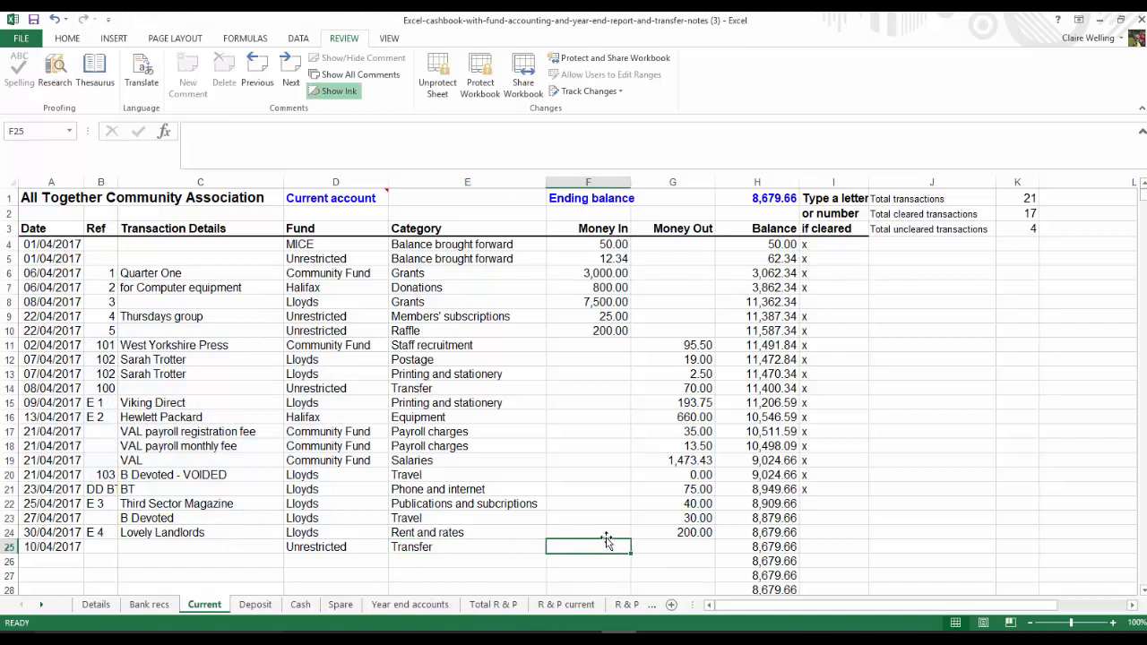
type("50")
key("Return")
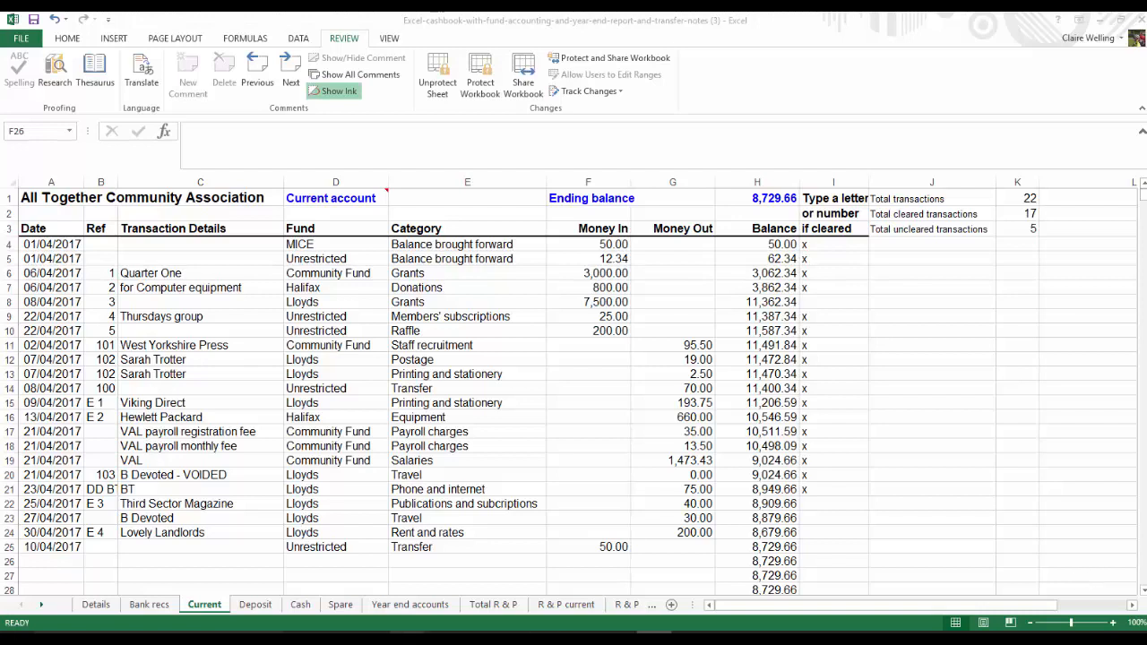
Open the Details sheet with the cashbook's funds and categories
left_click(93, 605)
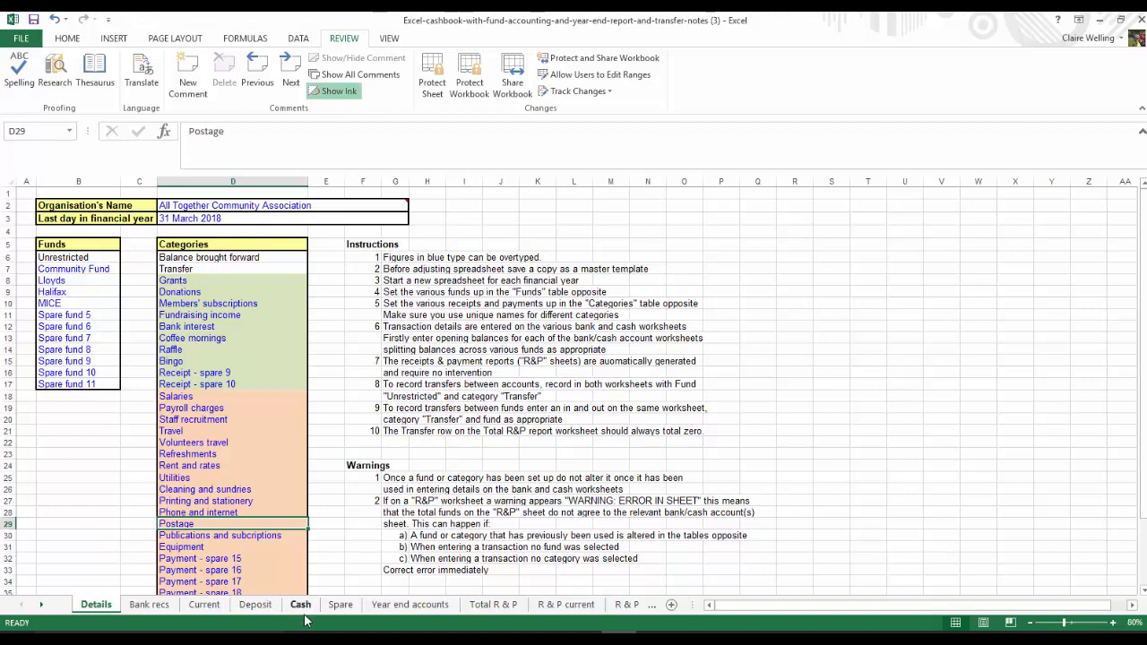
Clear the fund of the Lovely Landlords rent entry in row 24 of the Current sheet
left_click(204, 605)
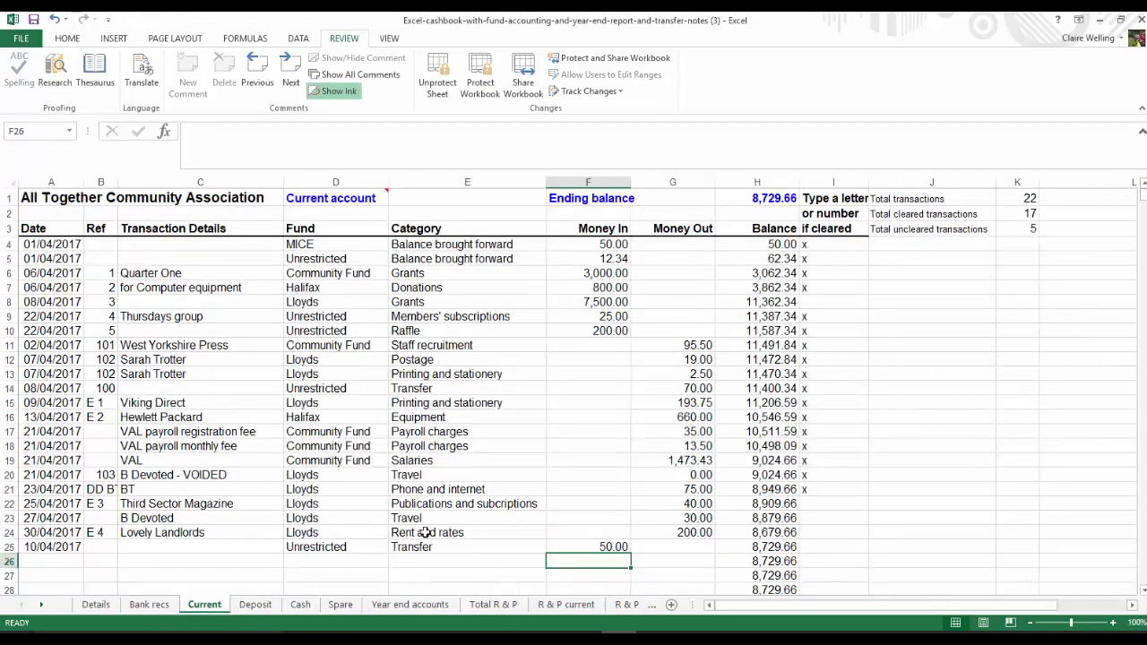
left_click(355, 532)
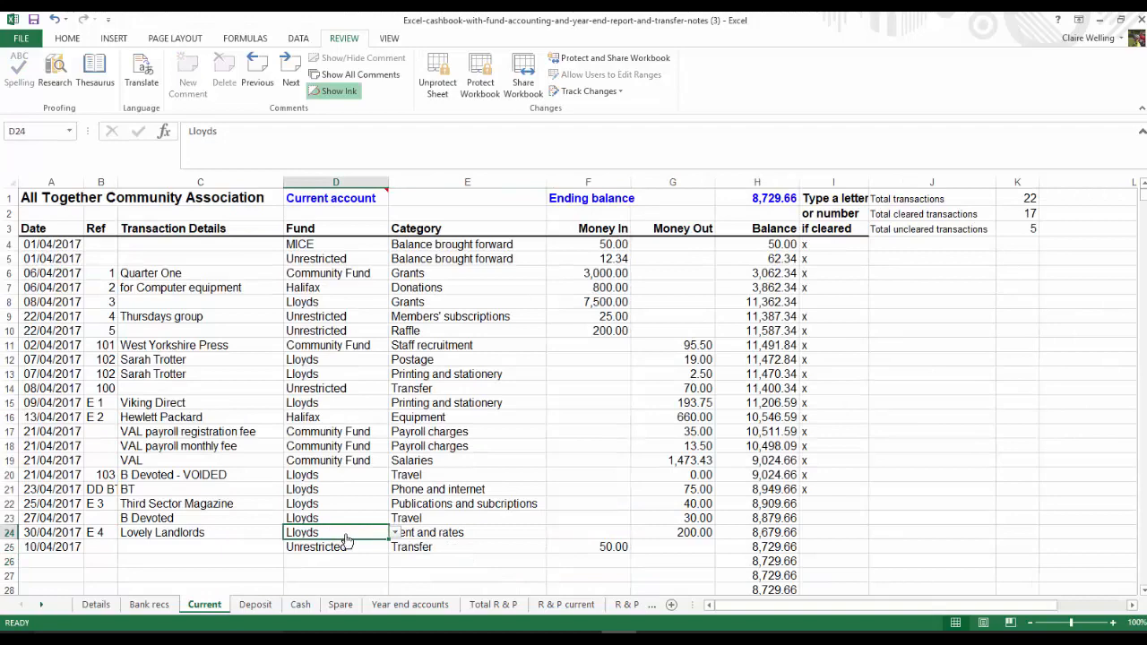
key("BackSpace")
left_click(461, 464)
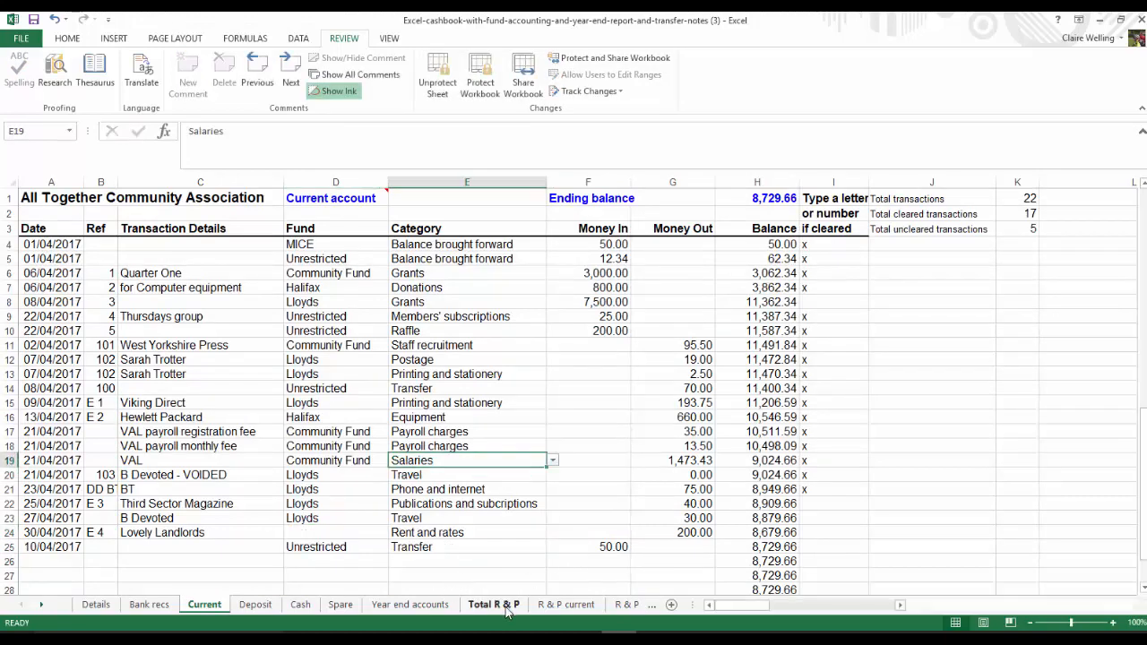
Examine the Total R & P sheet for its error warning, the formula behind it and the check figure below the account balances
left_click(494, 605)
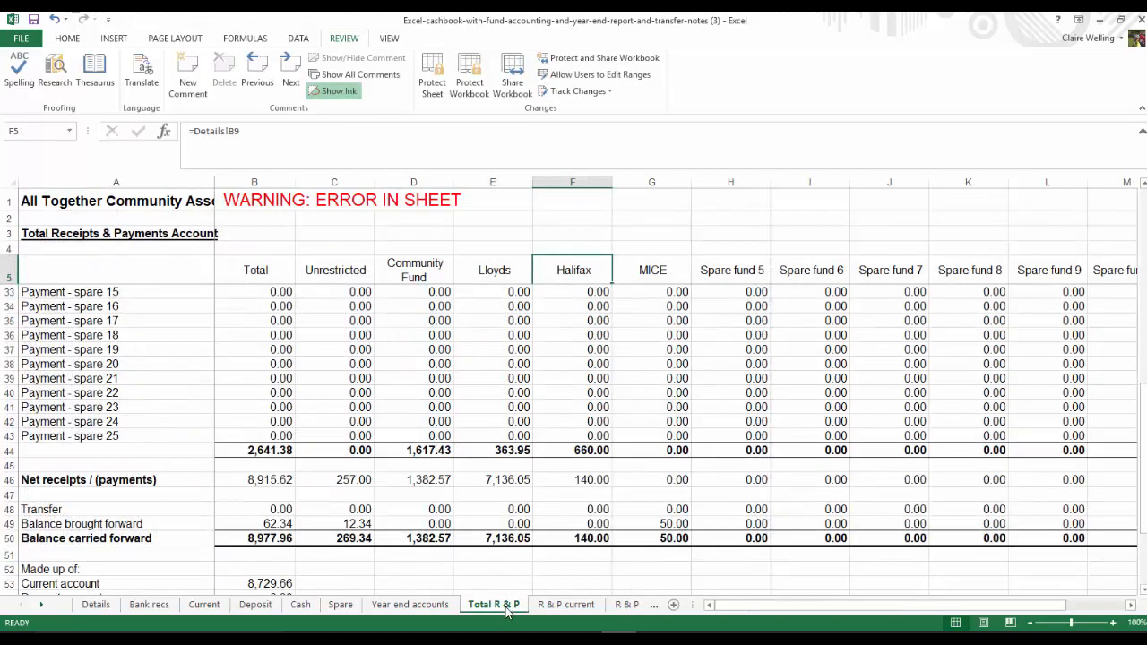
left_click(255, 199)
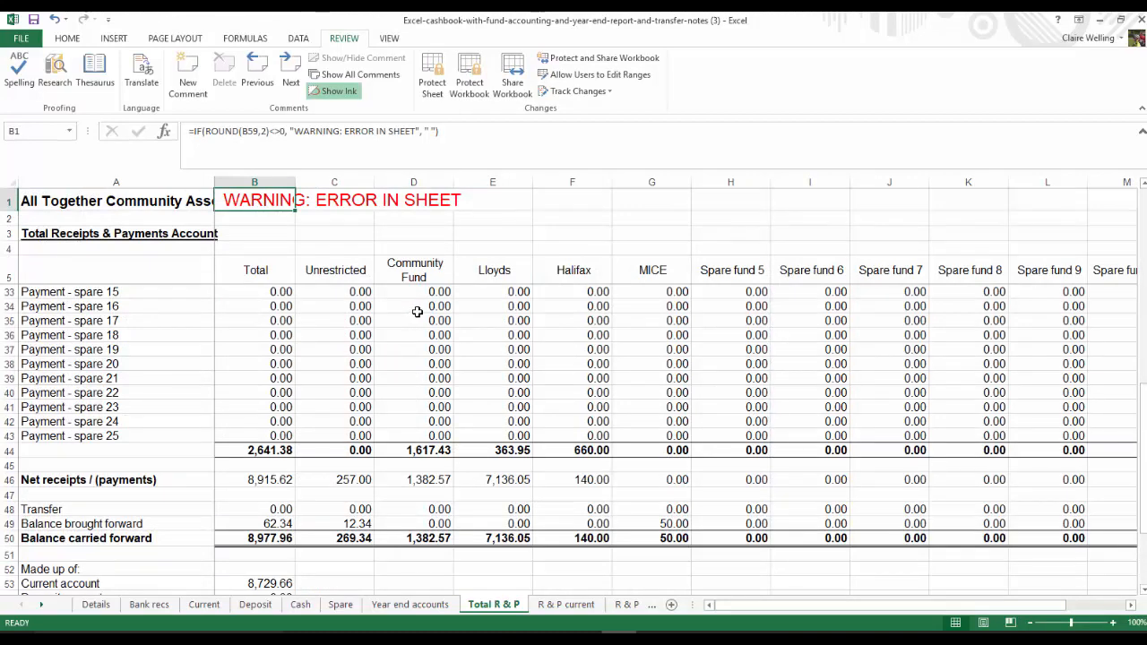
scroll(417, 311, "up", 7)
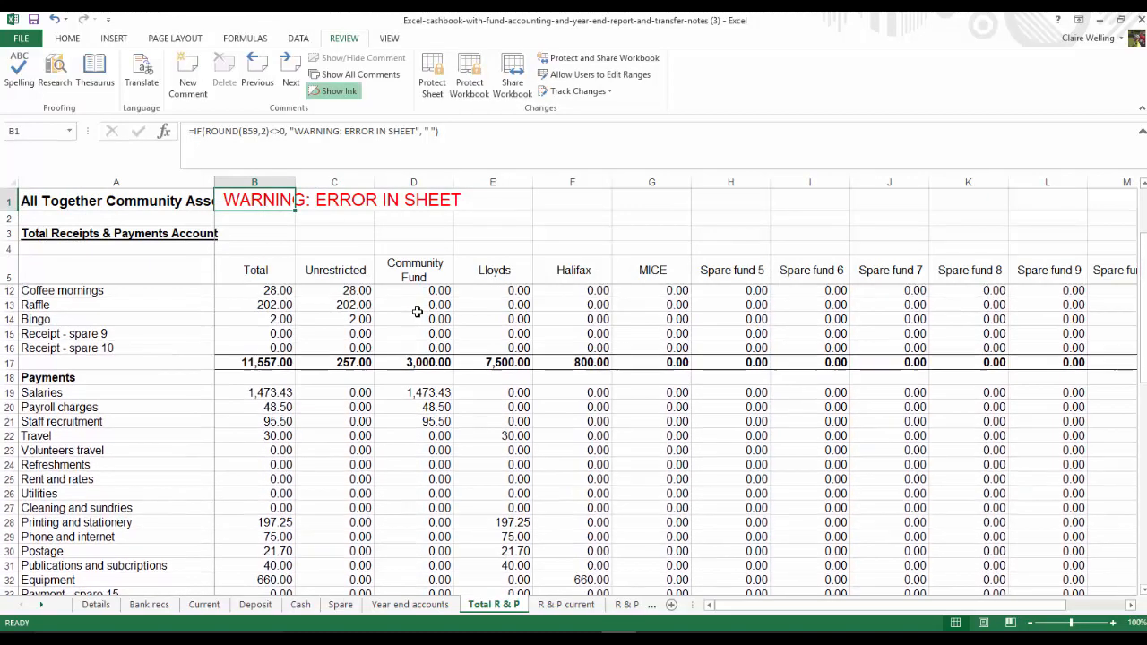
scroll(416, 311, "up", 2)
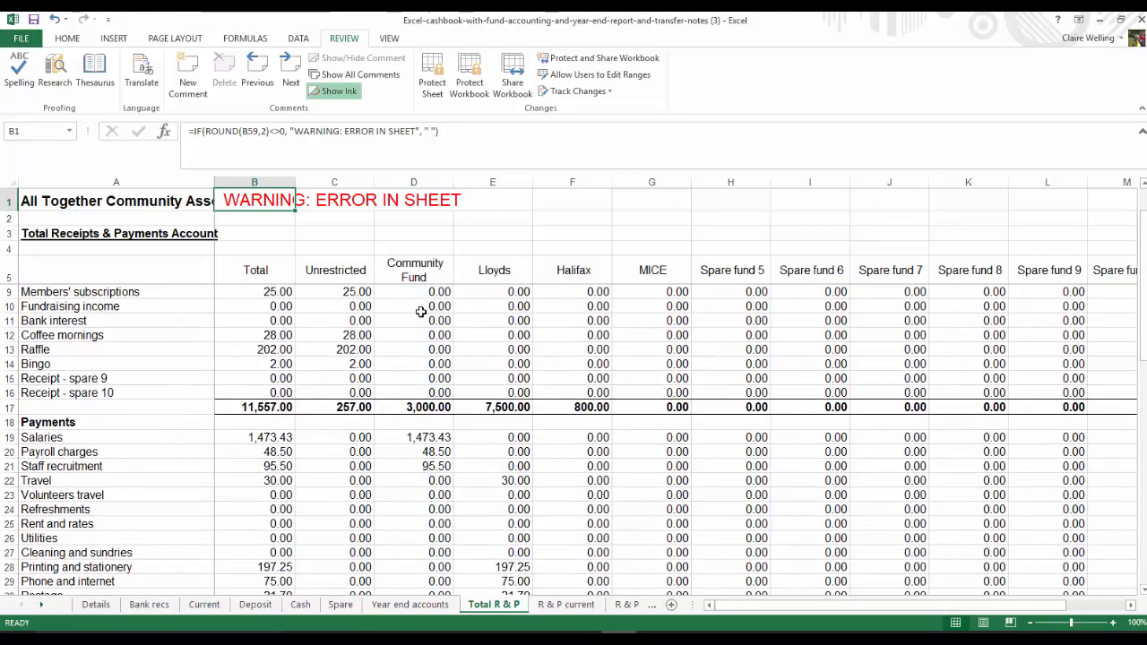
scroll(422, 311, "down", 10)
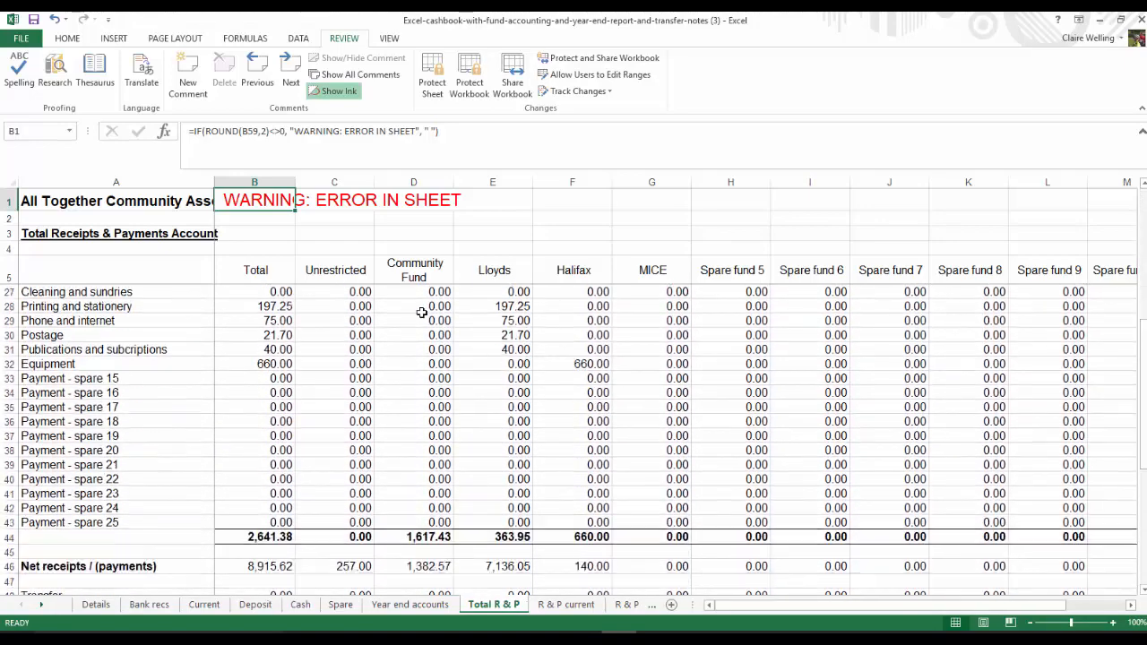
scroll(421, 311, "down", 2)
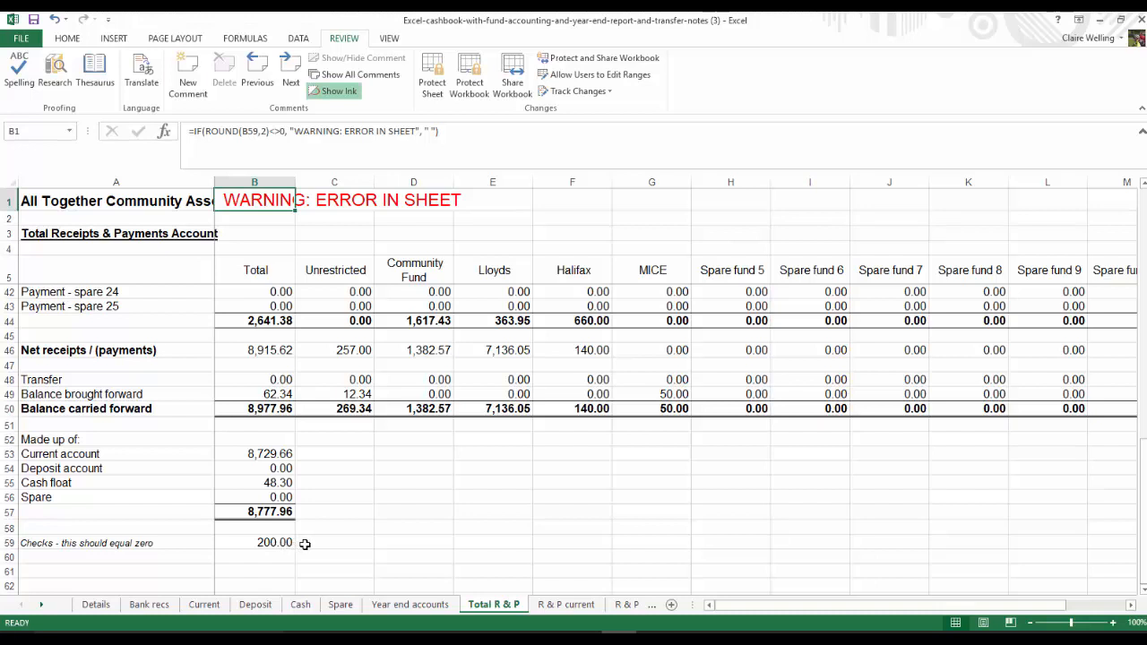
Compare the R & P current, deposit and cash sheets to find which account's check figure is not zero
left_click(580, 609)
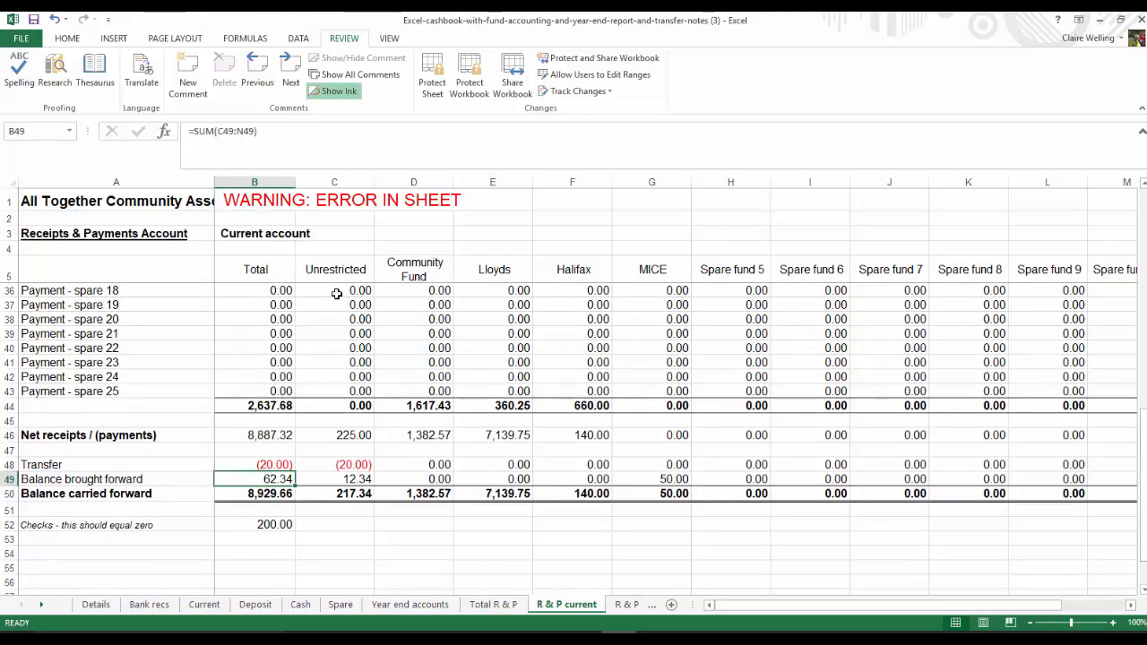
left_click(625, 608)
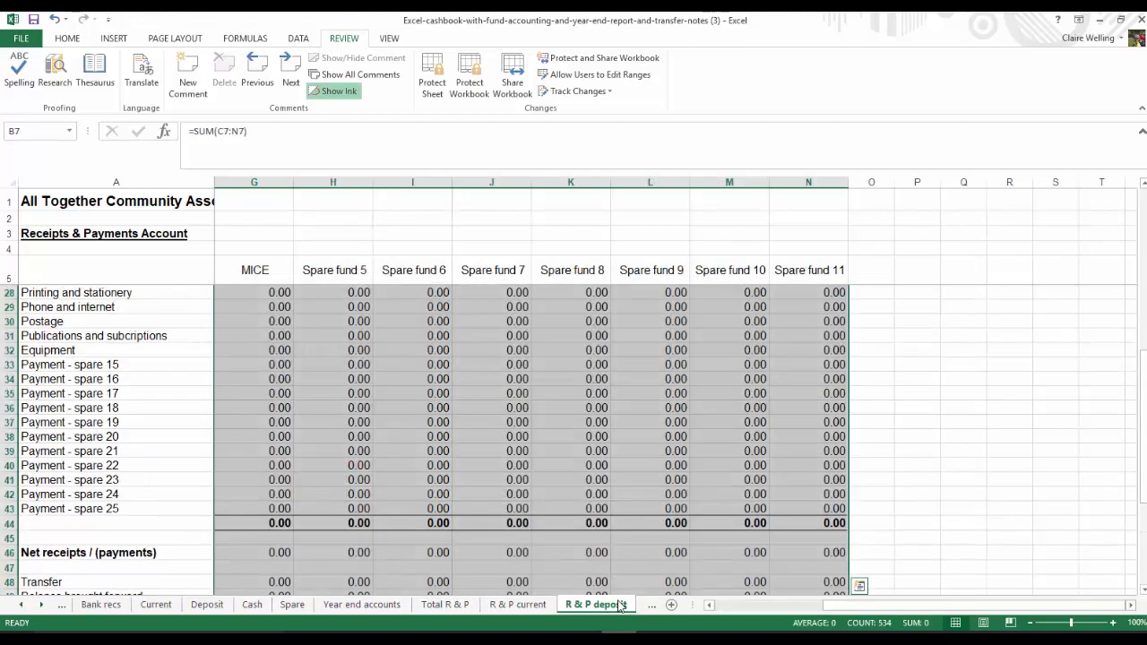
left_click(41, 607)
left_click(41, 606)
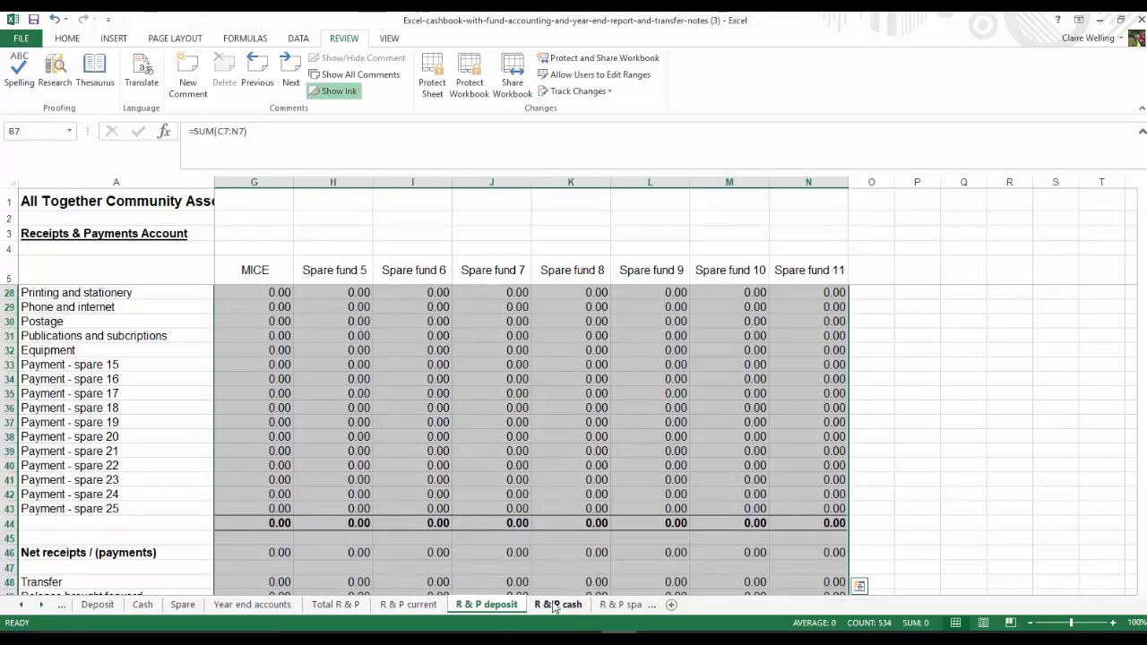
left_click(580, 607)
scroll(232, 360, "up", 6)
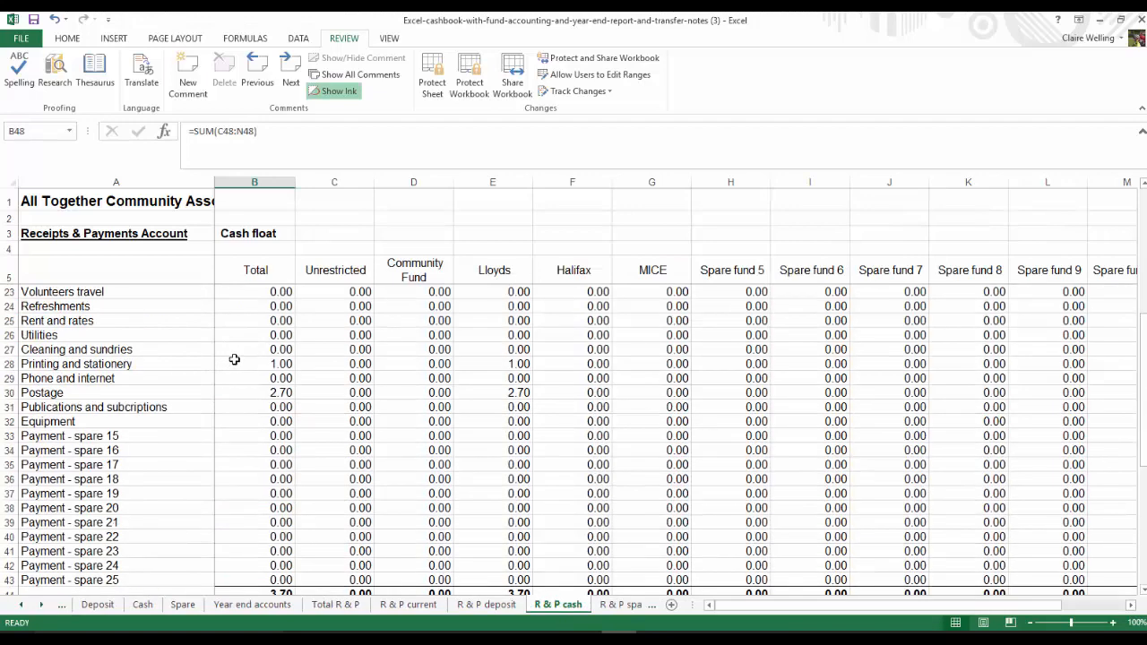
scroll(287, 421, "down", 2)
scroll(293, 428, "down", 1)
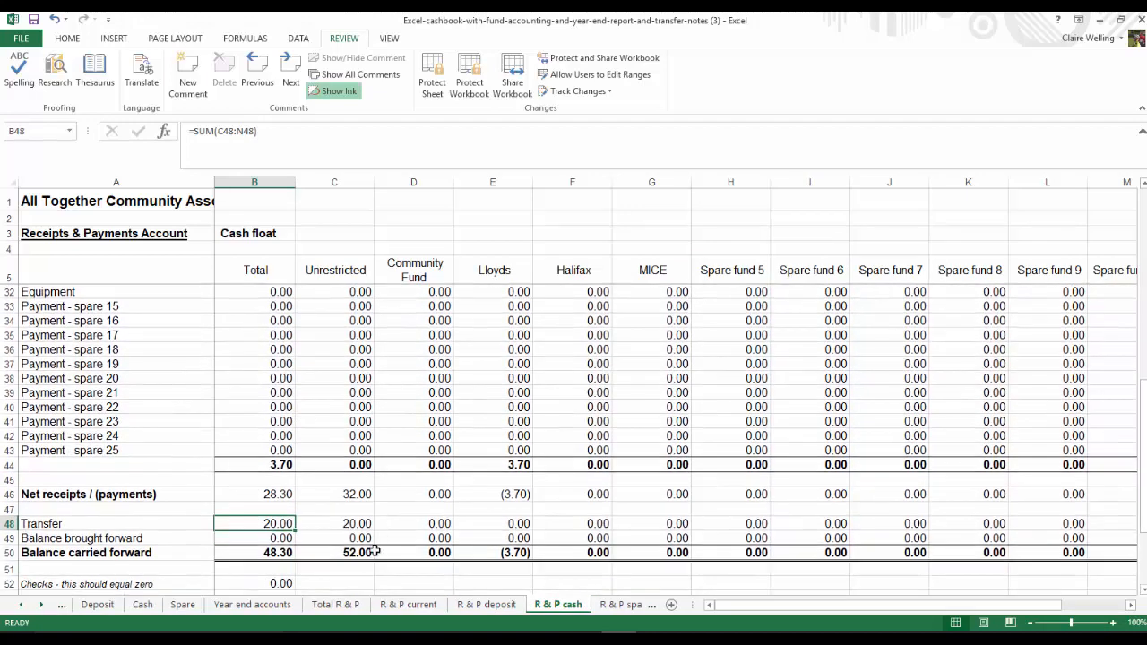
left_click(408, 604)
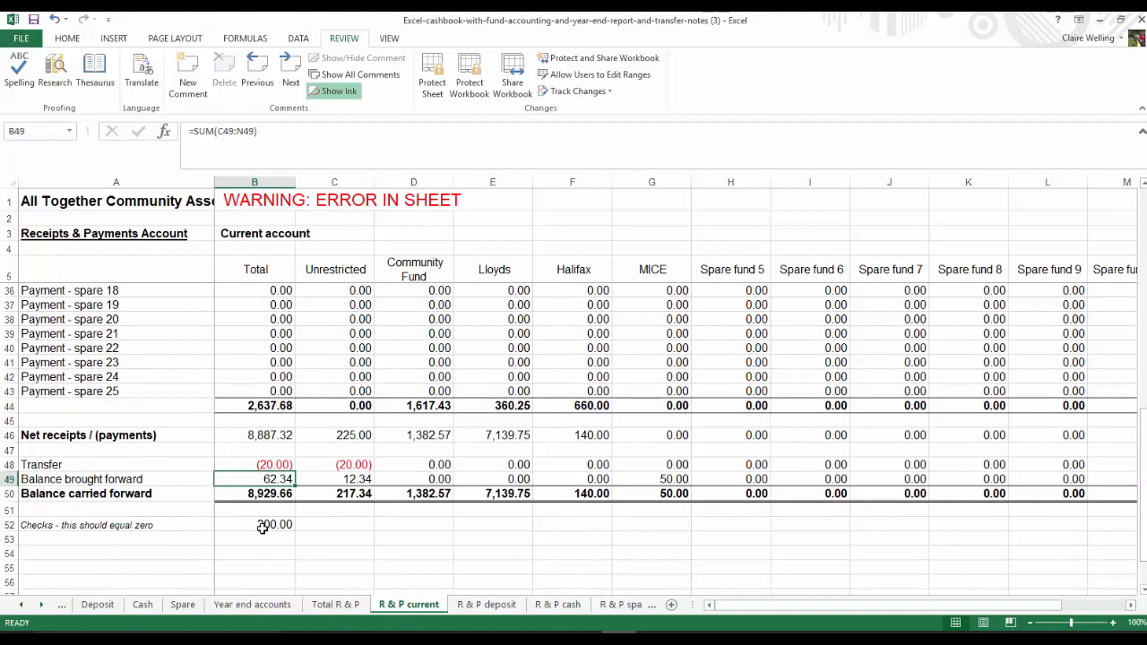
Set the fund of the Lovely Landlords entry in row 24 of the Current sheet to Lloyds
left_click(21, 605)
left_click(22, 605)
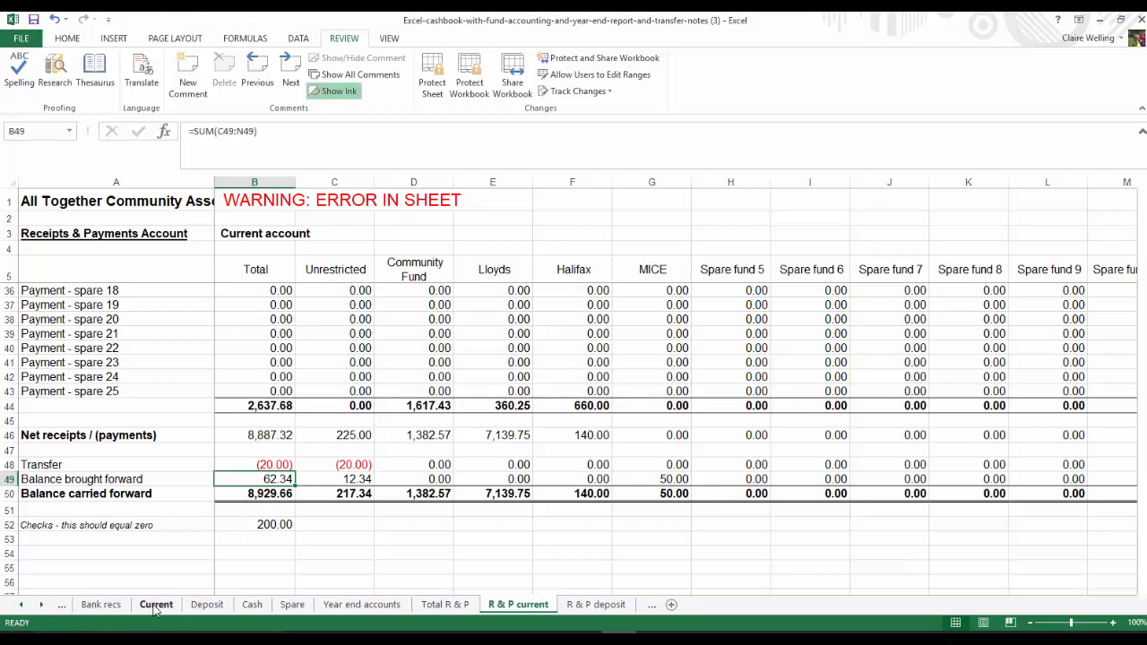
left_click(156, 604)
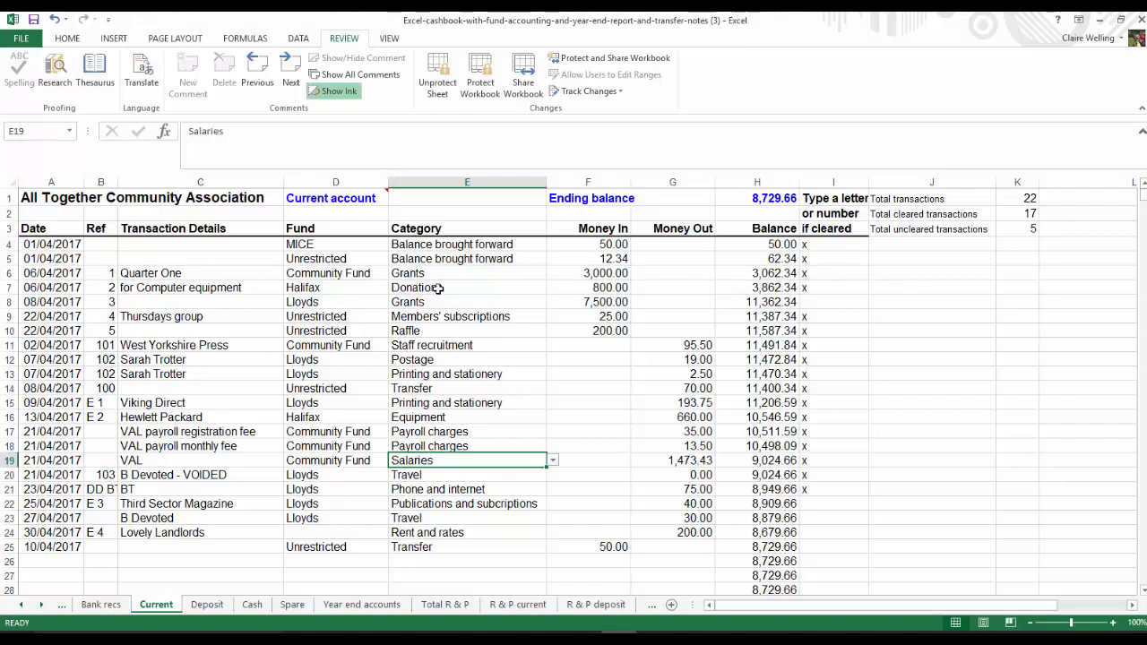
left_click(352, 531)
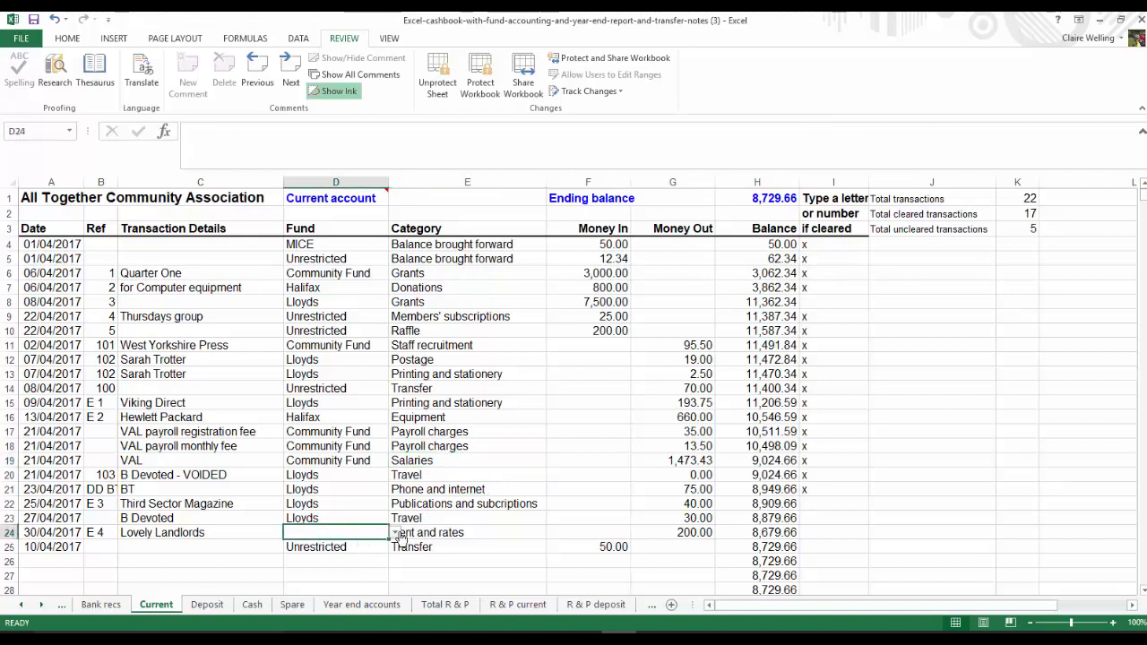
left_click(395, 533)
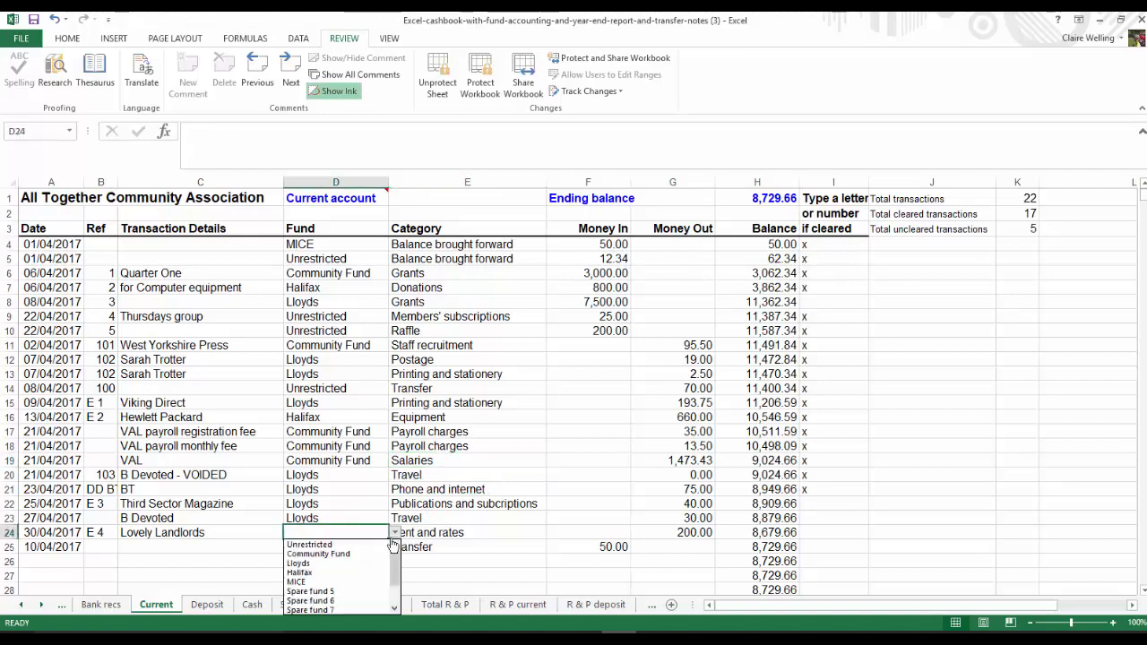
left_click(352, 563)
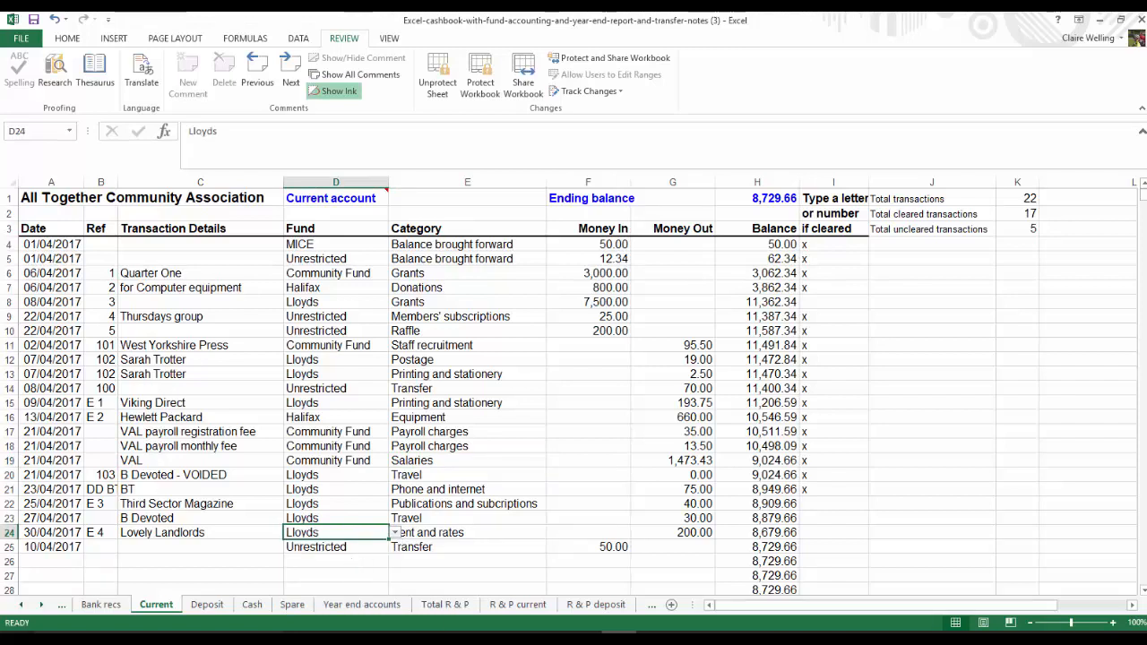
left_click(495, 534)
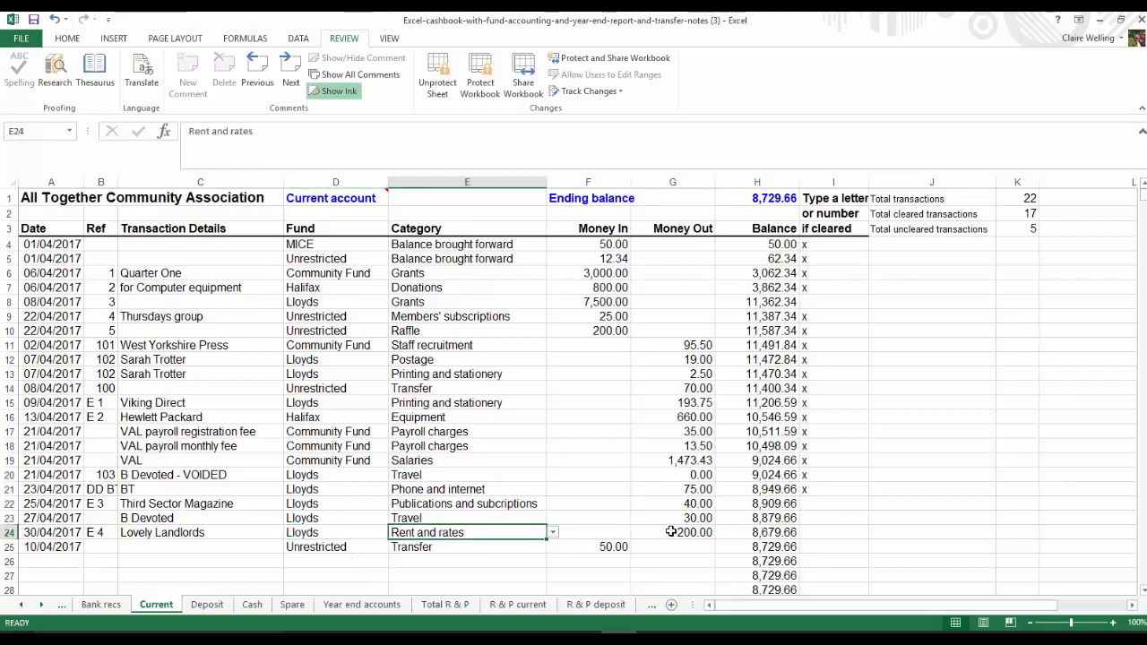
Check the Total R & P sheet's balances and check figure, and consult the warnings on the Details sheet
left_click(447, 606)
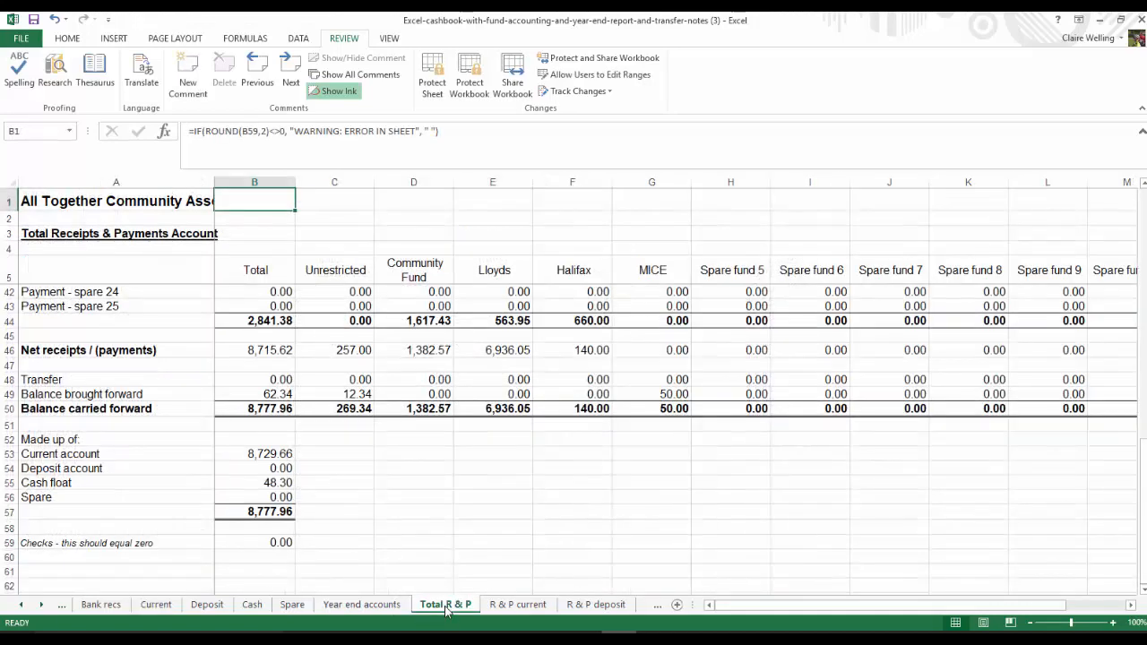
scroll(460, 585, "up", 1)
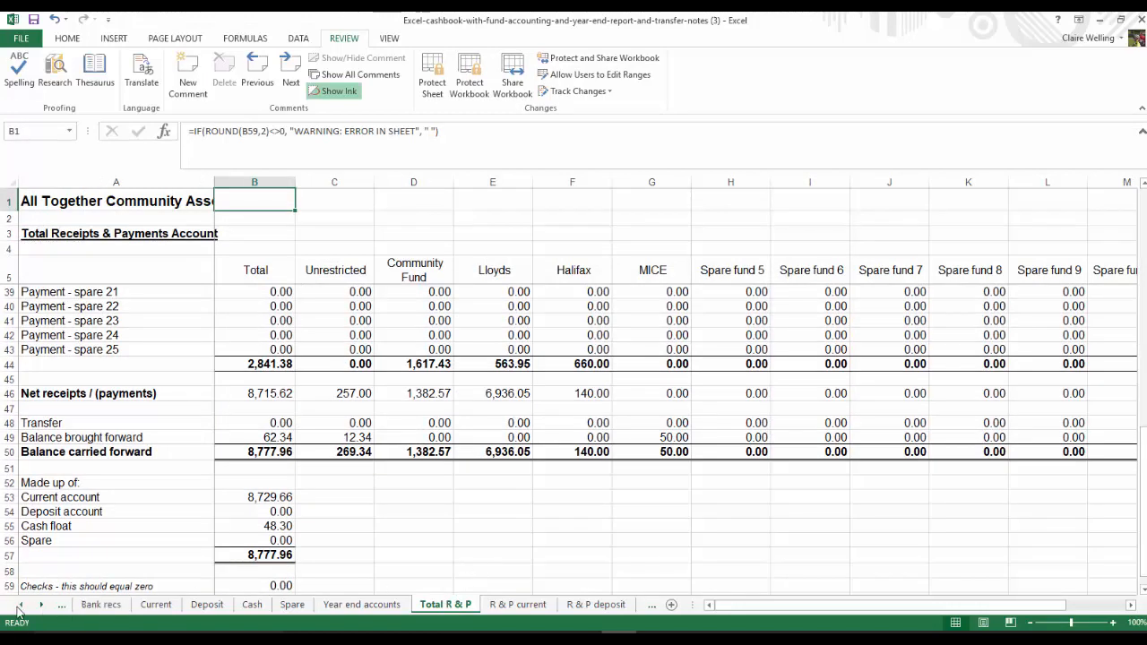
left_click(65, 606)
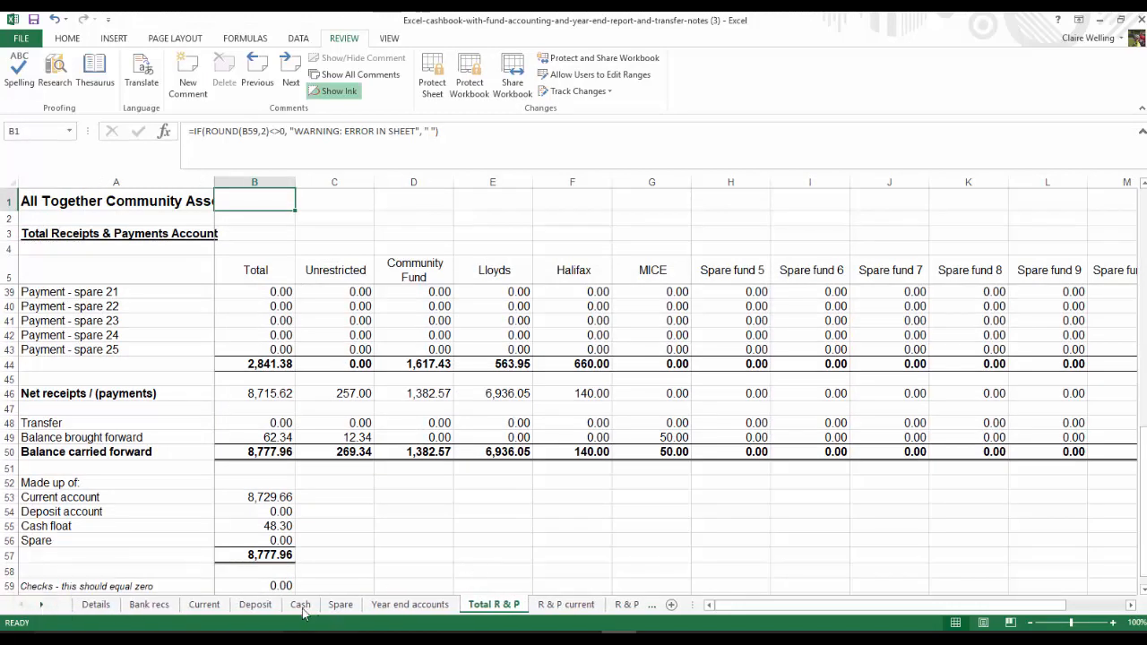
left_click(204, 606)
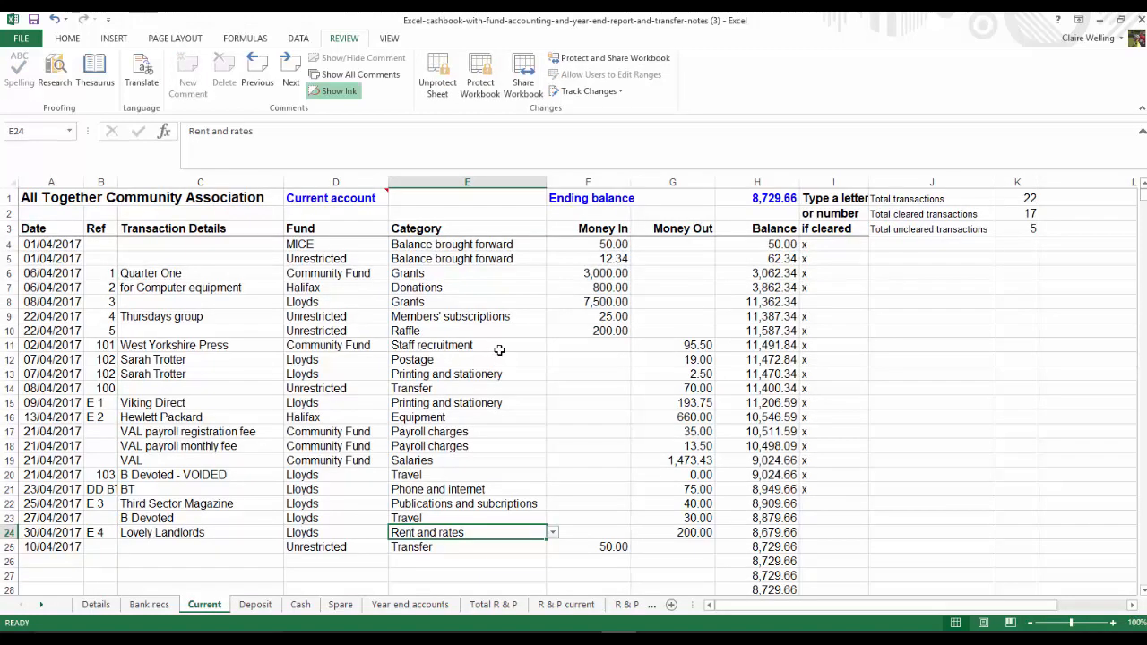
left_click(96, 605)
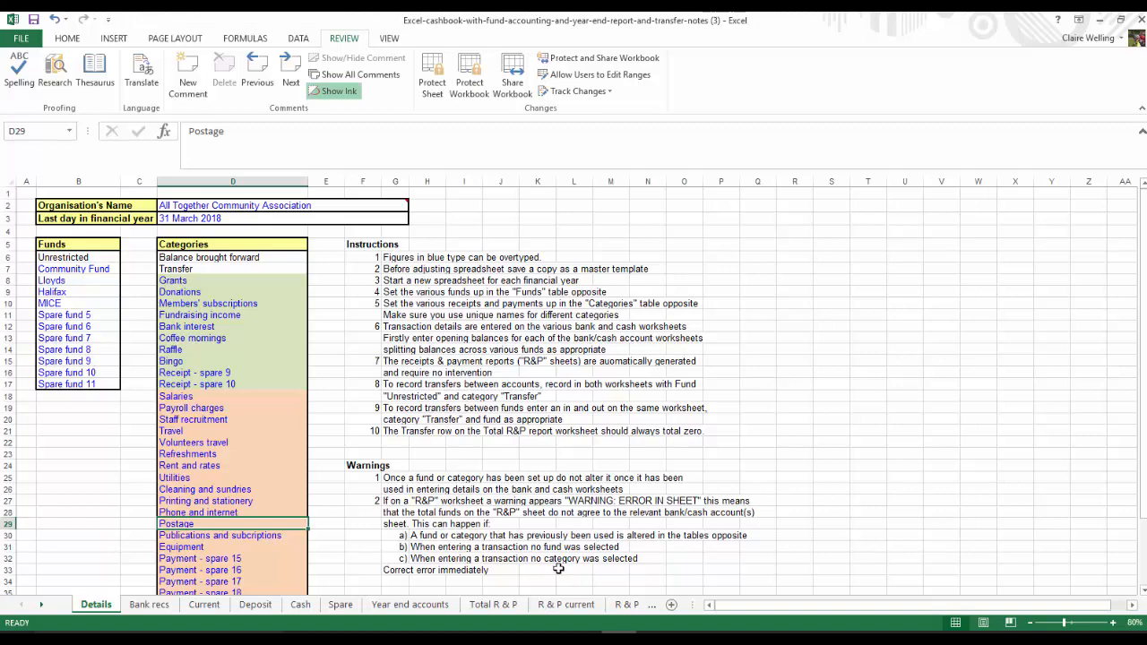
Unprotect the Current sheet and insert two blank rows above the Viking Direct entry in row 15
left_click(205, 604)
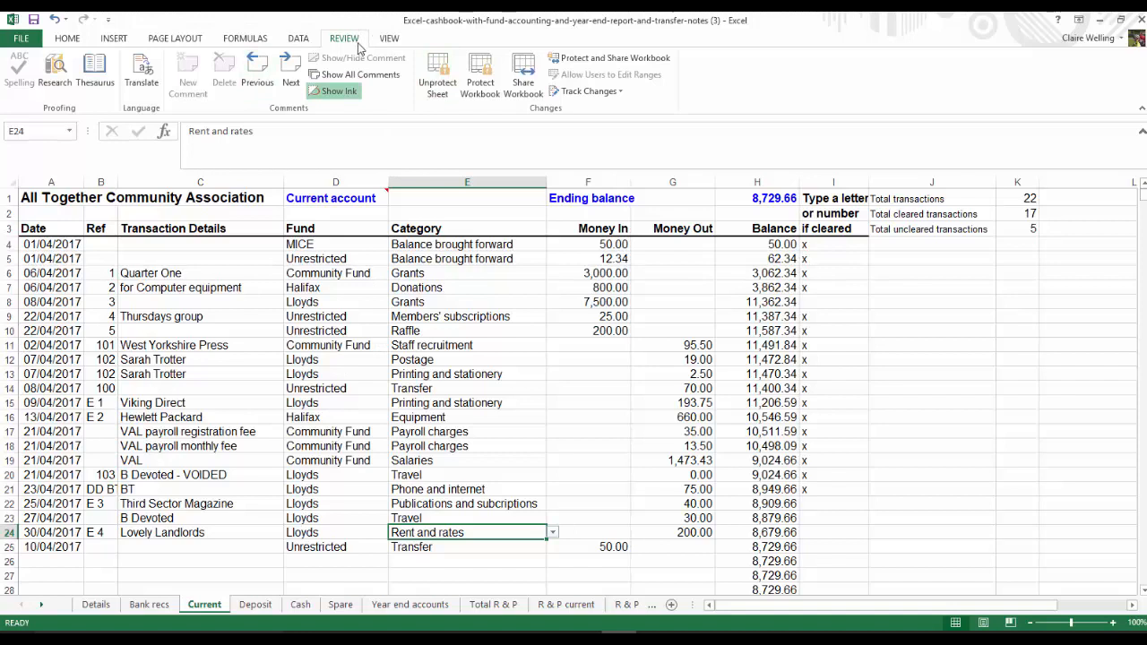
left_click(451, 79)
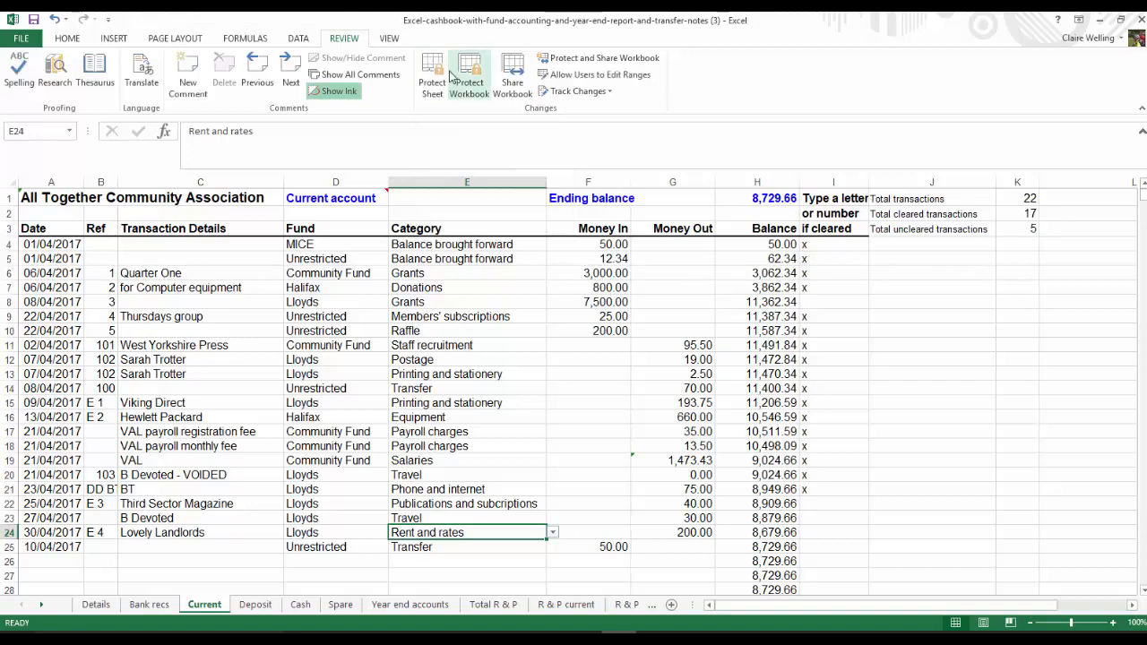
left_click(10, 402)
left_click_drag(10, 402, 10, 416)
right_click(121, 410)
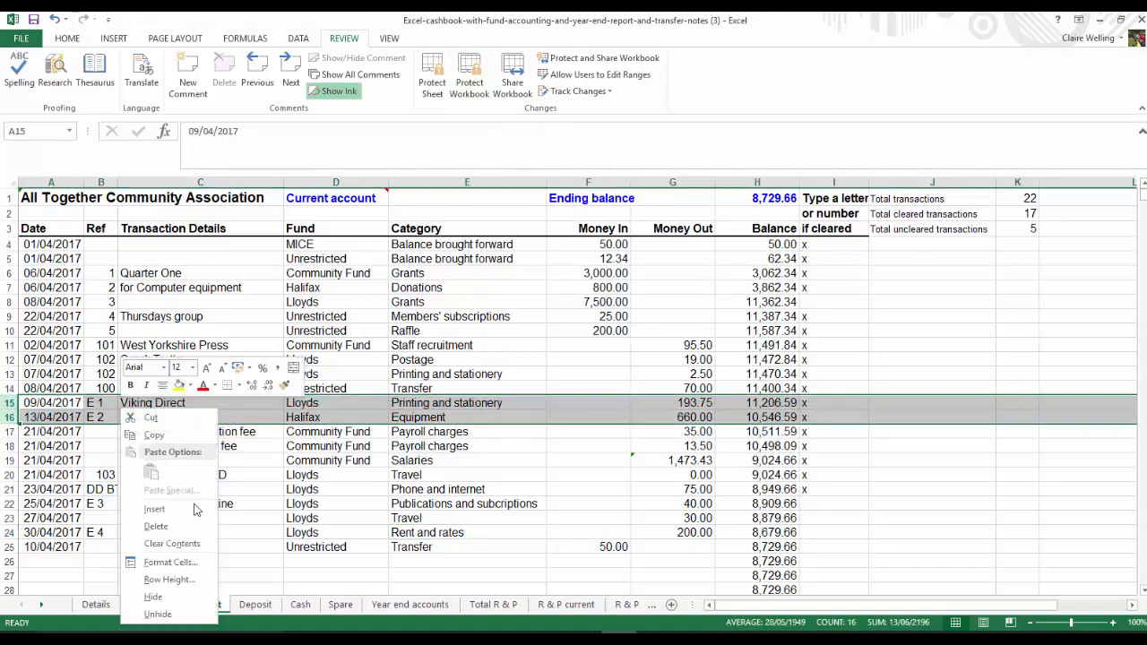
left_click(154, 508)
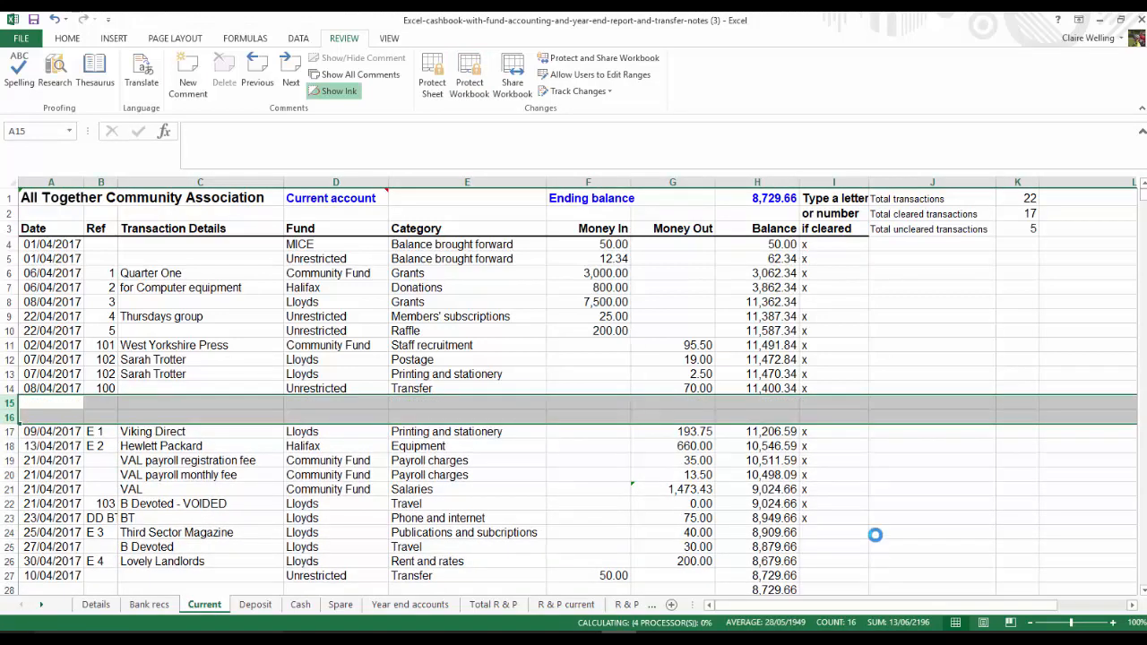
Fill the Balance formula from row 14 down through row 17 to cover the blank rows
left_click(778, 388)
left_click_drag(797, 393, 807, 429)
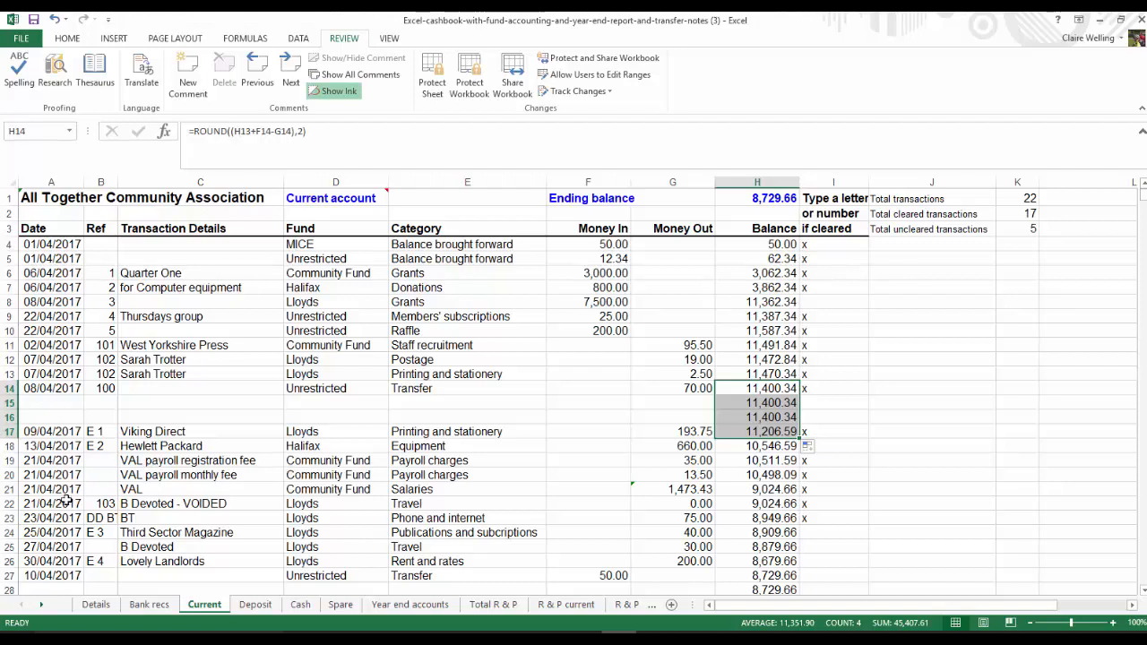
Look through the remaining Current sheet entries and recheck the balances on the Total R & P sheet
left_click(255, 475)
scroll(287, 481, "down", 1)
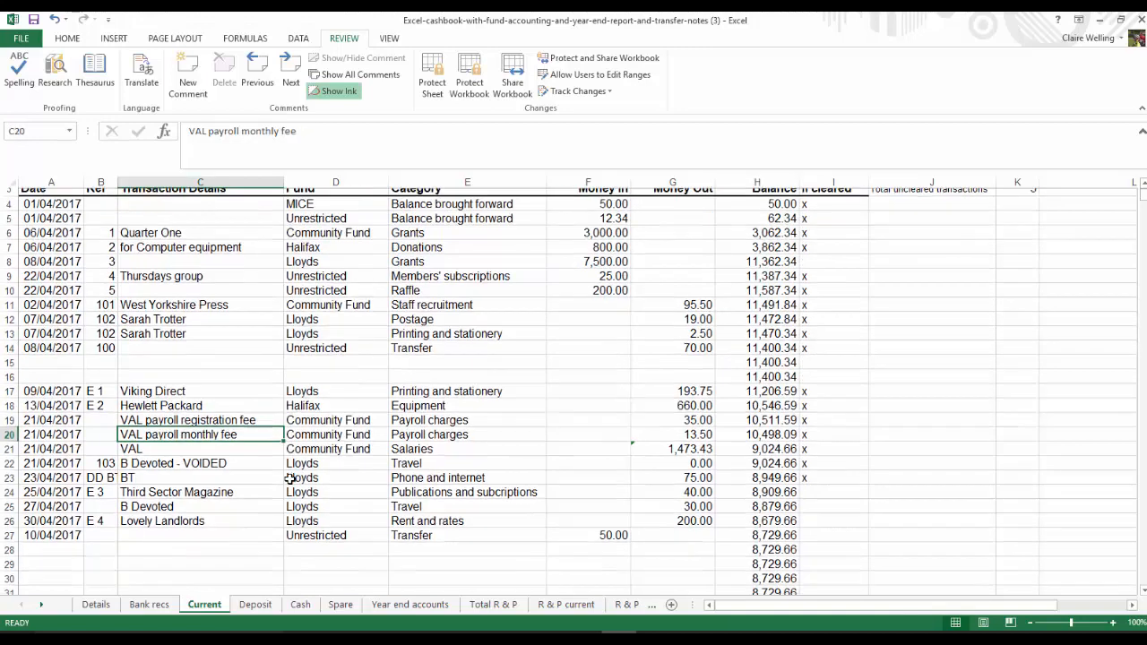
scroll(289, 479, "down", 2)
left_click(492, 606)
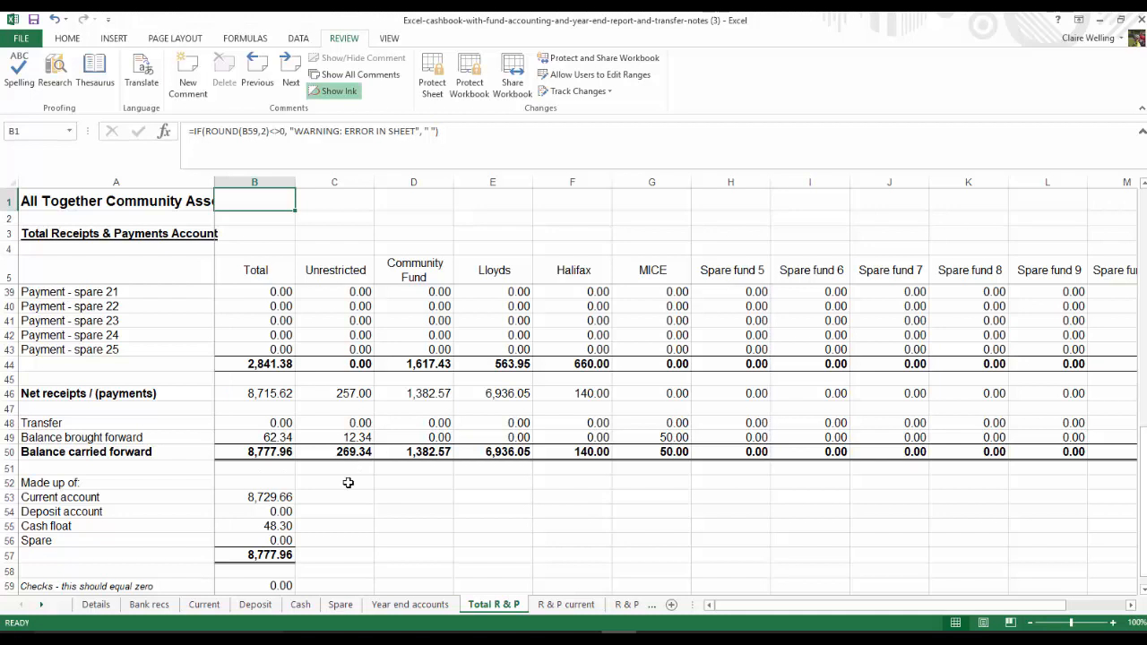
Start a new Cash sheet entry in row 11 dated 30/4/17 and assign it to the Halifax fund
left_click(301, 606)
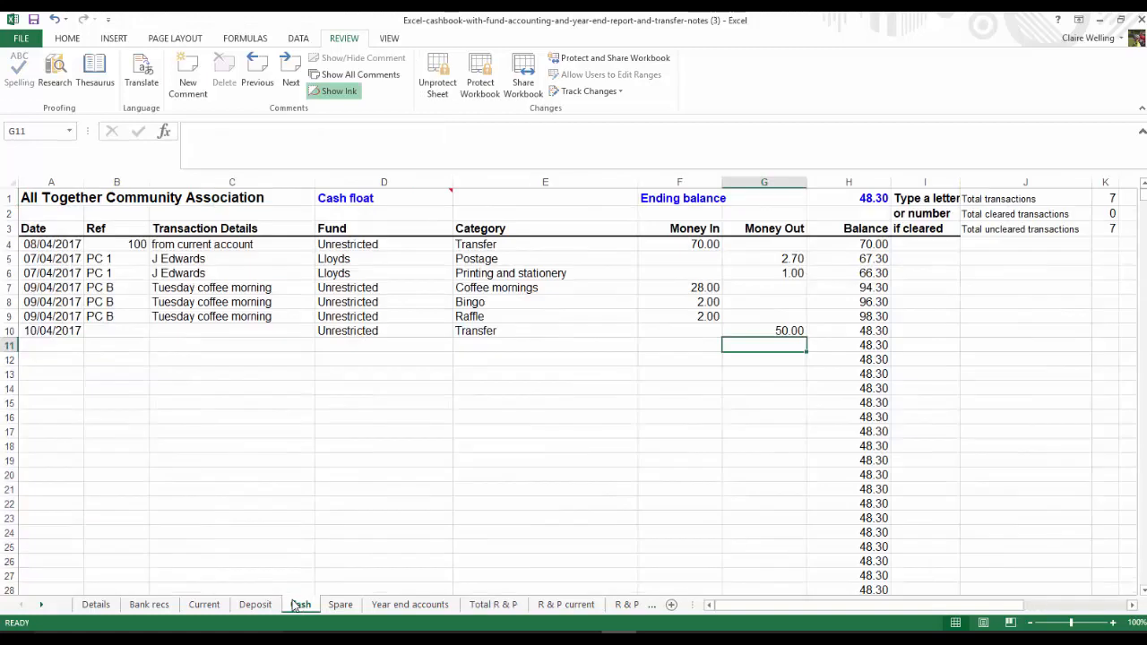
left_click(56, 345)
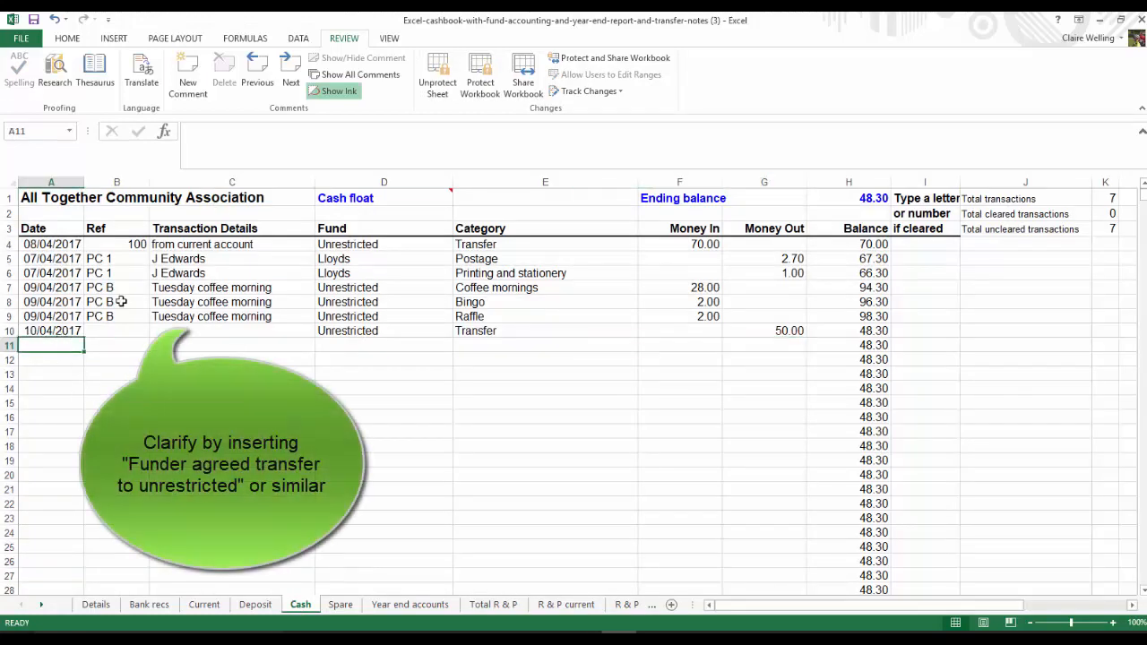
type("30/4/17")
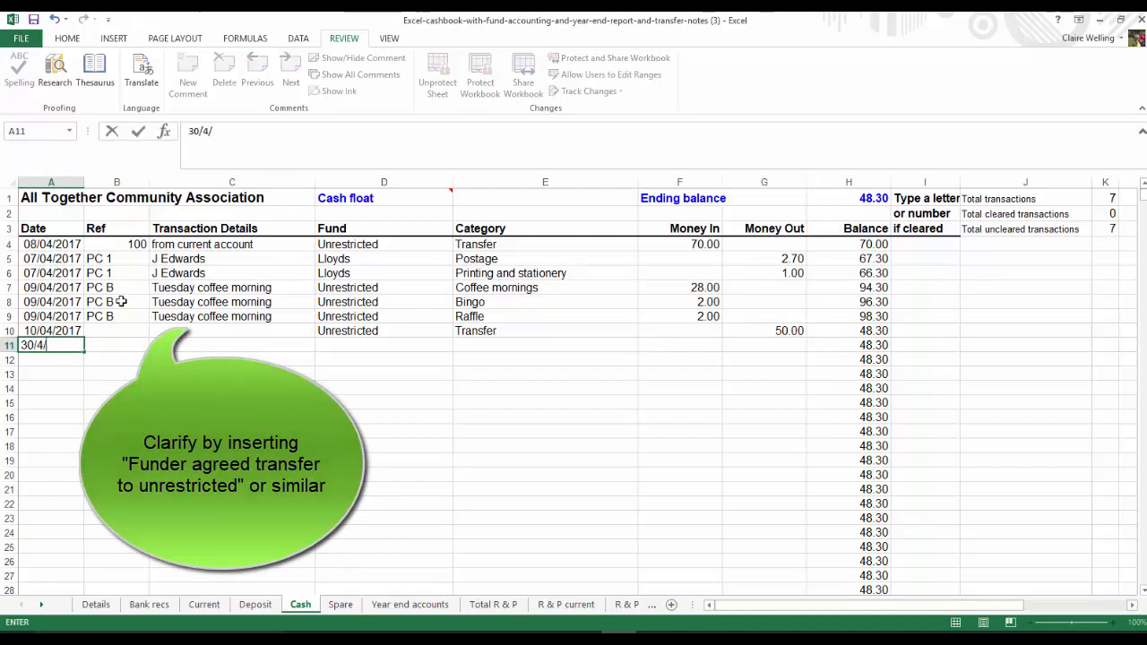
key("Tab")
key("Tab")
key("Tab")
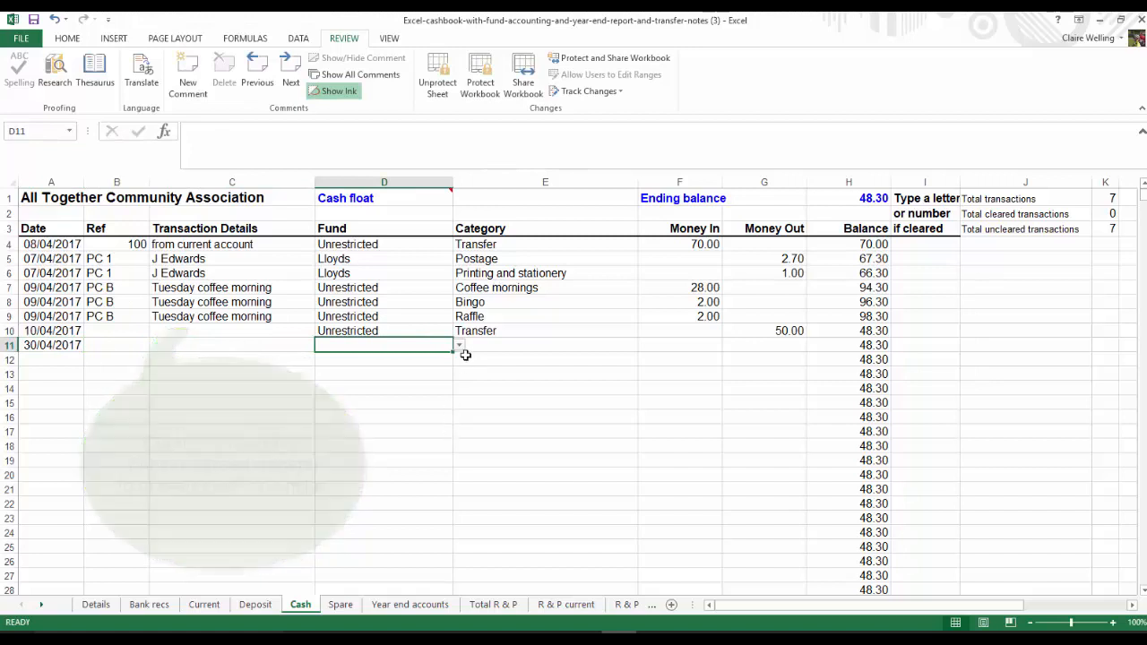
left_click(458, 349)
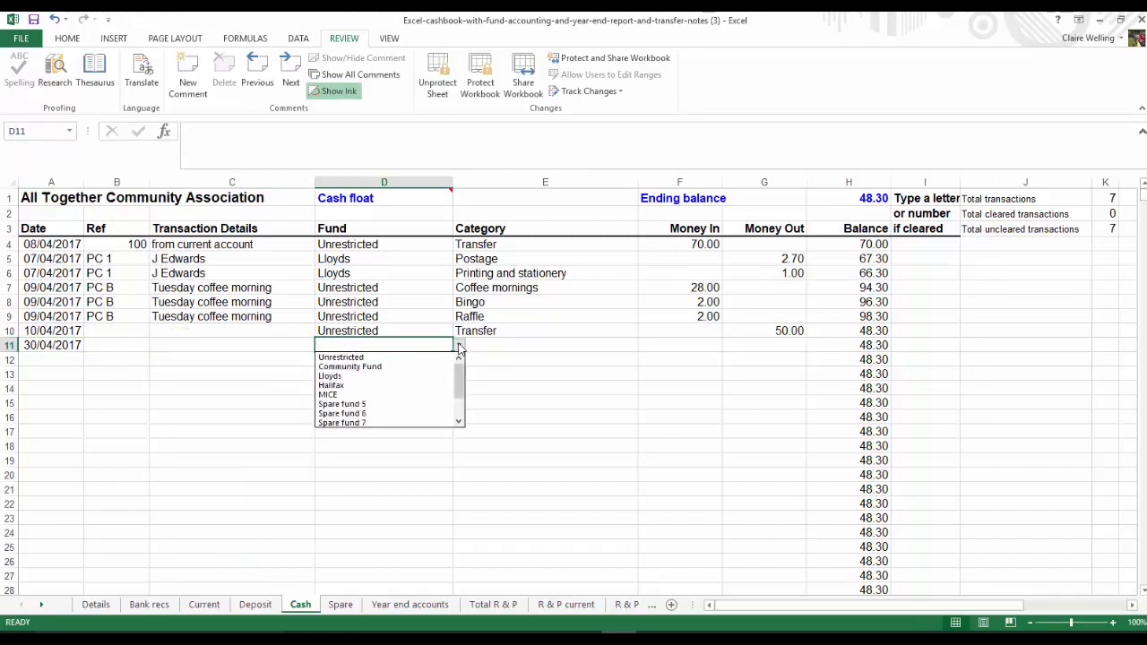
left_click(342, 386)
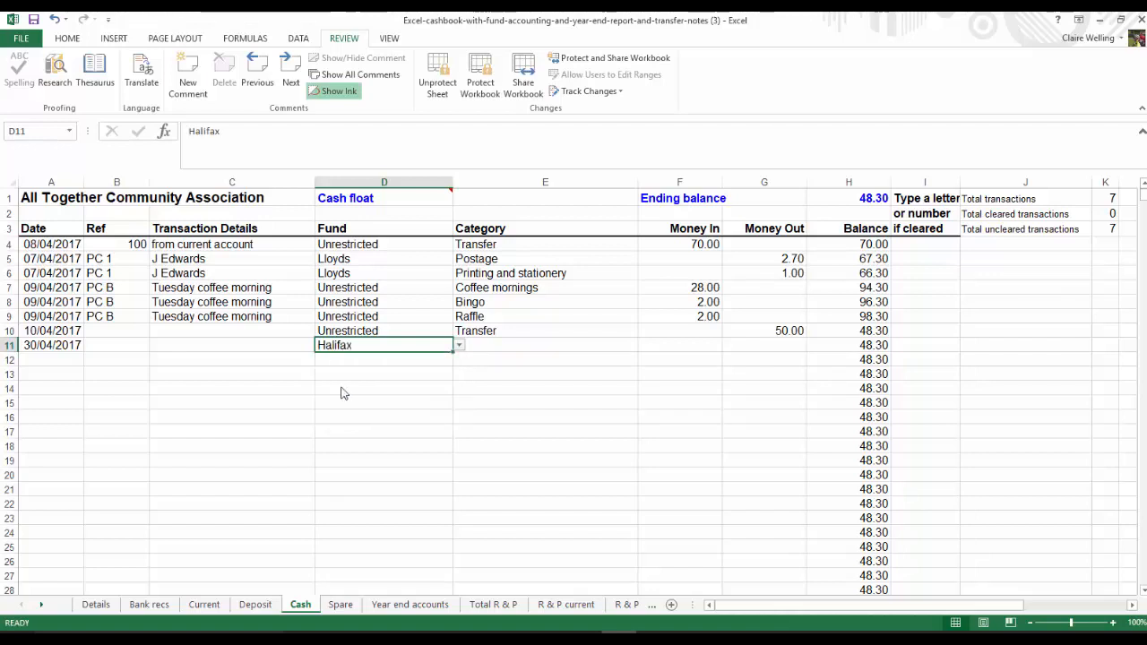
Categorise the Halifax entry in row 11 as Transfer and enter 140 as Money Out
left_click(531, 344)
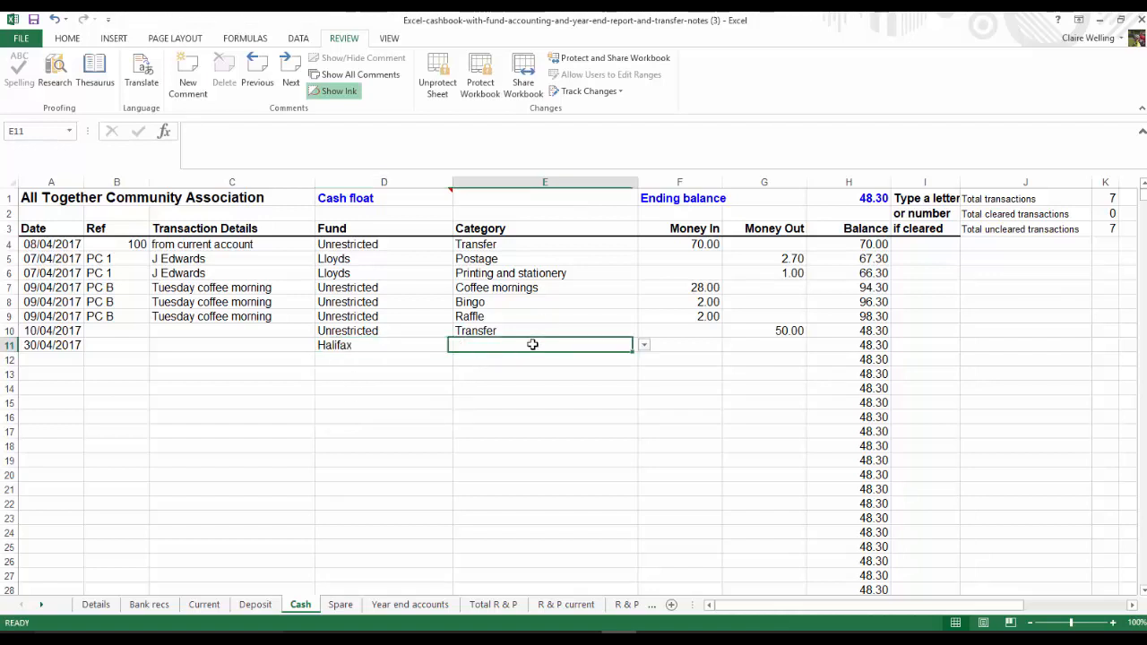
left_click(645, 346)
left_click(506, 366)
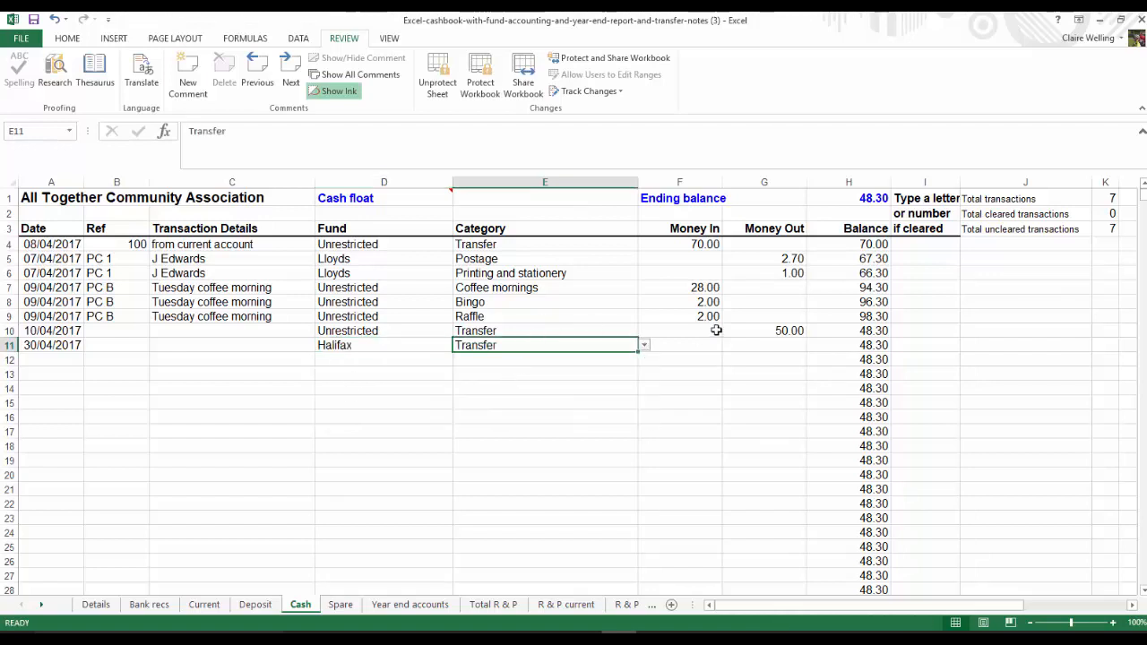
left_click(772, 345)
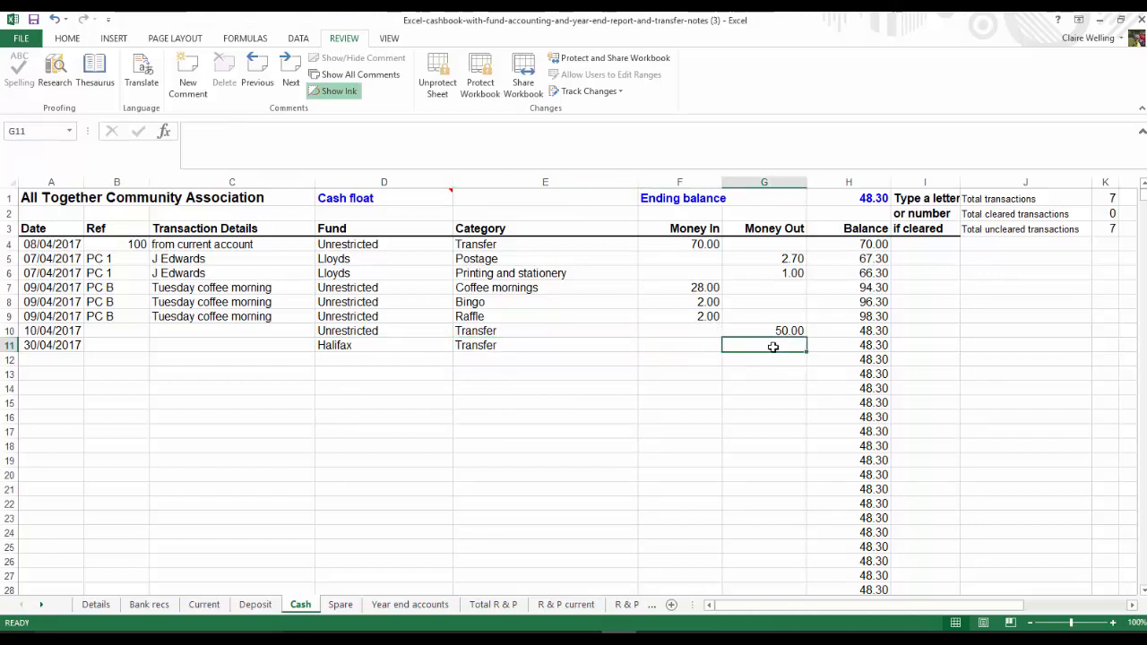
type("140")
key("Return")
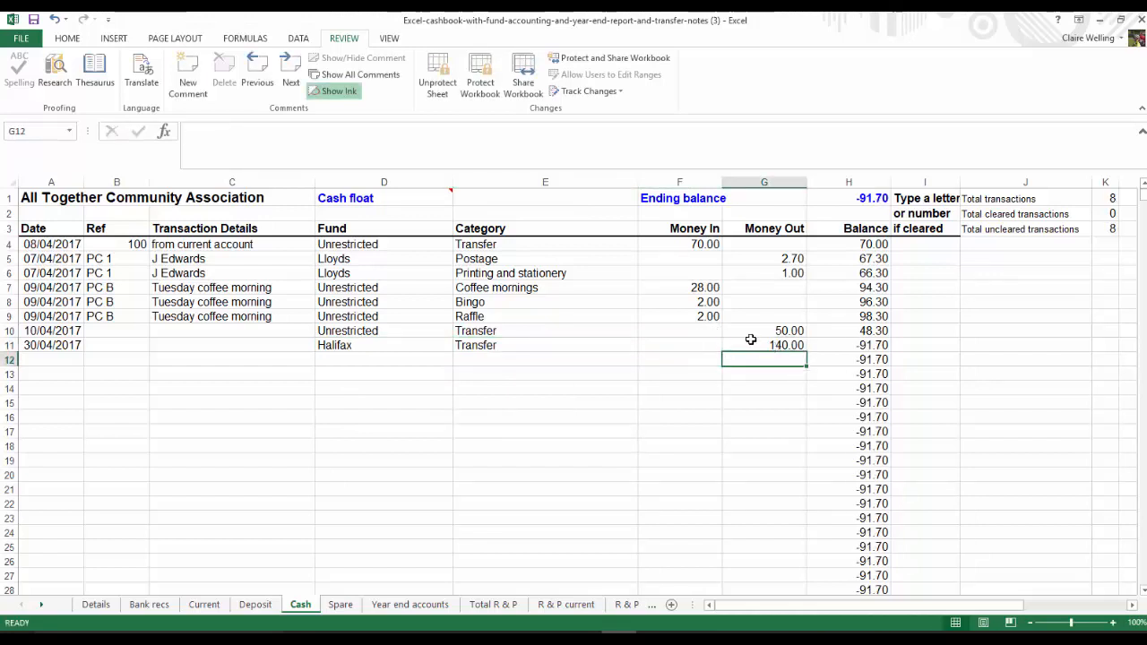
Enter the matching transfer in row 12 with 140 as Money In, category Transfer and fund Unrestricted
double_click(687, 361)
type("140")
key("Return")
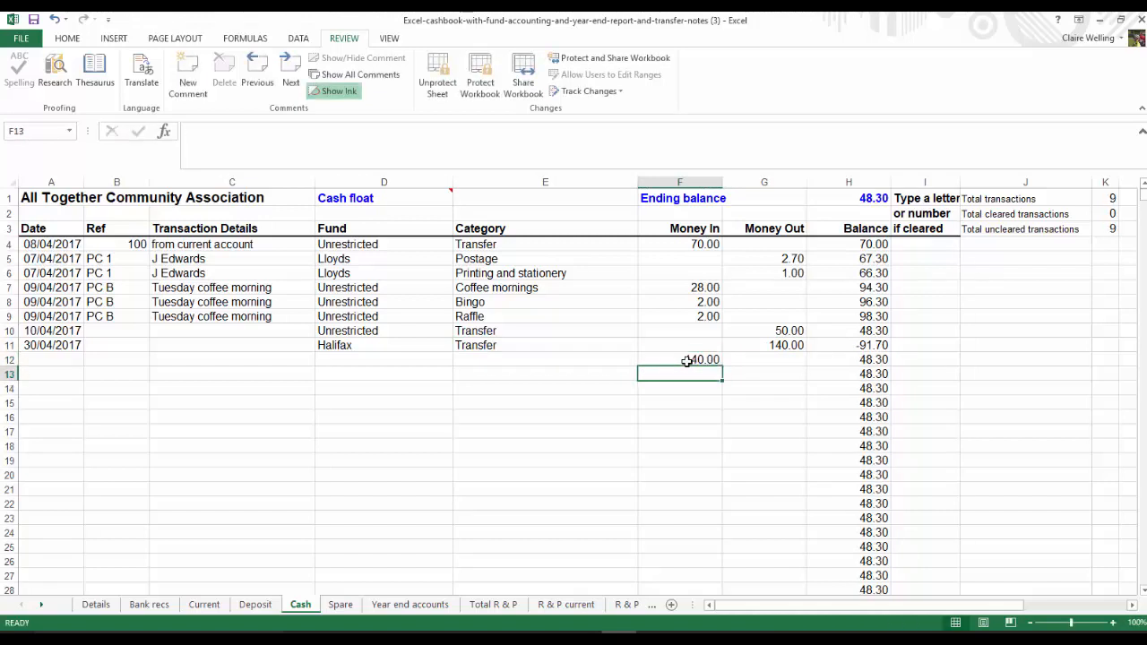
left_click(461, 344)
left_click(469, 359)
type("transfer")
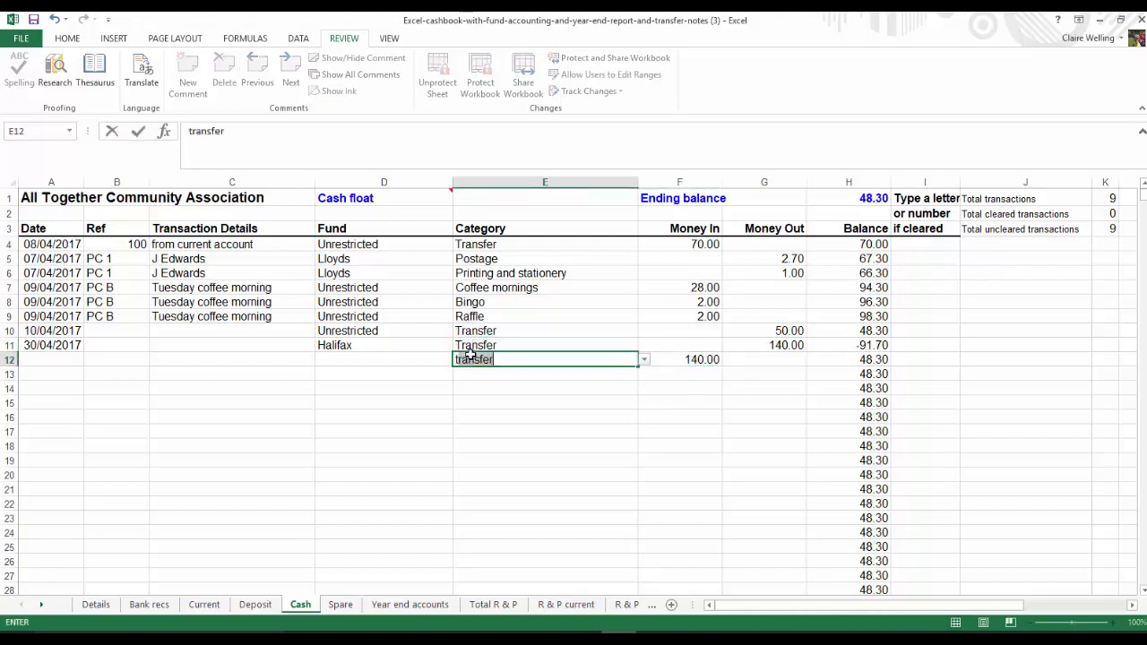
left_click(374, 364)
left_click(463, 363)
left_click(388, 371)
Copy the date from the Halifax transfer in row 11 to the Unrestricted transfer in row 12
left_click(56, 345)
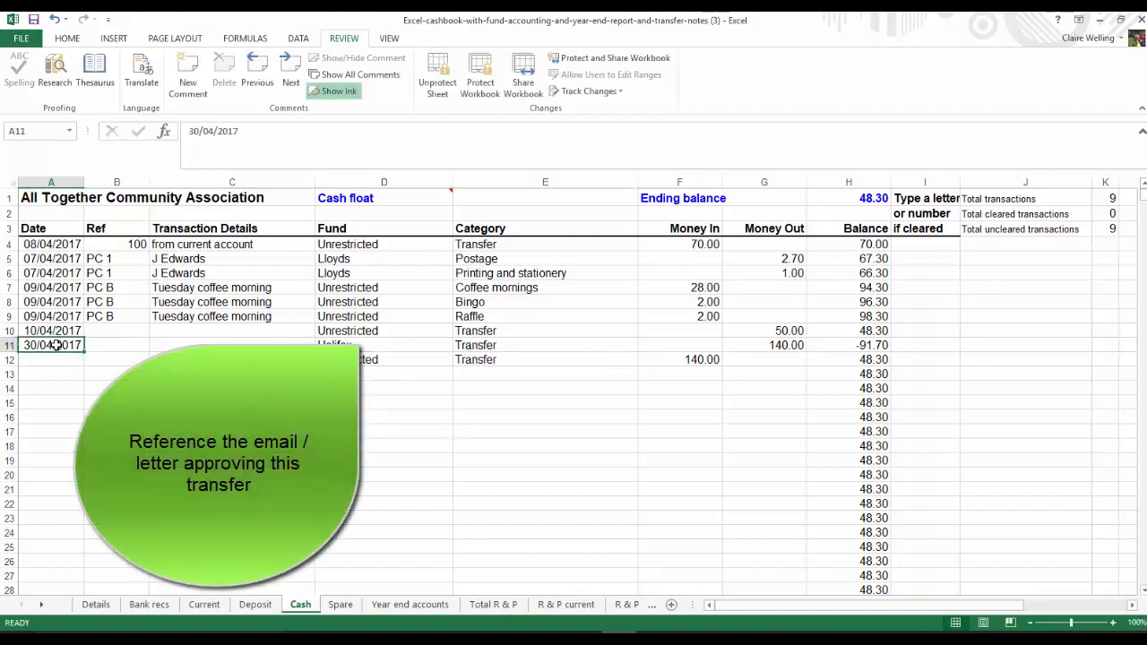
key("ctrl+c")
left_click(44, 361)
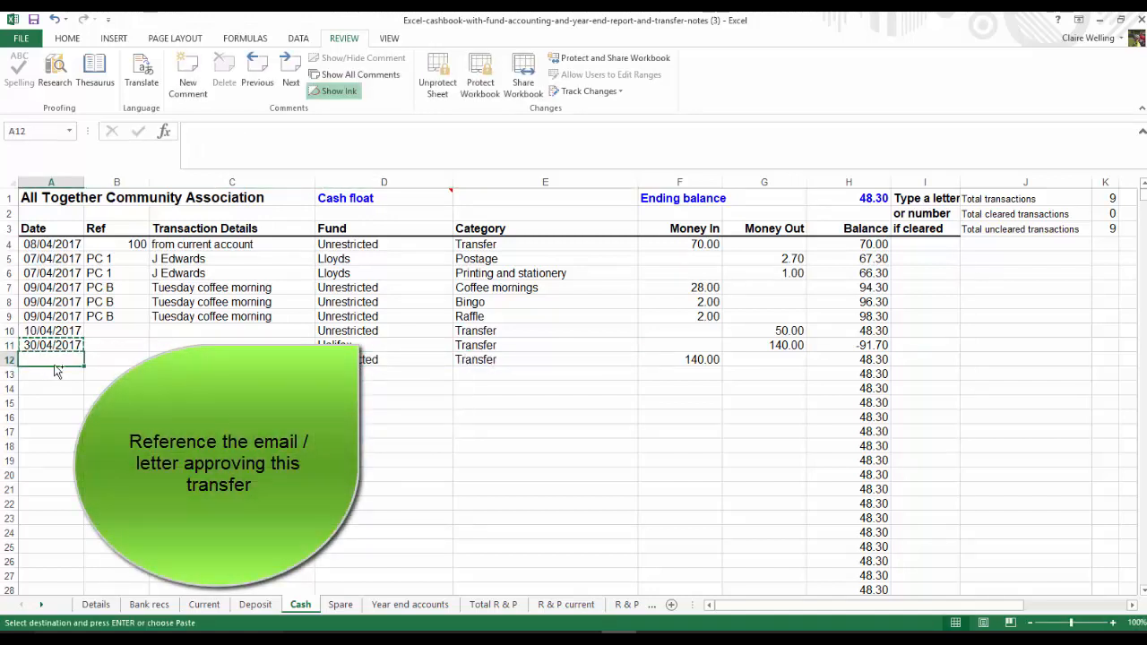
key("ctrl+v")
left_click(231, 503)
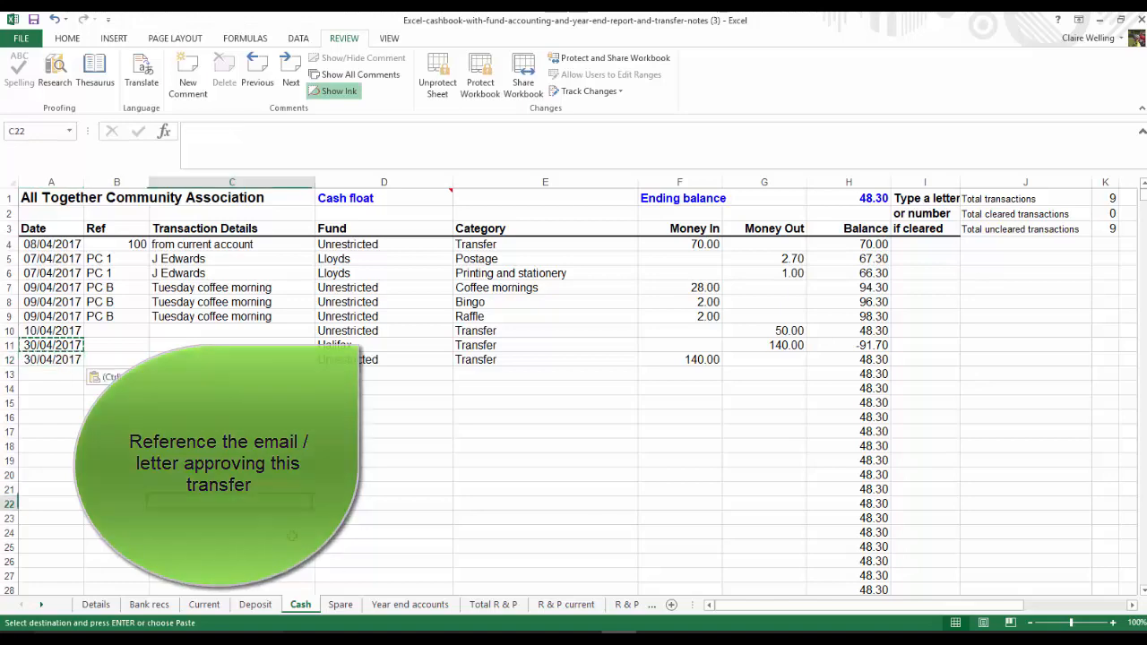
Hide the unused Spare fund 5 to Spare fund 11 columns, H to N, on the Total R & P sheet
left_click(494, 605)
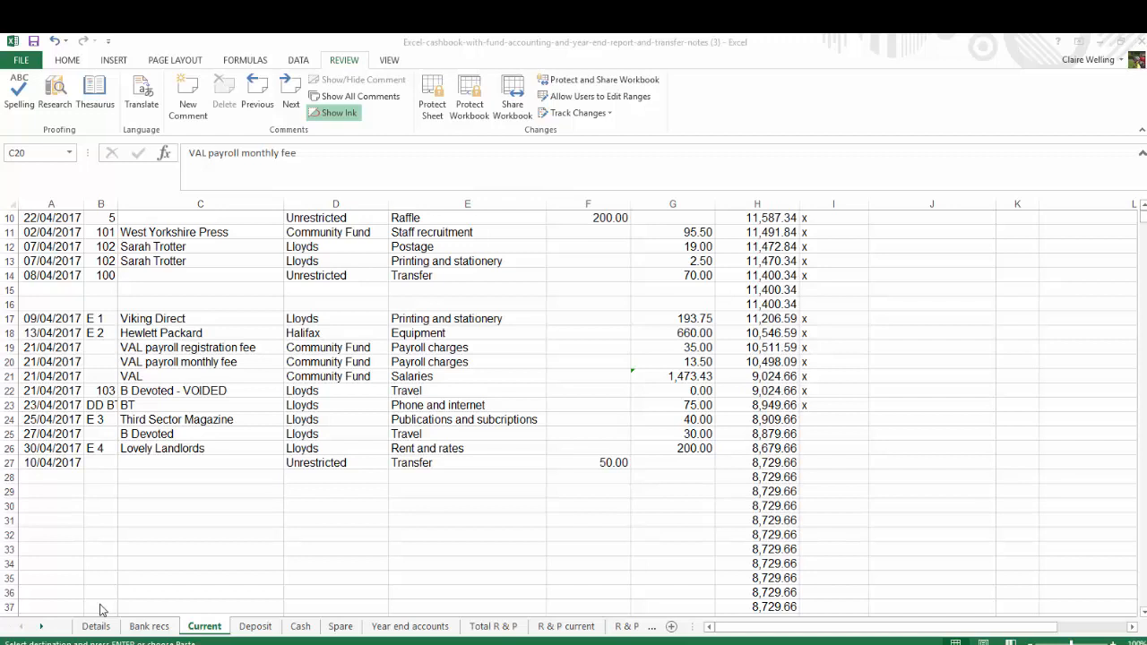
left_click(482, 627)
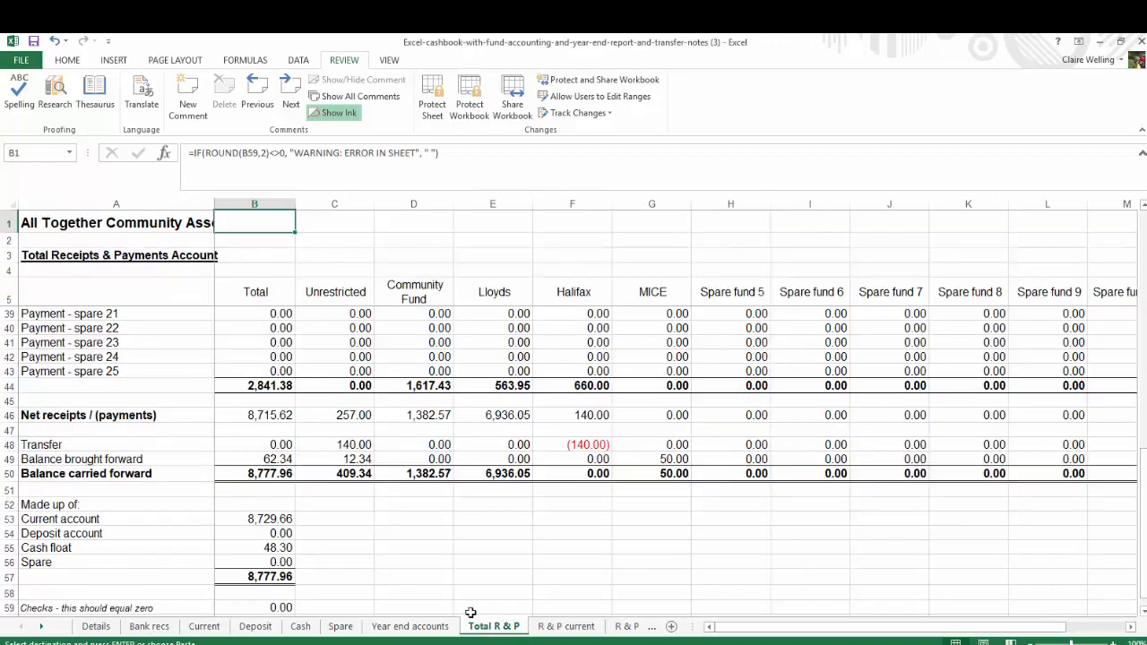
scroll(475, 615, "up", 11)
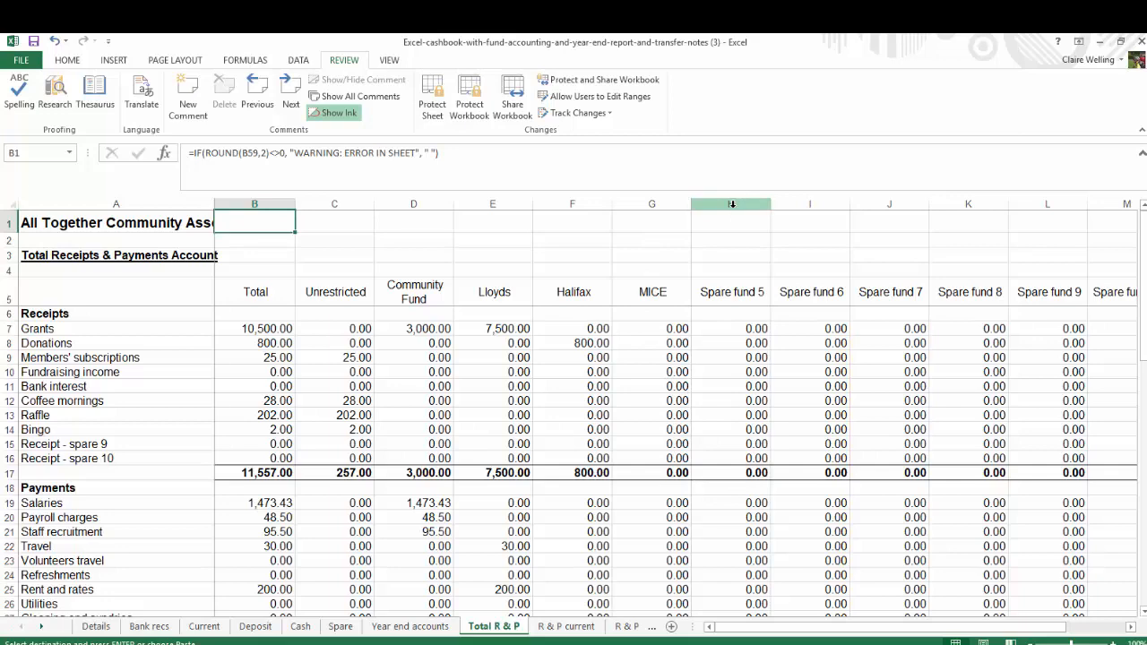
left_click_drag(727, 202, 960, 233)
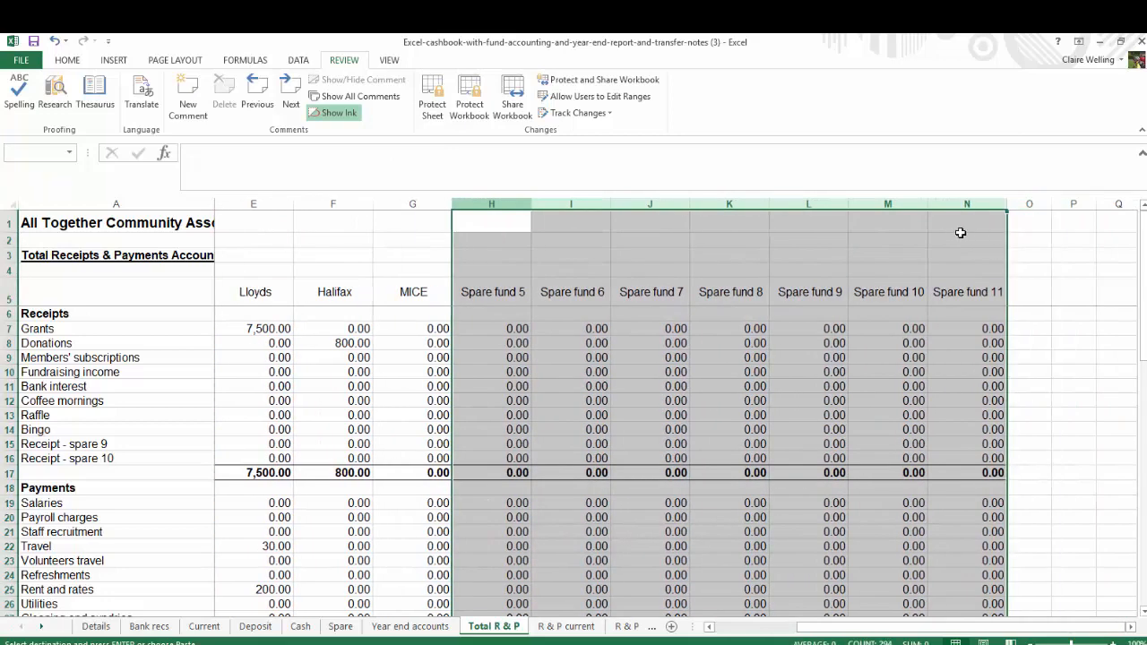
right_click(736, 204)
left_click(776, 390)
Hide the spare receipt rows 15 to 16 and the spare payment rows 33 to 43
left_click_drag(8, 444, 8, 457)
right_click(76, 446)
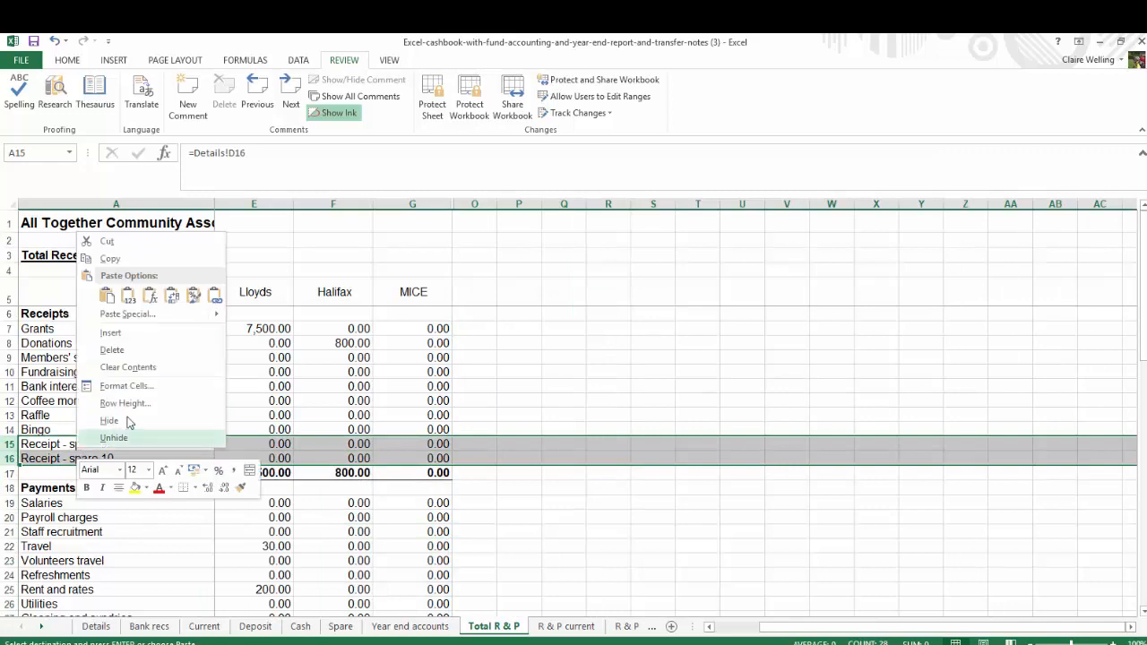
left_click(105, 428)
scroll(102, 500, "down", 5)
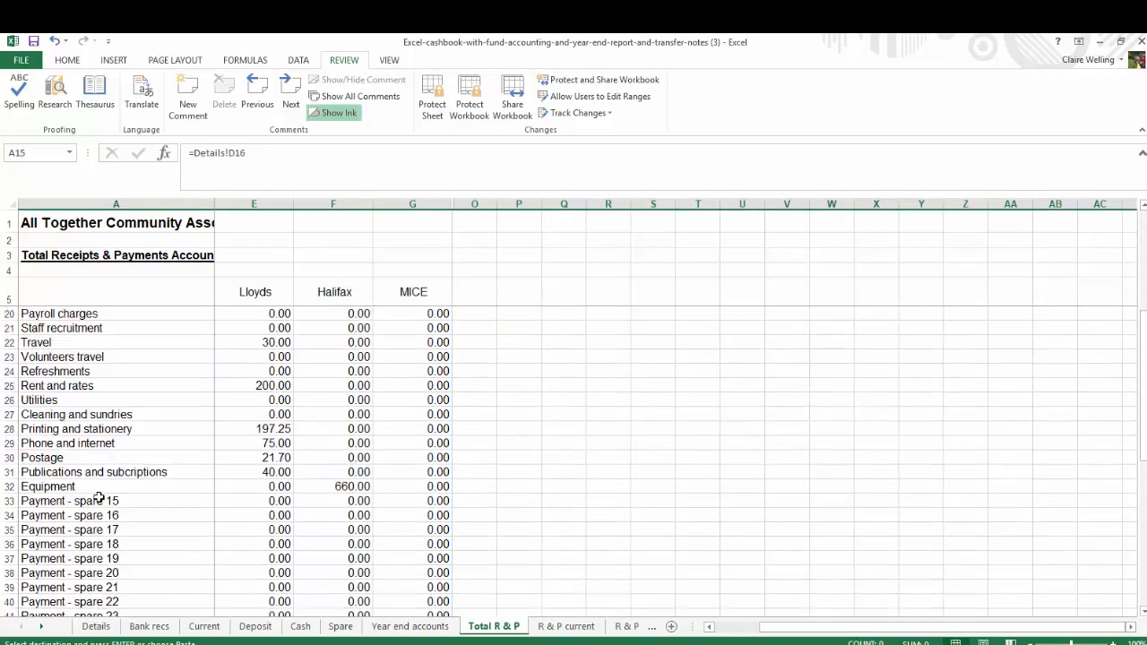
left_click_drag(9, 501, 102, 570)
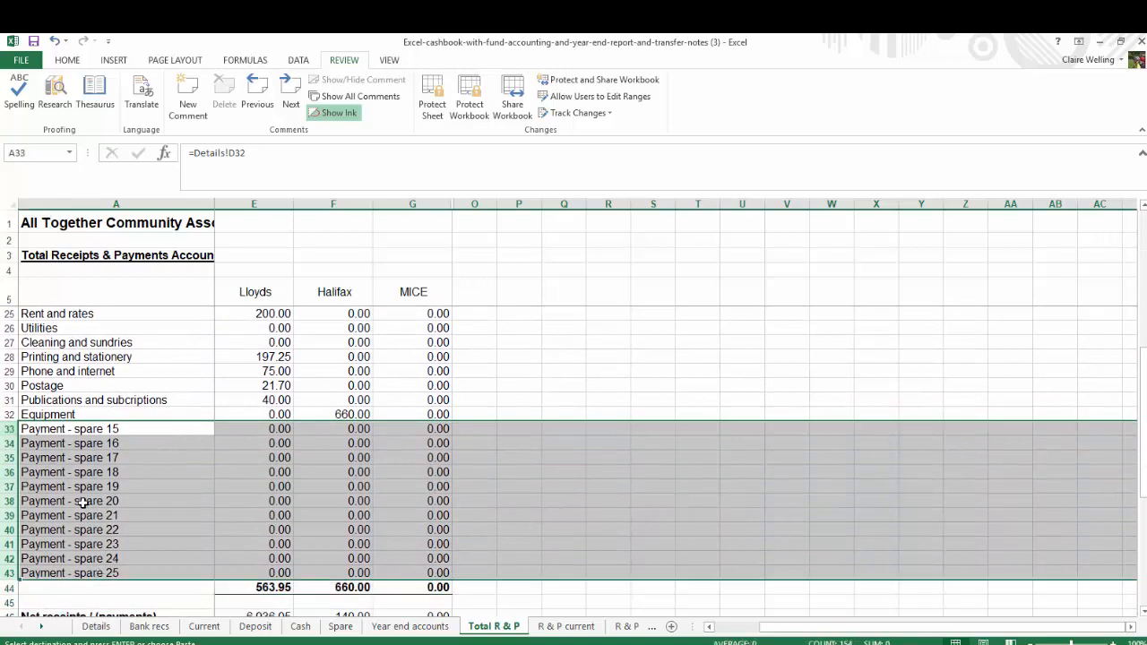
right_click(84, 504)
left_click(129, 480)
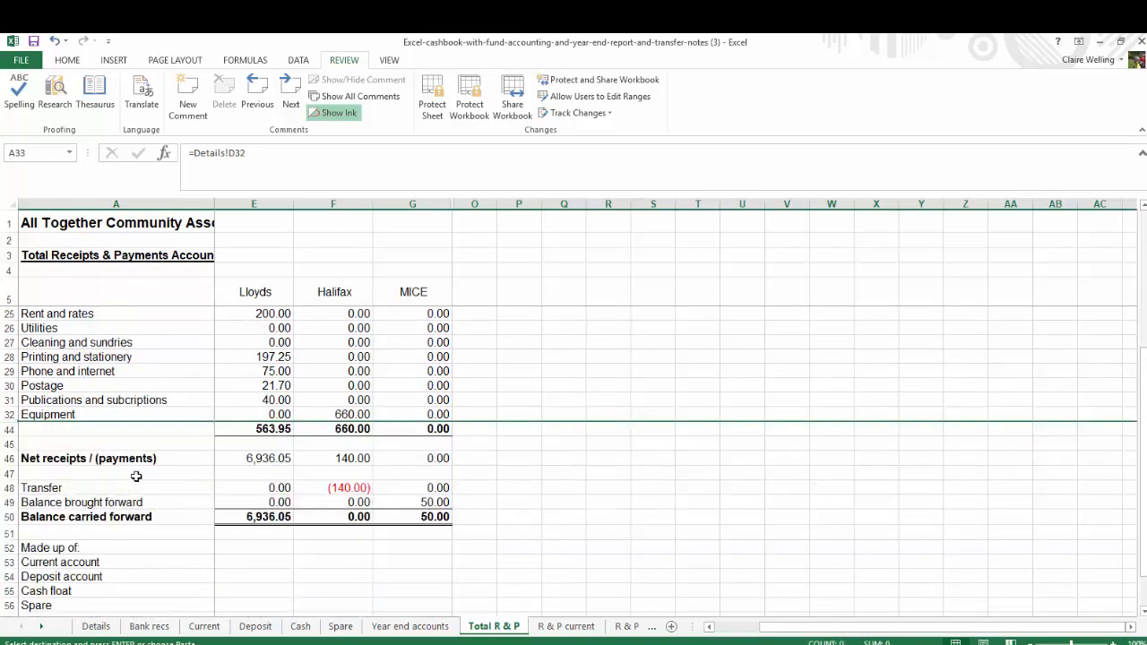
Unhide the spare payment rows between rows 32 and 44, and undo the unhiding
left_click_drag(7, 414, 9, 430)
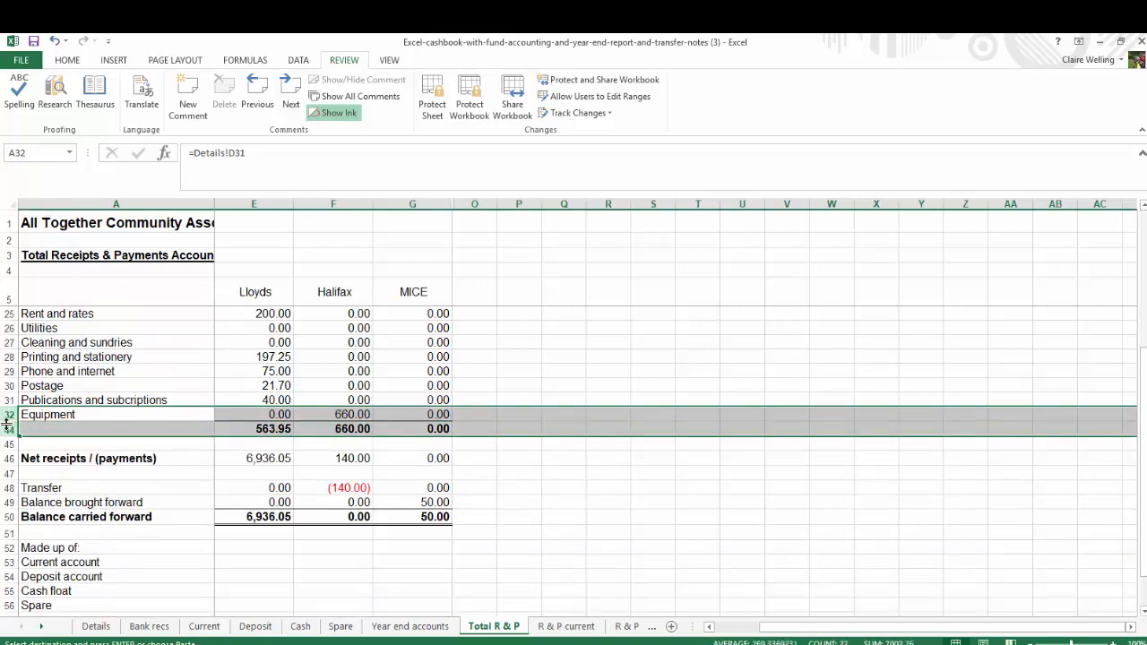
right_click(9, 431)
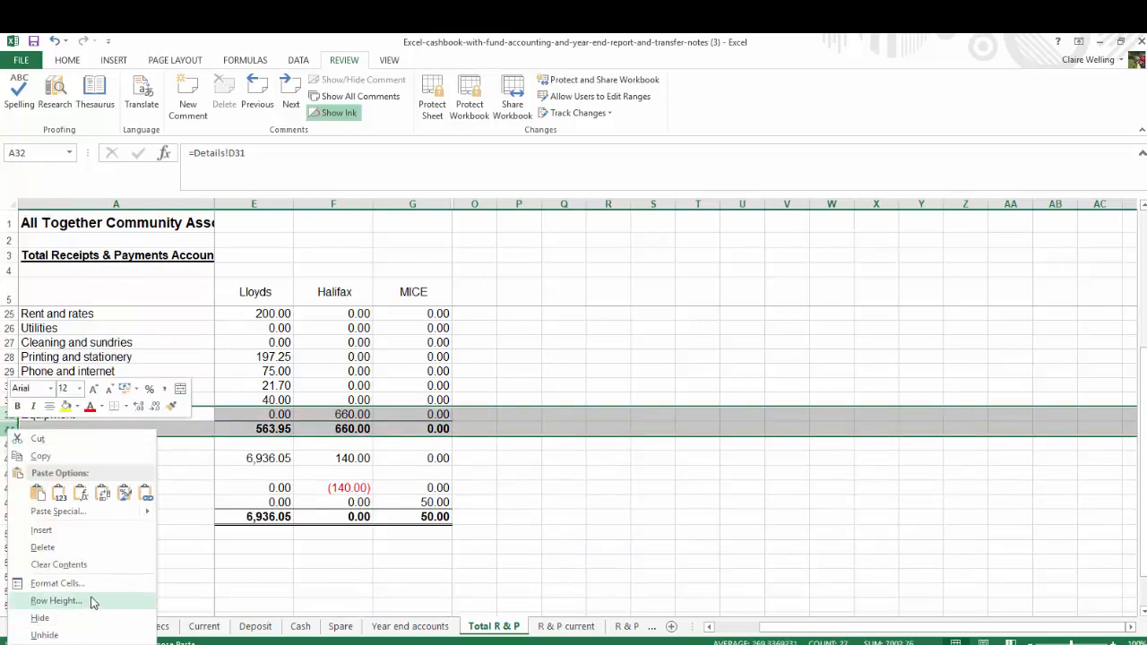
left_click(83, 635)
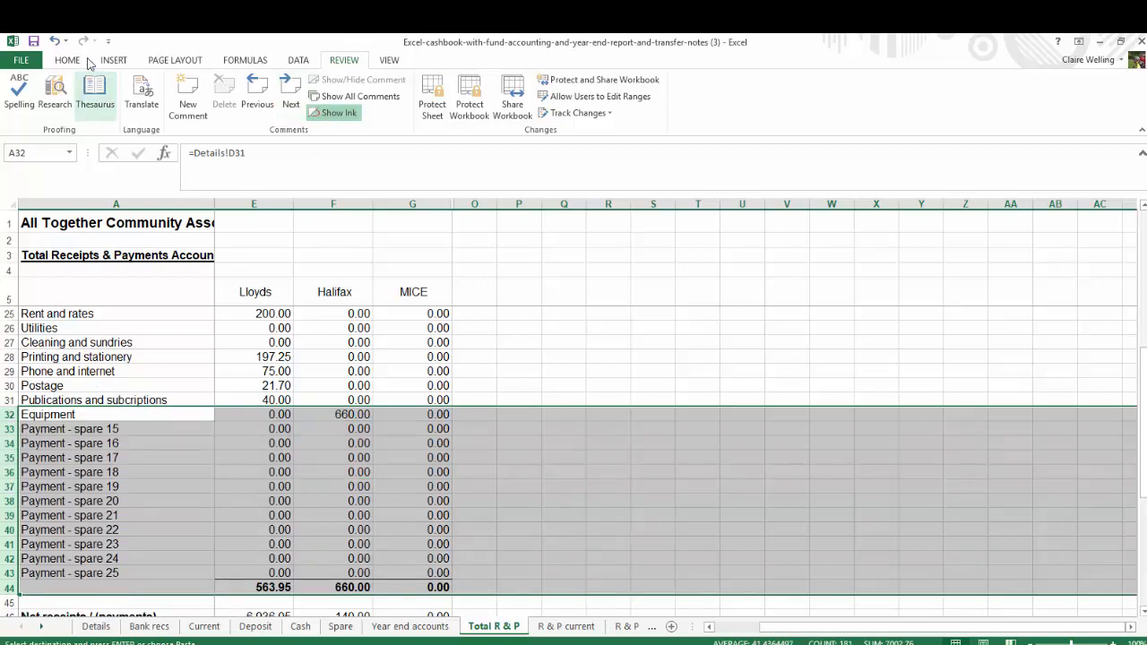
left_click(54, 40)
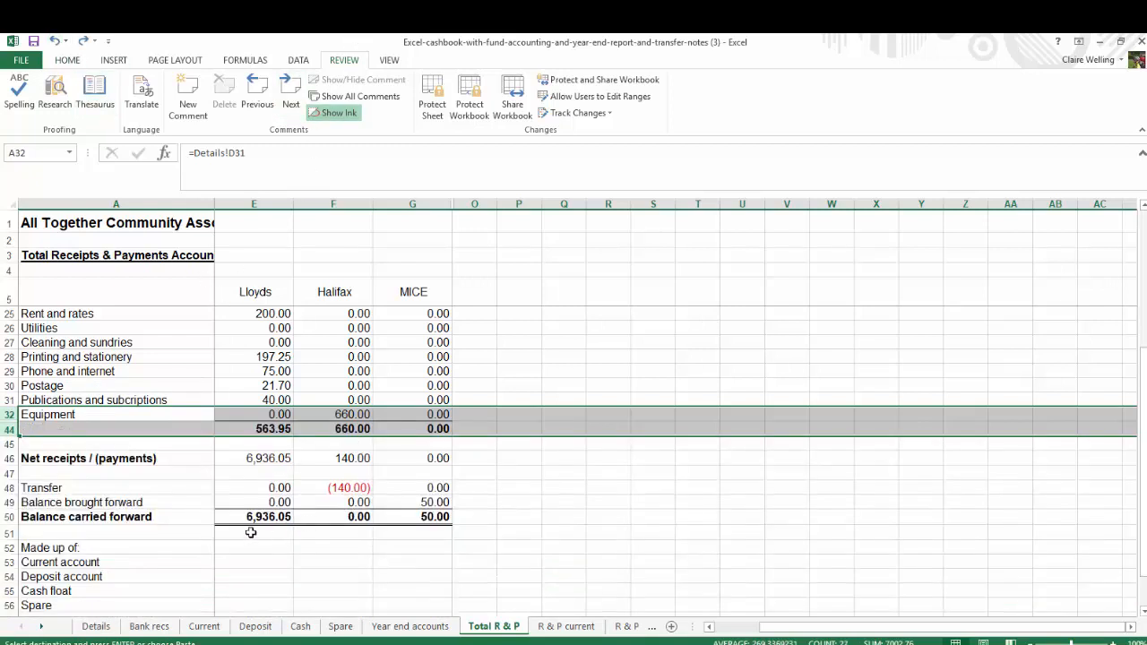
Hide the Deposit account and Spare rows, 54 and 56, in the Made up of section
scroll(230, 533, "up", 5)
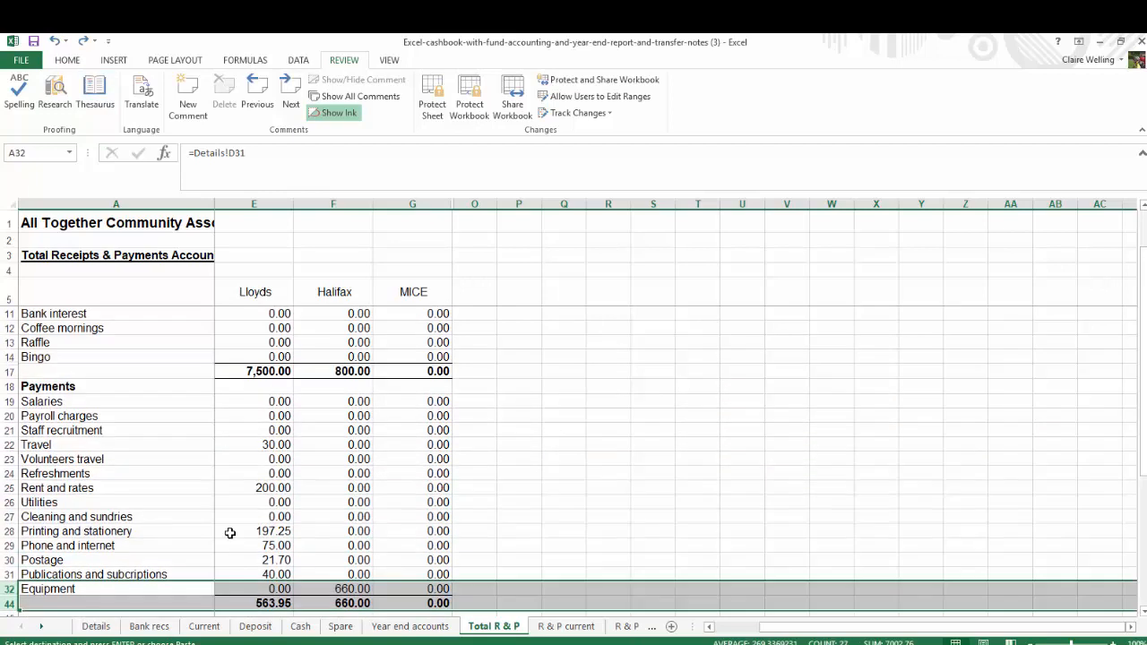
left_click(280, 533)
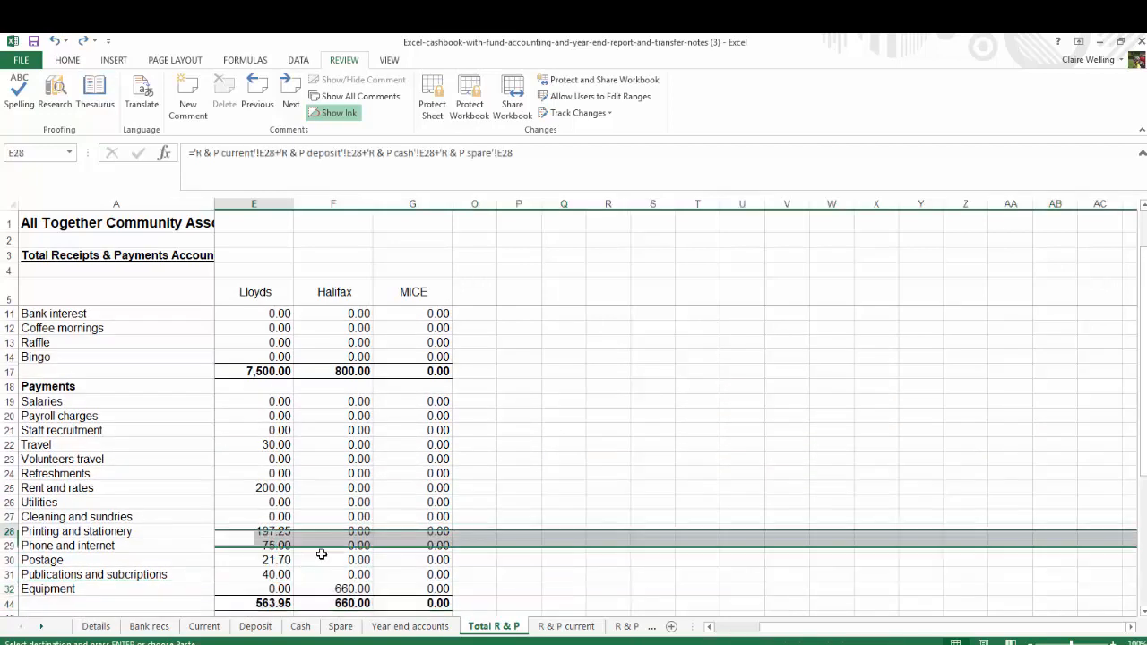
left_click(709, 626)
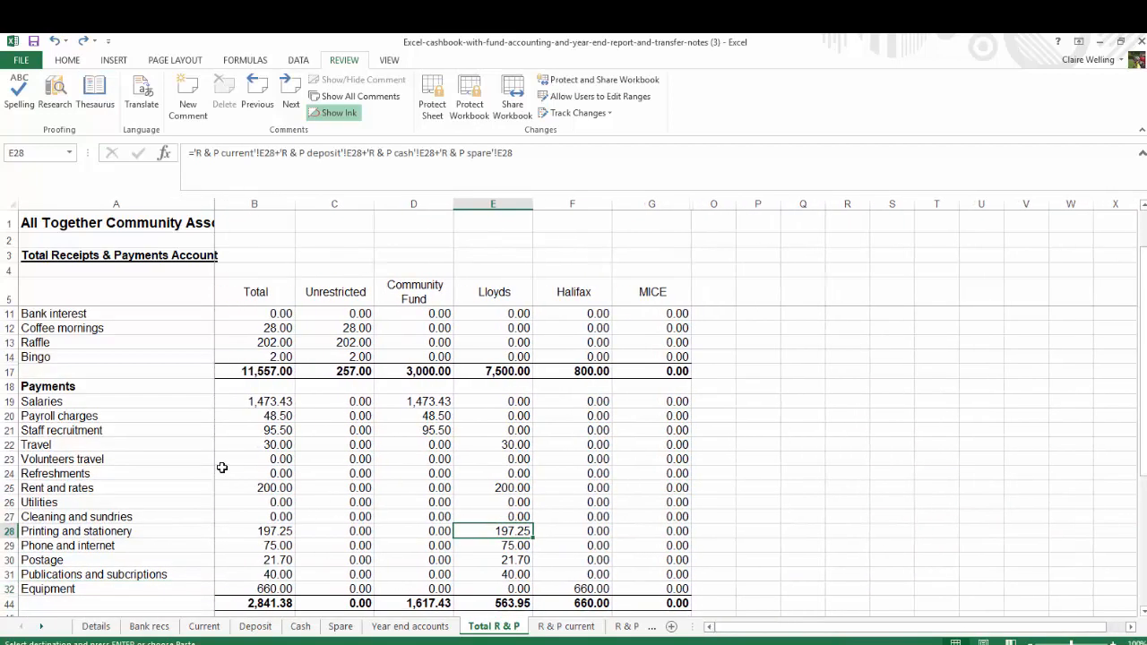
scroll(222, 470, "down", 7)
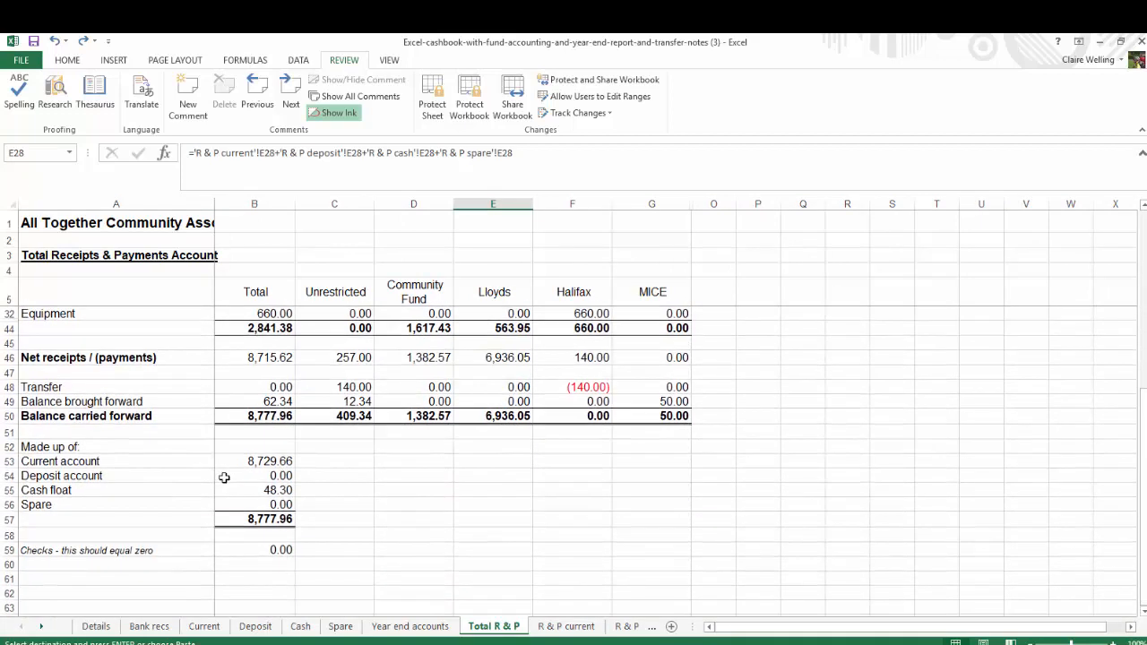
left_click(9, 476)
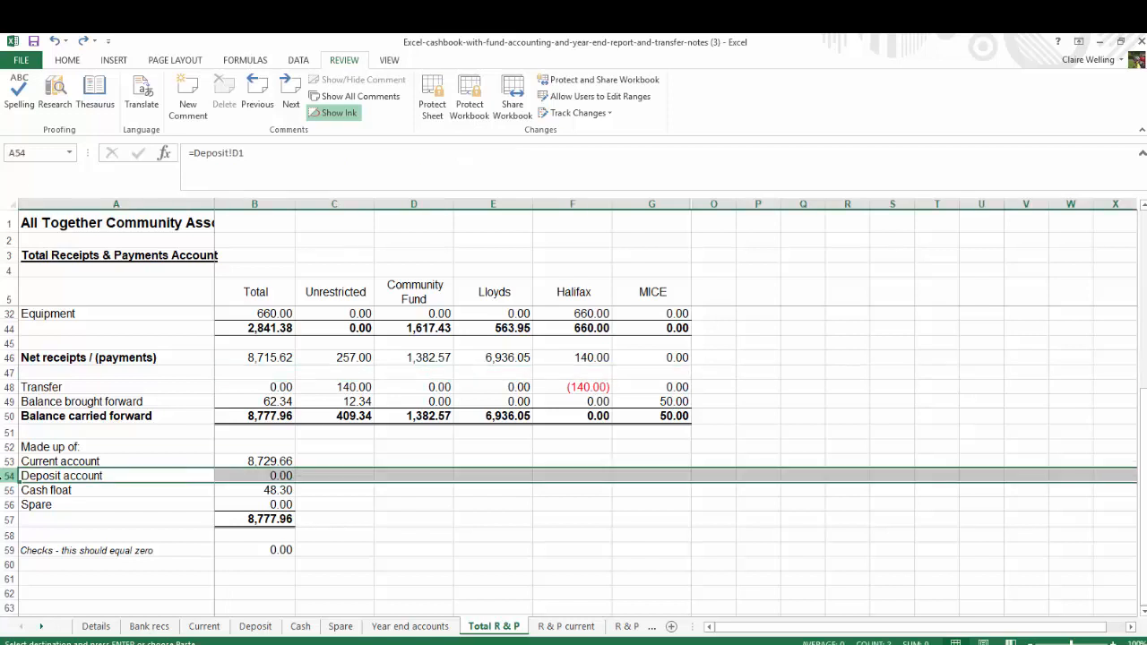
right_click(9, 476)
left_click(42, 451)
left_click(9, 490)
right_click(9, 490)
left_click(56, 467)
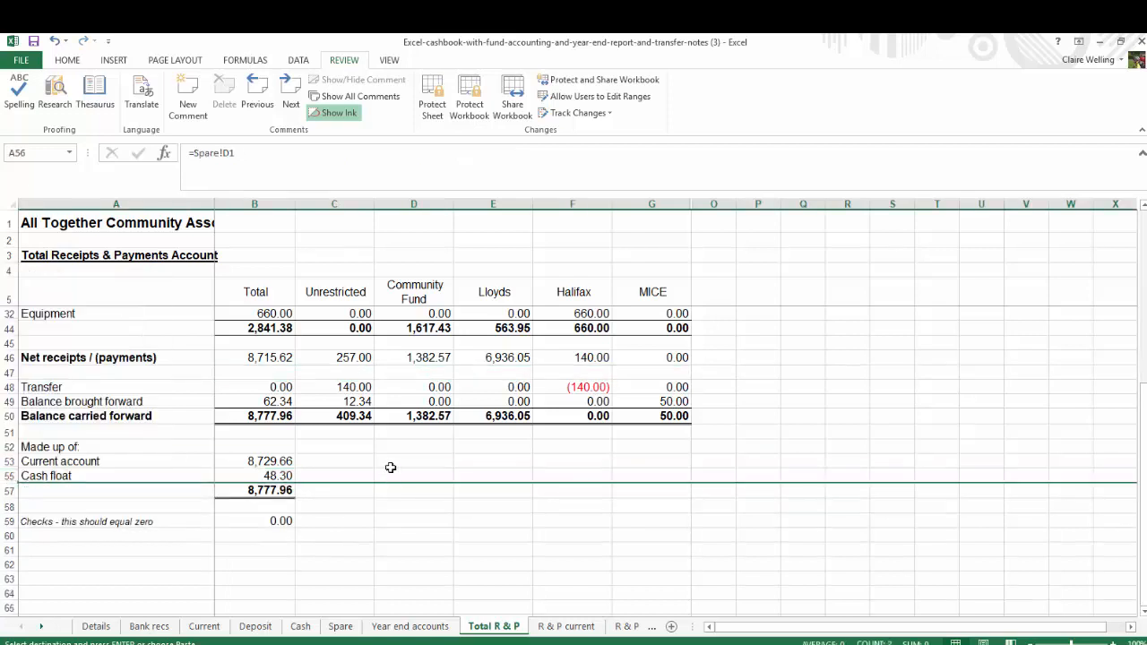
Open the print preview of the condensed Total R & P sheet
left_click(389, 486)
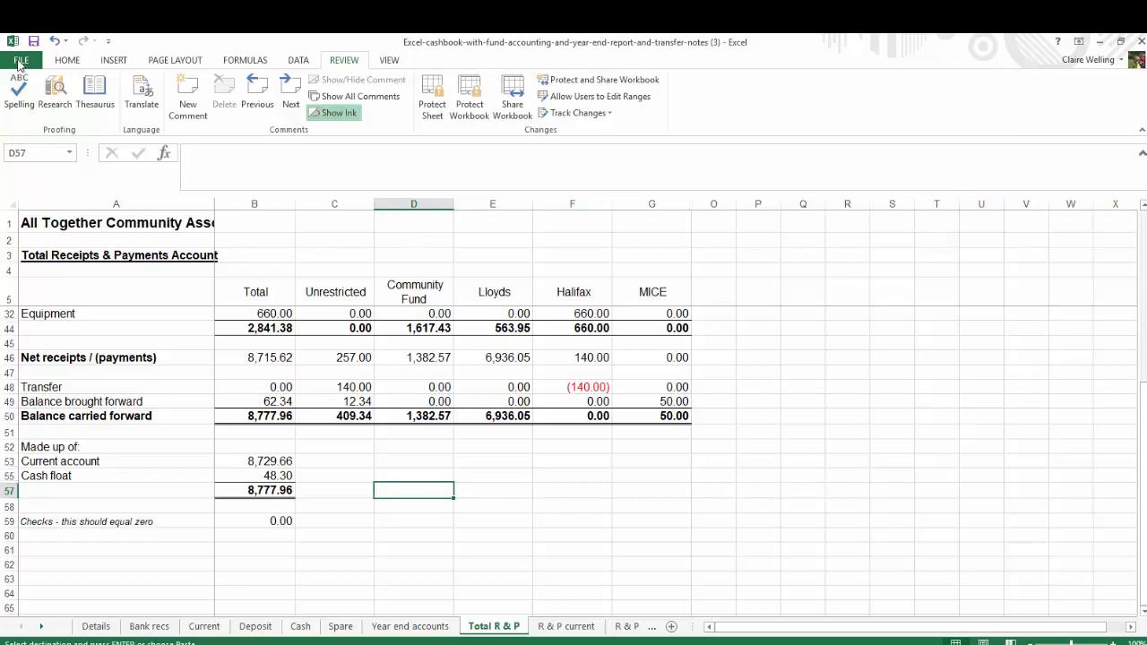
left_click(20, 61)
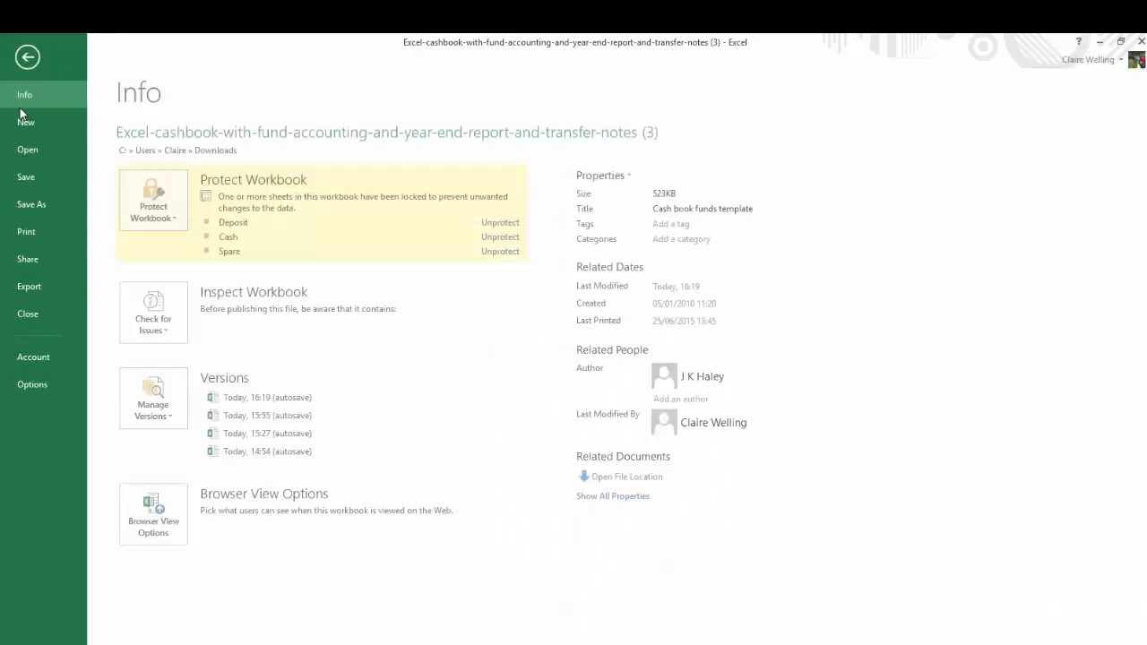
left_click(36, 230)
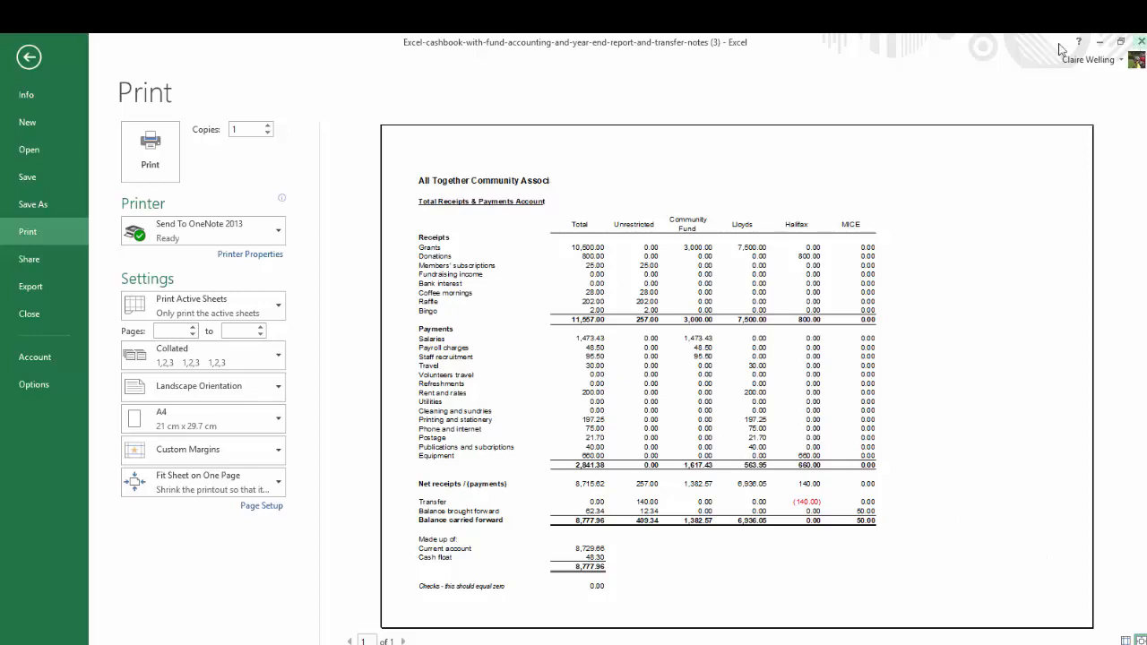
Leave the print preview and hide the spare payment rows 33 to 43 on the Year end accounts sheet
left_click(29, 59)
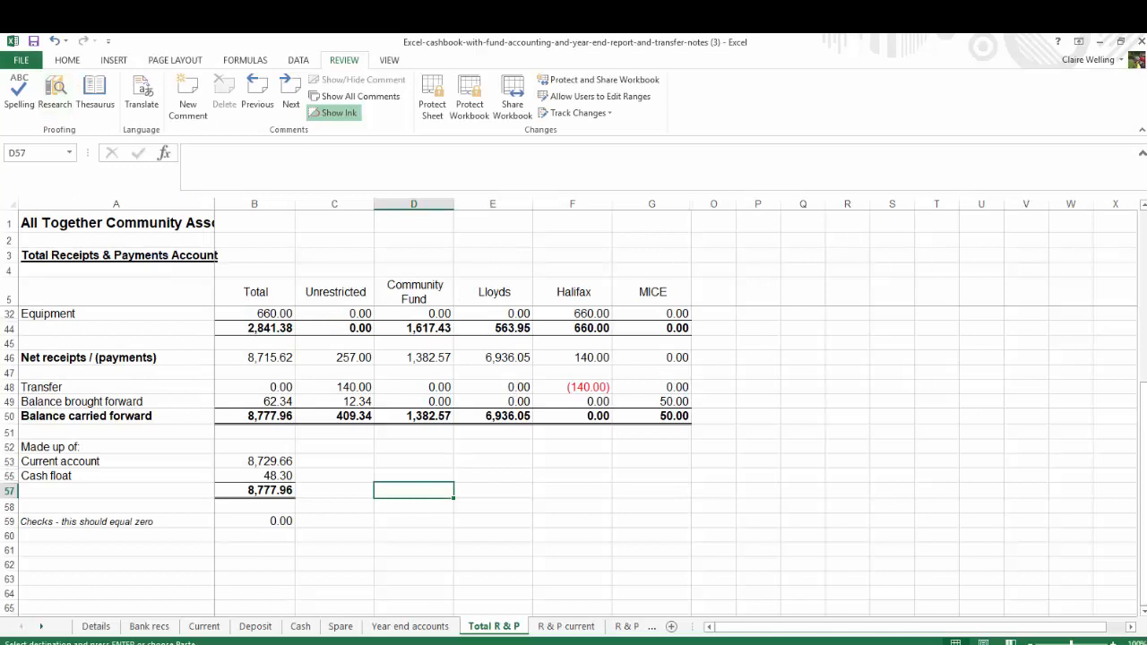
left_click(407, 624)
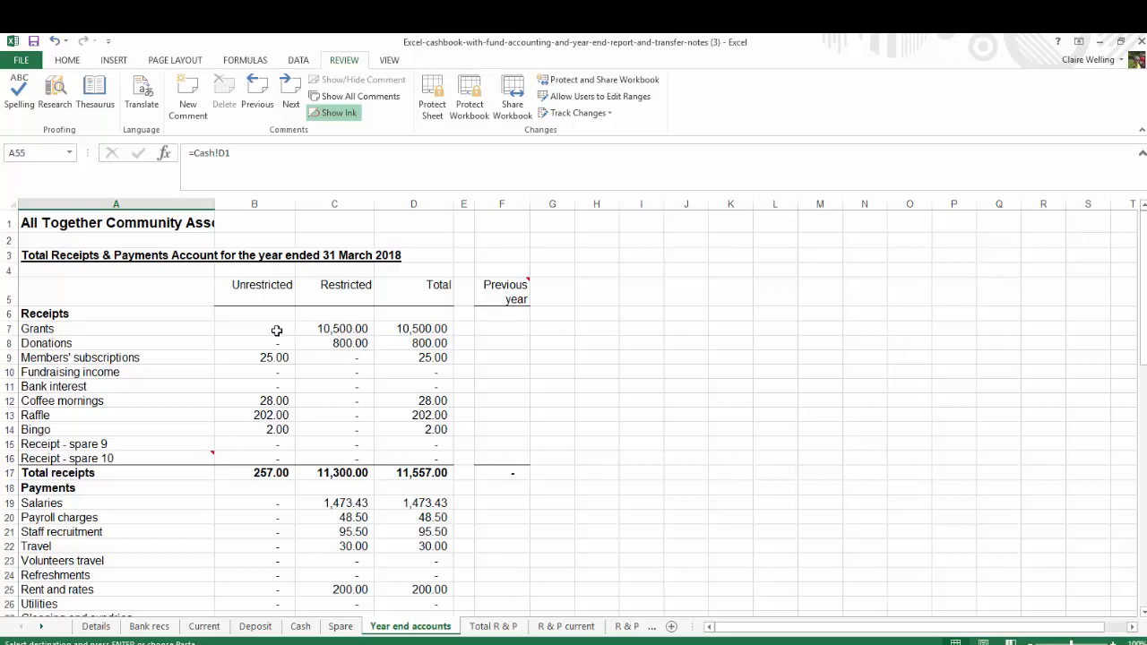
left_click(501, 329)
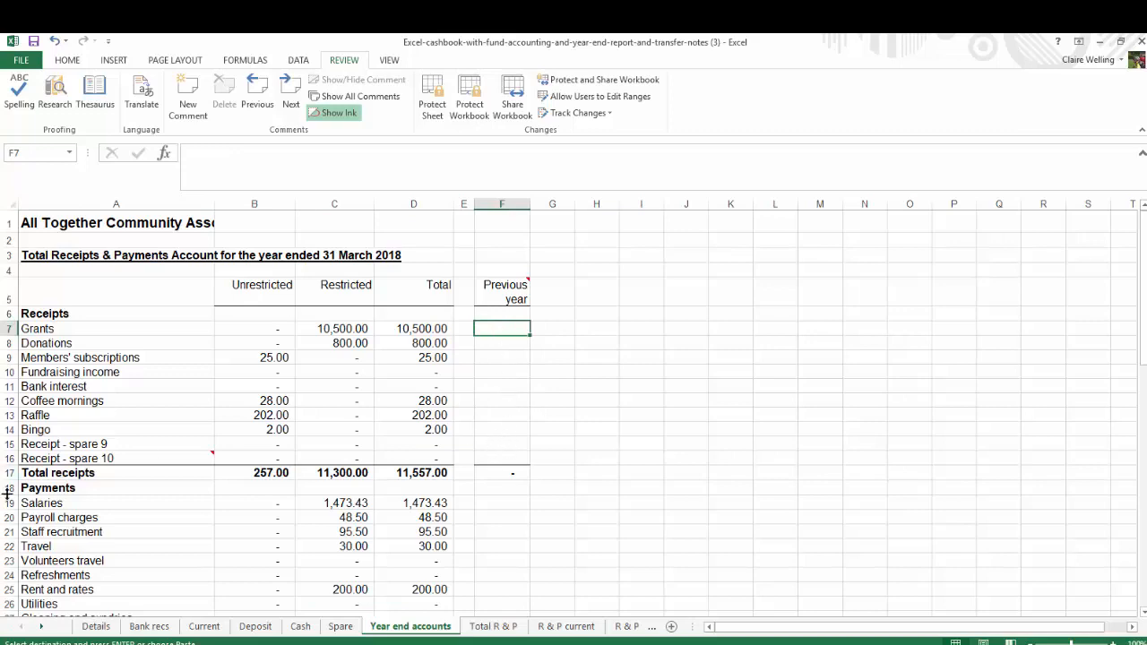
scroll(52, 507, "down", 4)
scroll(52, 507, "down", 3)
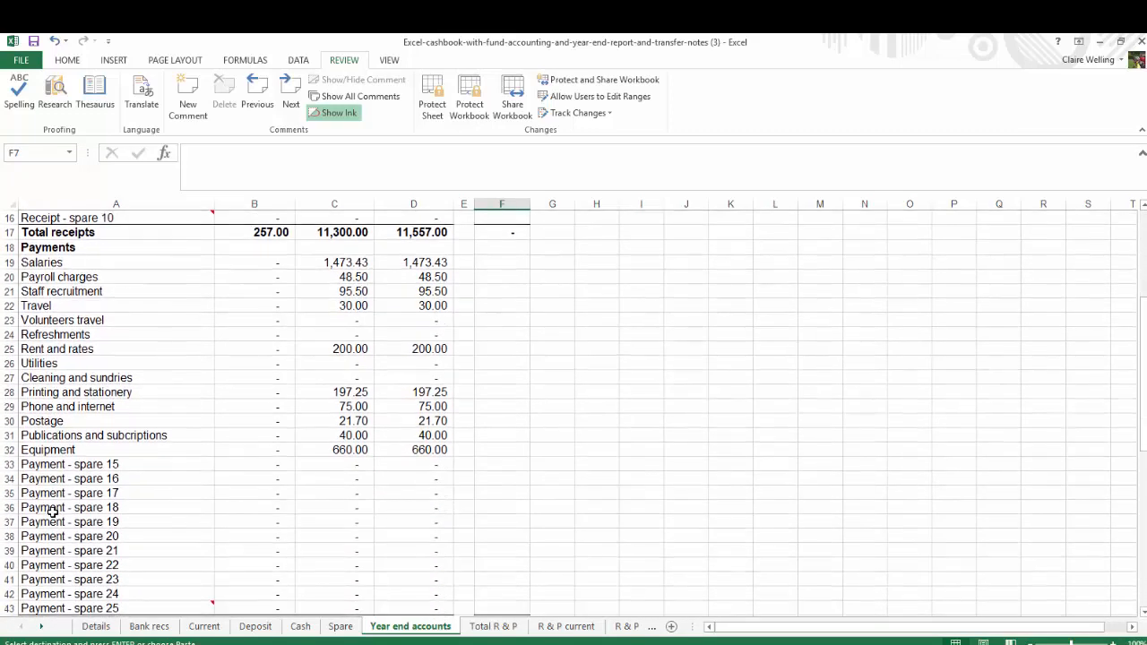
left_click_drag(13, 382, 90, 521)
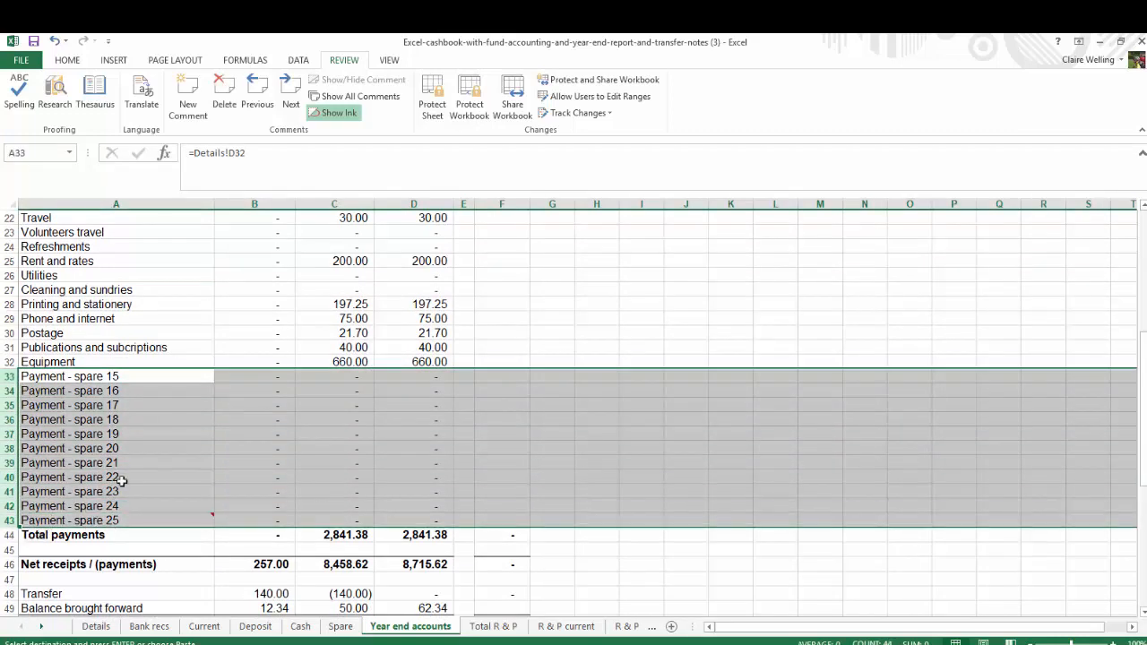
right_click(132, 476)
left_click(195, 469)
Hide the spare receipt rows 15 and 16 on the Year end accounts sheet
scroll(198, 469, "up", 7)
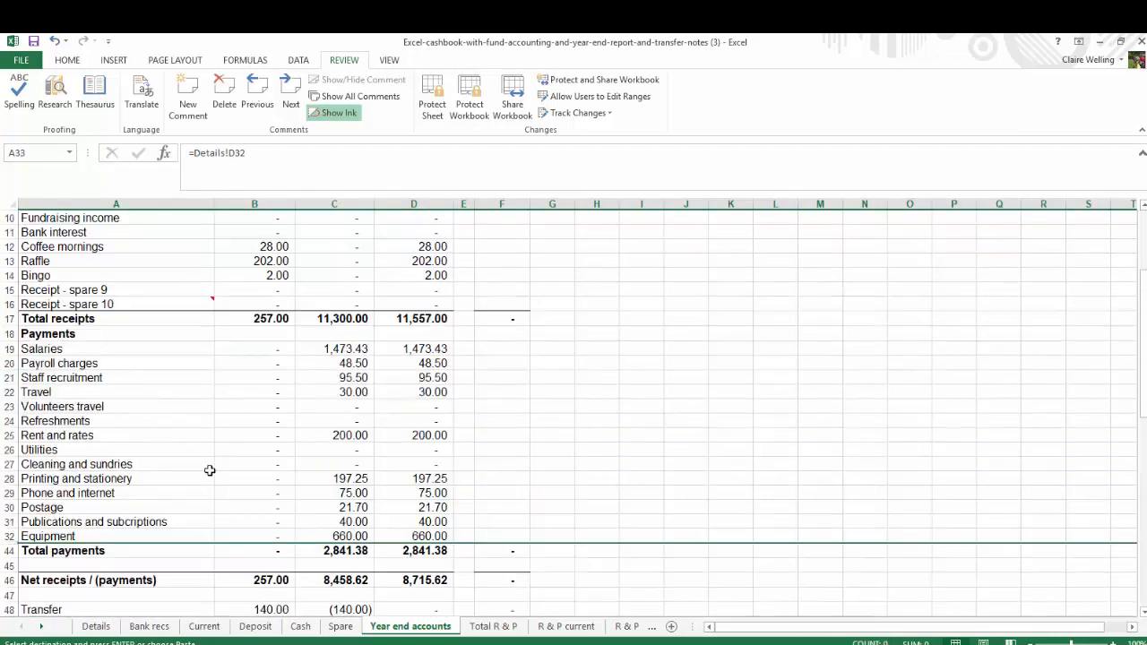
left_click_drag(7, 445, 11, 459)
right_click(78, 460)
left_click(124, 428)
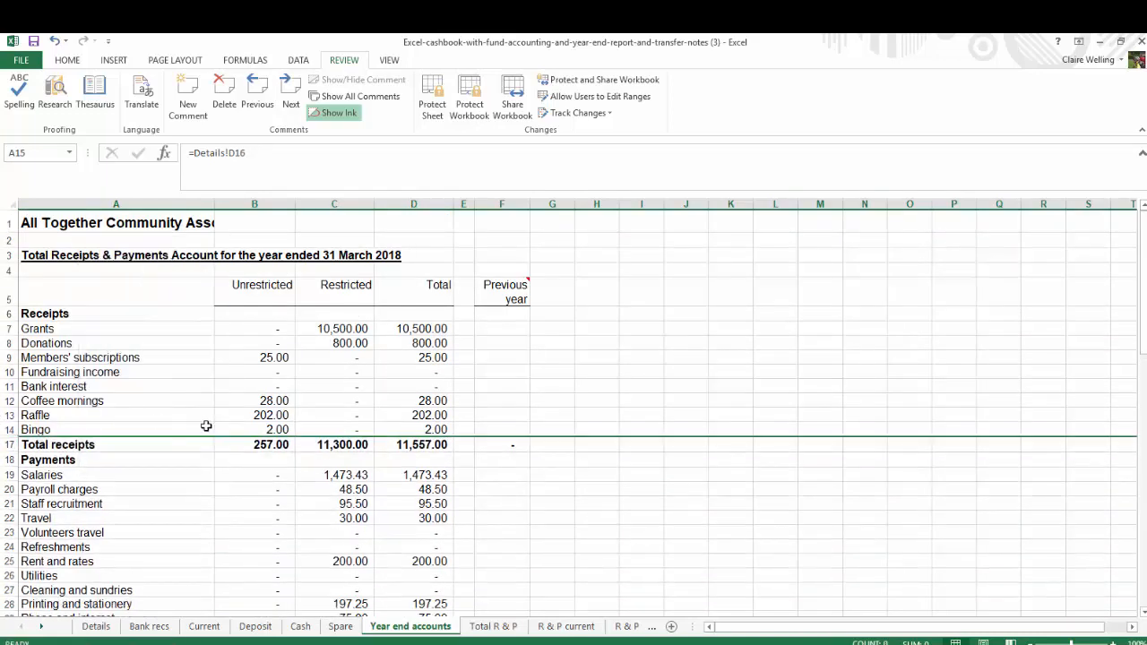
Review the balances and approval section of the Year end accounts, and check the sheet's layout in the print preview
scroll(228, 448, "down", 7)
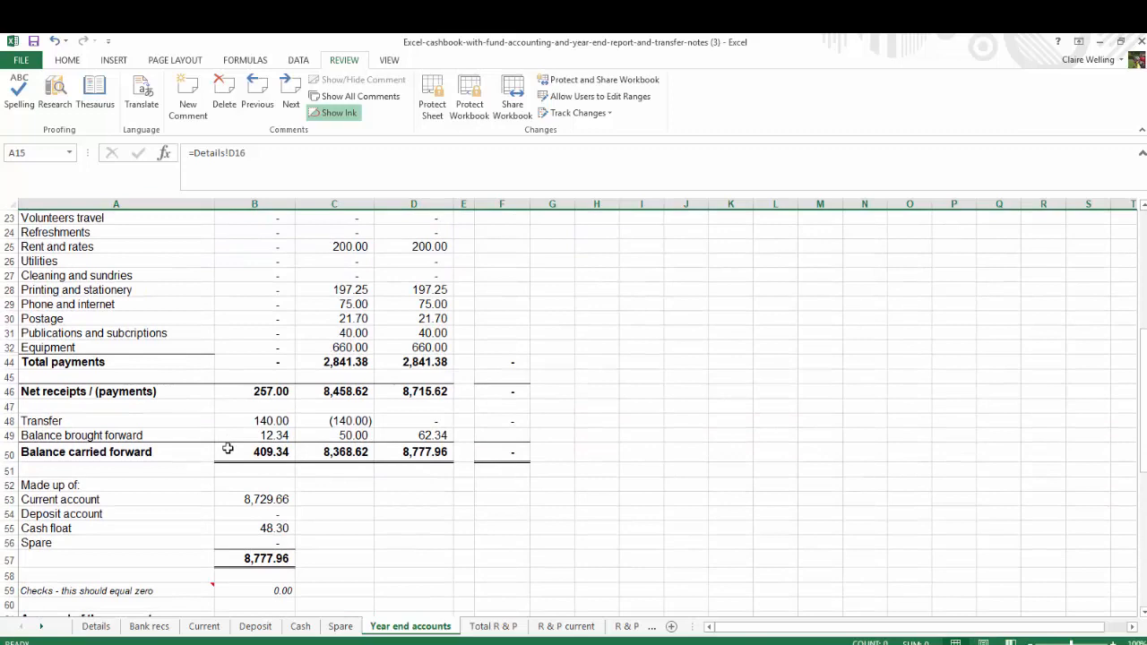
scroll(230, 452, "down", 3)
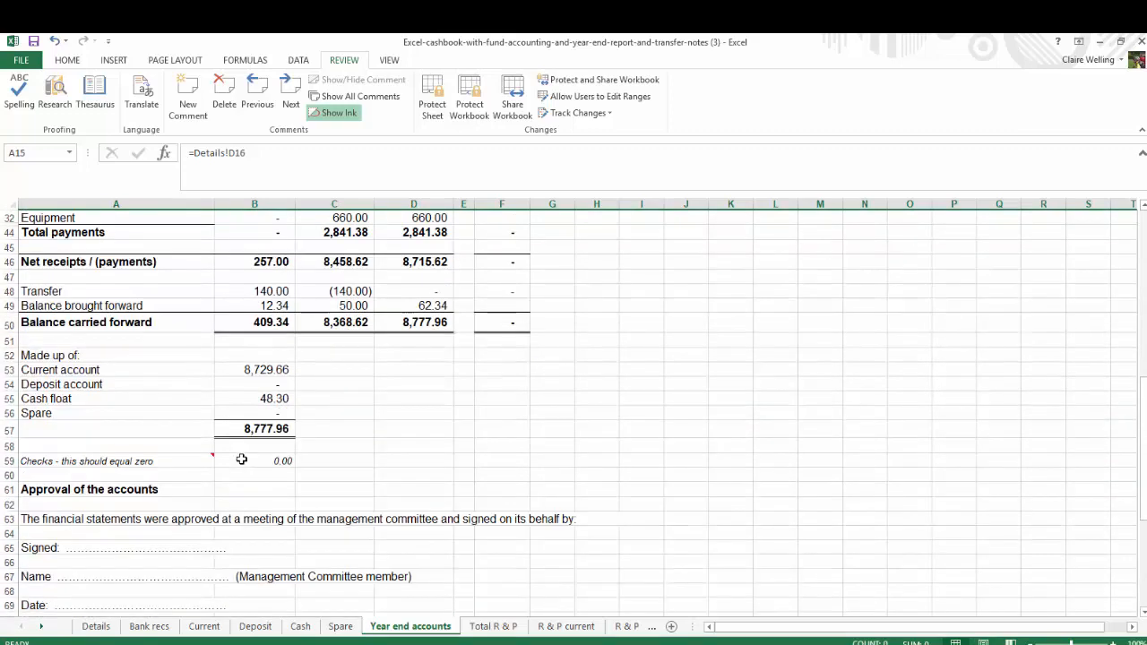
left_click(346, 426)
scroll(374, 461, "down", 1)
scroll(377, 464, "up", 4)
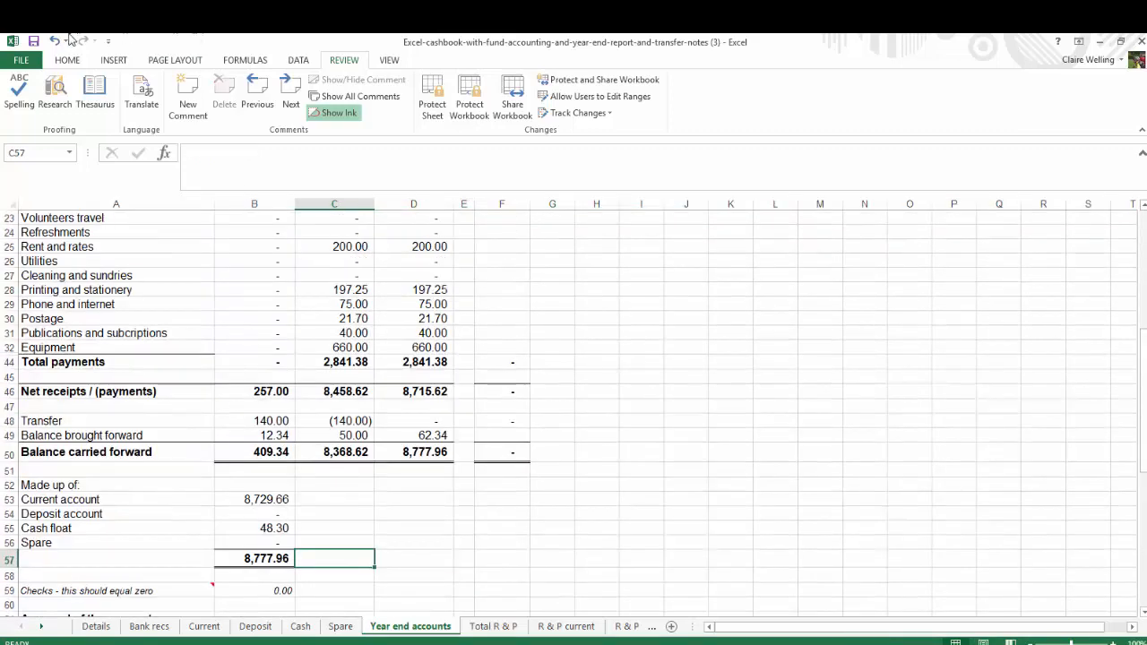
left_click(18, 64)
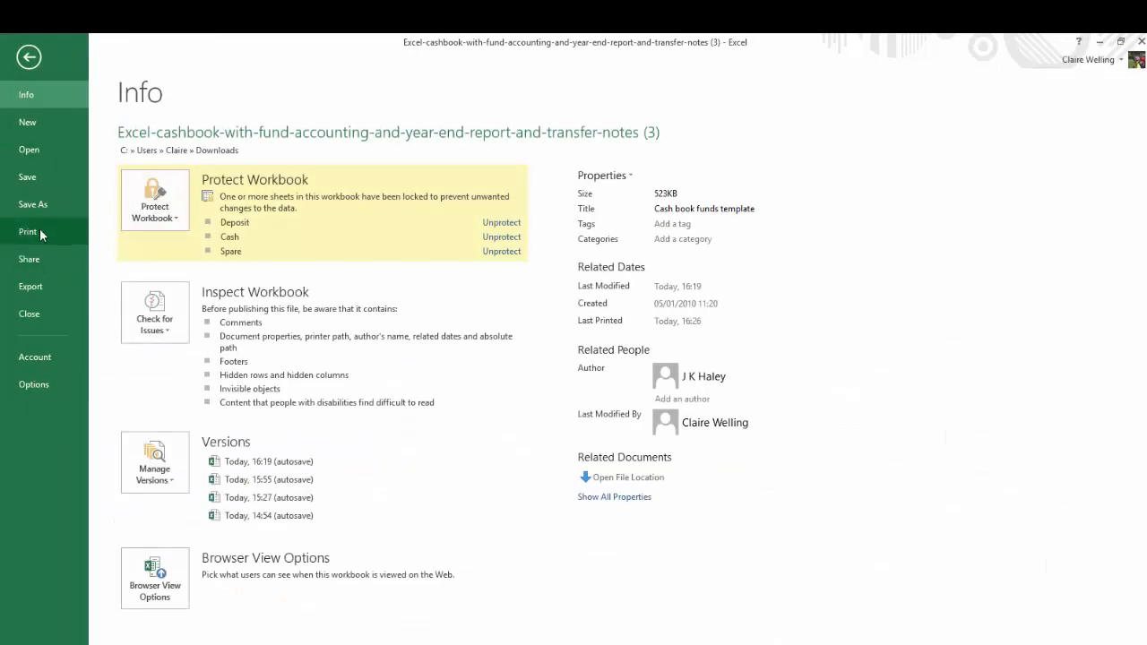
left_click(40, 231)
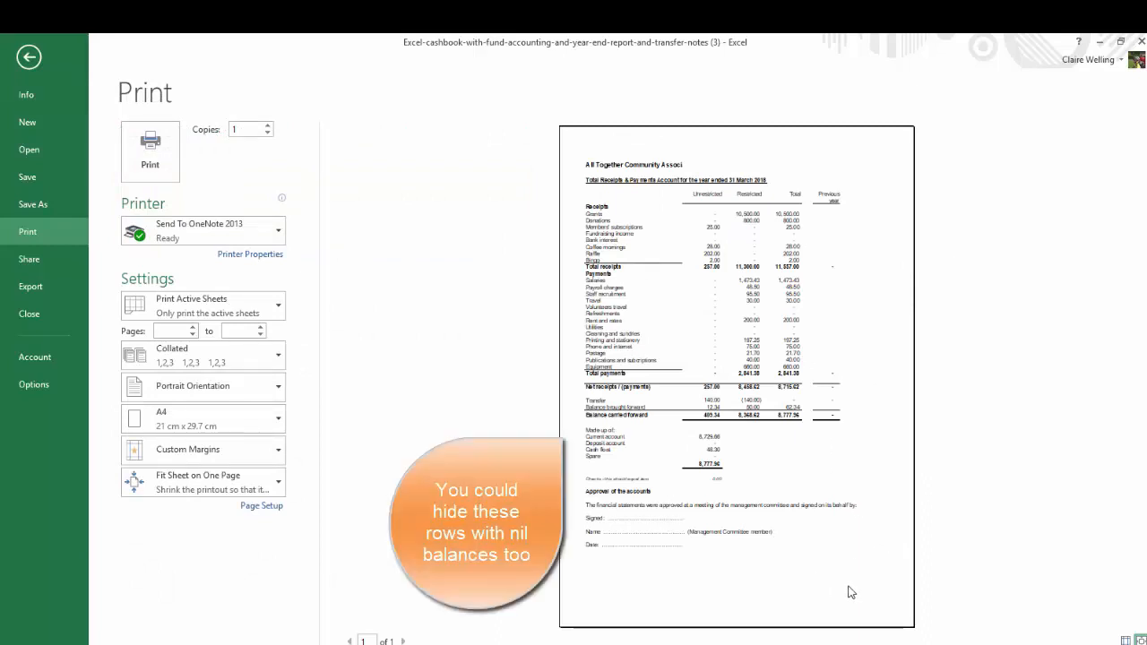
left_click(29, 58)
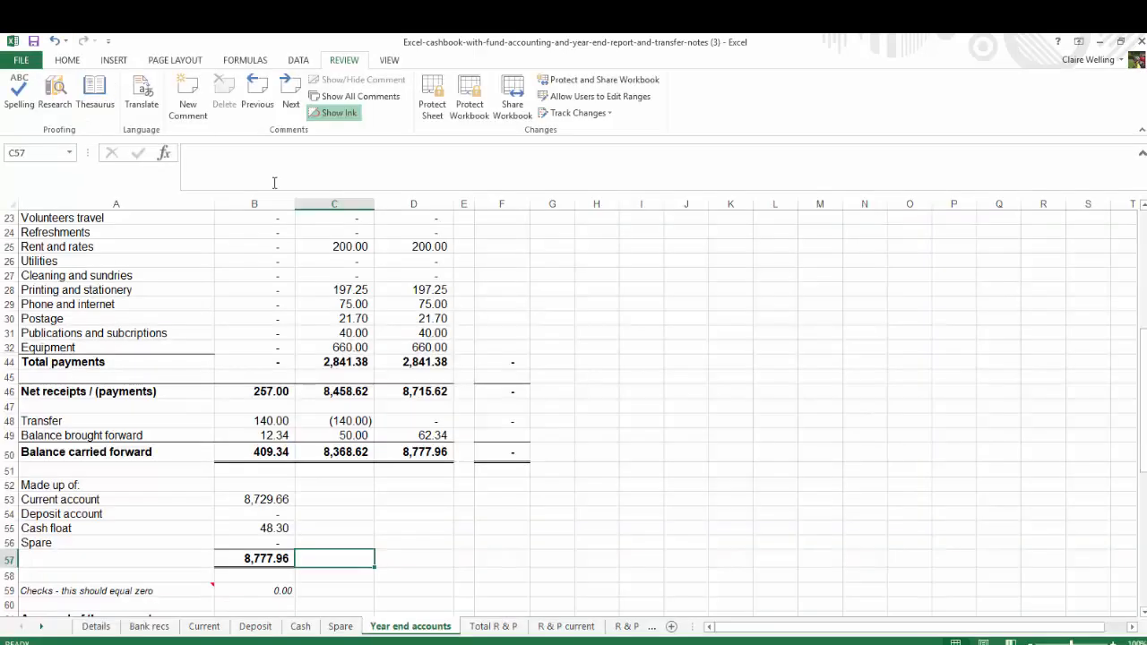
scroll(353, 370, "up", 6)
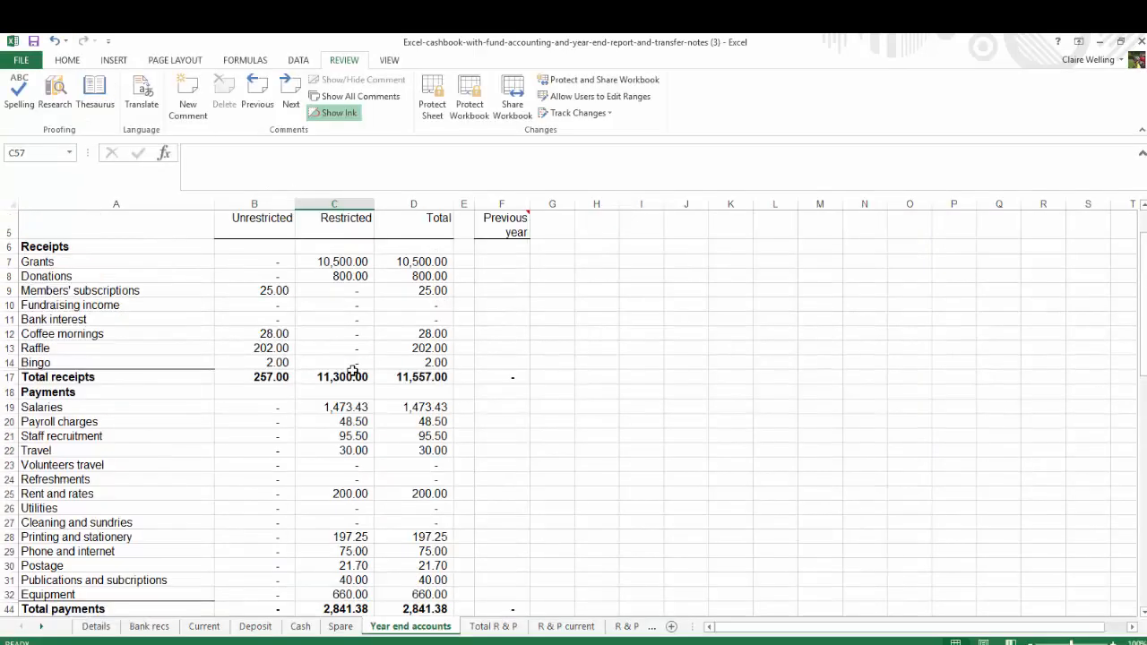
scroll(353, 371, "up", 2)
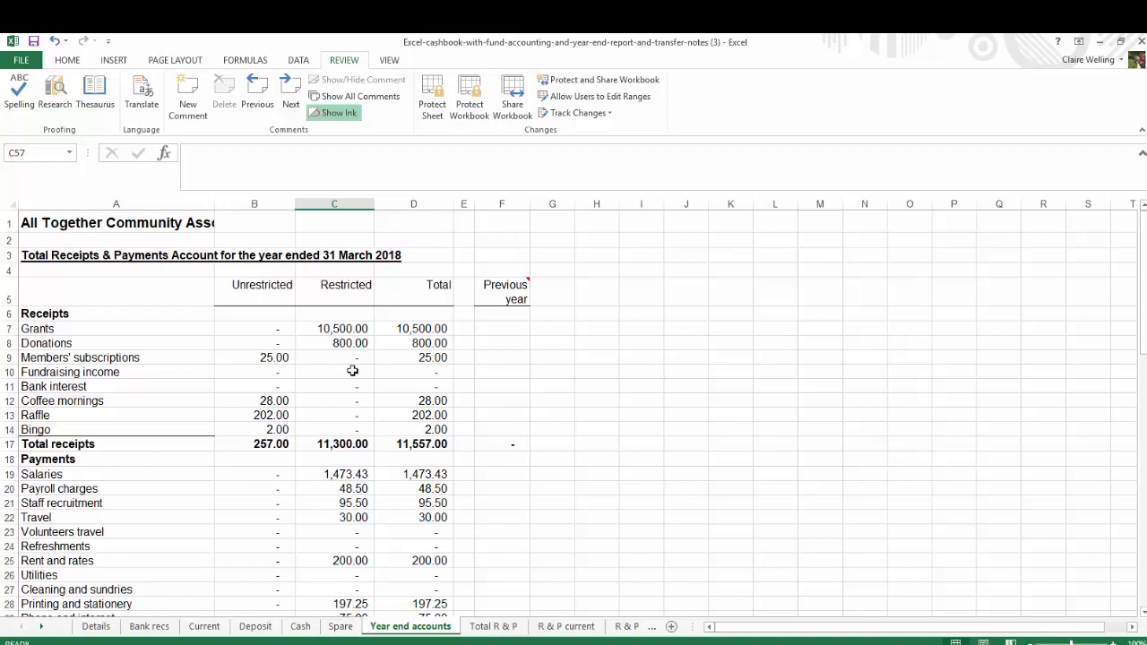
left_click(264, 557)
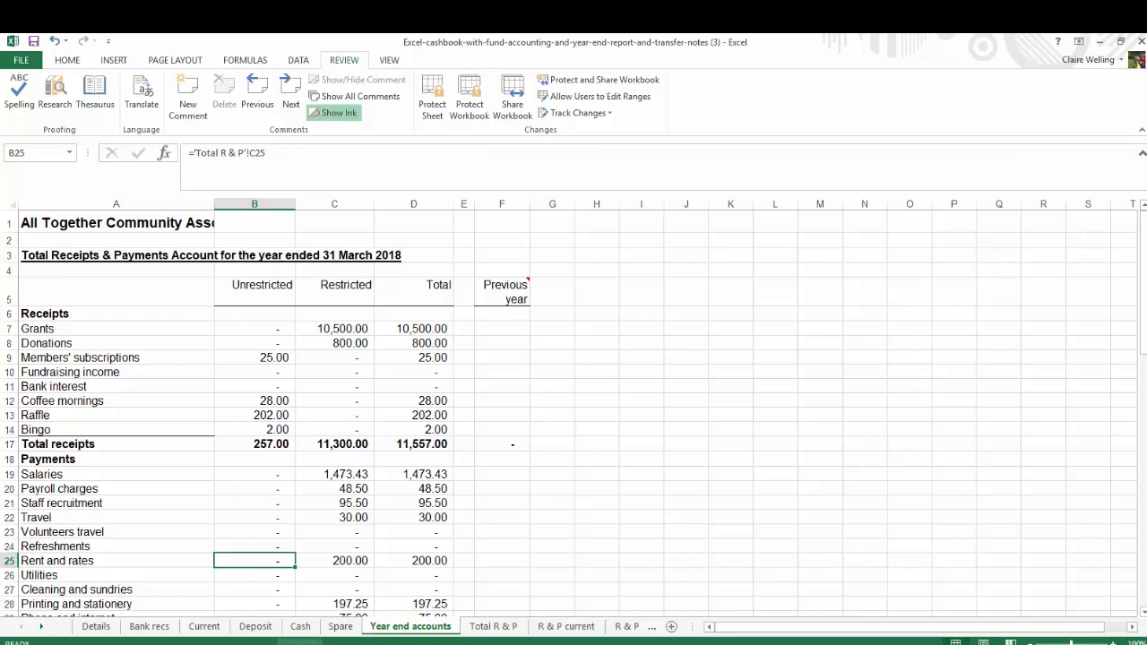
mouse_move(442, 644)
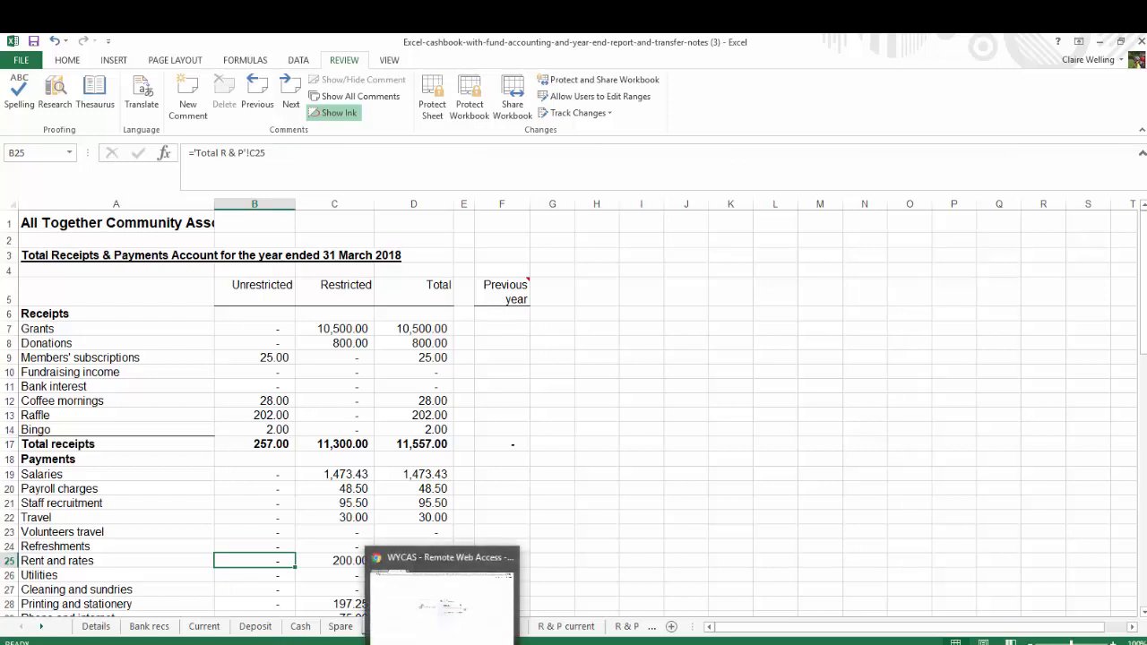